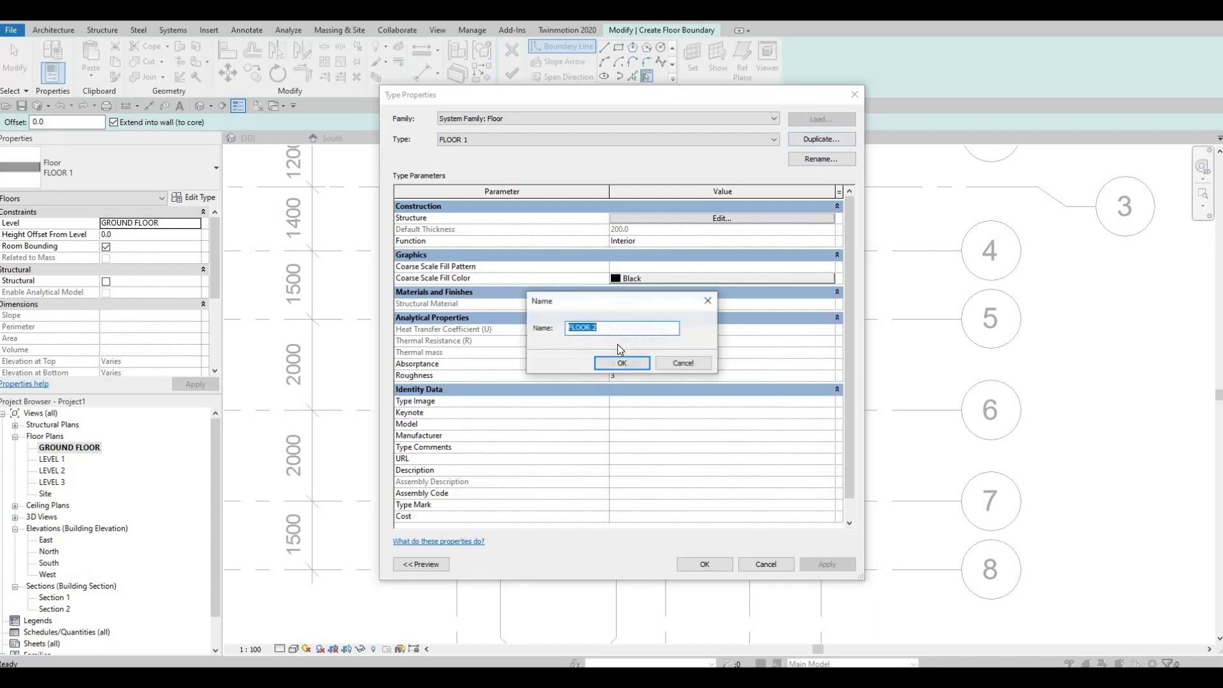
# Create a duplicate floor type named FLOOR 2 with a 600 thick structure layer of Concrete, Broom Finish.
pyautogui.click(619, 365)
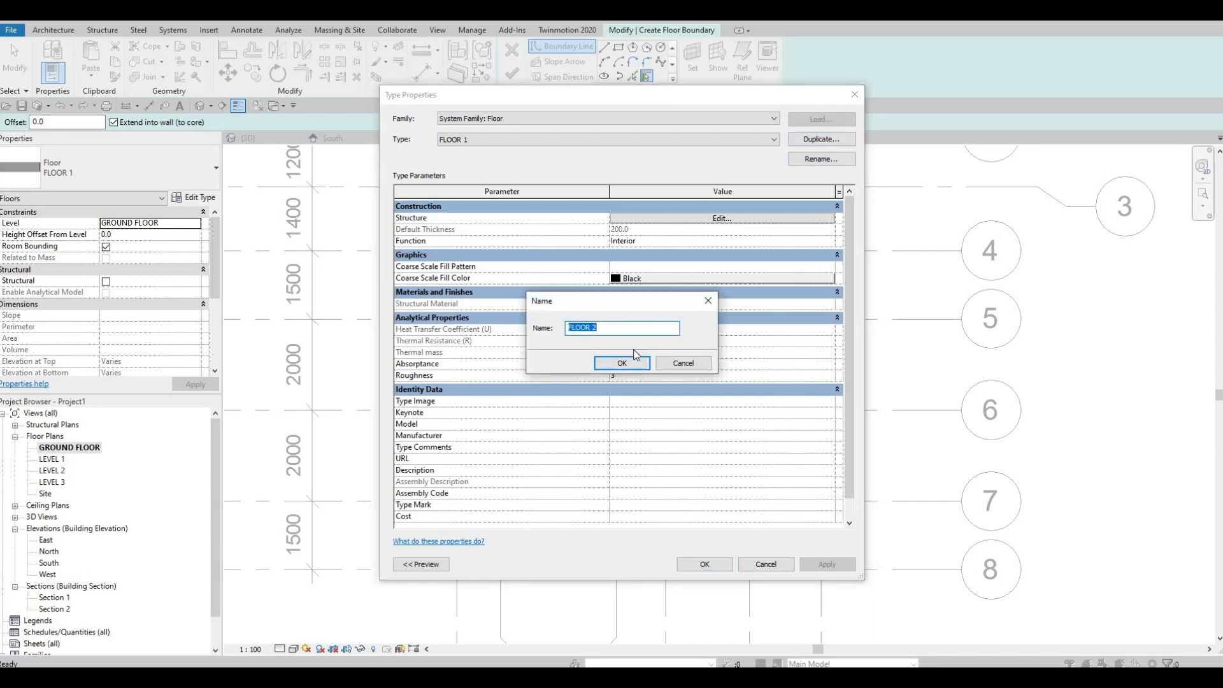
pyautogui.click(680, 218)
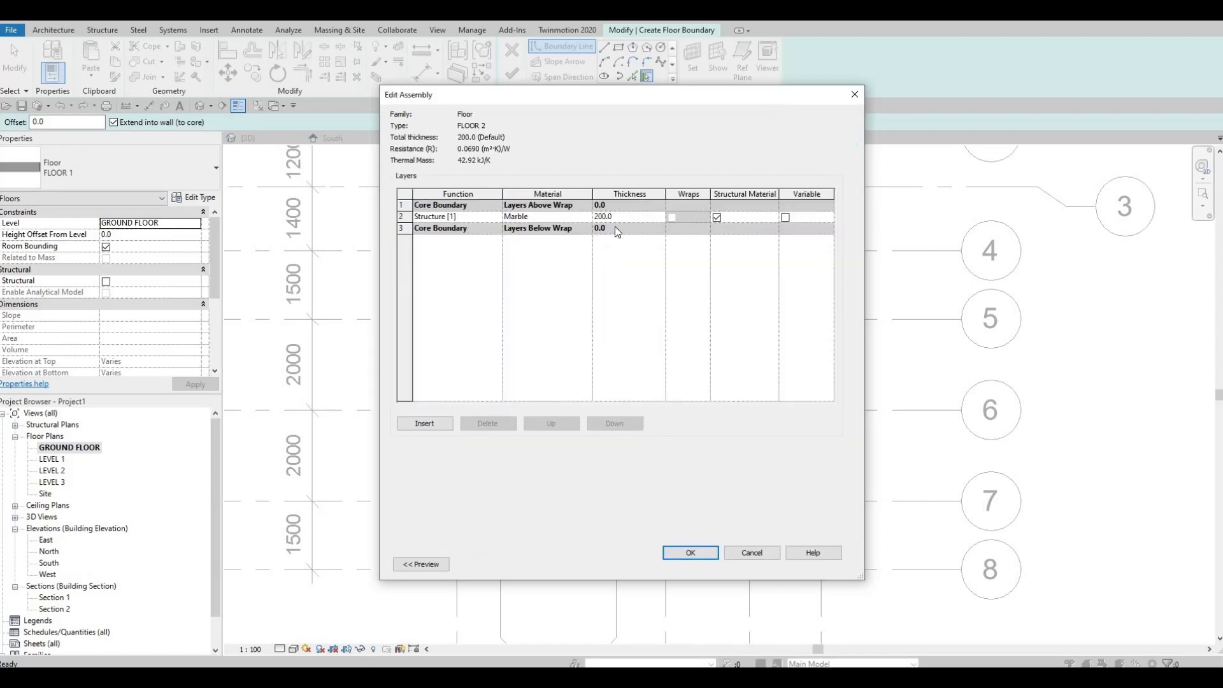
pyautogui.click(625, 219)
pyautogui.click(586, 218)
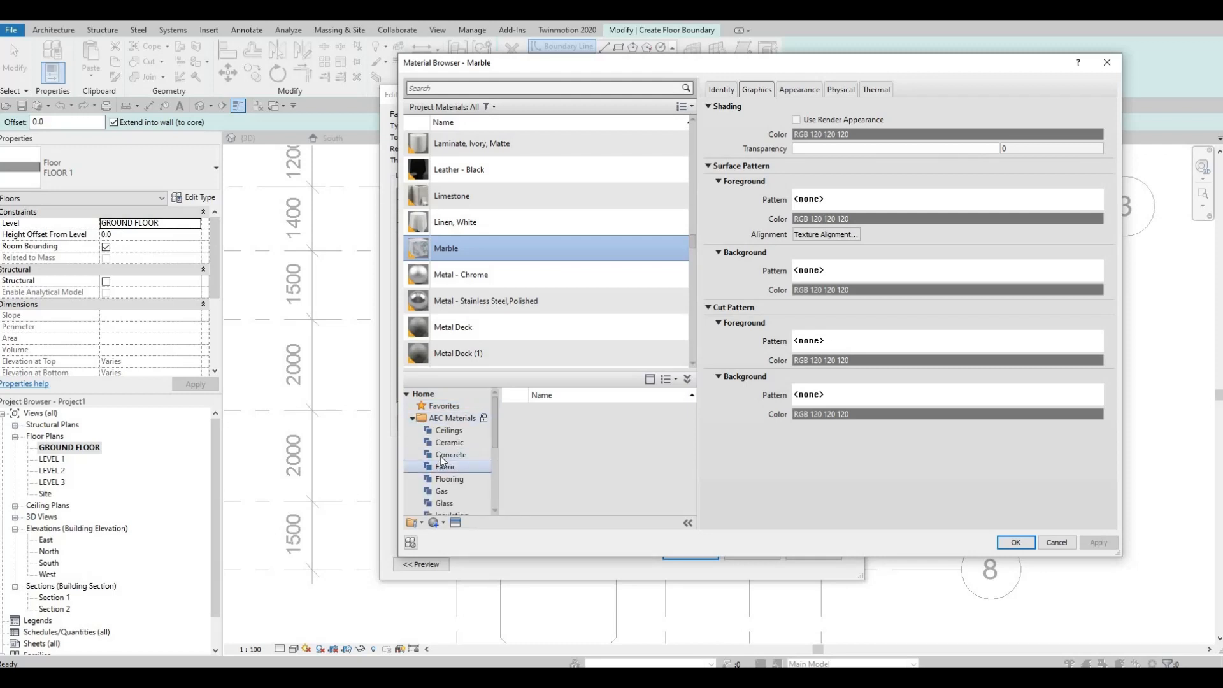
pyautogui.click(451, 455)
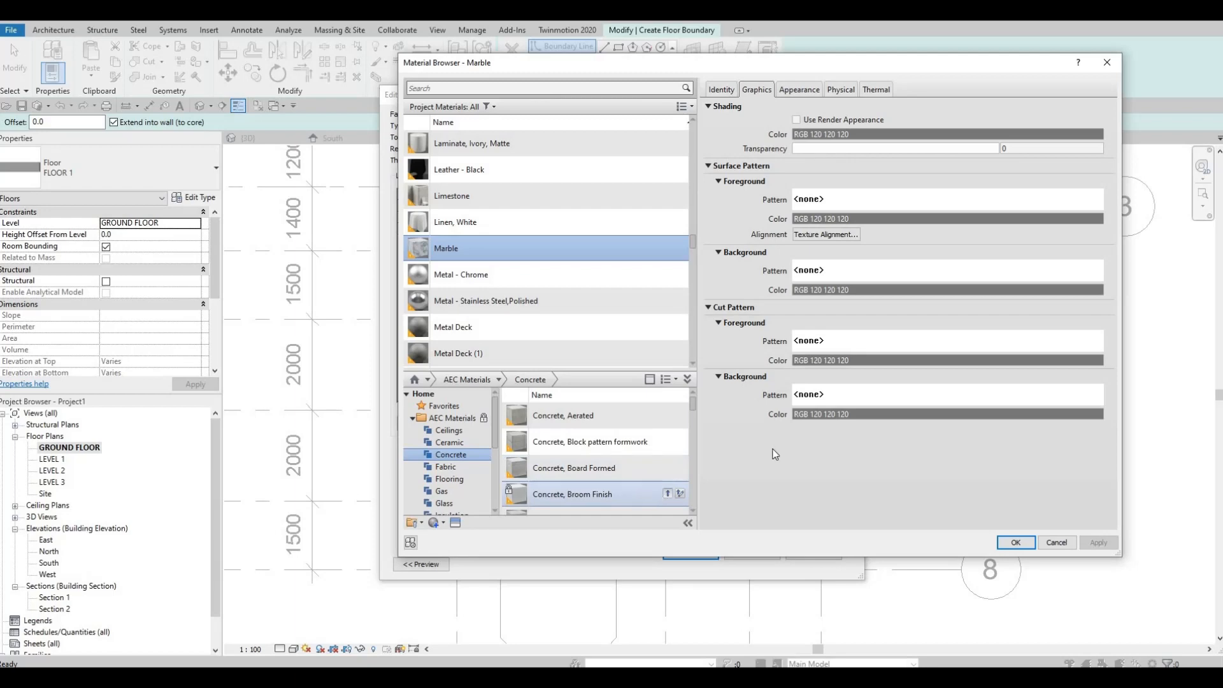
pyautogui.click(1017, 542)
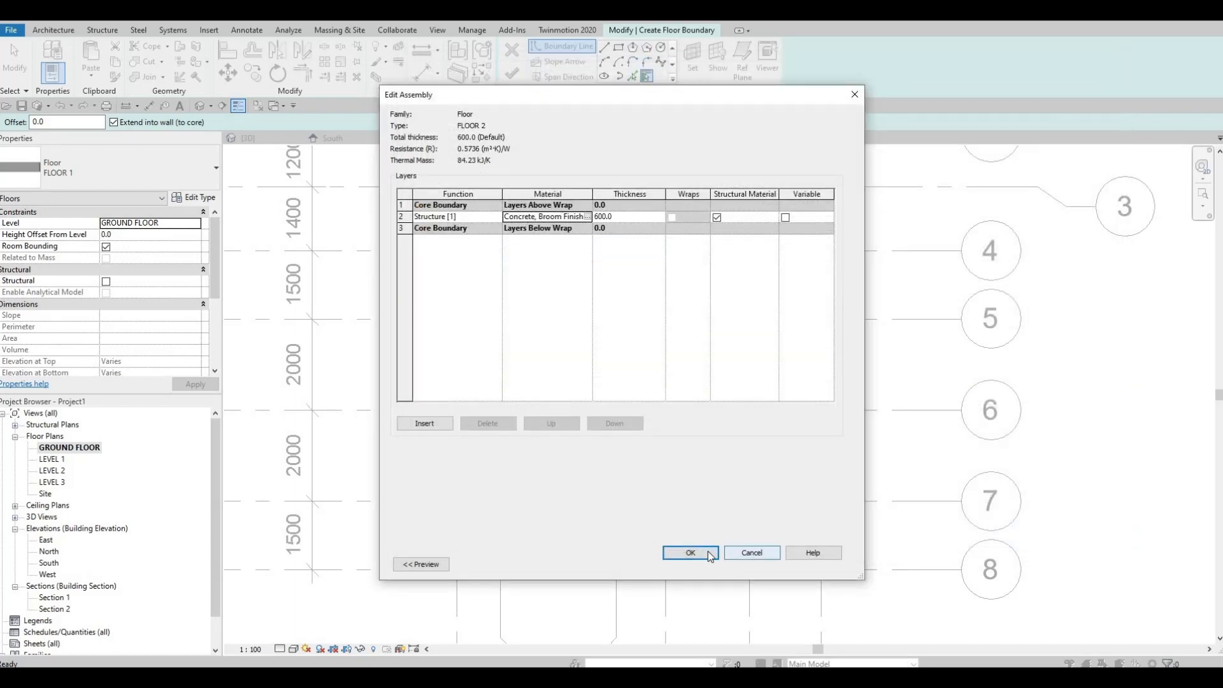
pyautogui.click(705, 552)
pyautogui.click(709, 561)
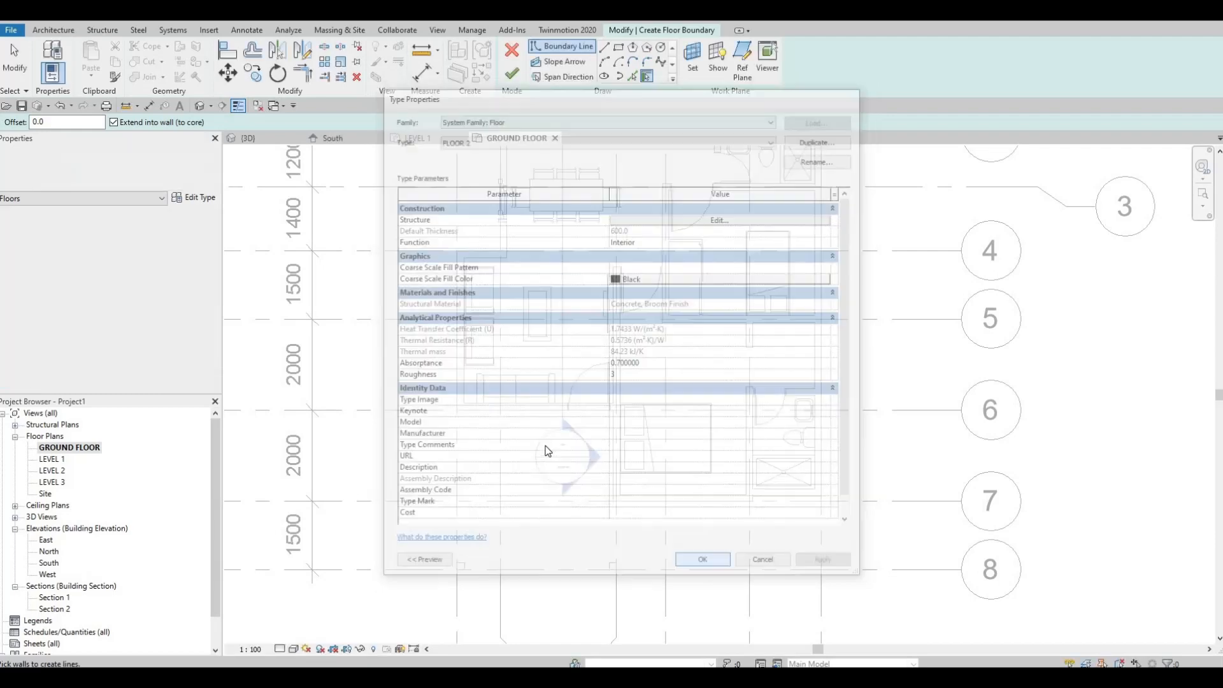
# Sketch two adjoining rectangles for the porch floor boundary, one between grids 6 and 8 and one between grids 7 and 8.
pyautogui.click(619, 47)
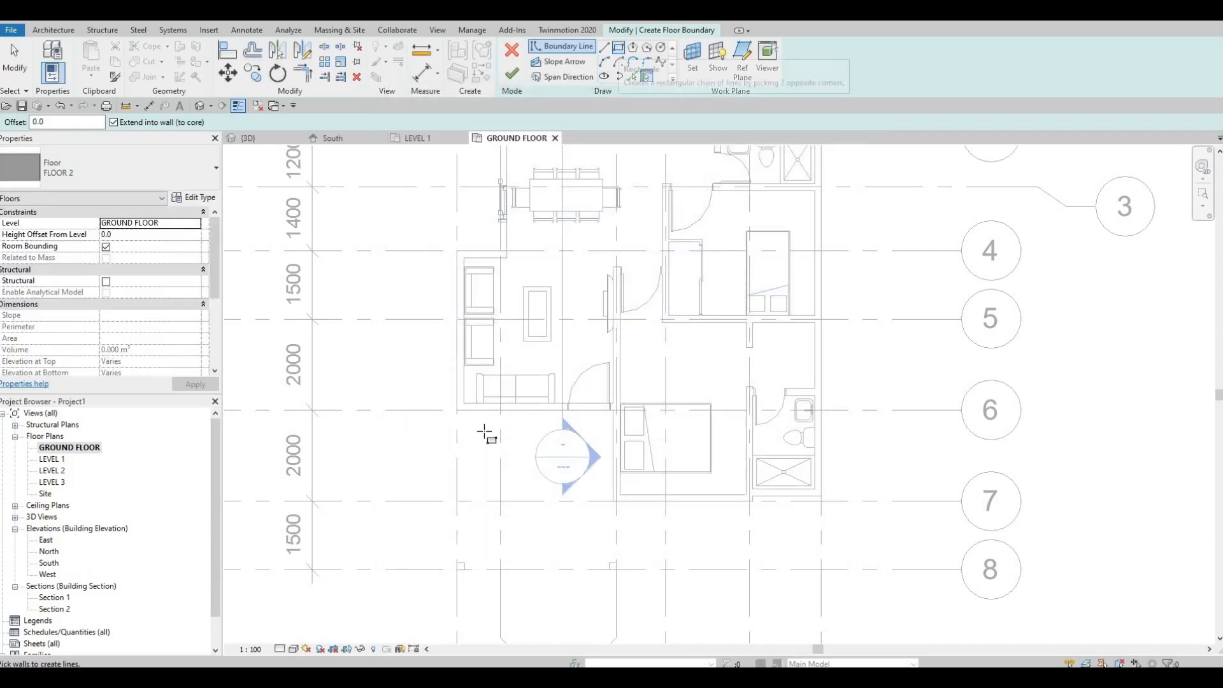
pyautogui.click(458, 410)
pyautogui.moveTo(573, 570); pyautogui.dragTo(582, 475, button='middle')
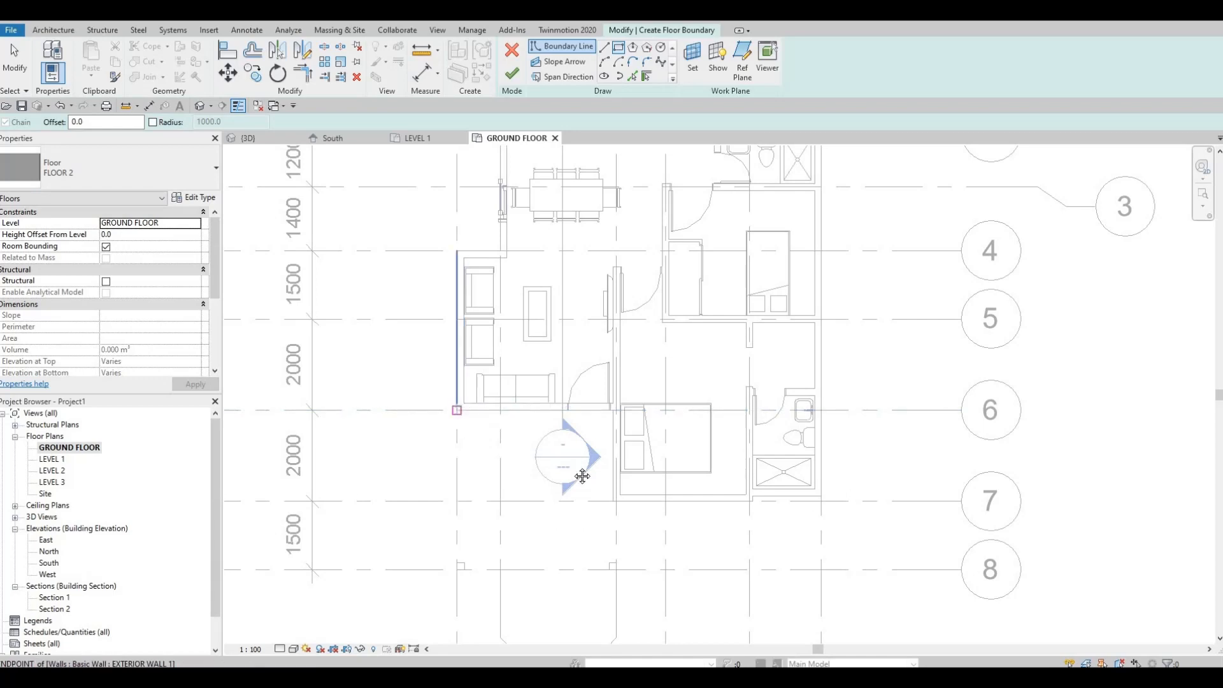
pyautogui.scroll(1, 635, 478)
pyautogui.click(632, 478)
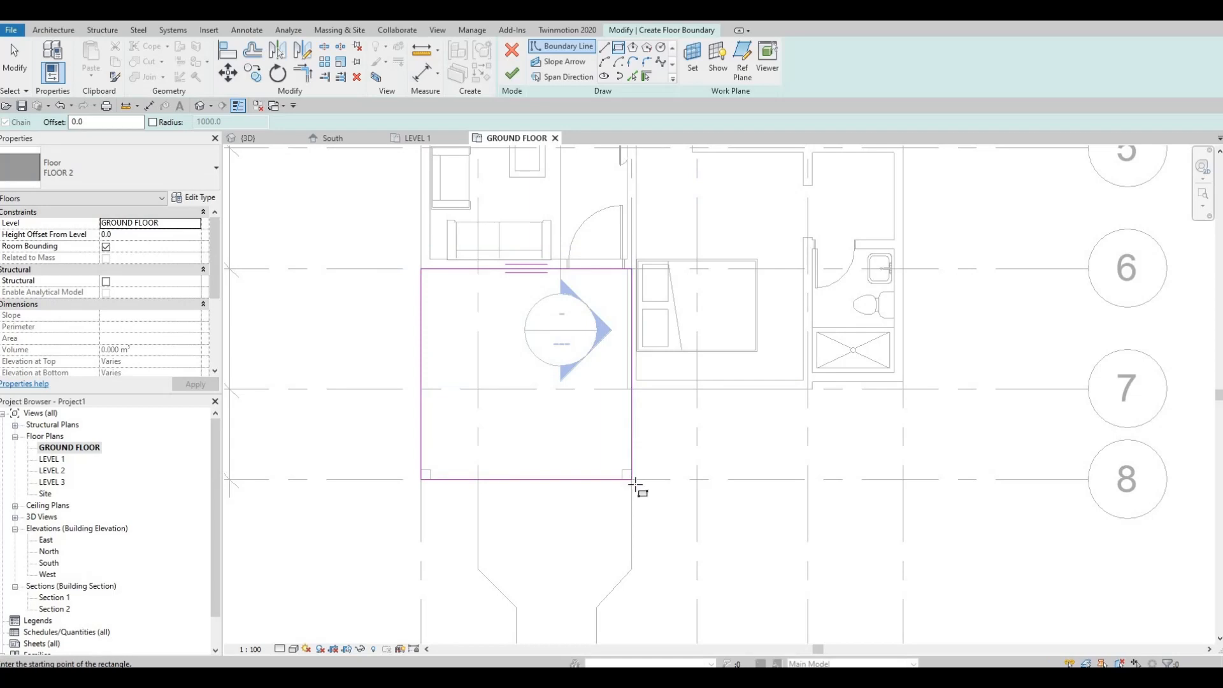
pyautogui.click(633, 479)
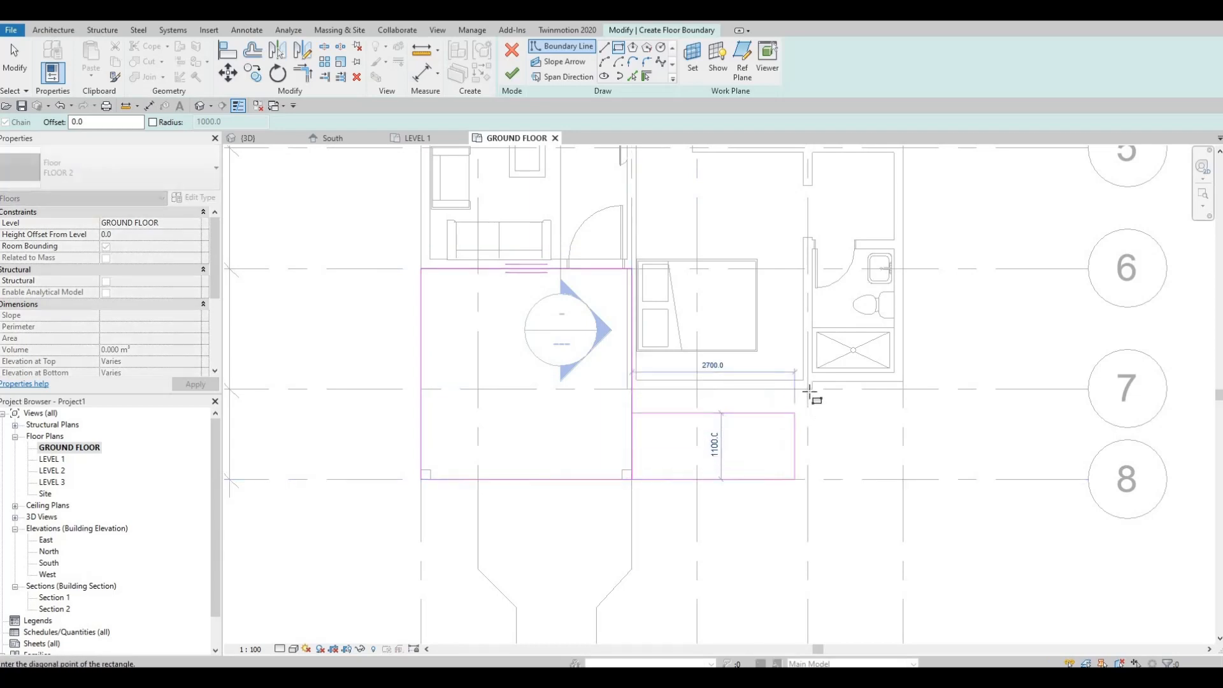
pyautogui.click(808, 389)
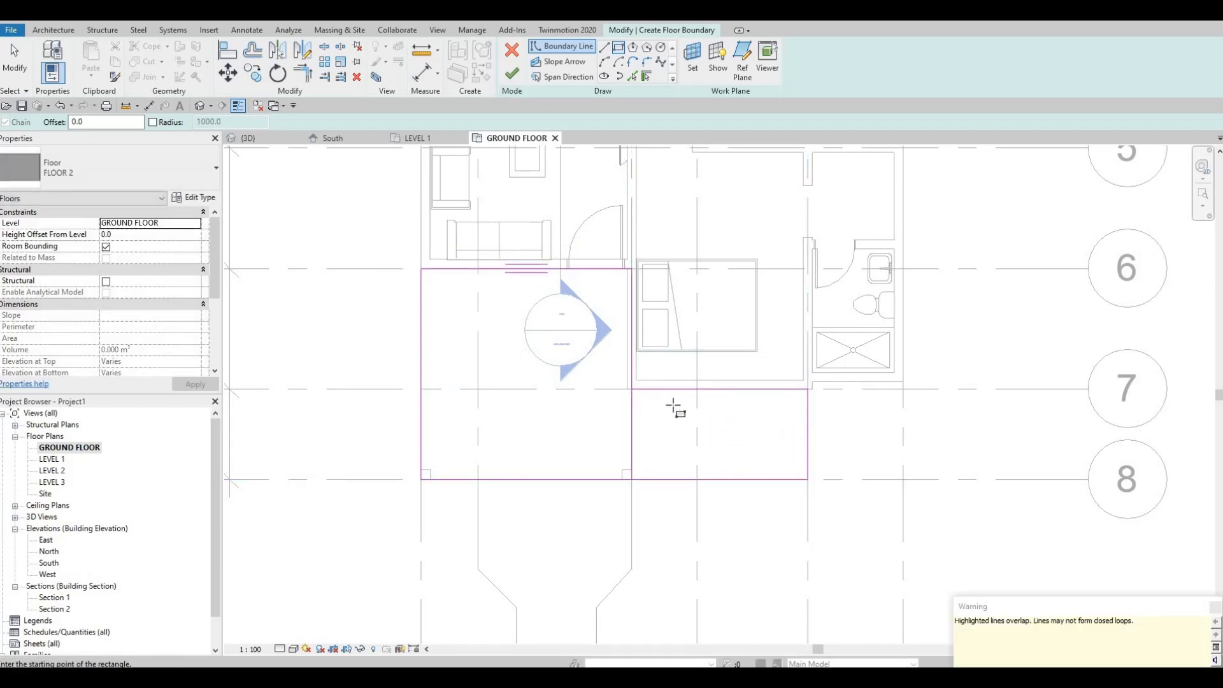
# Delete the shared boundary segment between grids 7 and 8 to merge the two rectangles into one outline.
pyautogui.press('Escape')
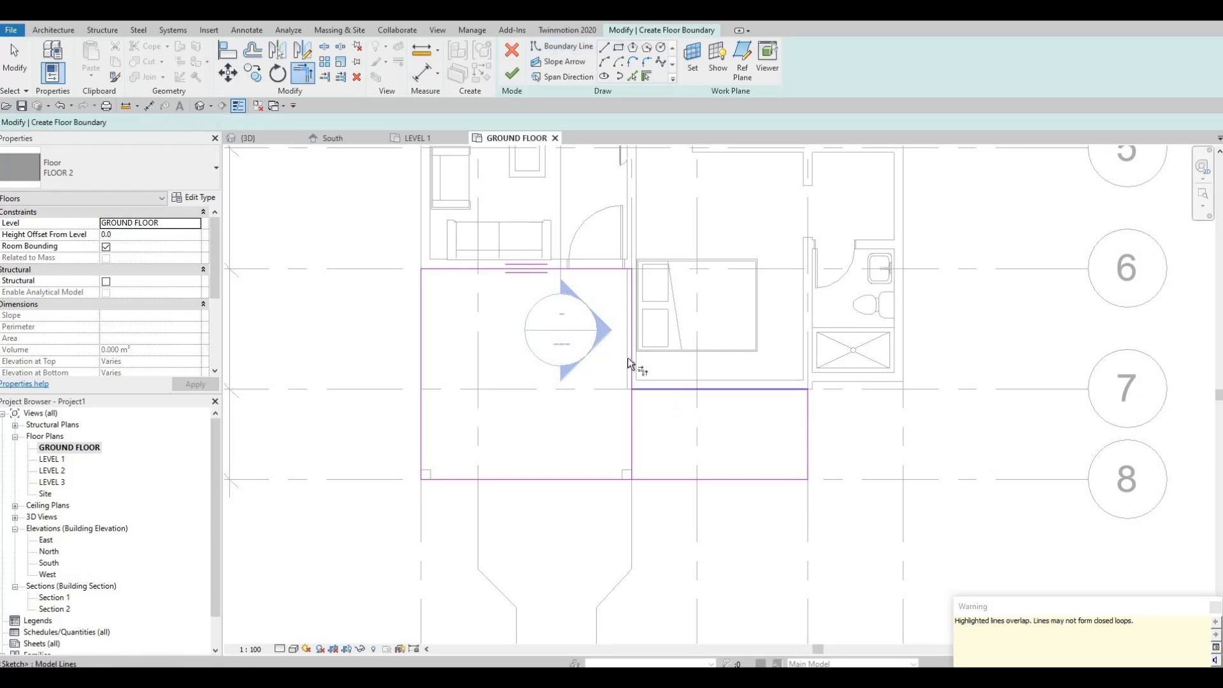
pyautogui.click(632, 424)
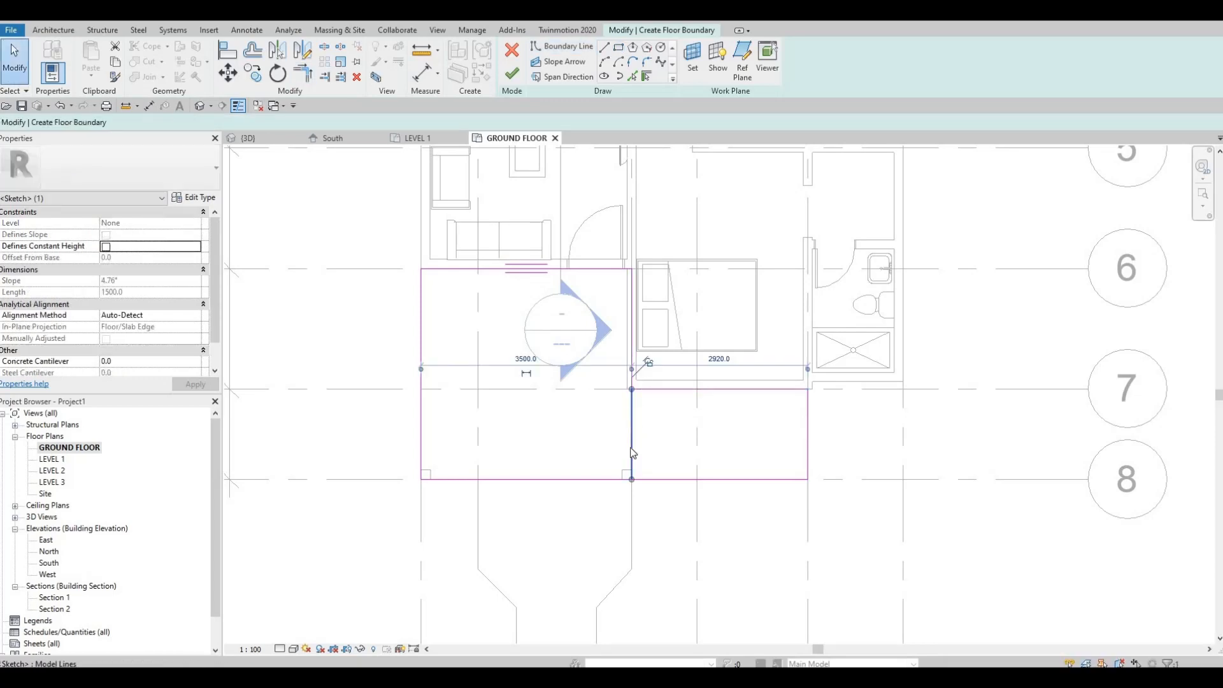
pyautogui.press('Delete')
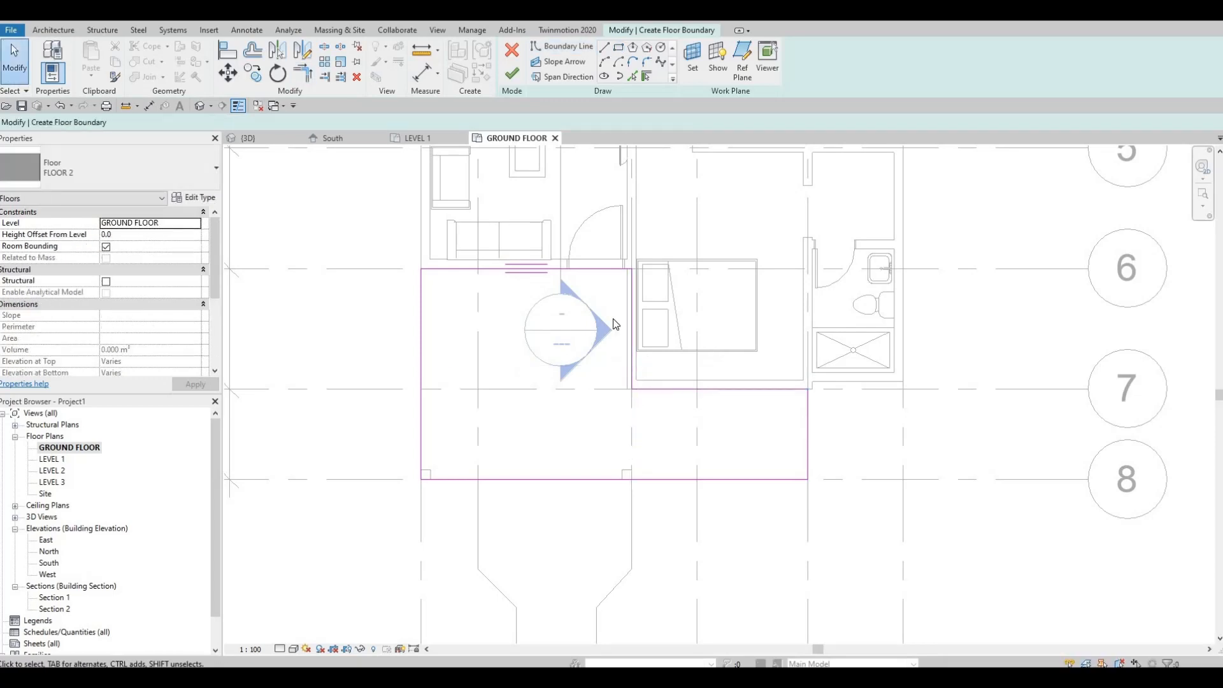
# Align the boundary line beside the bedroom with the exterior wall's outer face and finish the floor sketch.
pyautogui.scroll(1, 637, 341)
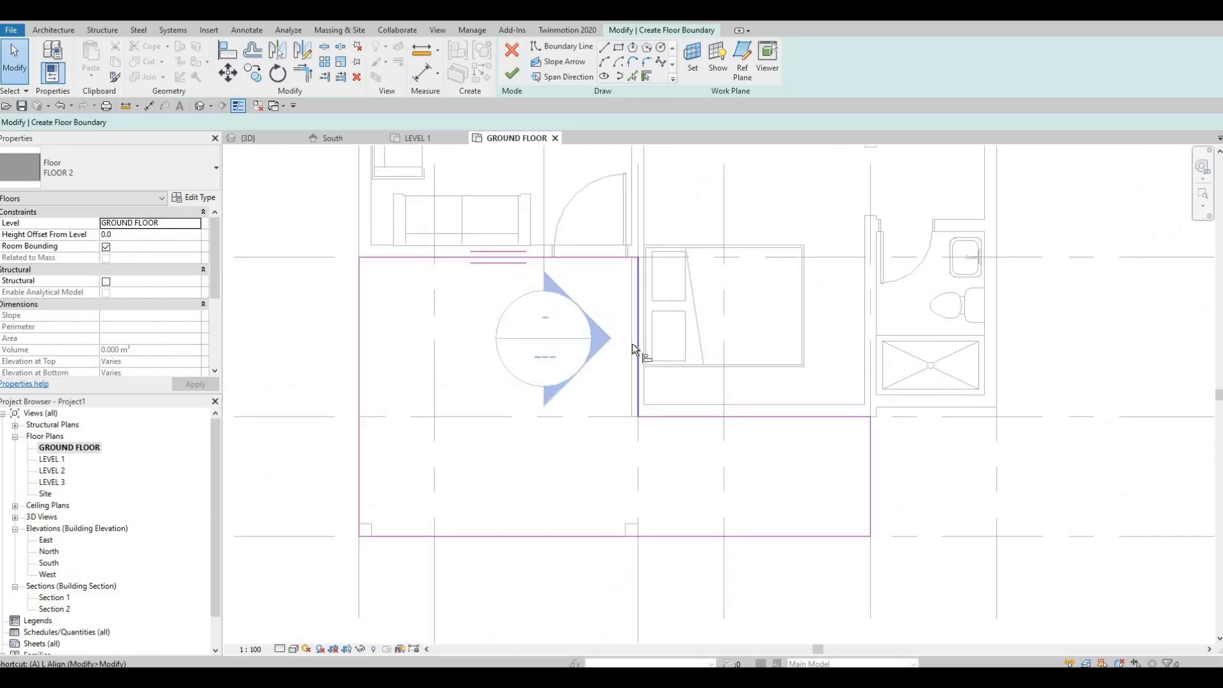
pyautogui.press('l')
pyautogui.scroll(1, 632, 342)
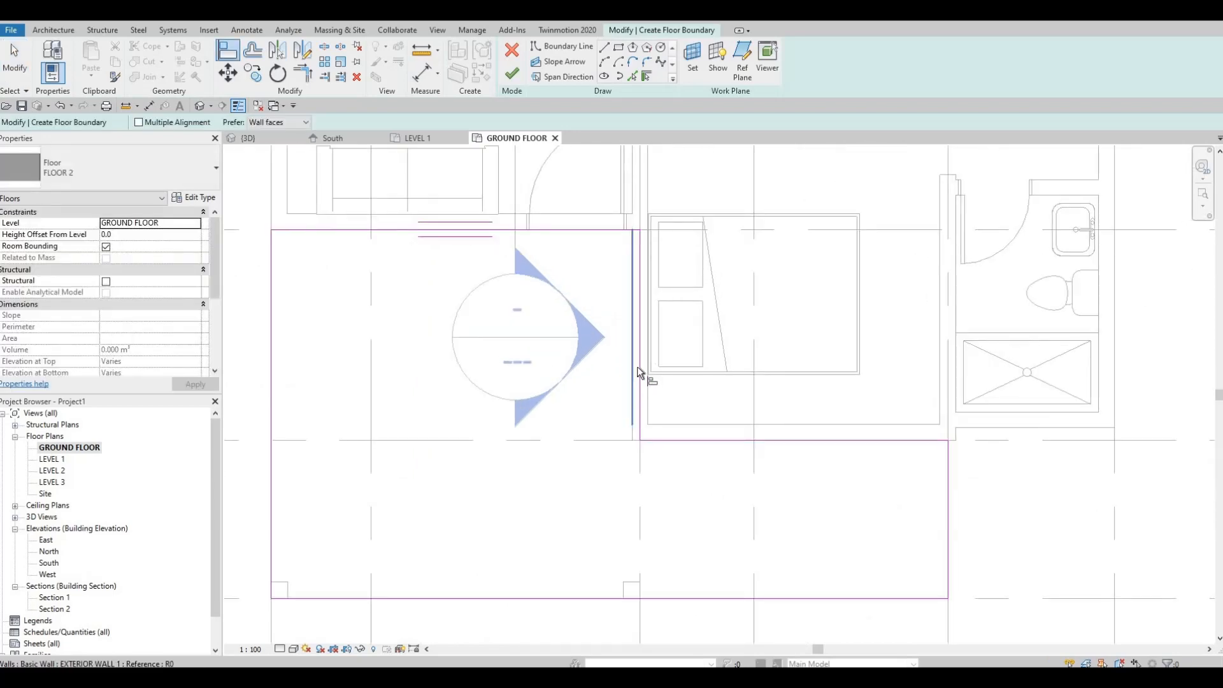
pyautogui.click(639, 371)
pyautogui.press('Escape')
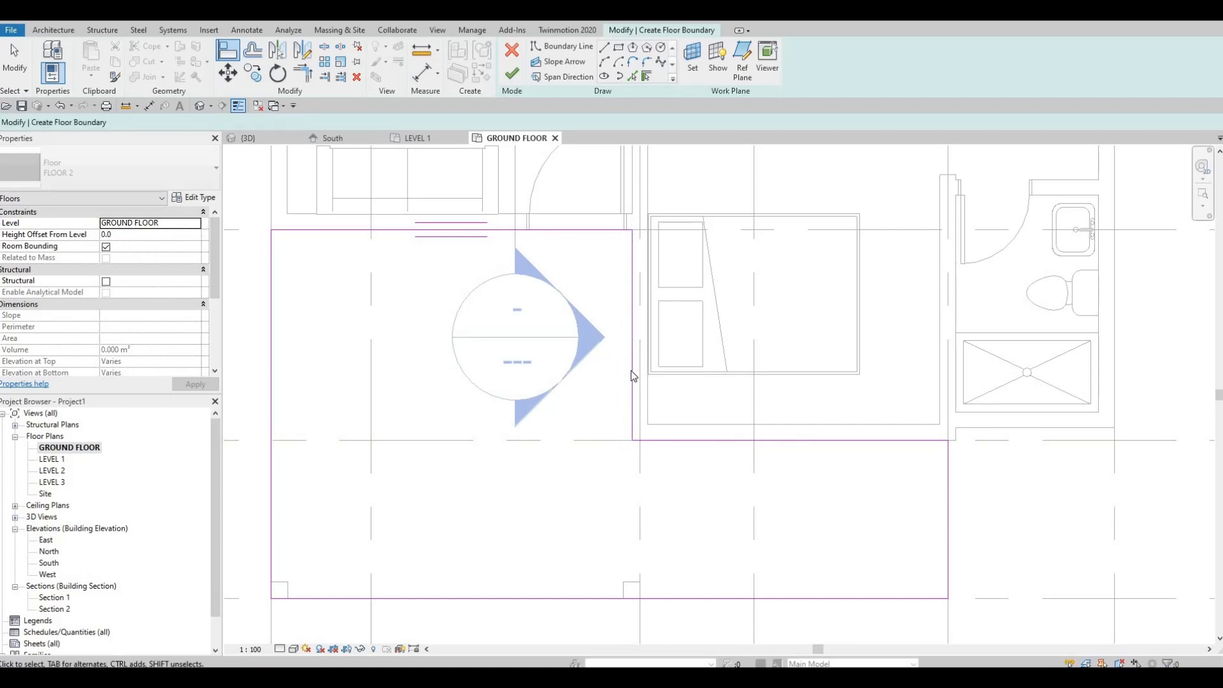
pyautogui.scroll(-2, 618, 388)
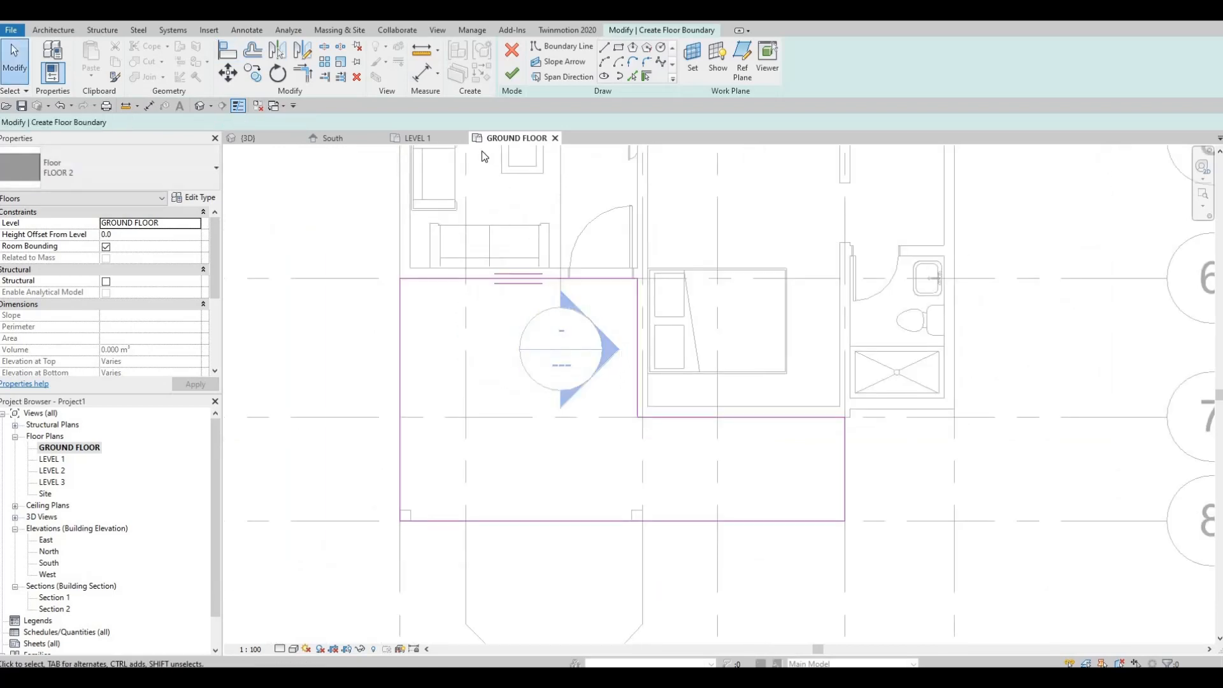
pyautogui.click(512, 77)
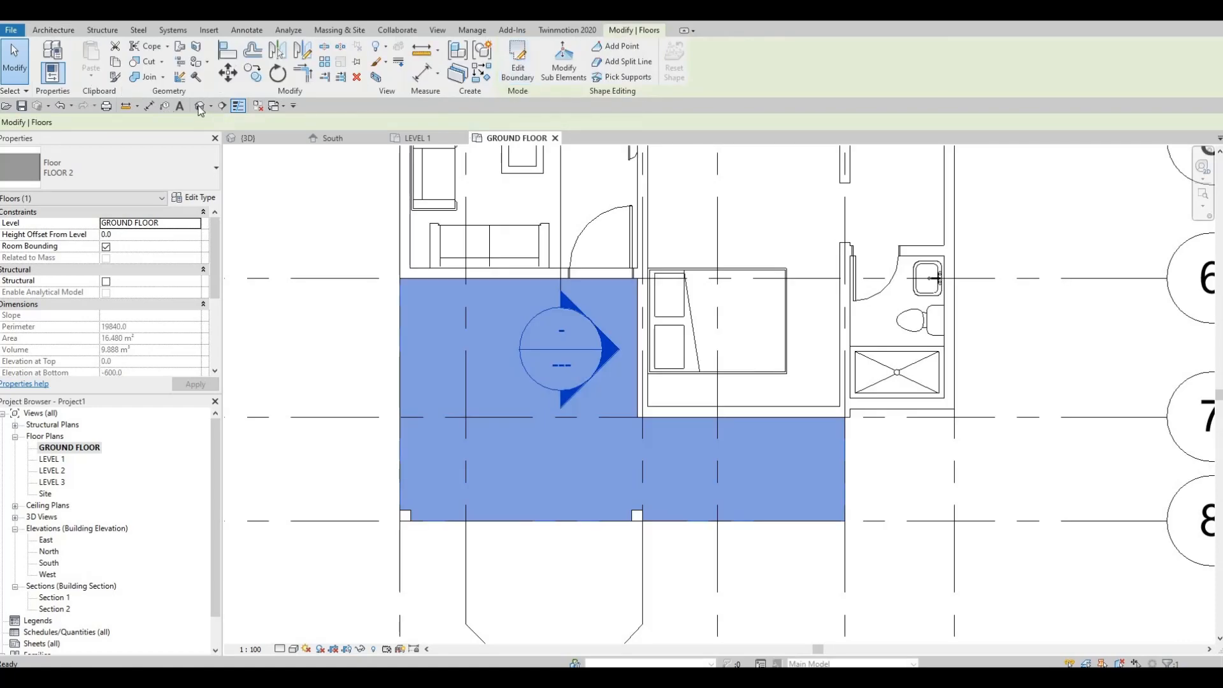
# Open the 3D view facing the front porch and select the new porch floor.
pyautogui.click(200, 106)
pyautogui.keyDown('shift'); pyautogui.moveTo(639, 479); pyautogui.dragTo(650, 531, button='middle'); pyautogui.keyUp('shift')
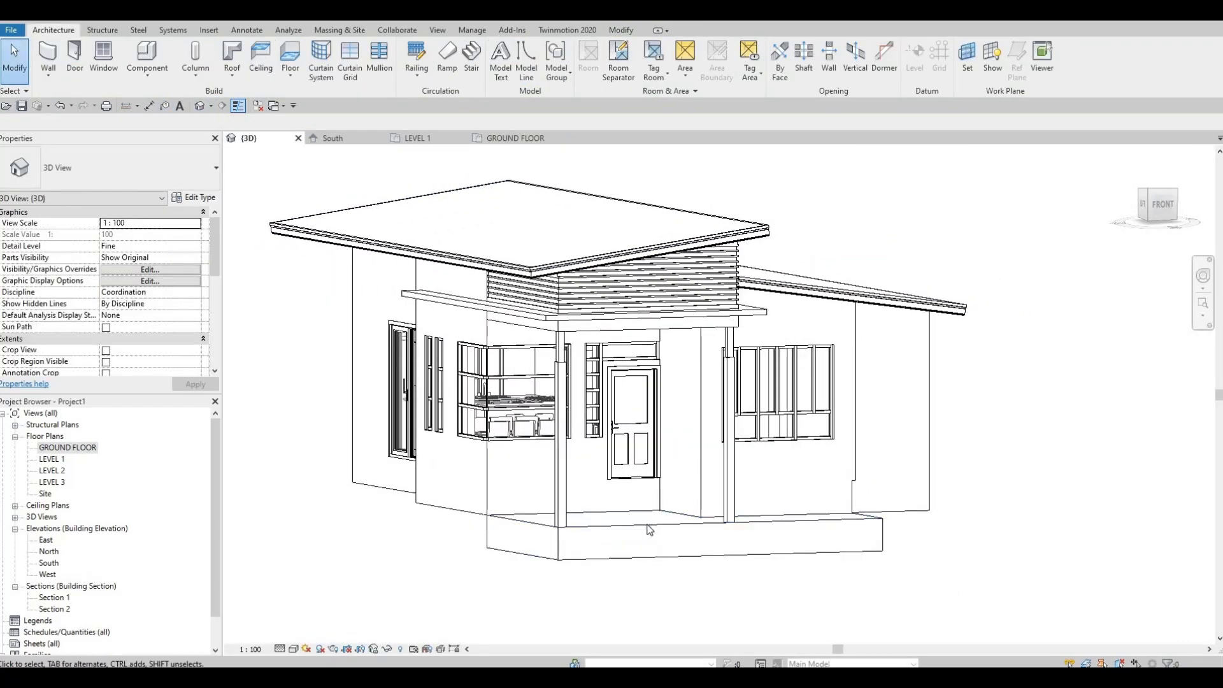
pyautogui.click(650, 530)
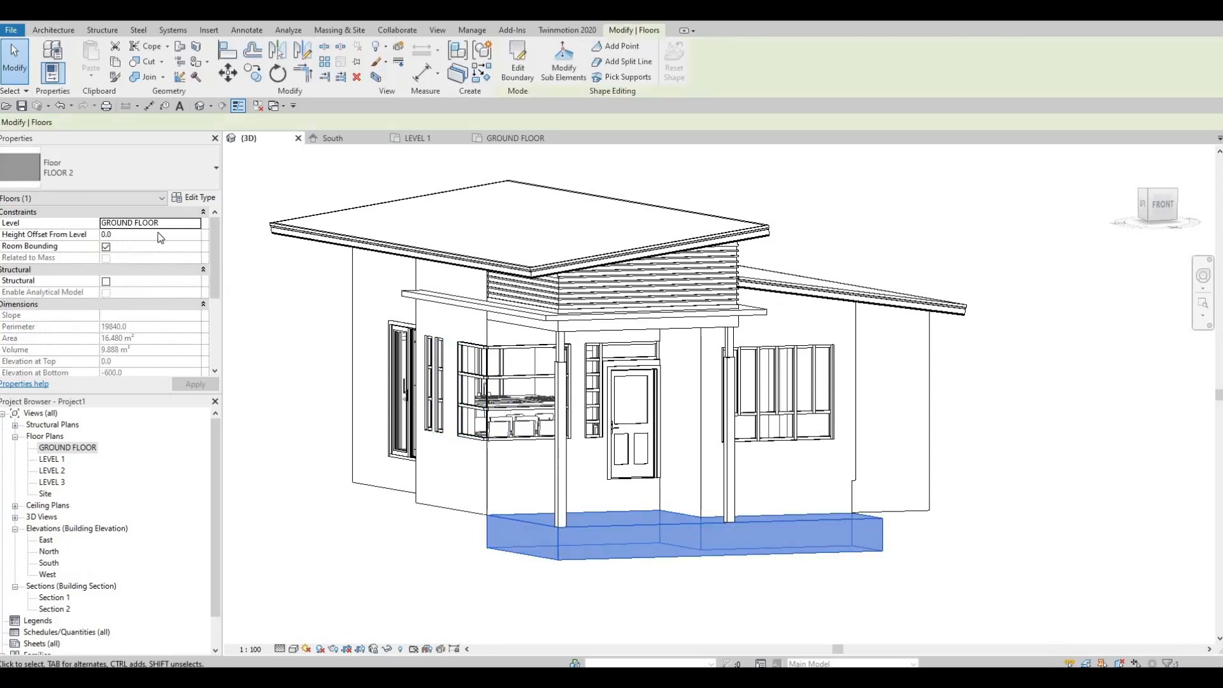
pyautogui.click(198, 226)
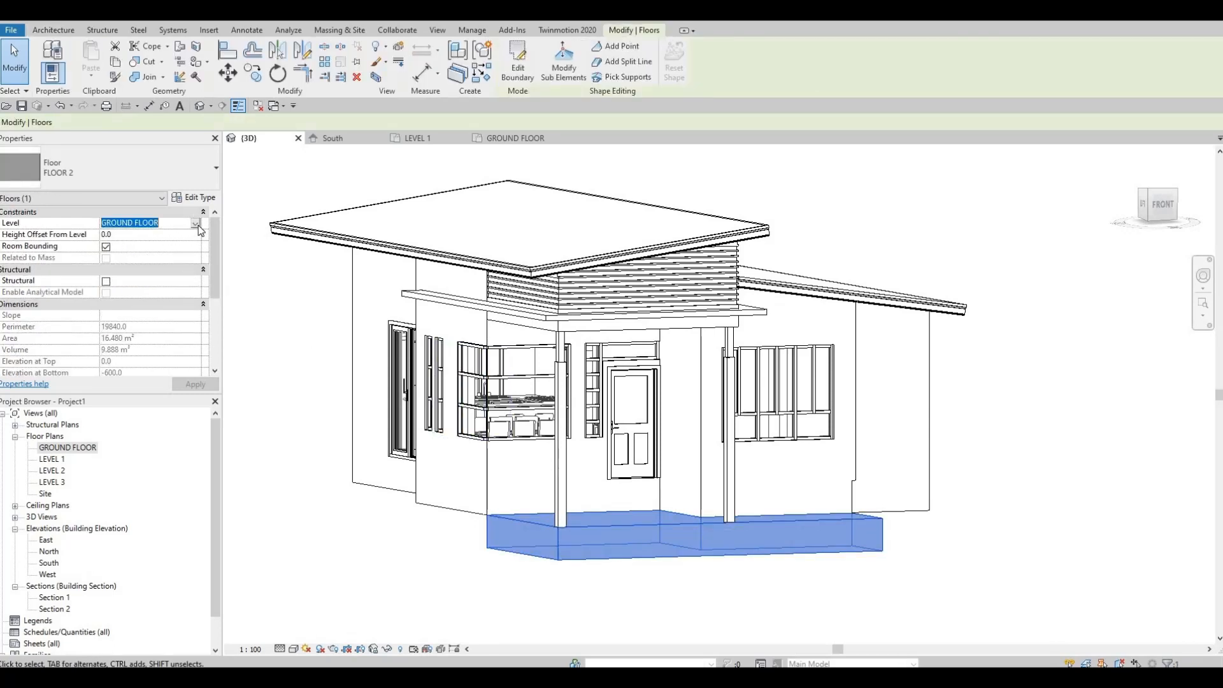
pyautogui.click(141, 245)
pyautogui.click(148, 236)
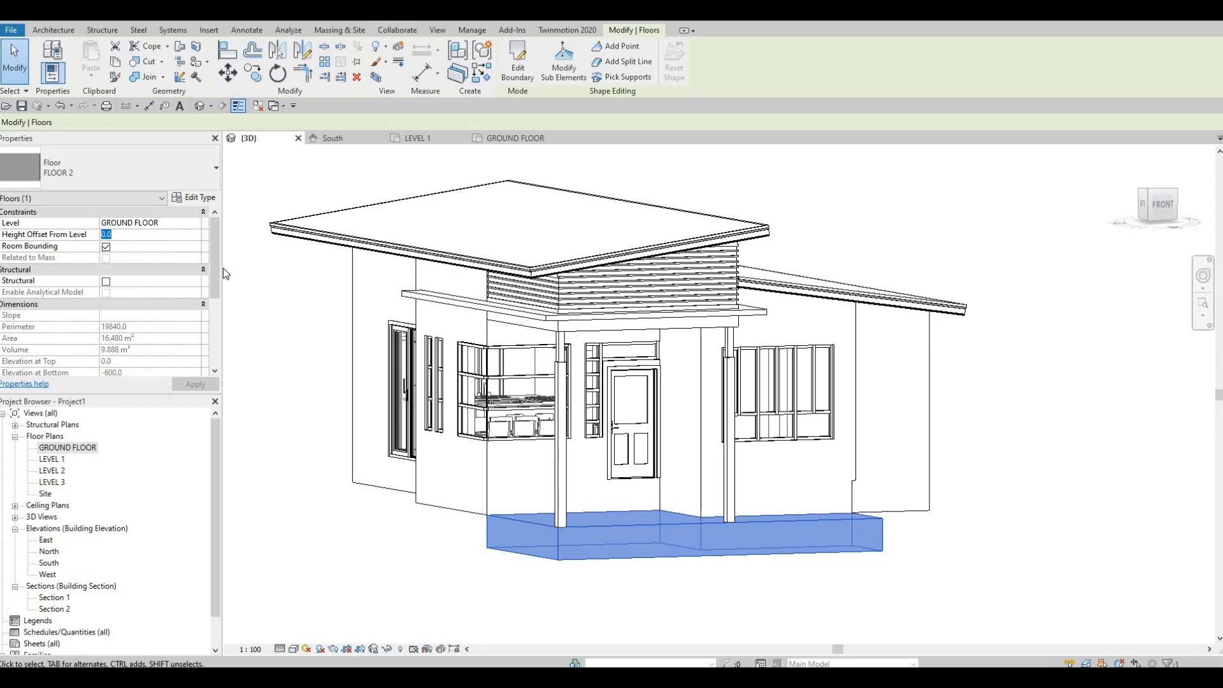
pyautogui.click(525, 526)
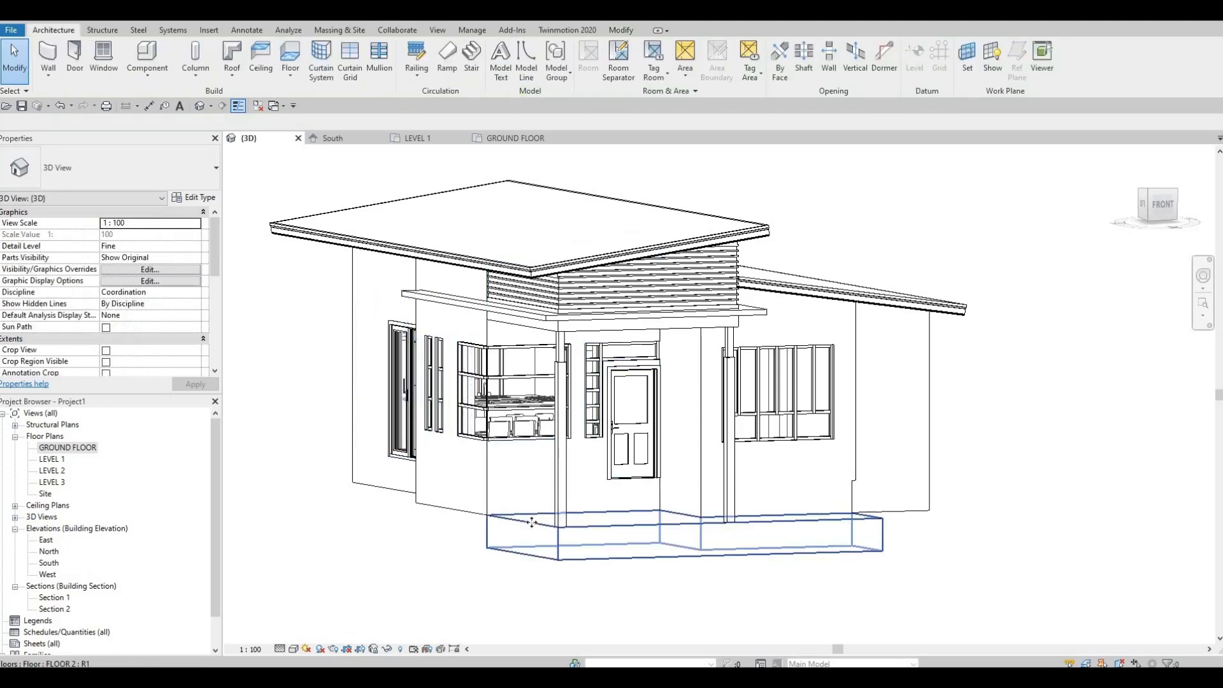
# Change the porch floor's level constraint to LEVEL 1 and apply it.
pyautogui.click(529, 521)
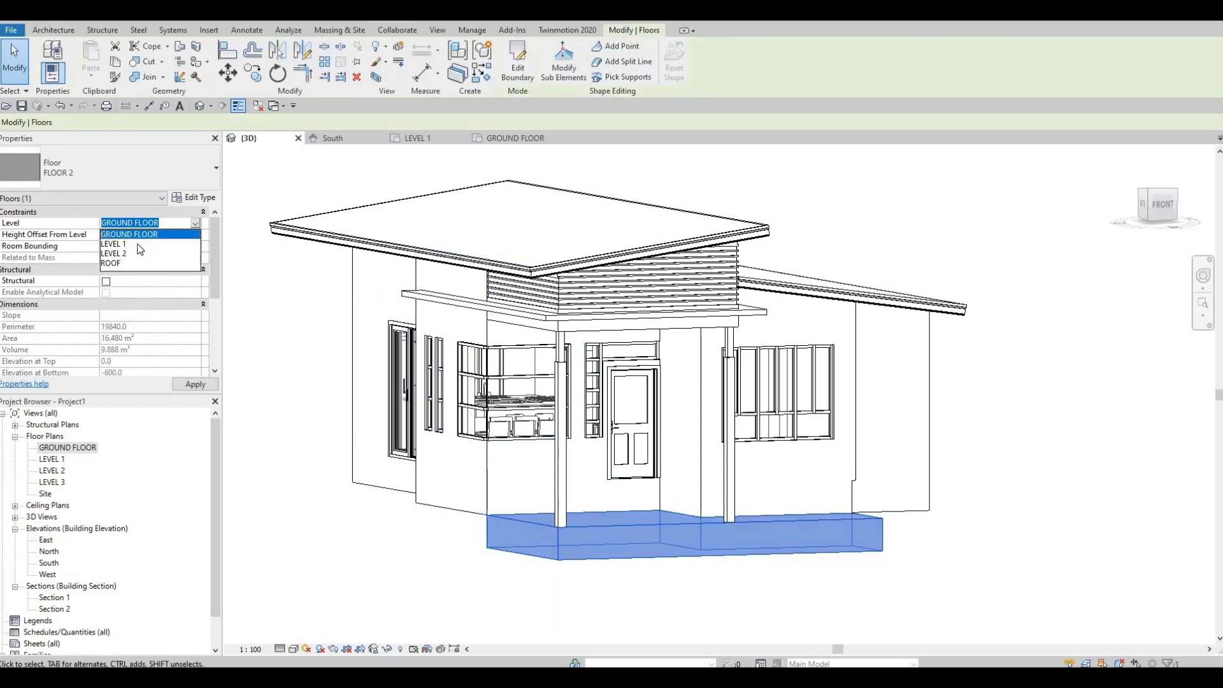
pyautogui.press('Down')
pyautogui.press('Return')
pyautogui.click(192, 388)
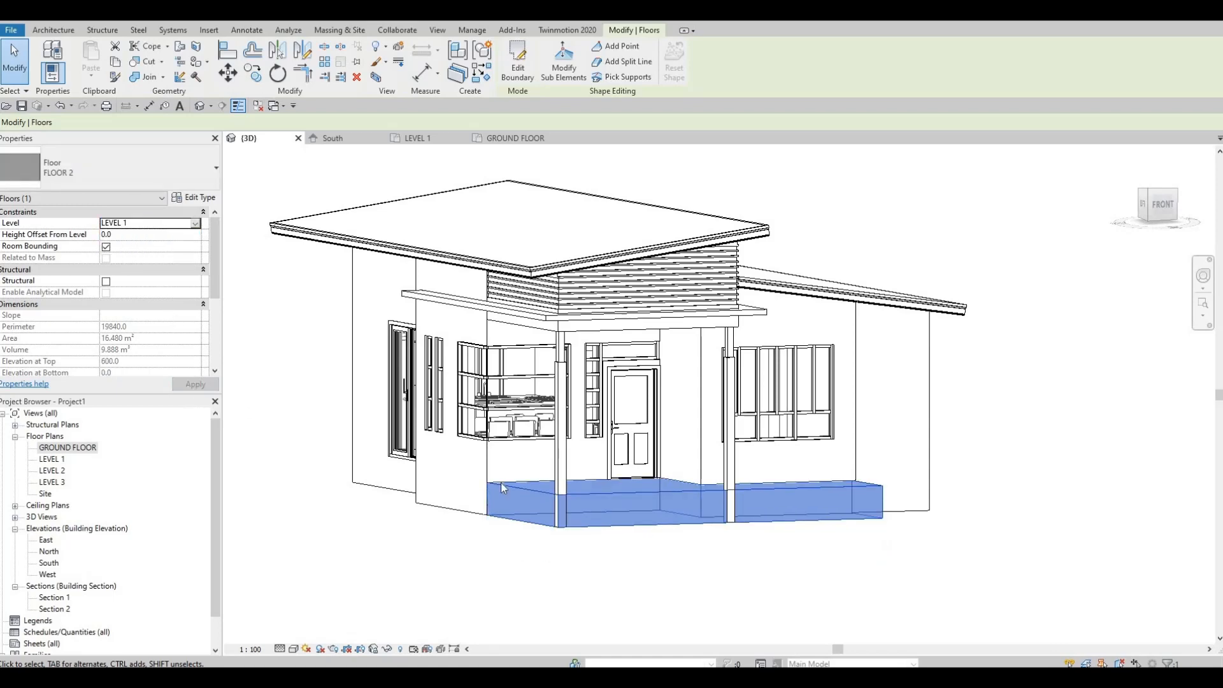
pyautogui.press('Escape')
# Raise the bases of both front porch columns to the top surface of the porch floor.
pyautogui.keyDown('shift'); pyautogui.moveTo(758, 504); pyautogui.dragTo(757, 491, button='middle'); pyautogui.keyUp('shift')
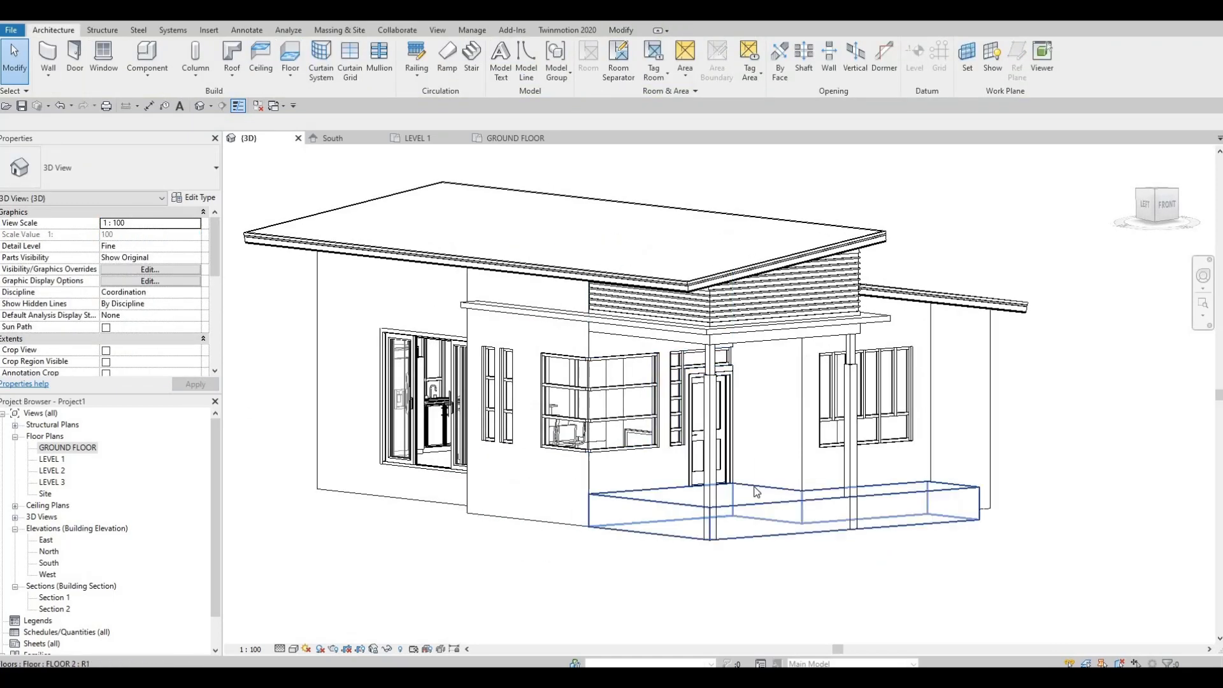
pyautogui.scroll(3, 756, 491)
pyautogui.keyDown('shift'); pyautogui.moveTo(759, 553); pyautogui.dragTo(548, 463, button='middle'); pyautogui.keyUp('shift')
pyautogui.scroll(-1, 649, 449)
pyautogui.moveTo(667, 467); pyautogui.dragTo(696, 449, button='middle')
pyautogui.scroll(1, 702, 420)
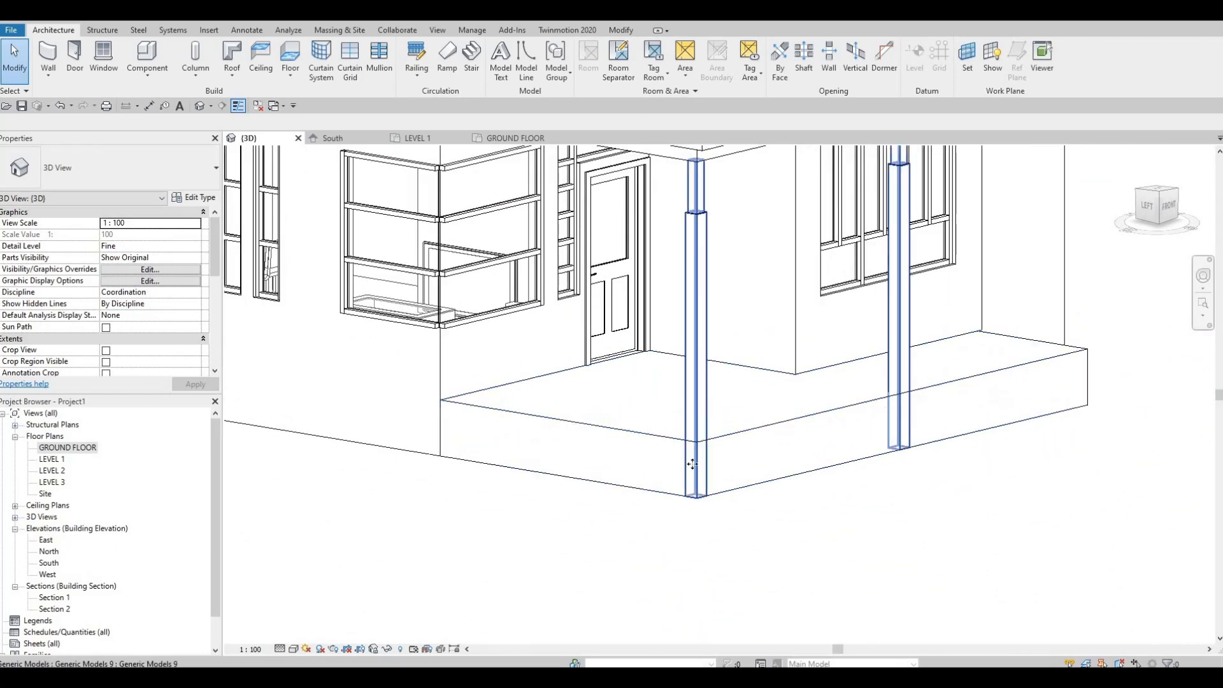
pyautogui.click(689, 461)
pyautogui.moveTo(695, 499); pyautogui.dragTo(696, 439)
pyautogui.press('Escape')
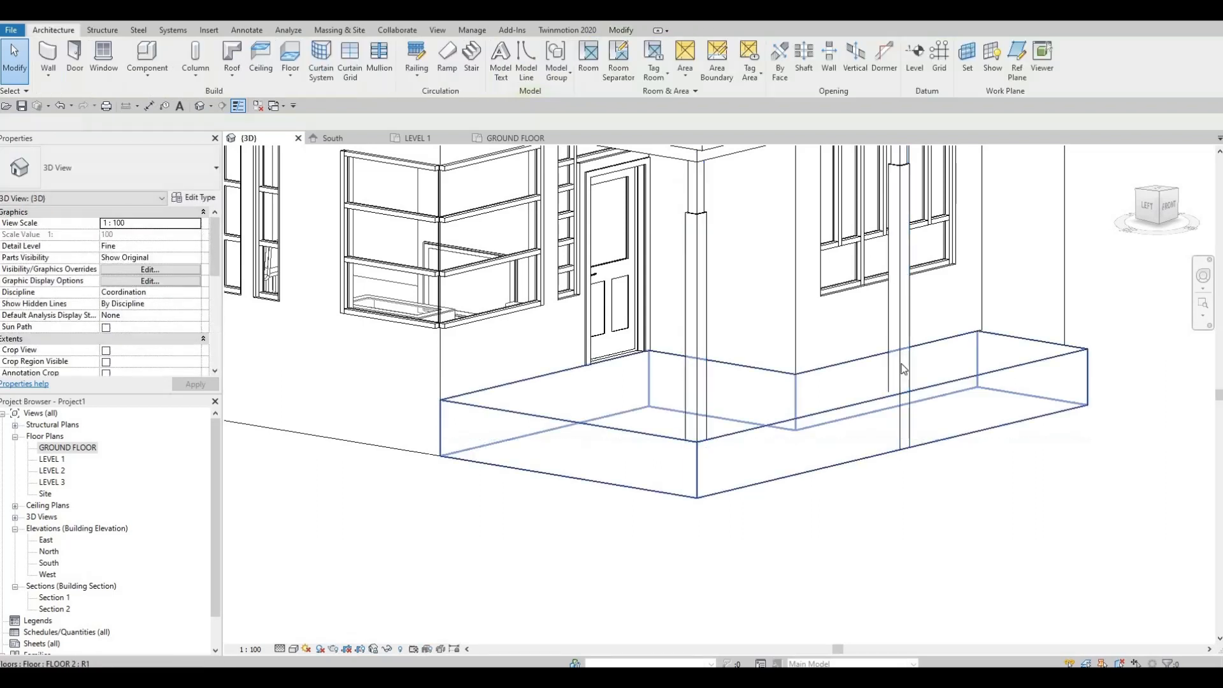
pyautogui.click(901, 450)
pyautogui.moveTo(899, 447); pyautogui.dragTo(902, 400)
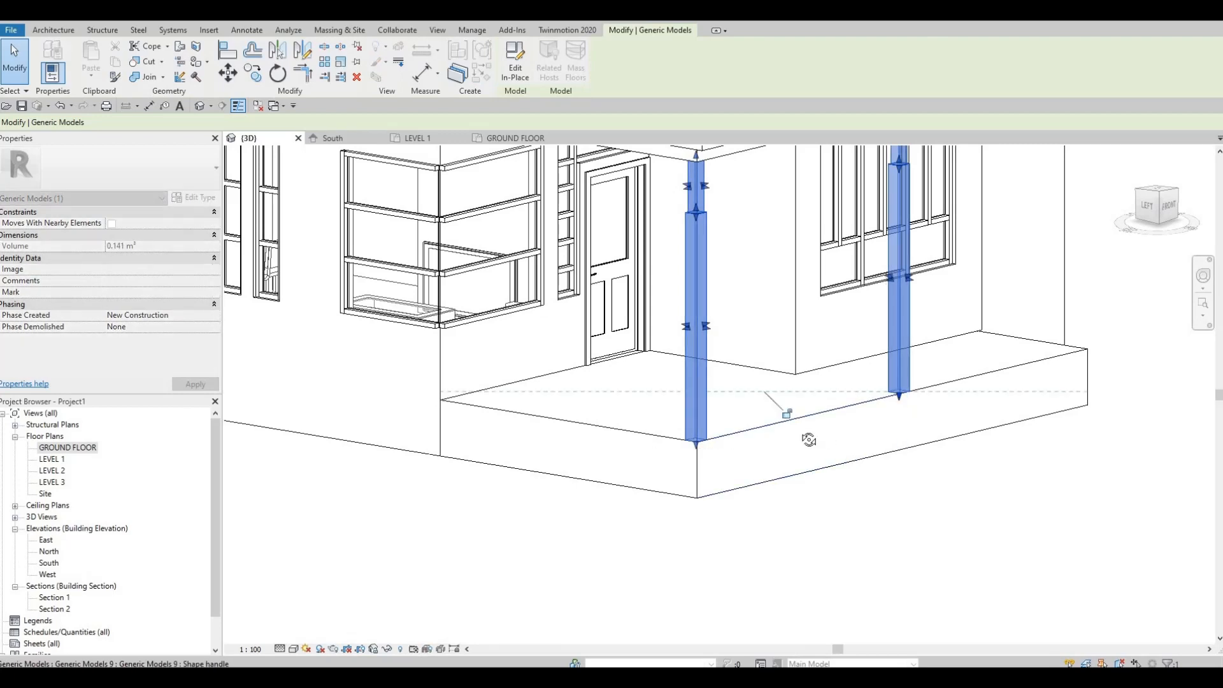
pyautogui.press('Escape')
# Look over the porch floor and columns in 3D and return to the GROUND FLOOR plan.
pyautogui.keyDown('shift'); pyautogui.moveTo(792, 429); pyautogui.dragTo(530, 517, button='middle'); pyautogui.keyUp('shift')
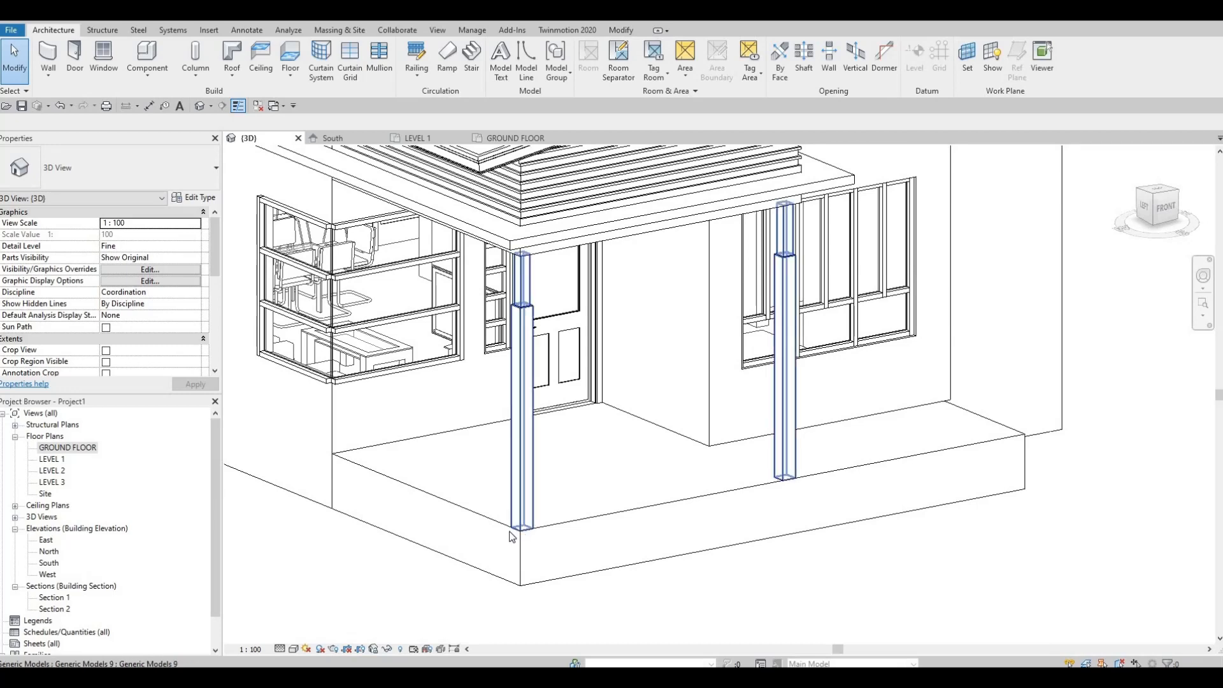
pyautogui.scroll(1, 517, 541)
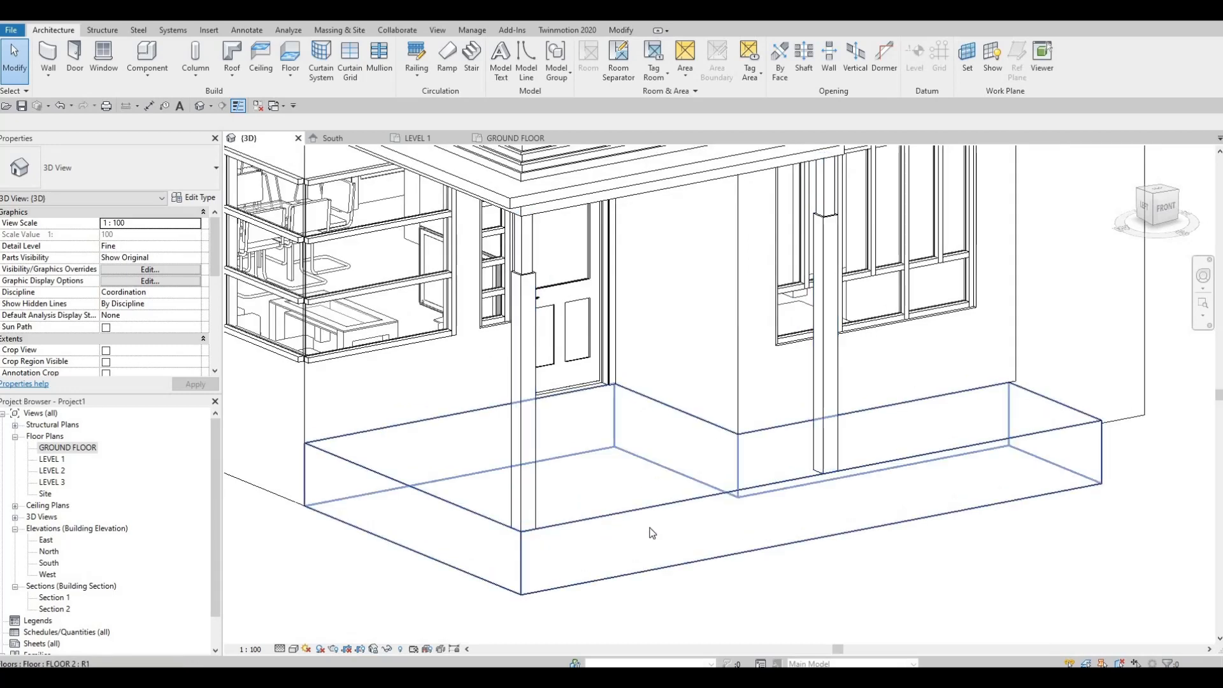
pyautogui.scroll(-2, 688, 524)
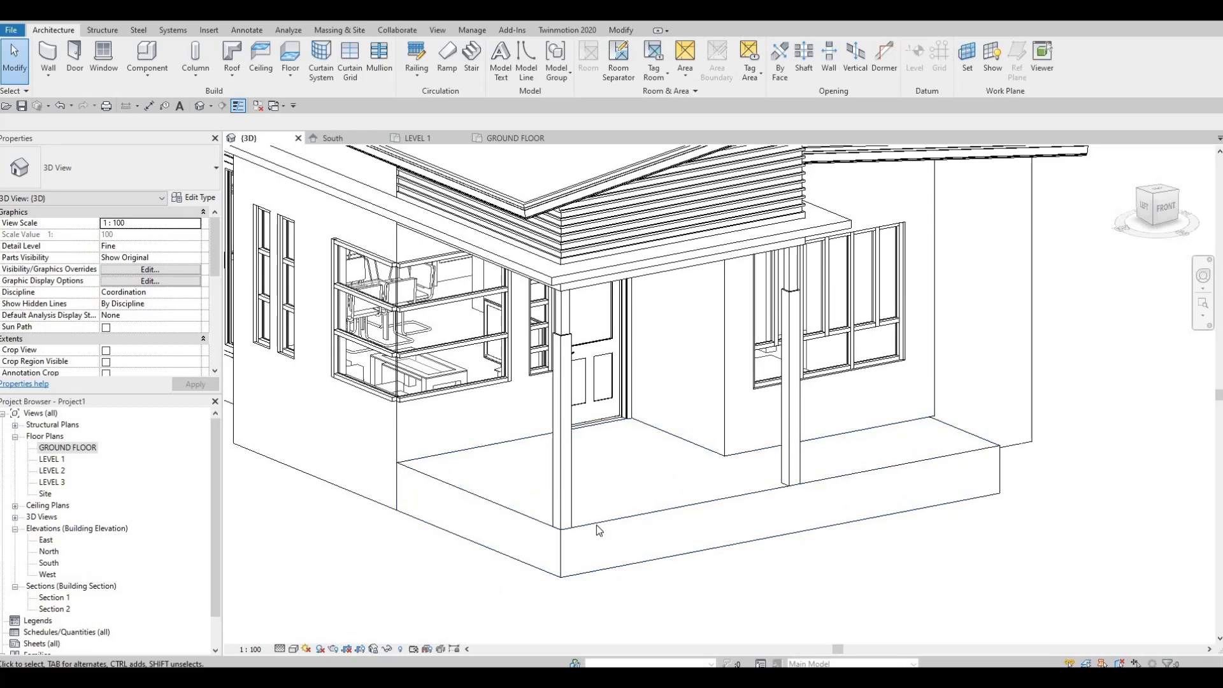
pyautogui.scroll(-2, 583, 558)
pyautogui.scroll(1, 480, 576)
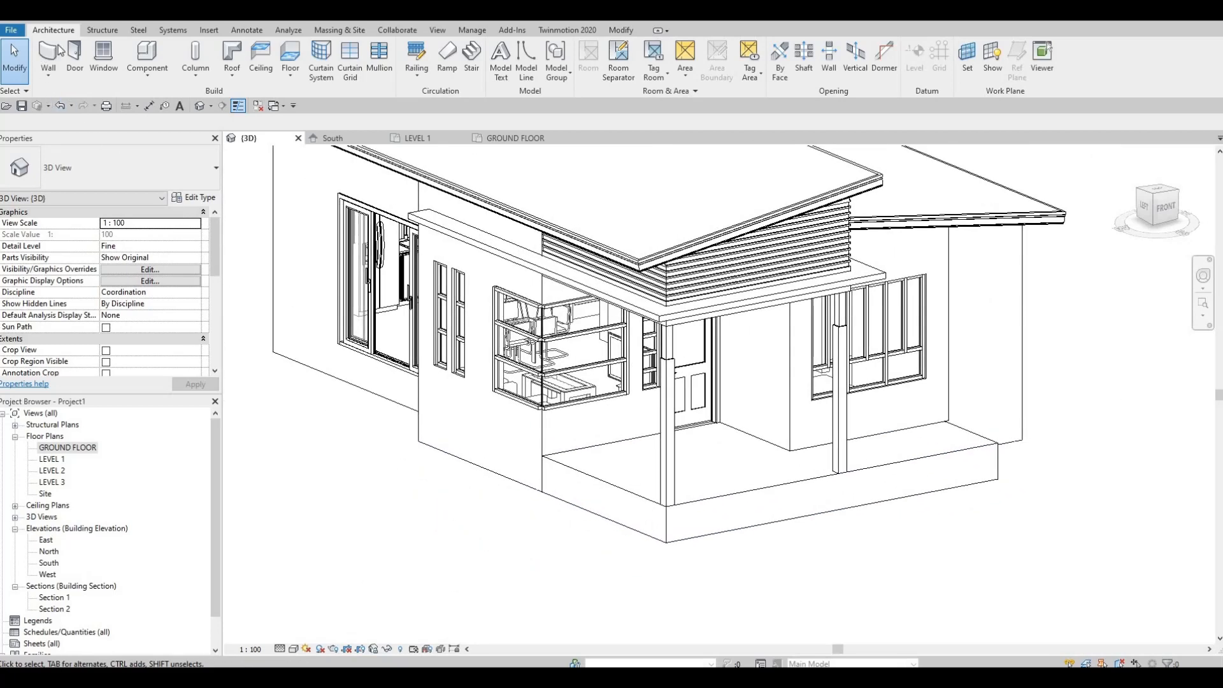
pyautogui.doubleClick(56, 451)
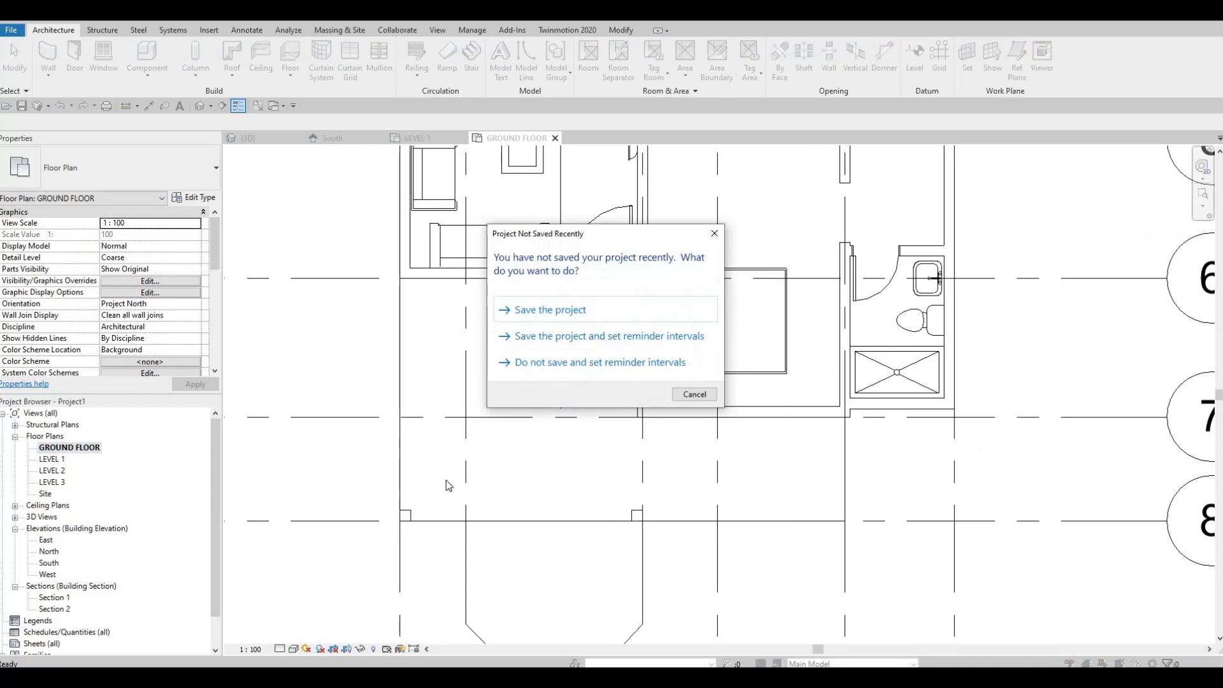
# Dismiss the save reminder and draw a straight 1000 mm wide stair run with 4 risers up to the porch's front edge.
pyautogui.press('Escape')
pyautogui.moveTo(473, 399); pyautogui.dragTo(480, 302, button='middle')
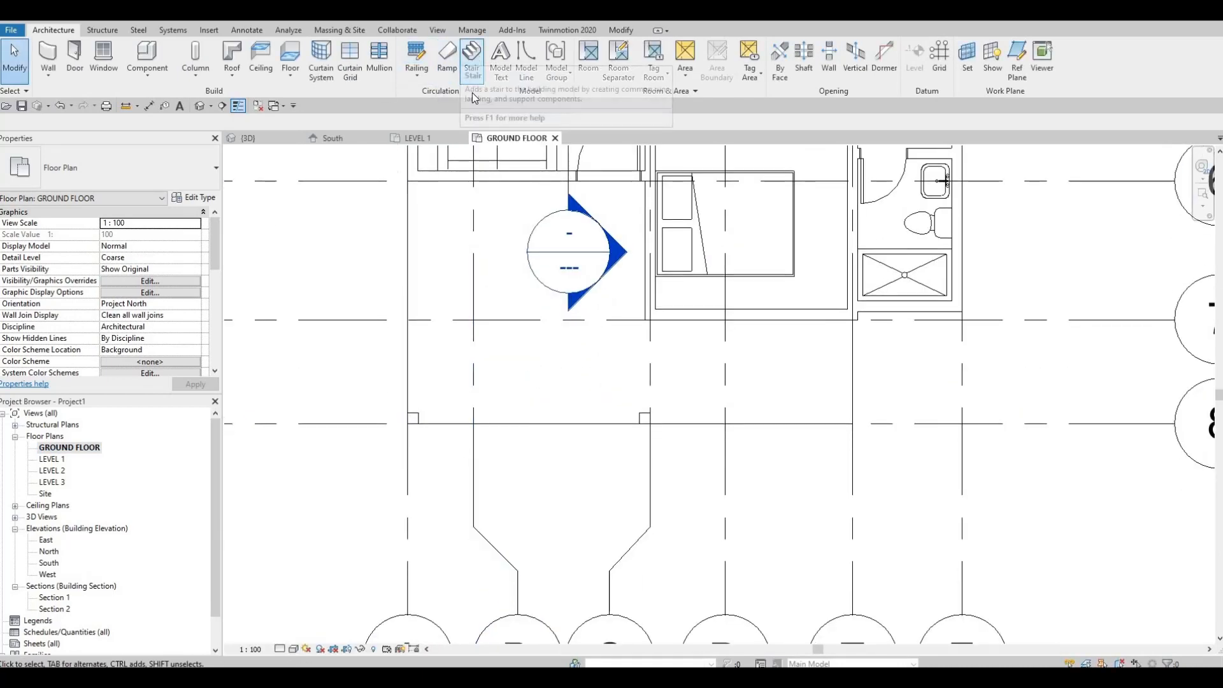
pyautogui.click(471, 57)
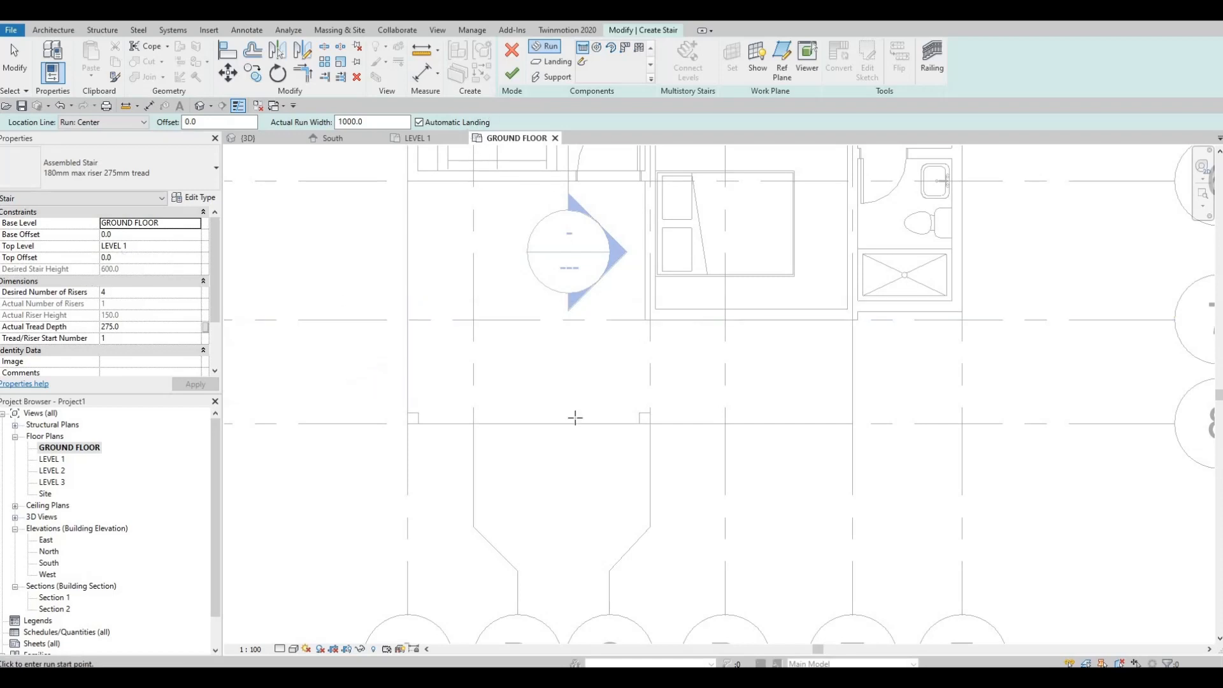
pyautogui.click(508, 428)
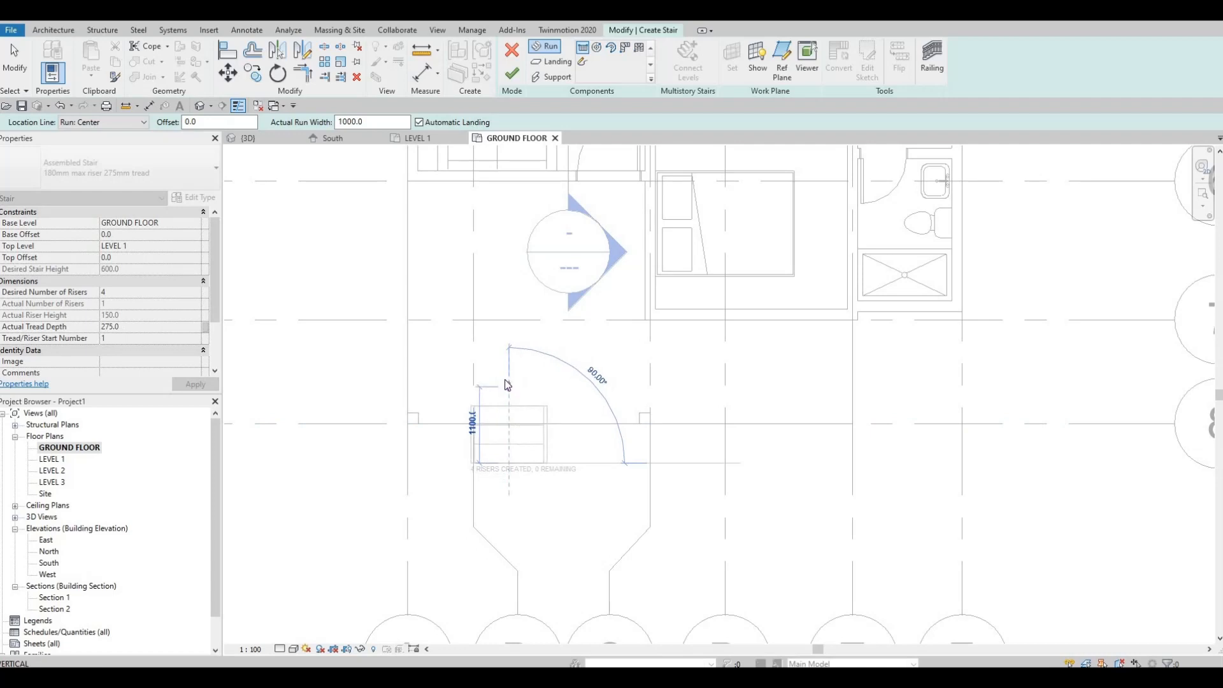
pyautogui.click(505, 381)
pyautogui.press('Escape')
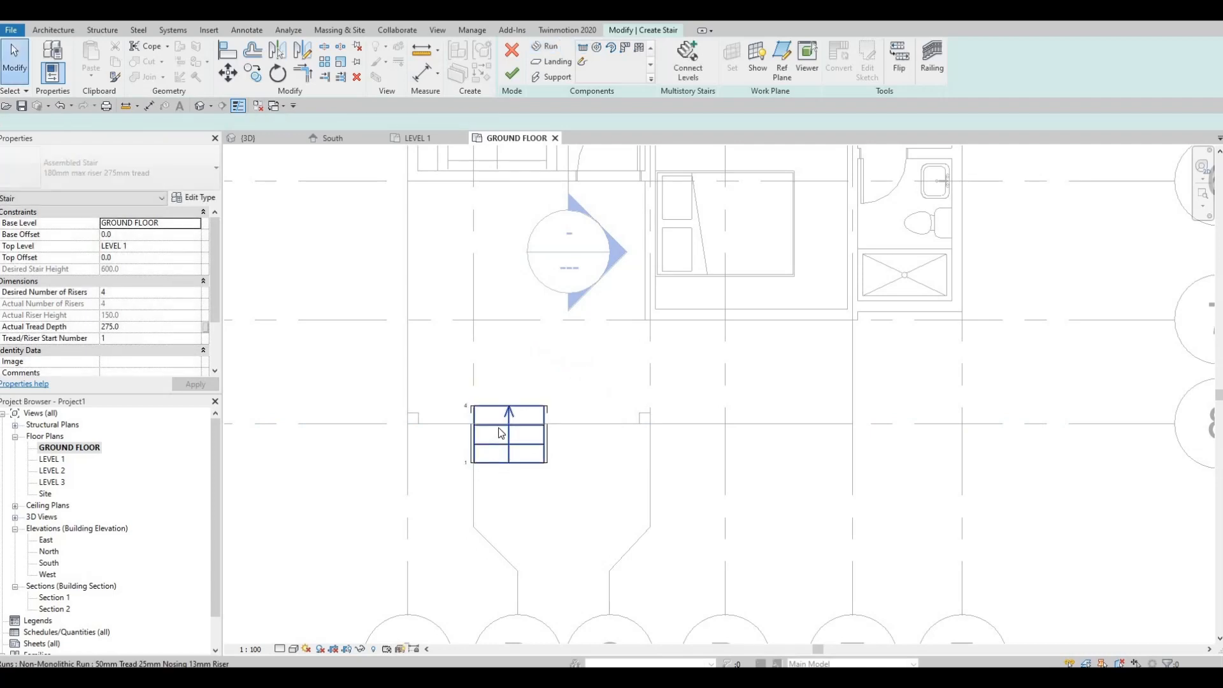
# Finish the stair and move it outward so its top sits at the front edge of the porch floor.
pyautogui.click(509, 452)
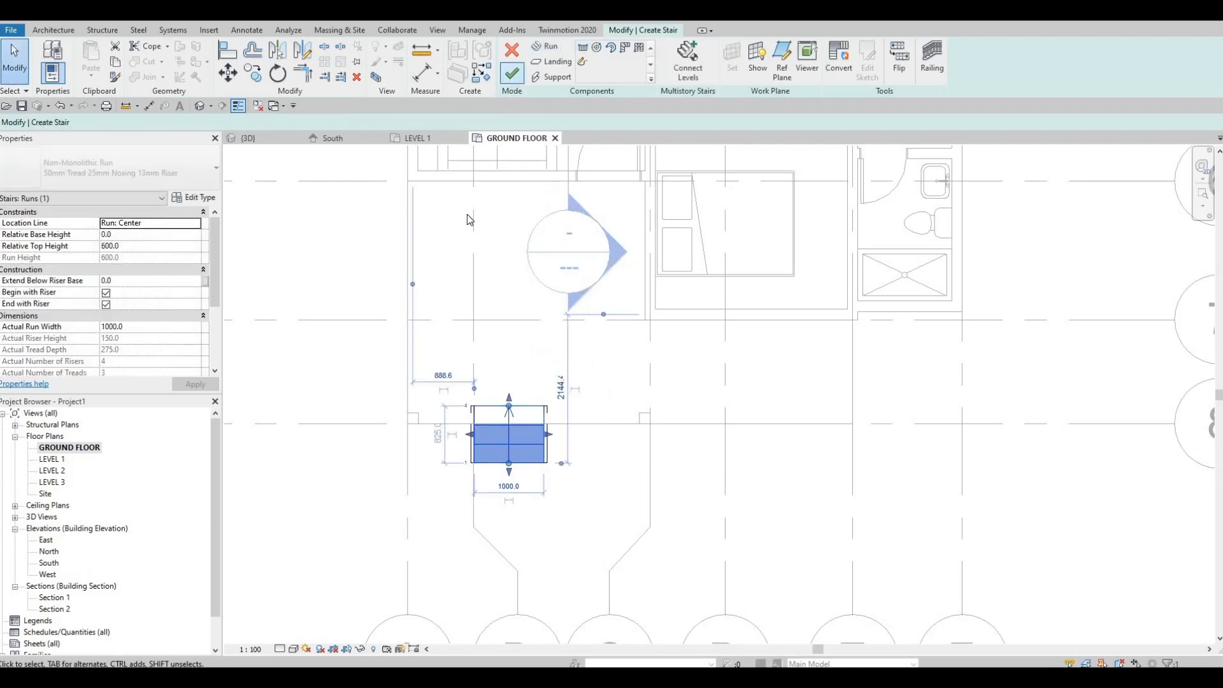
pyautogui.click(512, 75)
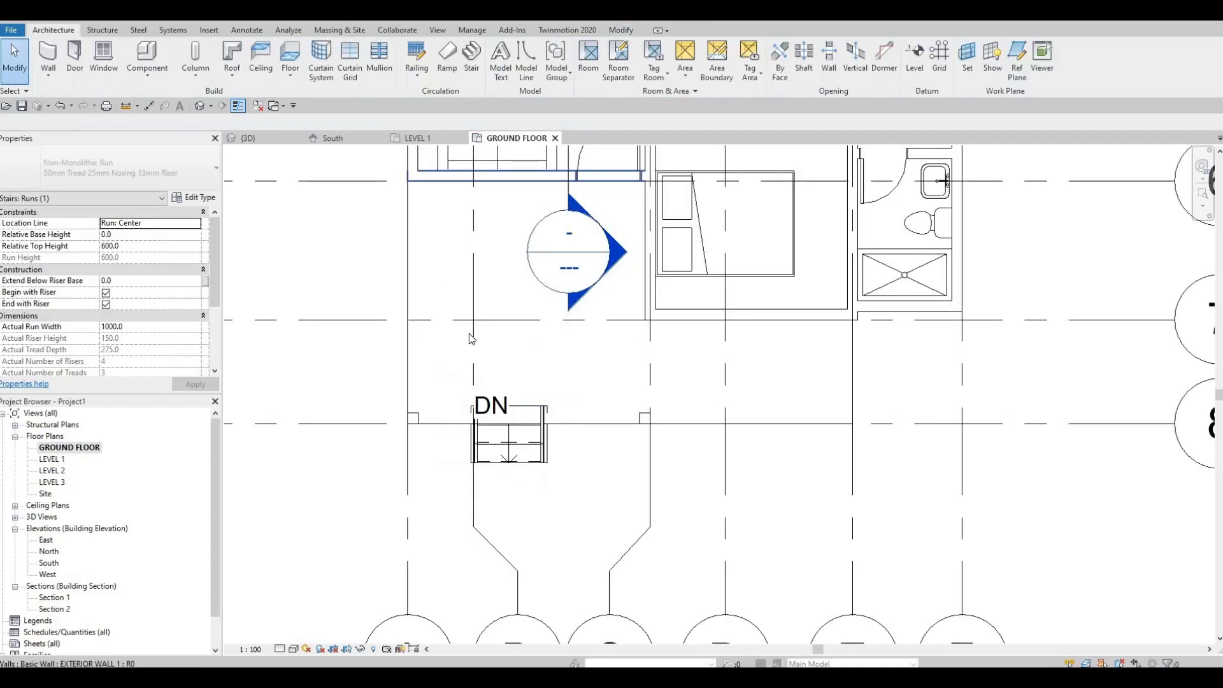
pyautogui.click(519, 437)
pyautogui.moveTo(529, 449); pyautogui.dragTo(529, 467)
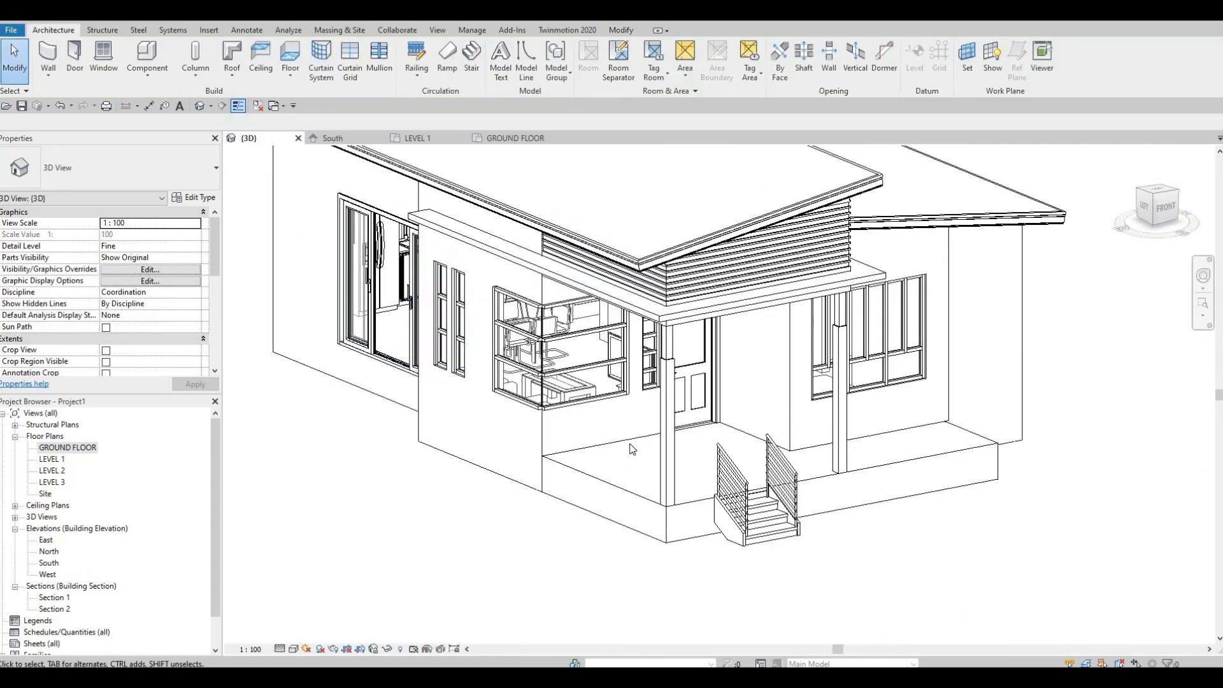
# Delete both railings of the porch stair in the 3D view.
pyautogui.keyDown('shift'); pyautogui.moveTo(737, 489); pyautogui.dragTo(804, 478, button='middle'); pyautogui.keyUp('shift')
pyautogui.scroll(1, 805, 476)
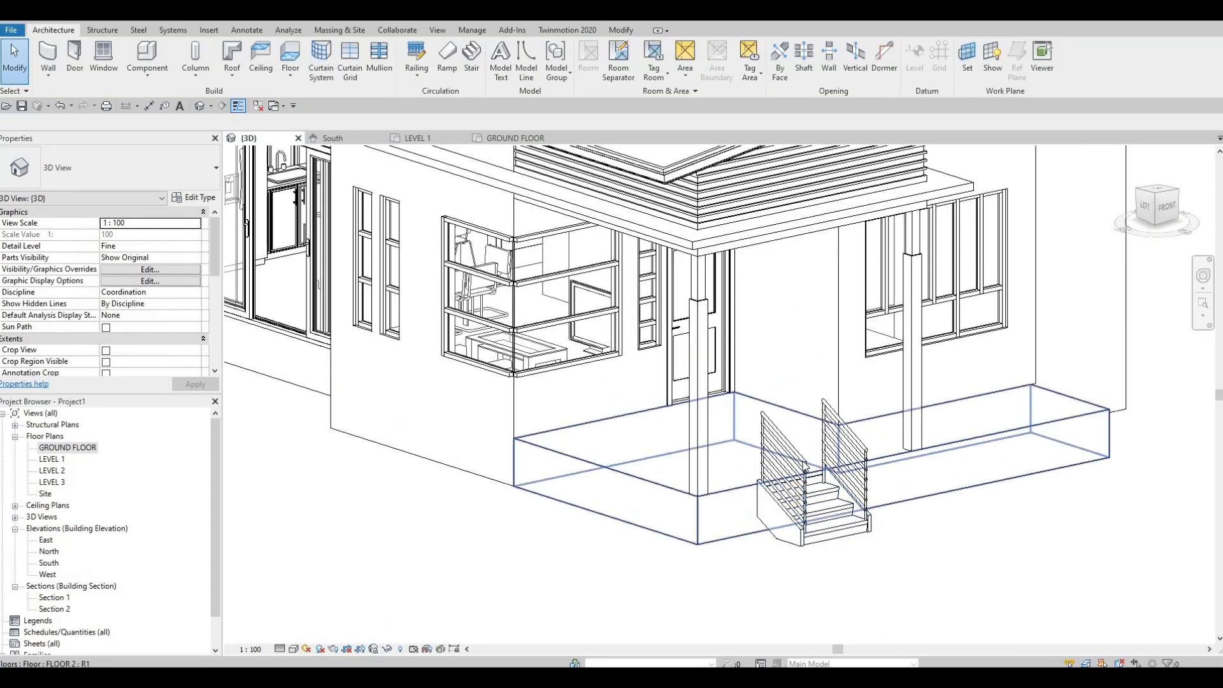
pyautogui.click(838, 459)
pyautogui.press('Escape')
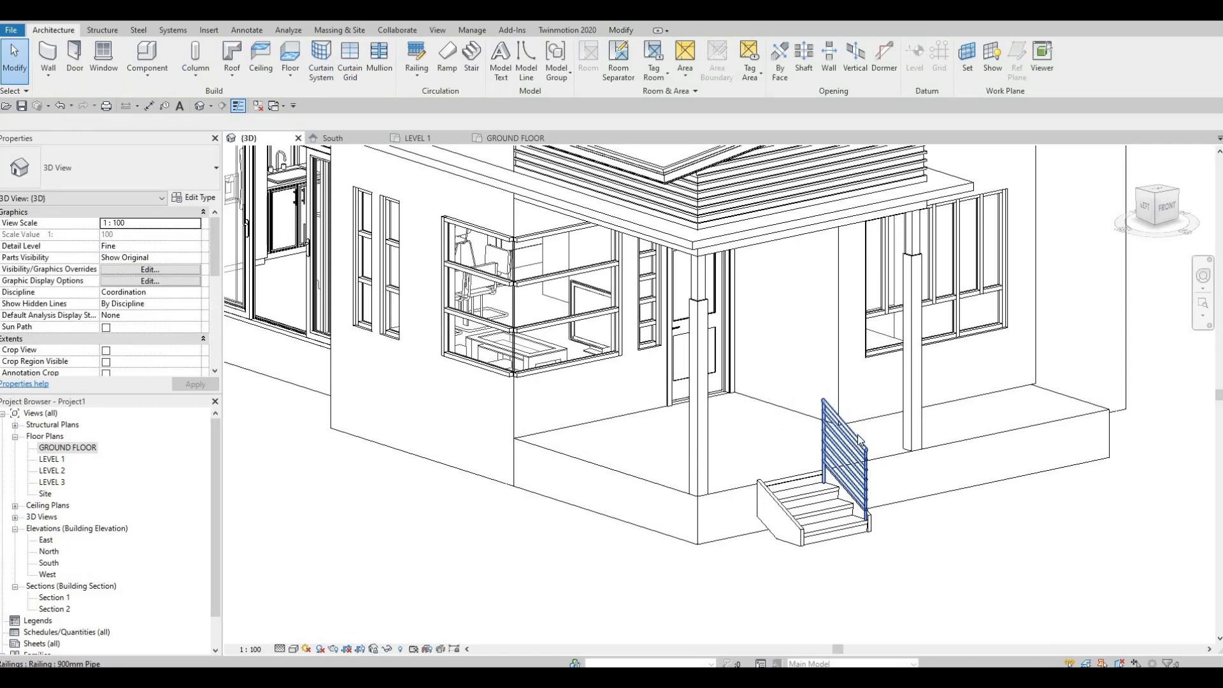
# Change the porch stair's type to the Cast-In-Place Monolithic Stair.
pyautogui.click(808, 496)
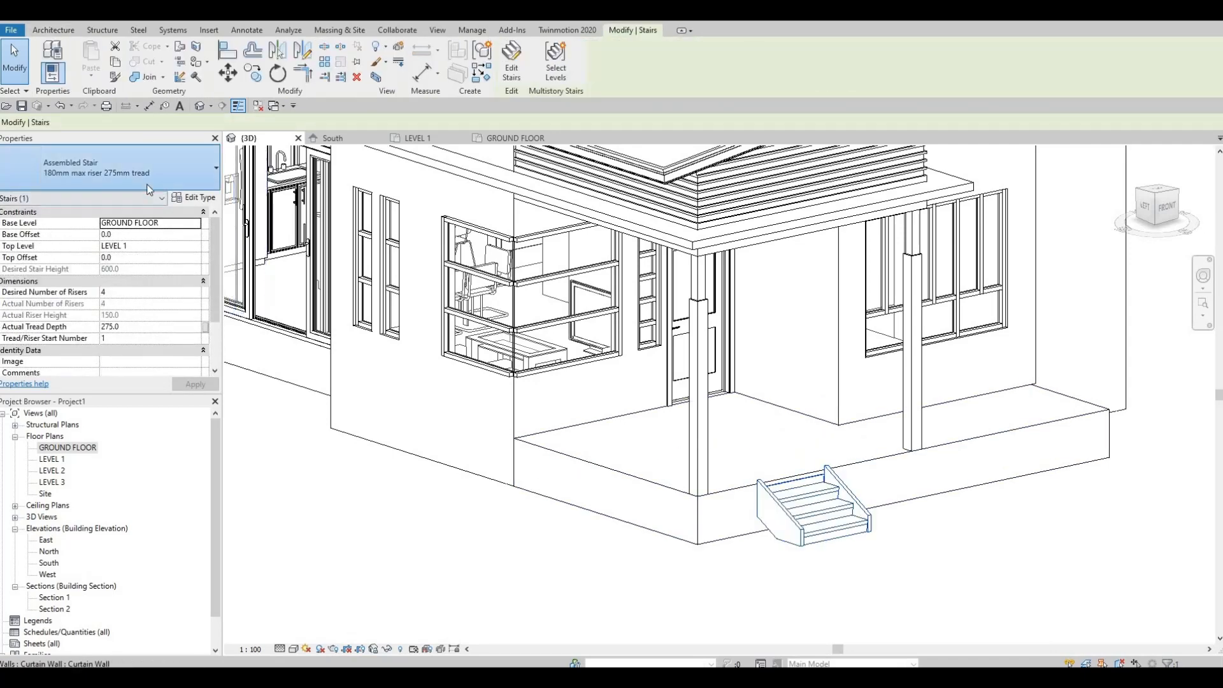
pyautogui.click(86, 175)
pyautogui.click(62, 263)
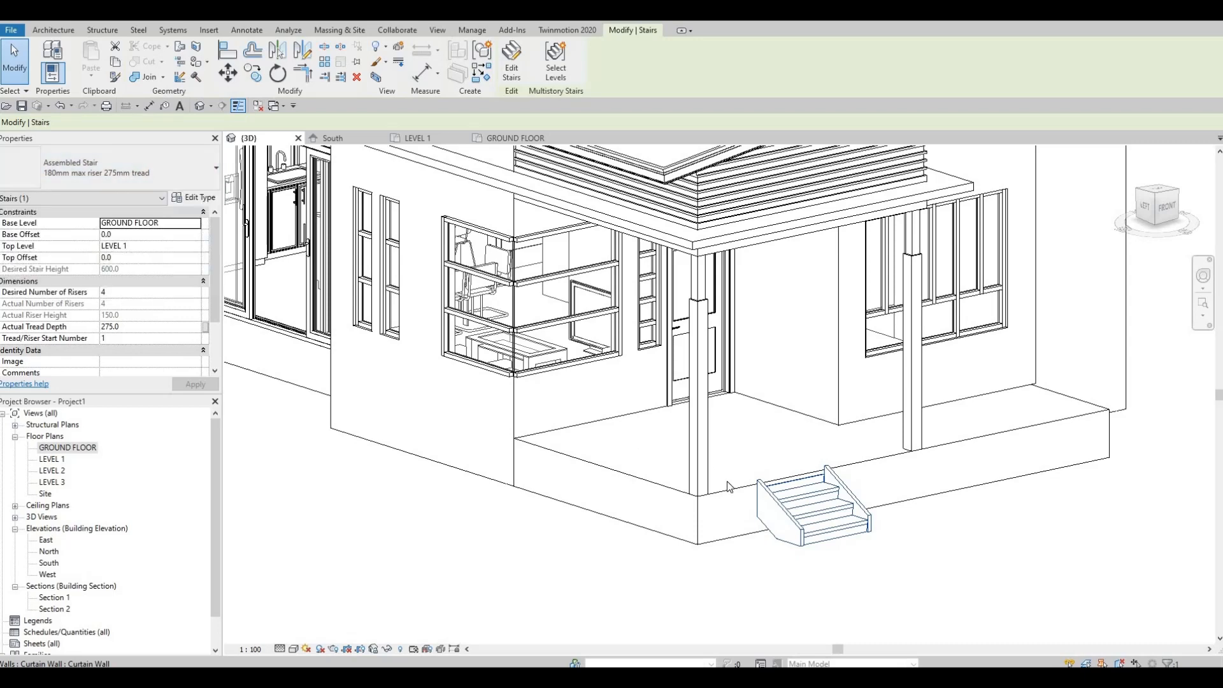
pyautogui.press('Escape')
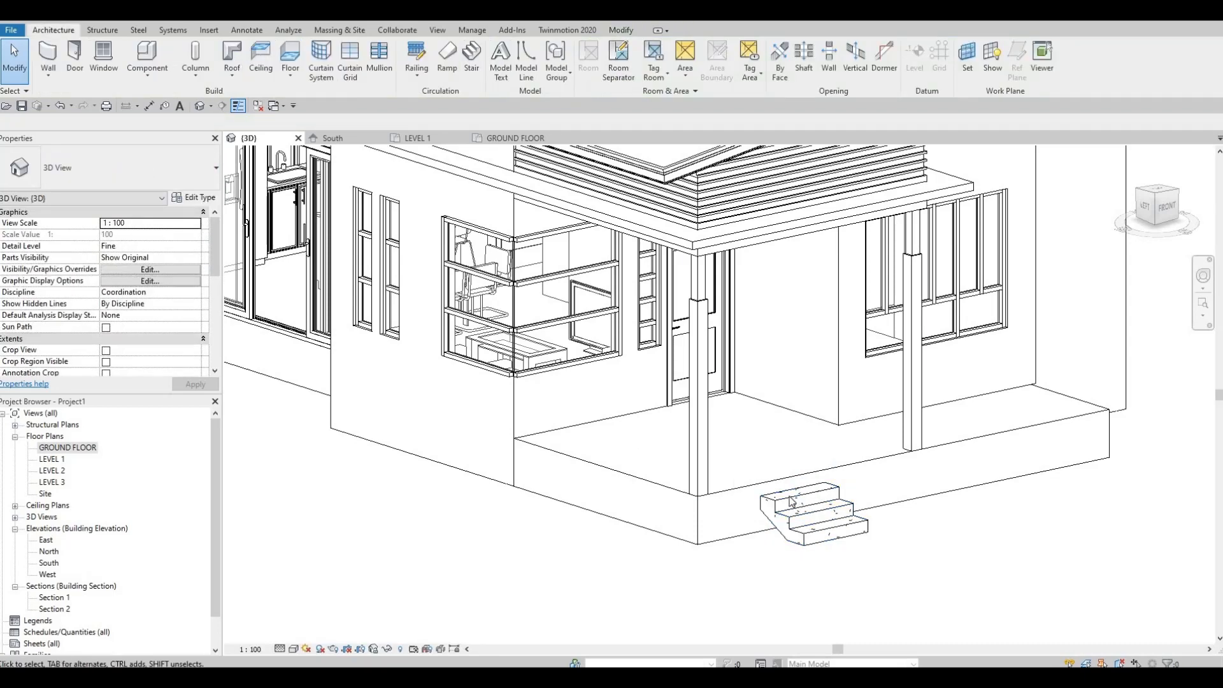
# Edit the porch stair in the GROUND FLOOR plan and widen its run to span between the inner faces of the two columns.
pyautogui.click(790, 501)
pyautogui.moveTo(360, 433); pyautogui.dragTo(254, 402, button='middle')
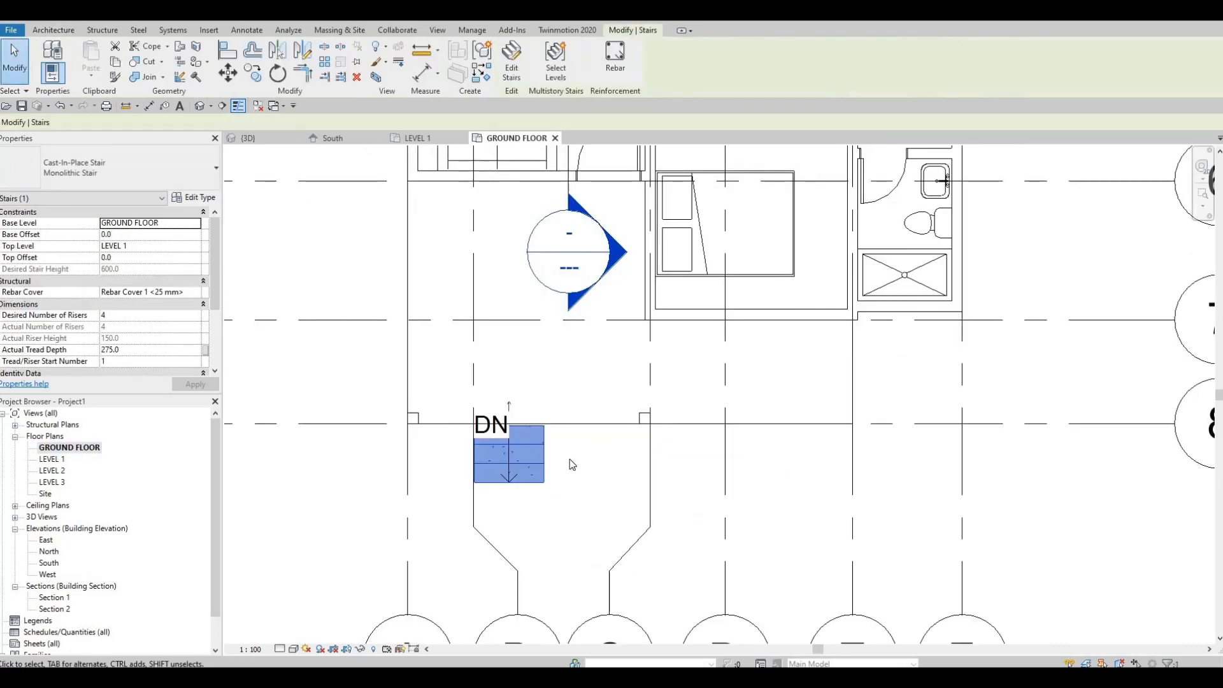
pyautogui.click(570, 465)
pyautogui.moveTo(547, 464); pyautogui.dragTo(561, 443, button='middle')
pyautogui.click(555, 440)
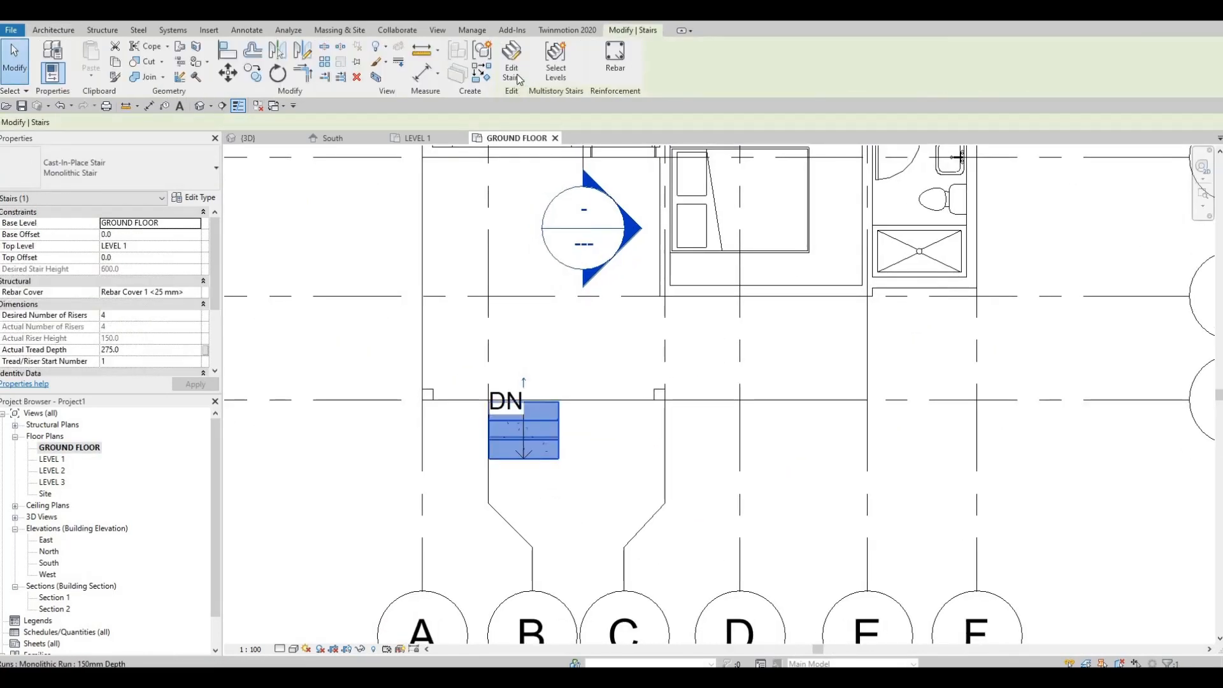
pyautogui.doubleClick(545, 424)
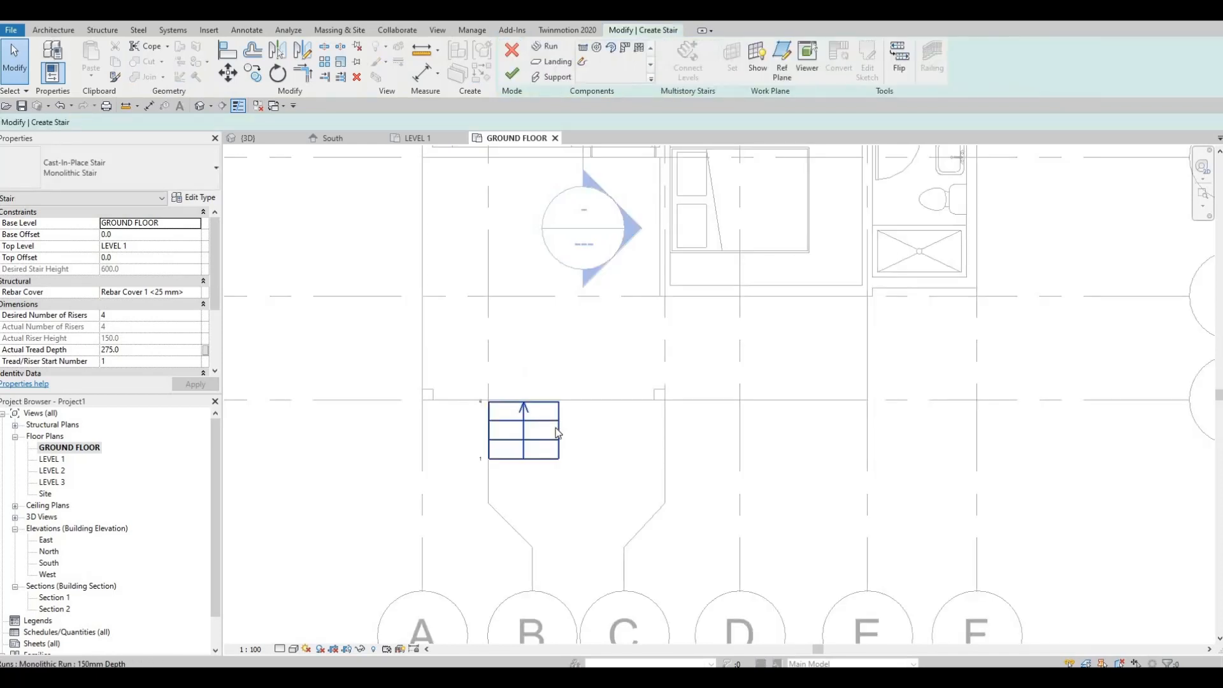
pyautogui.click(556, 427)
pyautogui.moveTo(587, 433); pyautogui.dragTo(652, 430)
pyautogui.moveTo(486, 431); pyautogui.dragTo(394, 439)
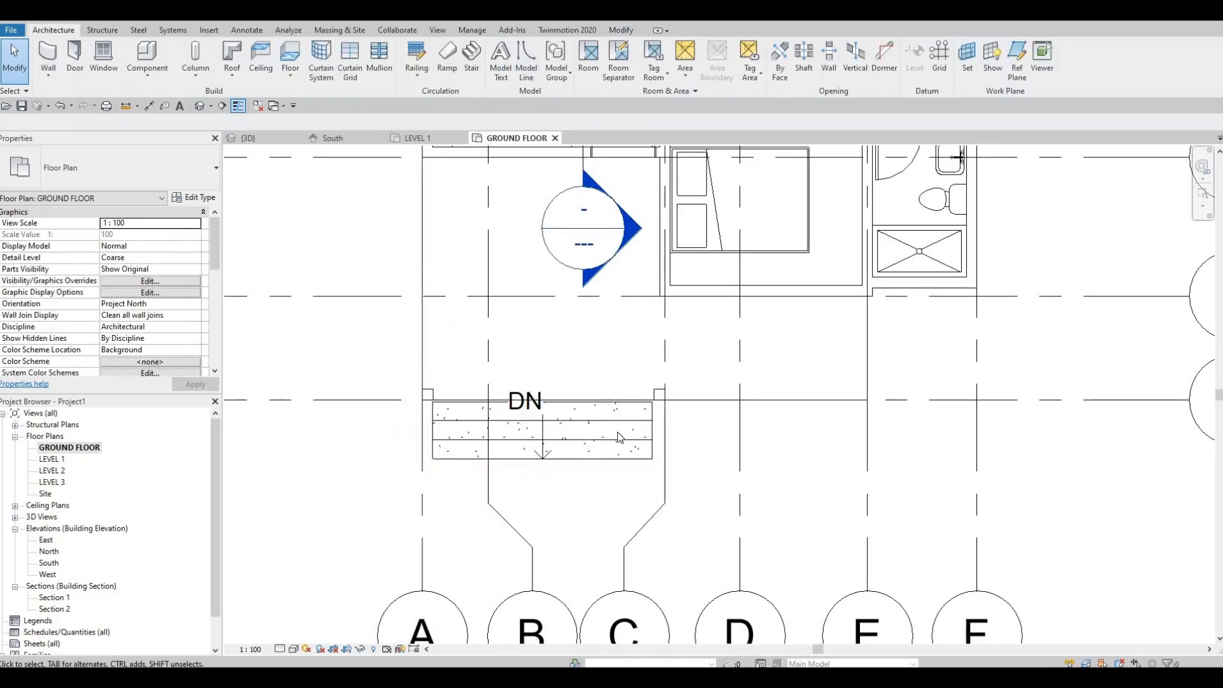
# Align the stair's top edge with the front edge of the porch floor on grid line 8.
pyautogui.scroll(2, 622, 441)
pyautogui.scroll(1, 622, 441)
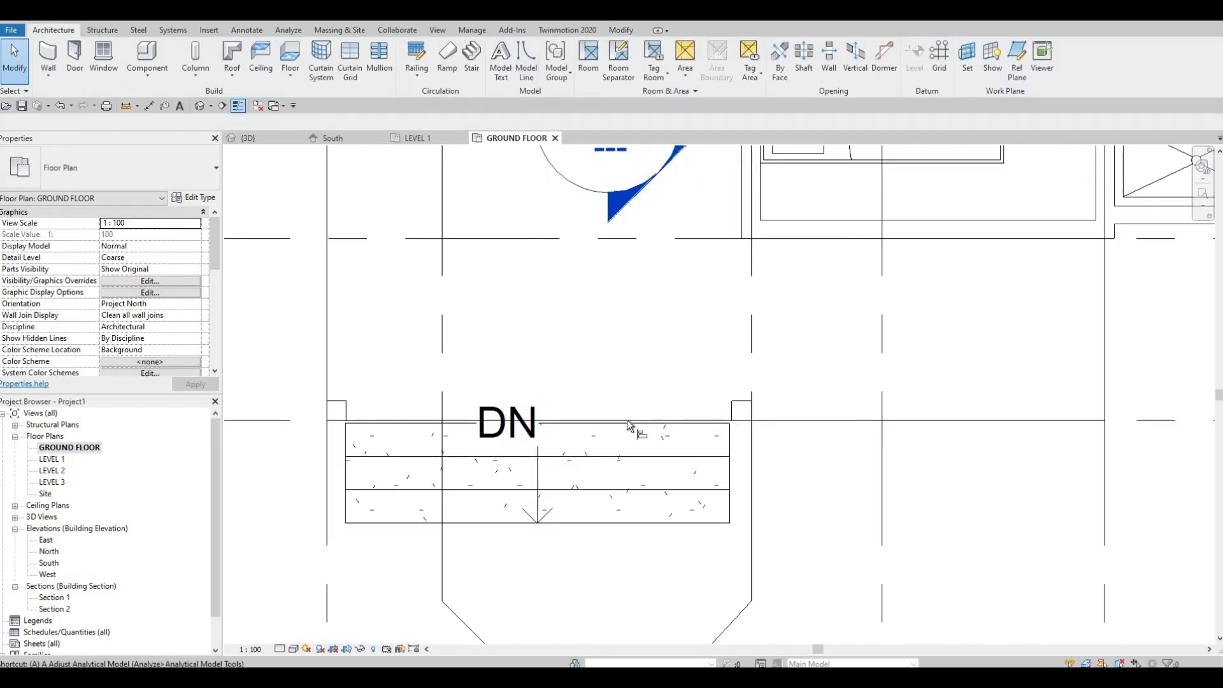
pyautogui.press('l')
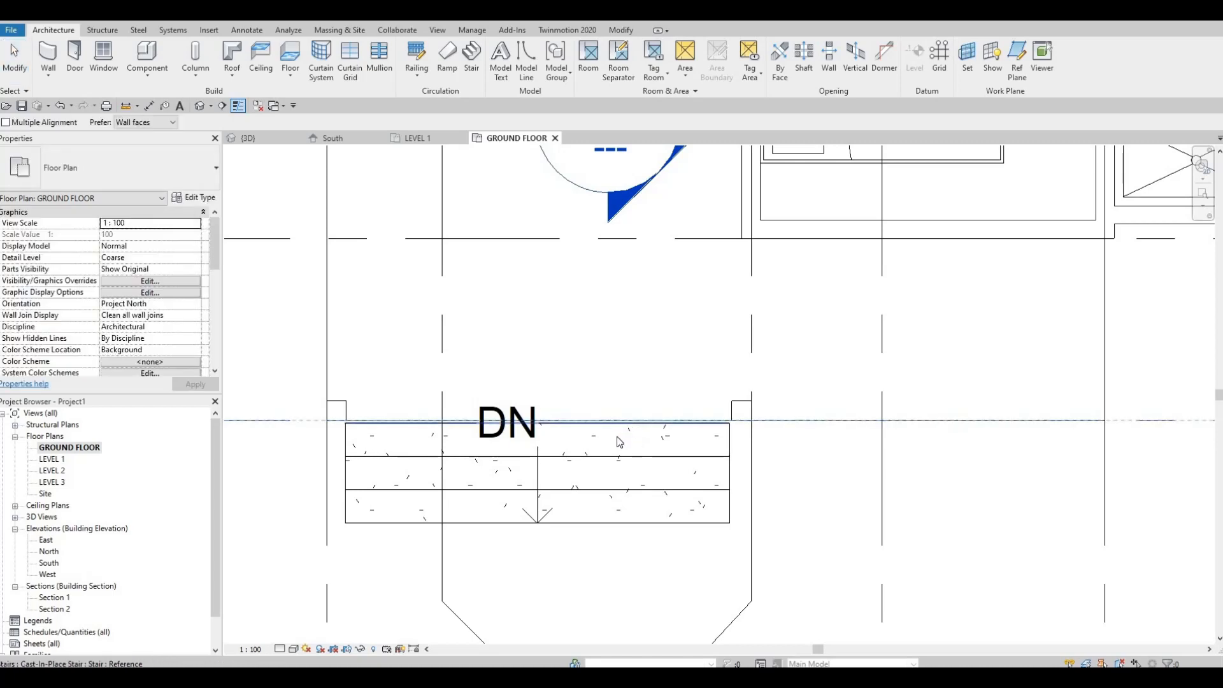
pyautogui.click(619, 440)
pyautogui.press('Escape')
pyautogui.press('Escape')
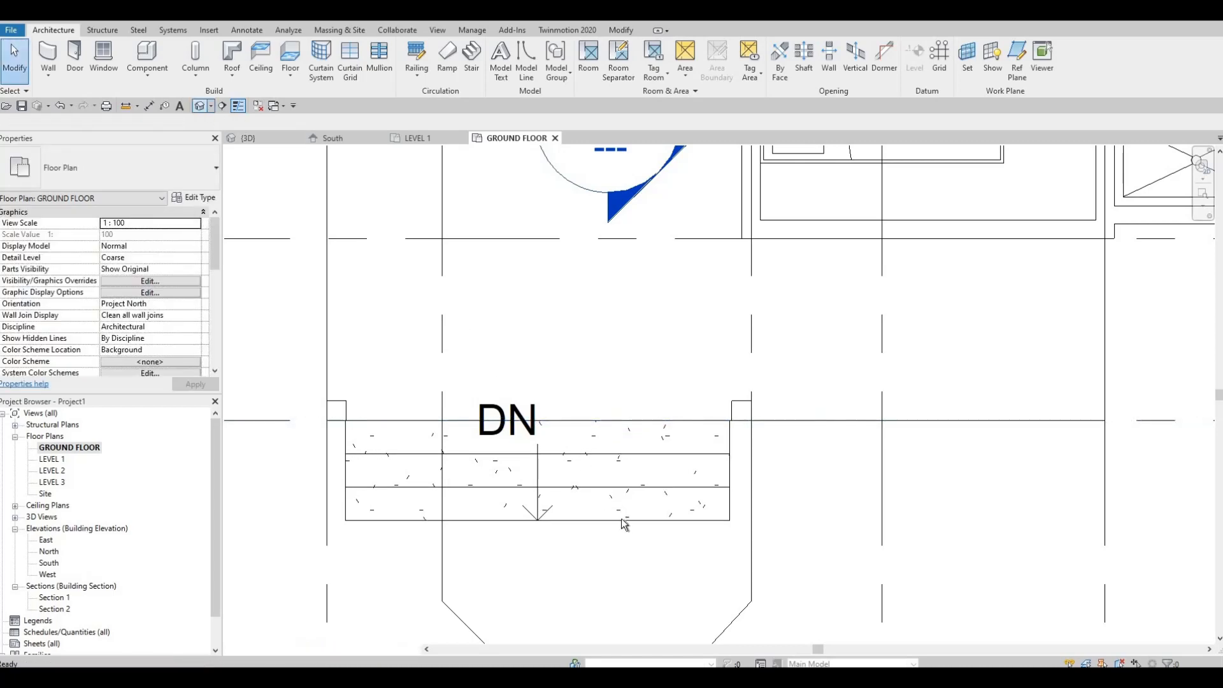
# Examine in 3D how the widened monolithic stair meets the porch floor and the columns.
pyautogui.hotkey('ctrl', 'Tab')
pyautogui.scroll(5, 464, 541)
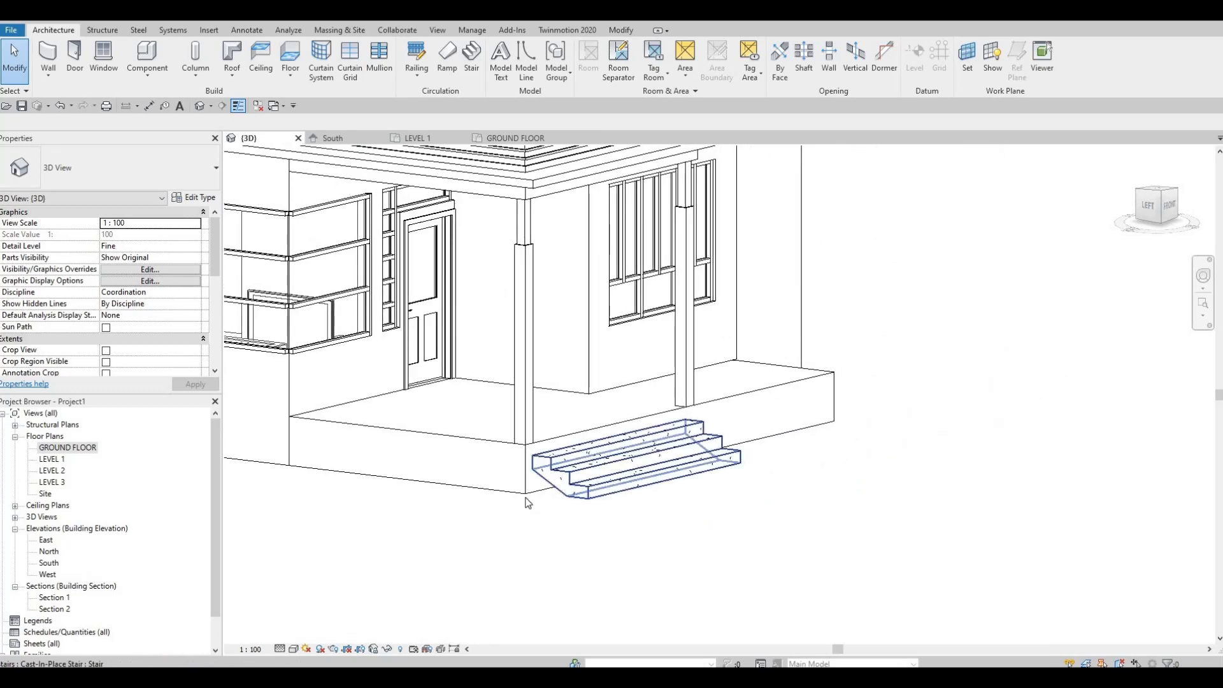
pyautogui.scroll(3, 527, 503)
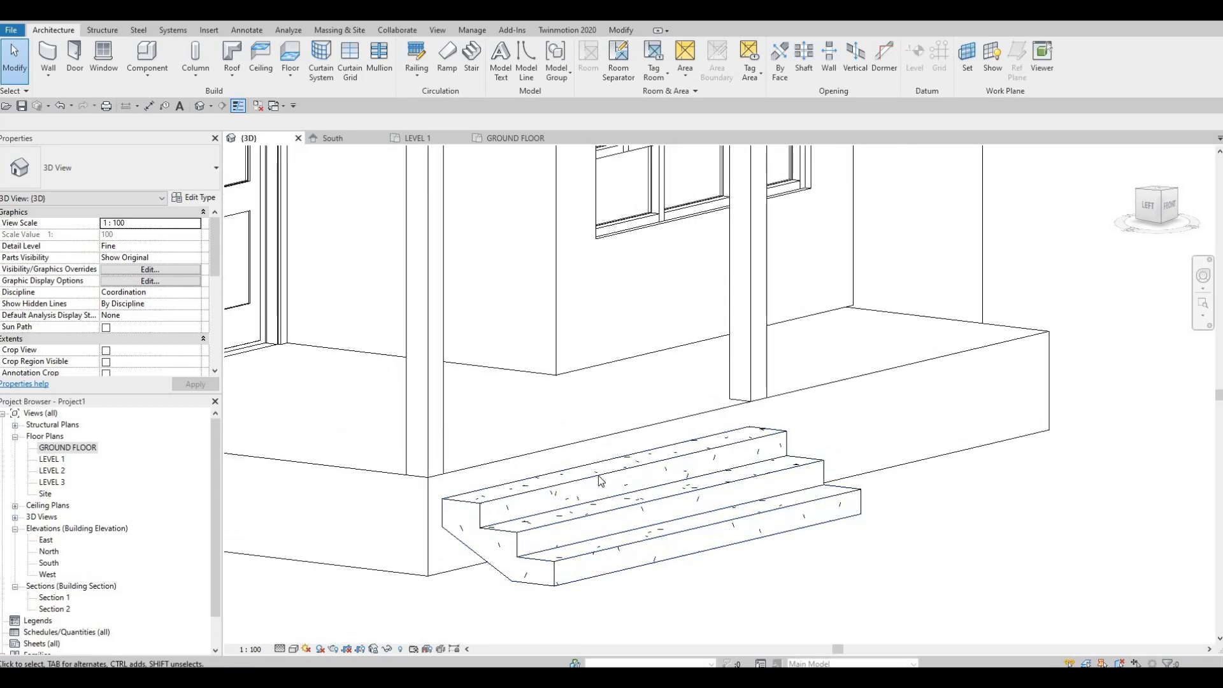
pyautogui.moveTo(599, 476); pyautogui.dragTo(602, 465, button='middle')
pyautogui.click(558, 495)
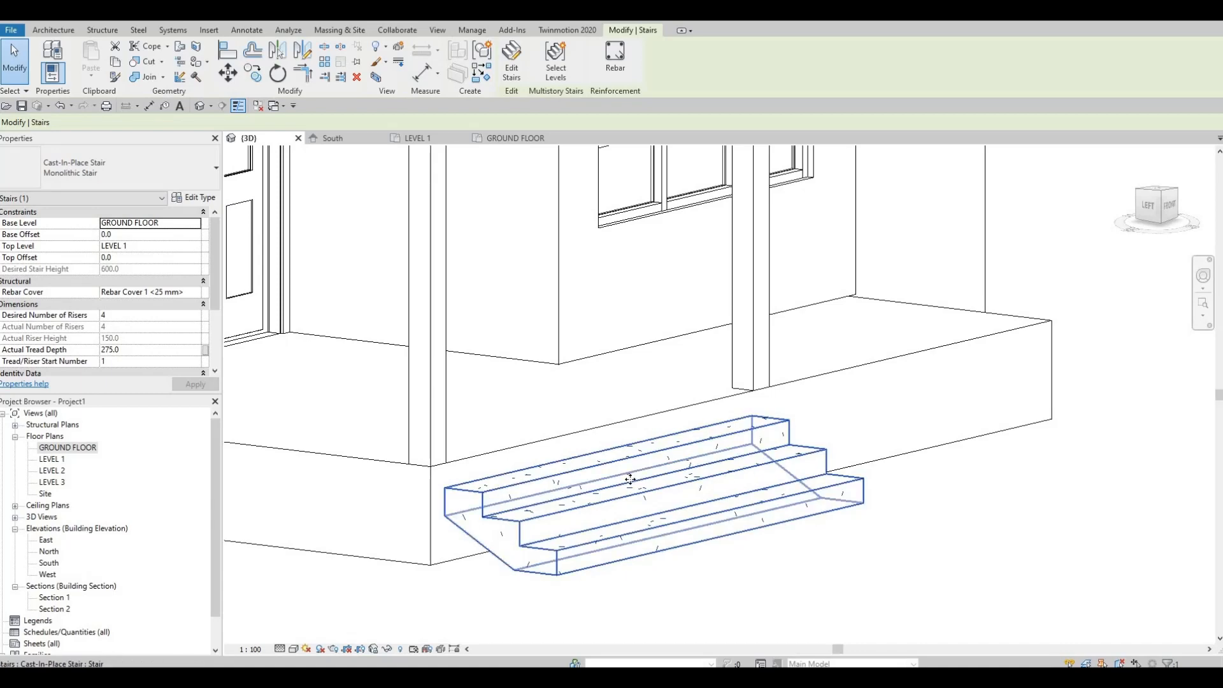
pyautogui.scroll(-2, 529, 465)
pyautogui.scroll(2, 486, 479)
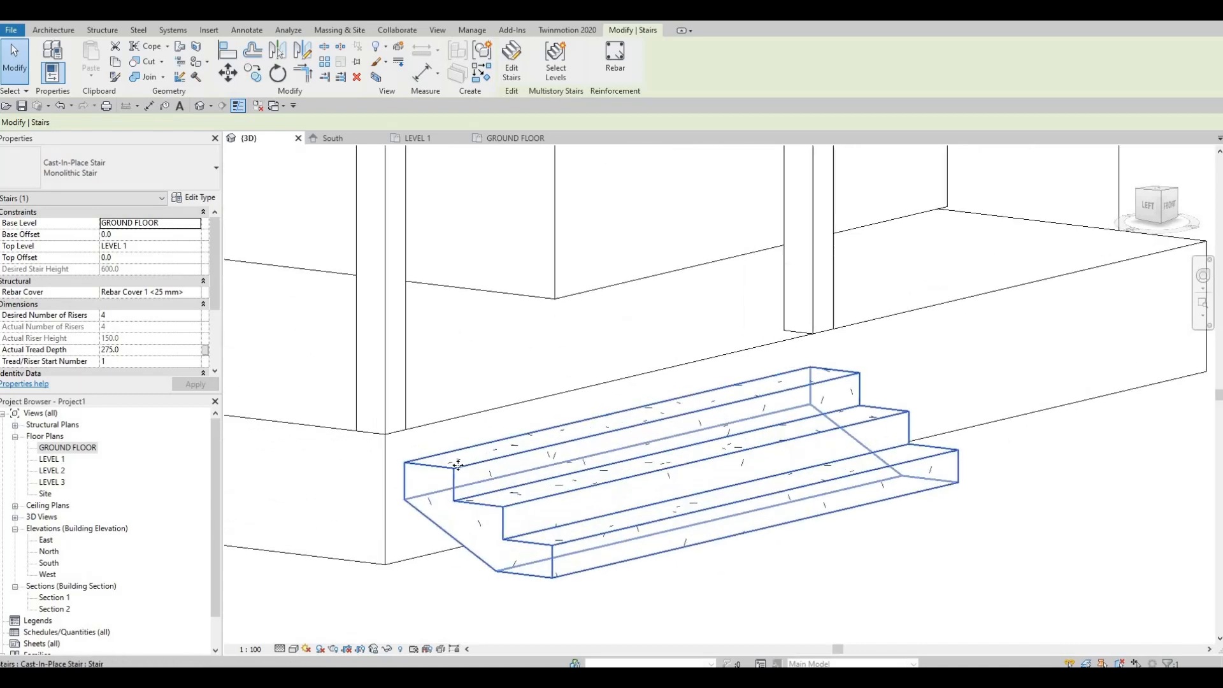
pyautogui.scroll(-5, 634, 472)
pyautogui.press('Escape')
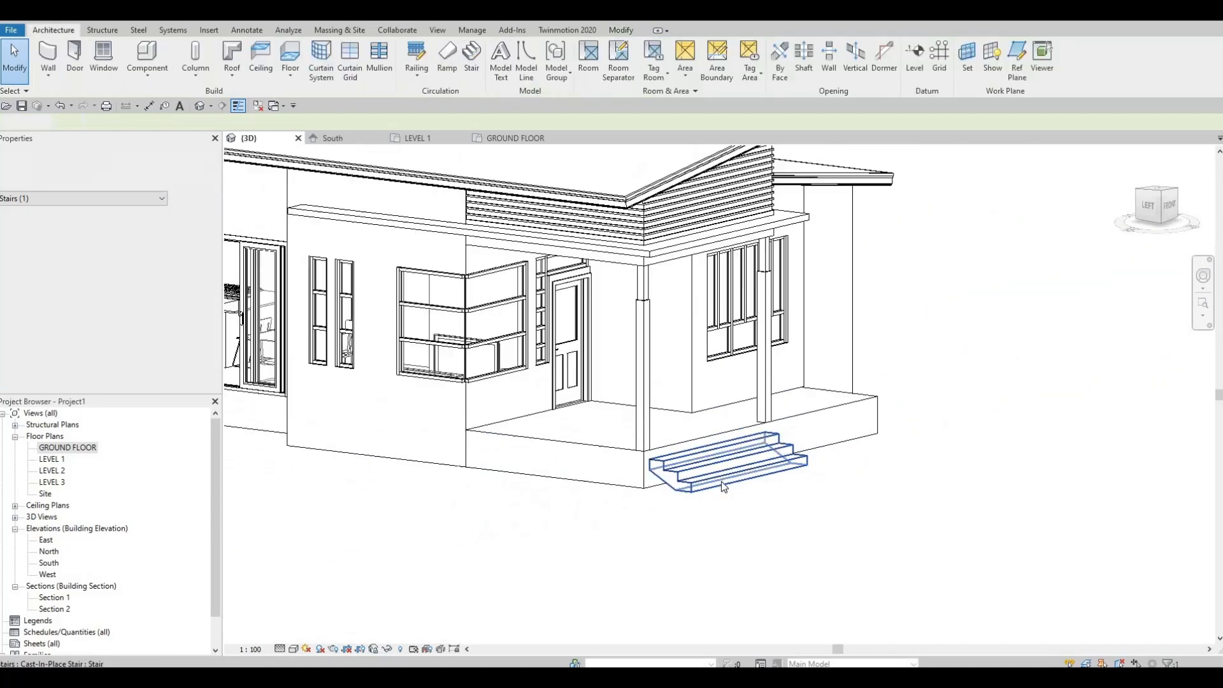
pyautogui.scroll(1, 733, 487)
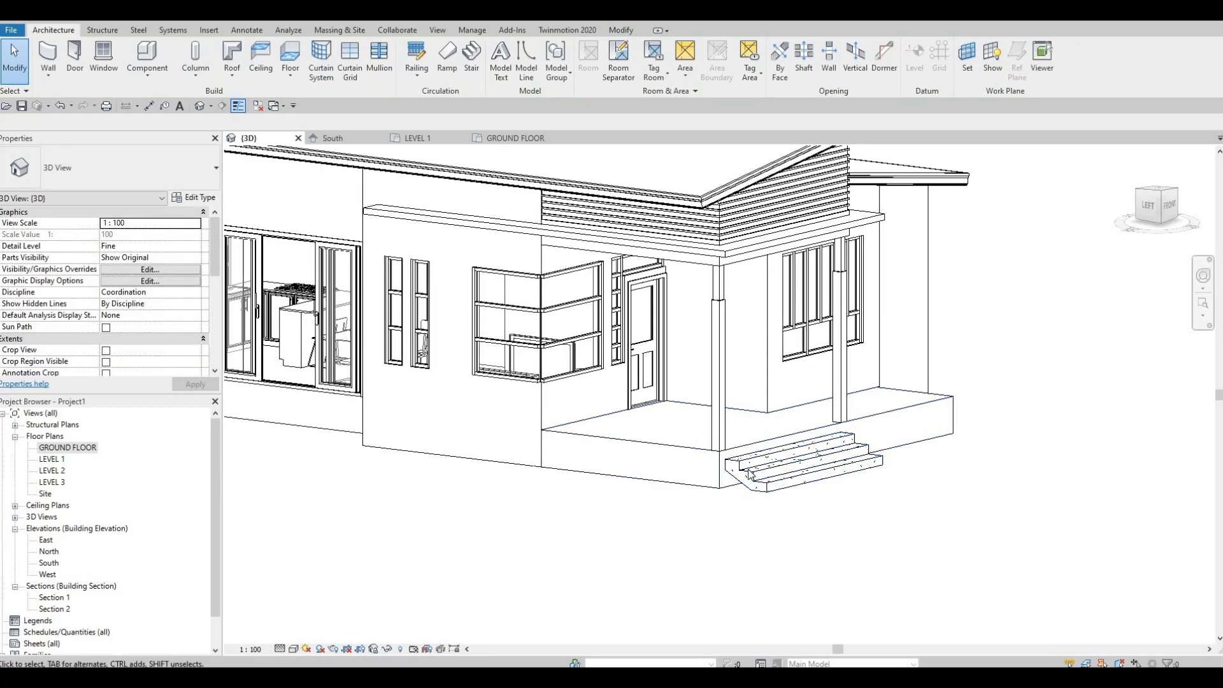
pyautogui.scroll(2, 784, 468)
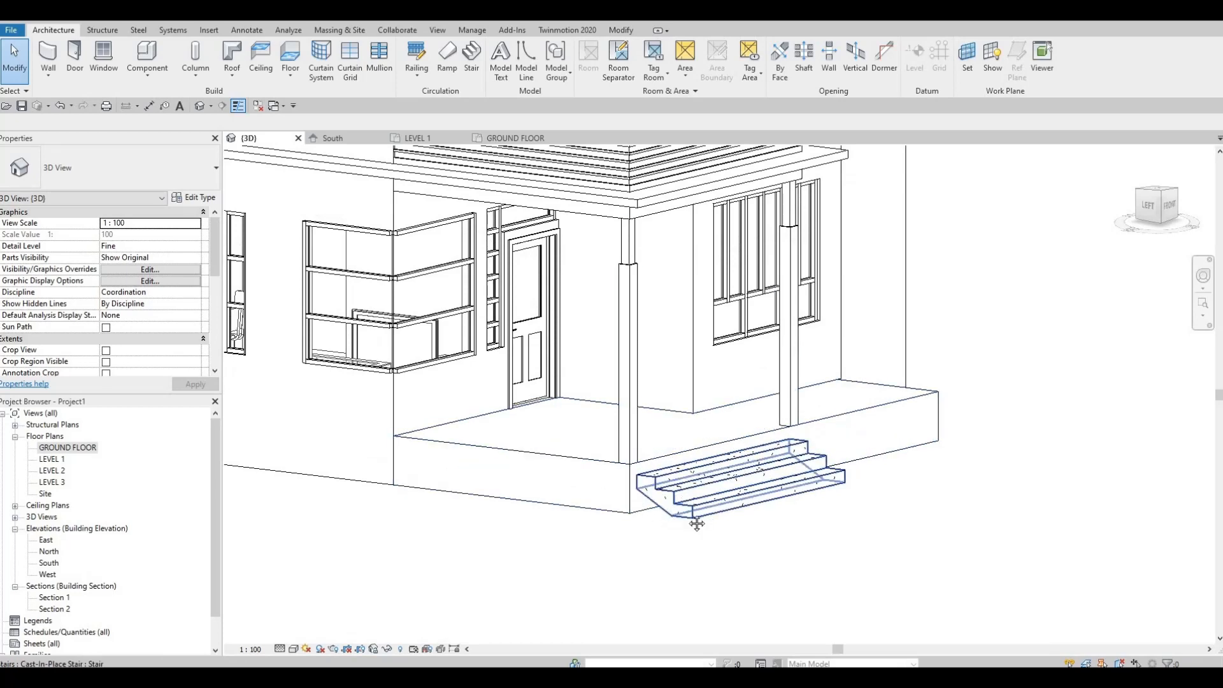
pyautogui.scroll(-5, 698, 523)
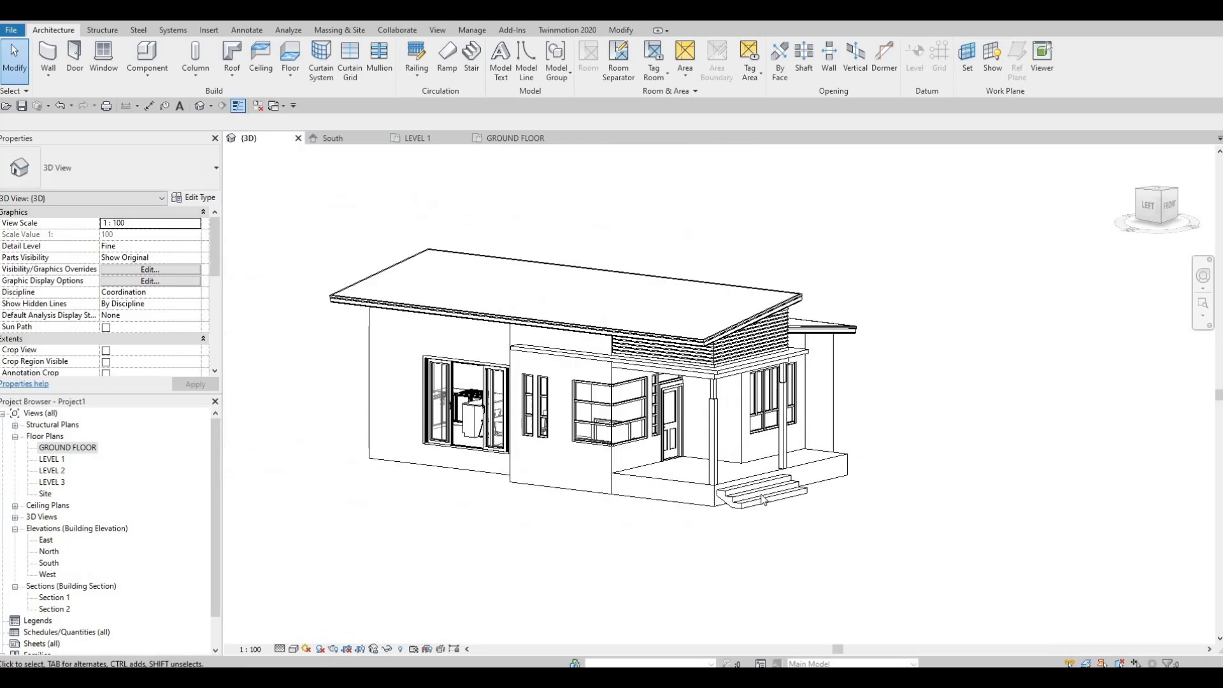
pyautogui.scroll(2, 763, 501)
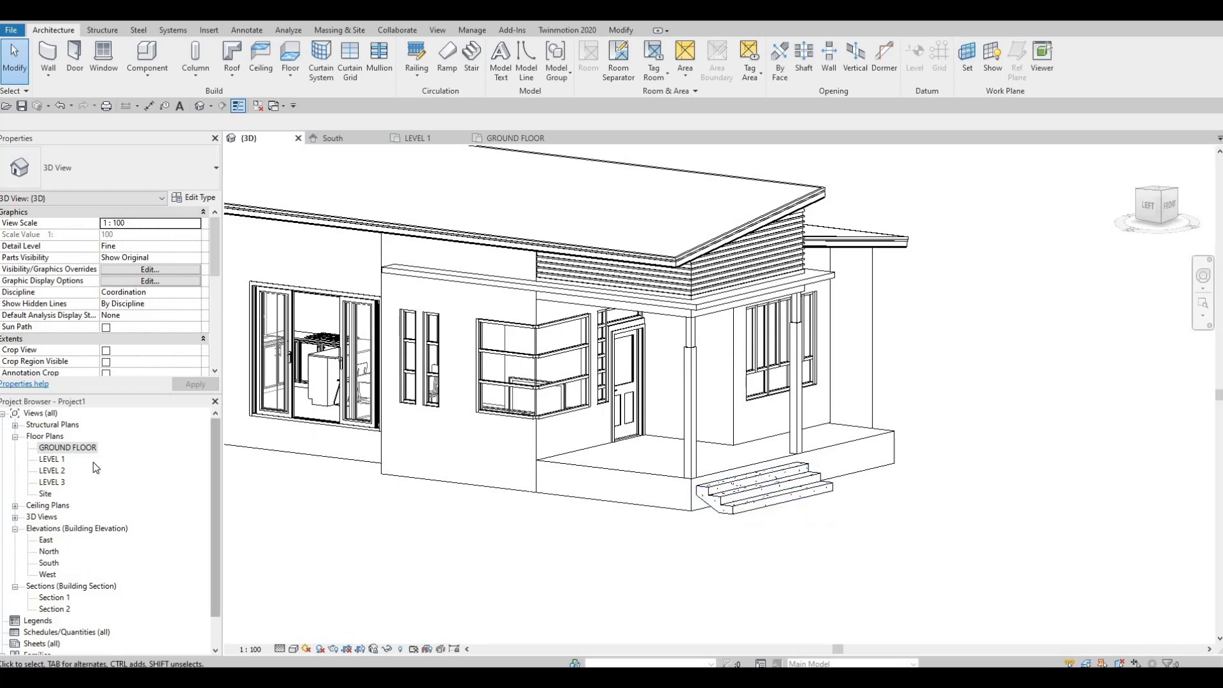
# Copy the porch stair in the GROUND FLOOR plan to the outside of the side wall beside the dining area.
pyautogui.doubleClick(68, 448)
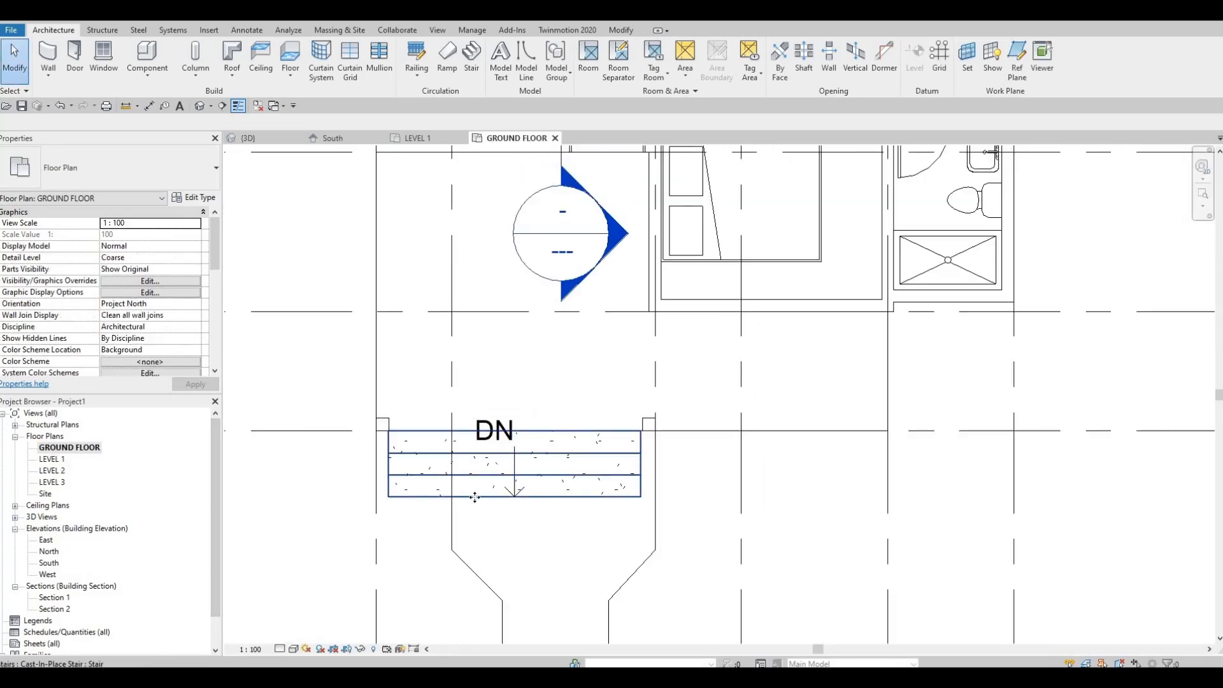
pyautogui.click(472, 497)
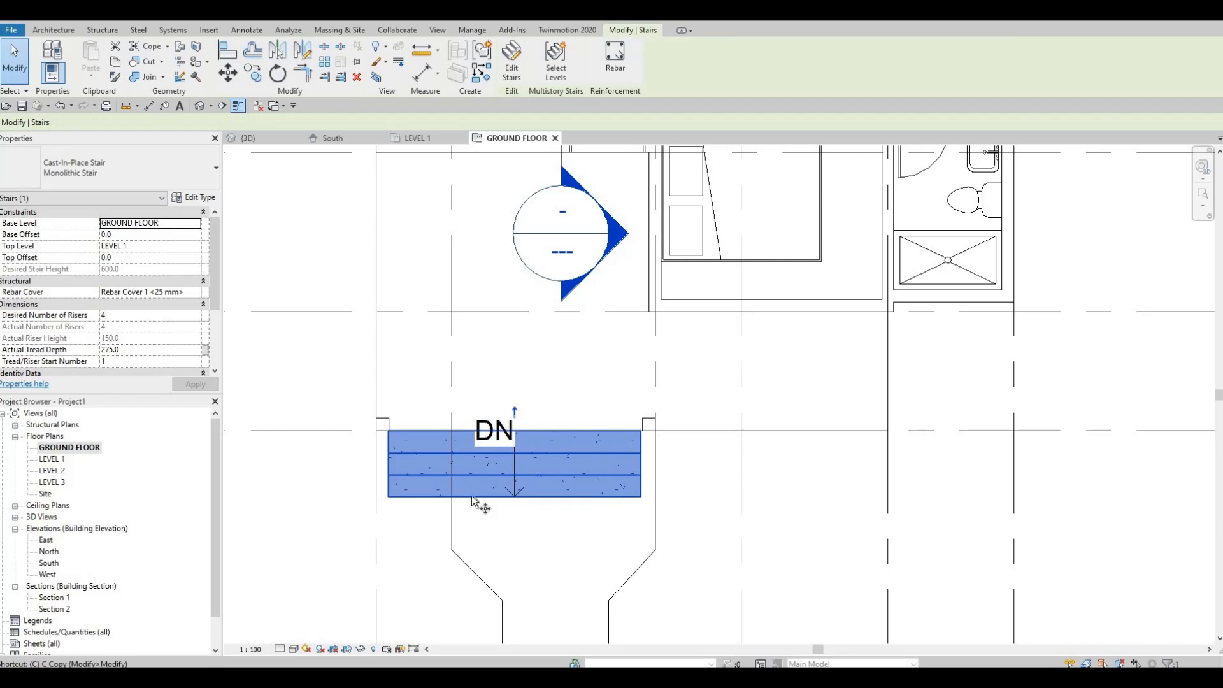
pyautogui.press('c')
pyautogui.click(470, 496)
pyautogui.scroll(-3, 497, 591)
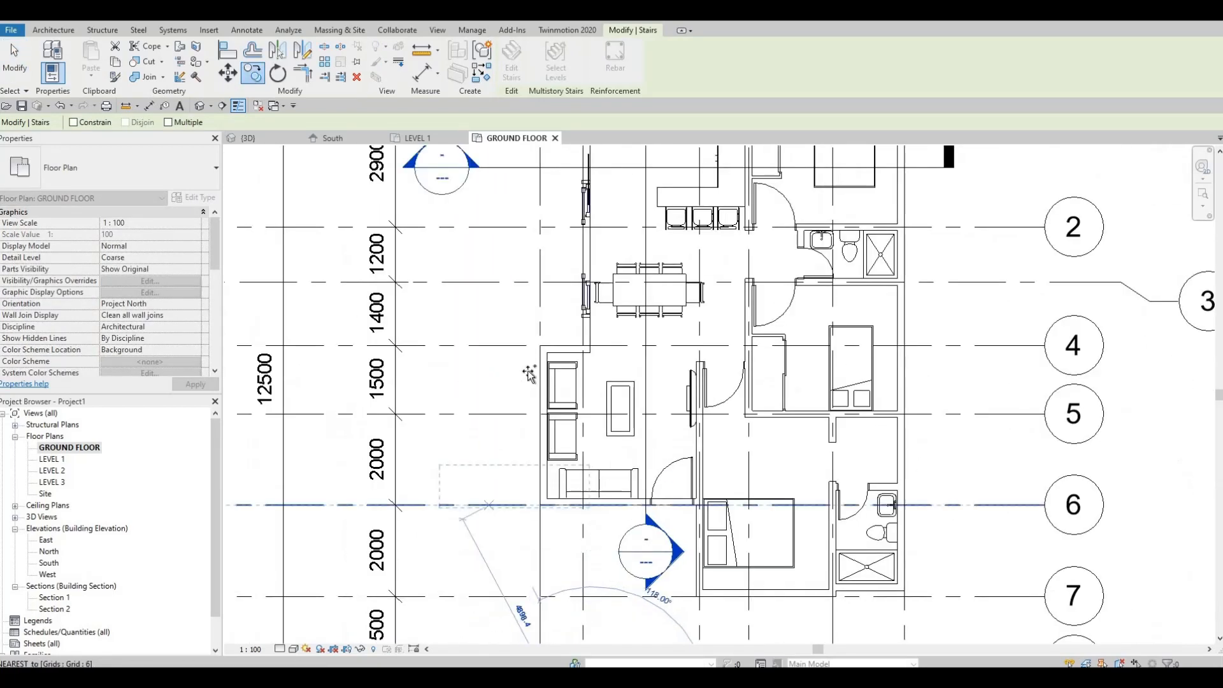
pyautogui.moveTo(525, 281); pyautogui.dragTo(525, 366, button='middle')
pyautogui.scroll(3, 525, 367)
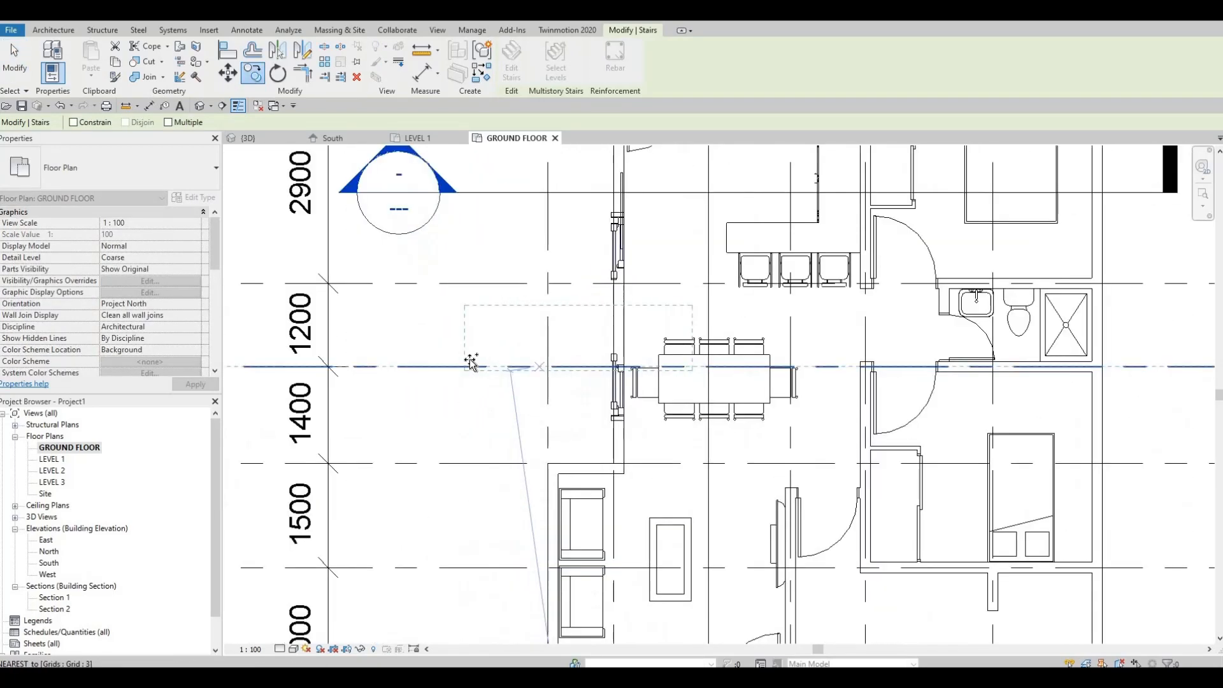
pyautogui.click(507, 361)
pyautogui.press('Escape')
# Place the stair copy outside the side wall beside the dining area and rotate it 90 degrees clockwise about its centre.
pyautogui.click(503, 332)
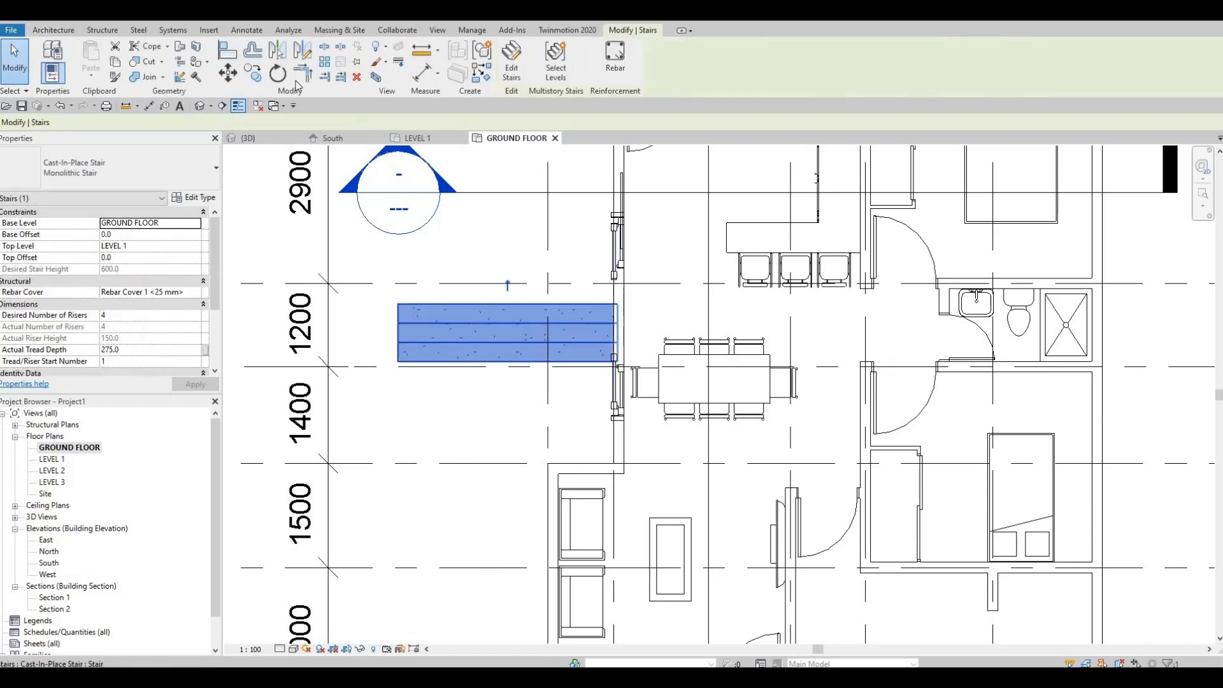
pyautogui.press('c')
pyautogui.press('o')
pyautogui.press('r')
pyautogui.press('o')
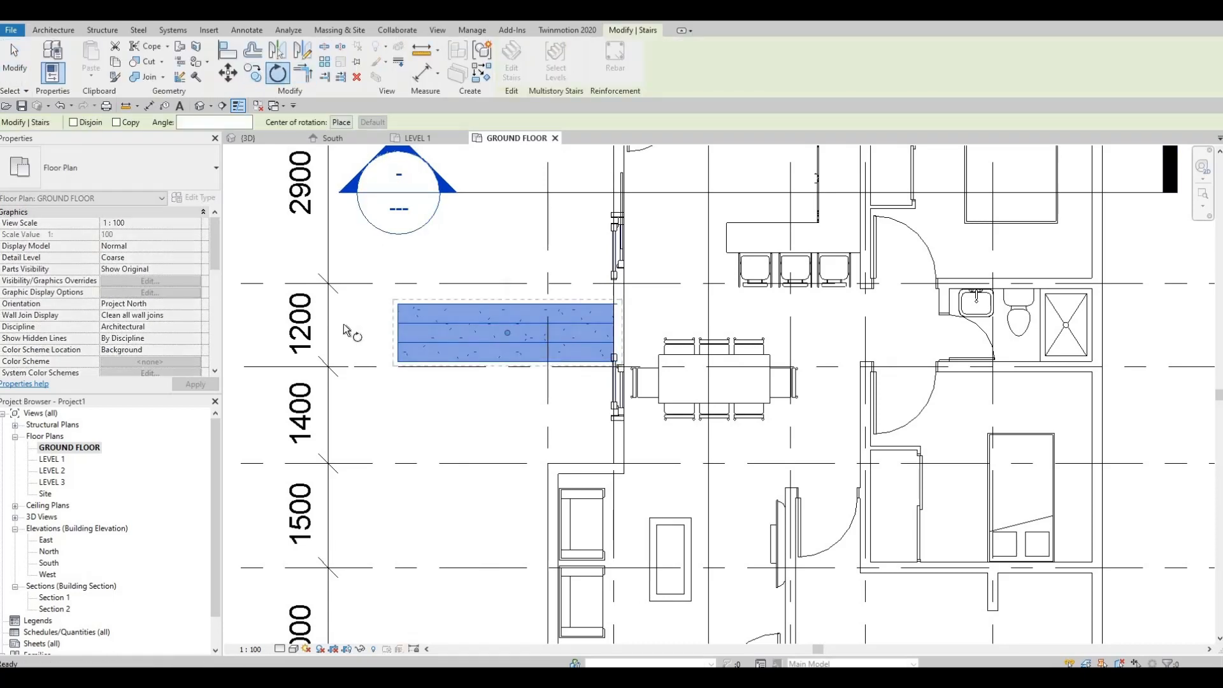
pyautogui.click(369, 332)
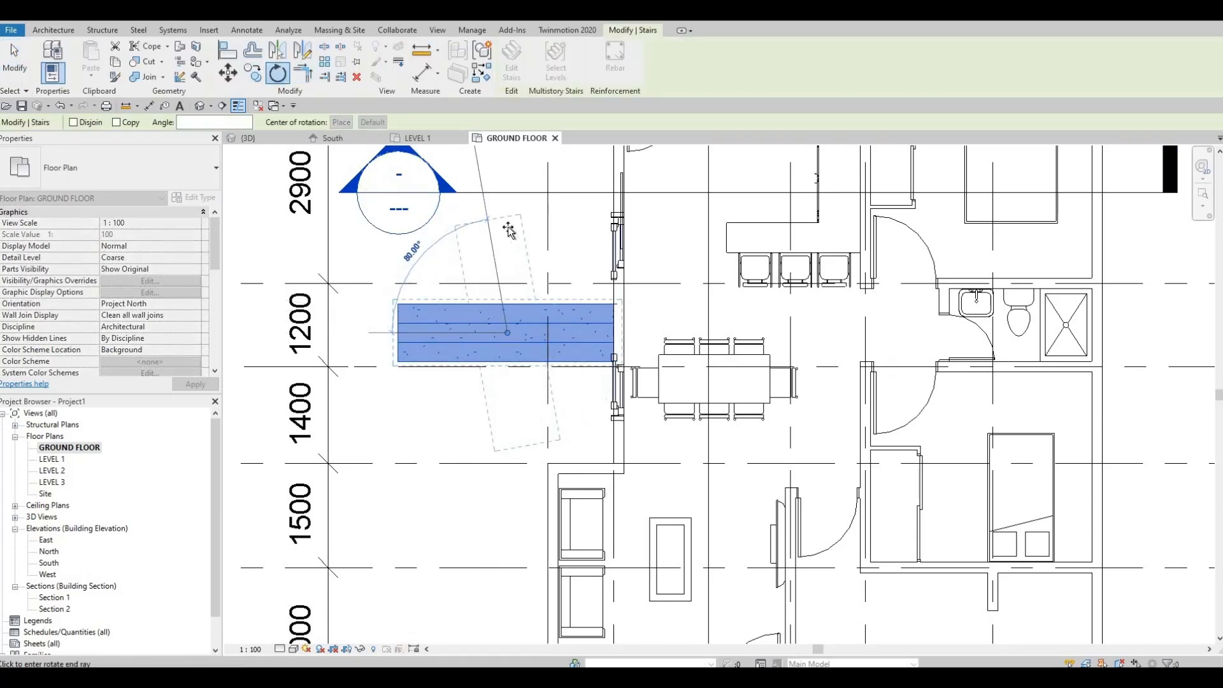
pyautogui.click(509, 242)
pyautogui.press('Escape')
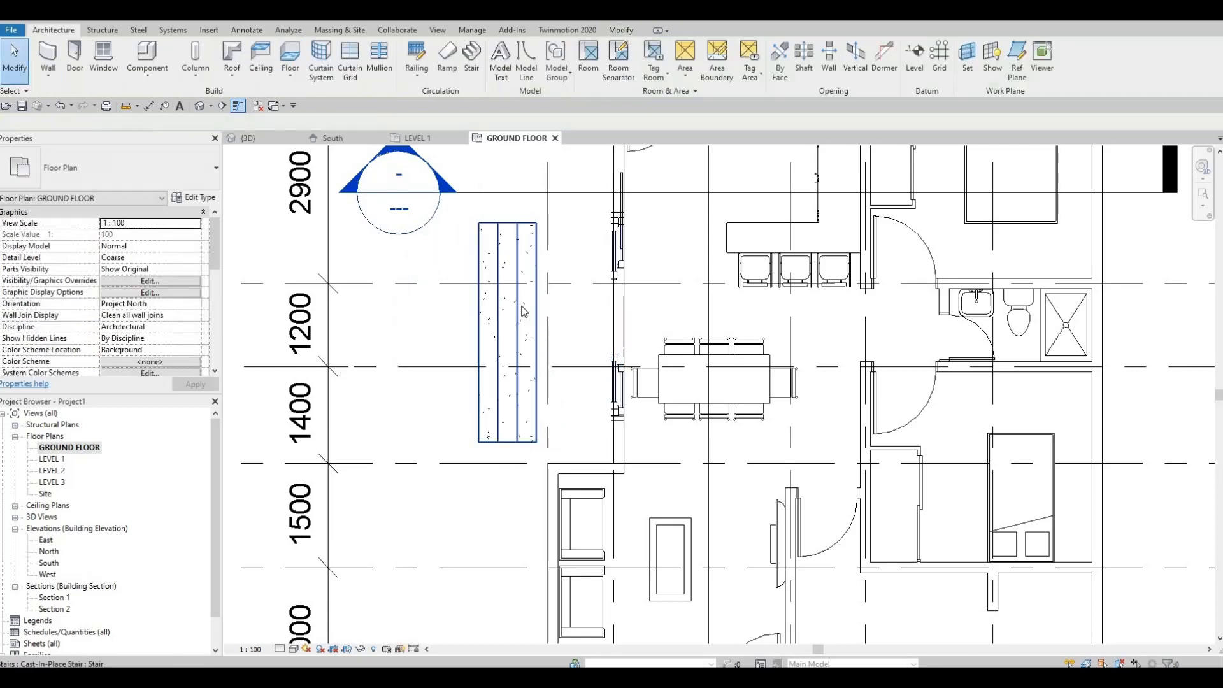
# Align the rotated stair's top edge with grid line B along the sliding door wall.
pyautogui.press('l')
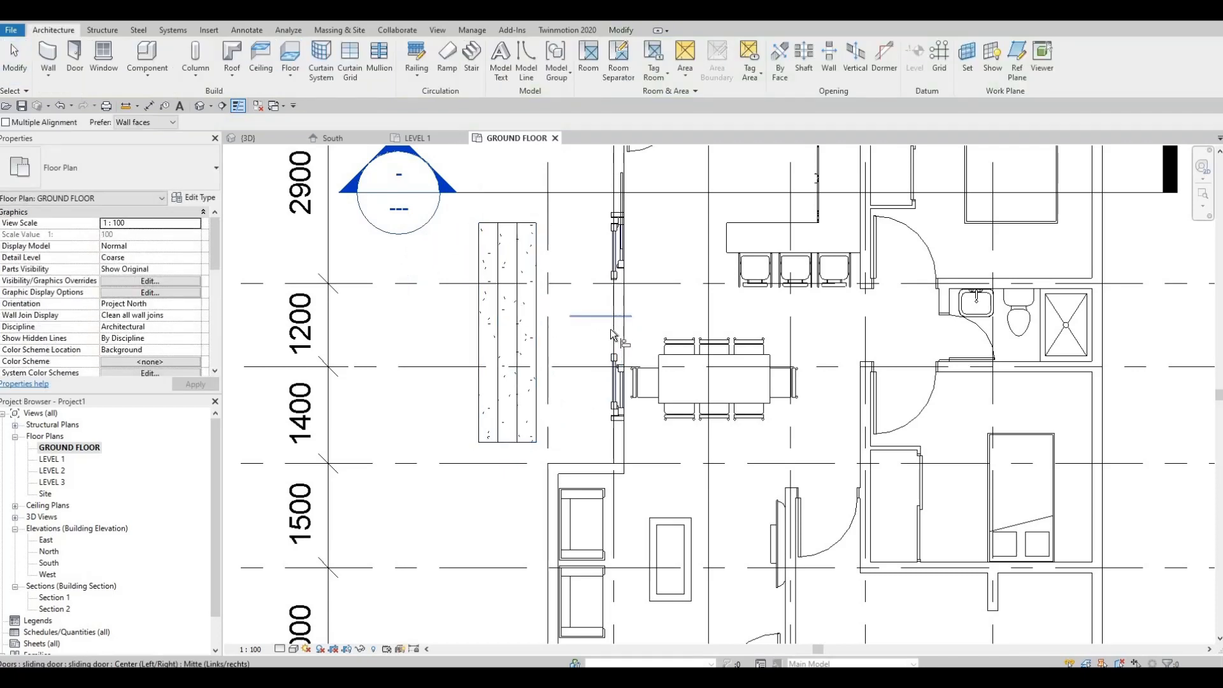
pyautogui.scroll(2, 612, 319)
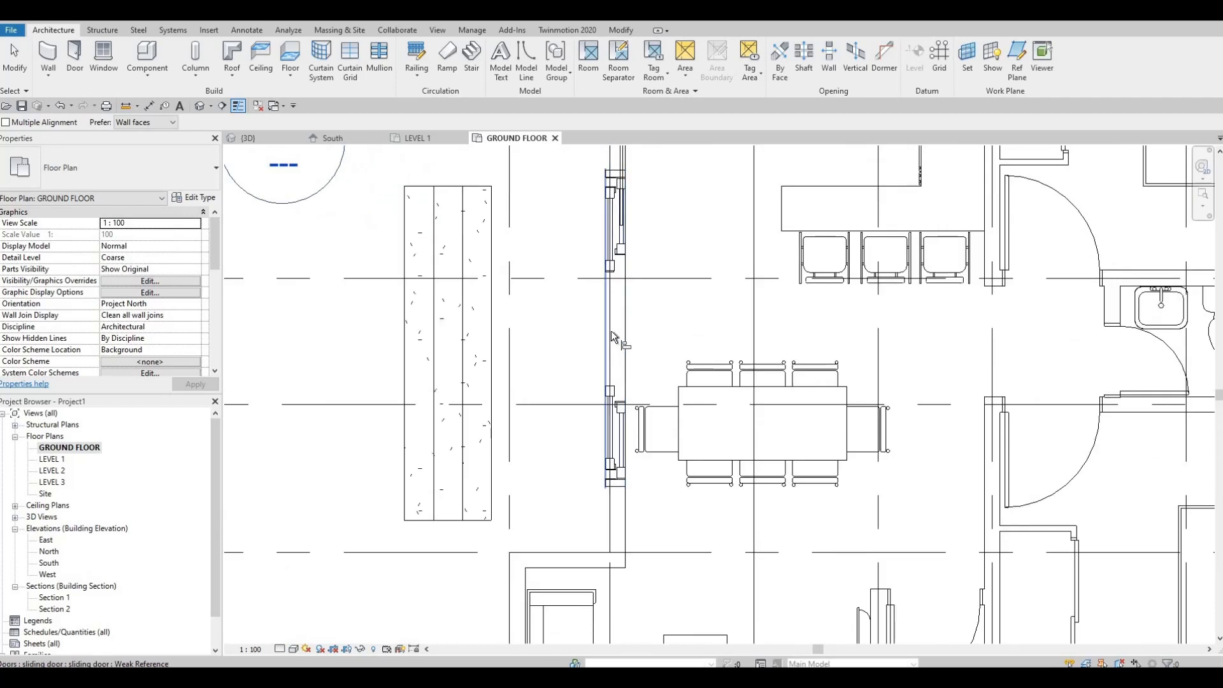
pyautogui.click(608, 334)
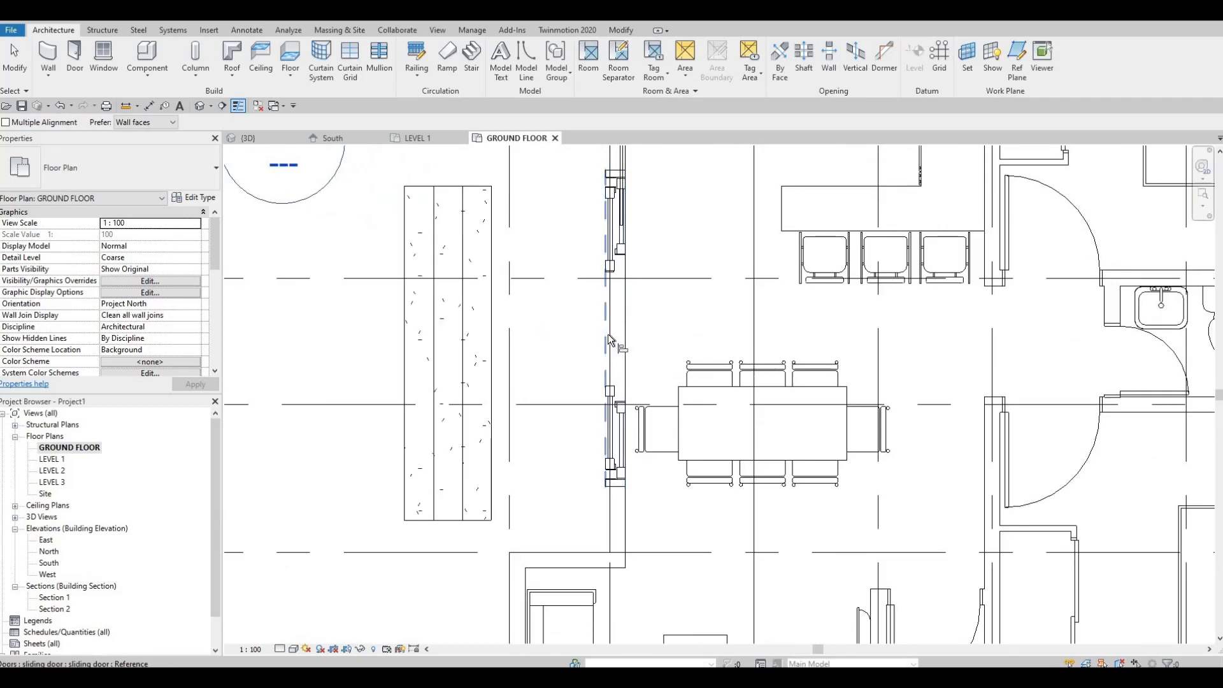
pyautogui.click(612, 333)
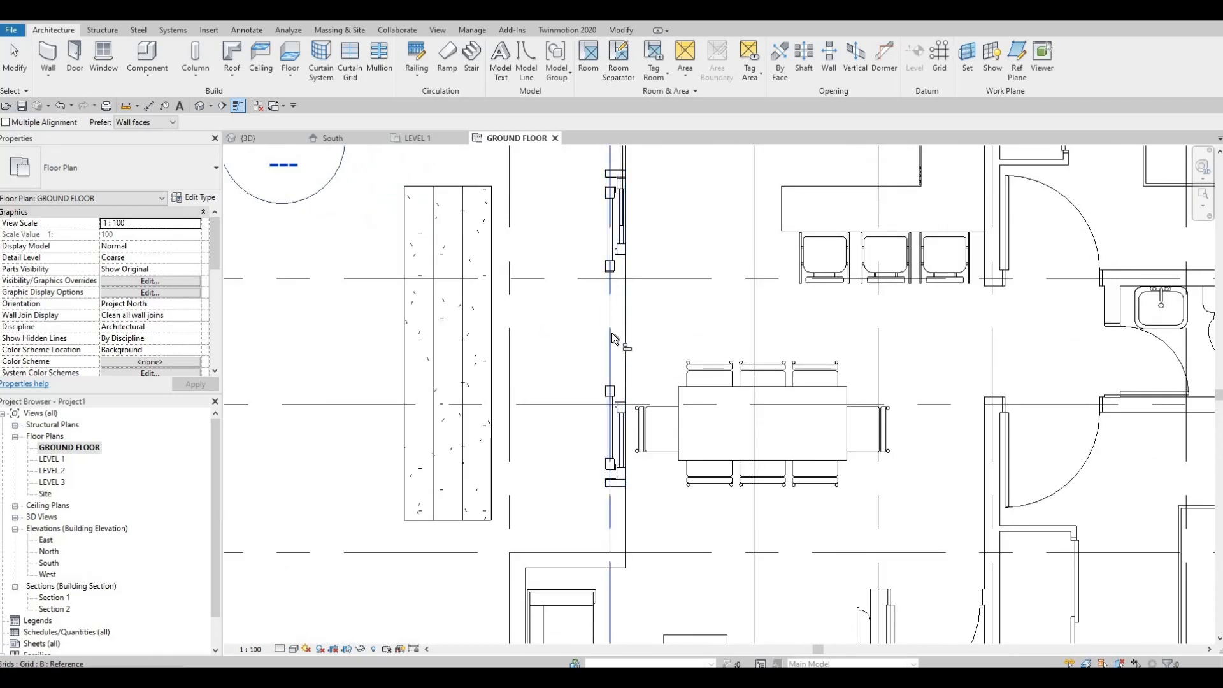
pyautogui.click(492, 317)
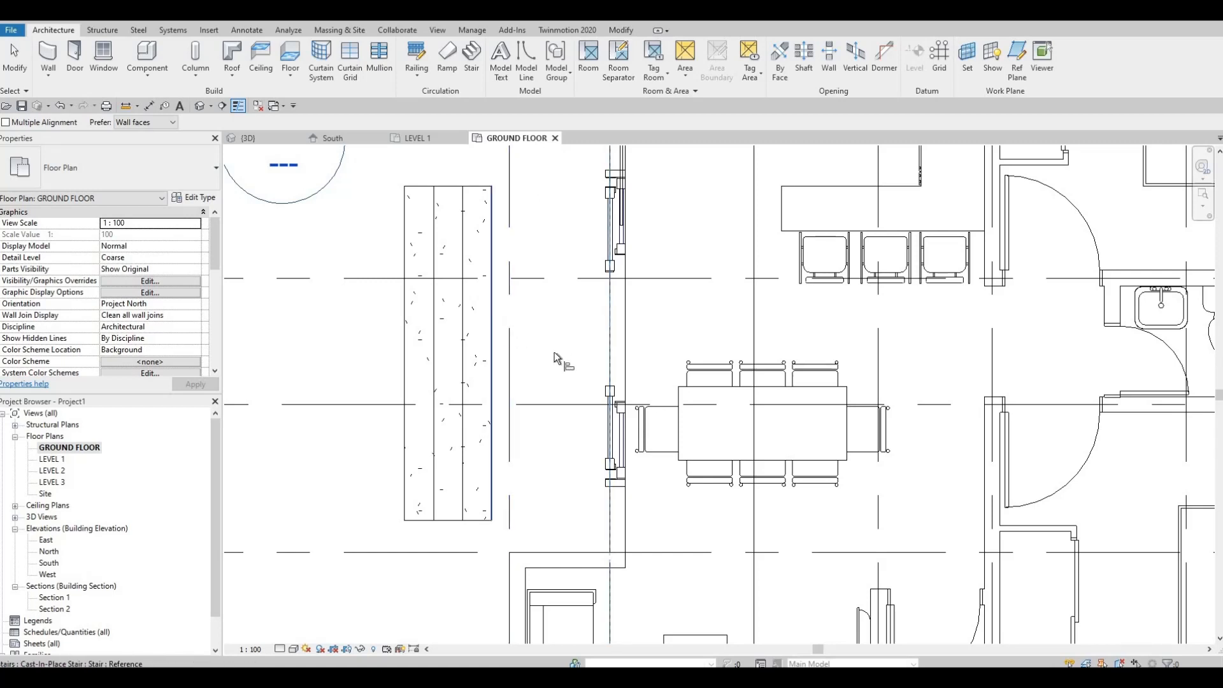
pyautogui.press('Escape')
pyautogui.press('Escape')
pyautogui.moveTo(574, 364); pyautogui.dragTo(579, 369, button='middle')
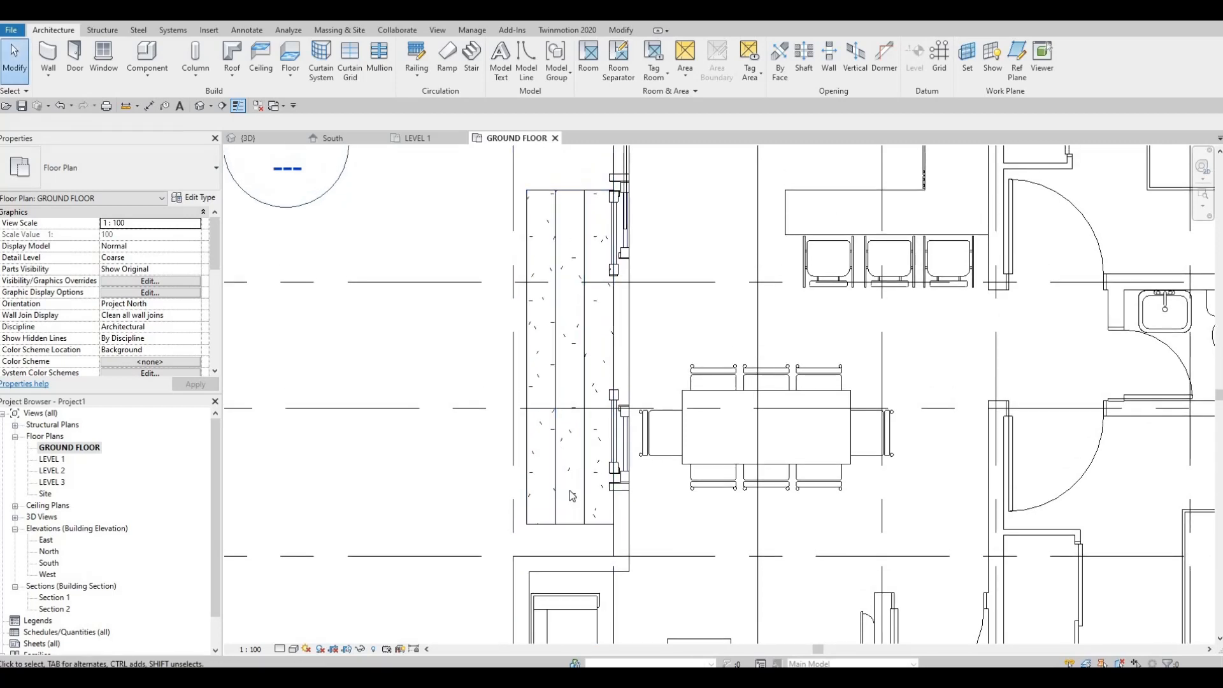
# Edit the side stair and stretch its run to span from grid line 4 to the Section 2 line, about 3.9 m.
pyautogui.click(564, 523)
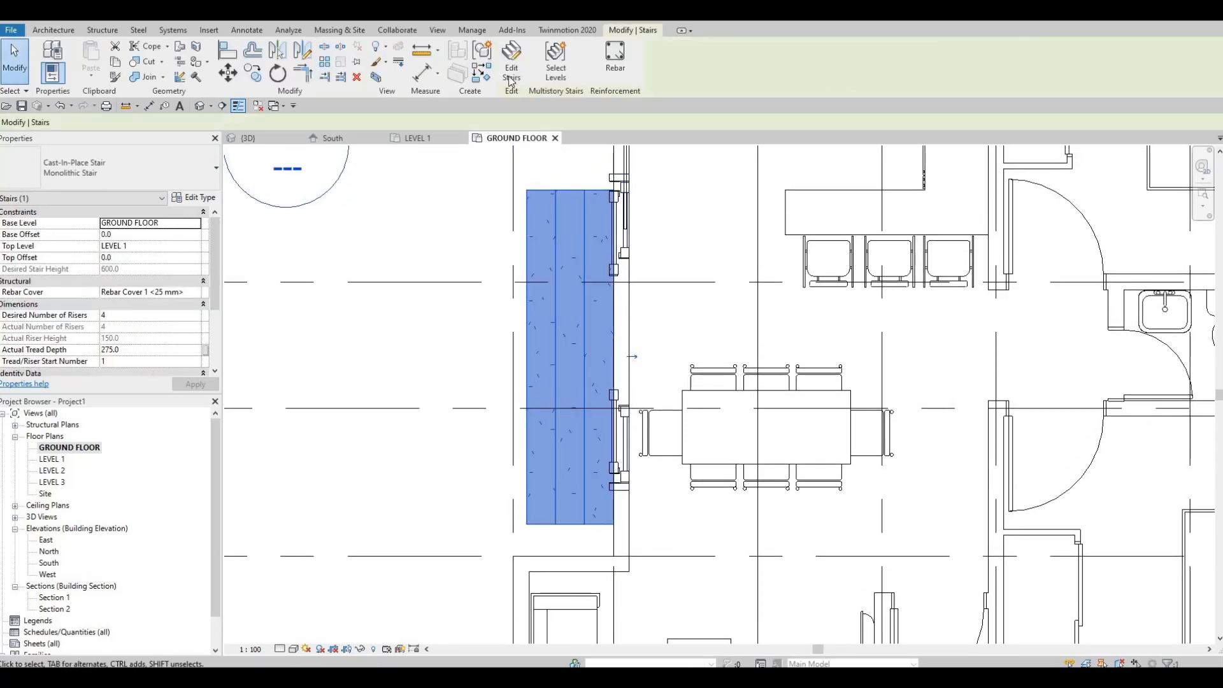
pyautogui.doubleClick(553, 510)
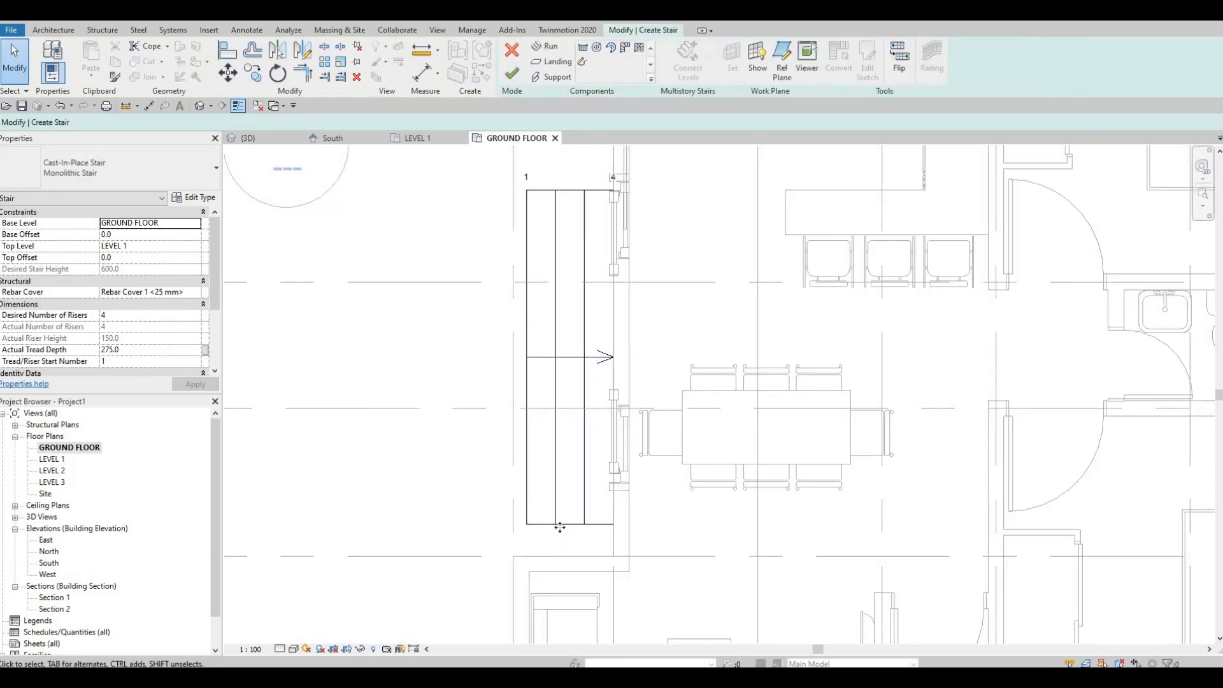
pyautogui.click(567, 529)
pyautogui.moveTo(568, 547); pyautogui.dragTo(571, 557)
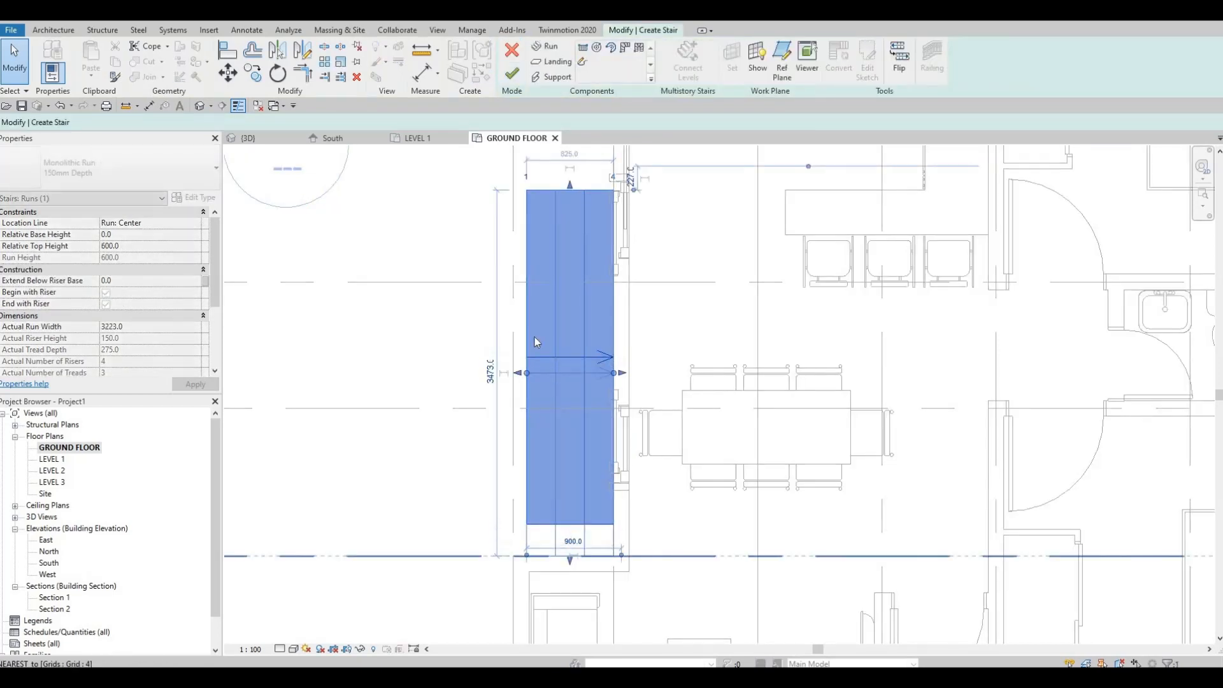
pyautogui.moveTo(566, 198); pyautogui.dragTo(565, 208, button='middle')
pyautogui.moveTo(567, 204); pyautogui.dragTo(569, 164)
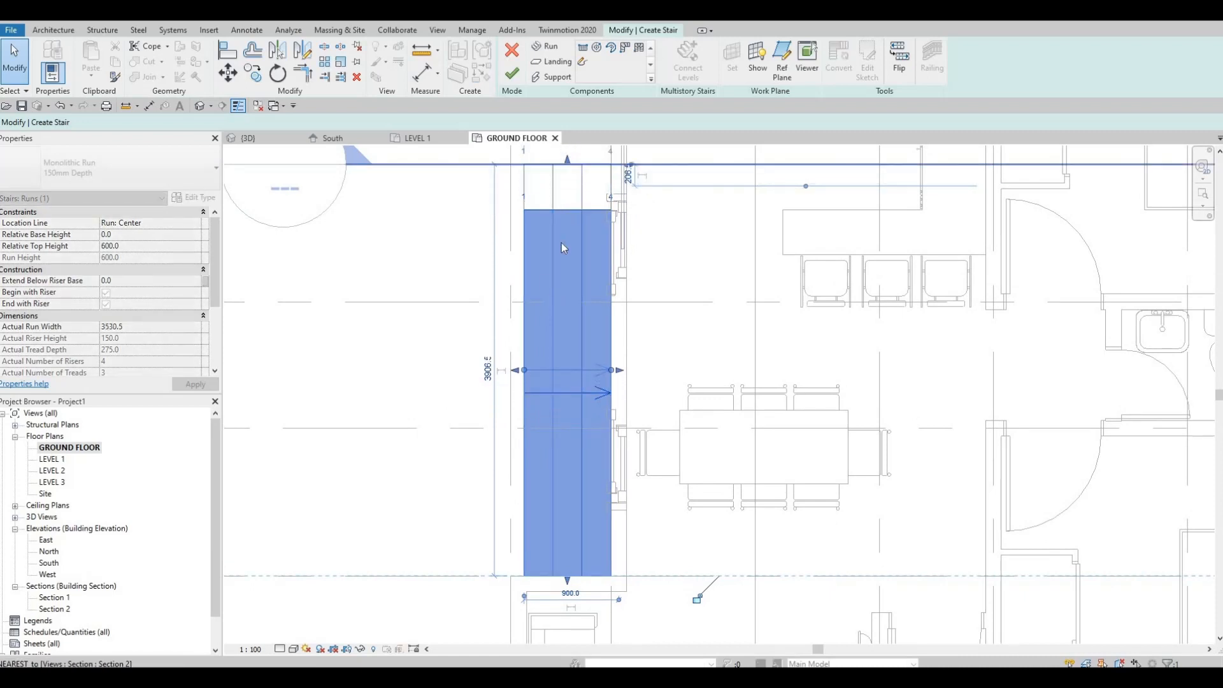
pyautogui.press('Escape')
pyautogui.moveTo(560, 357); pyautogui.dragTo(591, 328, button='middle')
pyautogui.scroll(-1, 591, 328)
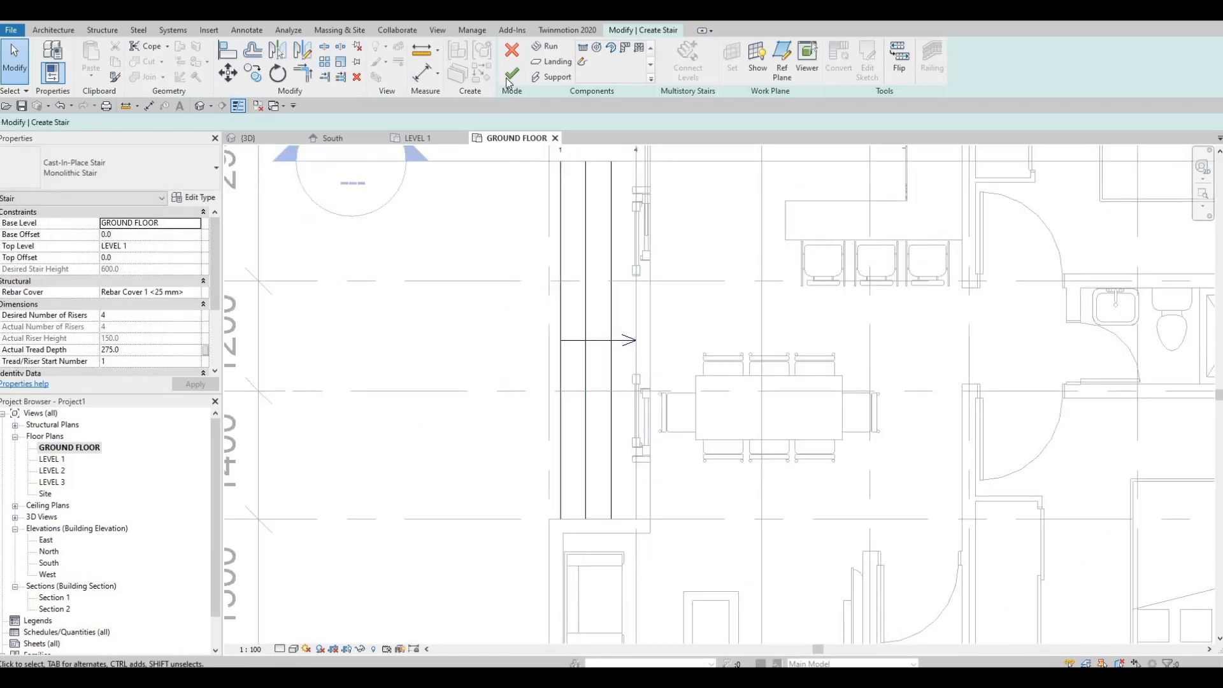
pyautogui.click(511, 74)
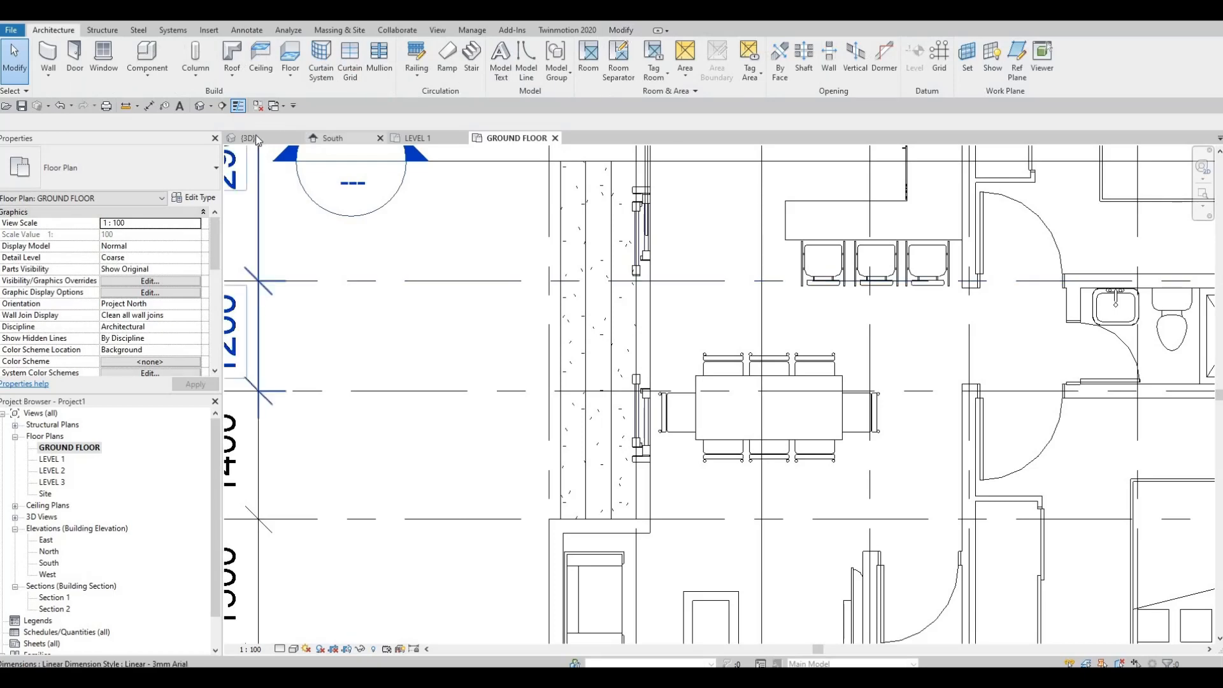
# Examine in 3D how the side stair sits in front of the sliding door and against the projecting wall.
pyautogui.click(255, 138)
pyautogui.keyDown('shift'); pyautogui.moveTo(411, 459); pyautogui.dragTo(261, 470, button='middle'); pyautogui.keyUp('shift')
pyautogui.scroll(1, 424, 454)
pyautogui.moveTo(261, 470); pyautogui.dragTo(519, 440, button='middle')
pyautogui.moveTo(245, 408); pyautogui.dragTo(481, 450, button='middle')
pyautogui.keyDown('shift'); pyautogui.moveTo(412, 433); pyautogui.dragTo(408, 430, button='middle'); pyautogui.keyUp('shift')
pyautogui.scroll(-2, 414, 429)
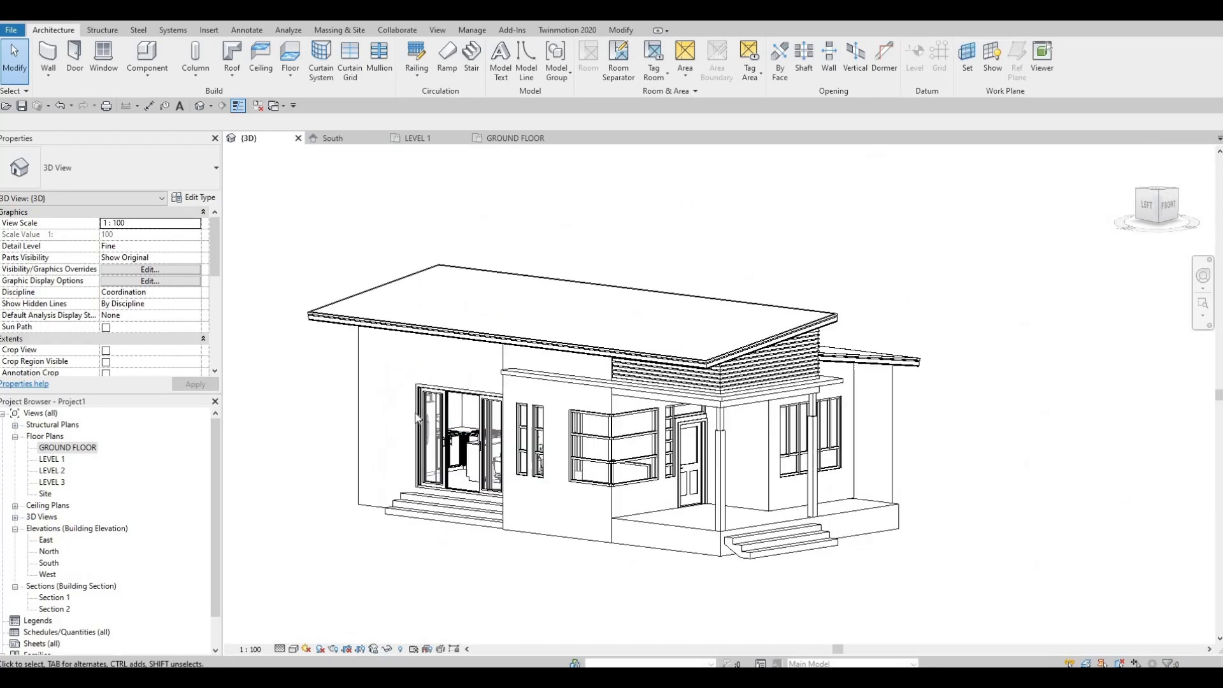
# Examine in 3D the front porch corner, the grooved wall band under the roof and the plain side wall next to it.
pyautogui.moveTo(555, 372); pyautogui.dragTo(434, 333, button='middle')
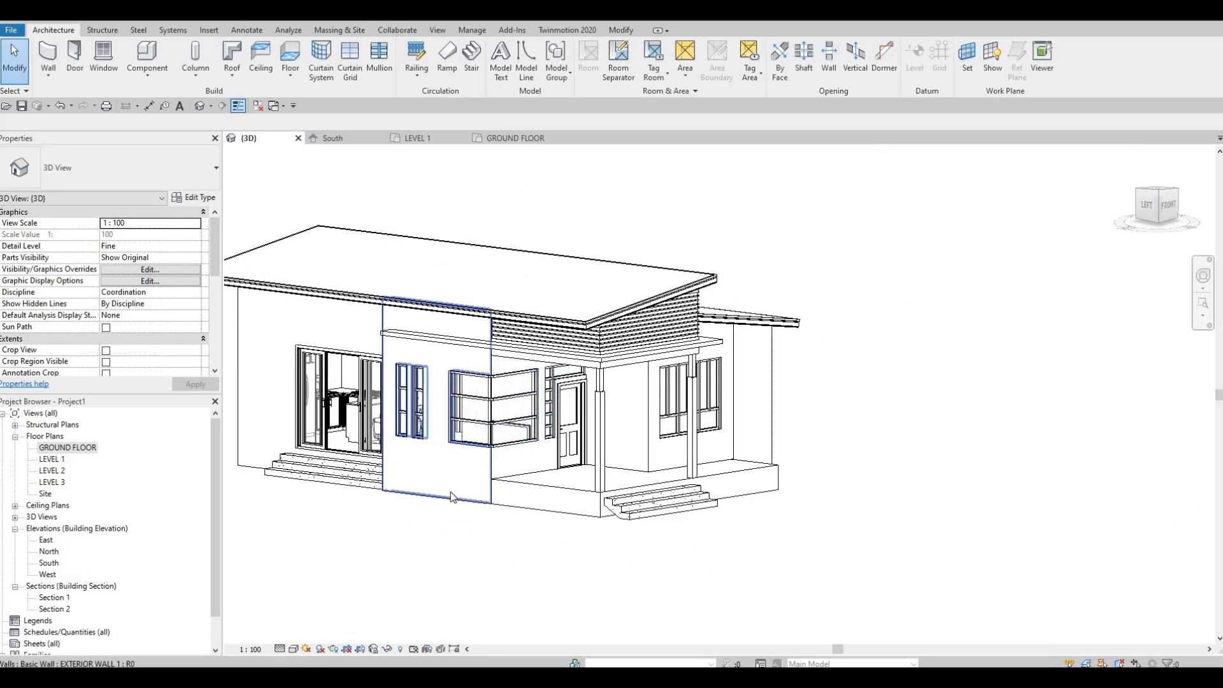
pyautogui.scroll(3, 587, 534)
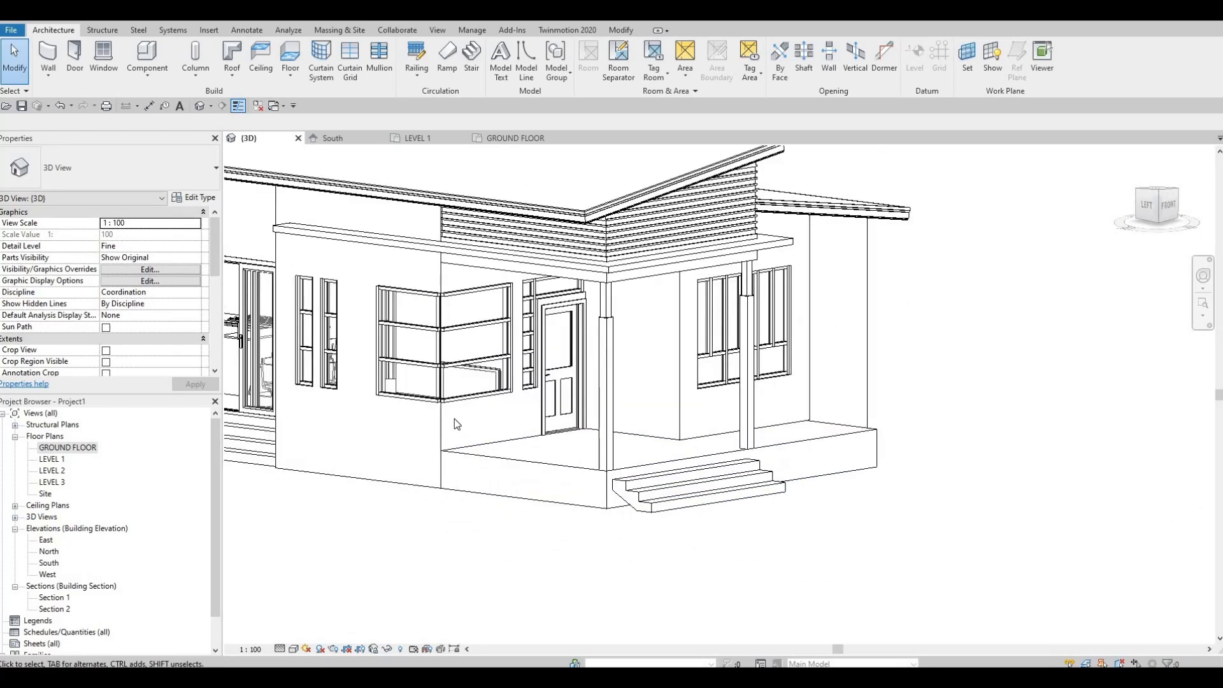
pyautogui.scroll(1, 558, 497)
pyautogui.moveTo(559, 497); pyautogui.dragTo(555, 488, button='middle')
pyautogui.moveTo(431, 147); pyautogui.dragTo(518, 194, button='middle')
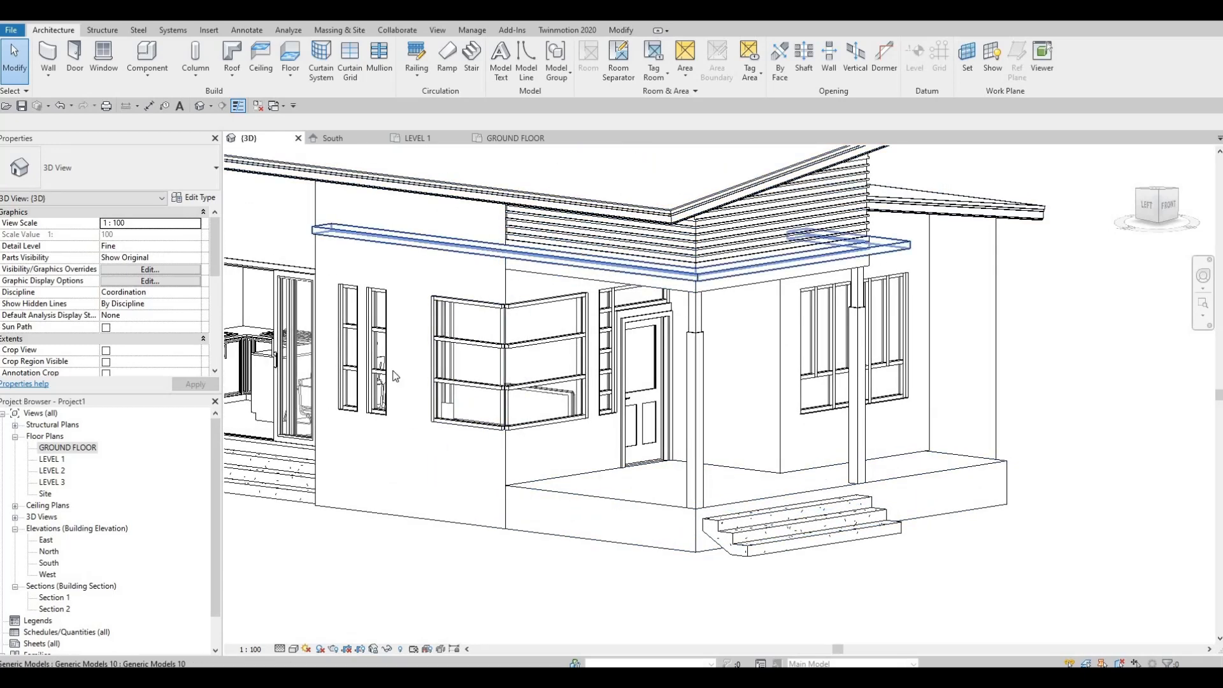
pyautogui.keyDown('shift'); pyautogui.moveTo(379, 380); pyautogui.dragTo(479, 372, button='middle'); pyautogui.keyUp('shift')
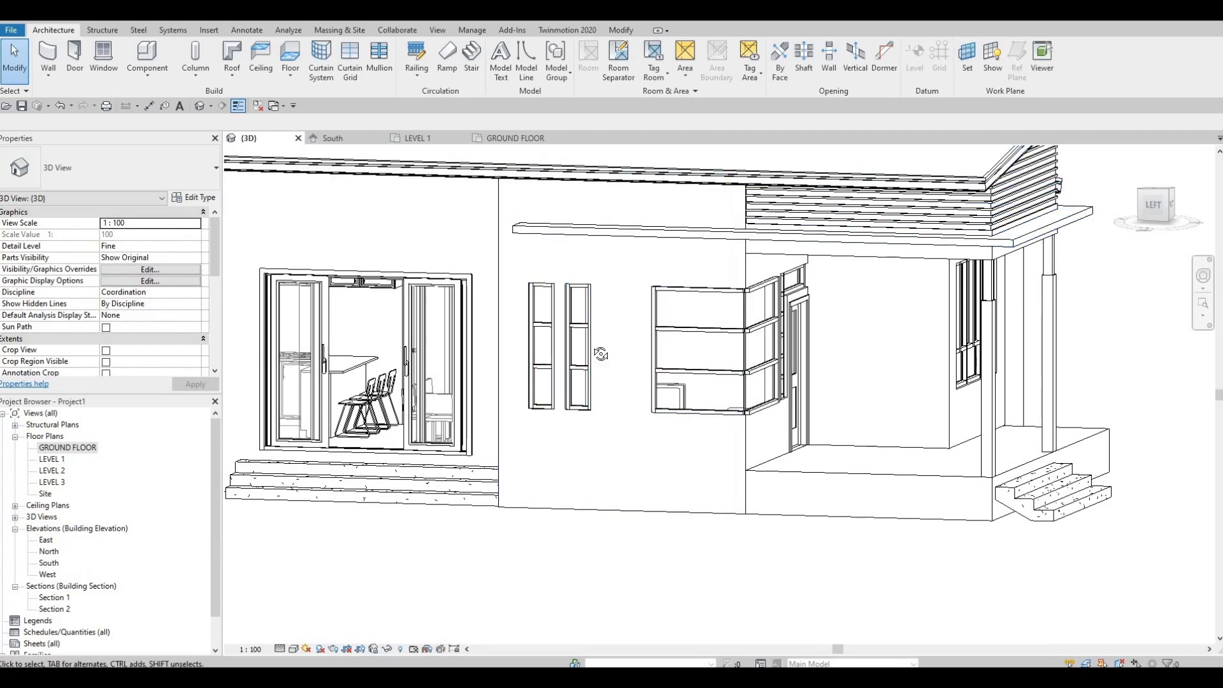
pyautogui.moveTo(471, 364)
pyautogui.keyDown('shift'); pyautogui.mouseDown(button='middle')
pyautogui.moveTo(587, 352)
pyautogui.moveTo(471, 383)
pyautogui.mouseUp(button='middle'); pyautogui.keyUp('shift')
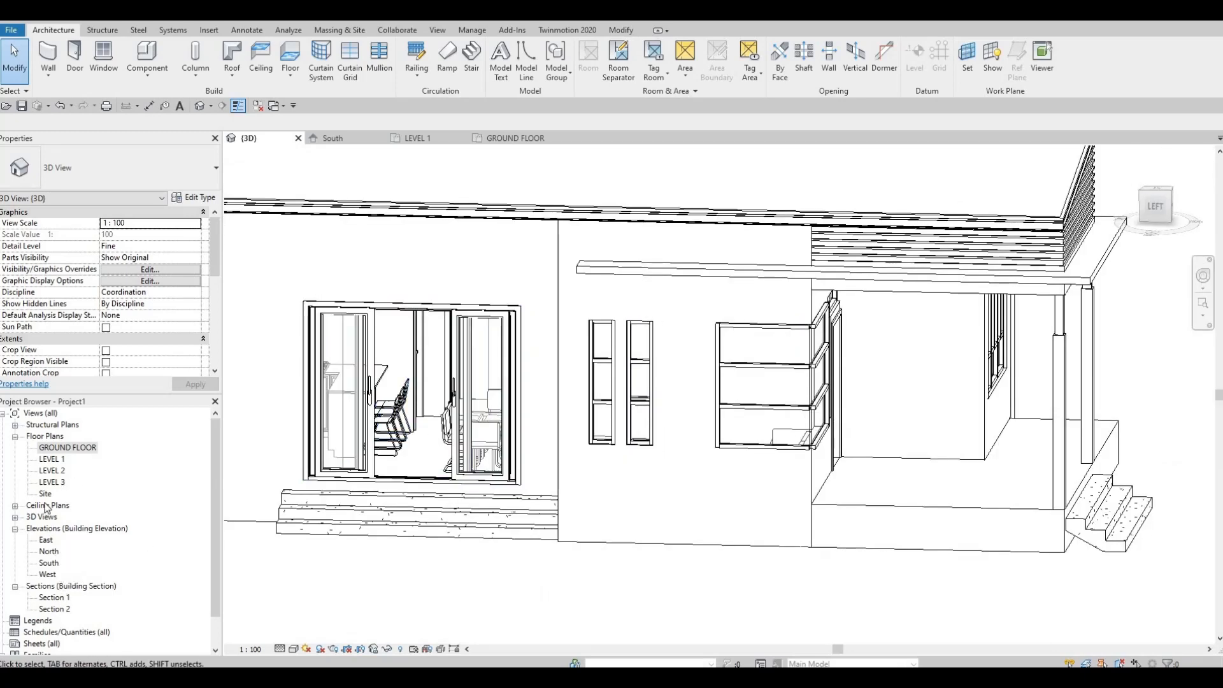
# Place a horizontal wall reveal in the West elevation on the plain side wall between grid lines 4 and 6, just above the ledge.
pyautogui.doubleClick(46, 541)
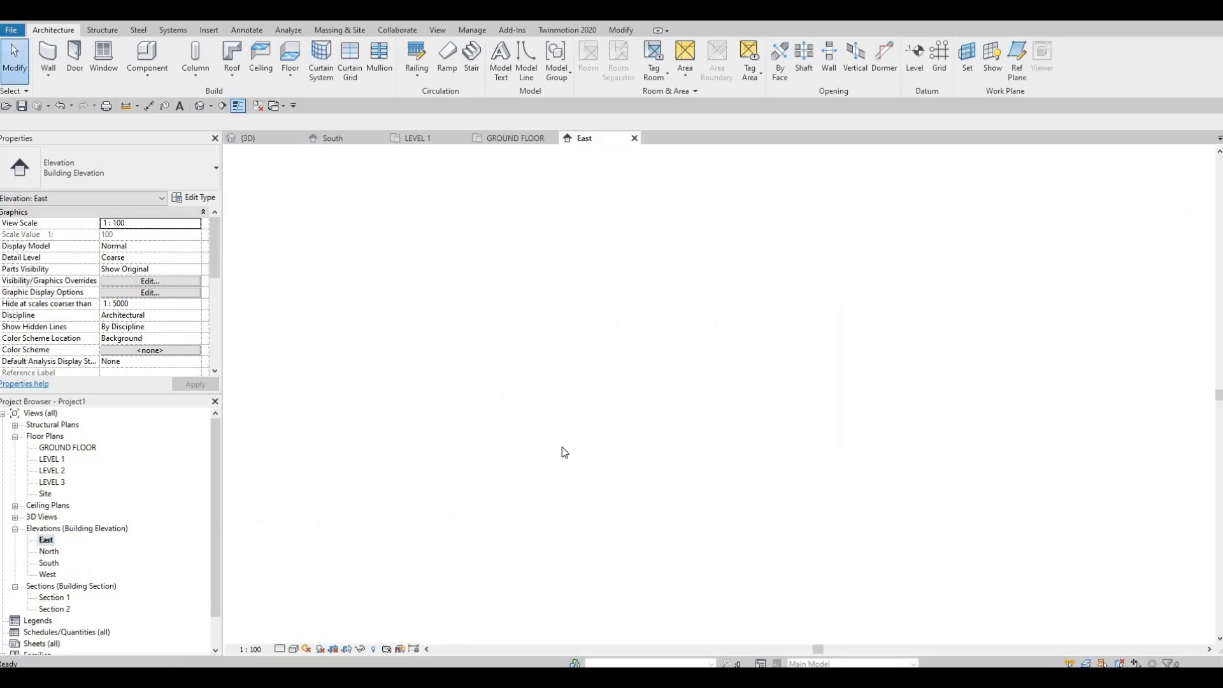
pyautogui.doubleClick(48, 575)
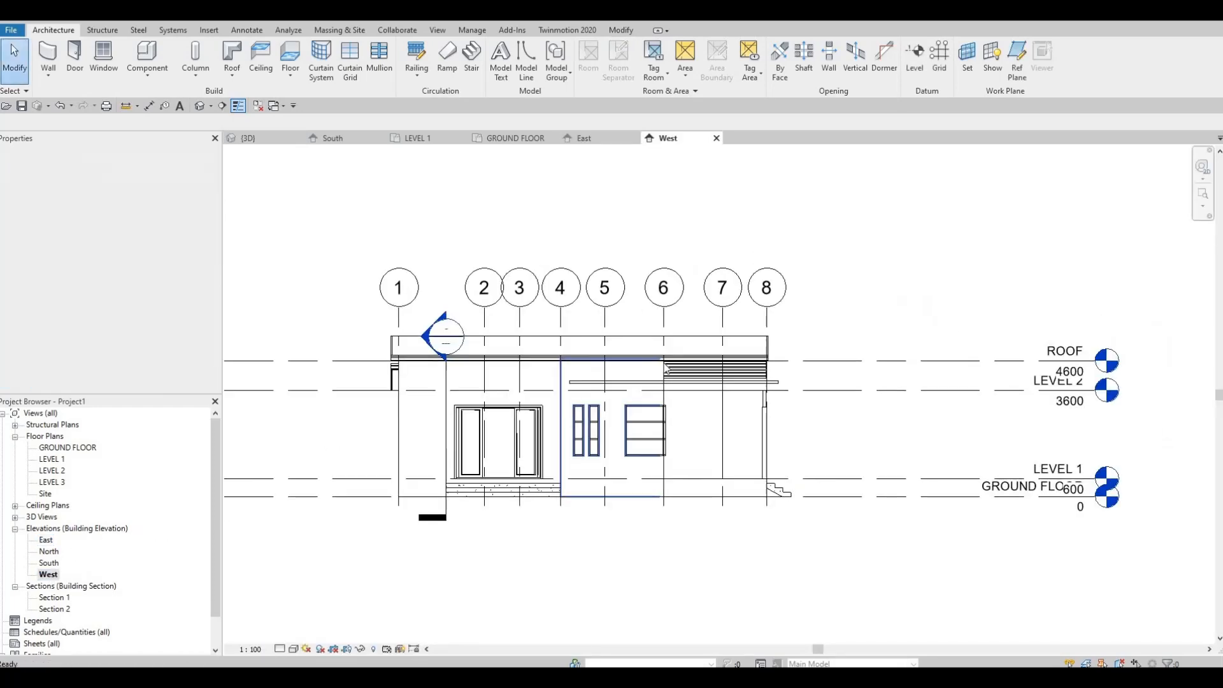
pyautogui.scroll(3, 649, 411)
pyautogui.scroll(5, 650, 411)
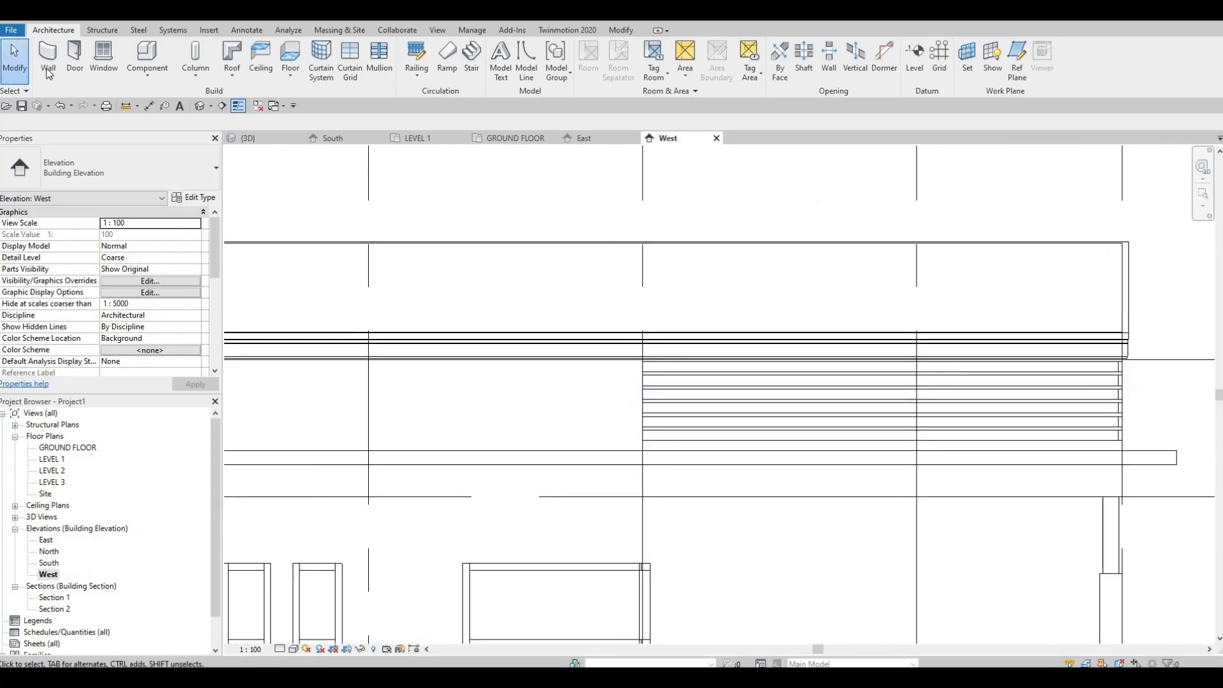
pyautogui.click(47, 75)
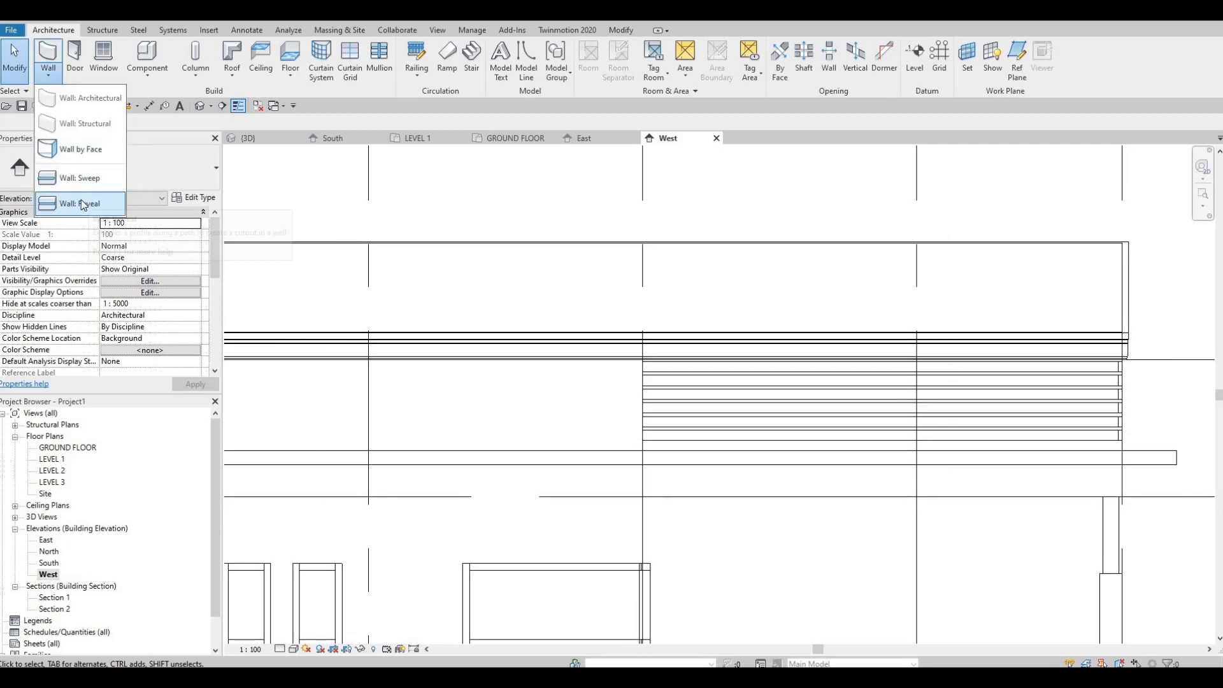
pyautogui.click(81, 202)
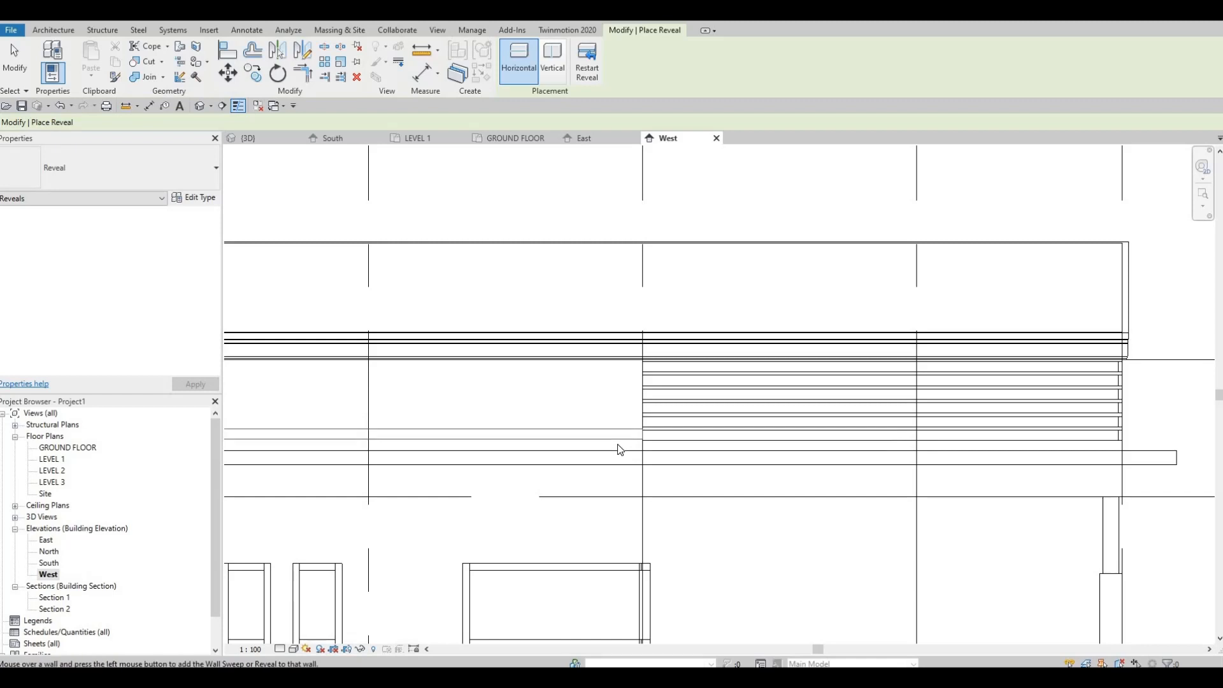
pyautogui.moveTo(620, 450); pyautogui.dragTo(650, 388, button='middle')
pyautogui.scroll(1, 650, 388)
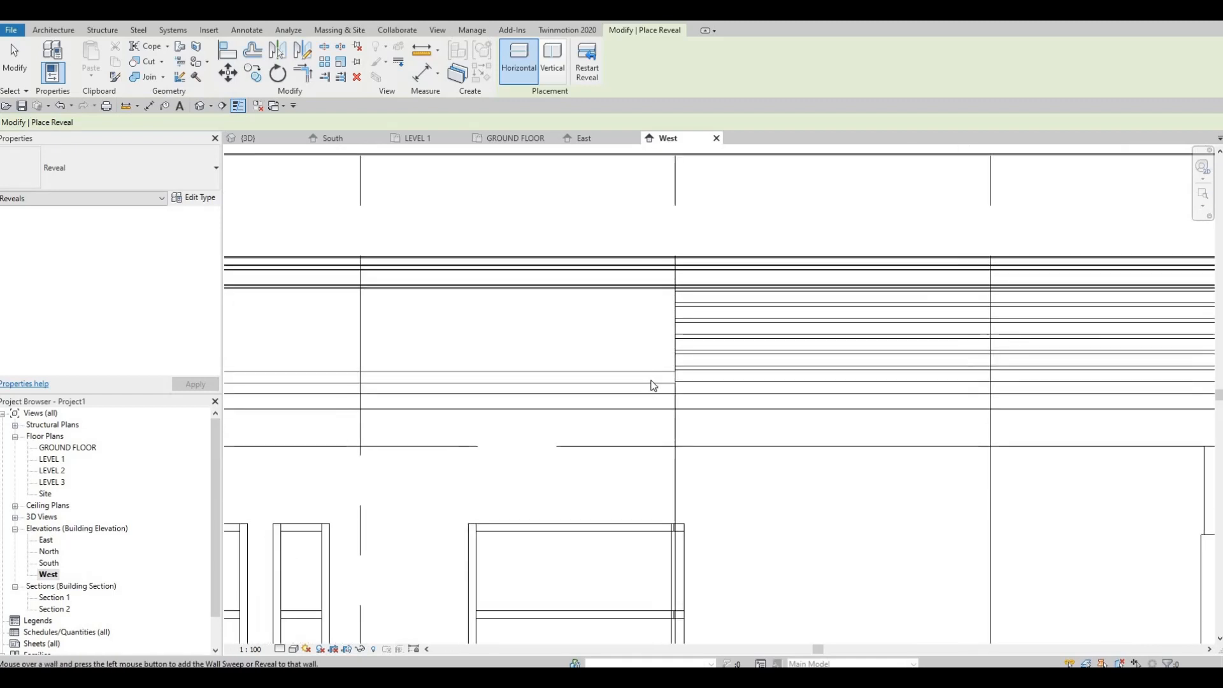
pyautogui.click(650, 360)
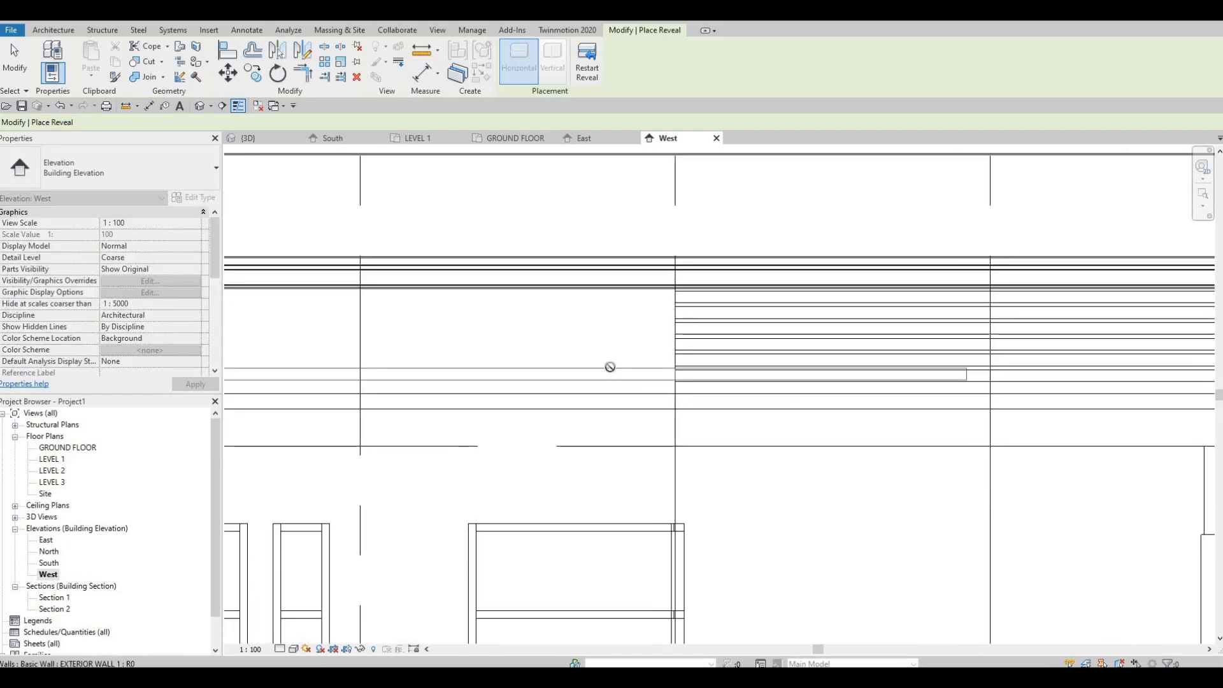
pyautogui.scroll(1, 637, 376)
pyautogui.press('Escape')
pyautogui.press('Escape')
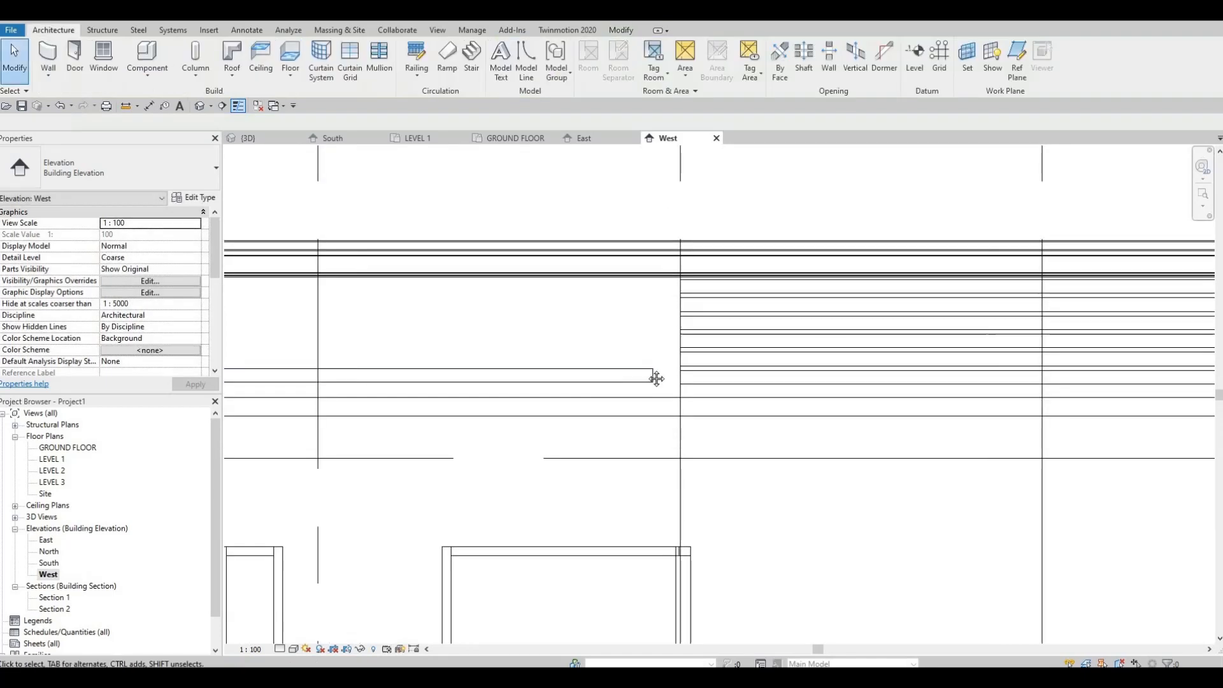
# Extend the new reveal's short end to the wall corner on grid line 6, making it 3600 mm long.
pyautogui.scroll(-1, 824, 332)
pyautogui.click(830, 325)
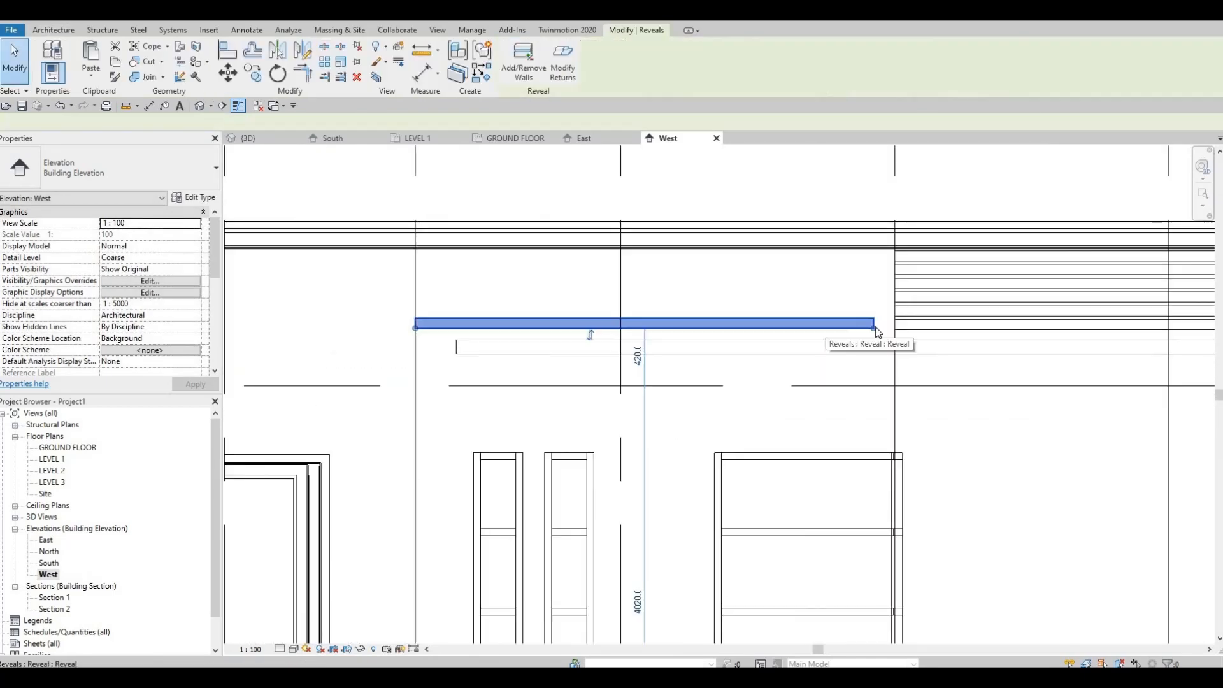
pyautogui.scroll(1, 873, 323)
pyautogui.moveTo(877, 324); pyautogui.dragTo(905, 336)
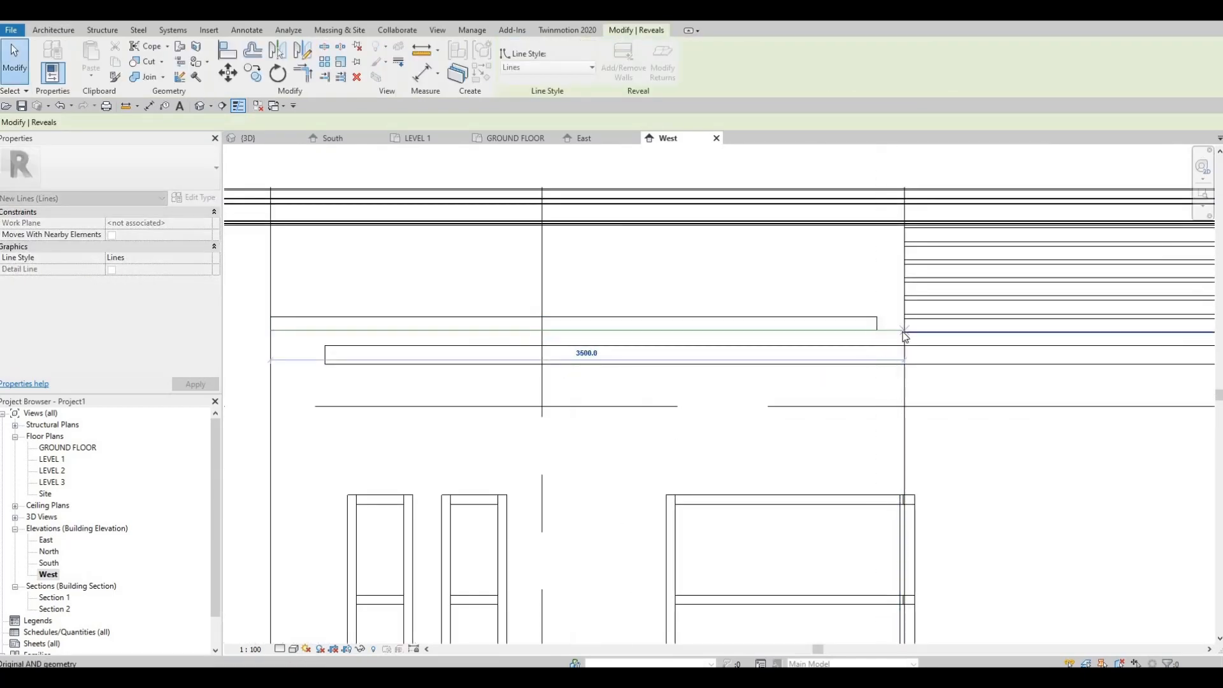
pyautogui.press('Escape')
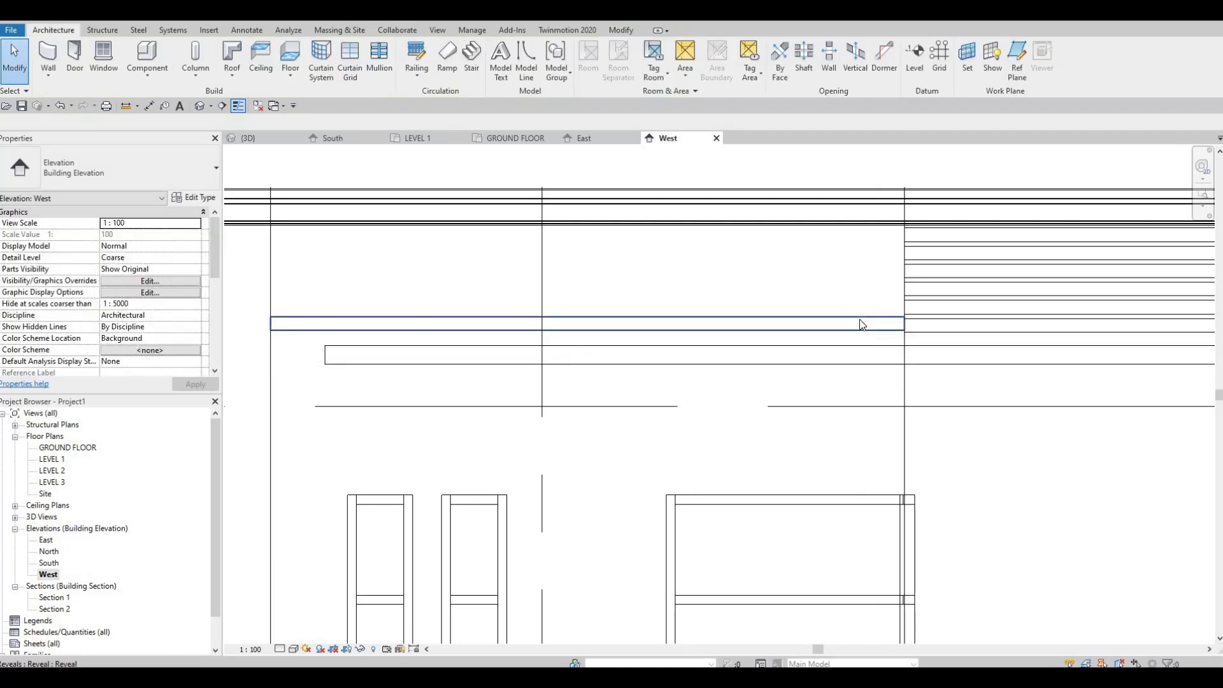
# Align the new reveal's lower edge with the lower edge of the lowest groove on the adjoining wall at grid line 6.
pyautogui.click(864, 323)
pyautogui.press('Escape')
pyautogui.scroll(2, 899, 332)
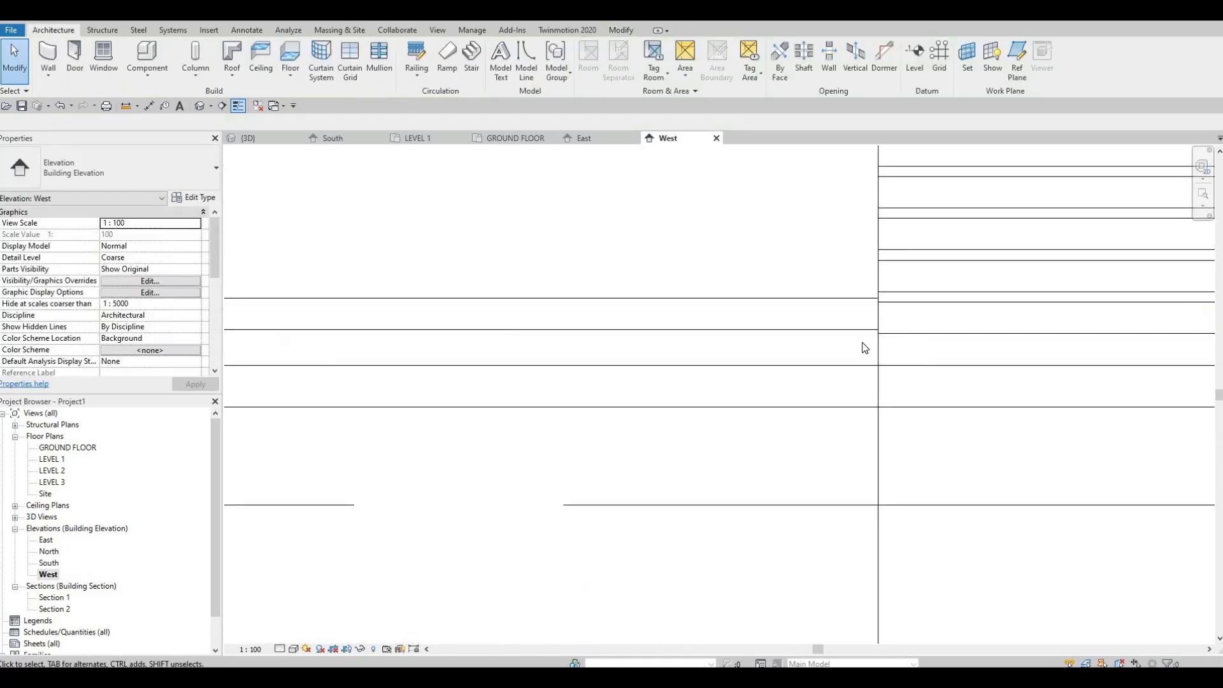
pyautogui.press('l')
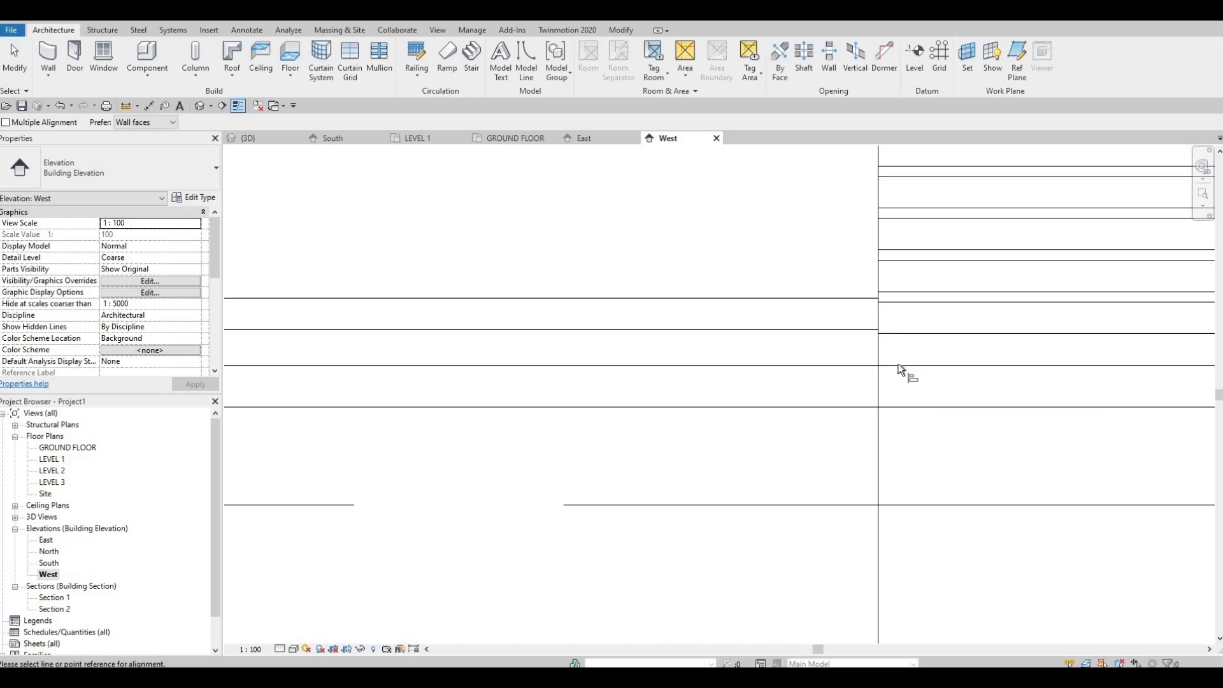
pyautogui.click(854, 331)
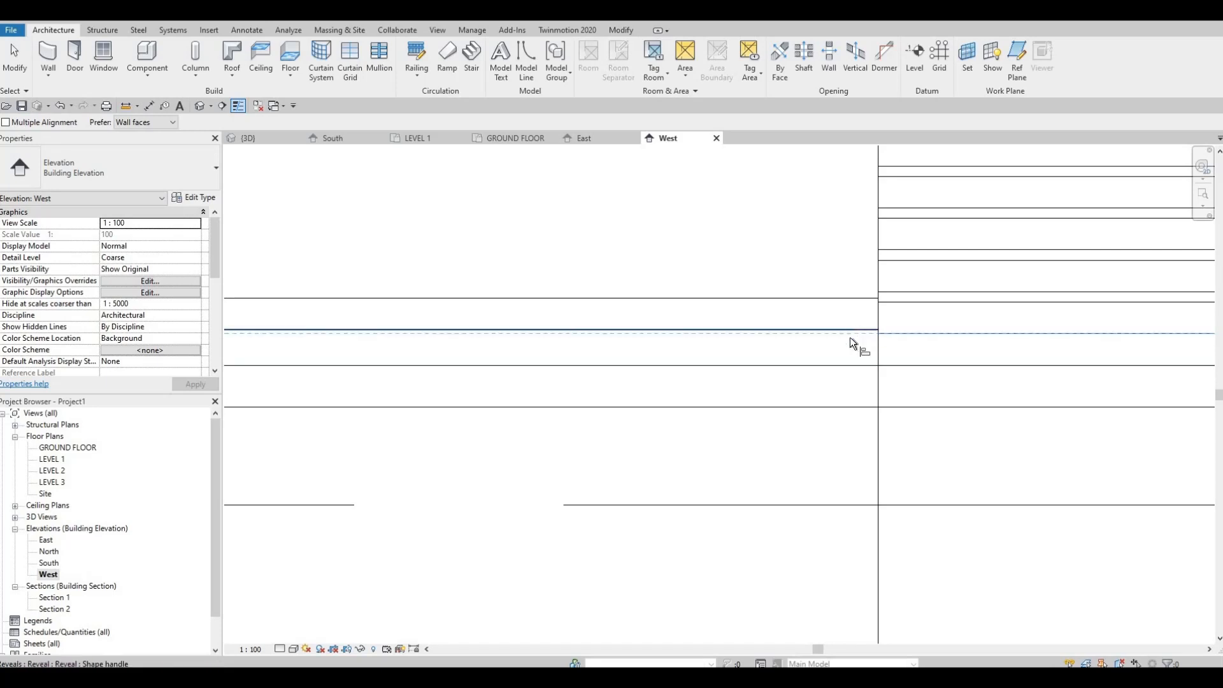
pyautogui.click(850, 337)
pyautogui.press('Escape')
pyautogui.press('Escape')
pyautogui.scroll(-2, 770, 341)
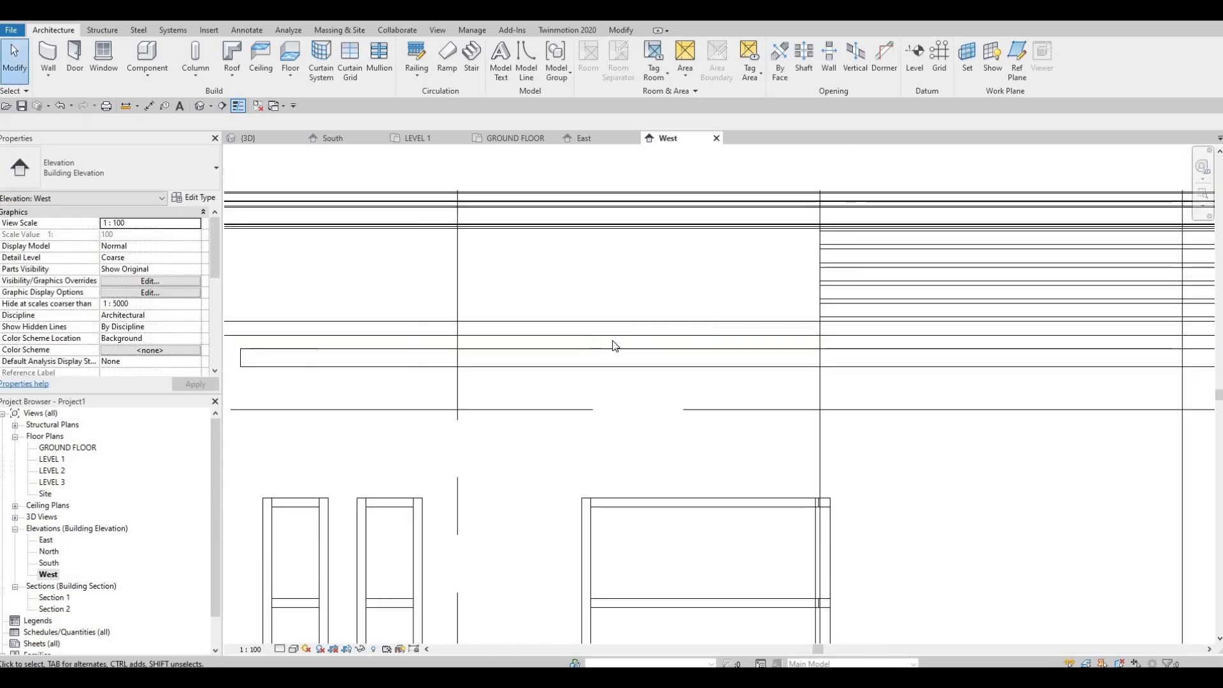
# Copy the aligned reveal vertically upward five times at 100 mm spacing, filling the plain wall band up to the roof.
pyautogui.scroll(-4, 614, 346)
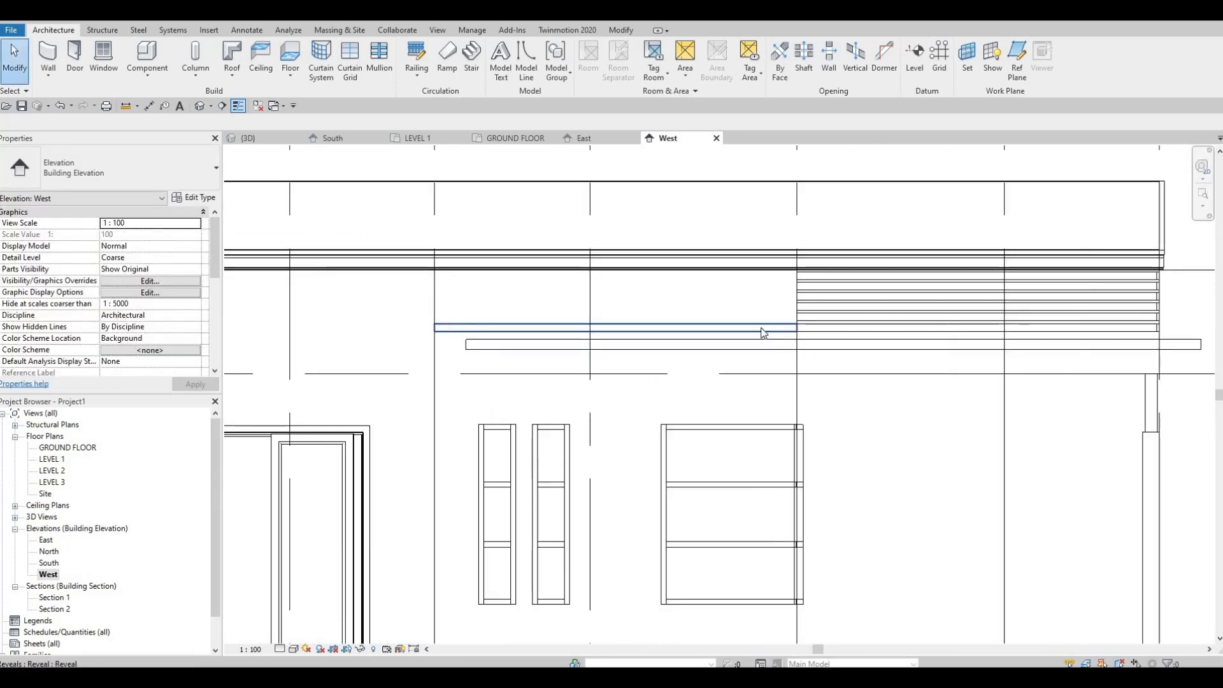
pyautogui.scroll(4, 764, 333)
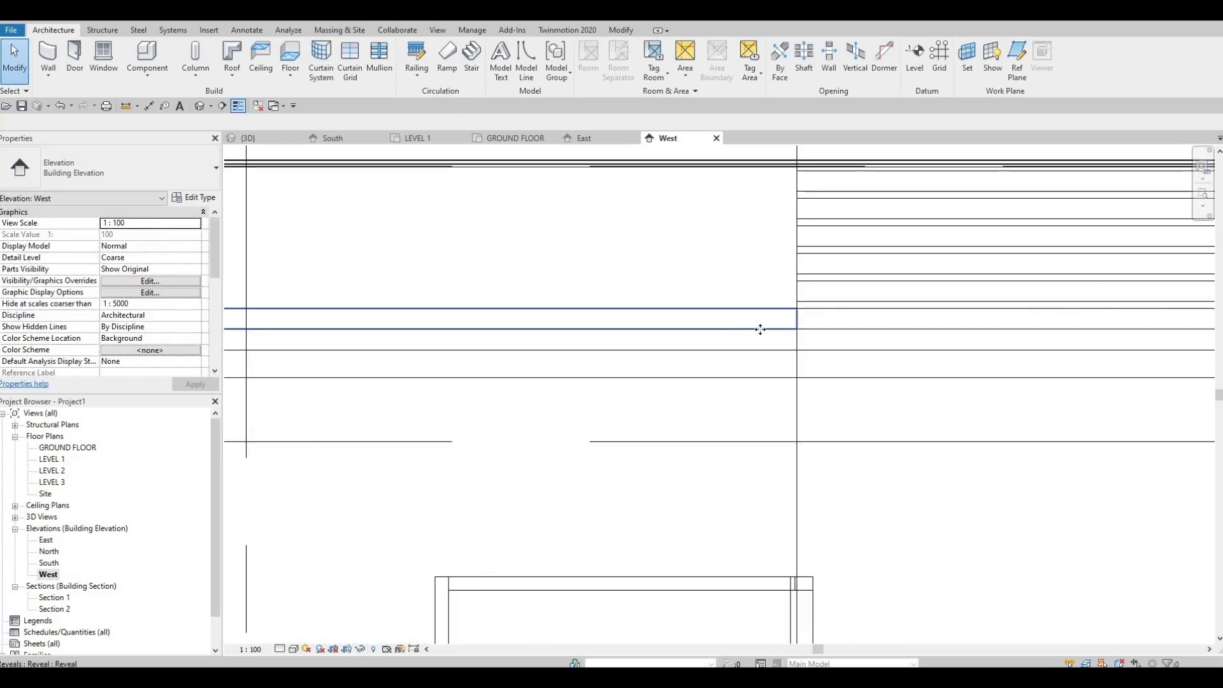
pyautogui.click(760, 329)
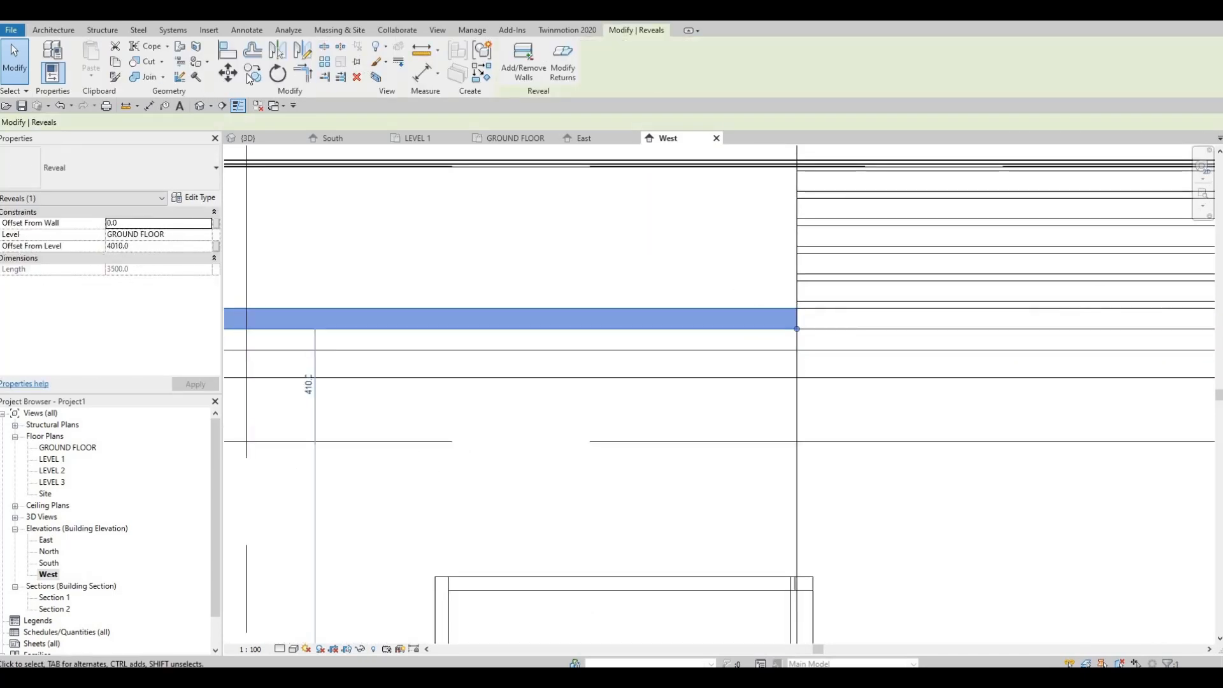
pyautogui.press('c')
pyautogui.press('o')
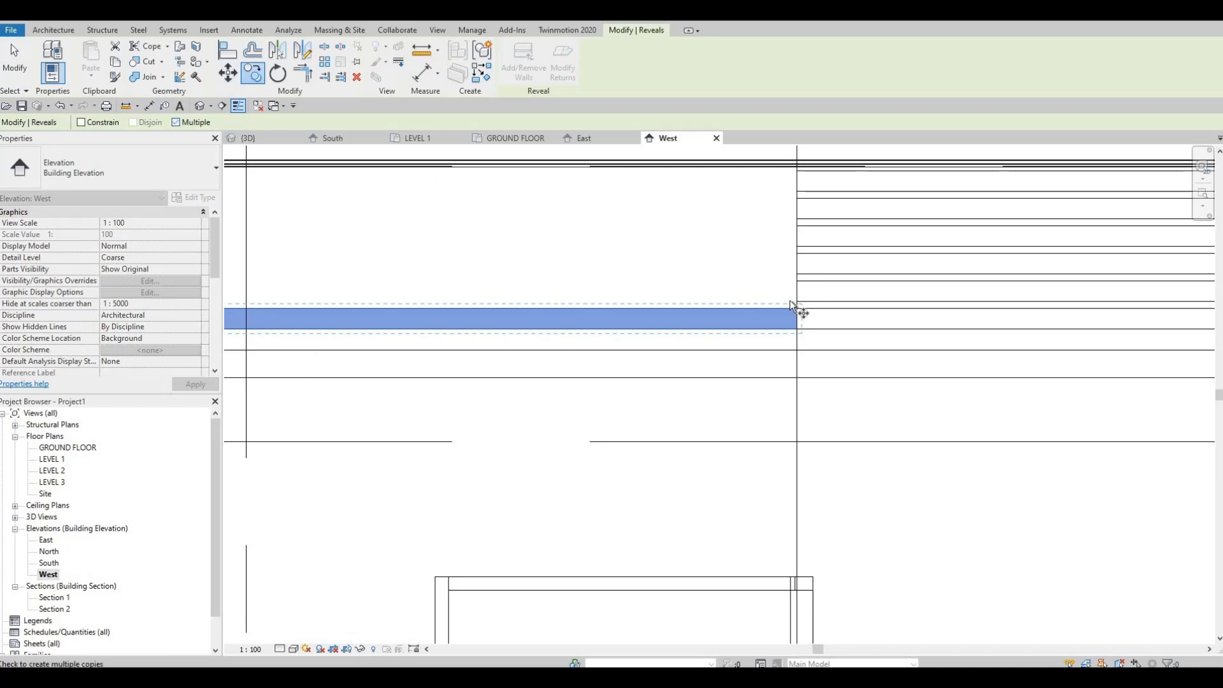
pyautogui.click(794, 307)
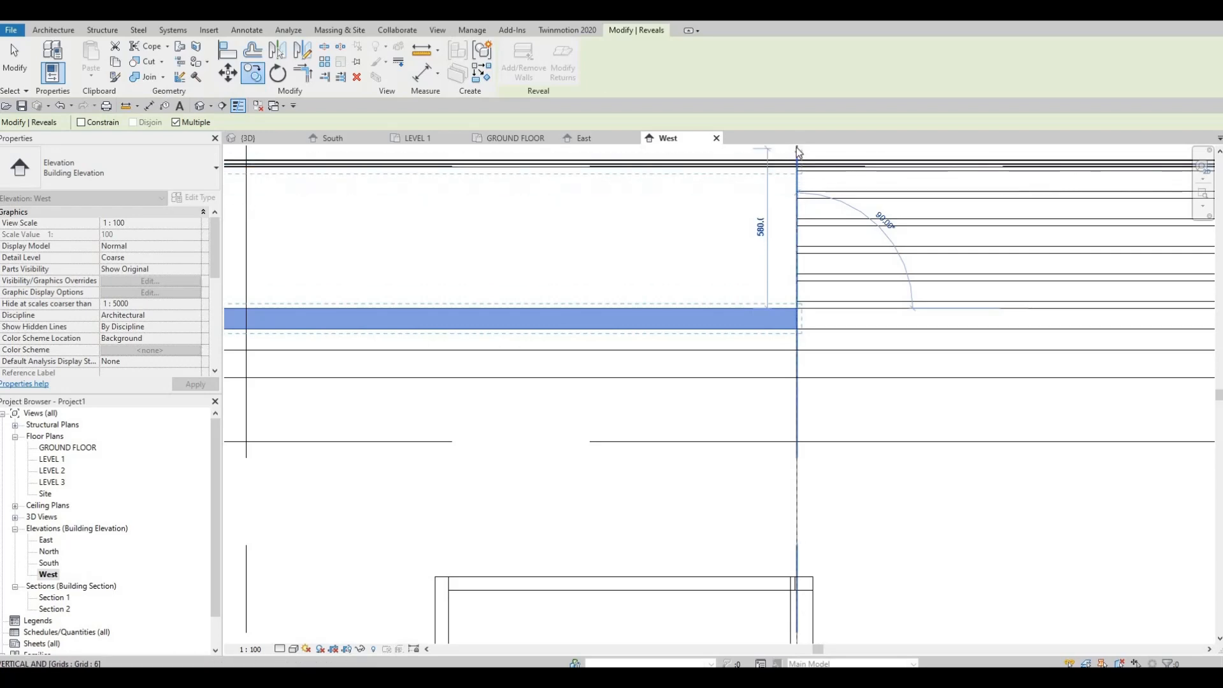
pyautogui.write('480')
pyautogui.press('Return')
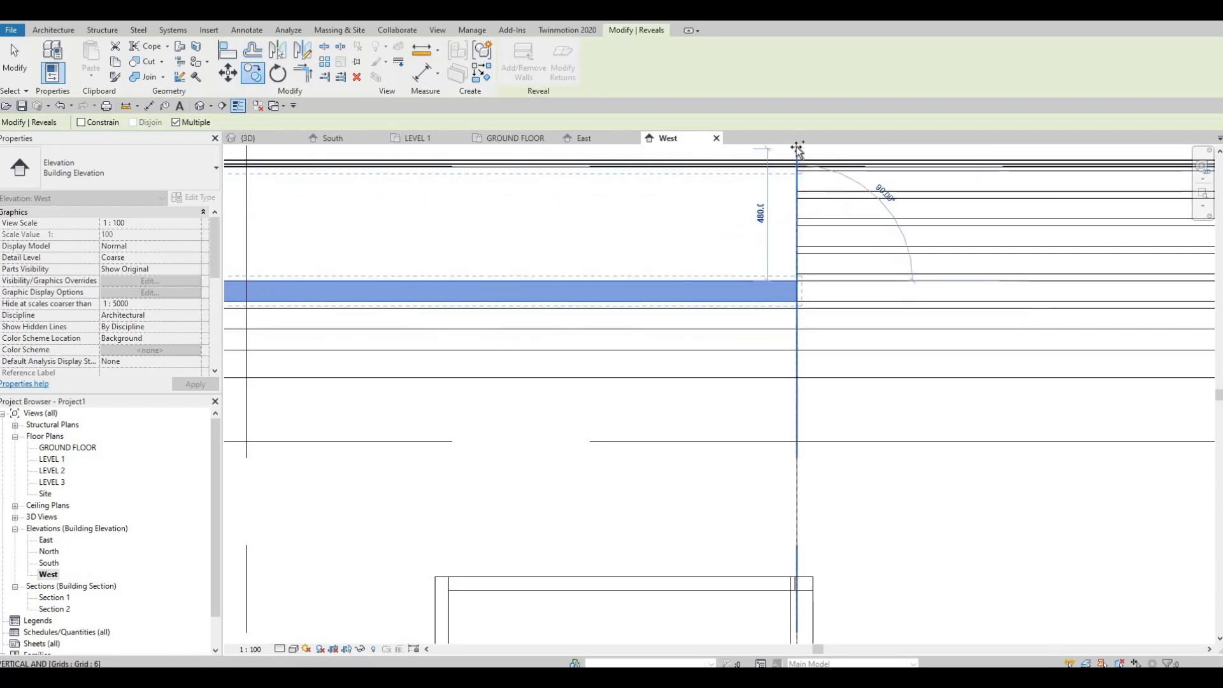
pyautogui.write('100')
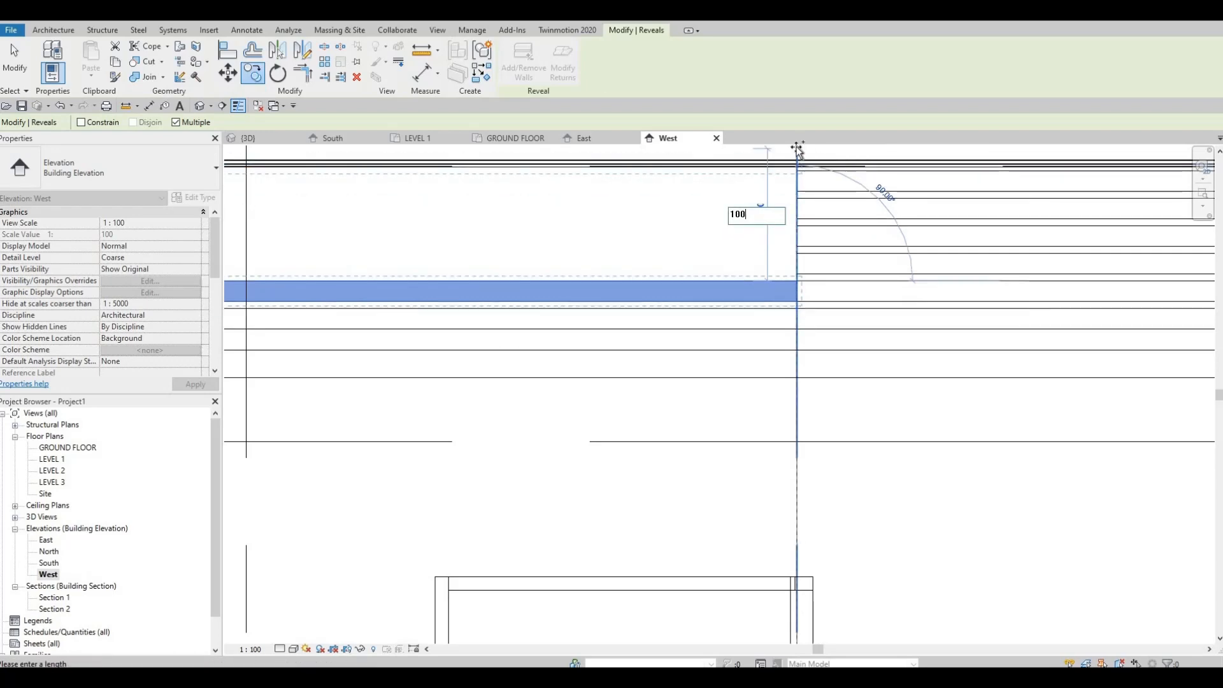
pyautogui.press('Return')
pyautogui.write('100')
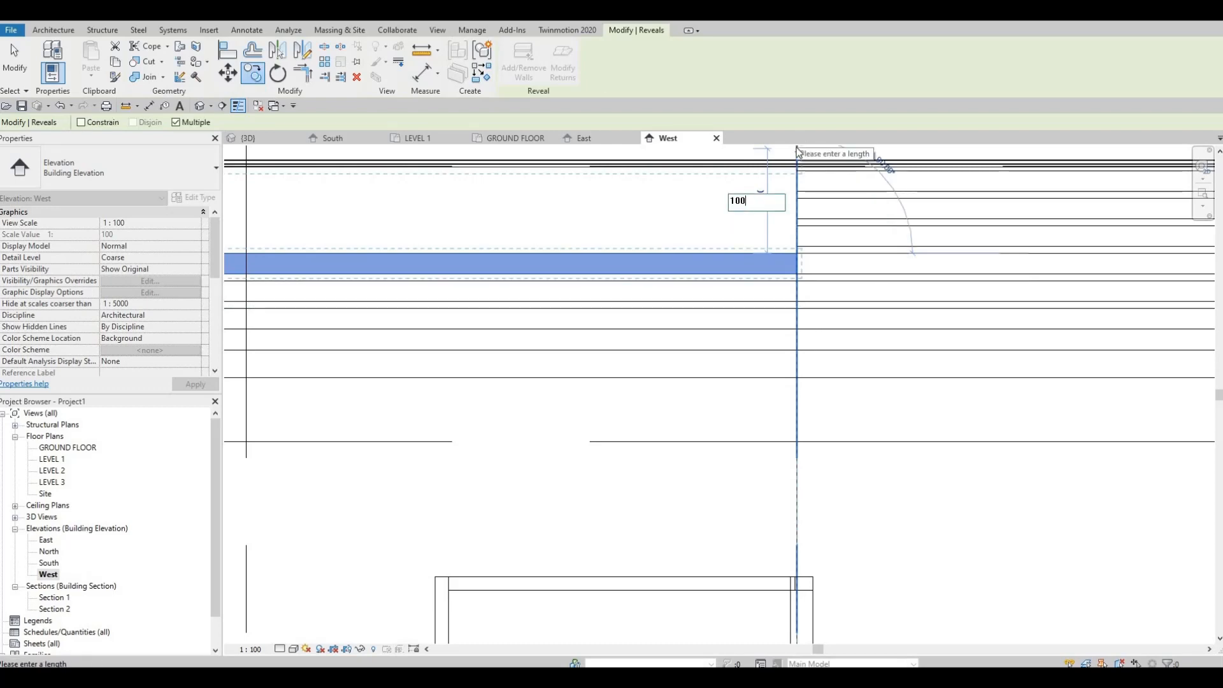
pyautogui.press('Return')
pyautogui.write('100')
pyautogui.press('Return')
pyautogui.write('1')
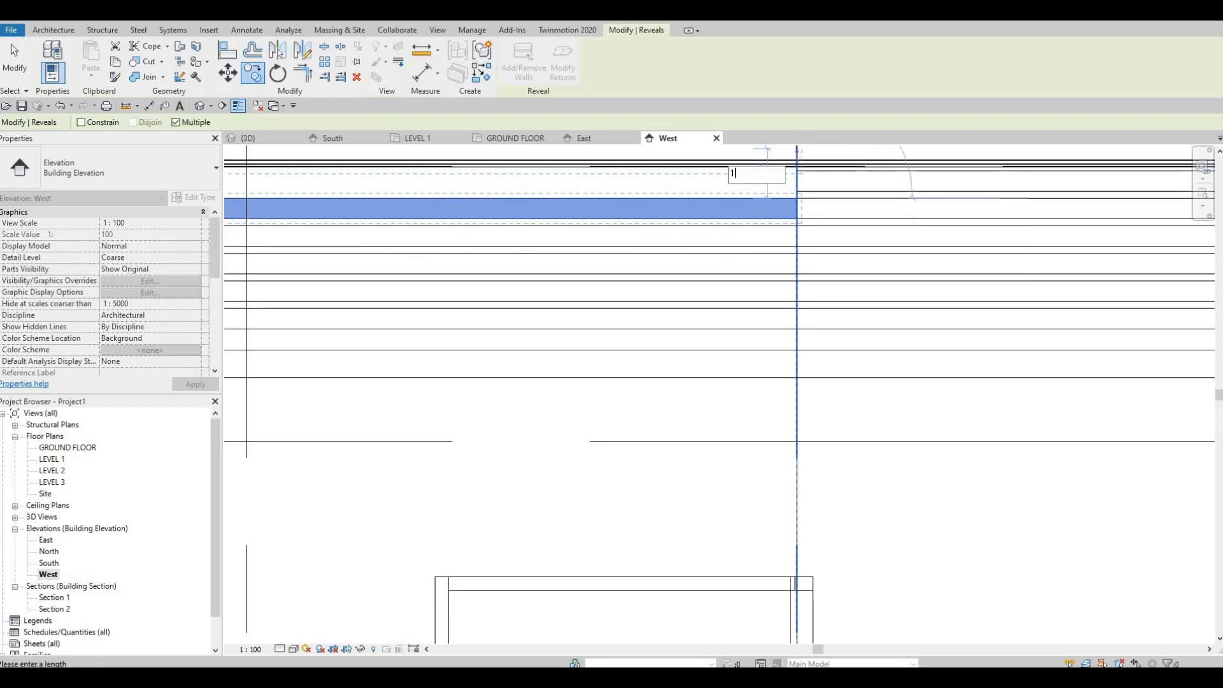
pyautogui.write('00')
pyautogui.press('Return')
pyautogui.press('Escape')
pyautogui.press('Escape')
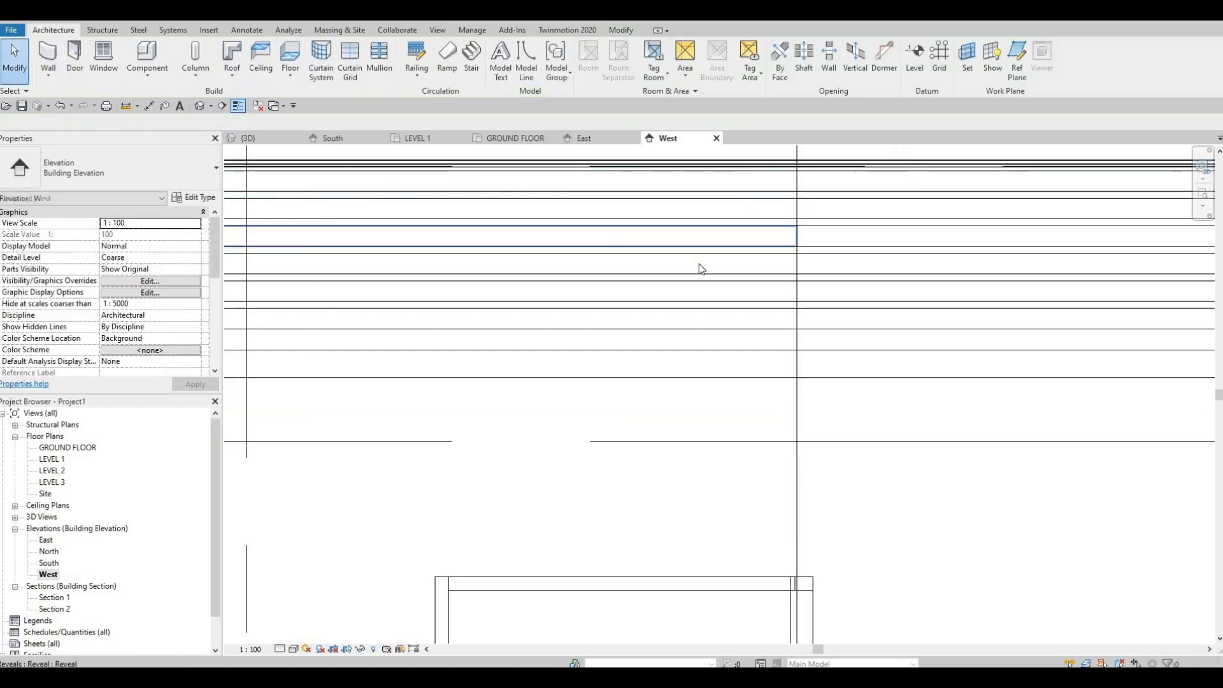
# Place a horizontal wall reveal in 3D on the narrow return wall, level with the lowest groove of the side wall.
pyautogui.scroll(-3, 699, 264)
pyautogui.scroll(-3, 383, 255)
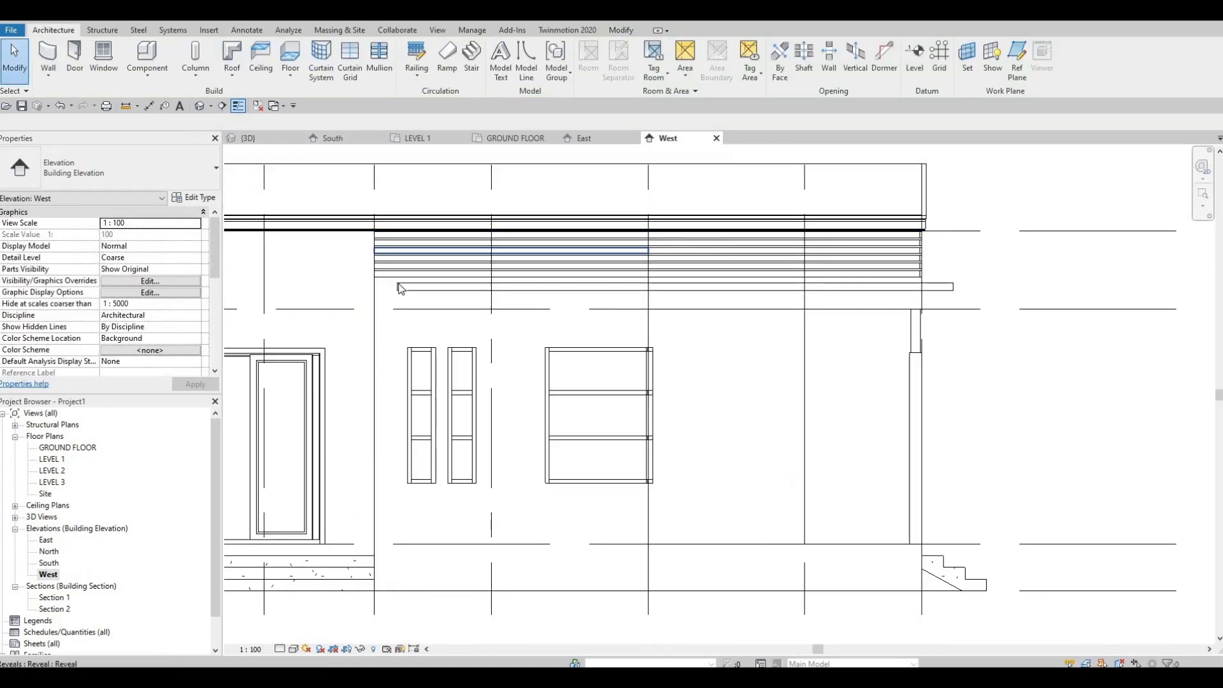
pyautogui.scroll(3, 395, 351)
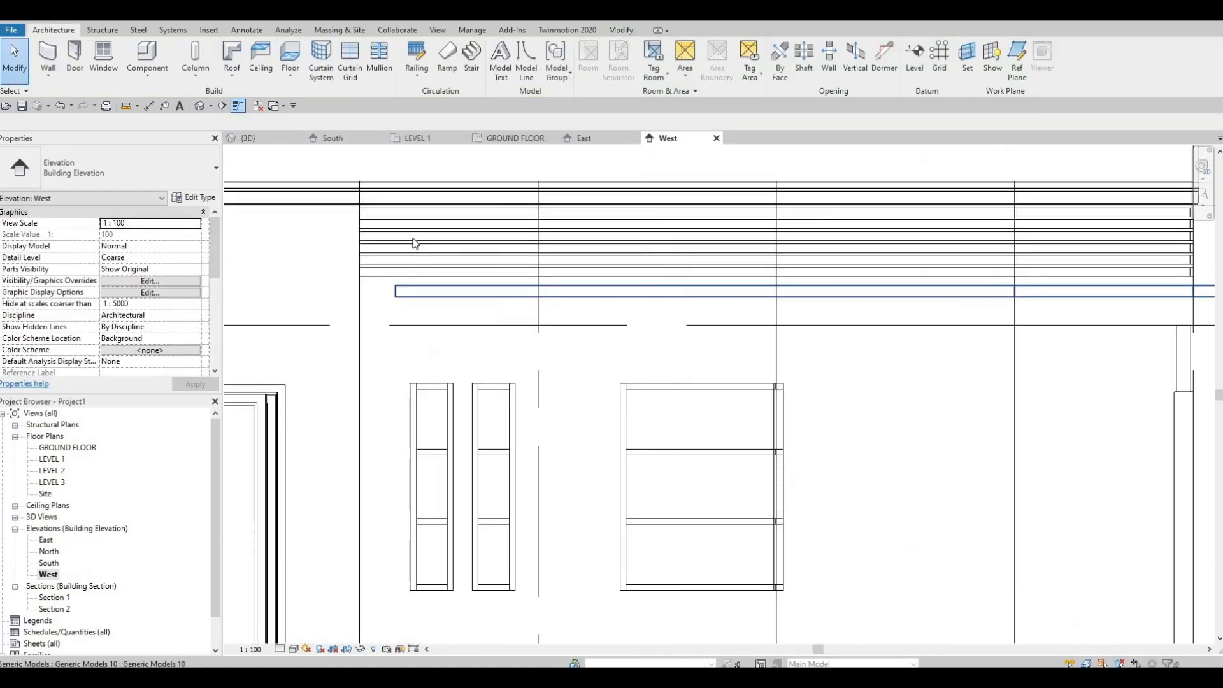
pyautogui.scroll(-3, 421, 334)
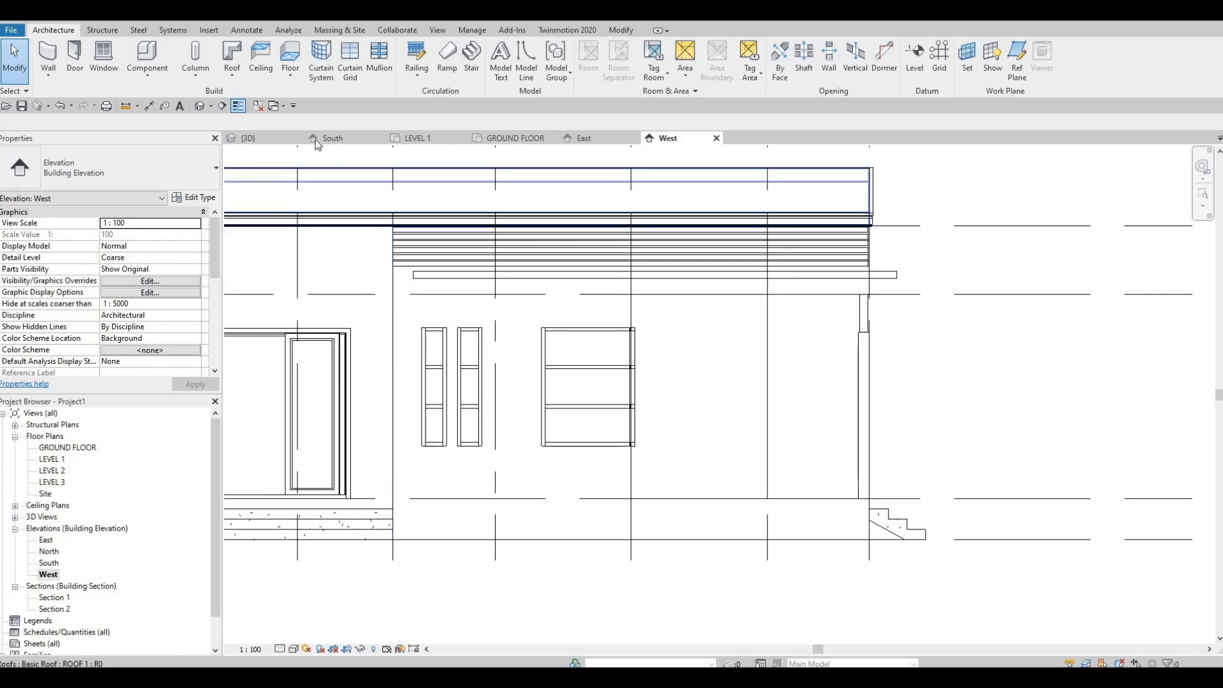
pyautogui.click(262, 138)
pyautogui.keyDown('shift'); pyautogui.moveTo(478, 379); pyautogui.dragTo(430, 341, button='middle'); pyautogui.keyUp('shift')
pyautogui.scroll(5, 742, 258)
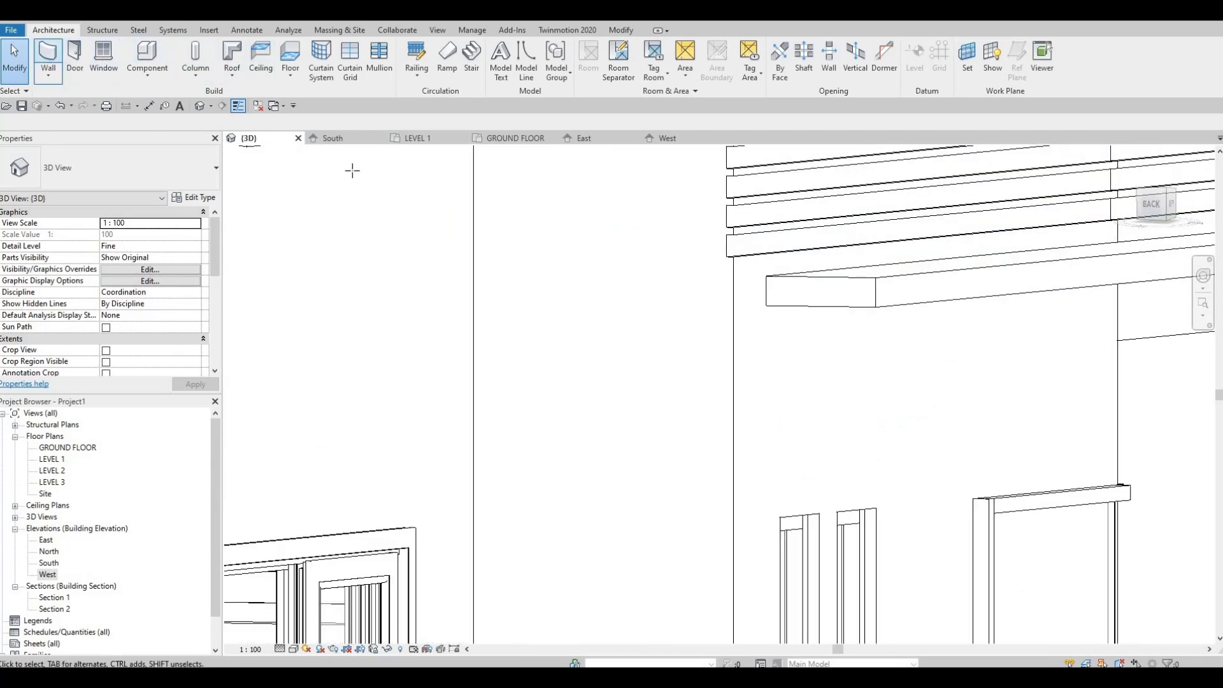
pyautogui.click(48, 57)
pyautogui.press('Escape')
pyautogui.click(48, 76)
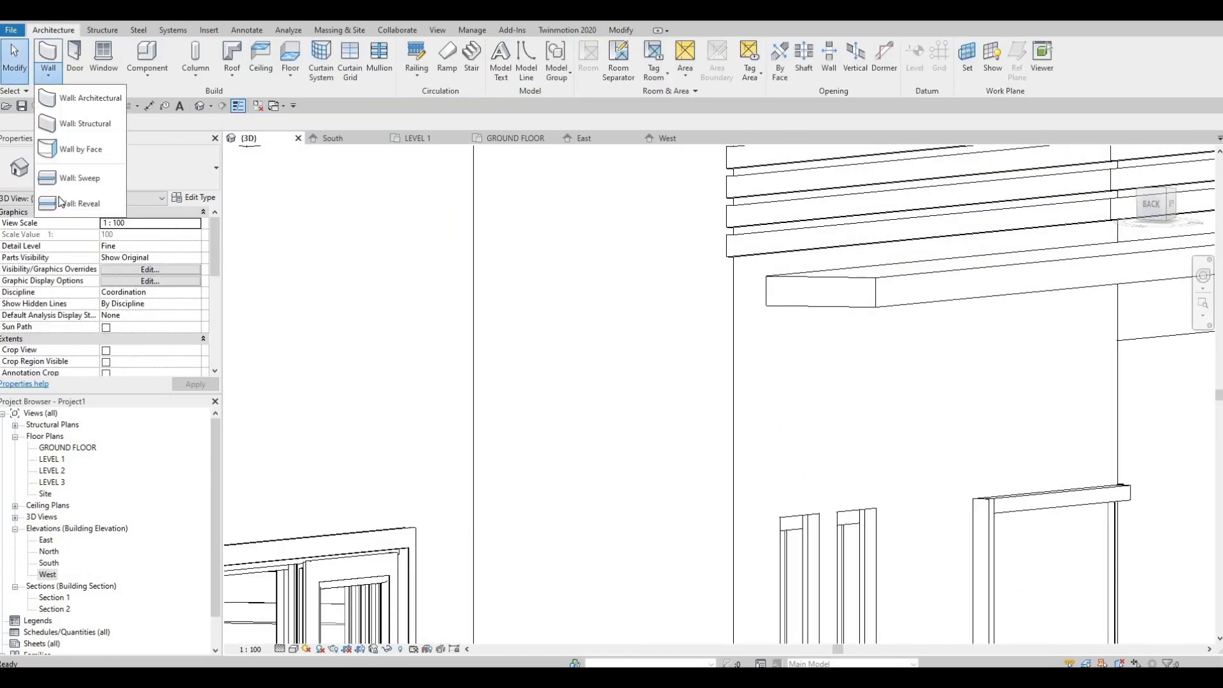
pyautogui.press('Return')
pyautogui.scroll(2, 712, 274)
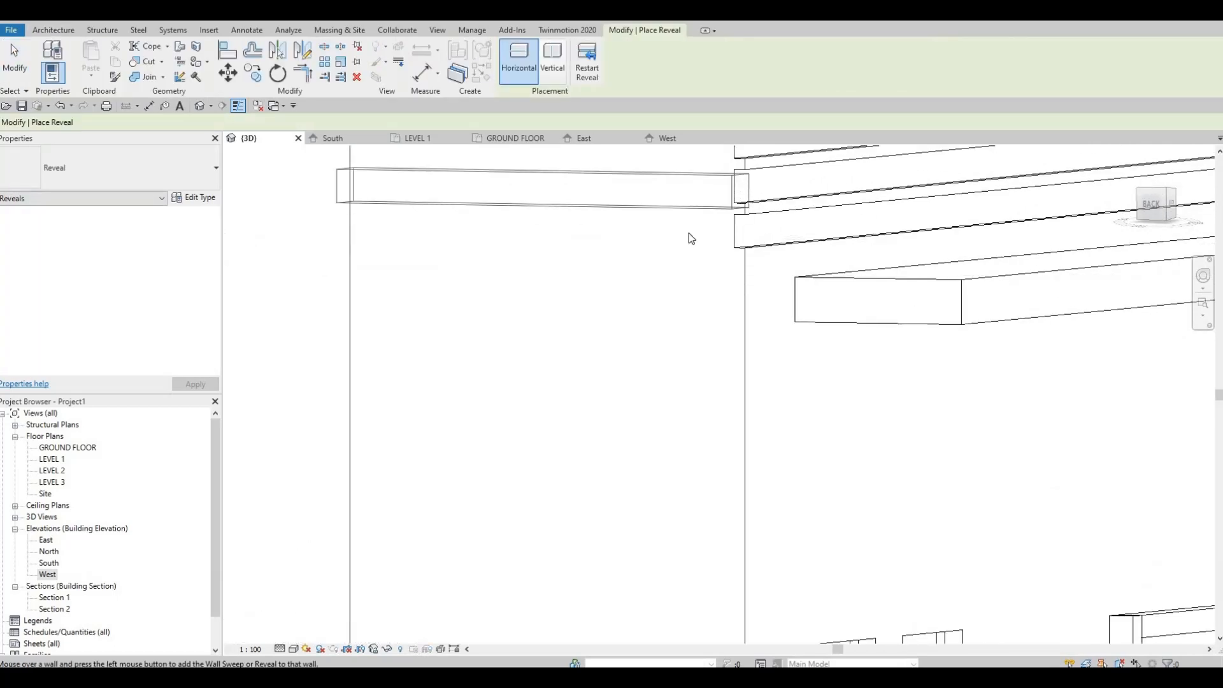
pyautogui.click(606, 234)
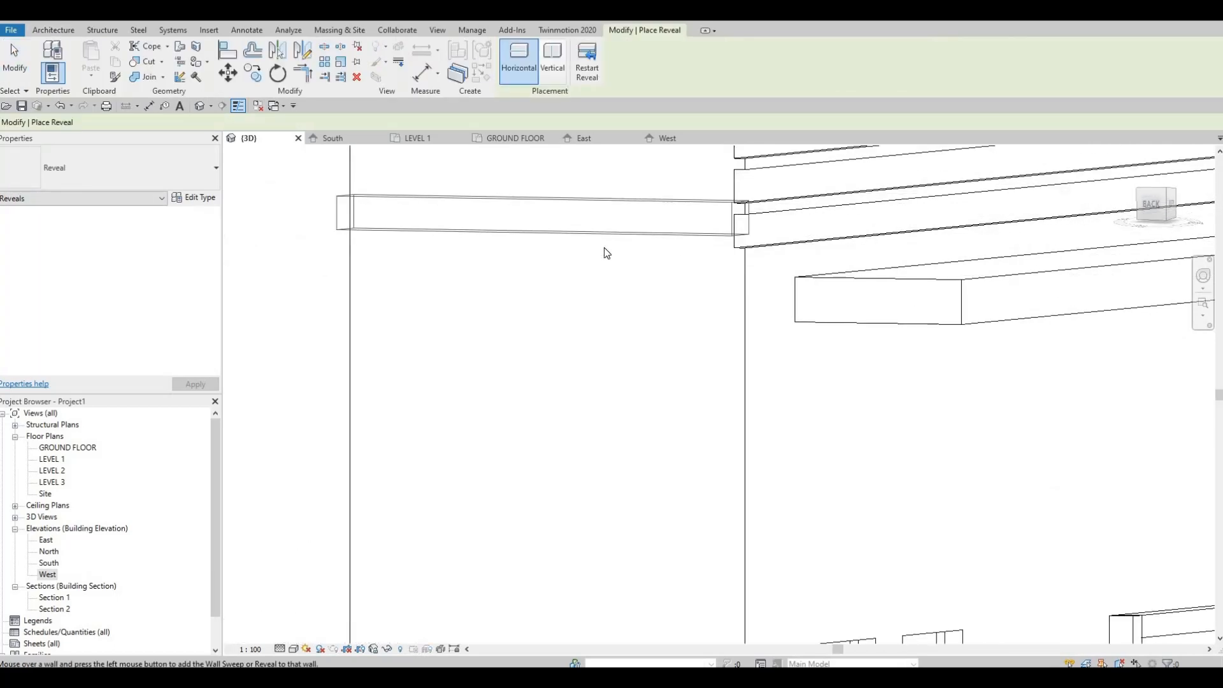
pyautogui.click(590, 248)
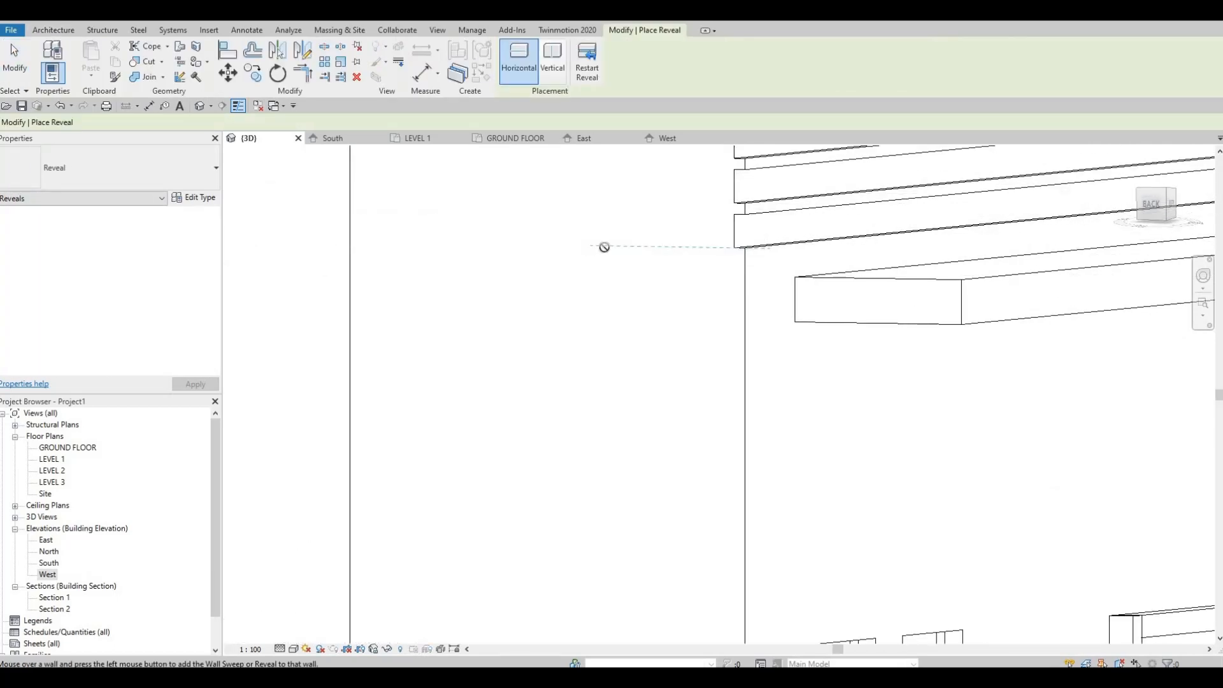
pyautogui.press('Escape')
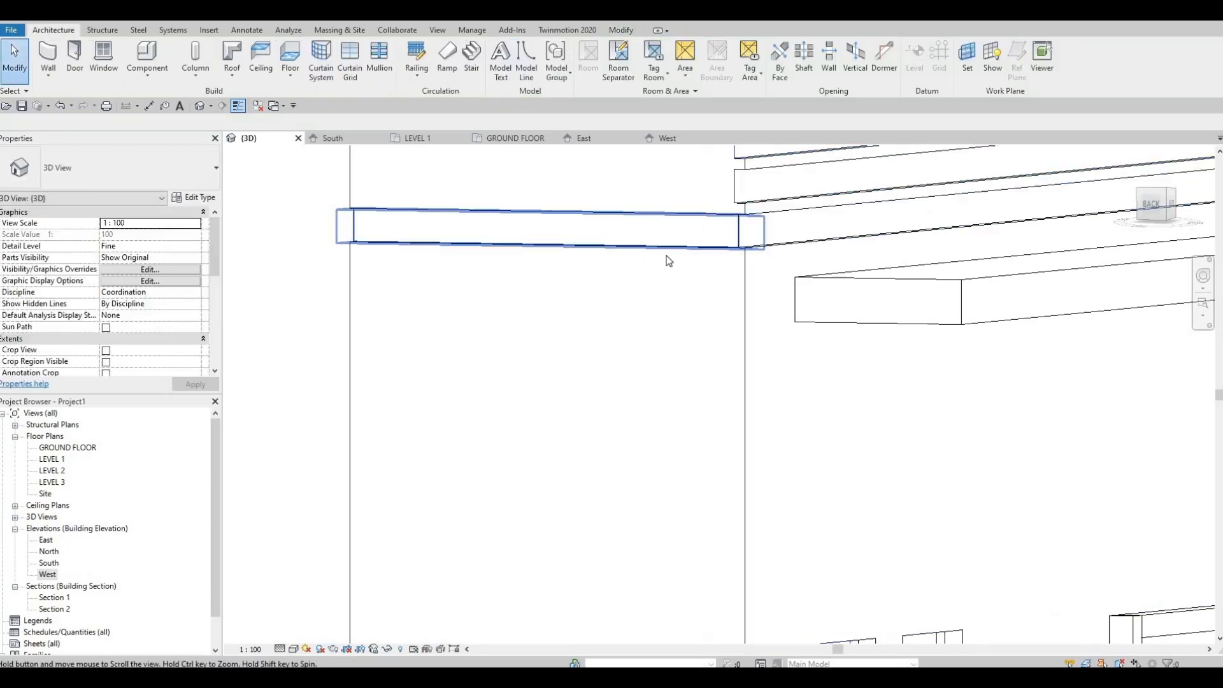
# Copy the return wall's reveal upward from its corner endpoint twice, matching the side wall's next two grooves.
pyautogui.moveTo(667, 256); pyautogui.dragTo(658, 300, button='middle')
pyautogui.click(665, 254)
pyautogui.click(592, 353)
pyautogui.keyDown('shift'); pyautogui.moveTo(564, 408); pyautogui.dragTo(620, 255, button='middle'); pyautogui.keyUp('shift')
pyautogui.click(620, 251)
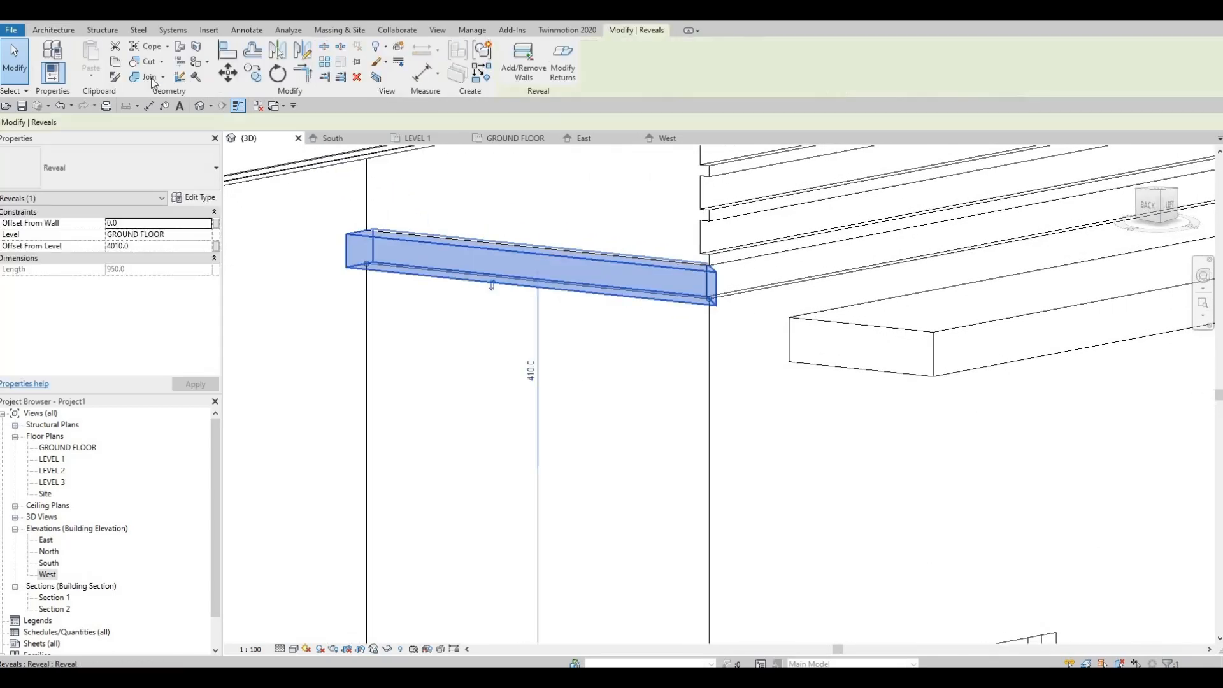
pyautogui.click(245, 75)
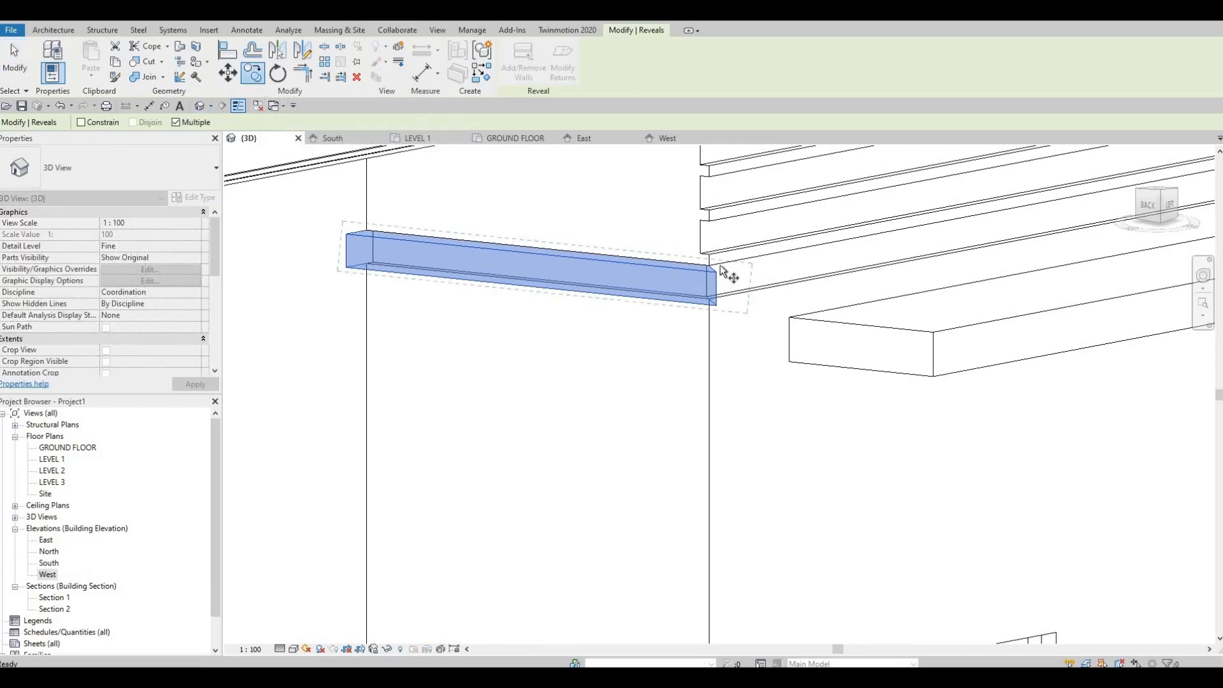
pyautogui.scroll(2, 701, 264)
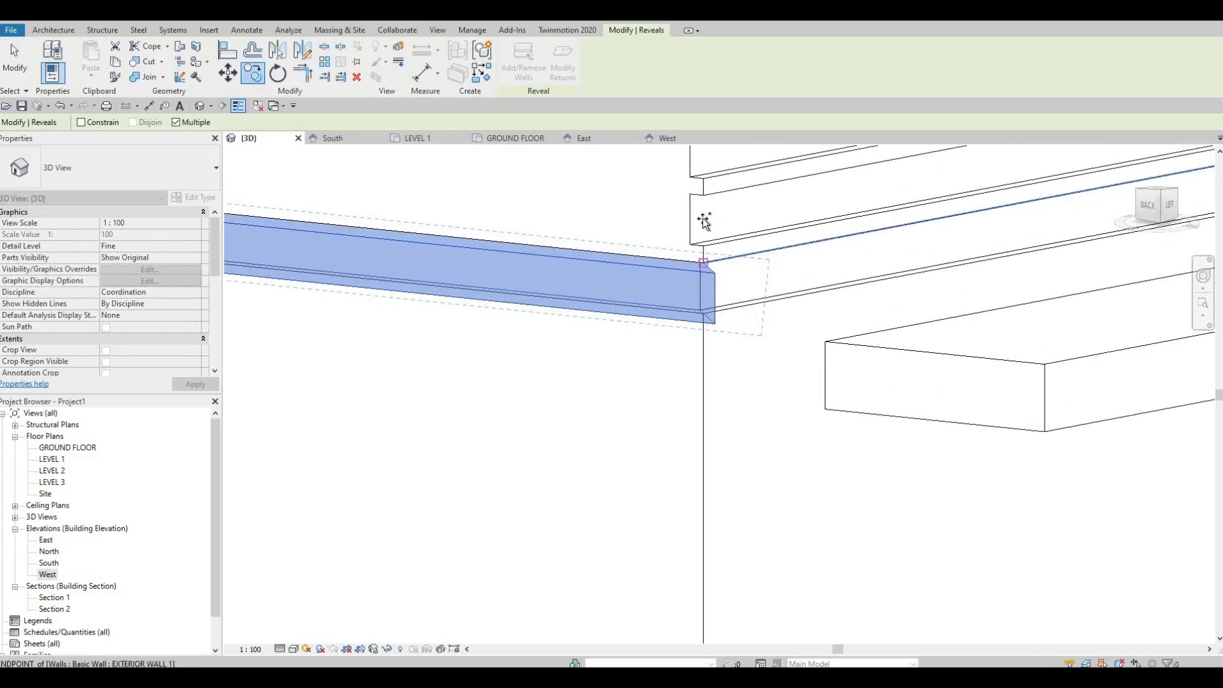
pyautogui.click(703, 263)
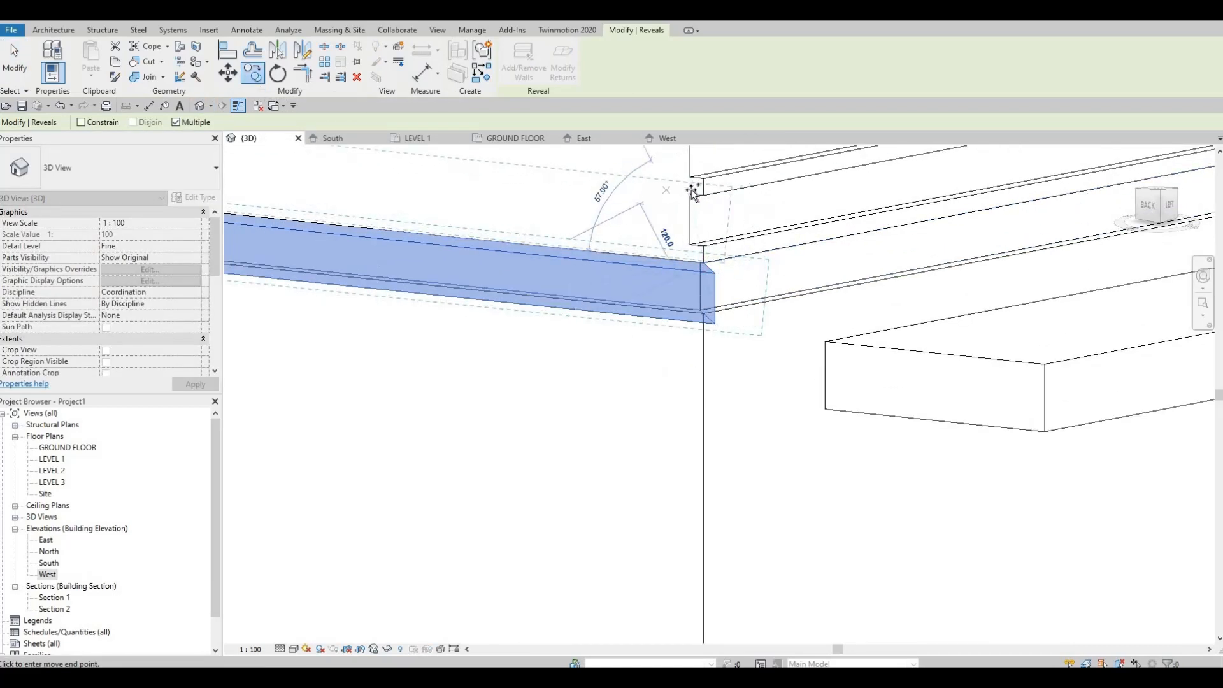
pyautogui.scroll(-1, 692, 191)
pyautogui.scroll(-1, 656, 229)
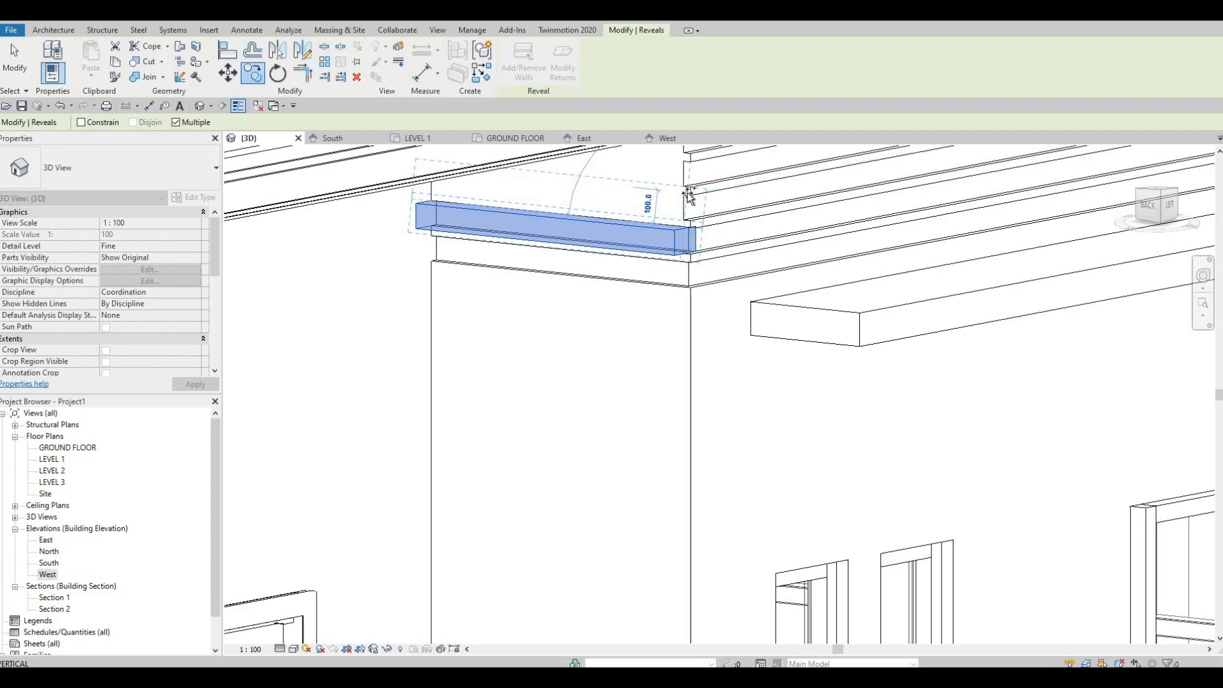
pyautogui.scroll(2, 689, 195)
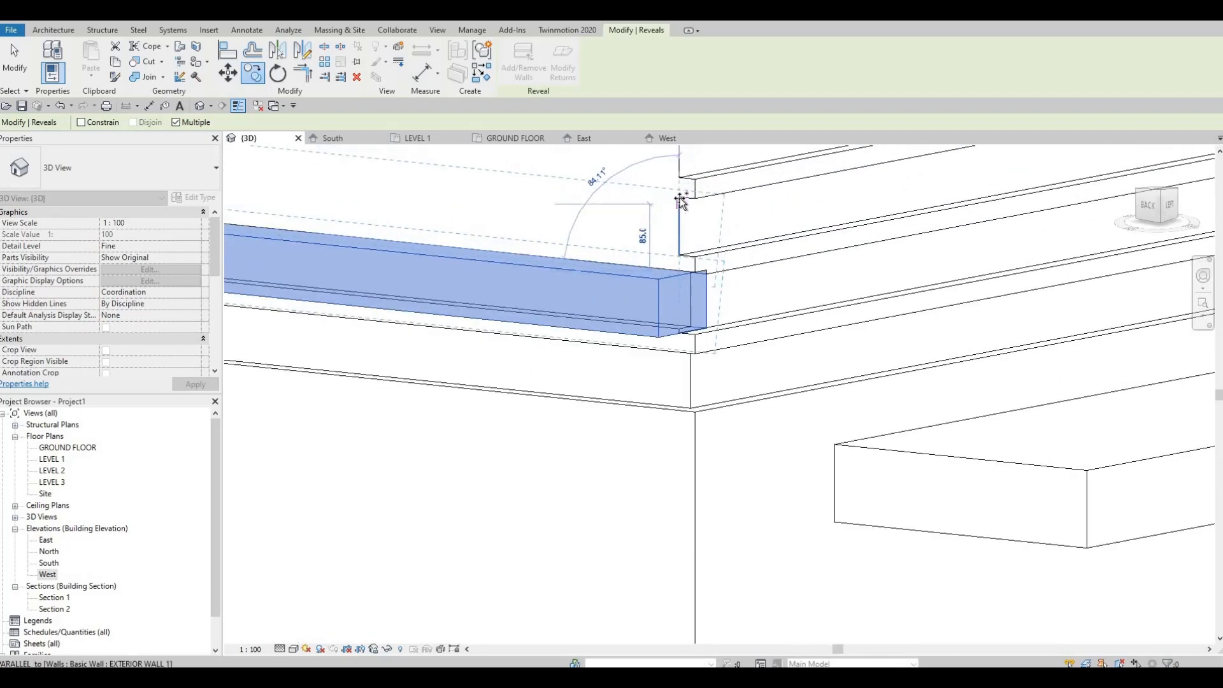
pyautogui.click(679, 195)
# Continue copying the reveal up the return wall, snapping to the corner points of the side wall's higher grooves.
pyautogui.moveTo(666, 253); pyautogui.dragTo(654, 420, button='middle')
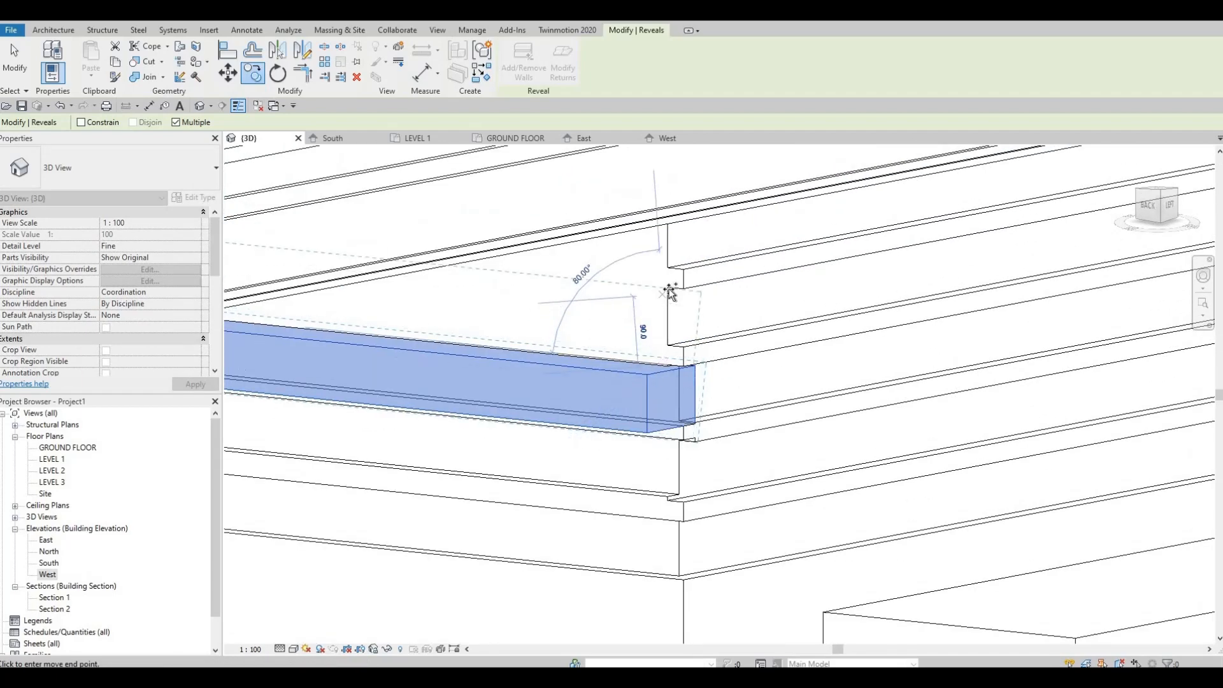
pyautogui.keyDown('shift'); pyautogui.moveTo(657, 328); pyautogui.dragTo(680, 176, button='middle'); pyautogui.keyUp('shift')
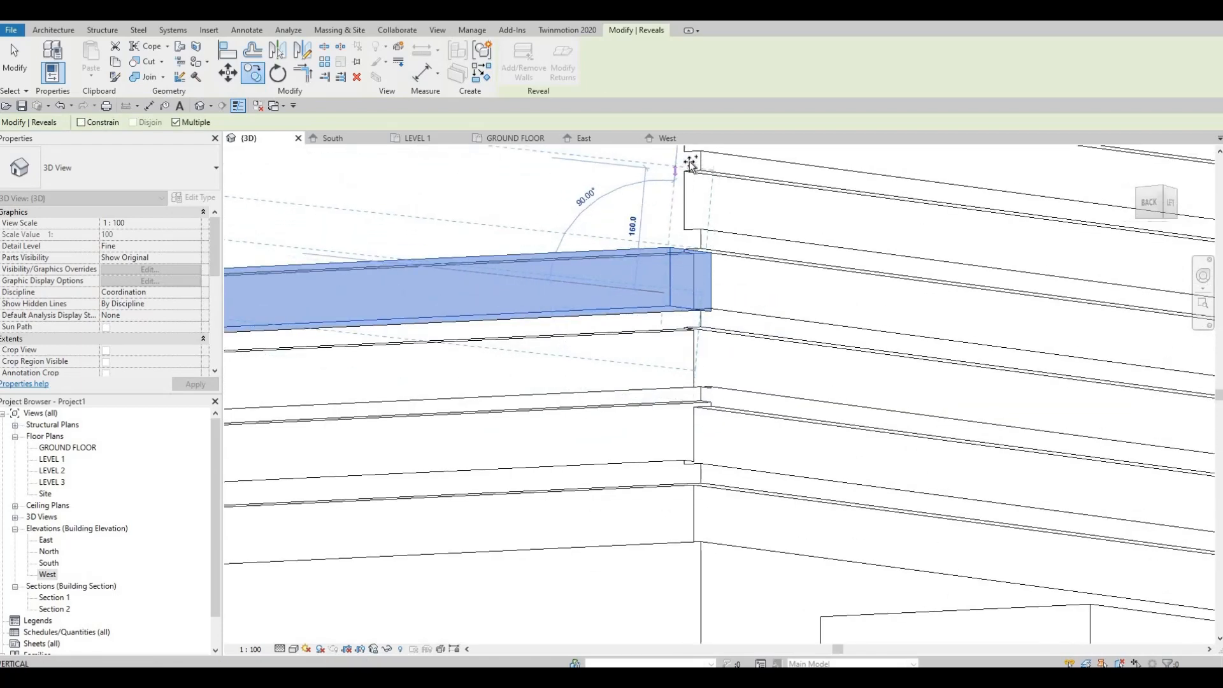
pyautogui.scroll(2, 678, 189)
pyautogui.scroll(2, 679, 189)
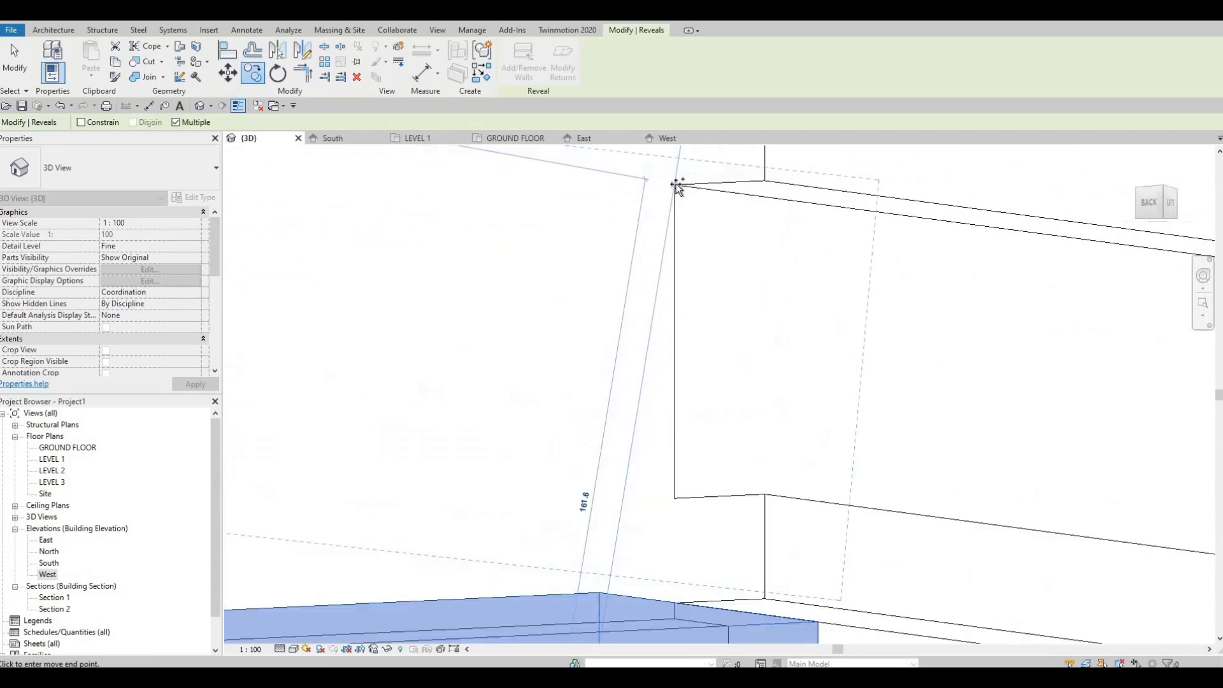
pyautogui.scroll(2, 677, 189)
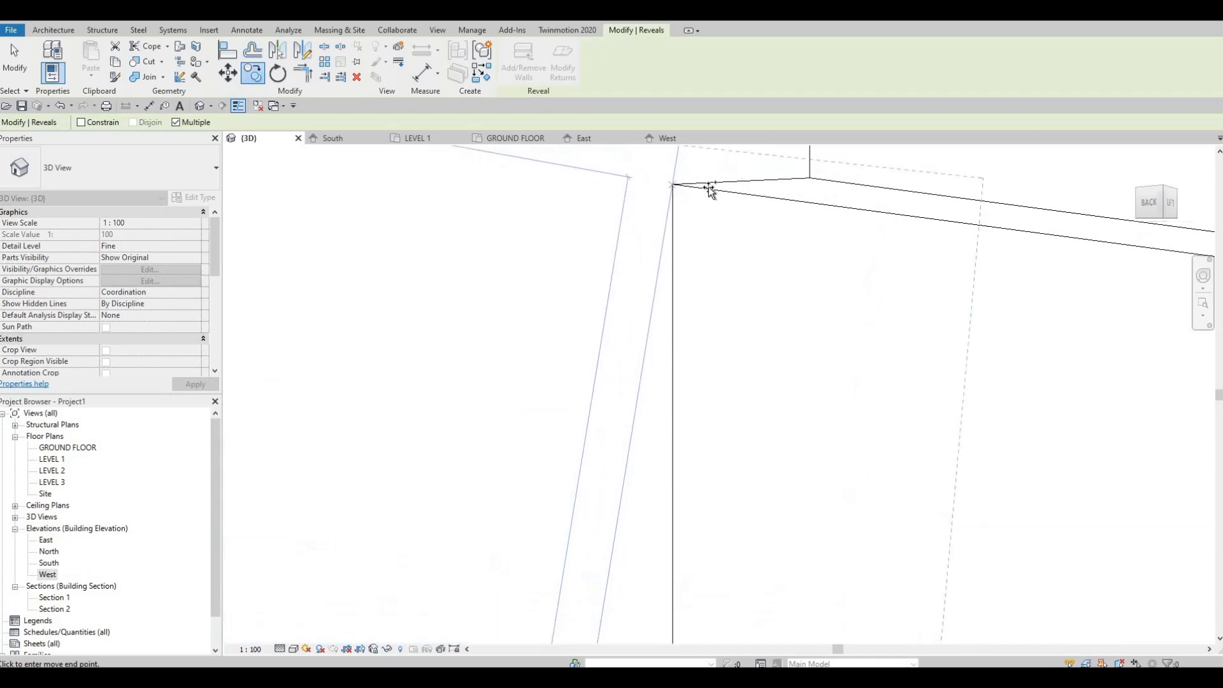
pyautogui.click(673, 190)
pyautogui.scroll(-2, 673, 191)
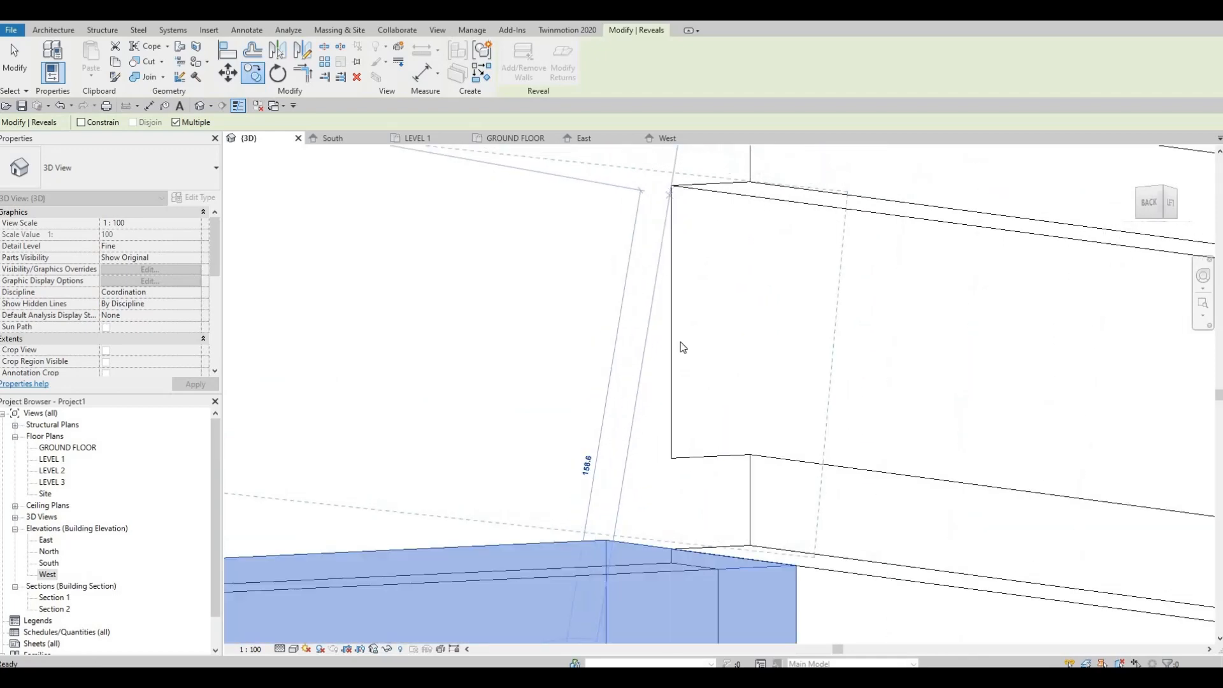
pyautogui.press('Escape')
pyautogui.press('Escape')
pyautogui.keyDown('shift'); pyautogui.moveTo(702, 547); pyautogui.dragTo(774, 371, button='middle'); pyautogui.keyUp('shift')
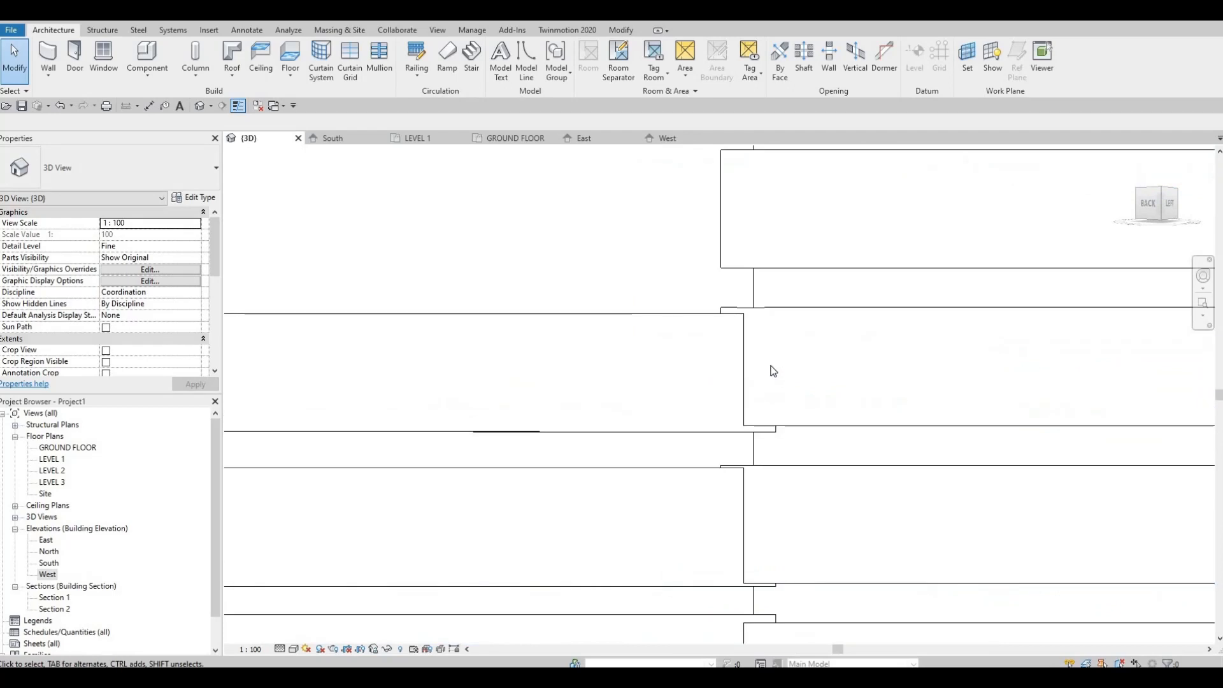
pyautogui.keyDown('shift'); pyautogui.moveTo(771, 452); pyautogui.dragTo(767, 485, button='middle'); pyautogui.keyUp('shift')
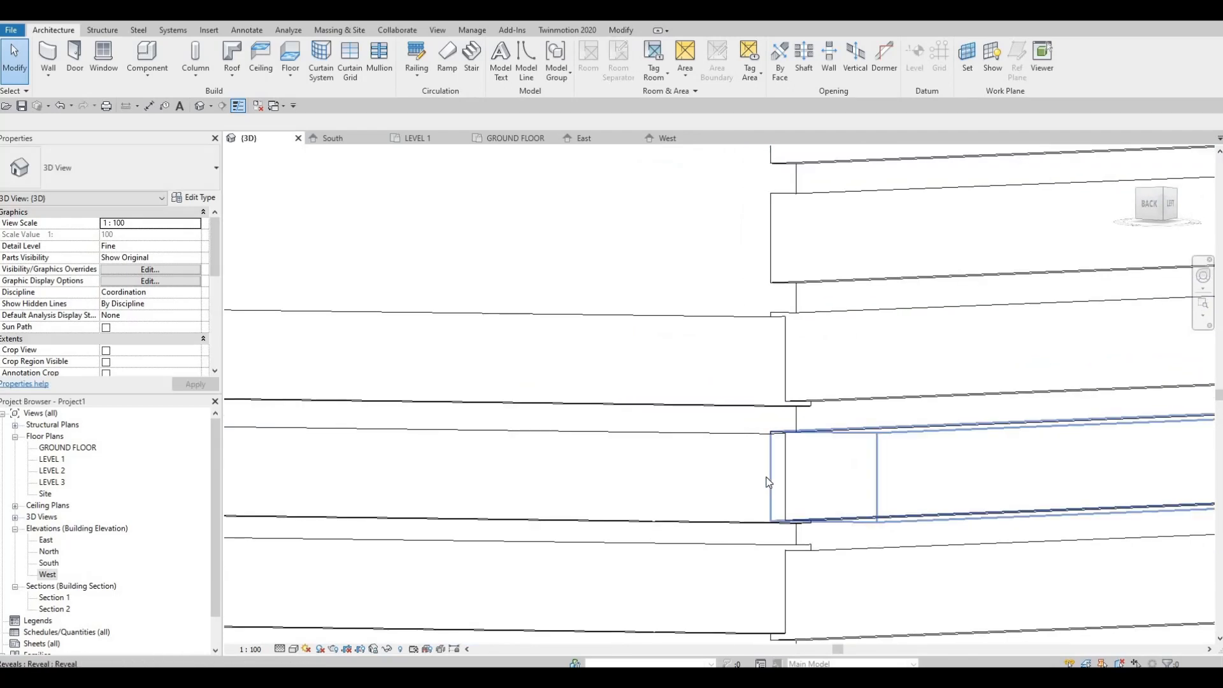
pyautogui.click(782, 435)
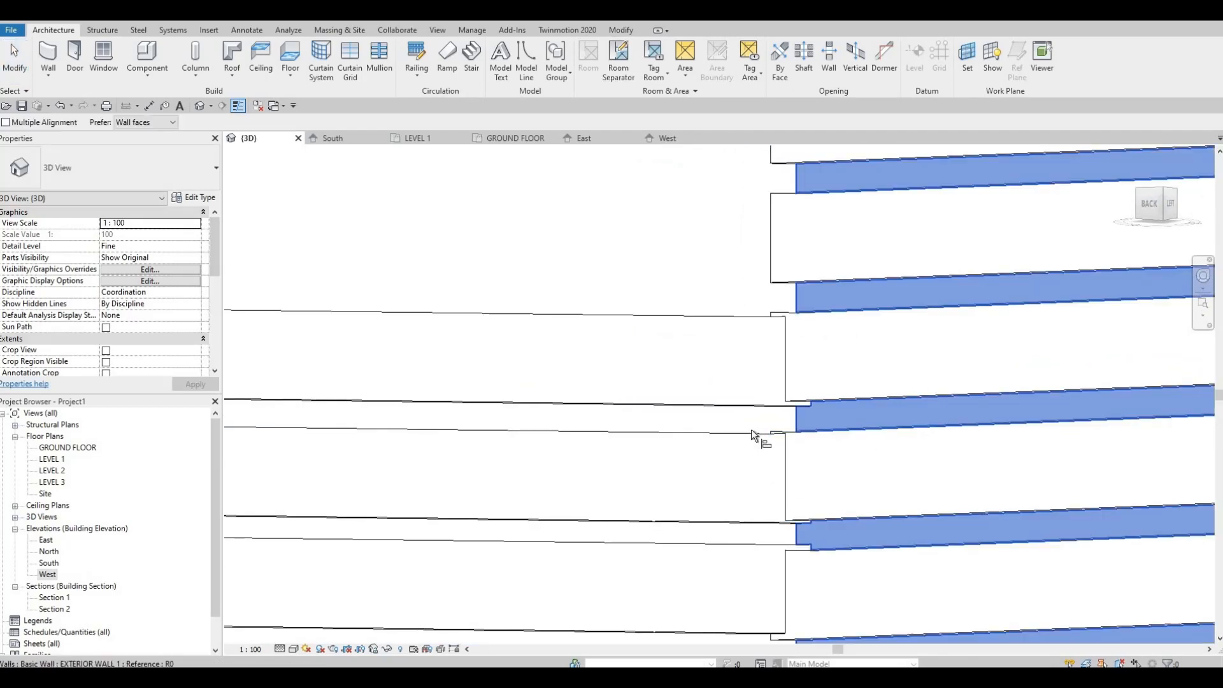
pyautogui.press('Escape')
pyautogui.press('Escape')
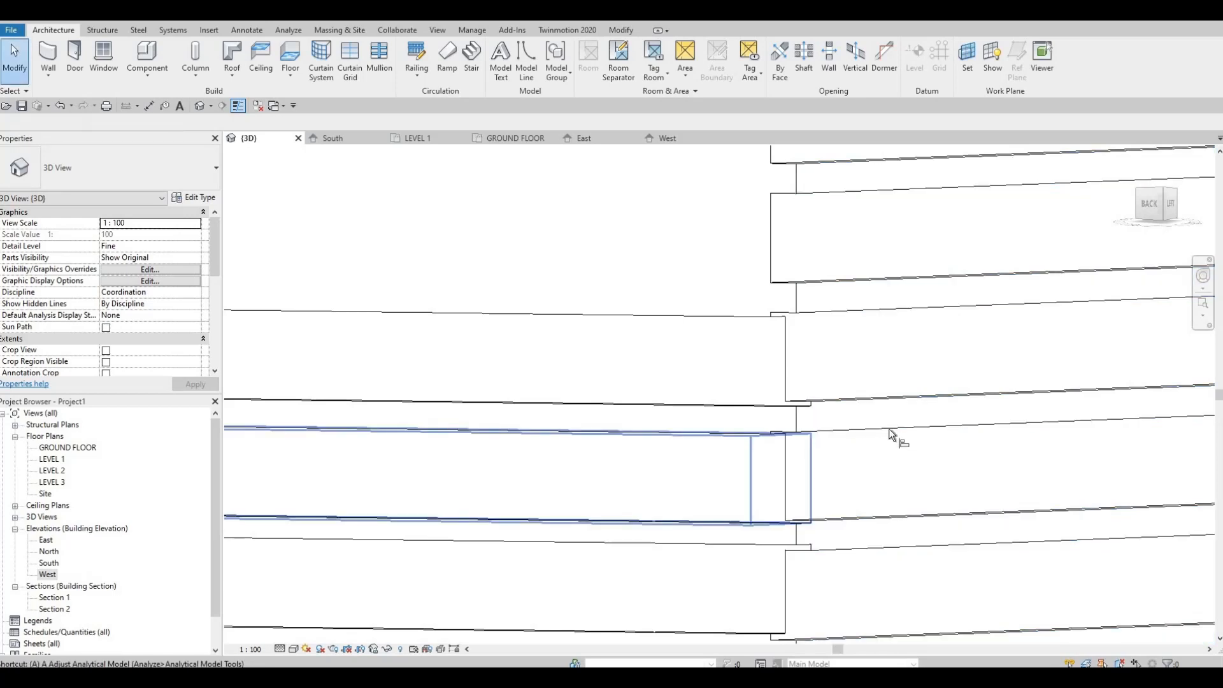
# Align two misaligned reveals on the return wall with the matching groove edges of the side wall.
pyautogui.press('l')
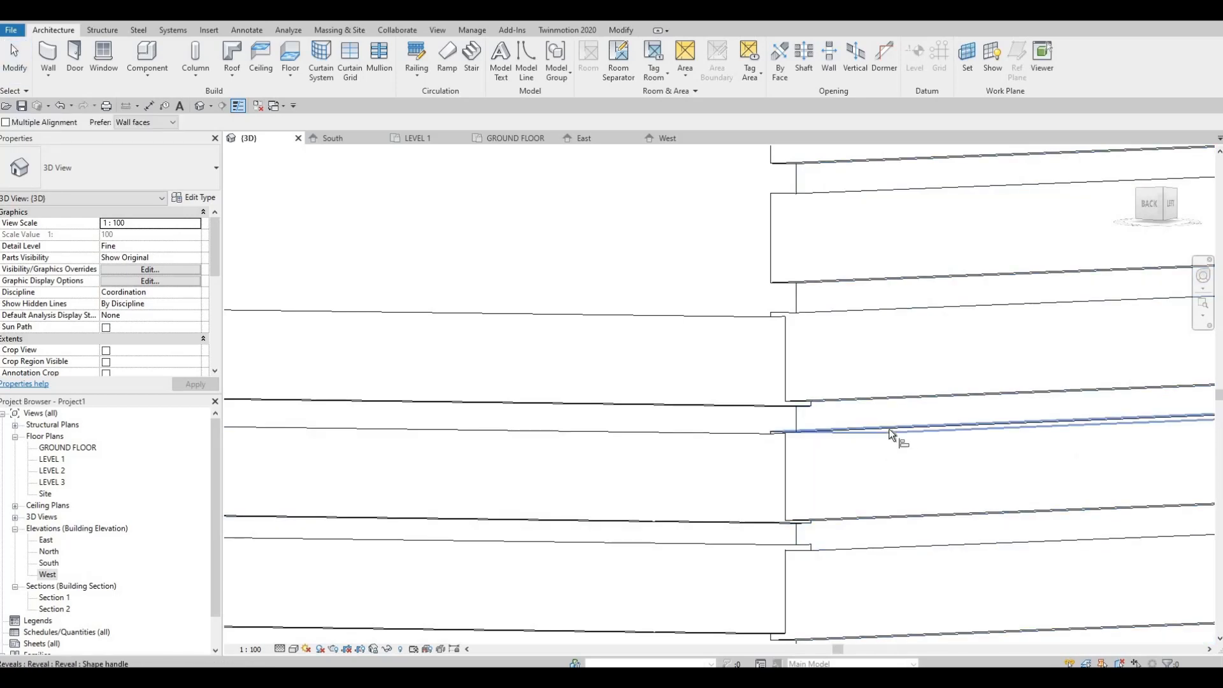
pyautogui.click(889, 433)
pyautogui.click(758, 433)
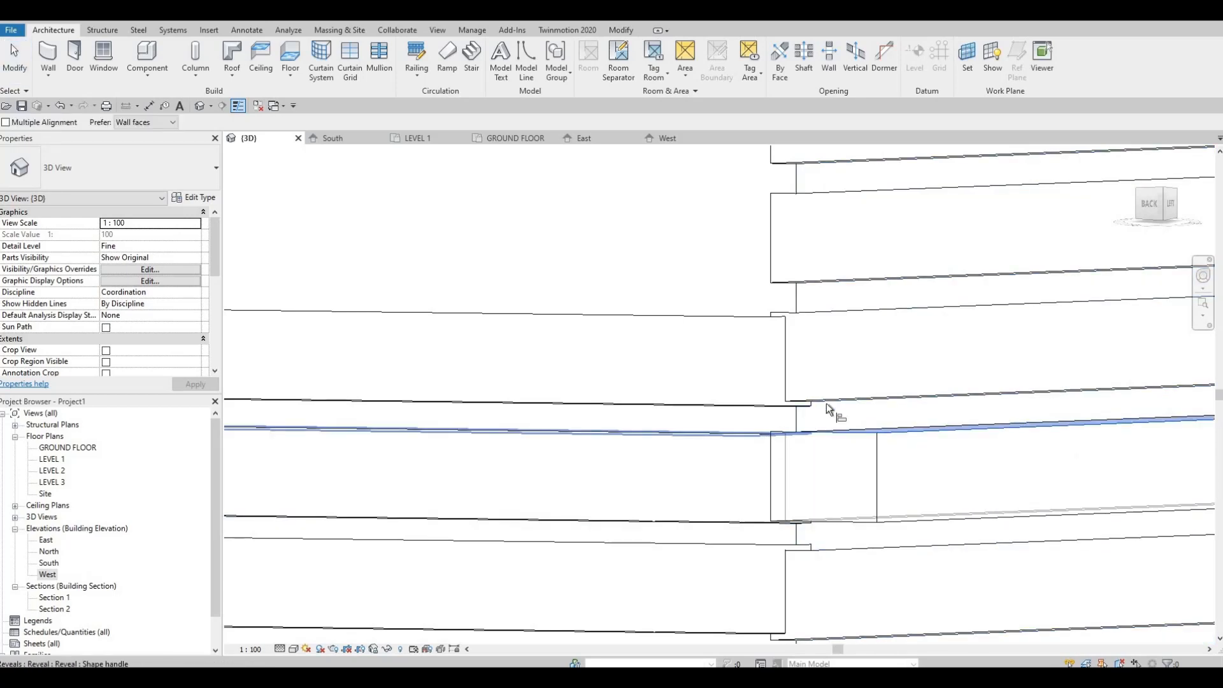
pyautogui.click(872, 308)
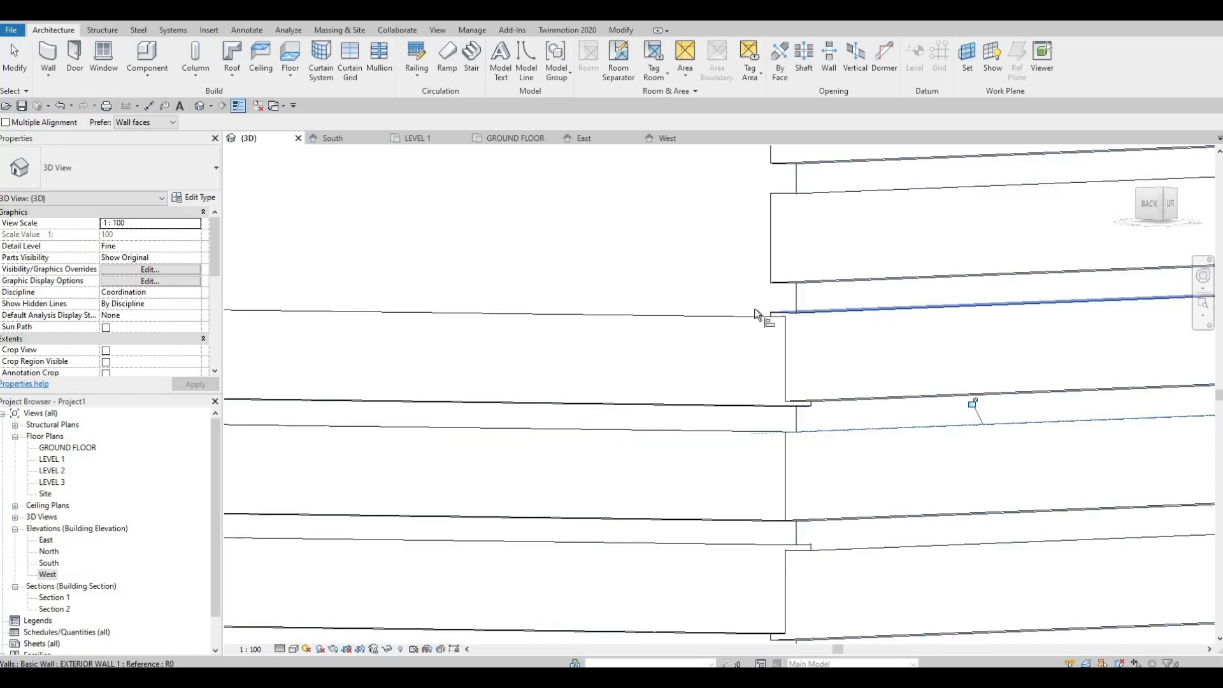
pyautogui.click(724, 319)
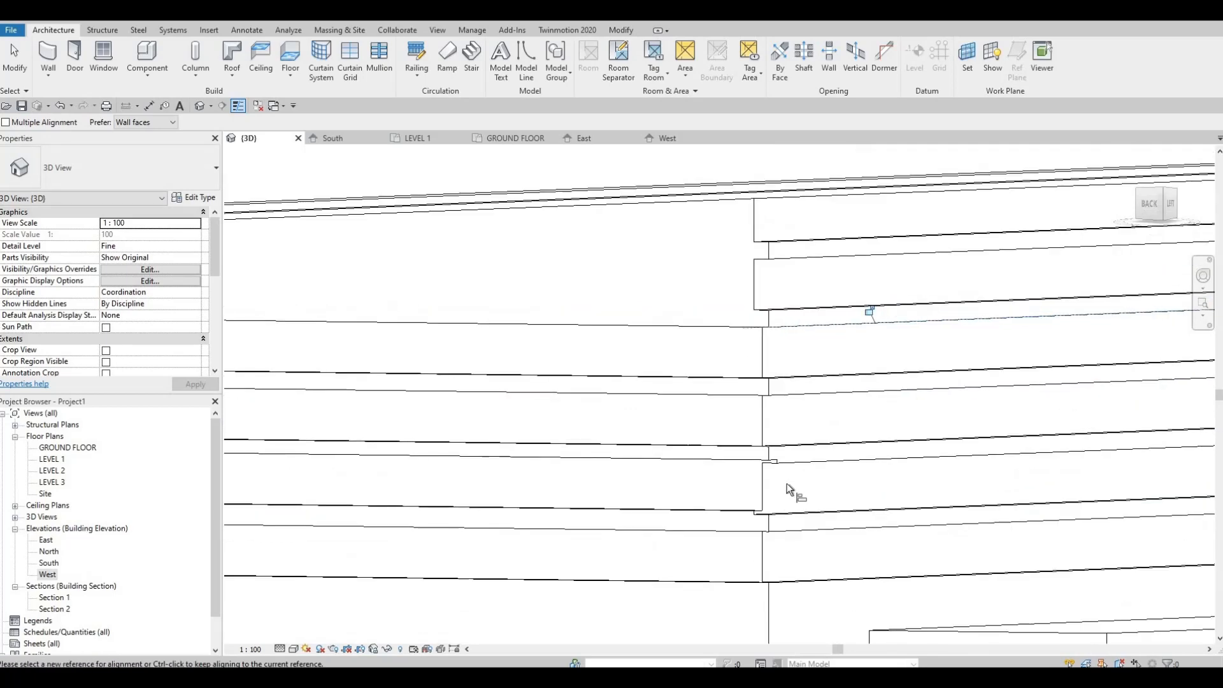
# Align the remaining offset reveal lower on the return wall with the side wall's groove at the corner.
pyautogui.scroll(4, 789, 489)
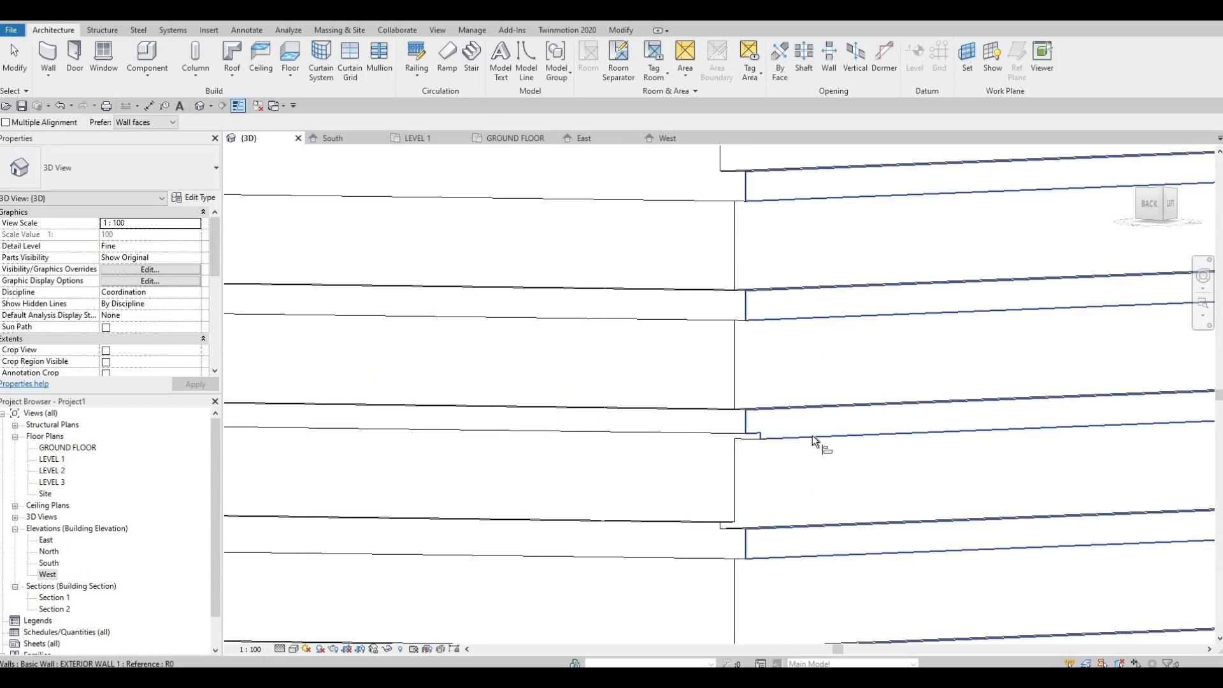
pyautogui.click(812, 439)
pyautogui.click(667, 438)
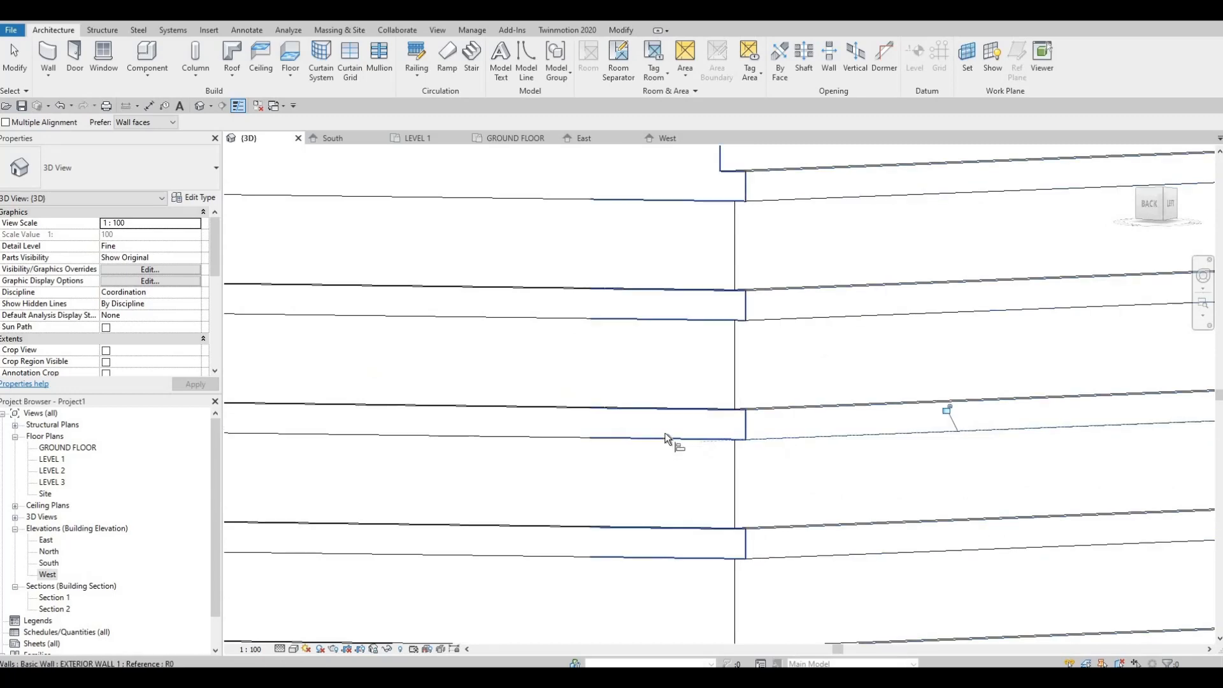
pyautogui.scroll(-5, 676, 446)
pyautogui.press('Escape')
pyautogui.press('Escape')
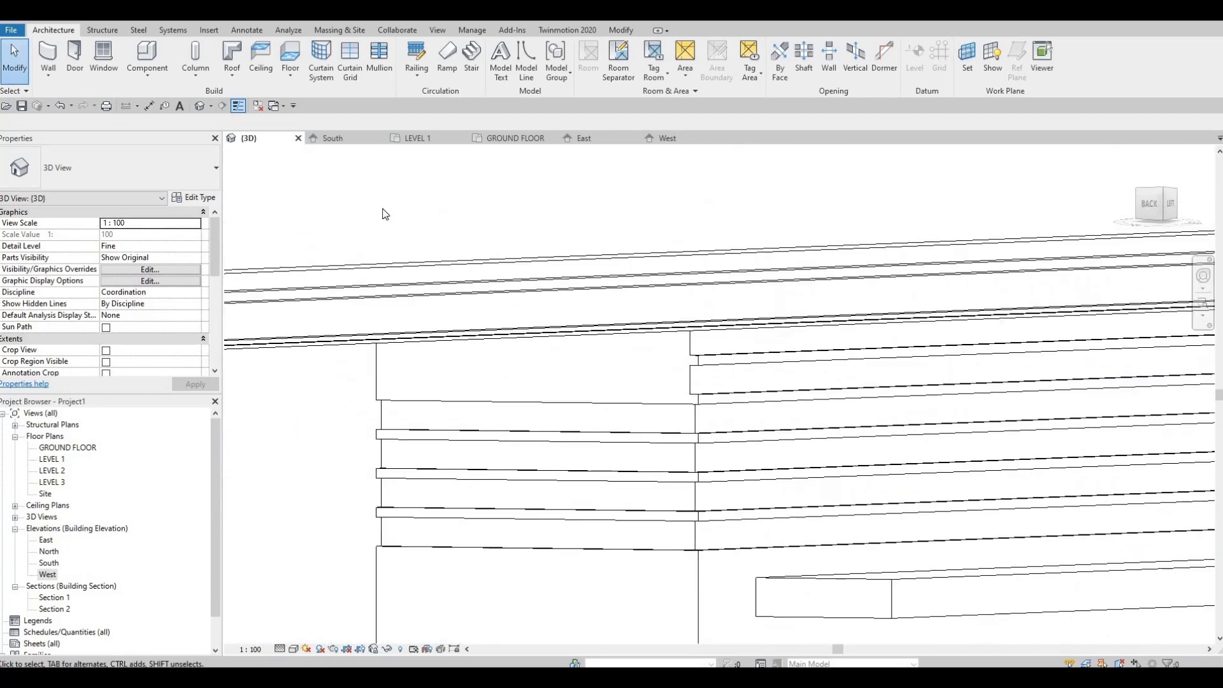
# Copy the return wall's top reveal vertically upward twice, 100 mm for the first copy, to match the side wall's two upper grooves.
pyautogui.scroll(2, 653, 374)
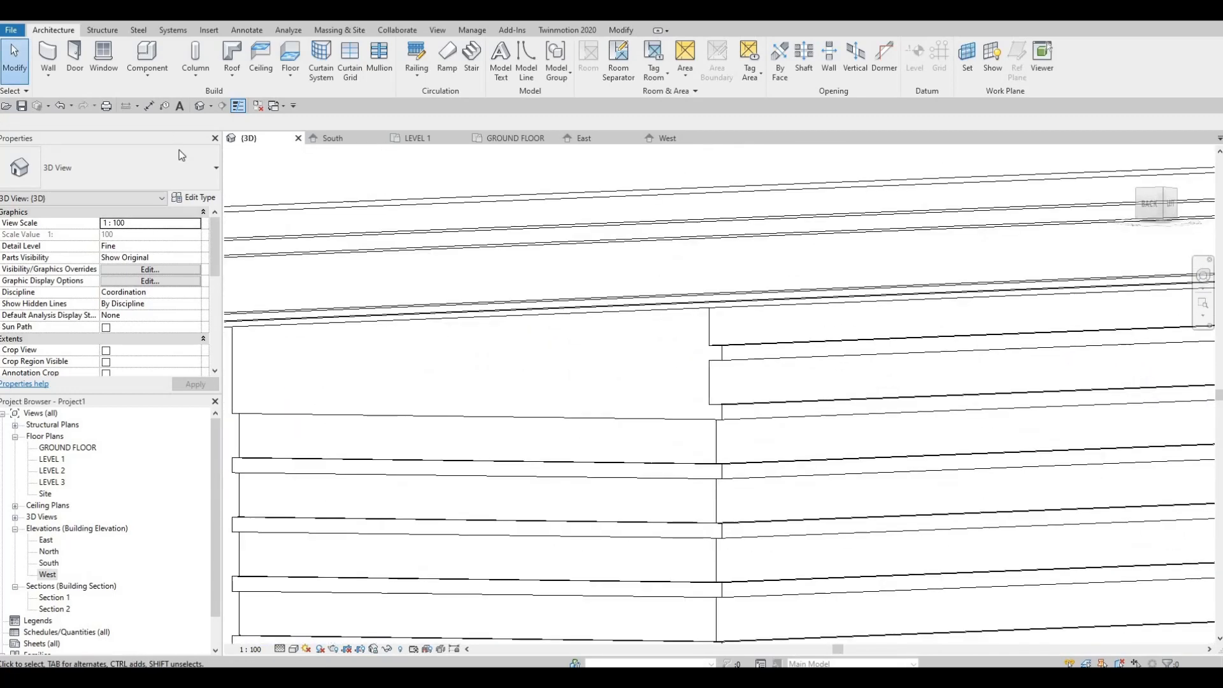
pyautogui.click(664, 421)
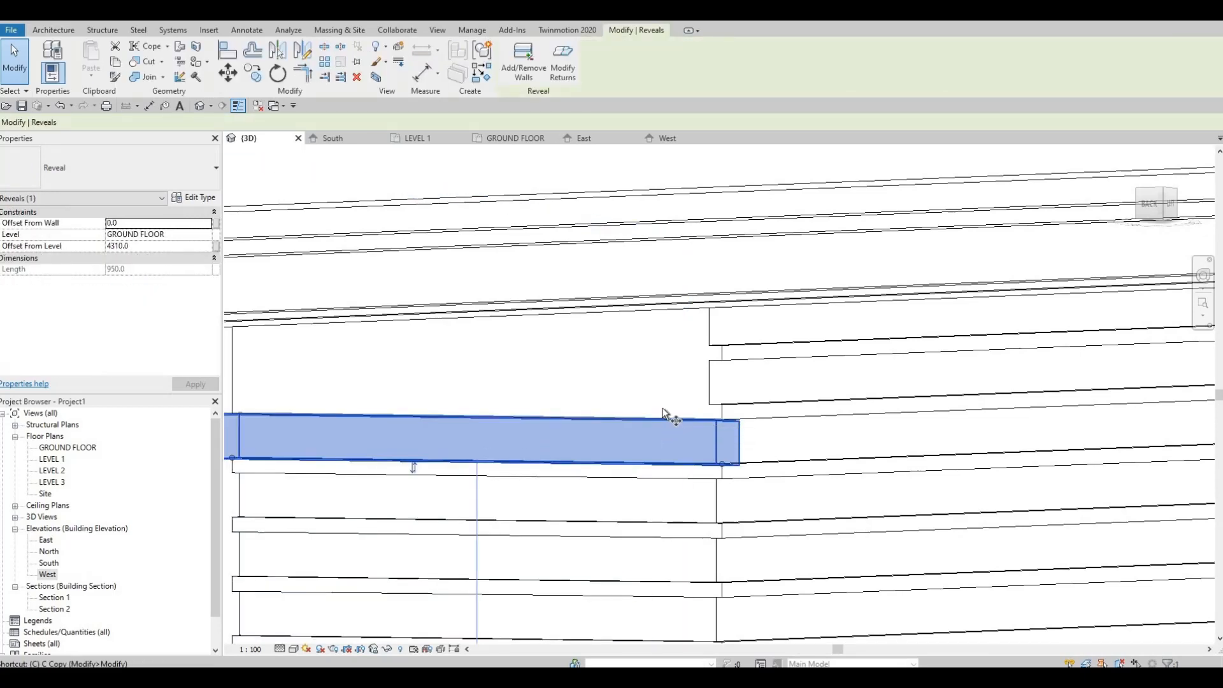
pyautogui.press('c')
pyautogui.scroll(3, 632, 395)
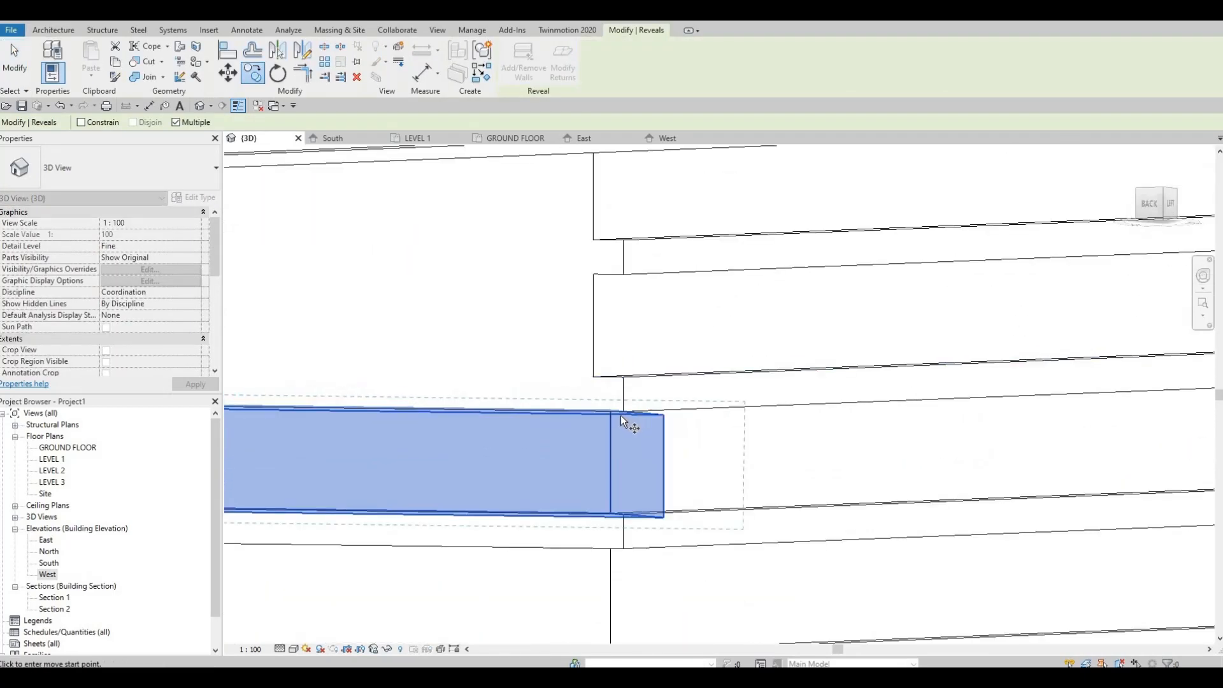
pyautogui.click(623, 415)
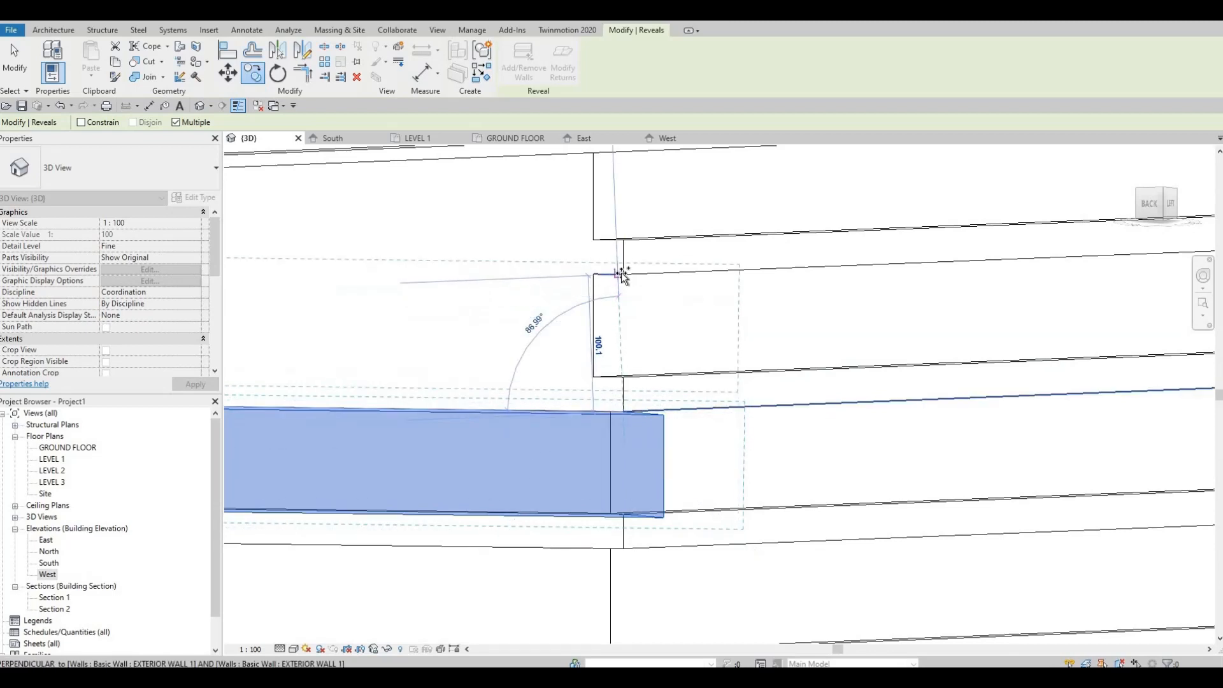
pyautogui.scroll(2, 622, 272)
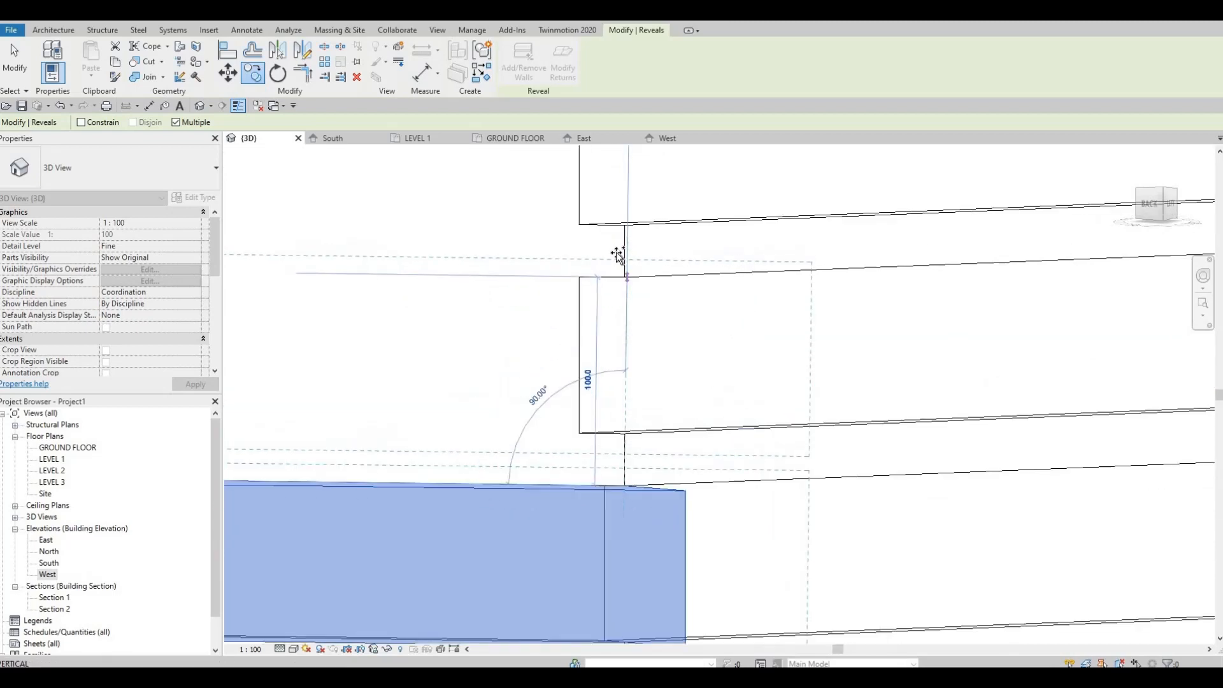
pyautogui.click(617, 253)
pyautogui.moveTo(608, 191); pyautogui.dragTo(622, 359, button='middle')
pyautogui.scroll(-1, 600, 333)
pyautogui.click(599, 258)
pyautogui.press('Escape')
pyautogui.press('Escape')
# Align the newly copied upper reveals on the return wall with the side wall's groove edges at the corner.
pyautogui.scroll(-2, 623, 376)
pyautogui.press('l')
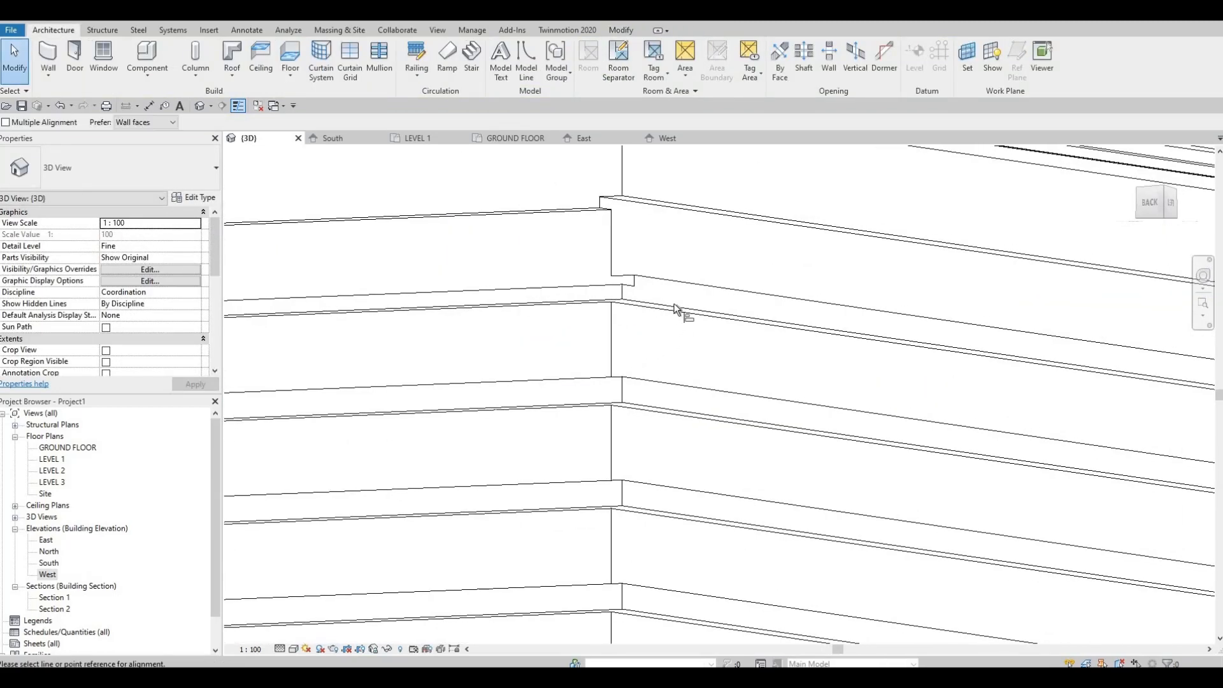
pyautogui.keyDown('shift'); pyautogui.moveTo(650, 437); pyautogui.dragTo(671, 285, button='middle'); pyautogui.keyUp('shift')
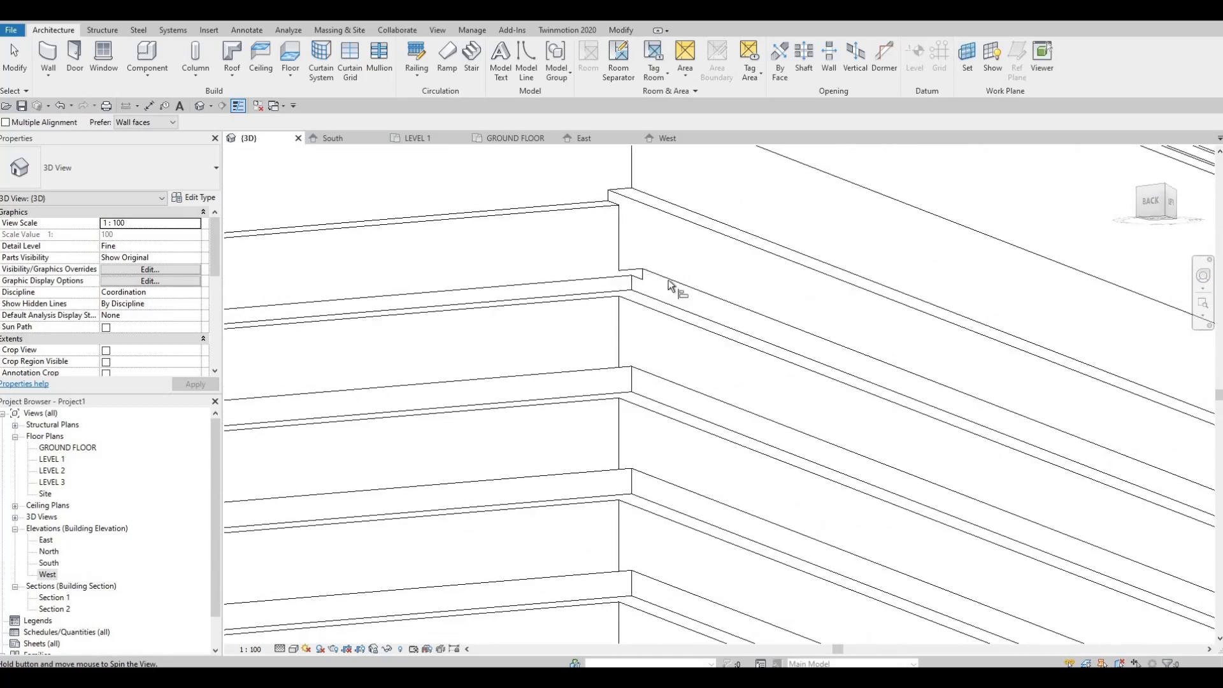
pyautogui.click(673, 216)
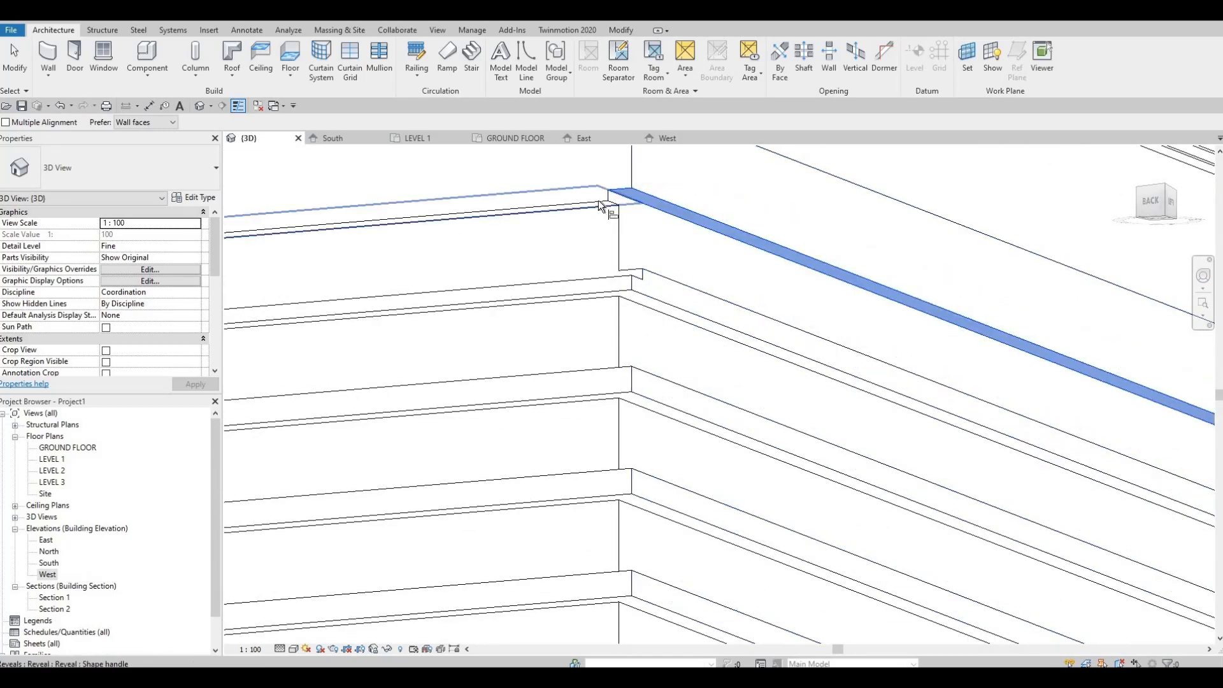
pyautogui.click(599, 210)
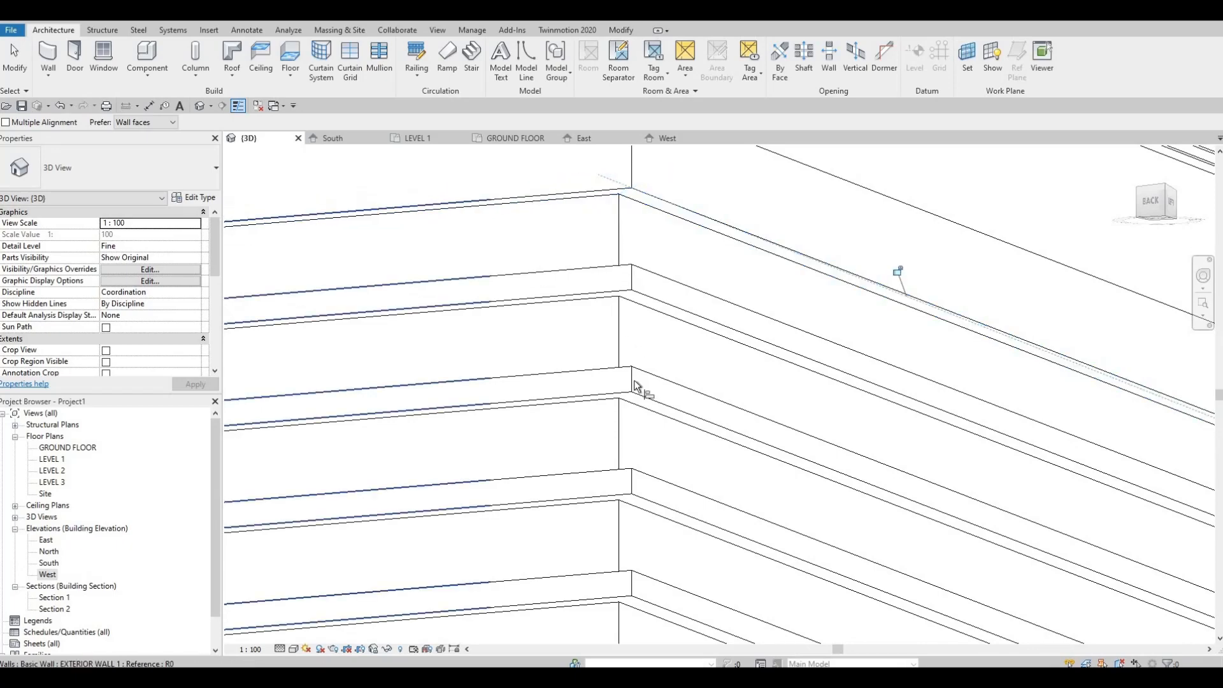
# Examine the house exterior from all sides in 3D, checking the grooved wall bands below the roof and the front terrace.
pyautogui.keyDown('shift'); pyautogui.moveTo(592, 479); pyautogui.dragTo(865, 351, button='middle'); pyautogui.keyUp('shift')
pyautogui.scroll(-3, 791, 339)
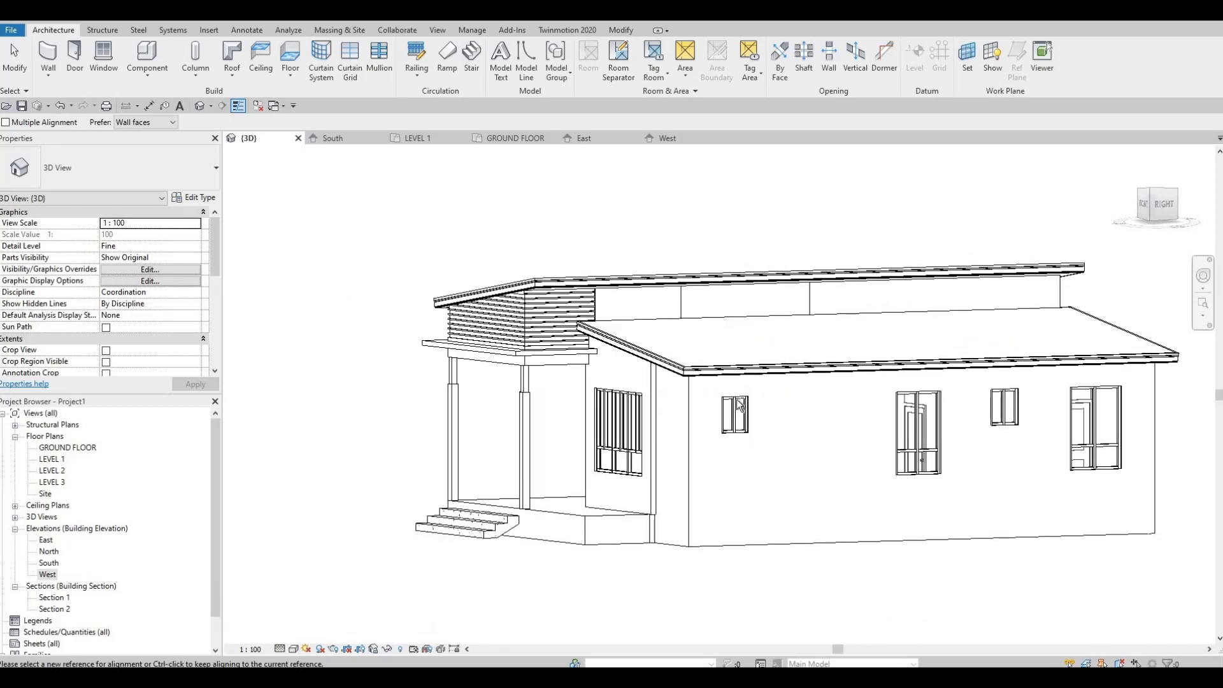
pyautogui.press('Escape')
pyautogui.keyDown('shift'); pyautogui.moveTo(851, 404); pyautogui.dragTo(432, 305, button='middle'); pyautogui.keyUp('shift')
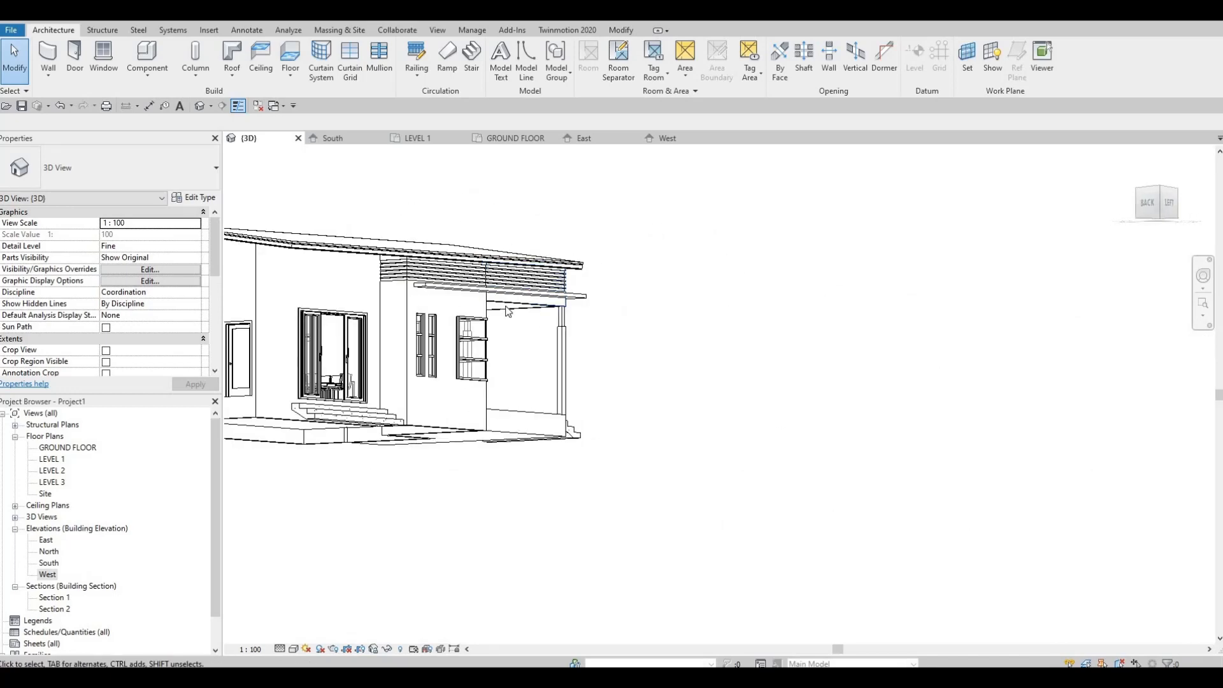
pyautogui.keyDown('shift'); pyautogui.moveTo(509, 310); pyautogui.dragTo(796, 223, button='middle'); pyautogui.keyUp('shift')
pyautogui.keyDown('shift'); pyautogui.moveTo(452, 294); pyautogui.dragTo(356, 227, button='middle'); pyautogui.keyUp('shift')
pyautogui.scroll(5, 468, 303)
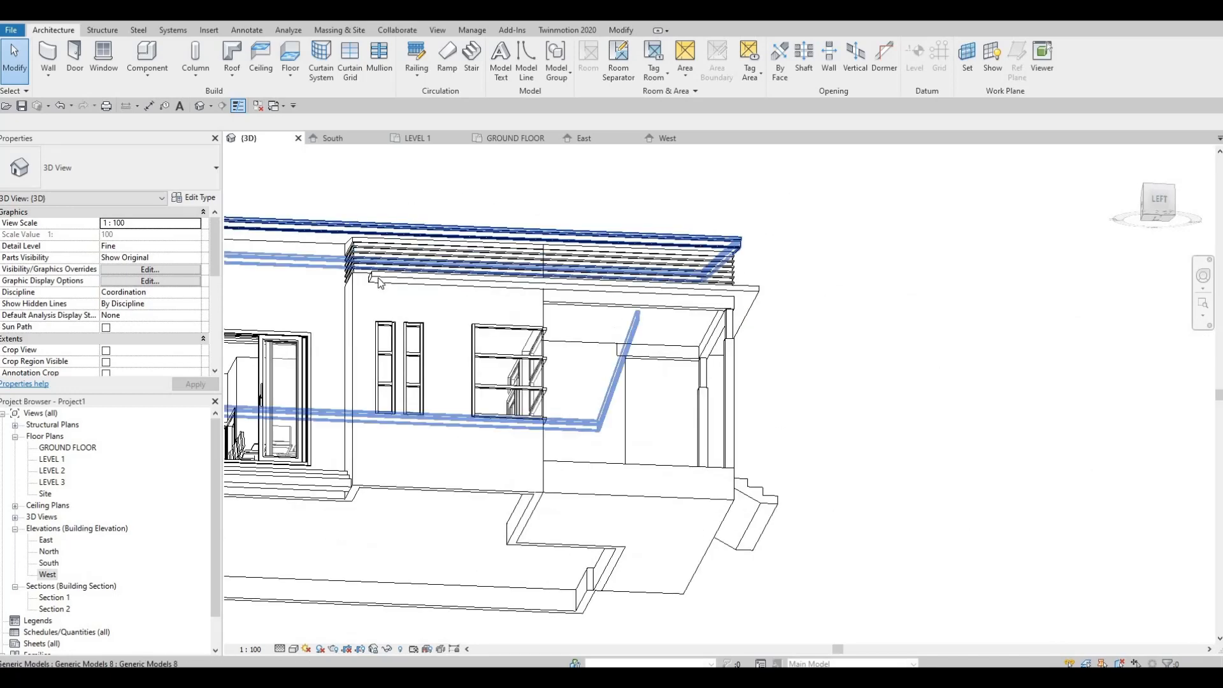
pyautogui.keyDown('shift'); pyautogui.moveTo(467, 303); pyautogui.dragTo(15, 381, button='middle'); pyautogui.keyUp('shift')
pyautogui.scroll(-4, 699, 316)
pyautogui.scroll(-6, 523, 445)
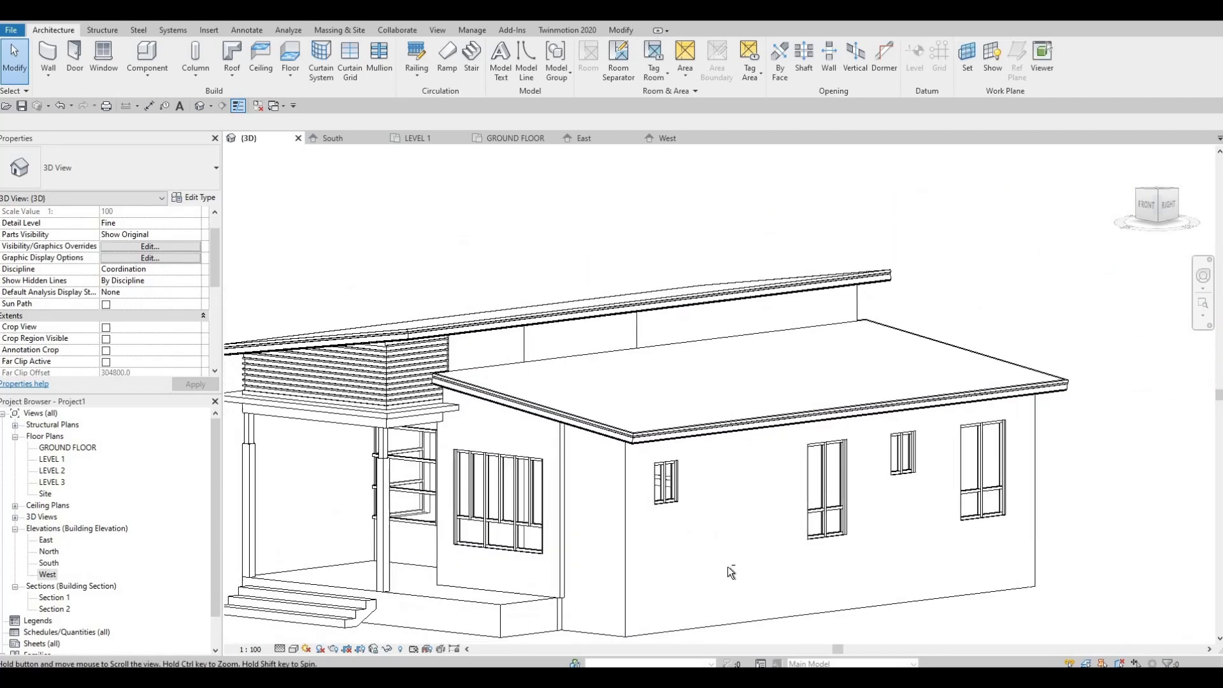
pyautogui.moveTo(61, 526); pyautogui.dragTo(32, 481, button='middle')
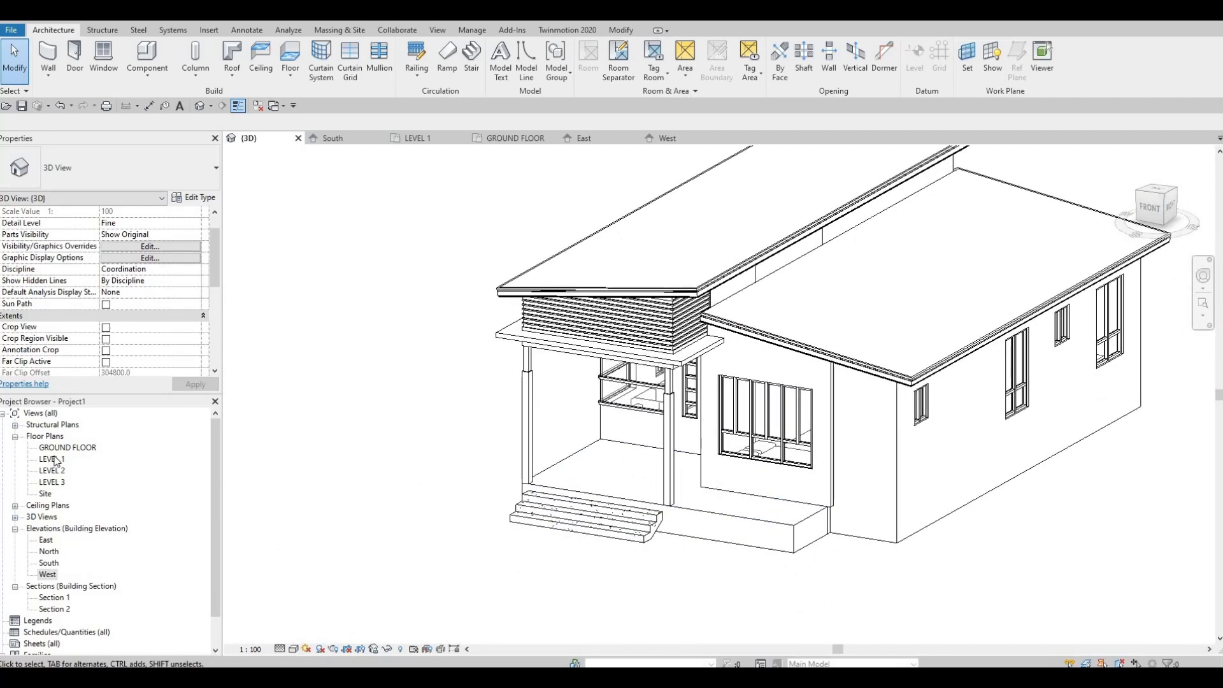
# Open the LEVEL 1 floor plan and start a railing path using the 900mm Rectangular railing type.
pyautogui.doubleClick(53, 459)
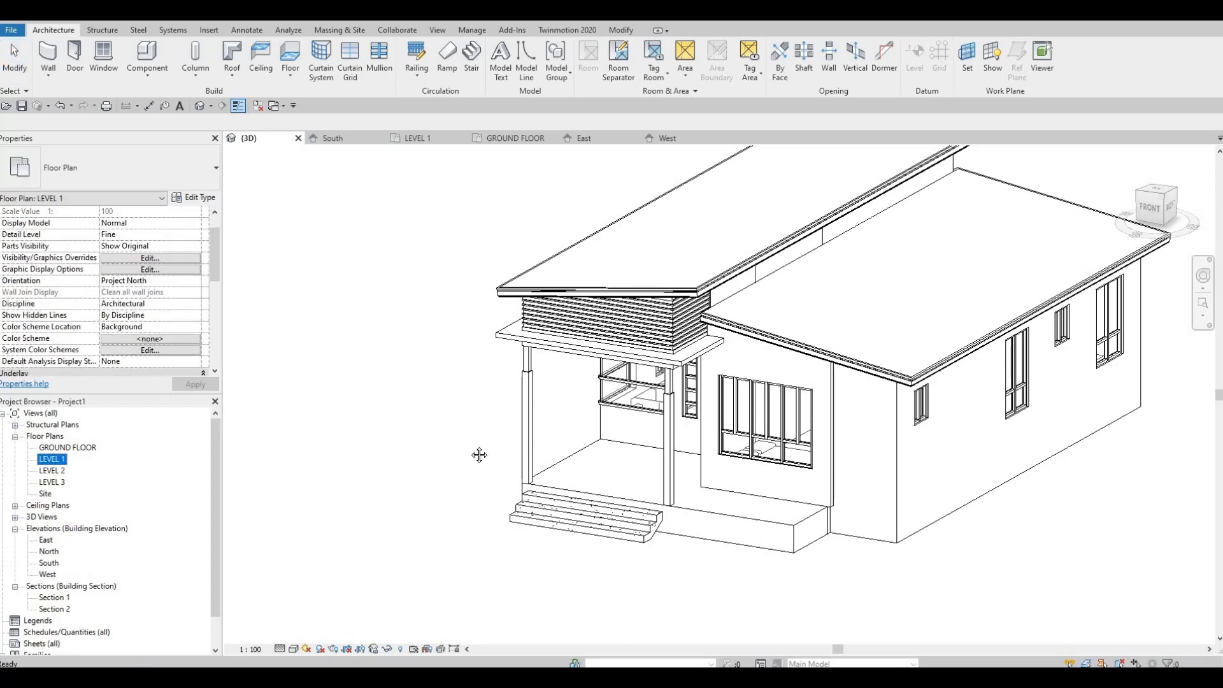
pyautogui.scroll(-3, 656, 548)
pyautogui.moveTo(718, 464); pyautogui.dragTo(662, 387, button='middle')
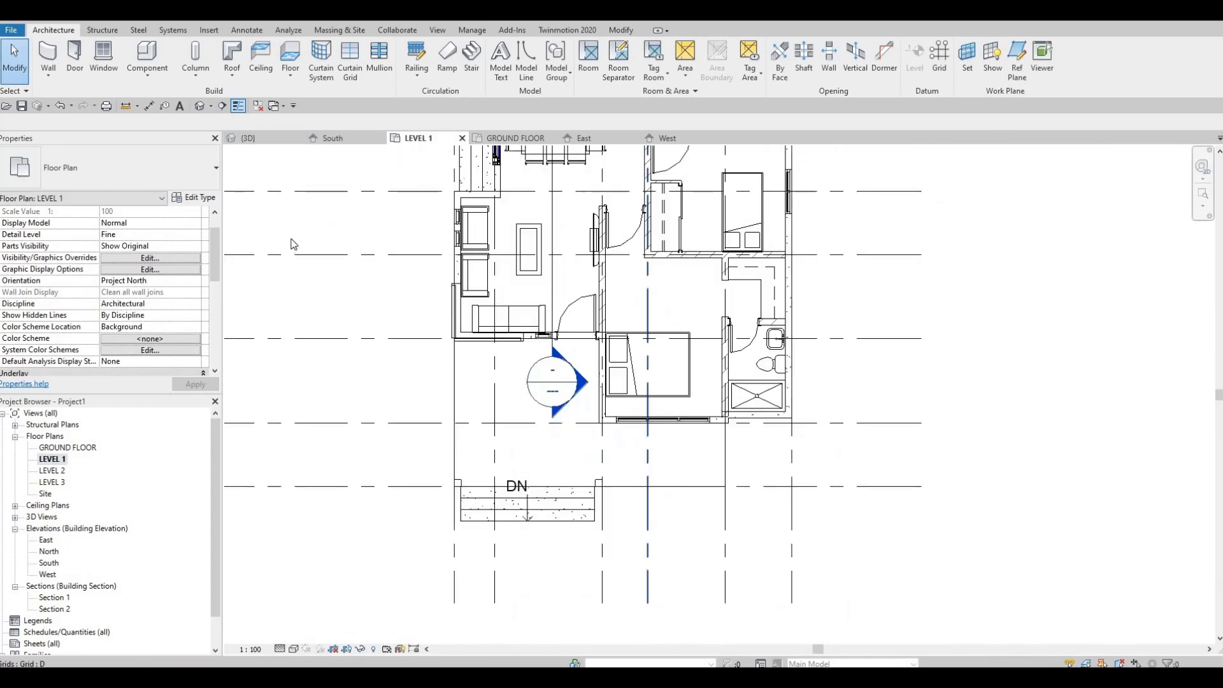
pyautogui.scroll(3, 706, 464)
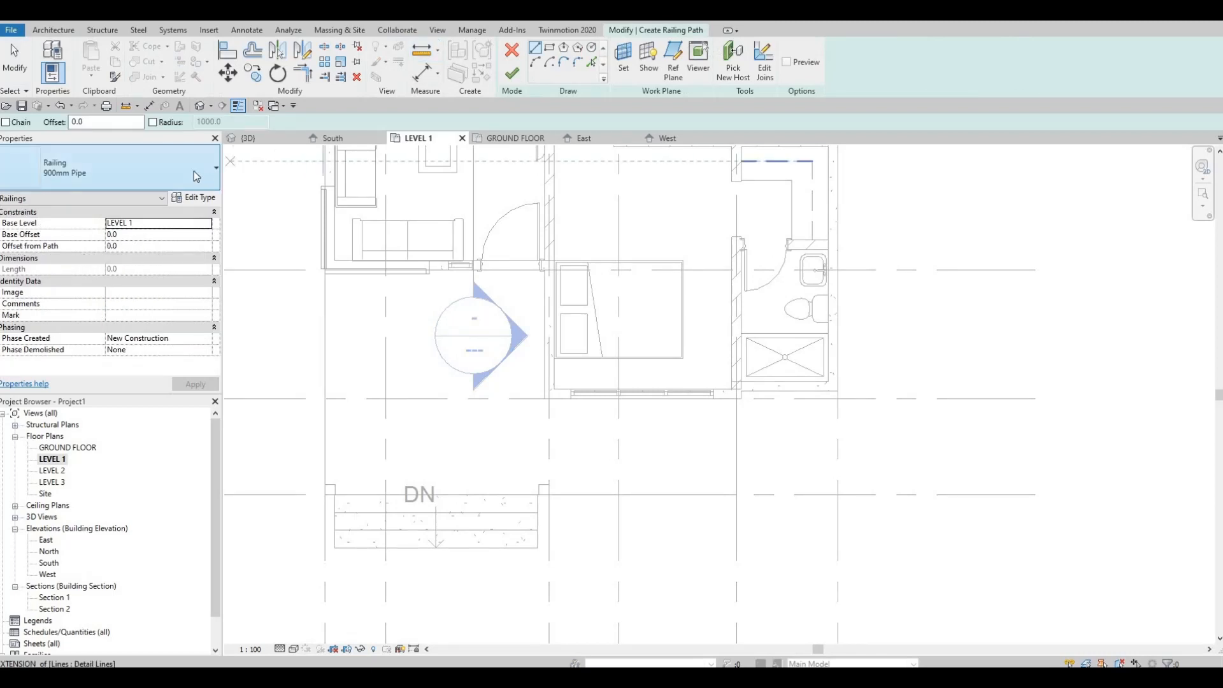
pyautogui.click(179, 171)
pyautogui.click(86, 247)
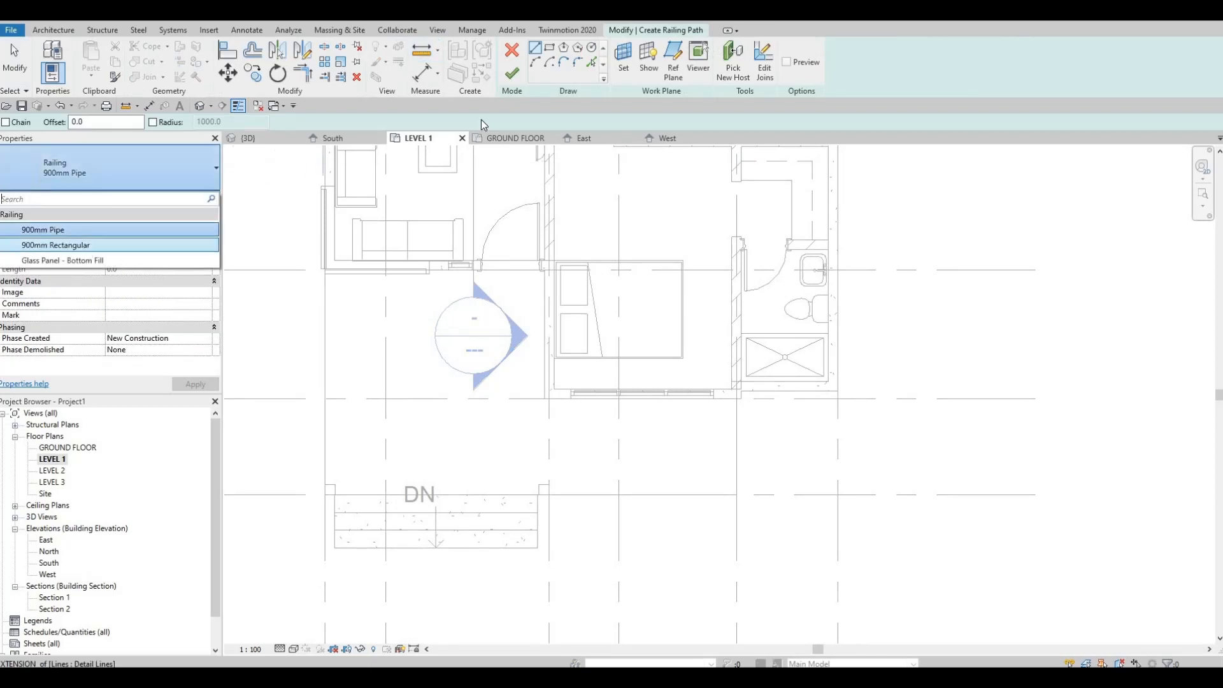
# Sketch an L-shaped railing path about 4265 mm long along the front bedroom terrace's outer edges up to the porch column, and finish the railing.
pyautogui.scroll(4, 719, 395)
pyautogui.click(727, 382)
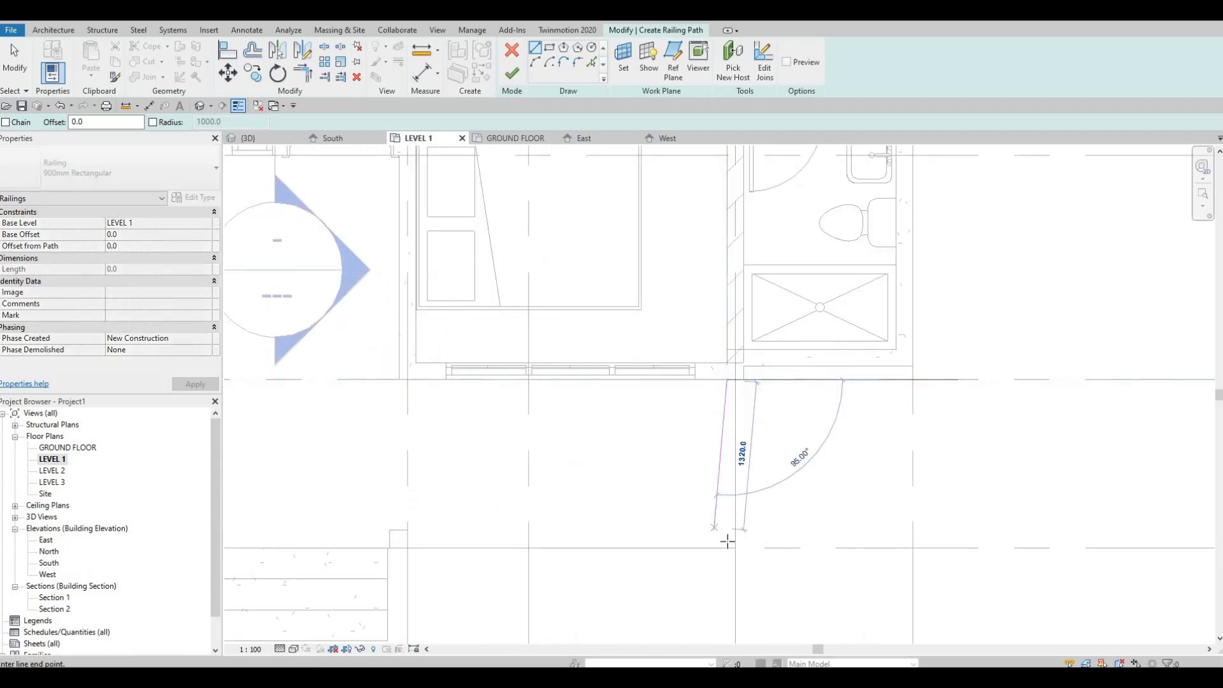
pyautogui.click(450, 532)
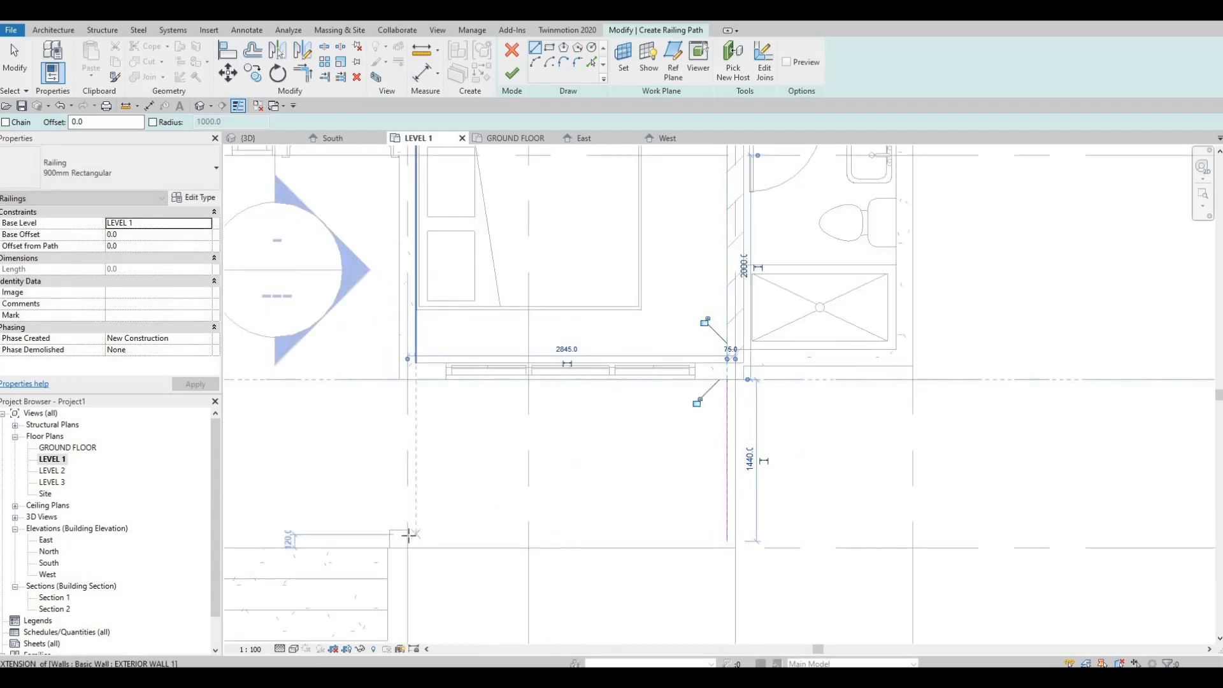
pyautogui.click(408, 539)
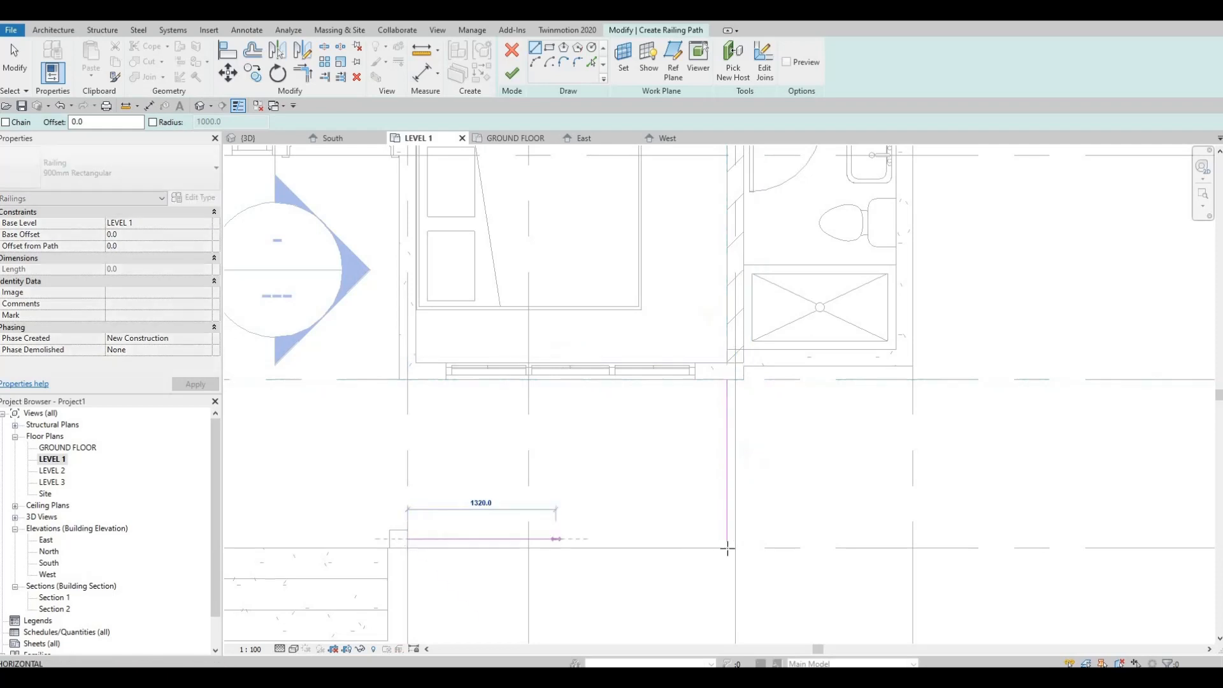
pyautogui.click(727, 540)
pyautogui.press('Escape')
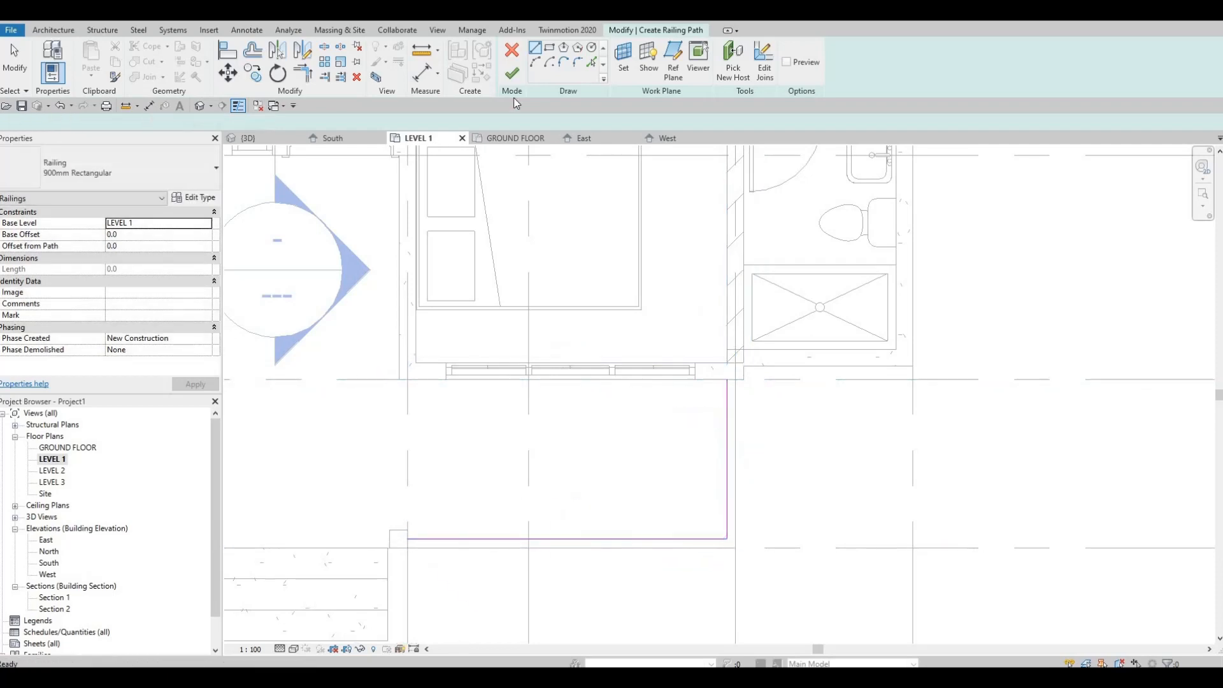
pyautogui.click(512, 74)
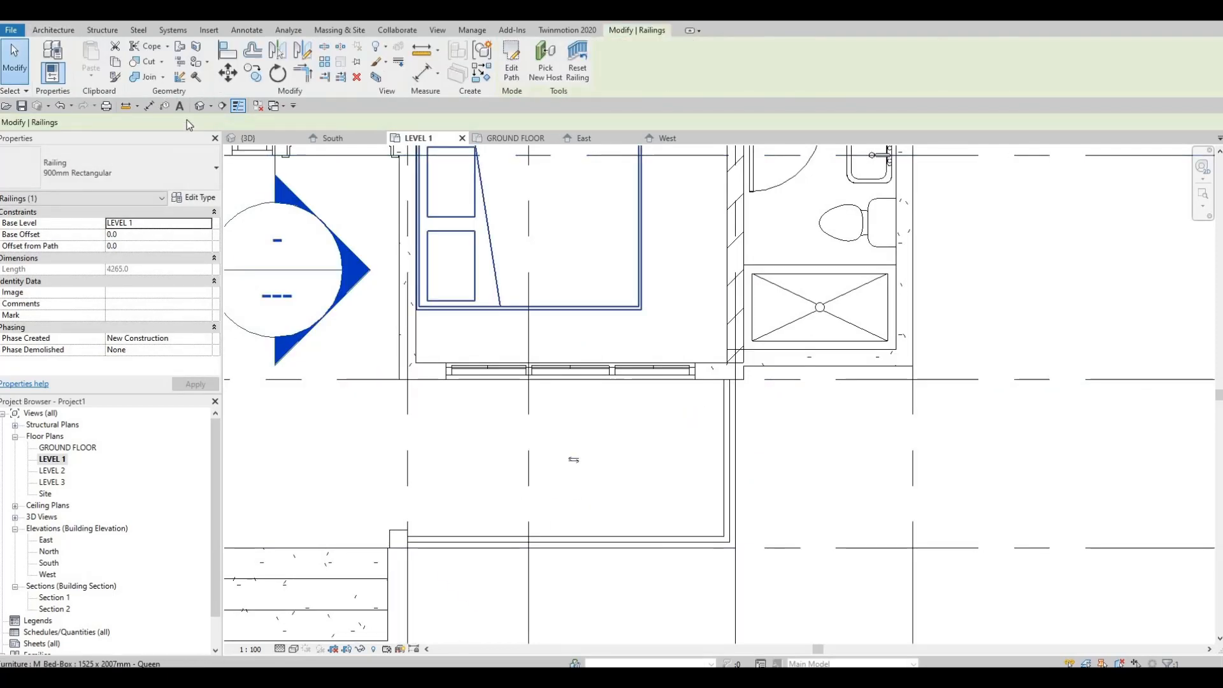
# Inspect the new terrace railing and the rear of the house in the 3D view.
pyautogui.keyDown('shift'); pyautogui.moveTo(453, 504); pyautogui.dragTo(871, 376, button='middle'); pyautogui.keyUp('shift')
pyautogui.scroll(2, 859, 376)
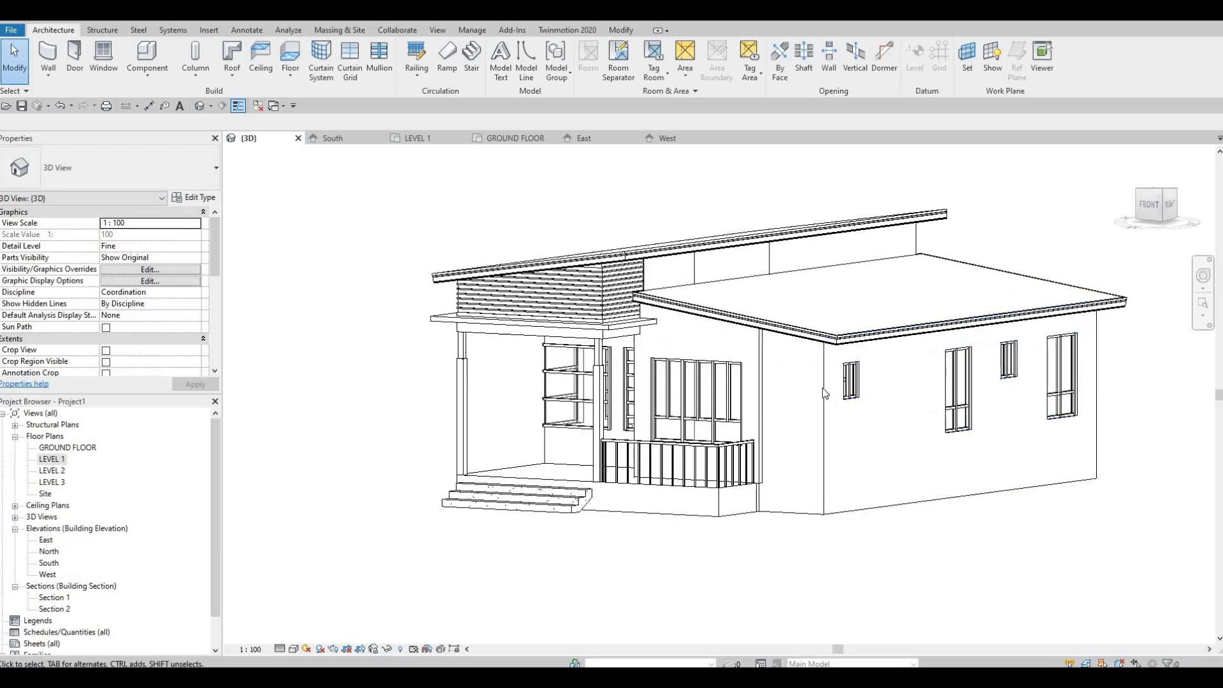
pyautogui.keyDown('shift'); pyautogui.moveTo(599, 413); pyautogui.dragTo(754, 444, button='middle'); pyautogui.keyUp('shift')
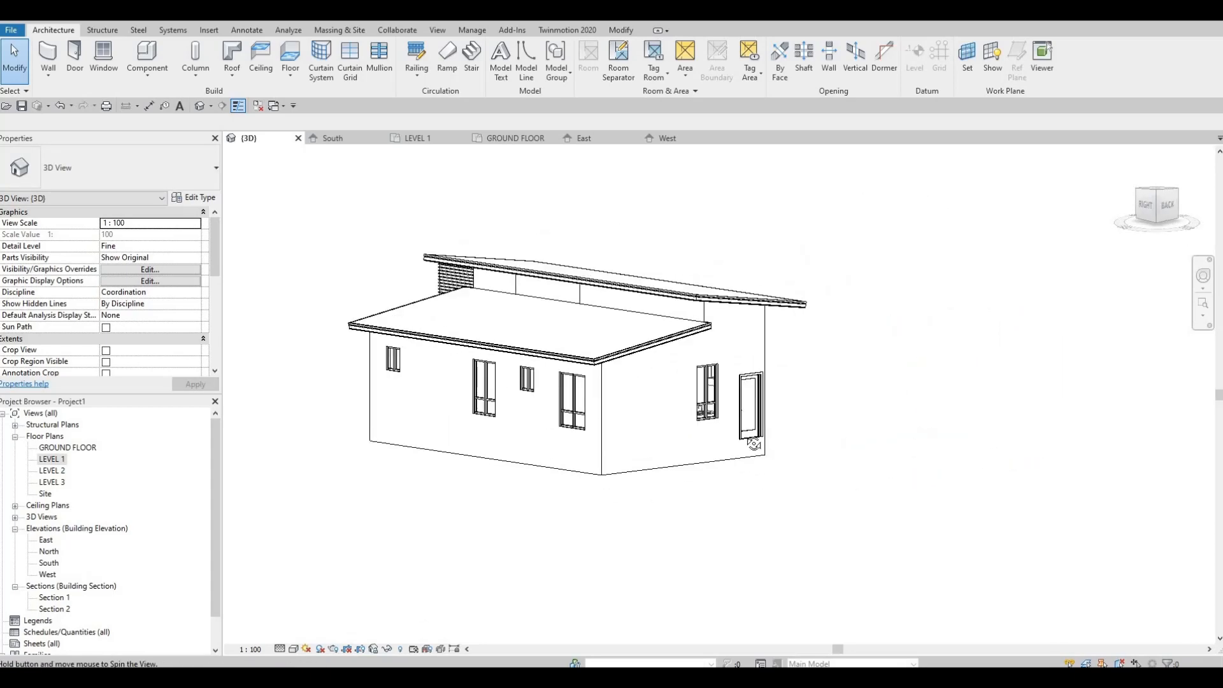
# Inspect the front terrace railing and the entrance stairs from the side and front in 3D.
pyautogui.keyDown('shift'); pyautogui.moveTo(874, 457); pyautogui.dragTo(848, 367, button='middle'); pyautogui.keyUp('shift')
pyautogui.scroll(2, 847, 366)
pyautogui.scroll(2, 839, 499)
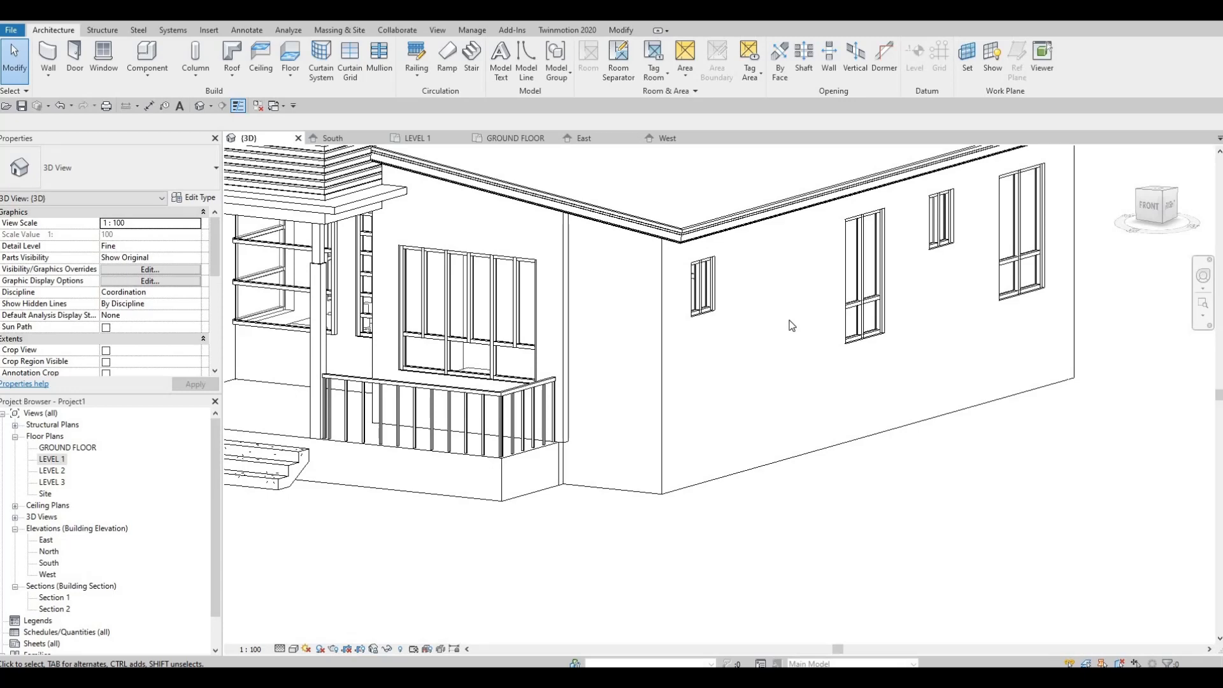
pyautogui.scroll(-3, 917, 344)
pyautogui.keyDown('shift'); pyautogui.moveTo(929, 456); pyautogui.dragTo(818, 506, button='middle'); pyautogui.keyUp('shift')
pyautogui.scroll(5, 822, 513)
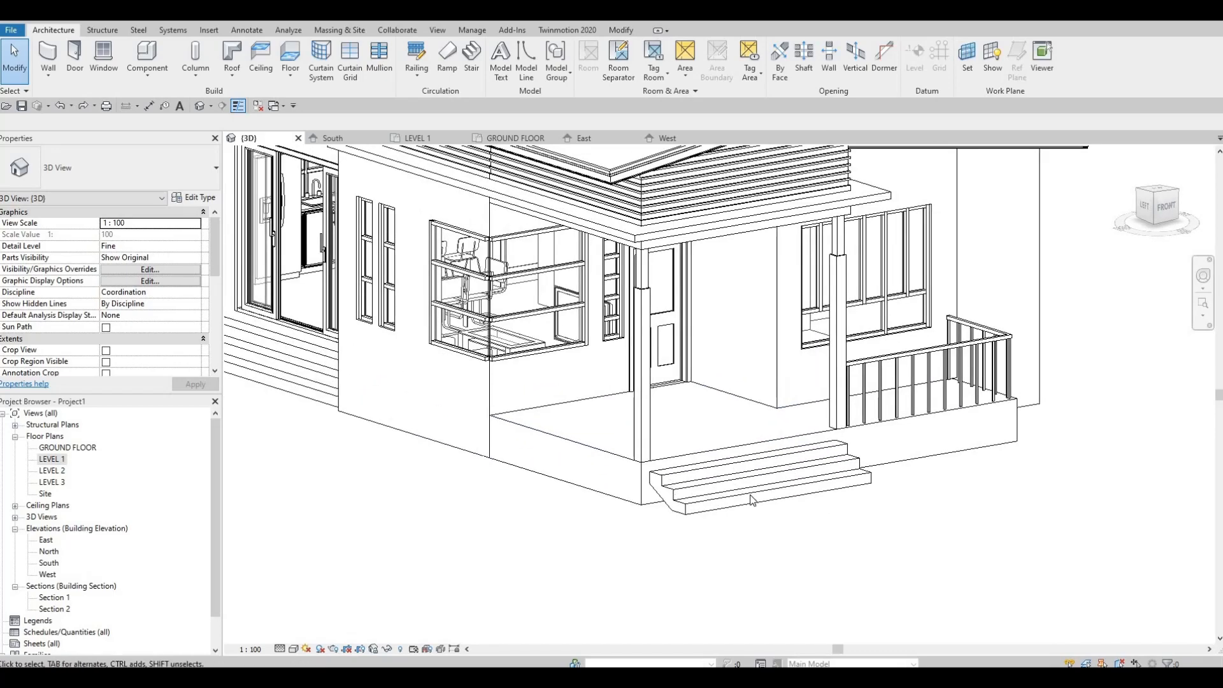
pyautogui.moveTo(675, 483); pyautogui.dragTo(696, 499, button='middle')
# Examine the run properties of the front entrance stair in stair editing mode, then leave the mode.
pyautogui.click(644, 499)
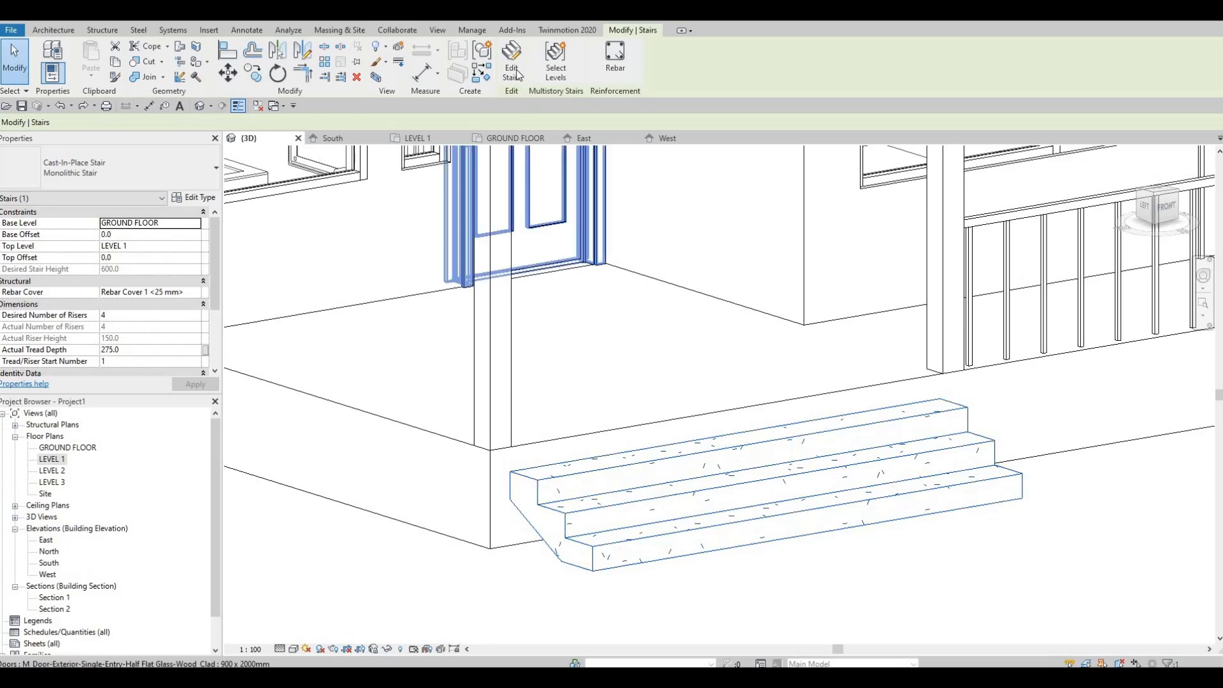
pyautogui.doubleClick(632, 461)
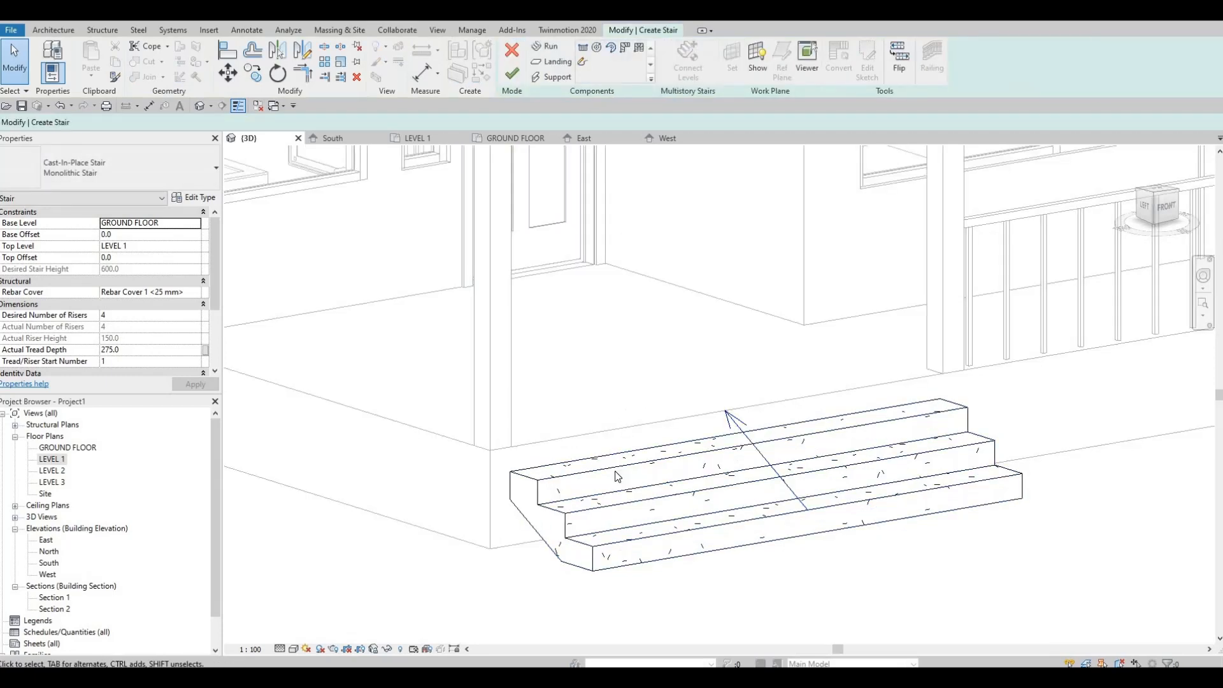
pyautogui.click(609, 475)
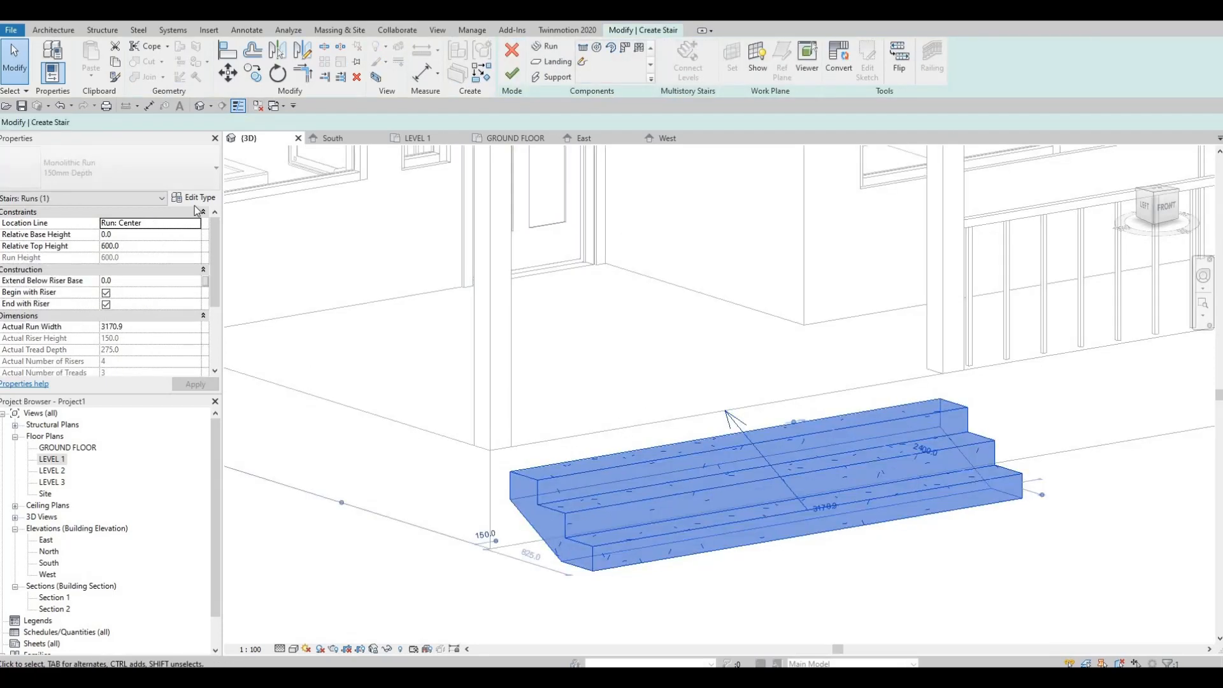
pyautogui.click(512, 73)
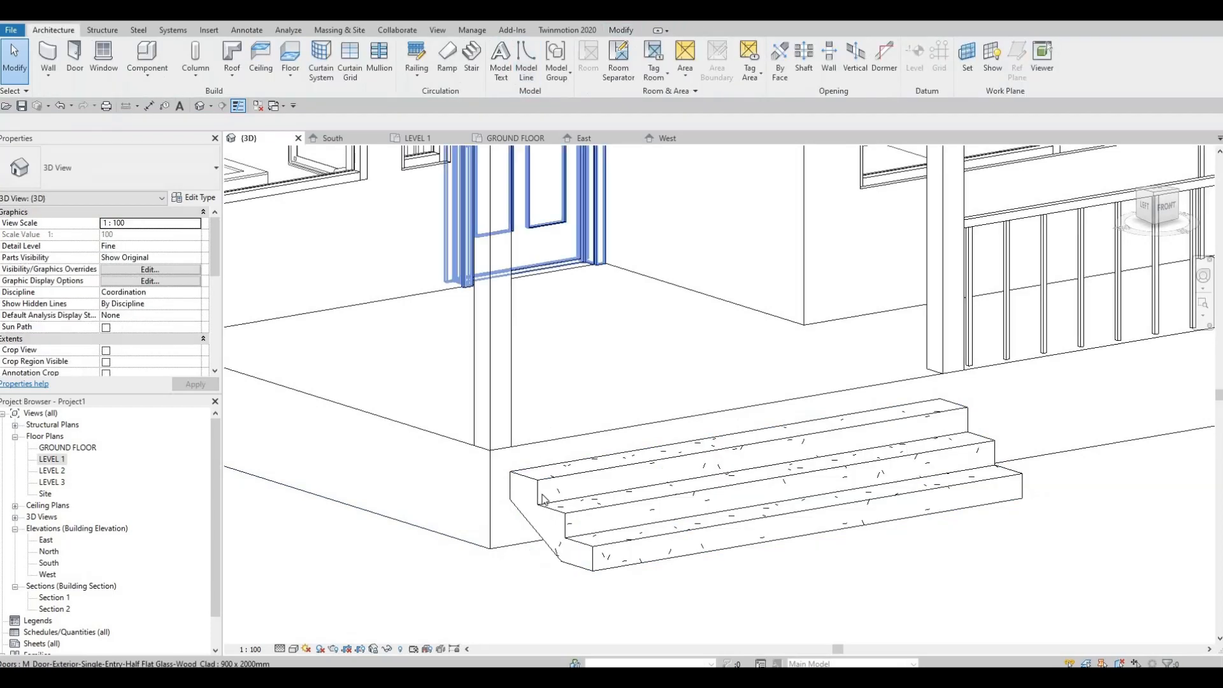
# Change the front entrance stair's type to Assembled Stair, 180mm max riser 275mm tread.
pyautogui.click(517, 463)
pyautogui.click(197, 198)
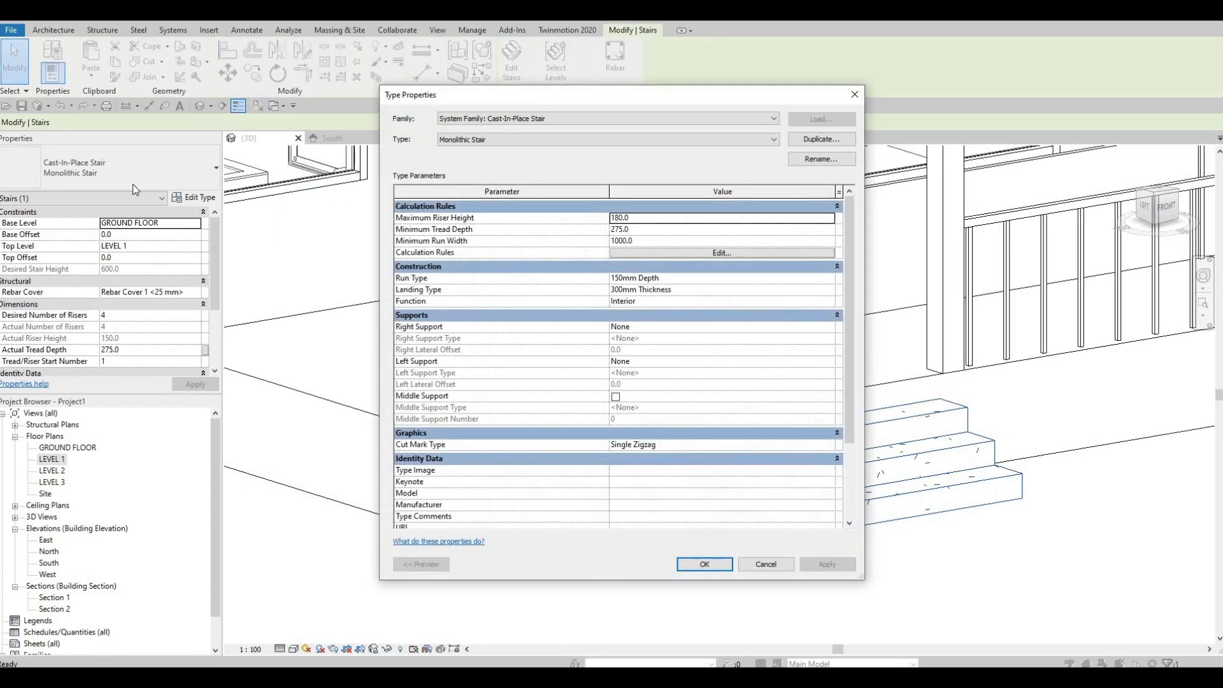
pyautogui.press('Escape')
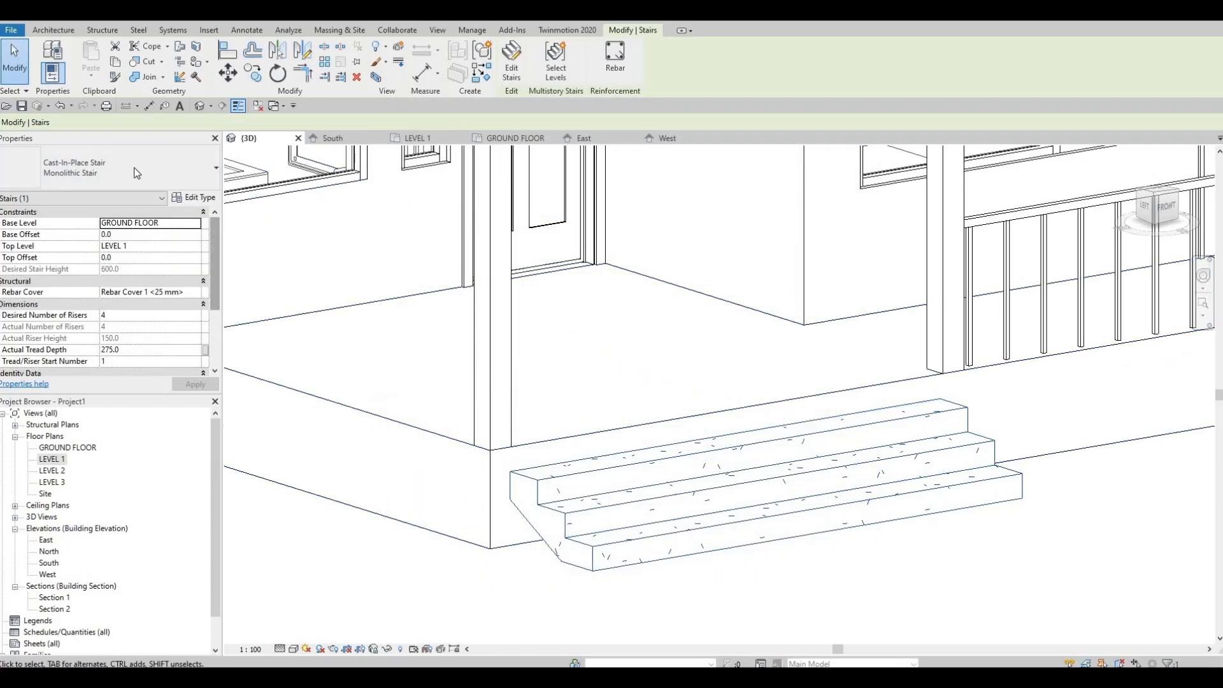
pyautogui.click(181, 179)
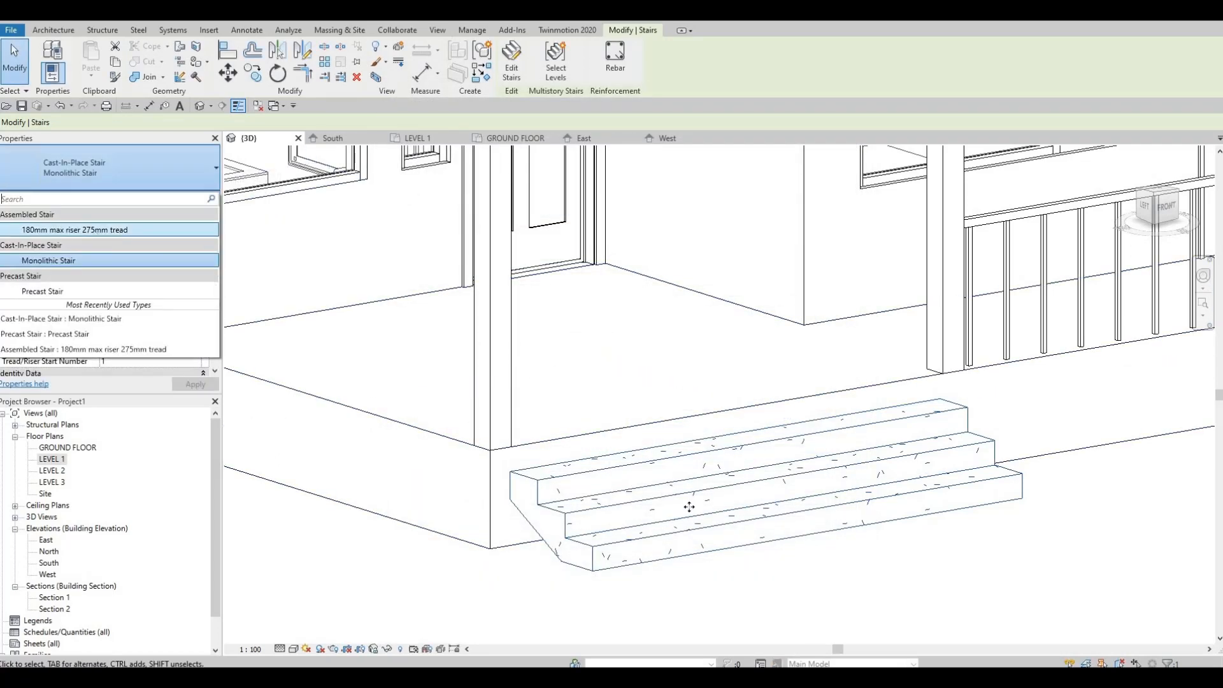
pyautogui.press('Escape')
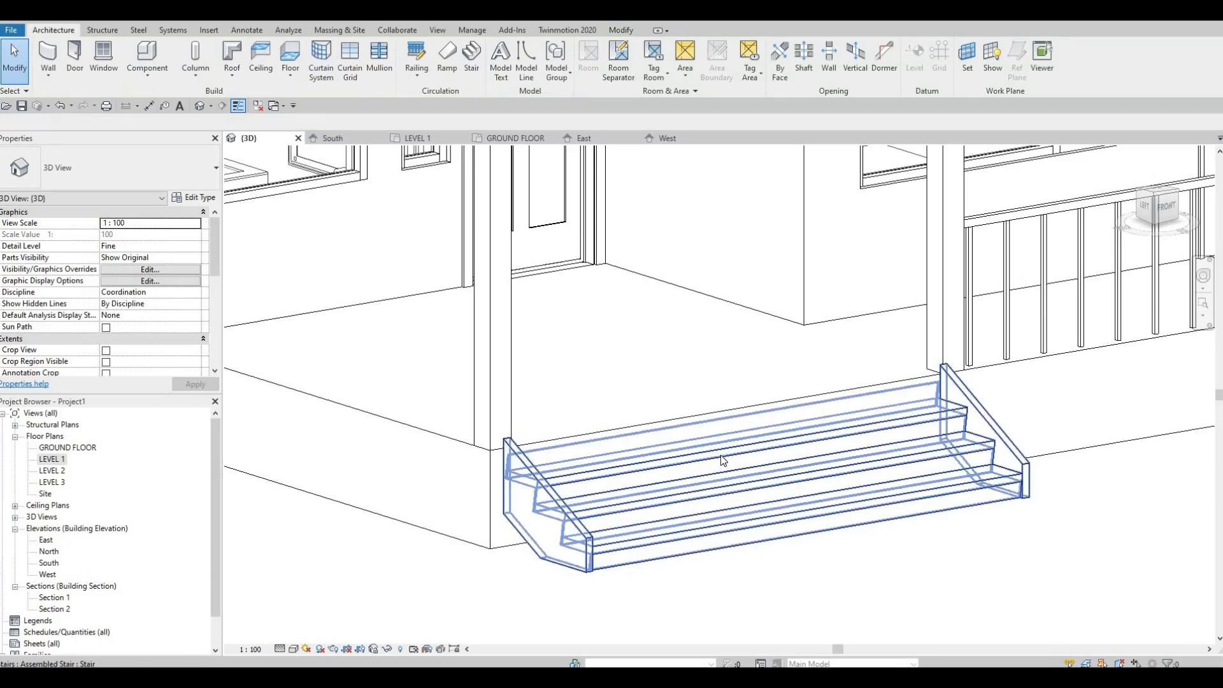
# Set both the right and left supports of the assembled stair type to None.
pyautogui.click(696, 456)
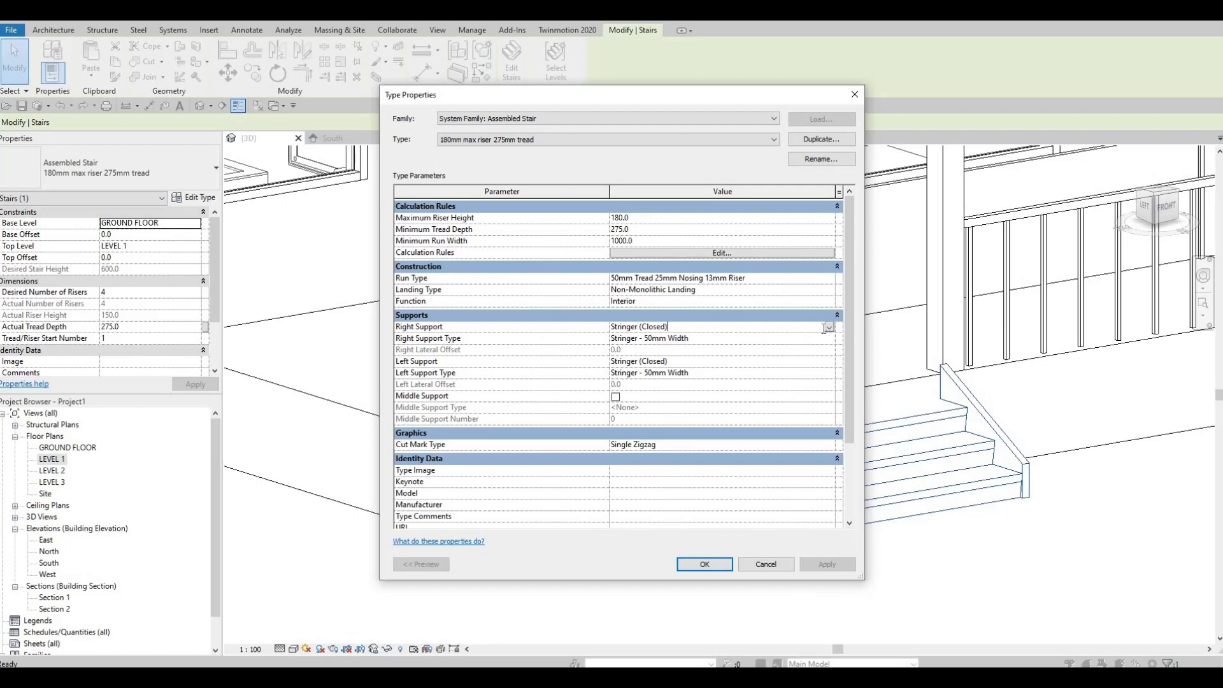
pyautogui.click(619, 329)
pyautogui.press('Up')
pyautogui.press('Return')
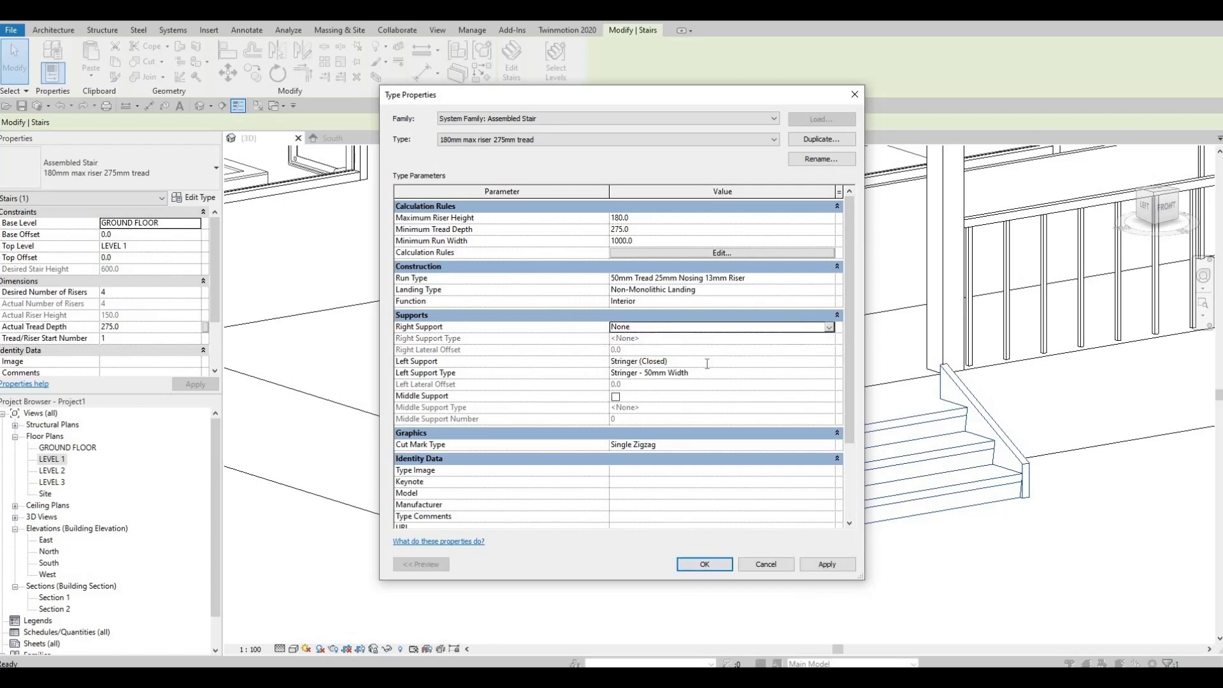
pyautogui.hotkey('alt', 'Down')
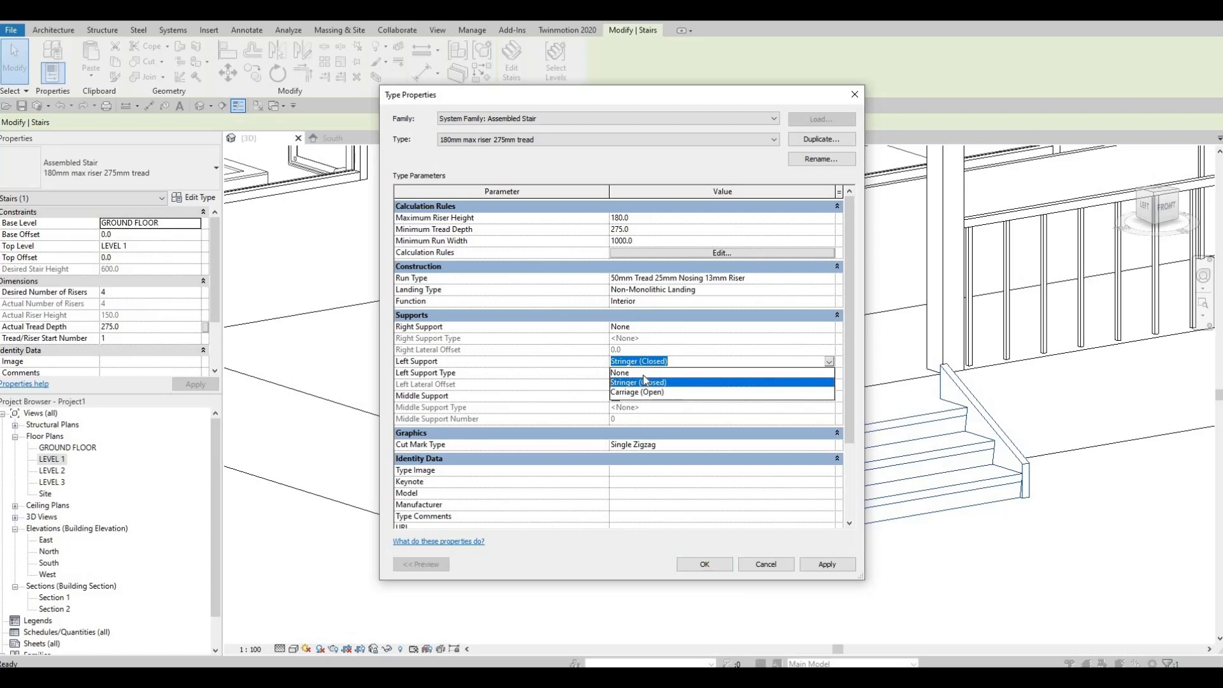
pyautogui.press('Up')
pyautogui.press('Return')
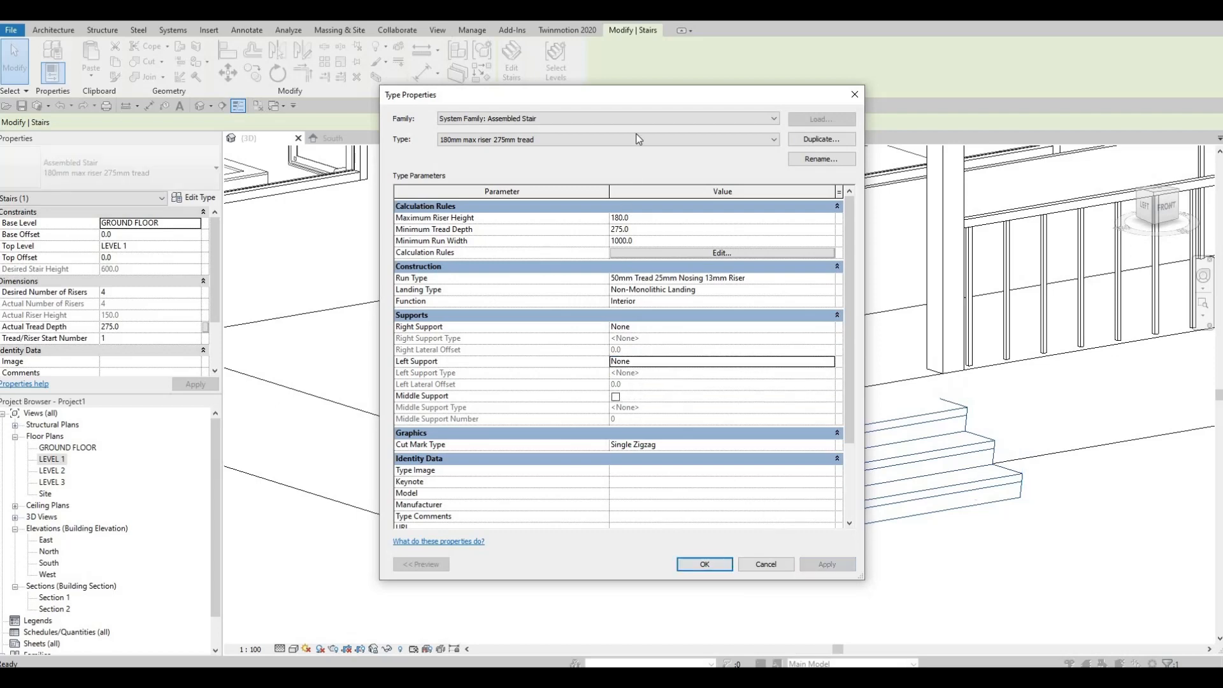
# Turn off slanted risers in the stair's 50mm Tread 25mm Nosing 13mm Riser run type.
pyautogui.moveTo(436, 100); pyautogui.dragTo(214, 87)
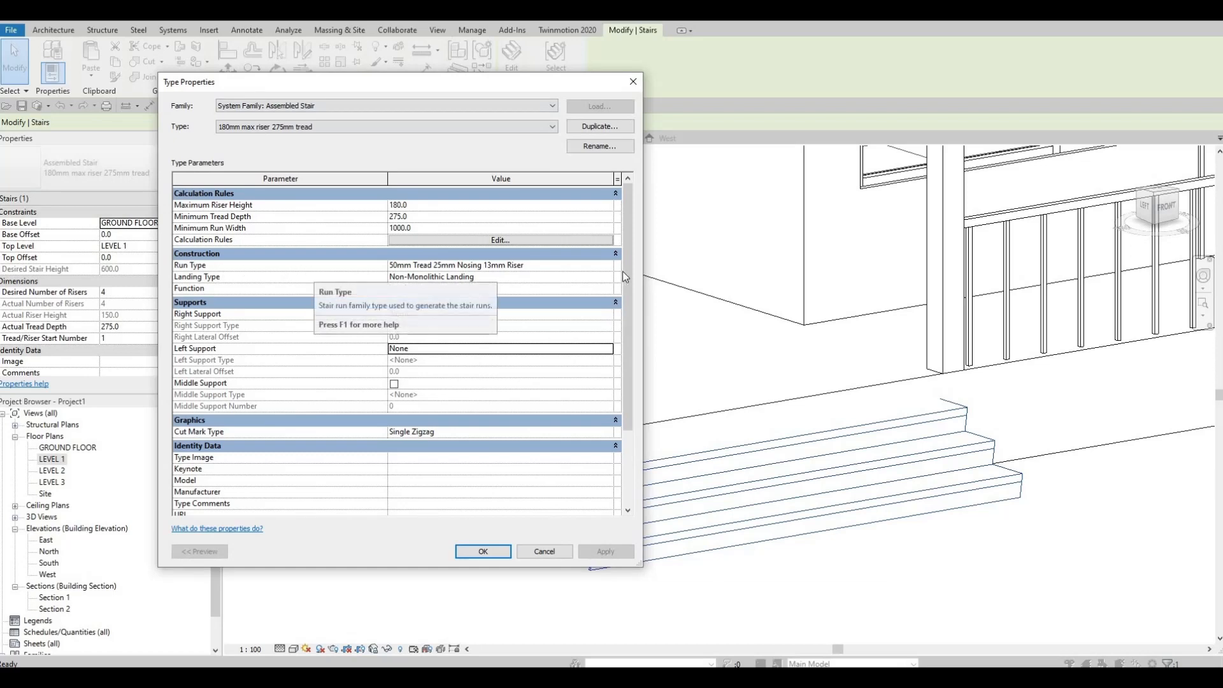
pyautogui.click(594, 265)
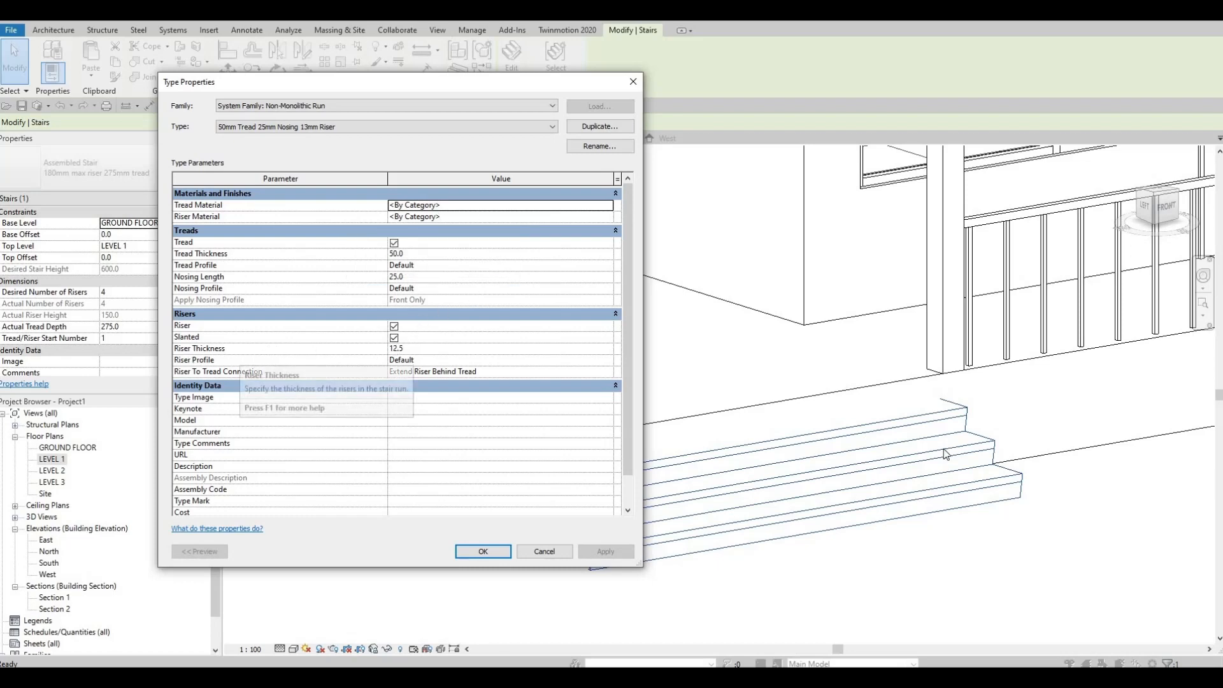
pyautogui.click(395, 338)
pyautogui.click(596, 551)
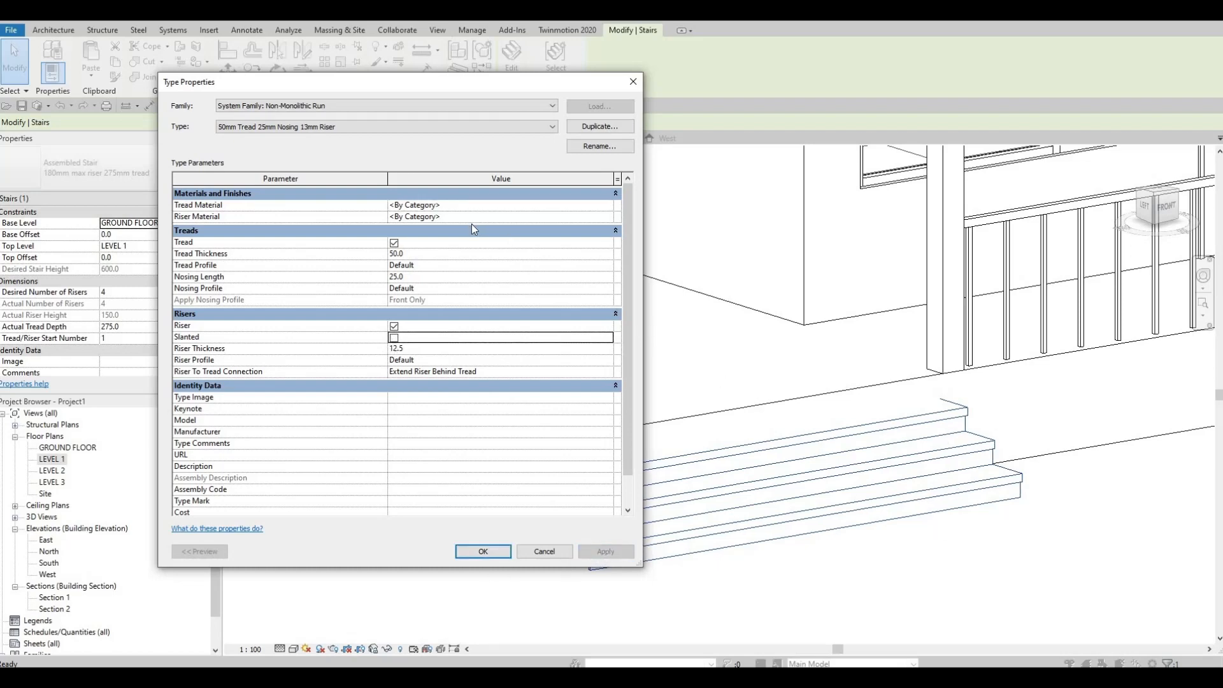
# Assign the Concrete, Precast material to the treads of the stair's run type.
pyautogui.click(608, 206)
pyautogui.click(608, 206)
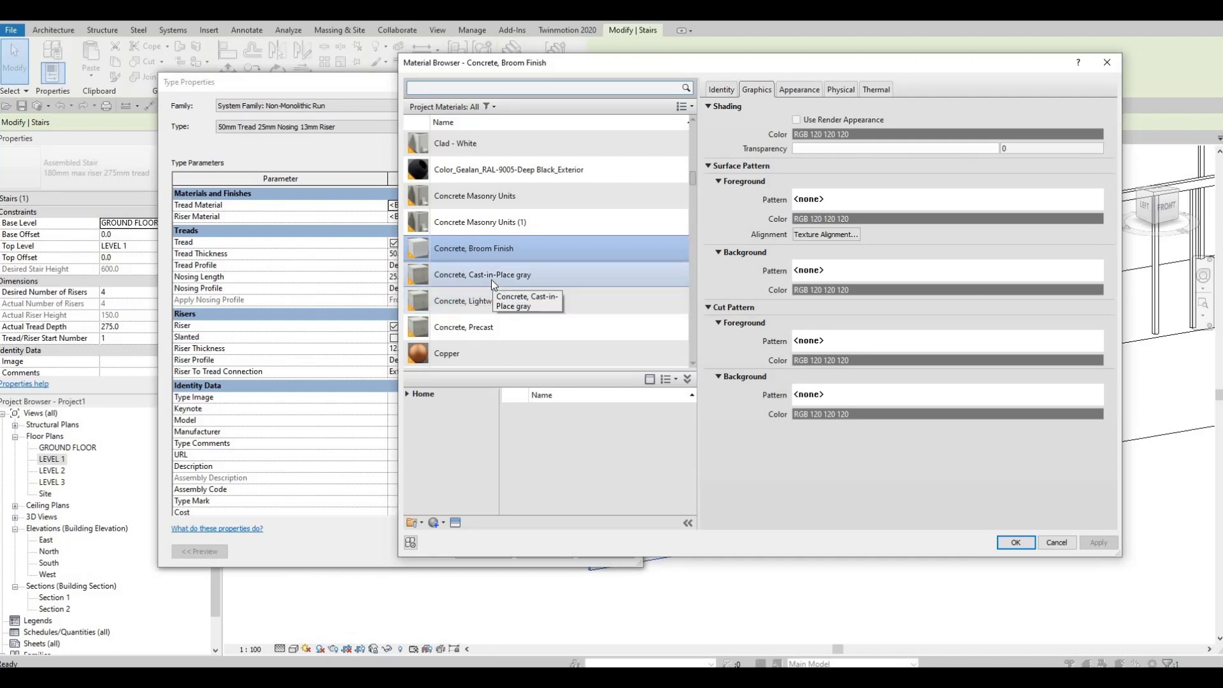
pyautogui.click(491, 328)
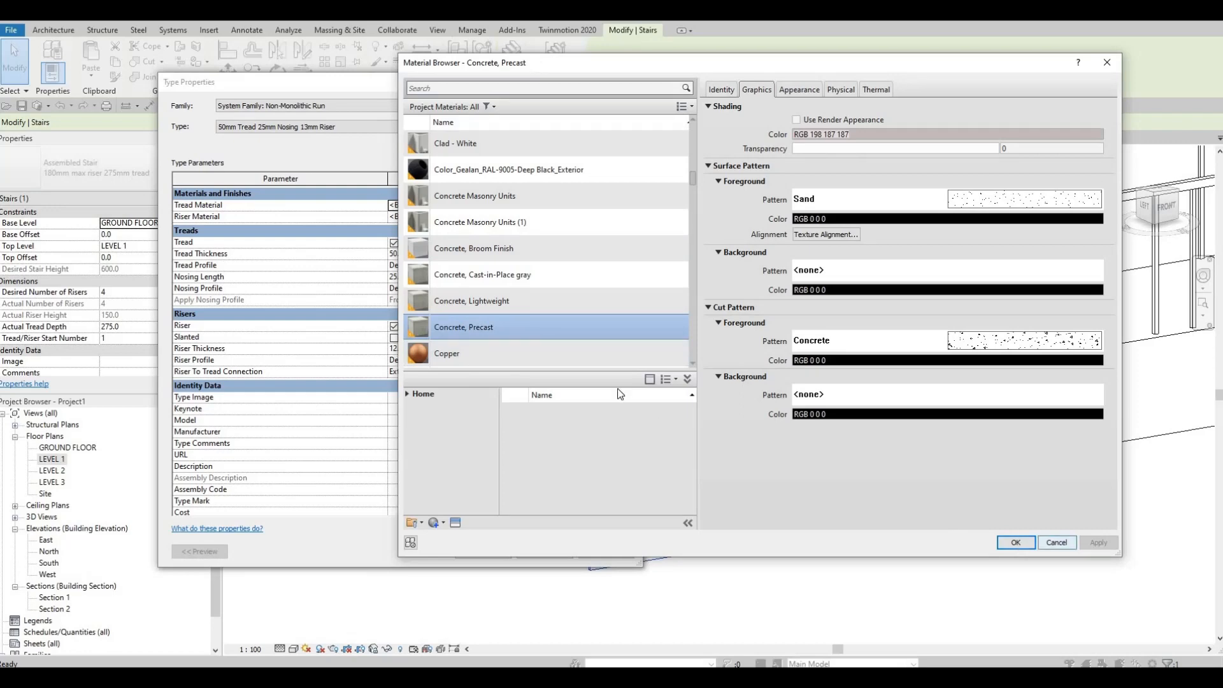
pyautogui.click(1015, 542)
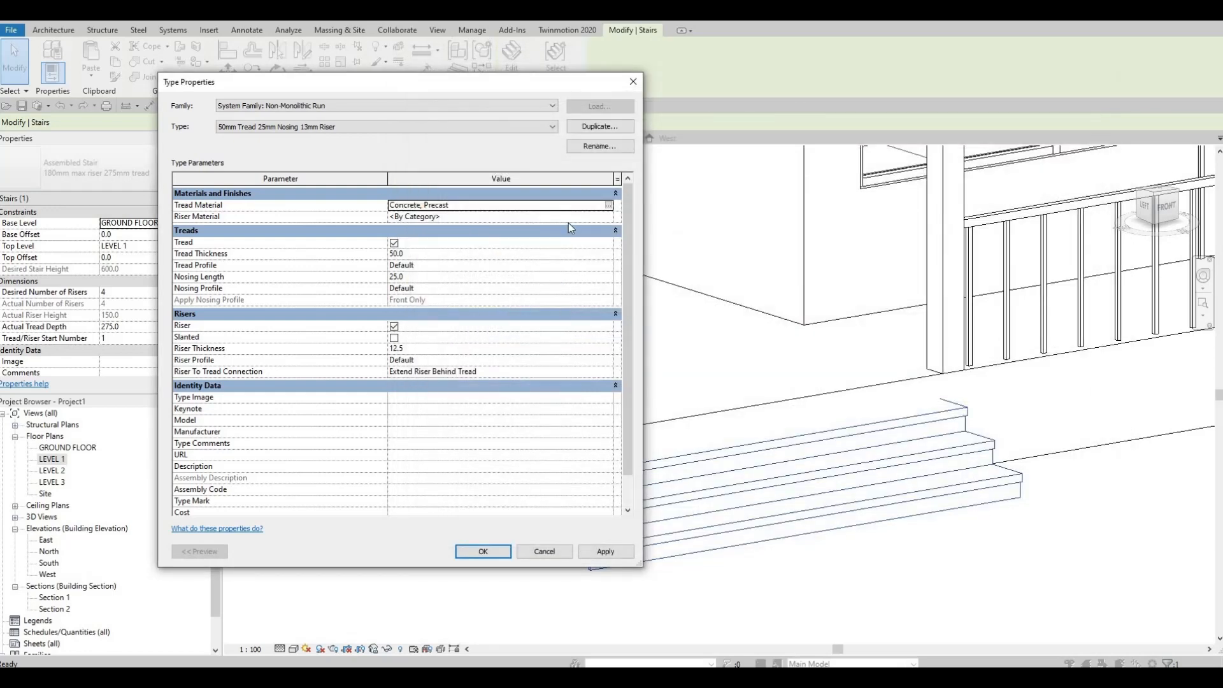
# Assign the Porcelain, Linen material to the run type's risers and accept the stair's type settings.
pyautogui.click(605, 217)
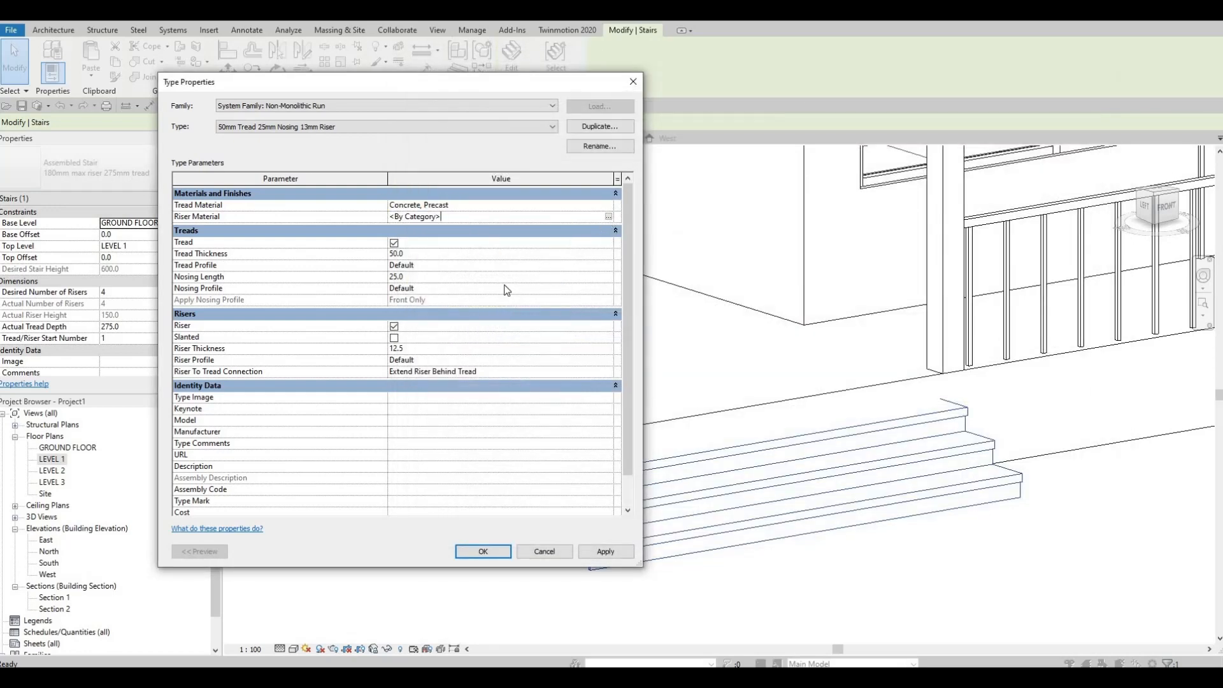
pyautogui.click(608, 217)
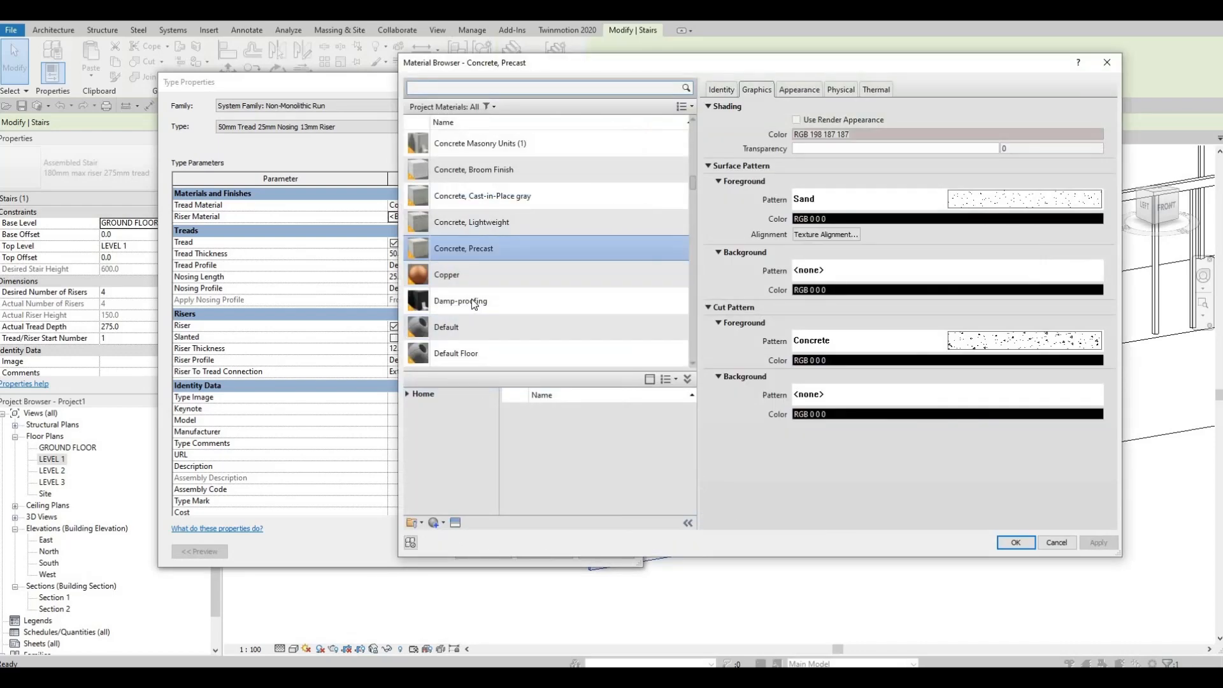
pyautogui.scroll(-3, 475, 304)
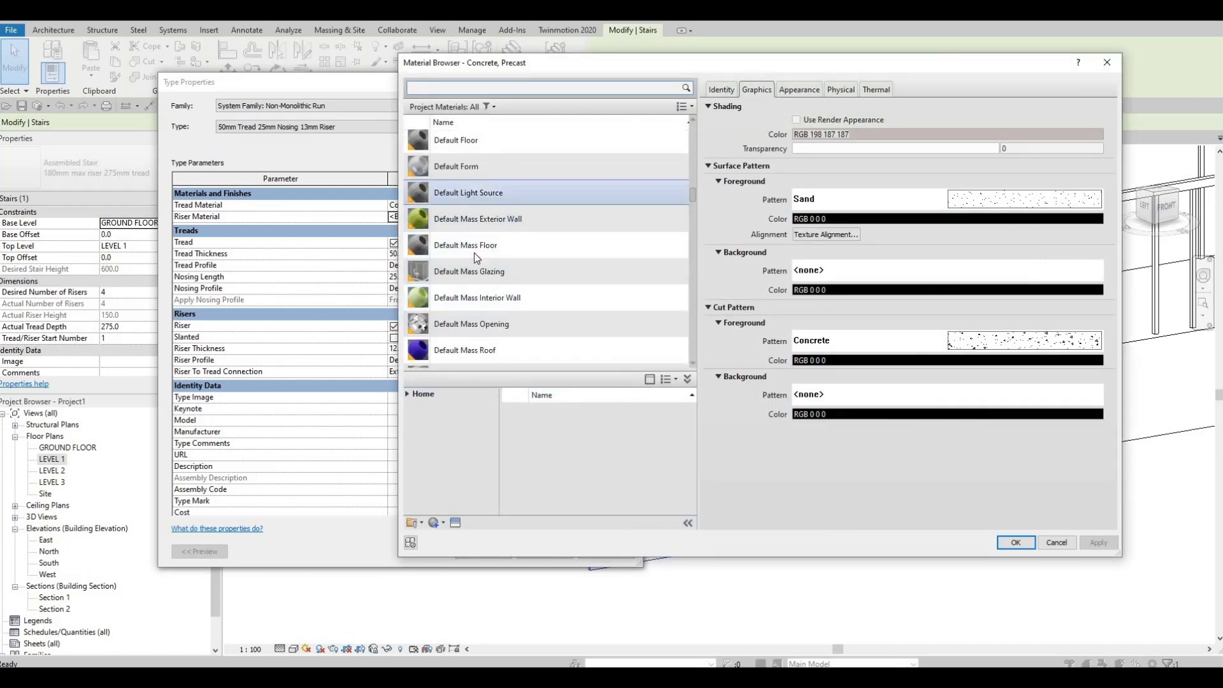
pyautogui.scroll(-1, 499, 315)
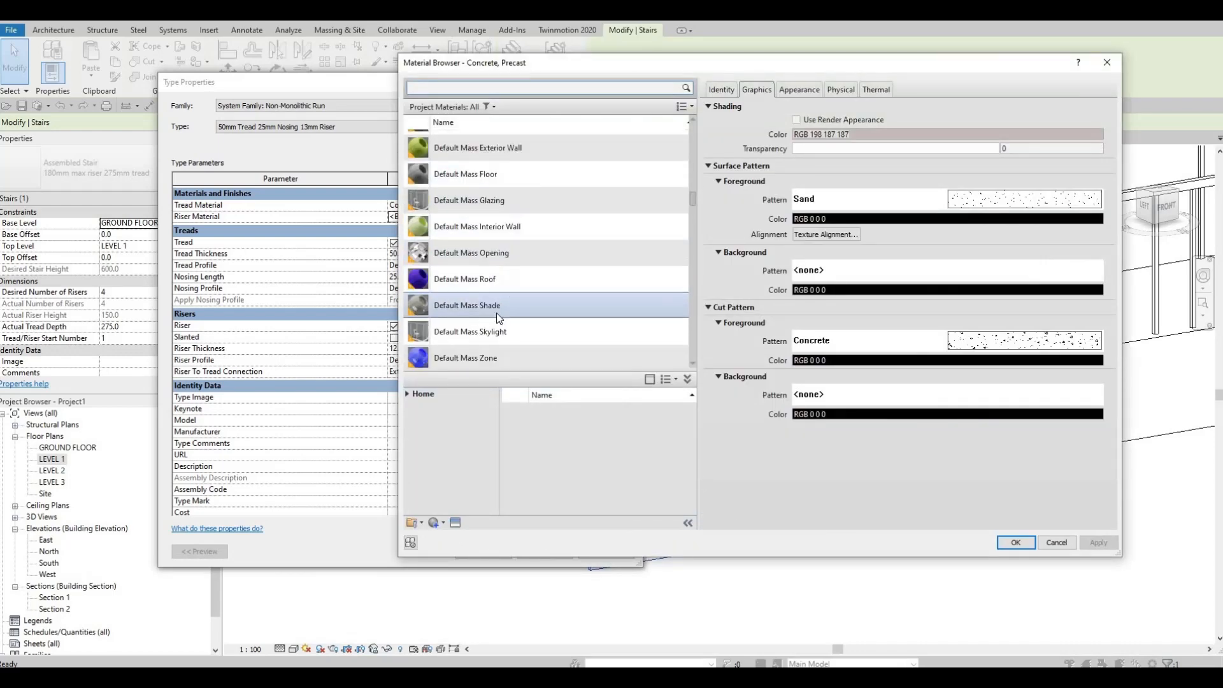
pyautogui.scroll(-8, 496, 312)
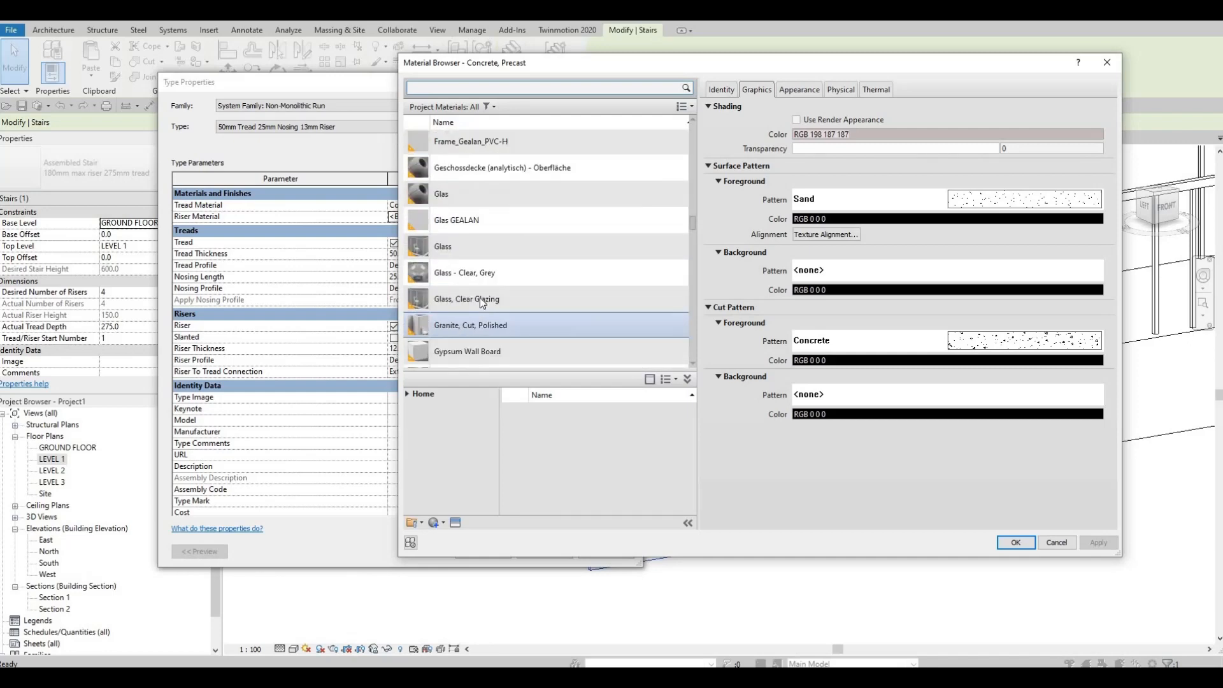
pyautogui.scroll(-5, 496, 320)
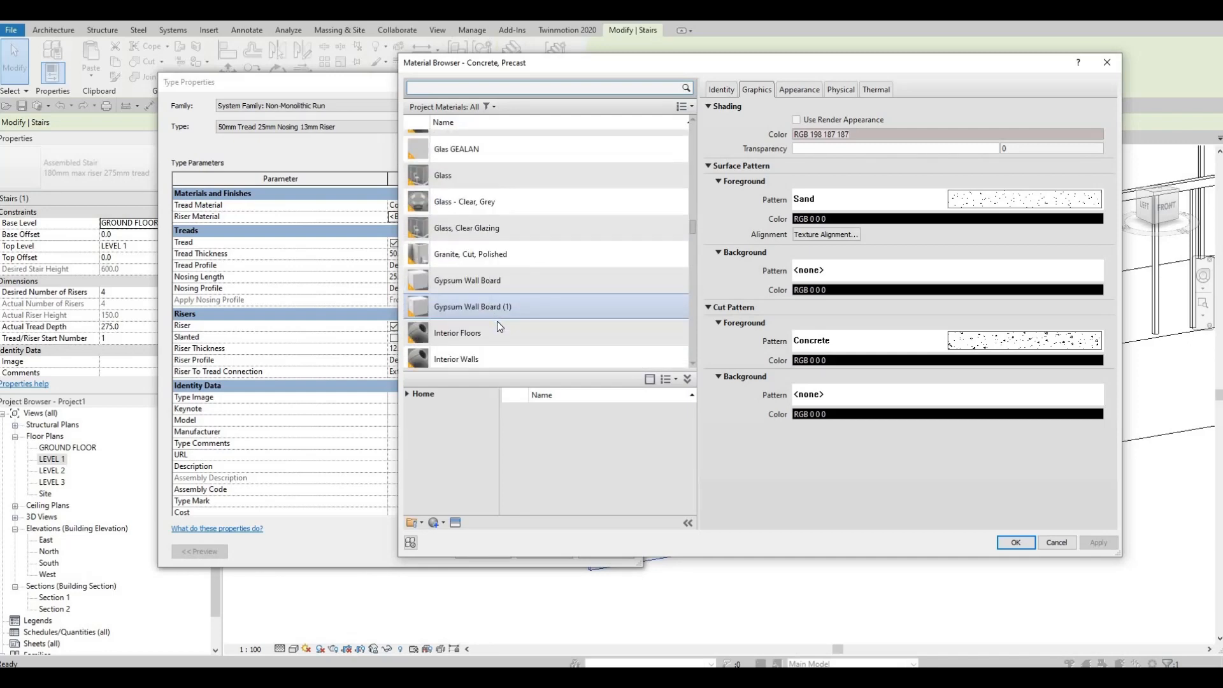
pyautogui.scroll(-1, 486, 318)
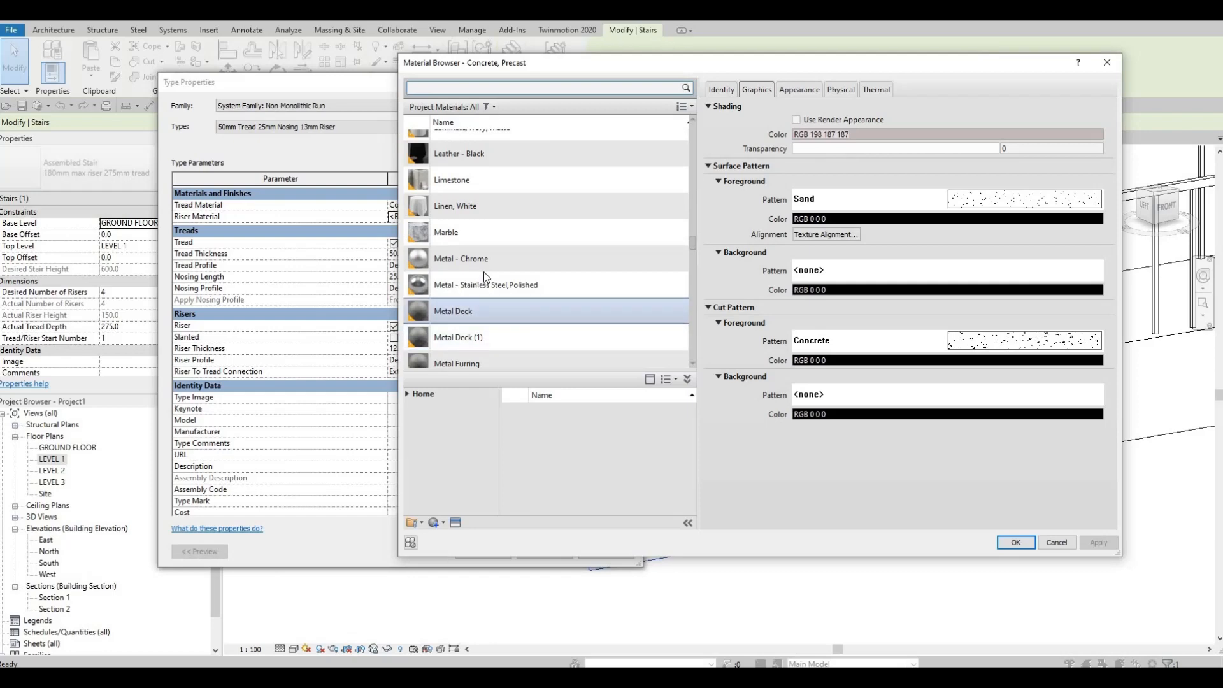
pyautogui.scroll(-4, 480, 306)
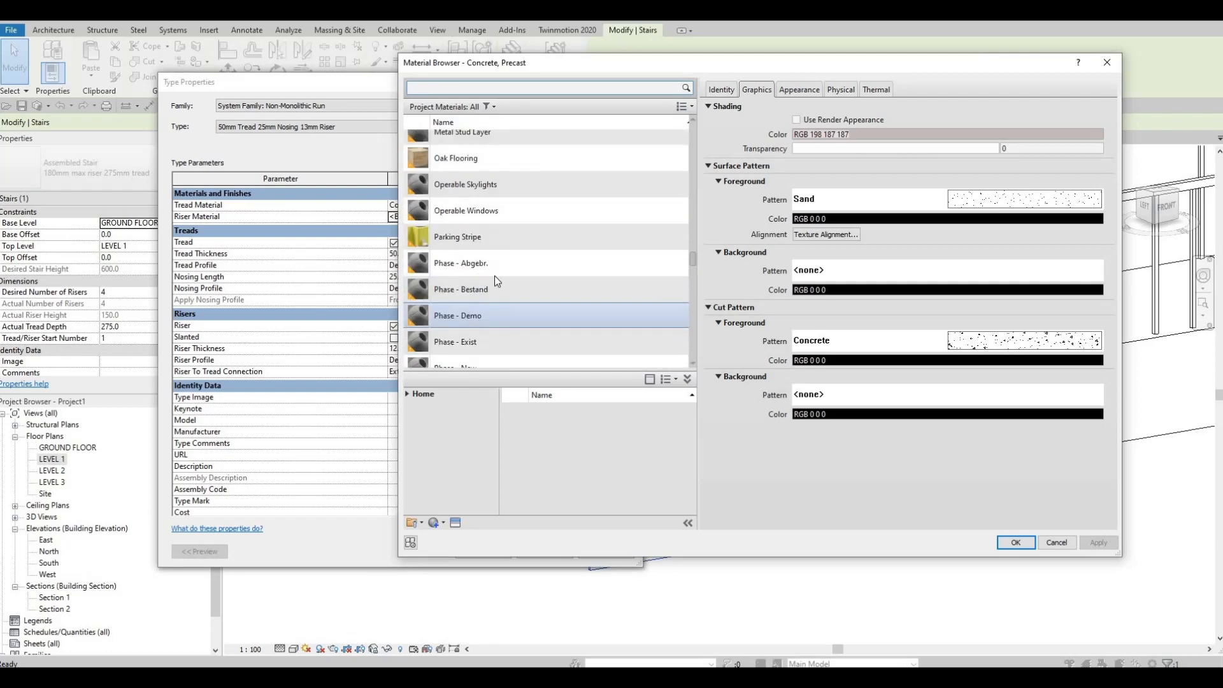
pyautogui.scroll(-5, 487, 314)
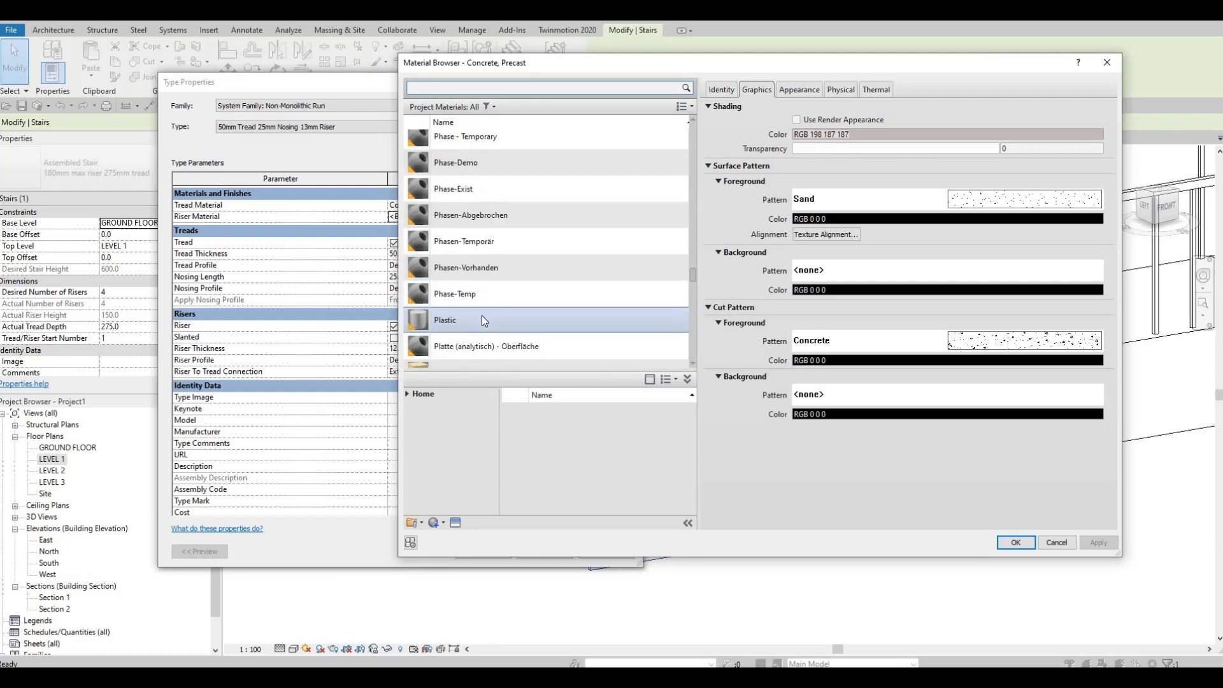
pyautogui.scroll(-2, 480, 315)
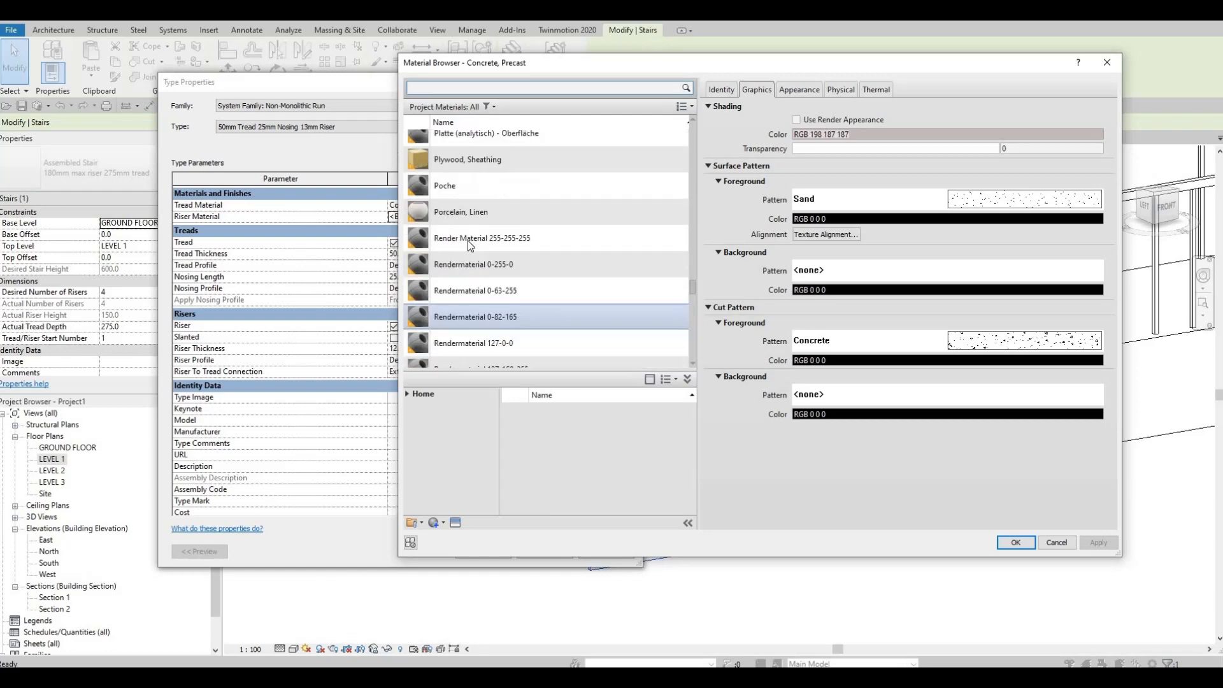
pyautogui.click(488, 213)
pyautogui.scroll(-1, 485, 242)
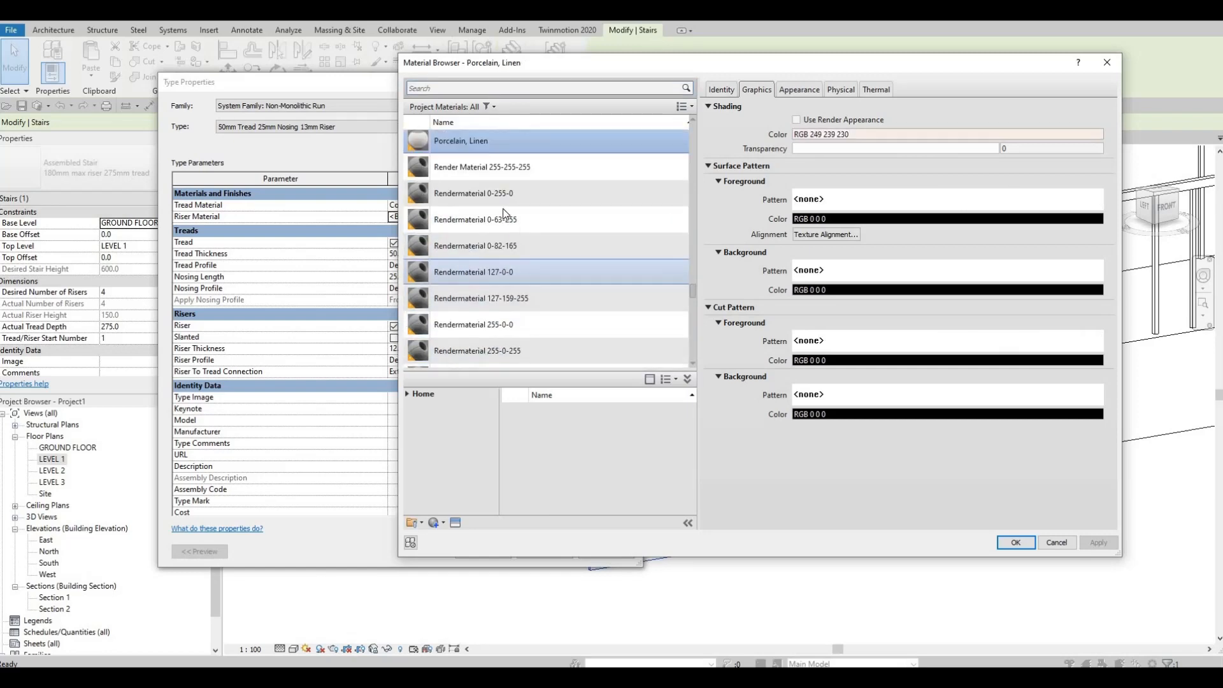
pyautogui.scroll(1, 474, 217)
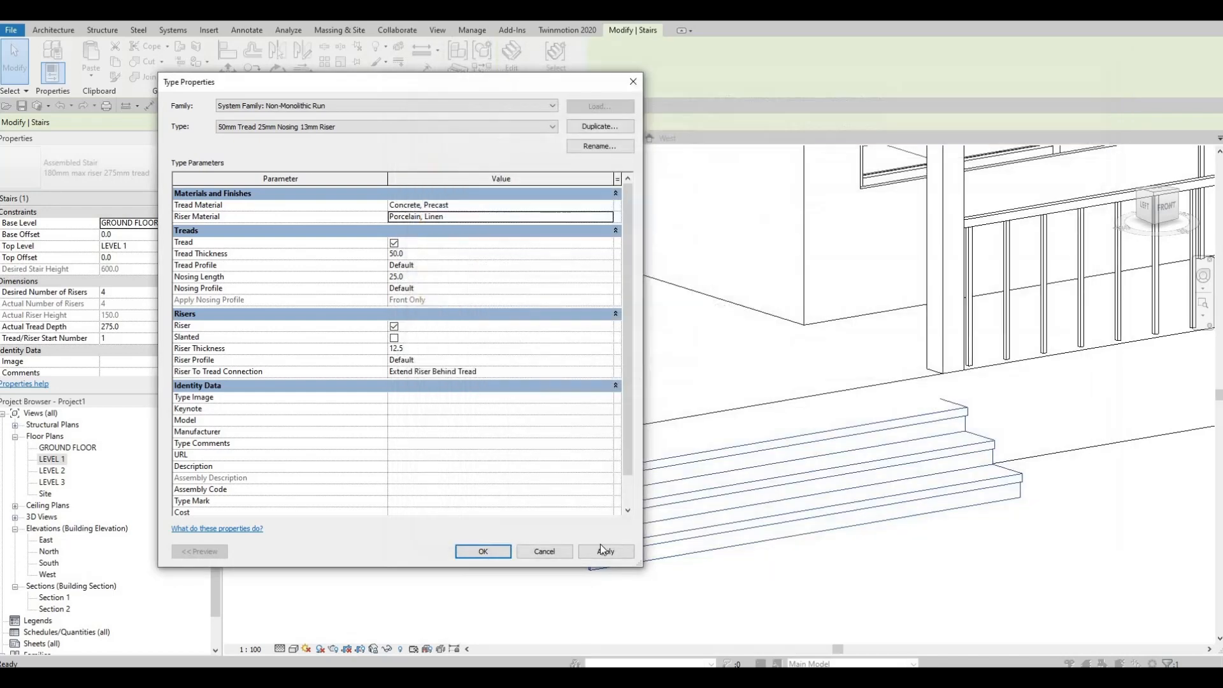
pyautogui.click(601, 547)
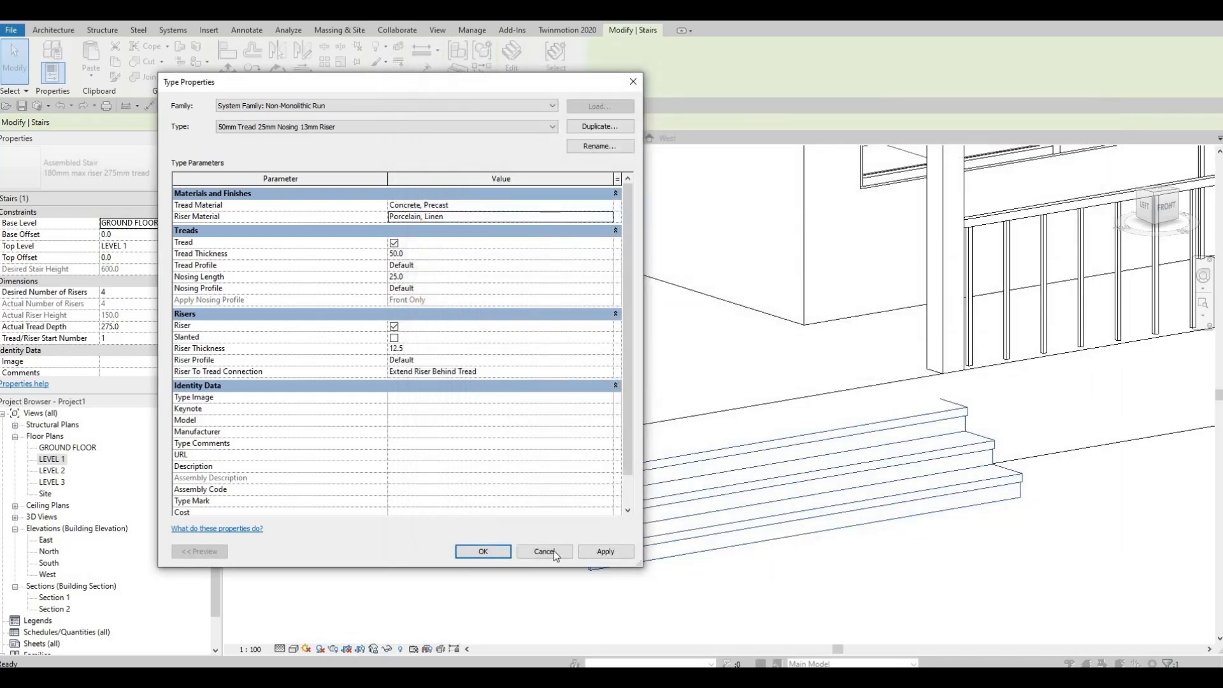
pyautogui.click(483, 551)
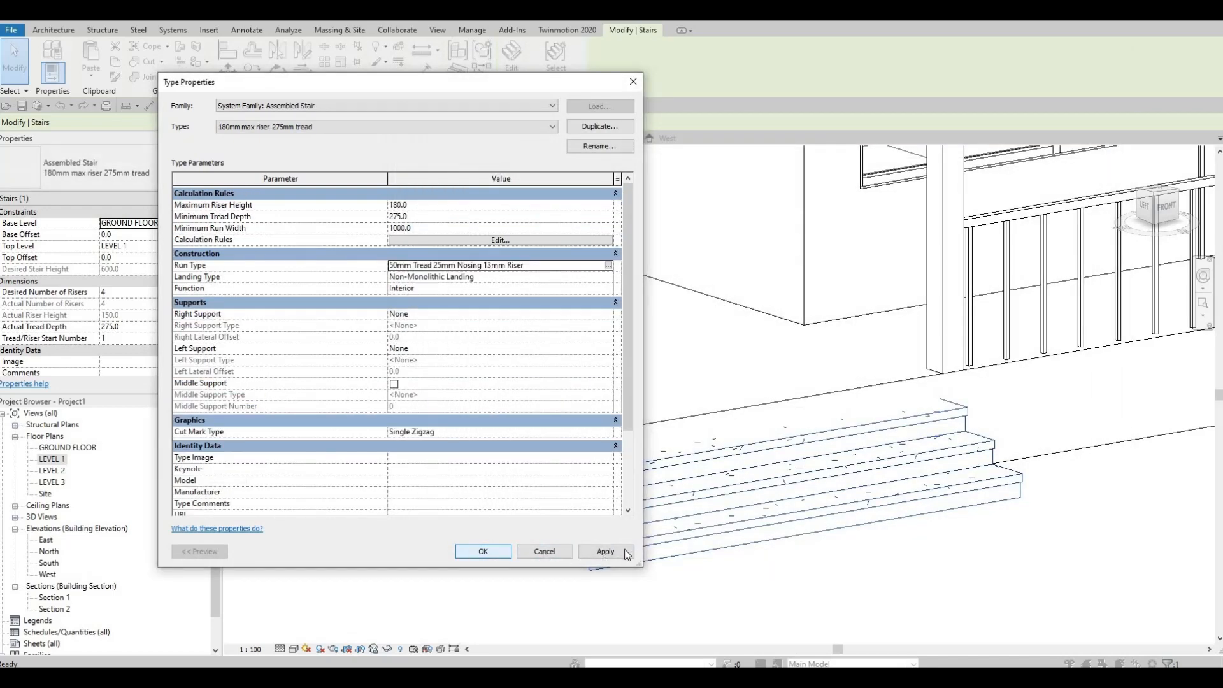
pyautogui.click(484, 552)
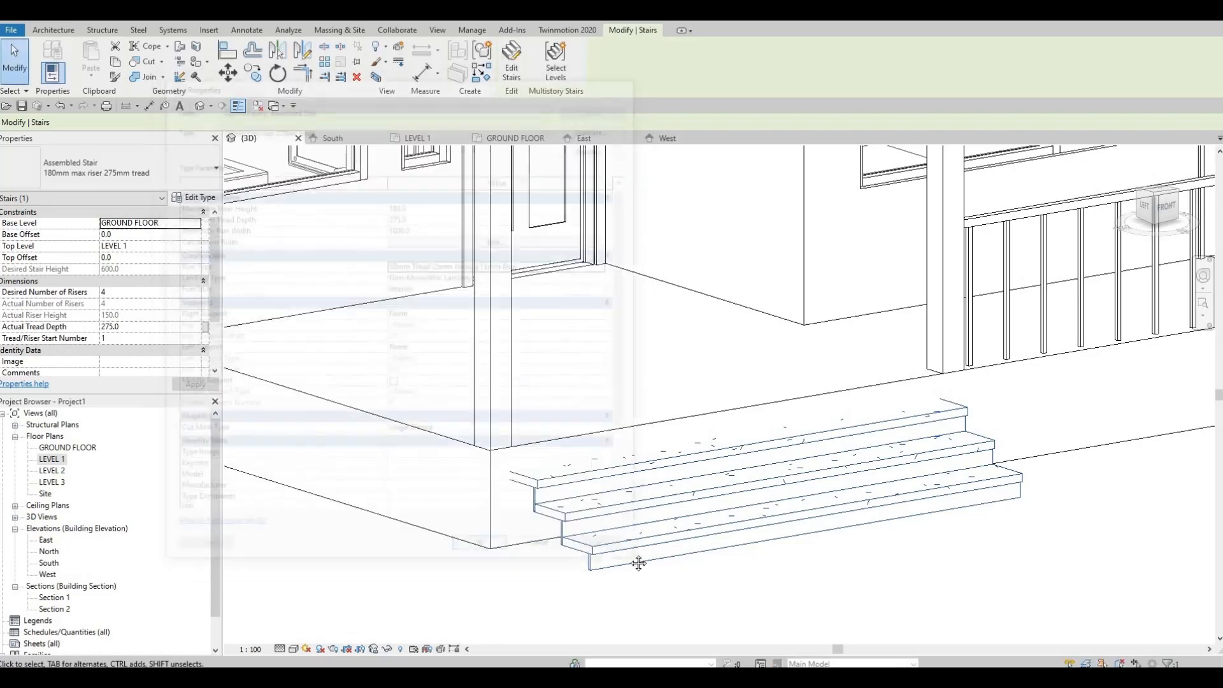
pyautogui.scroll(3, 660, 543)
pyautogui.press('Escape')
pyautogui.scroll(2, 633, 507)
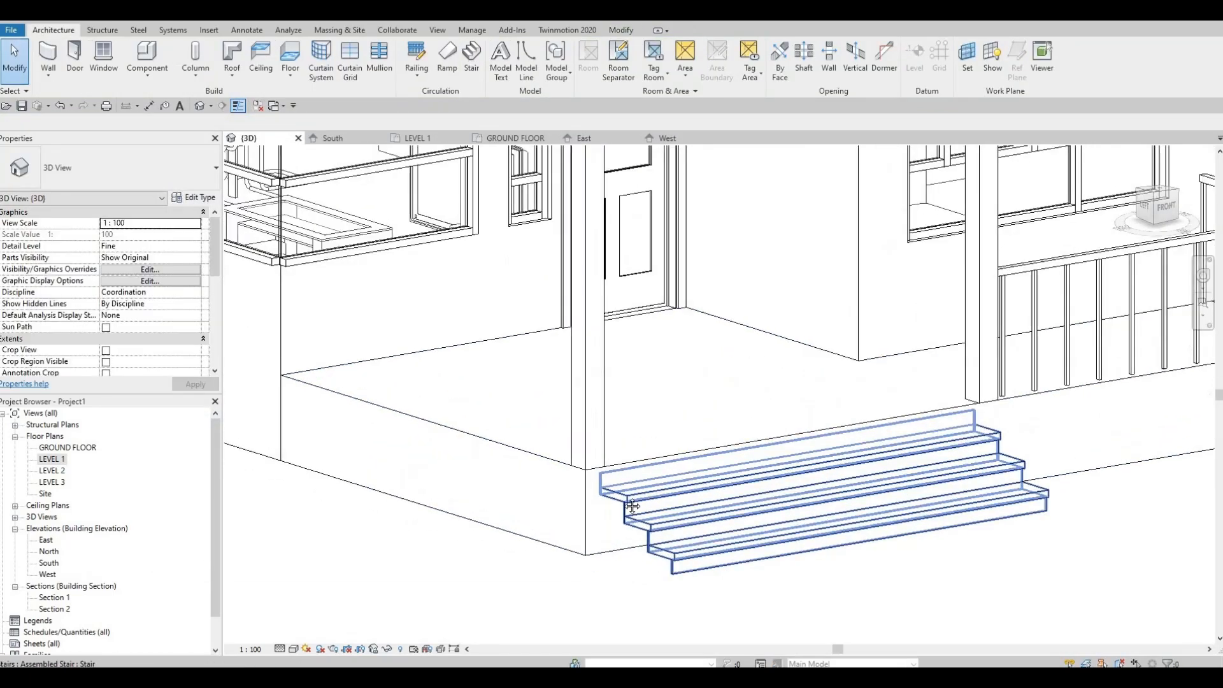
pyautogui.moveTo(653, 490); pyautogui.dragTo(619, 464, button='middle')
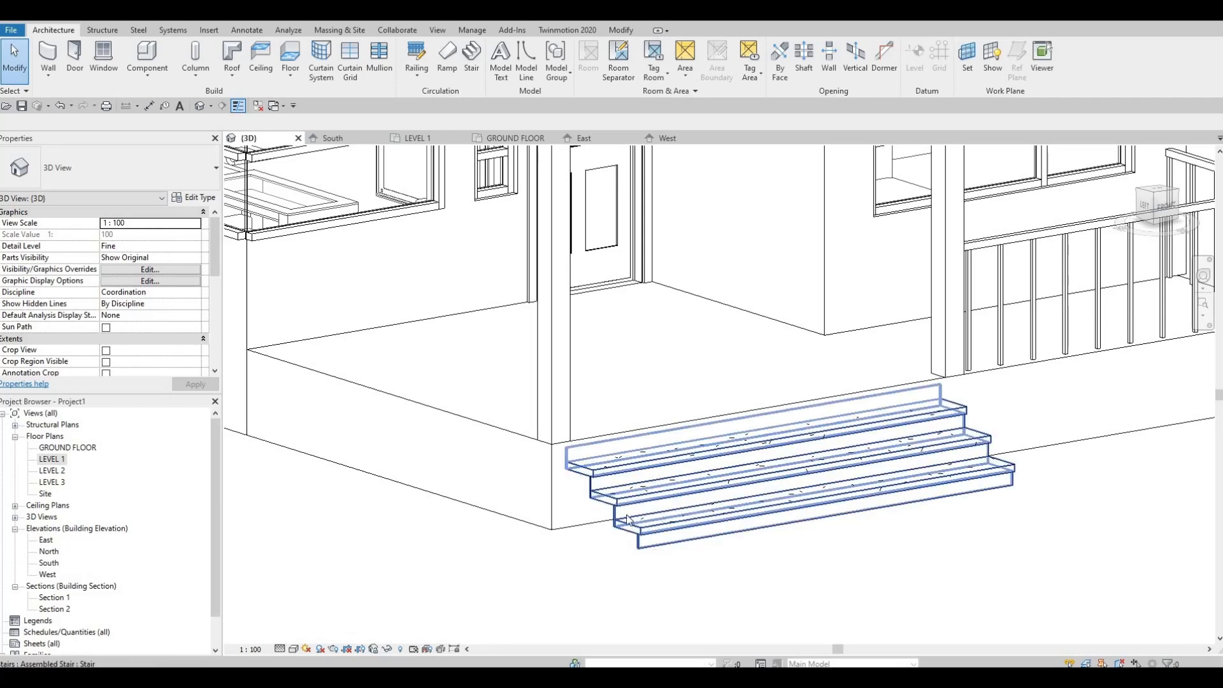
pyautogui.scroll(-5, 749, 525)
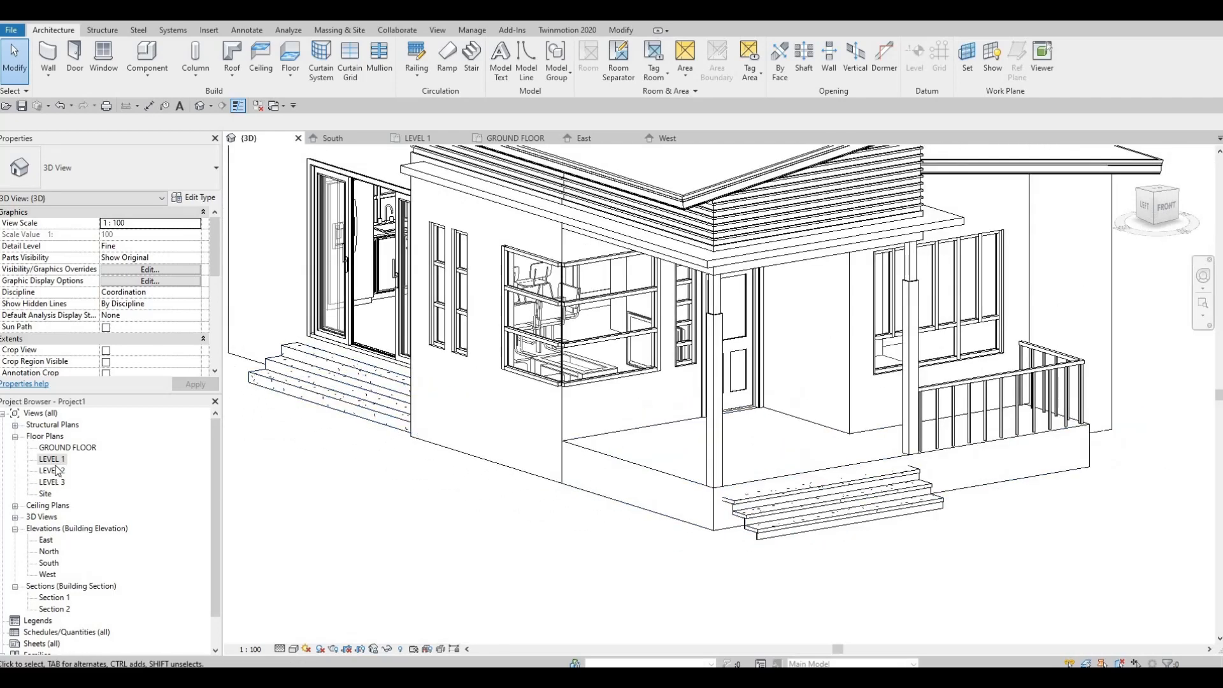
# Delete the cast-in-place stair outside the dining area's sliding door in the LEVEL 1 floor plan.
pyautogui.doubleClick(54, 460)
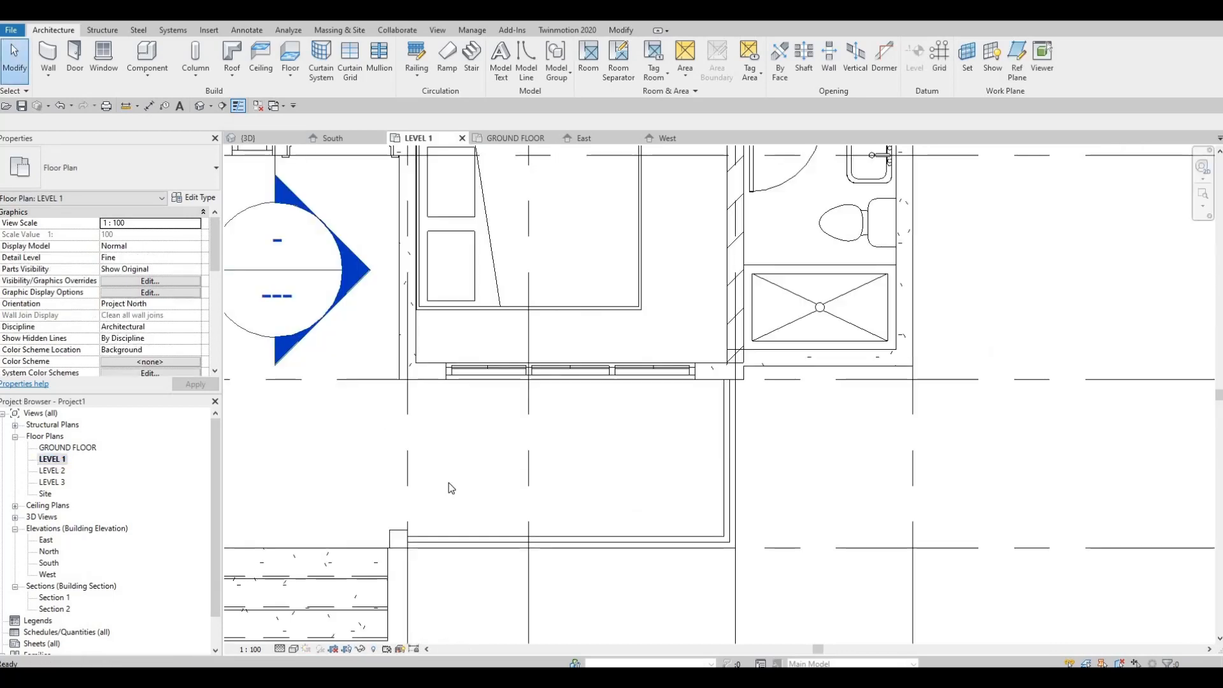
pyautogui.scroll(-5, 675, 452)
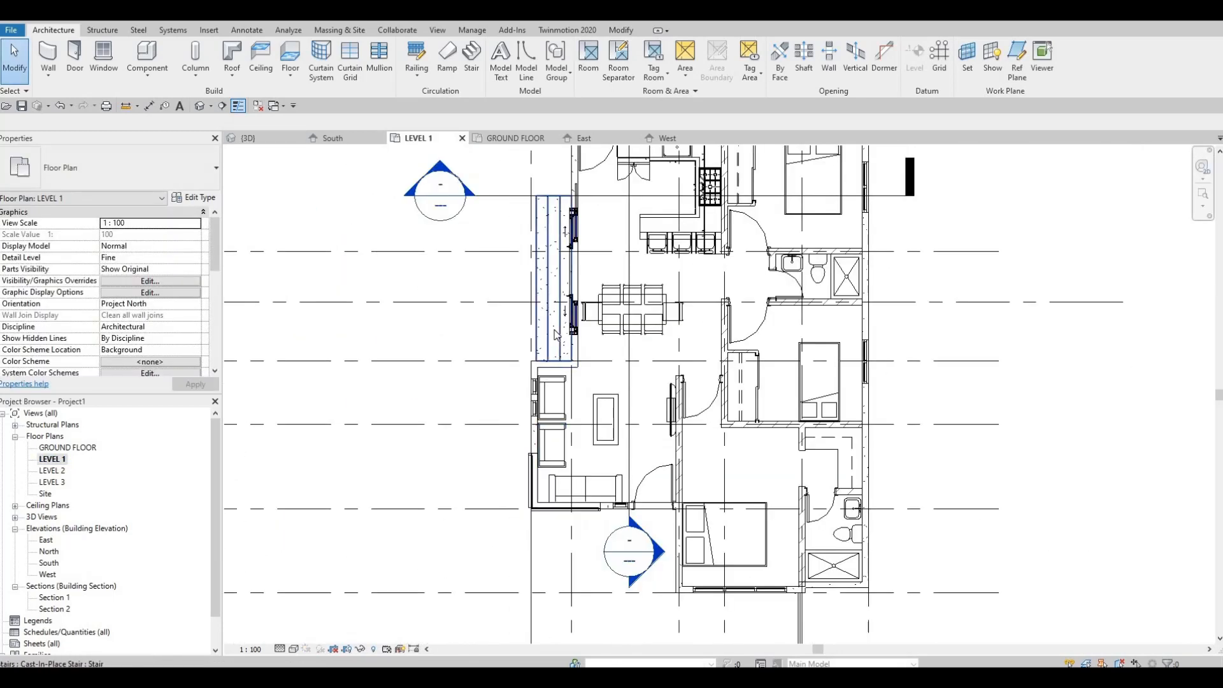
pyautogui.click(550, 331)
pyautogui.press('Escape')
pyautogui.click(545, 332)
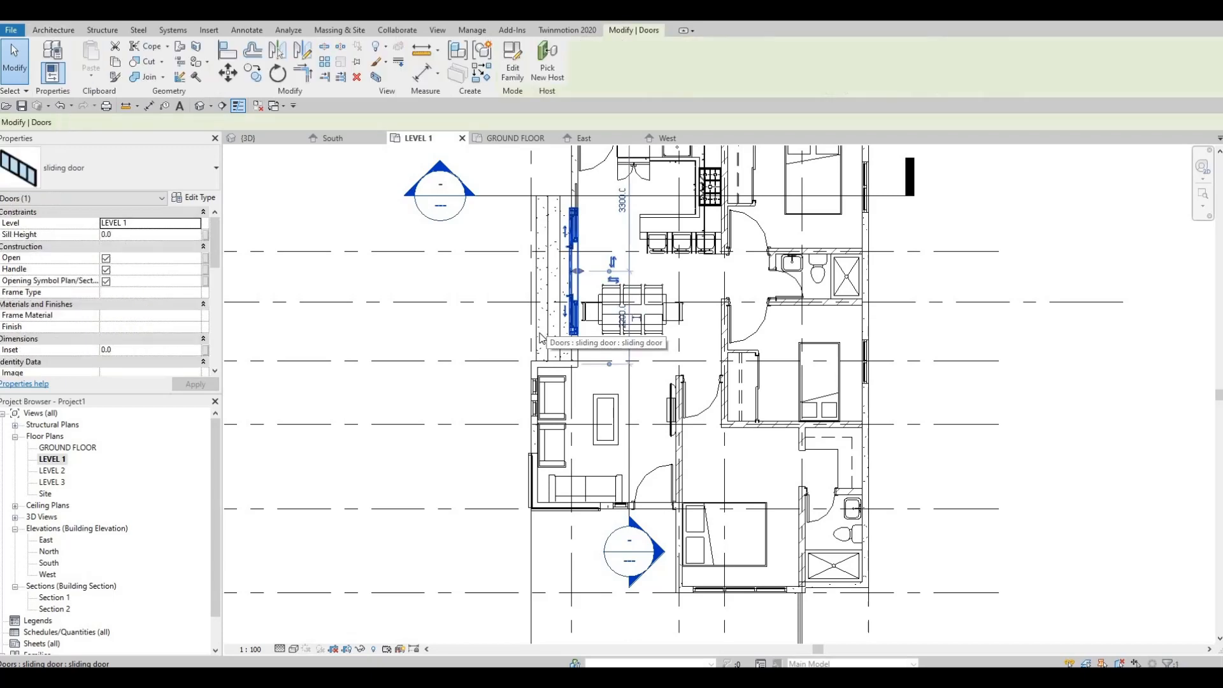
pyautogui.press('Escape')
pyautogui.click(540, 338)
pyautogui.press('Delete')
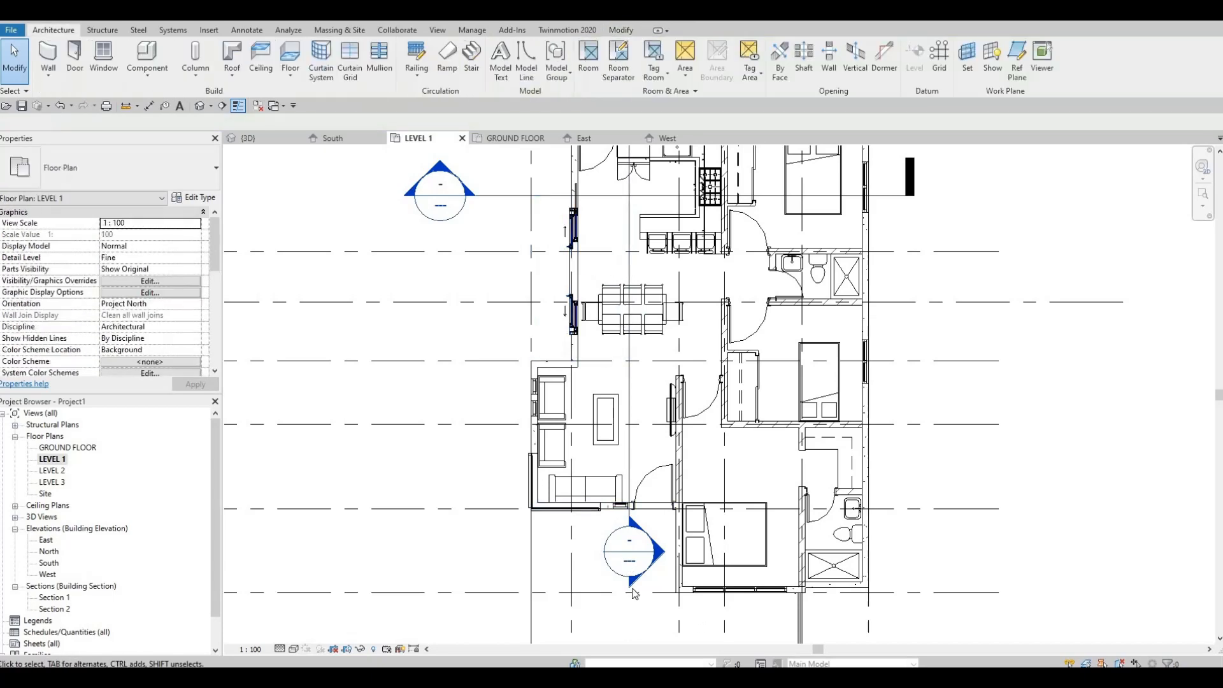
# Copy the assembled front entrance stair to the open area outside the dining area's sliding door.
pyautogui.moveTo(625, 587); pyautogui.dragTo(664, 501, button='middle')
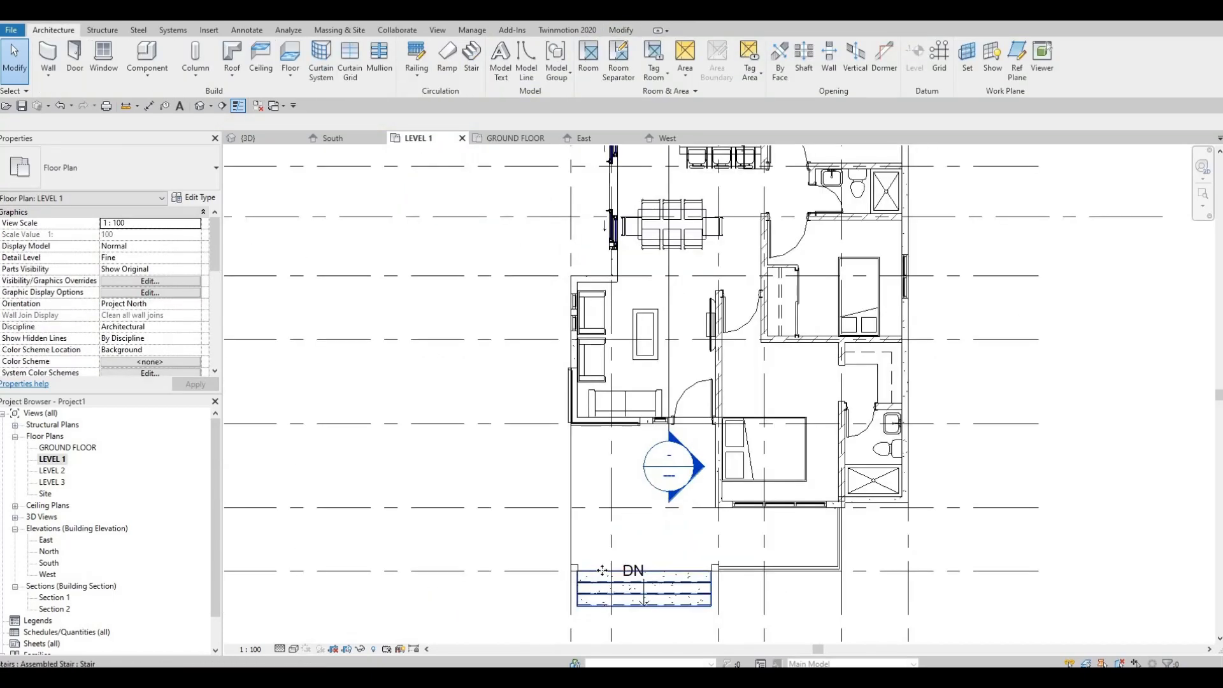
pyautogui.click(621, 583)
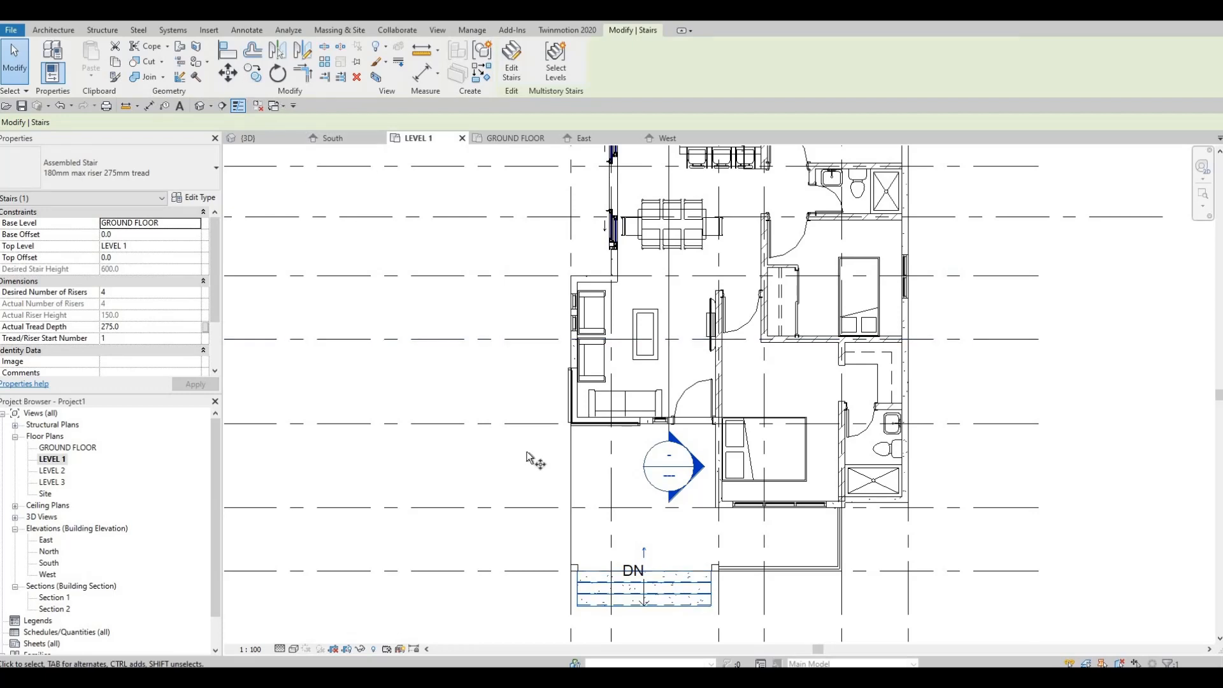
pyautogui.click(253, 73)
pyautogui.click(577, 583)
pyautogui.moveTo(435, 194); pyautogui.dragTo(444, 333, button='middle')
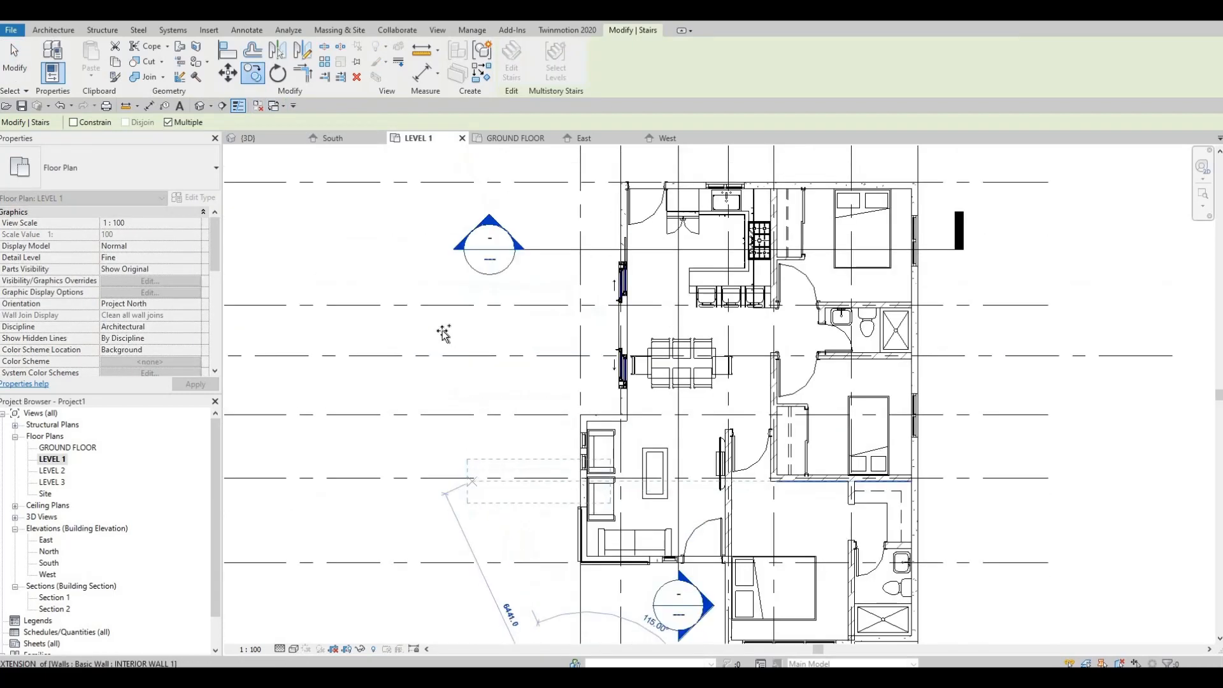
pyautogui.click(428, 336)
pyautogui.press('Escape')
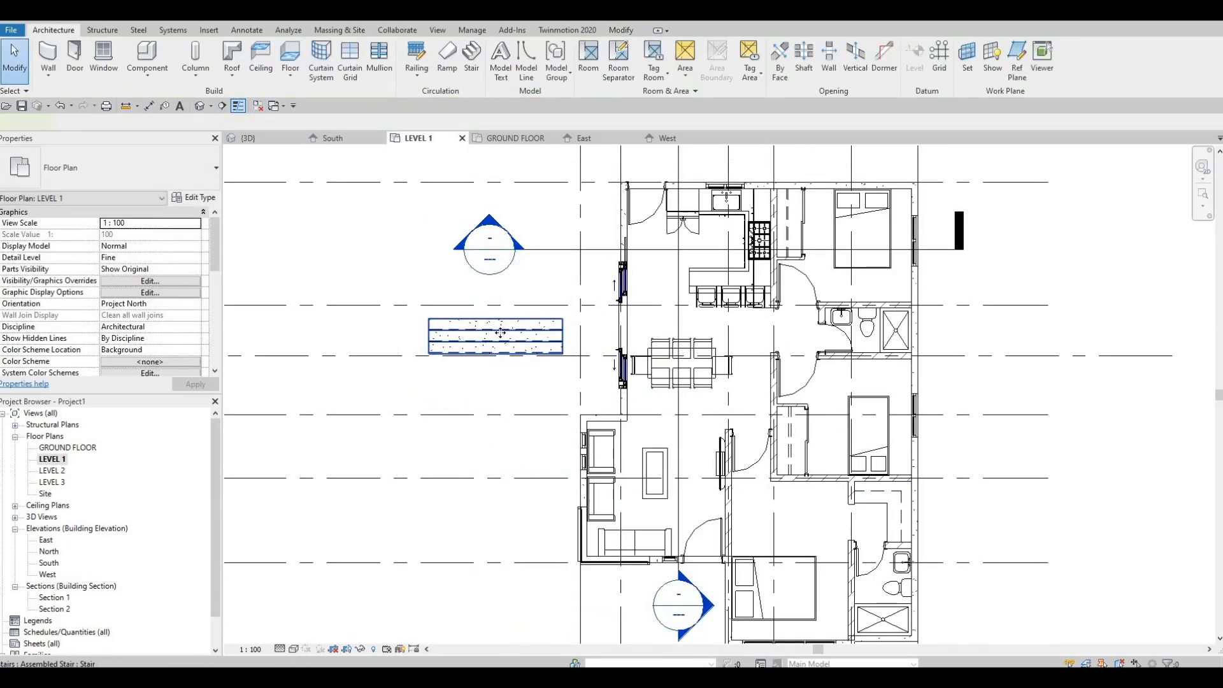
# Rotate the copied stair 90° clockwise so its steps run parallel to the sliding door wall.
pyautogui.click(501, 333)
pyautogui.press('r')
pyautogui.press('o')
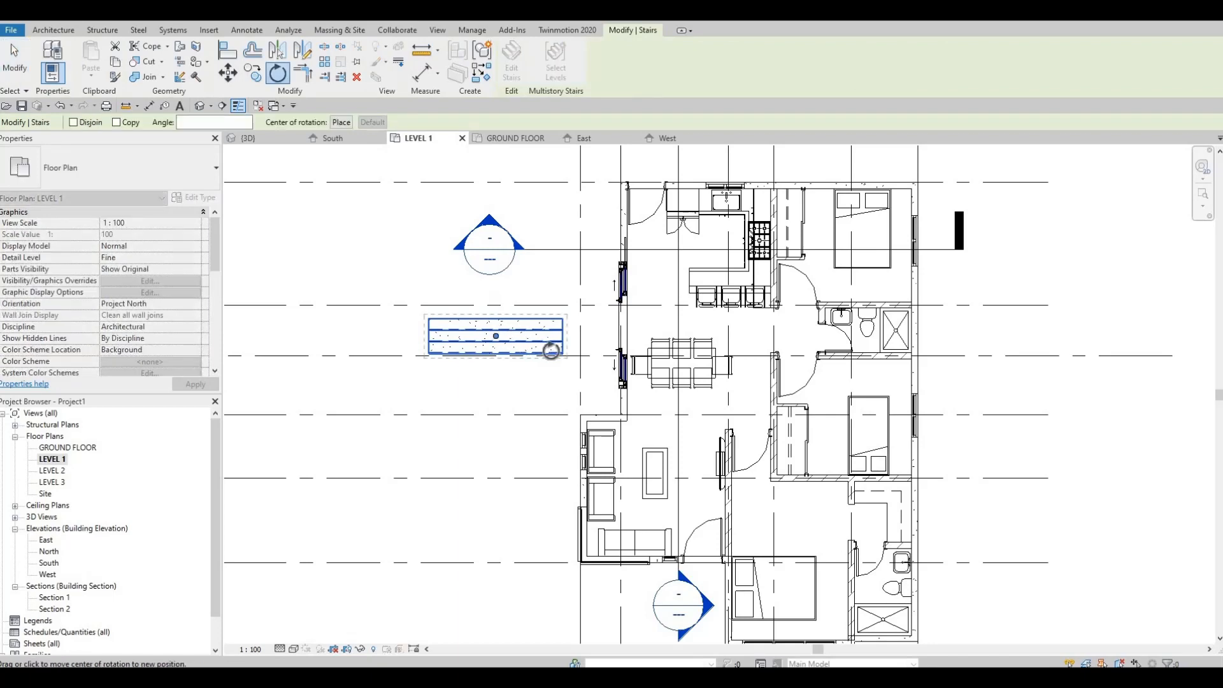
pyautogui.press('Escape')
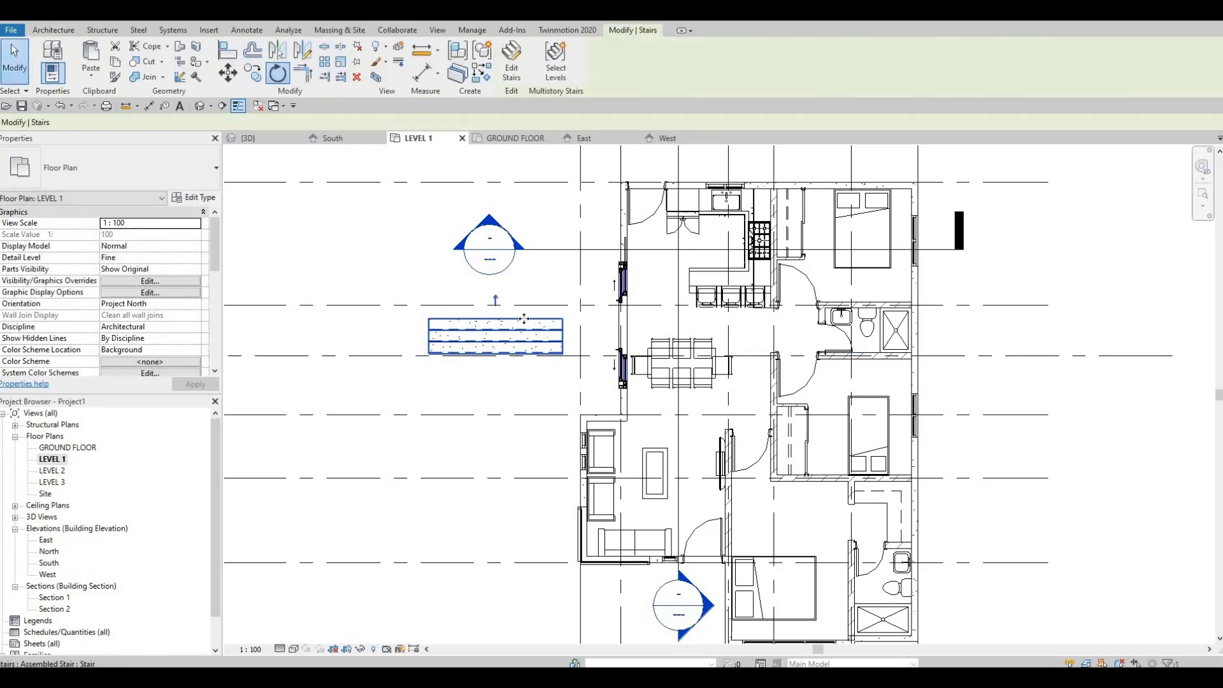
pyautogui.press('r')
pyautogui.press('o')
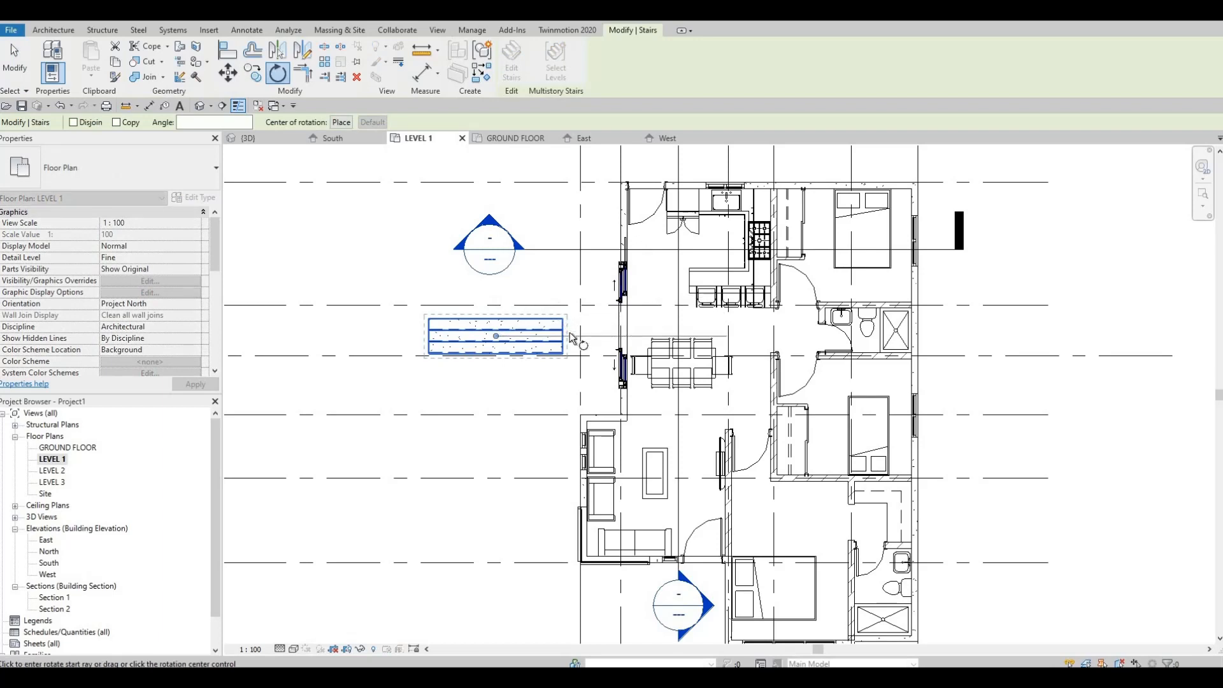
pyautogui.scroll(1, 602, 339)
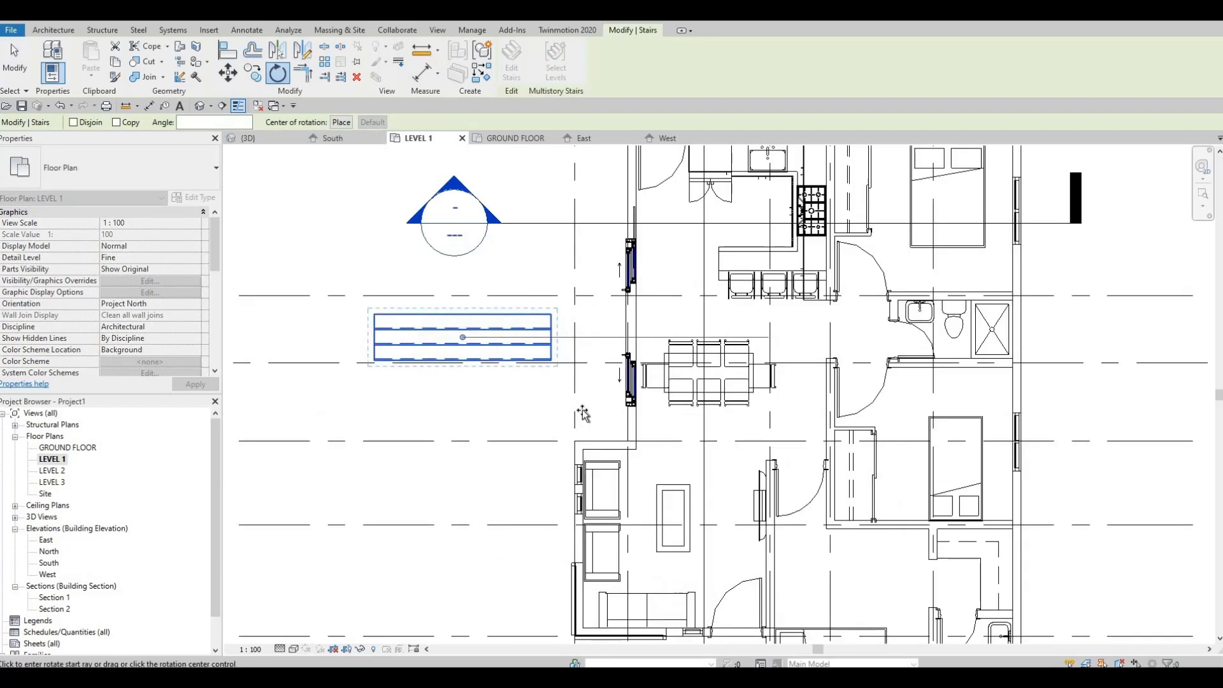
pyautogui.click(590, 336)
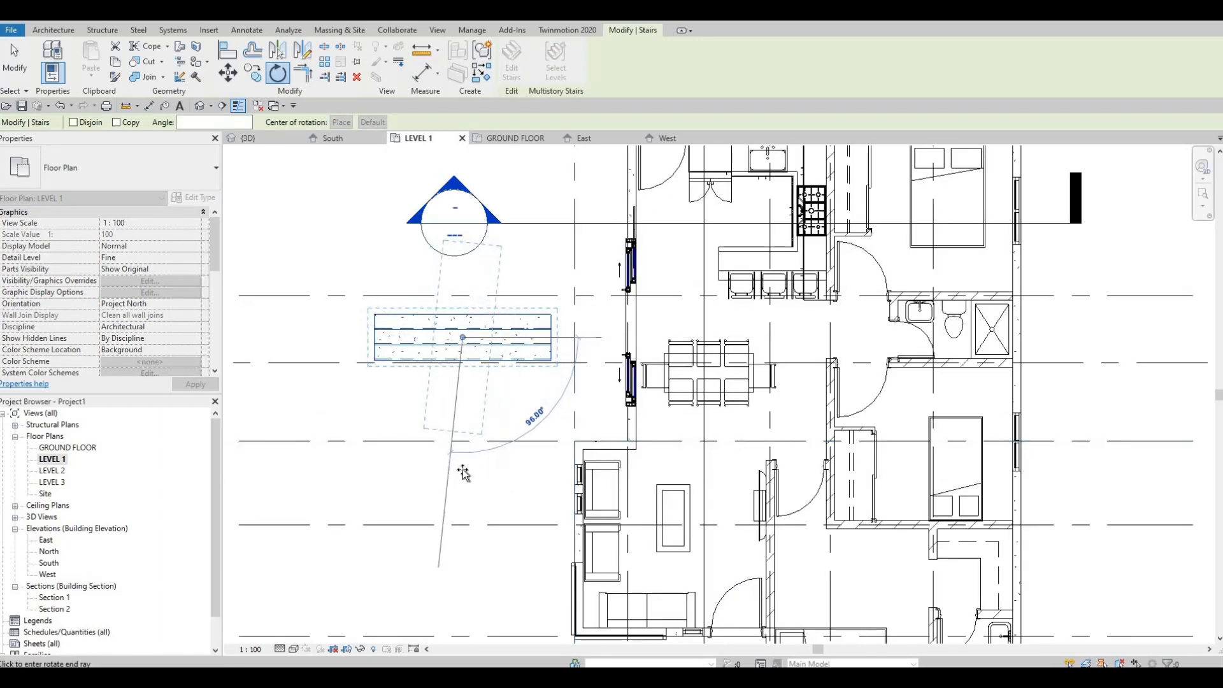
pyautogui.click(490, 380)
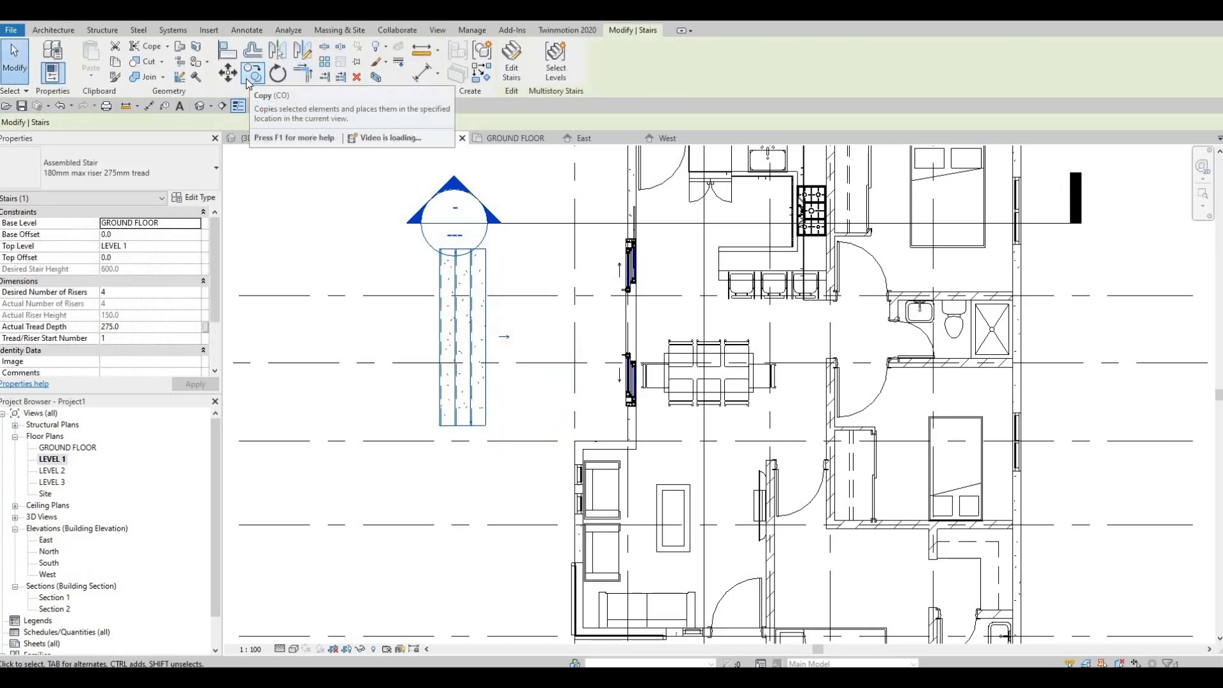
# Move the rotated stair by its inner lower corner against the wall corner beside the sliding door.
pyautogui.press('m')
pyautogui.press('v')
pyautogui.click(487, 425)
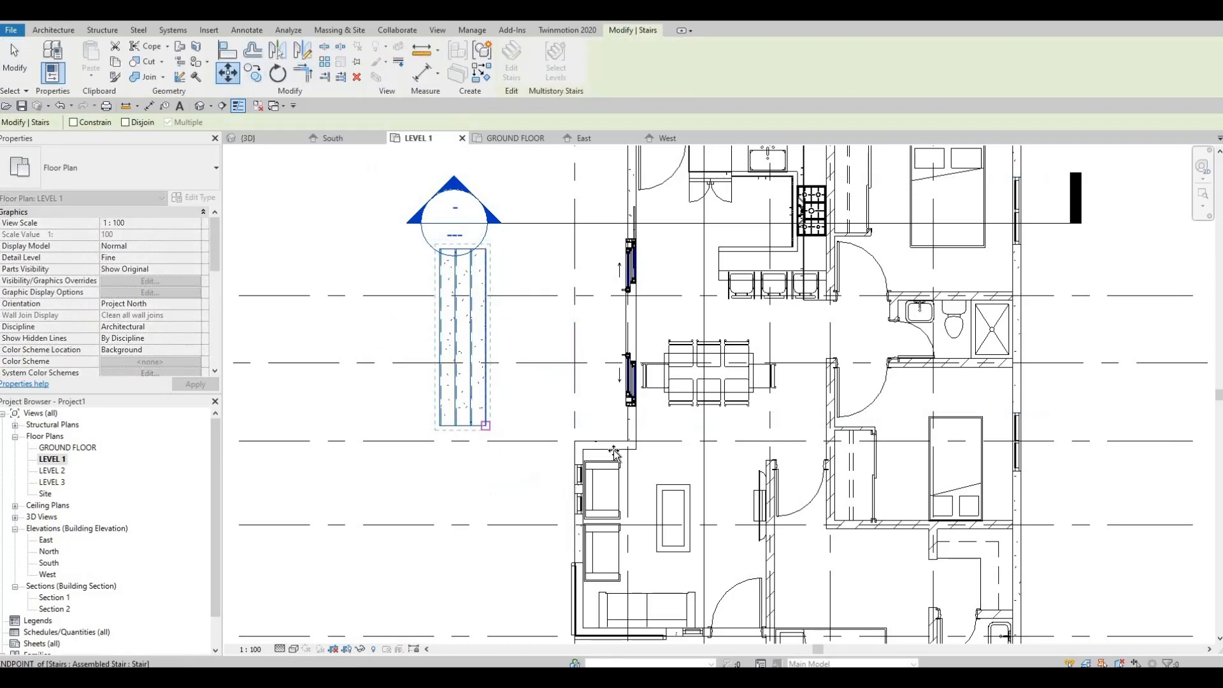
pyautogui.scroll(2, 622, 446)
pyautogui.click(603, 411)
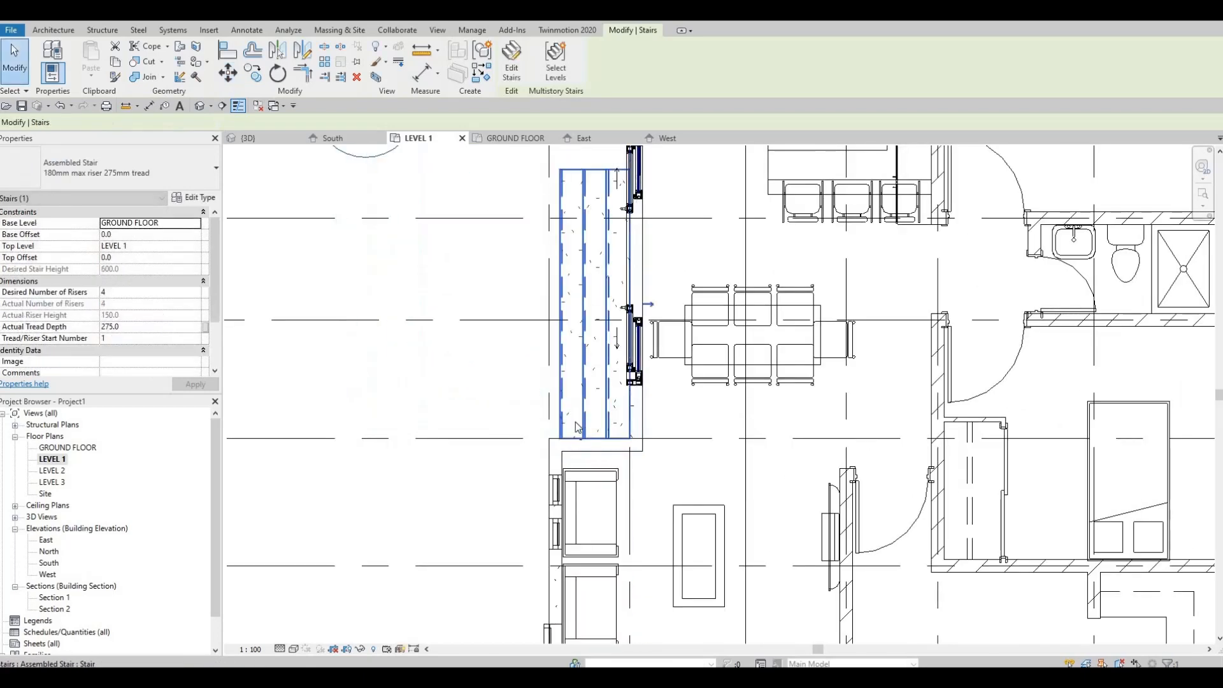
pyautogui.press('Escape')
# Edit the side stair and stretch its run past the sliding door to a width of about 3906.5 mm, then finish the edit.
pyautogui.scroll(2, 594, 317)
pyautogui.click(595, 316)
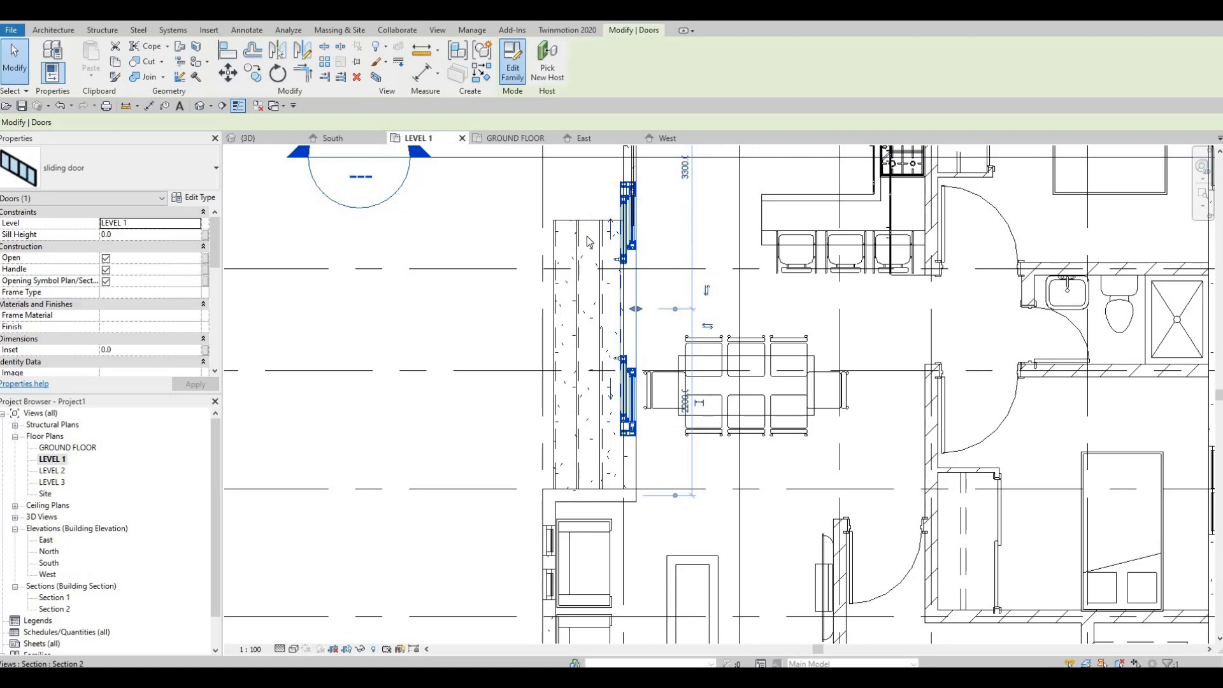
pyautogui.doubleClick(590, 242)
pyautogui.click(585, 301)
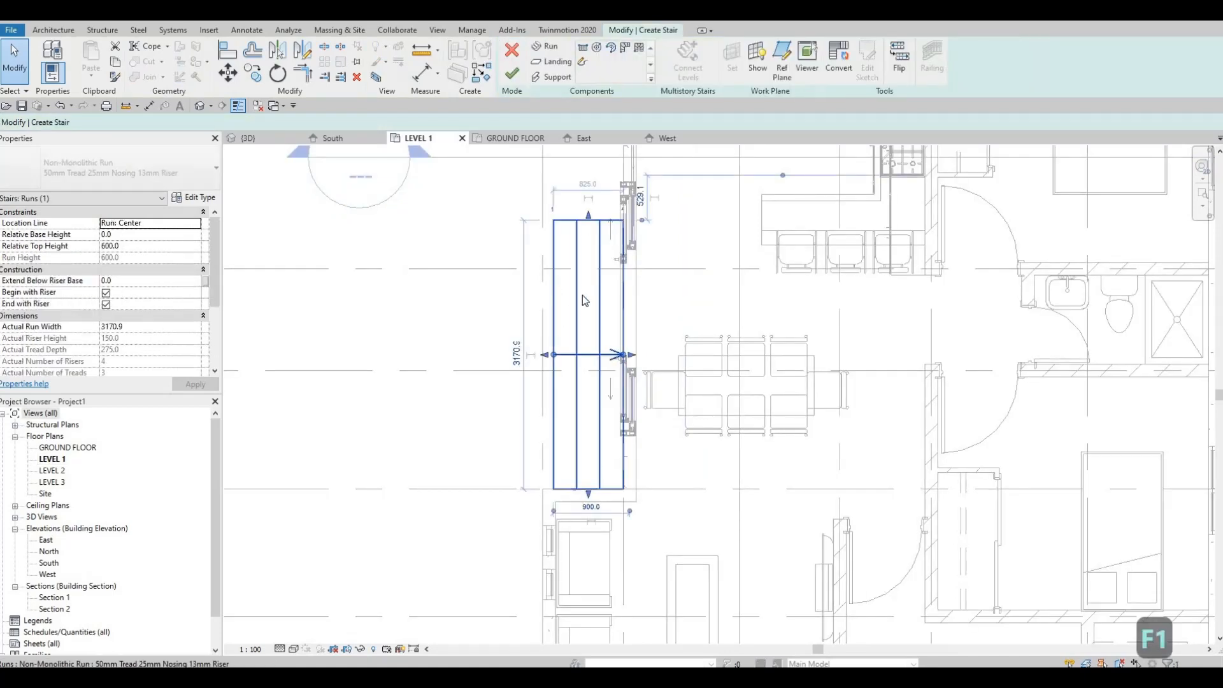
pyautogui.moveTo(583, 296); pyautogui.dragTo(583, 385, button='middle')
pyautogui.moveTo(588, 305); pyautogui.dragTo(594, 246)
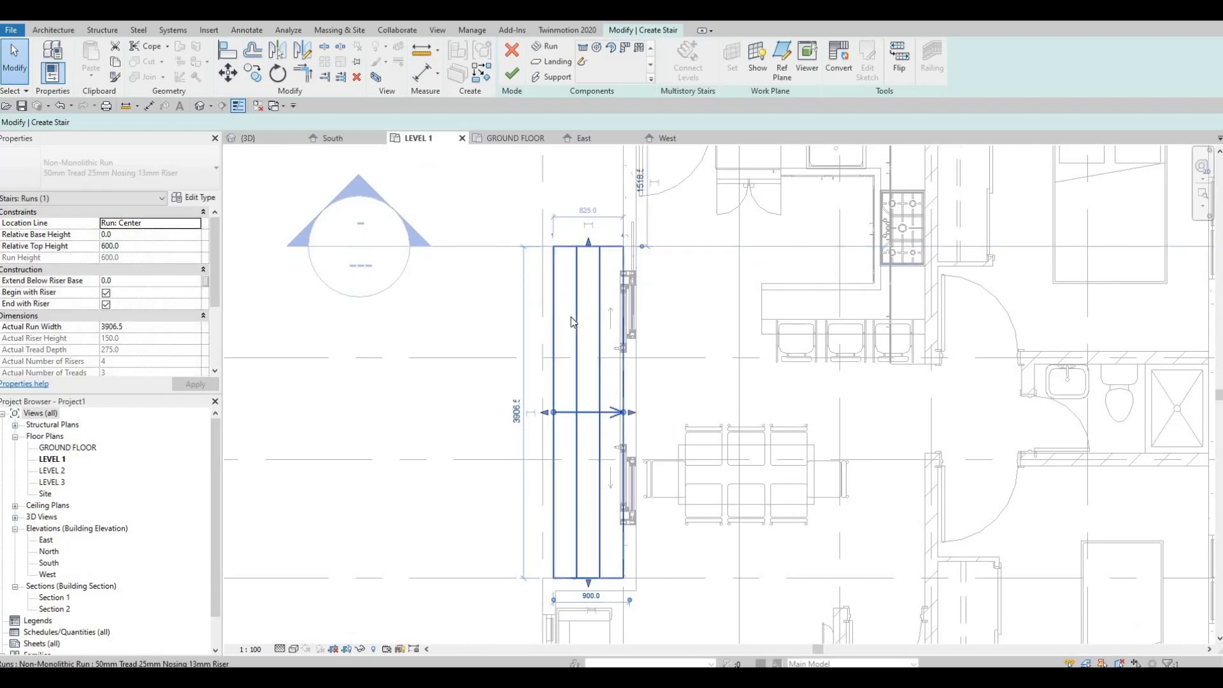
pyautogui.scroll(-2, 599, 274)
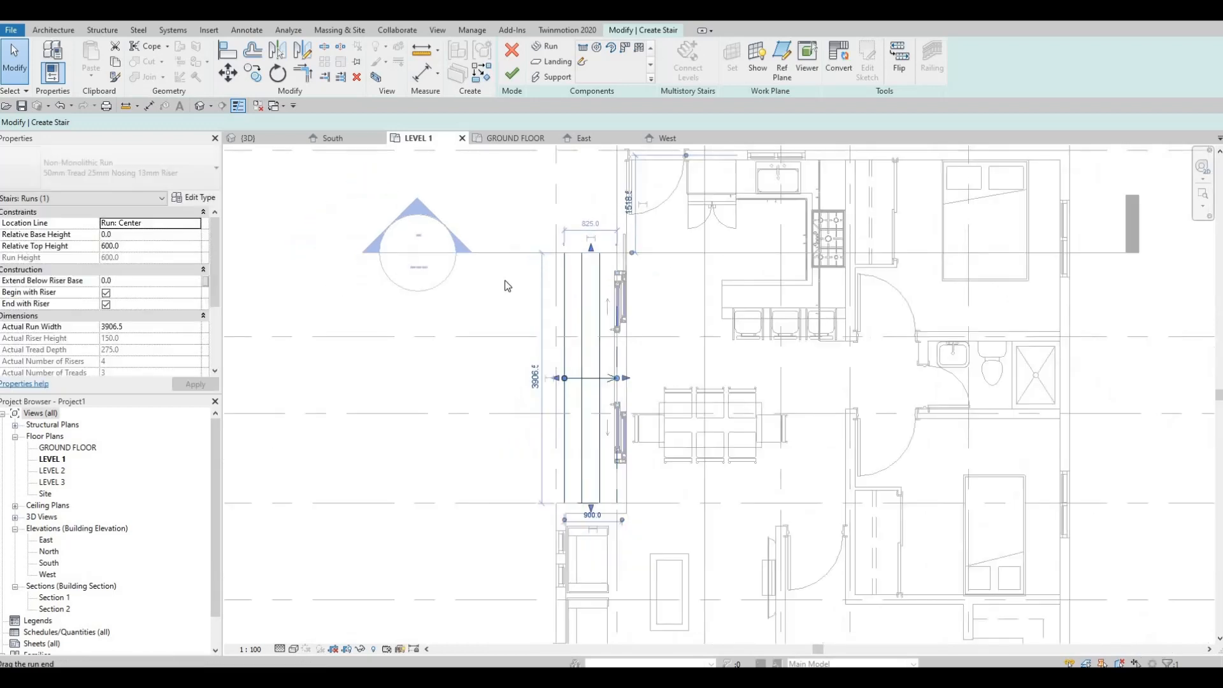
pyautogui.click(512, 74)
# Examine the new side stair and the front entrance stair around the house in the 3D view.
pyautogui.scroll(-2, 573, 347)
pyautogui.moveTo(573, 347); pyautogui.dragTo(592, 222, button='middle')
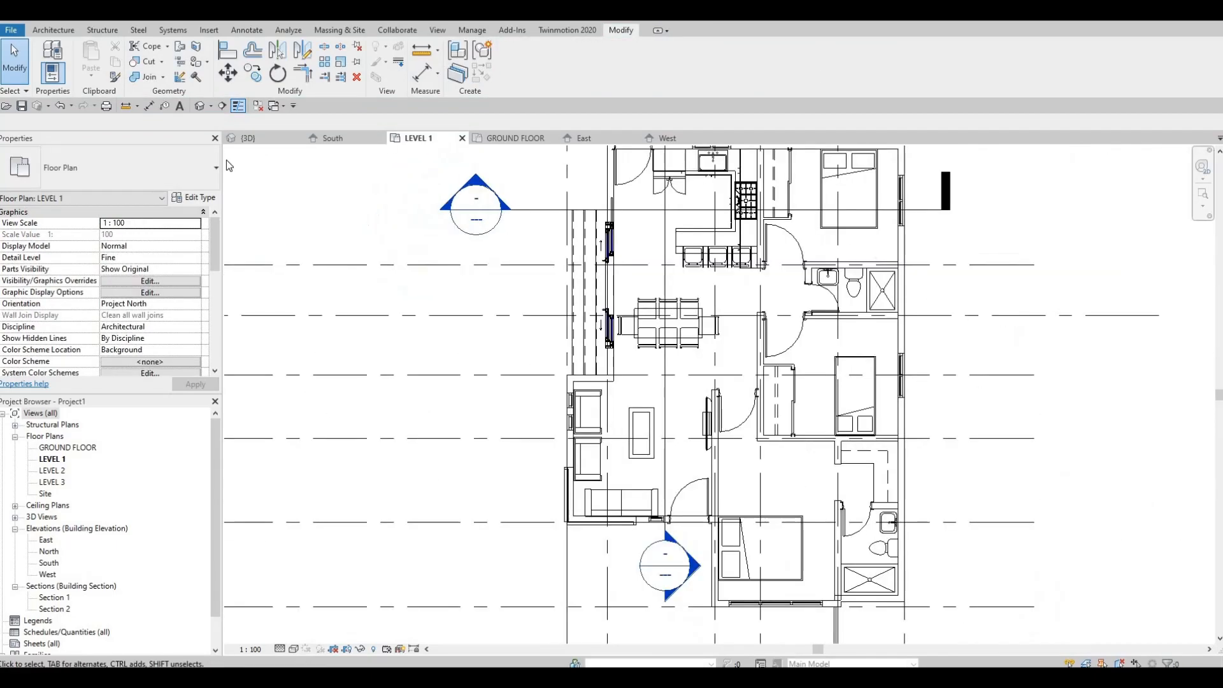
pyautogui.click(199, 106)
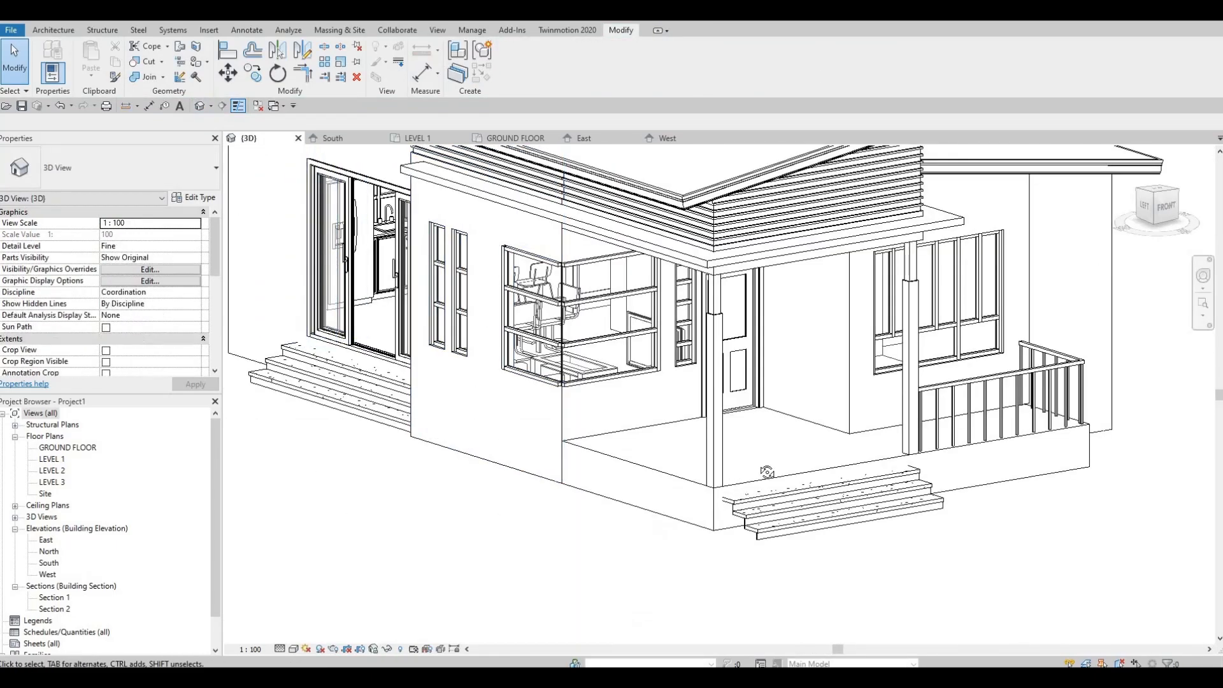
pyautogui.keyDown('shift'); pyautogui.moveTo(883, 464); pyautogui.dragTo(628, 450, button='middle'); pyautogui.keyUp('shift')
pyautogui.scroll(3, 611, 447)
pyautogui.moveTo(453, 476); pyautogui.dragTo(538, 447, button='middle')
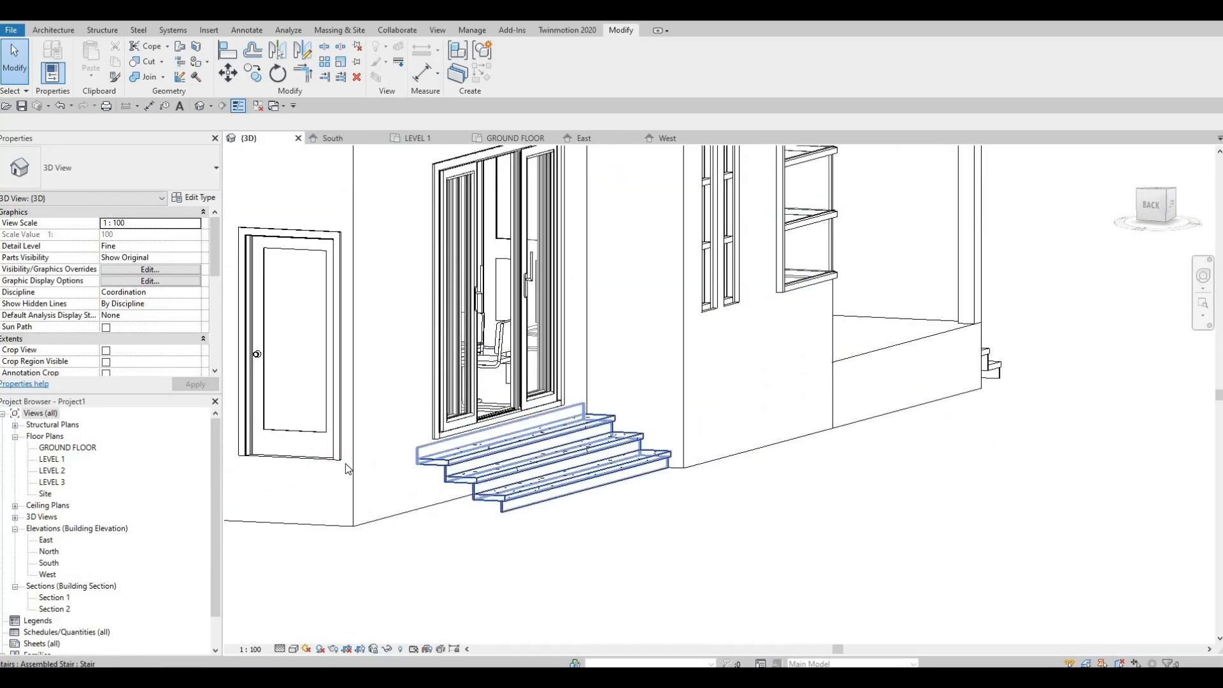
pyautogui.keyDown('shift'); pyautogui.moveTo(411, 464); pyautogui.dragTo(710, 541, button='middle'); pyautogui.keyUp('shift')
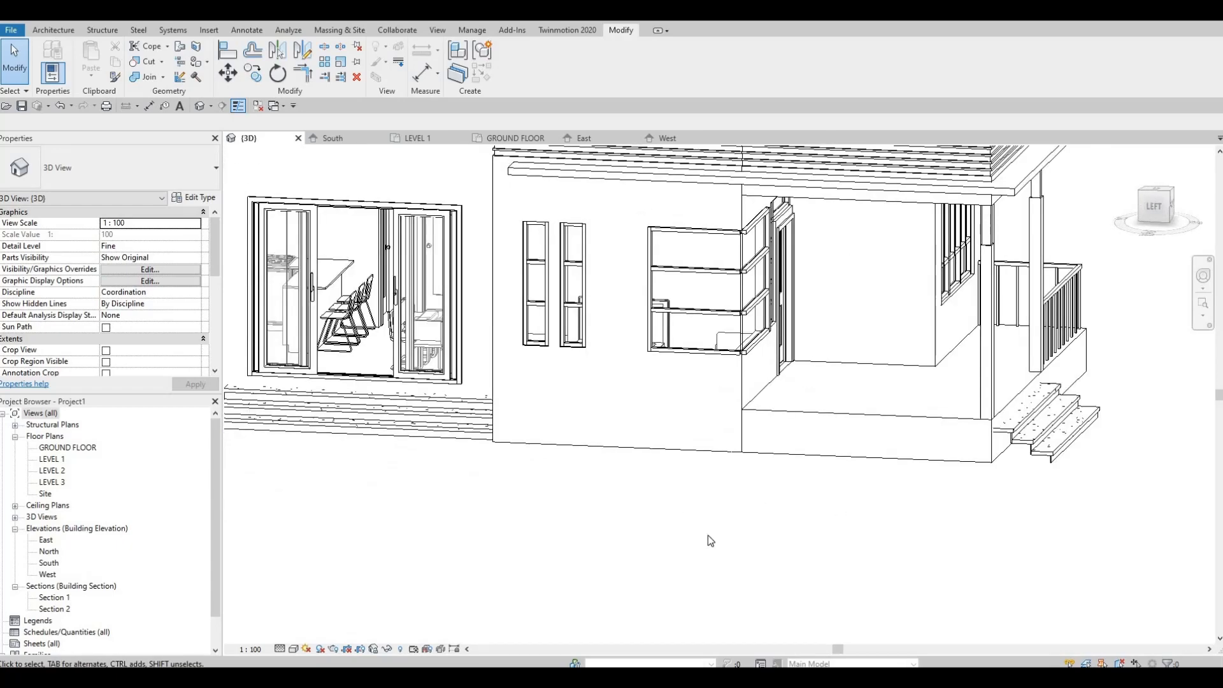
pyautogui.keyDown('shift'); pyautogui.moveTo(701, 495); pyautogui.dragTo(638, 466, button='middle'); pyautogui.keyUp('shift')
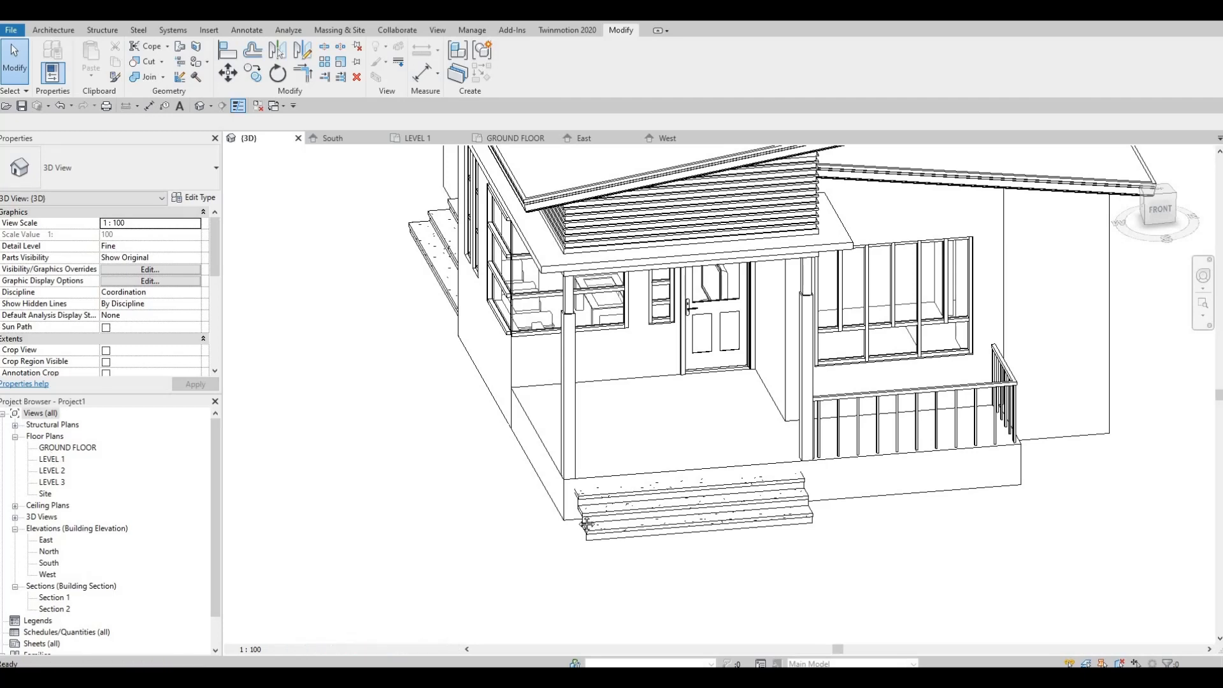
# Open the GROUND FLOOR plan and frame the front entrance stair between its two columns.
pyautogui.doubleClick(57, 449)
pyautogui.scroll(-2, 625, 434)
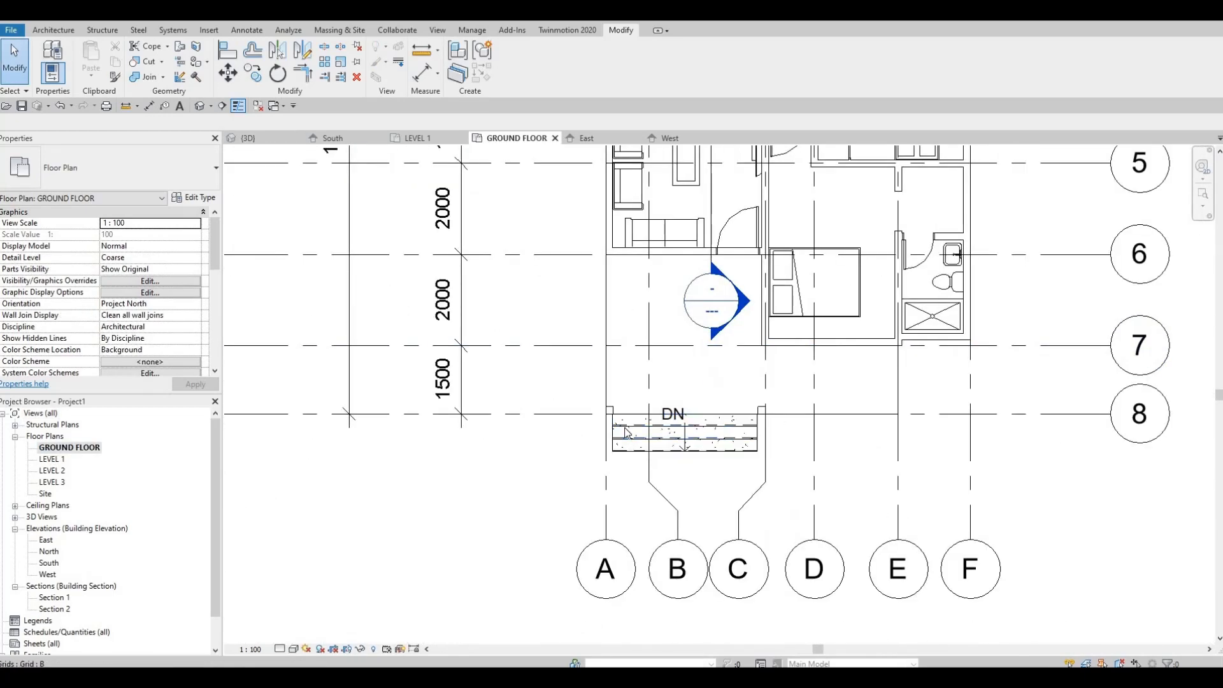
pyautogui.scroll(5, 624, 433)
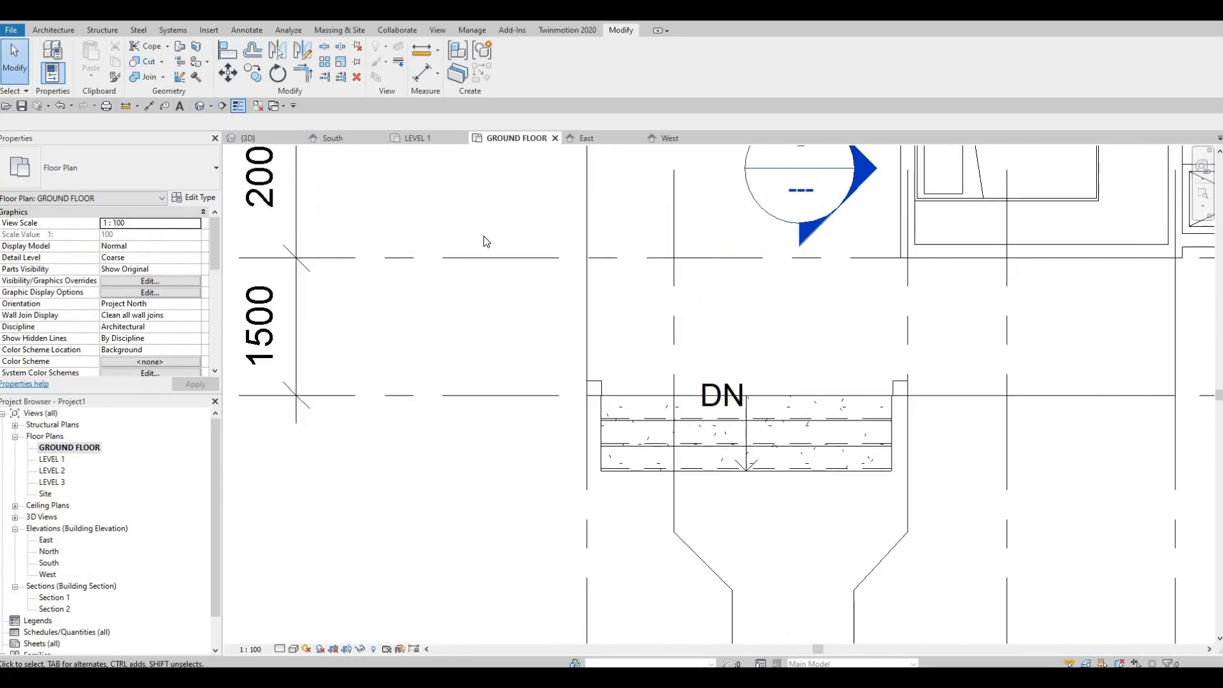
pyautogui.click(621, 427)
pyautogui.press('Escape')
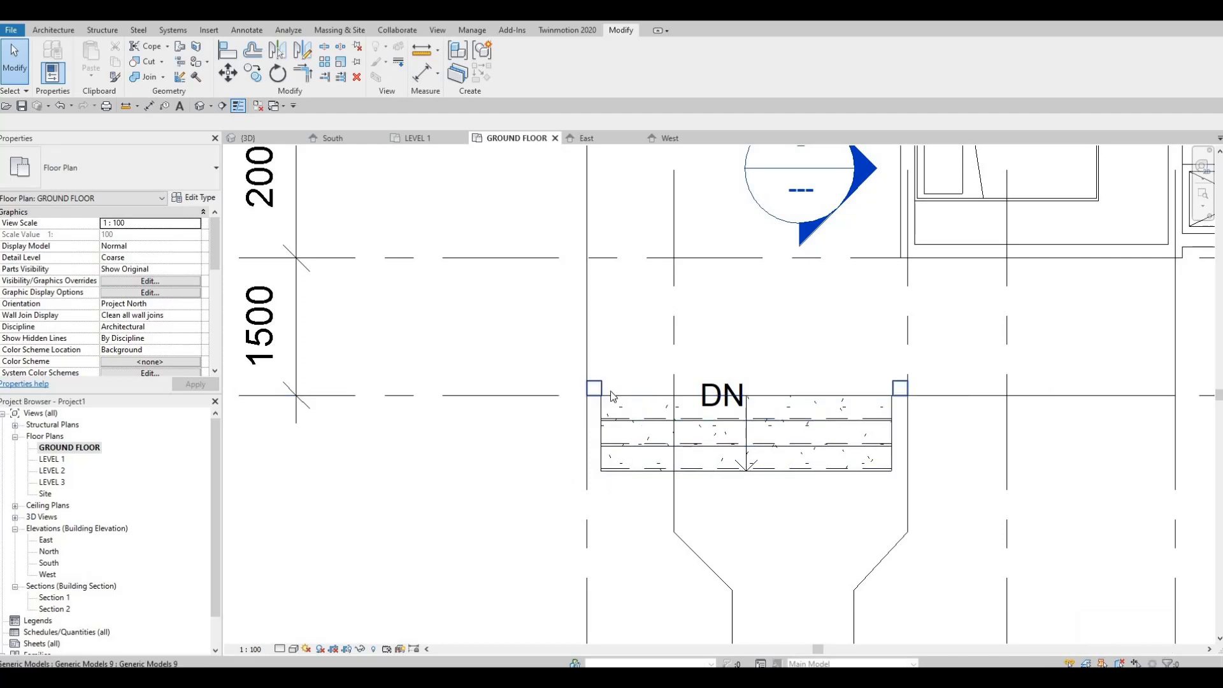
# Start a model in-place component in the Generic Models category and accept the default name.
pyautogui.click(53, 30)
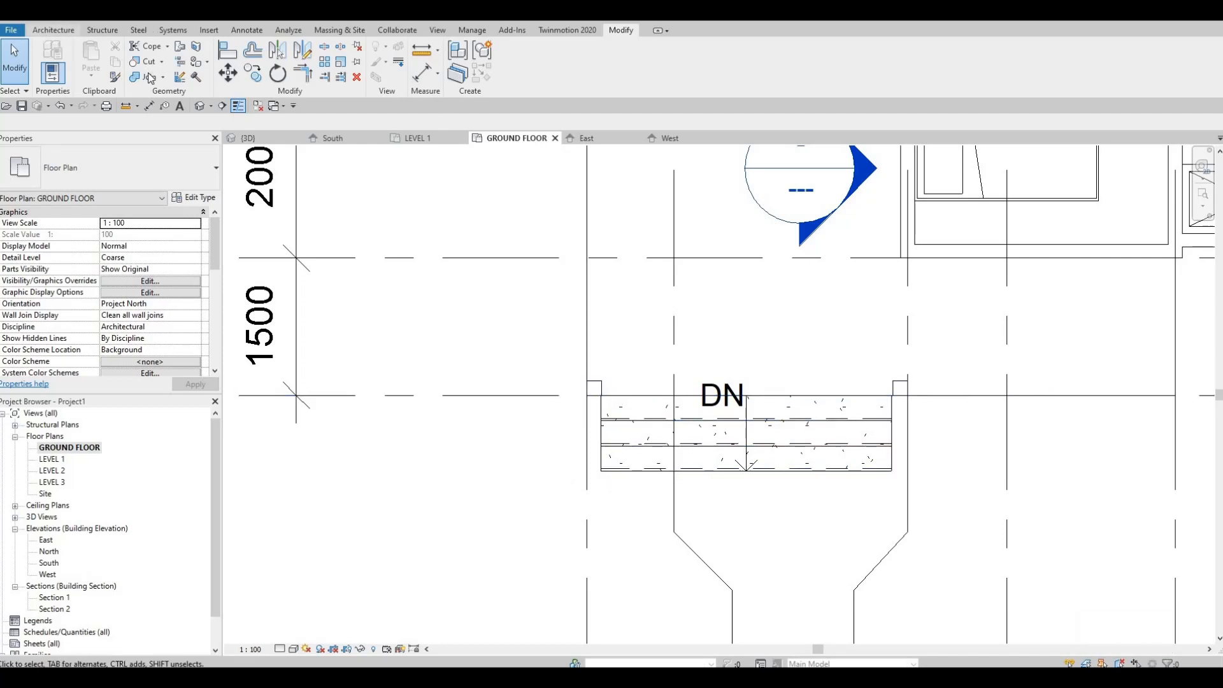
pyautogui.click(147, 75)
pyautogui.click(178, 124)
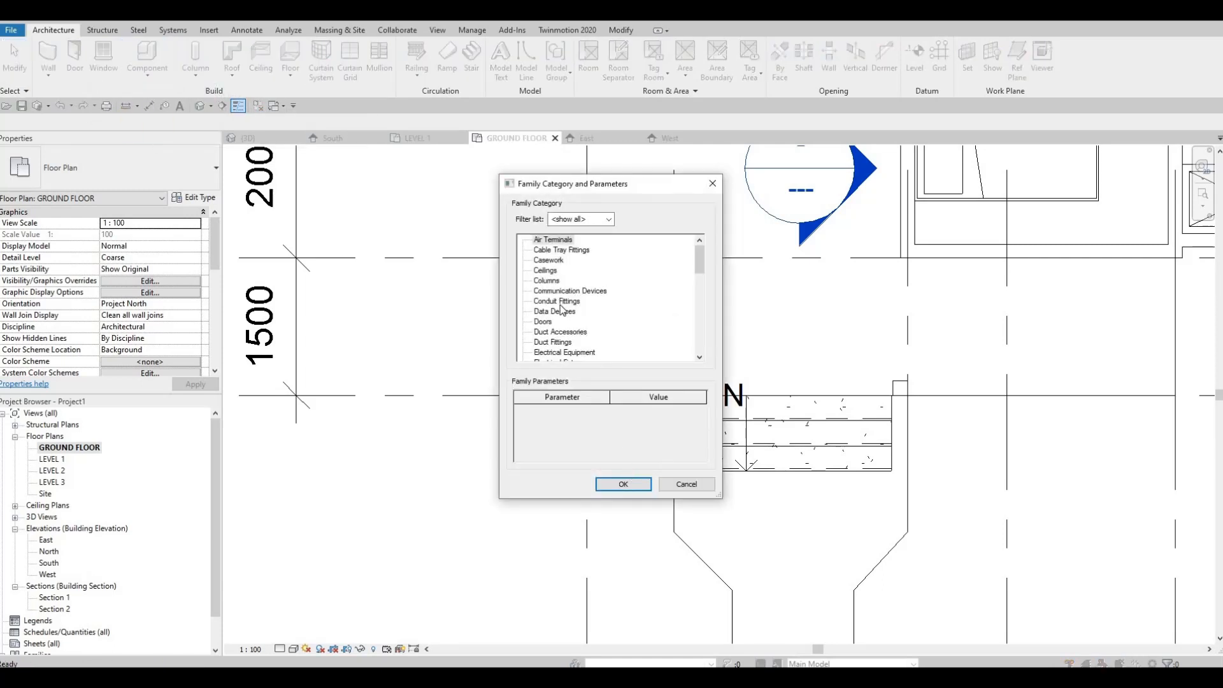
pyautogui.scroll(-4, 560, 332)
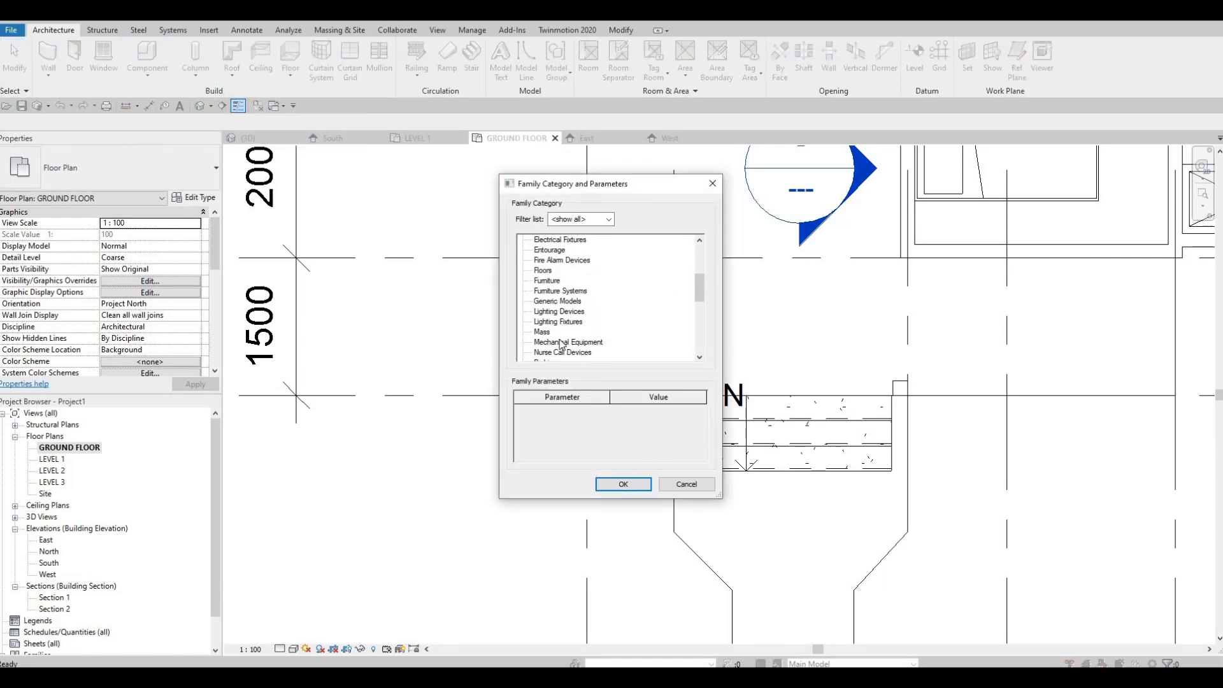
pyautogui.scroll(-5, 561, 345)
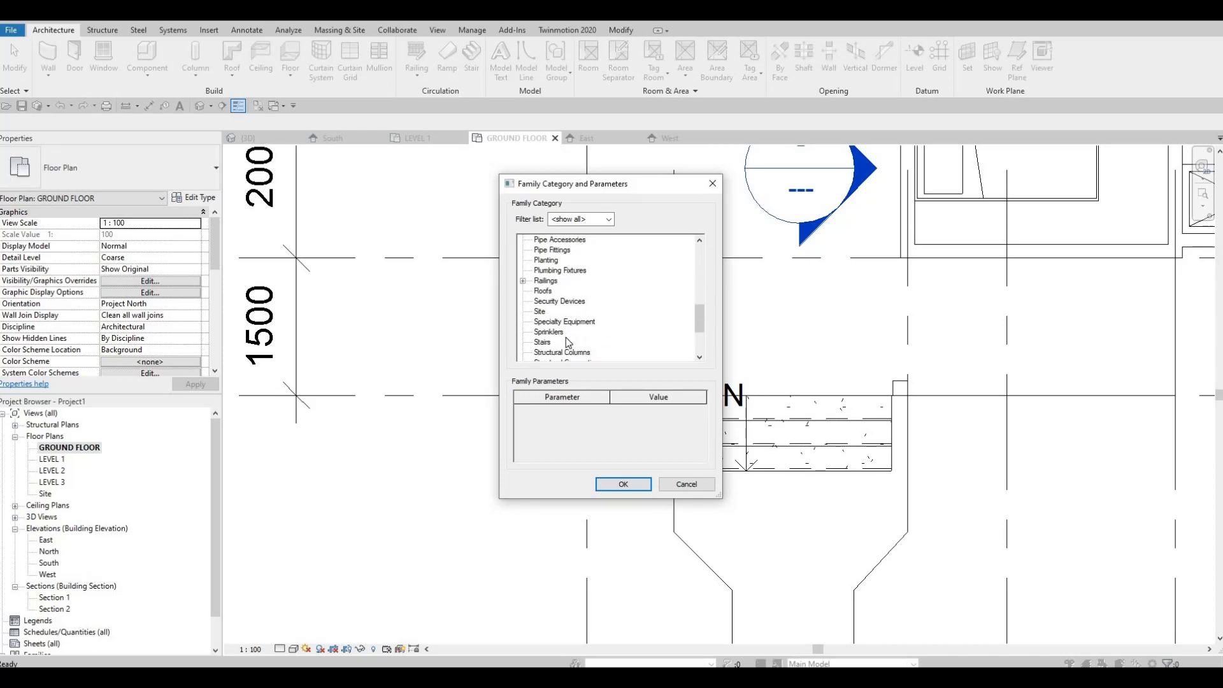
pyautogui.scroll(5, 567, 338)
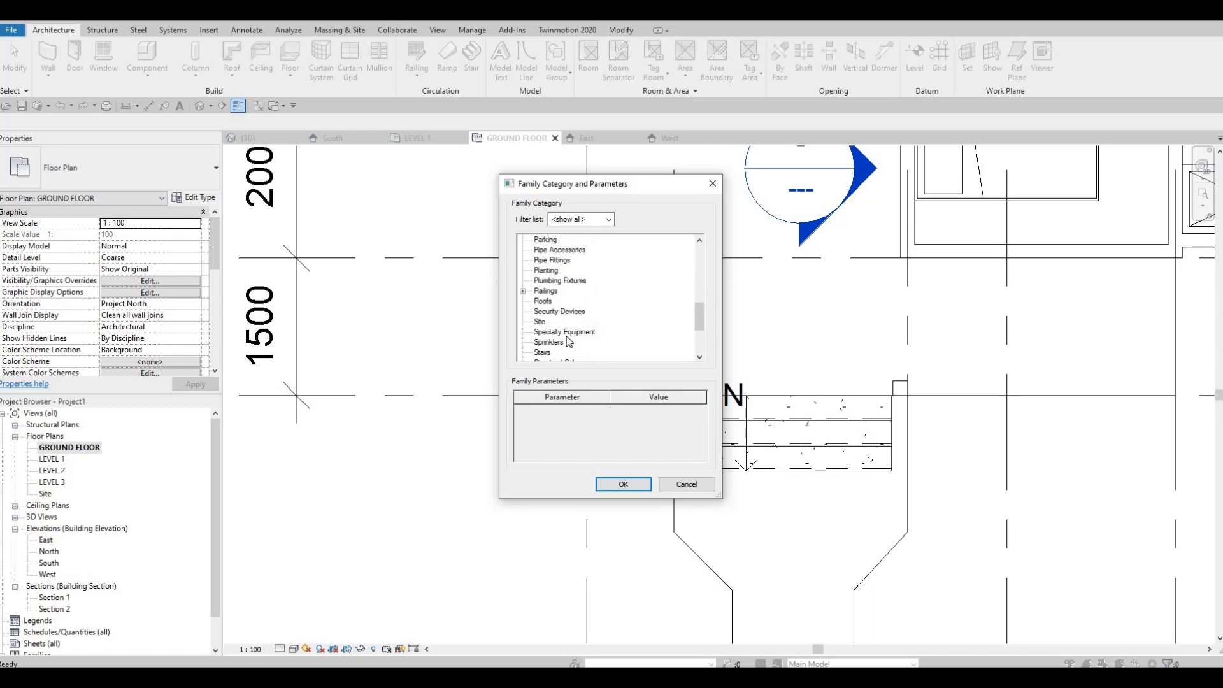
pyautogui.press('g')
pyautogui.click(625, 485)
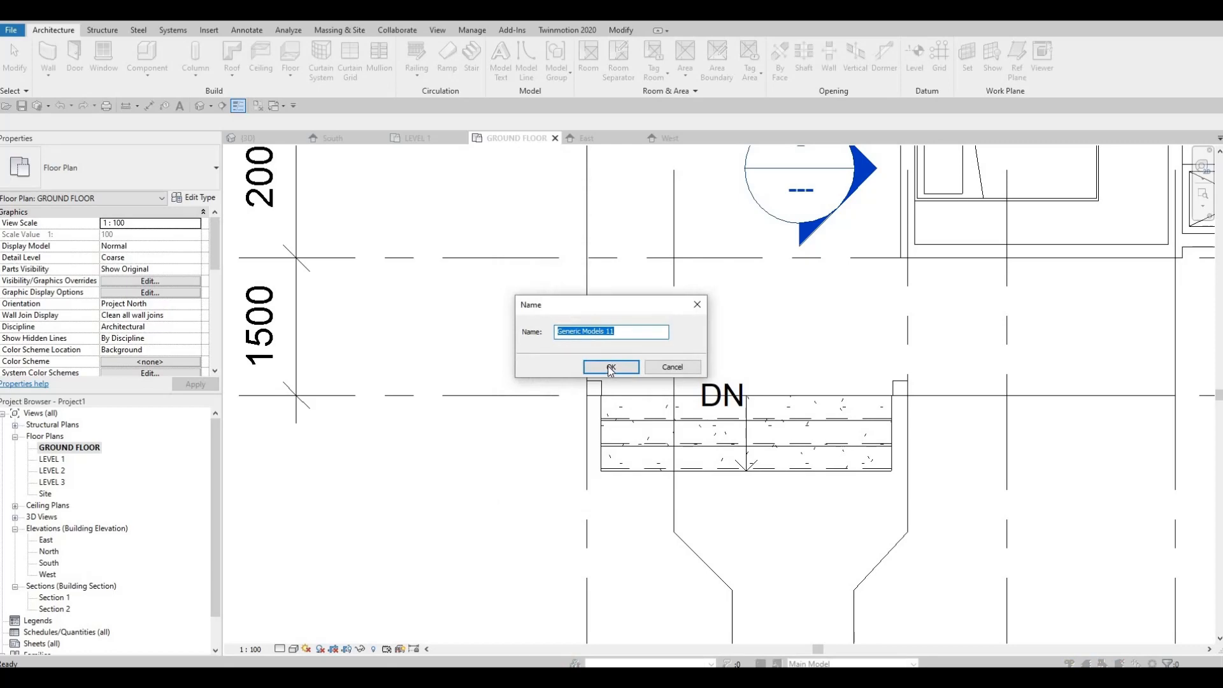
pyautogui.click(610, 367)
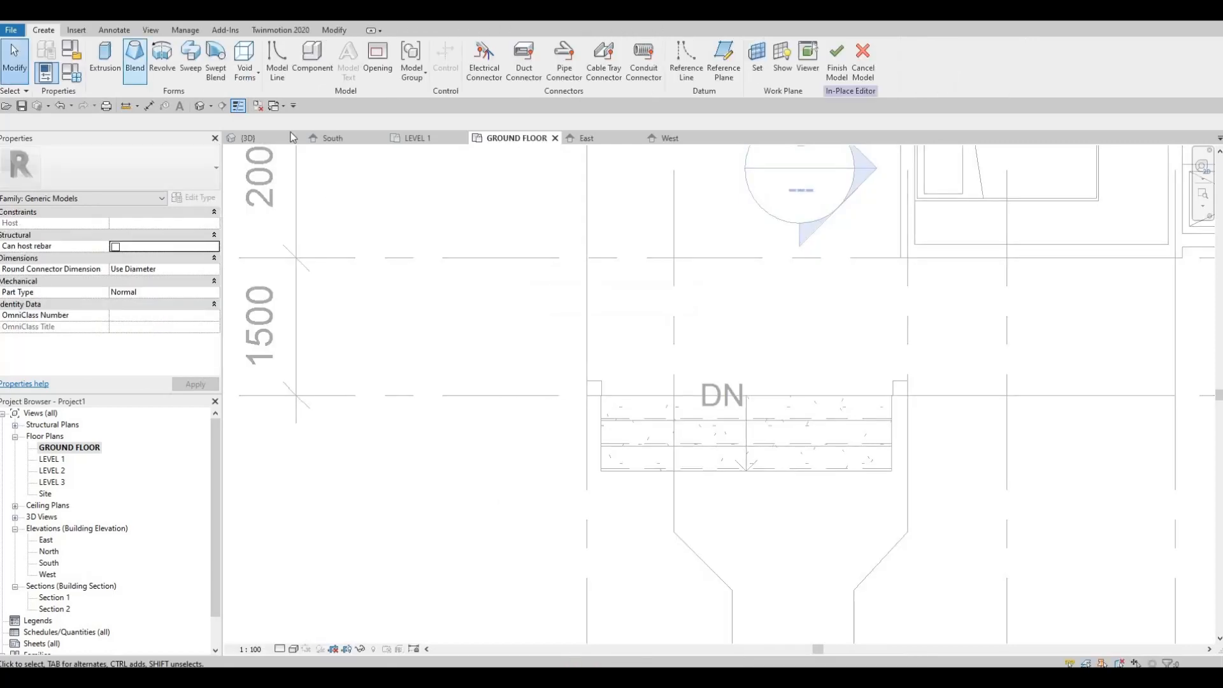
# Start a solid extrusion and sketch a rectangle about 300 mm by 825 mm from the column at grid A along the stair's side to its front edge.
pyautogui.click(105, 61)
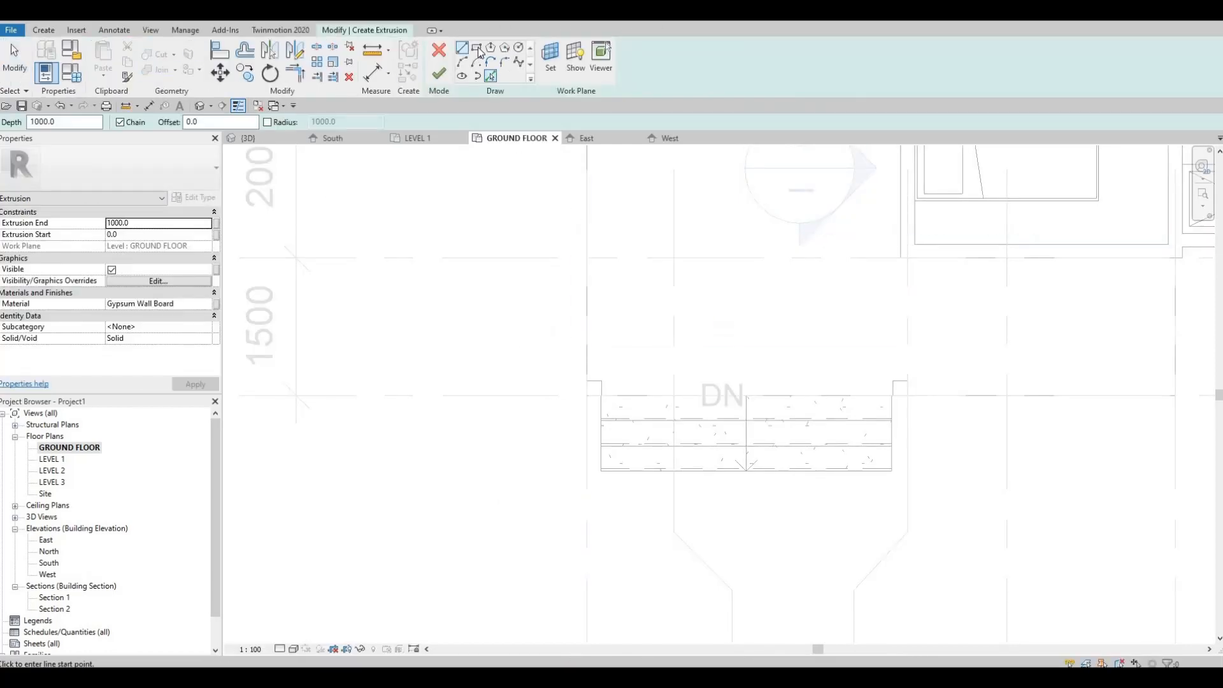
pyautogui.click(477, 49)
pyautogui.scroll(3, 546, 388)
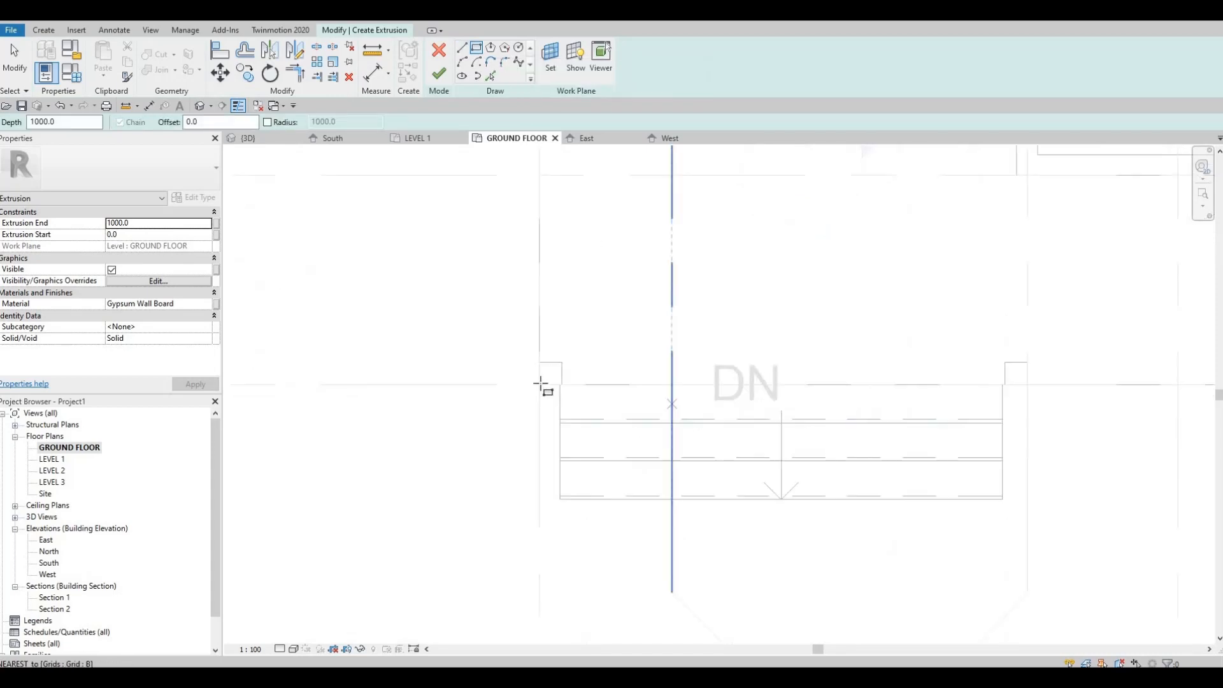
pyautogui.click(537, 383)
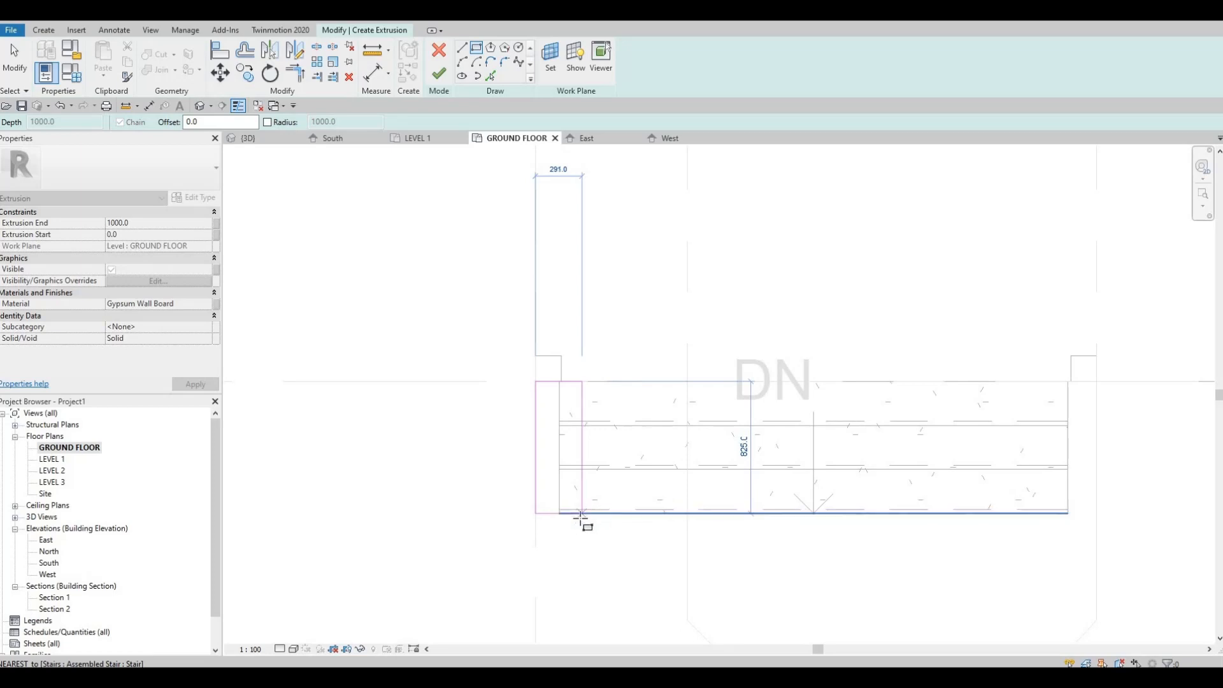
pyautogui.scroll(2, 575, 534)
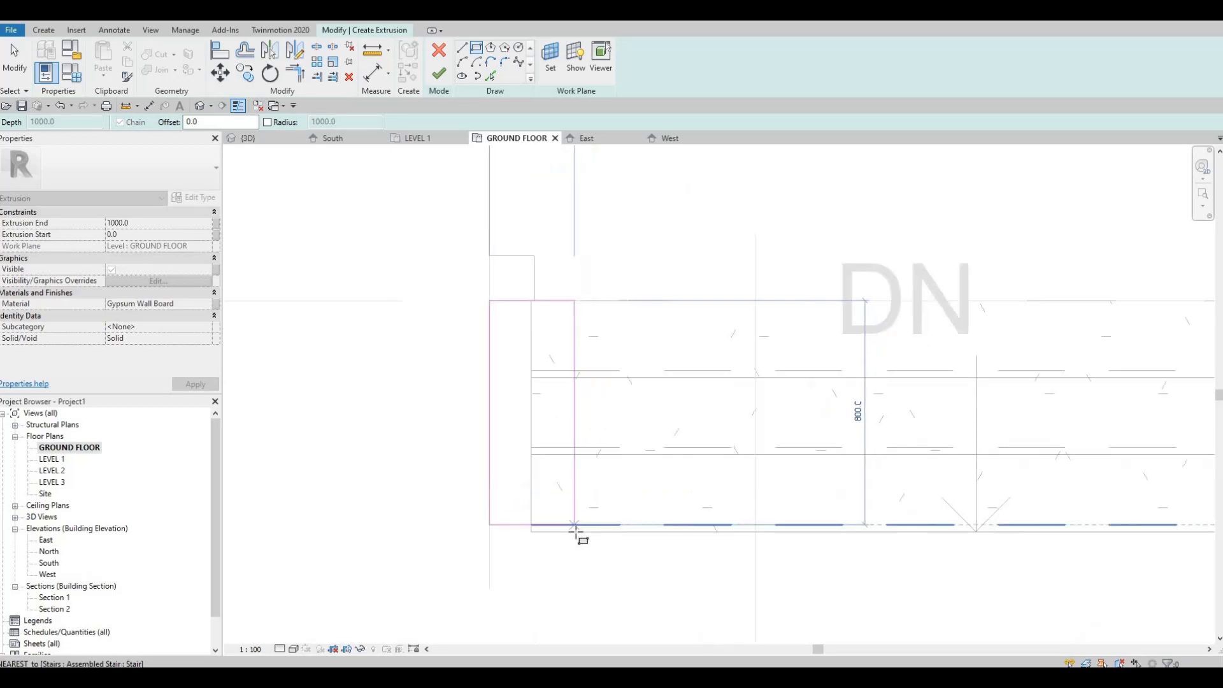
pyautogui.click(571, 513)
pyautogui.press('Escape')
pyautogui.press('Escape')
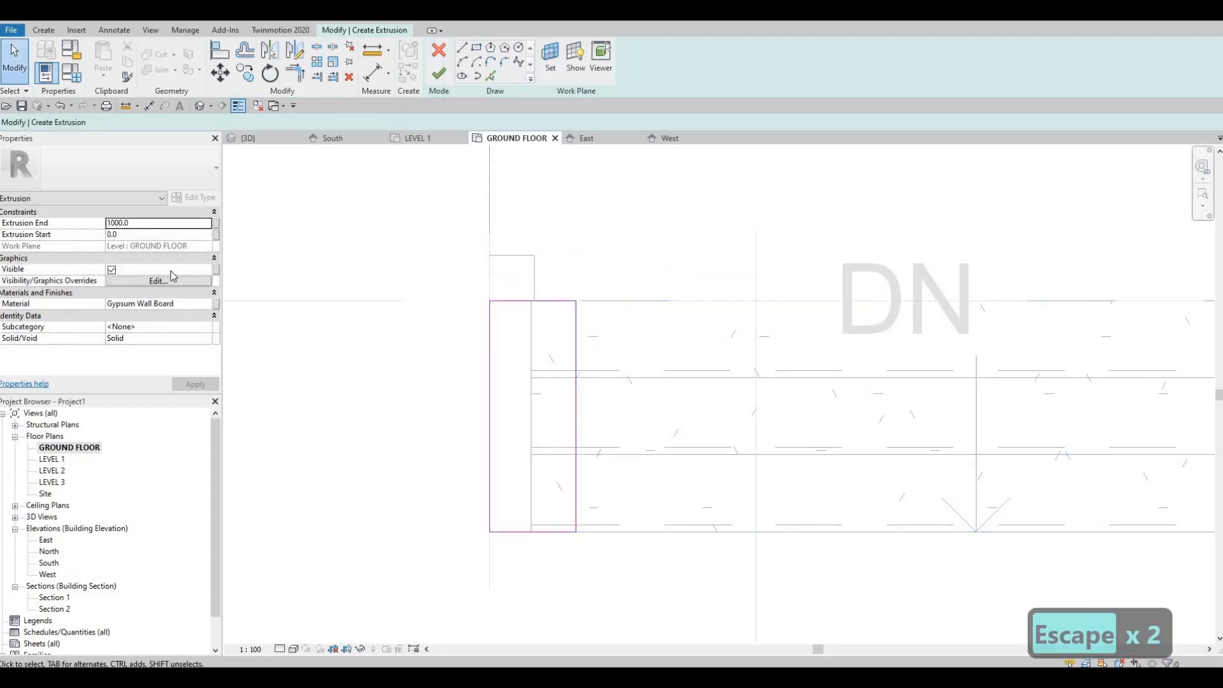
# Open the material selection for the extrusion and browse the project materials for a replacement.
pyautogui.click(208, 307)
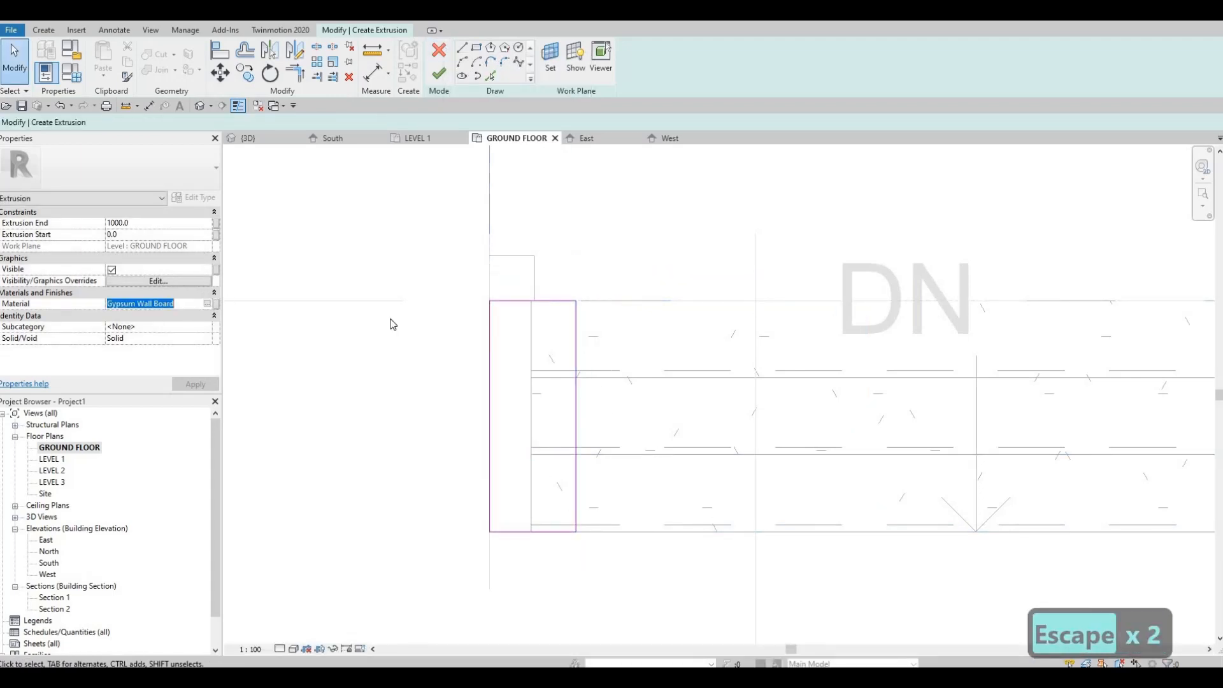
pyautogui.scroll(-3, 451, 307)
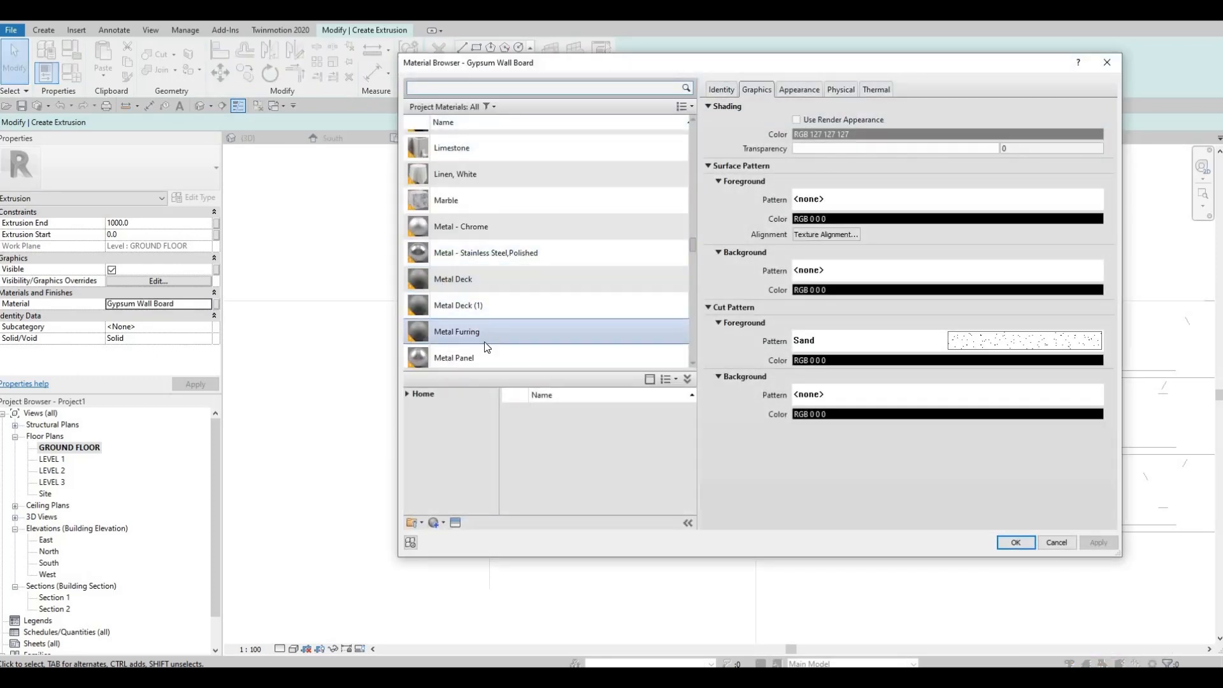
# Assign the Metal Panel material to the rectangular block beside the entrance stairs and finish the extrusion.
pyautogui.scroll(-3, 475, 233)
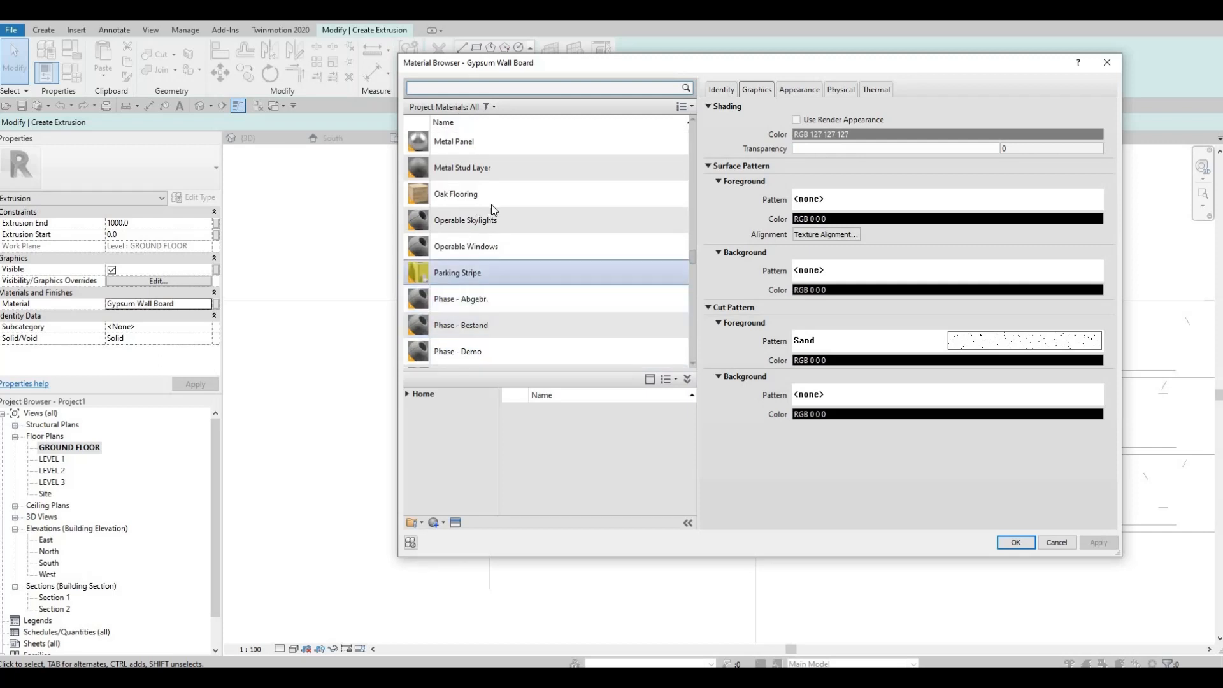
pyautogui.click(474, 141)
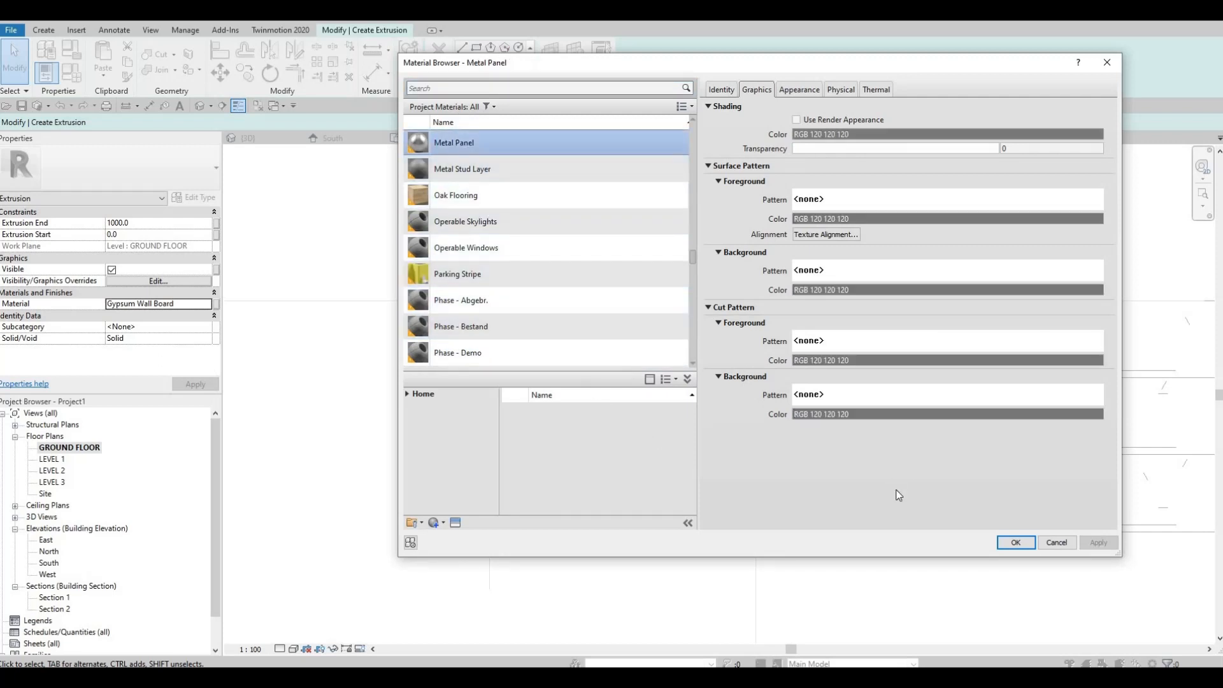
pyautogui.press('Return')
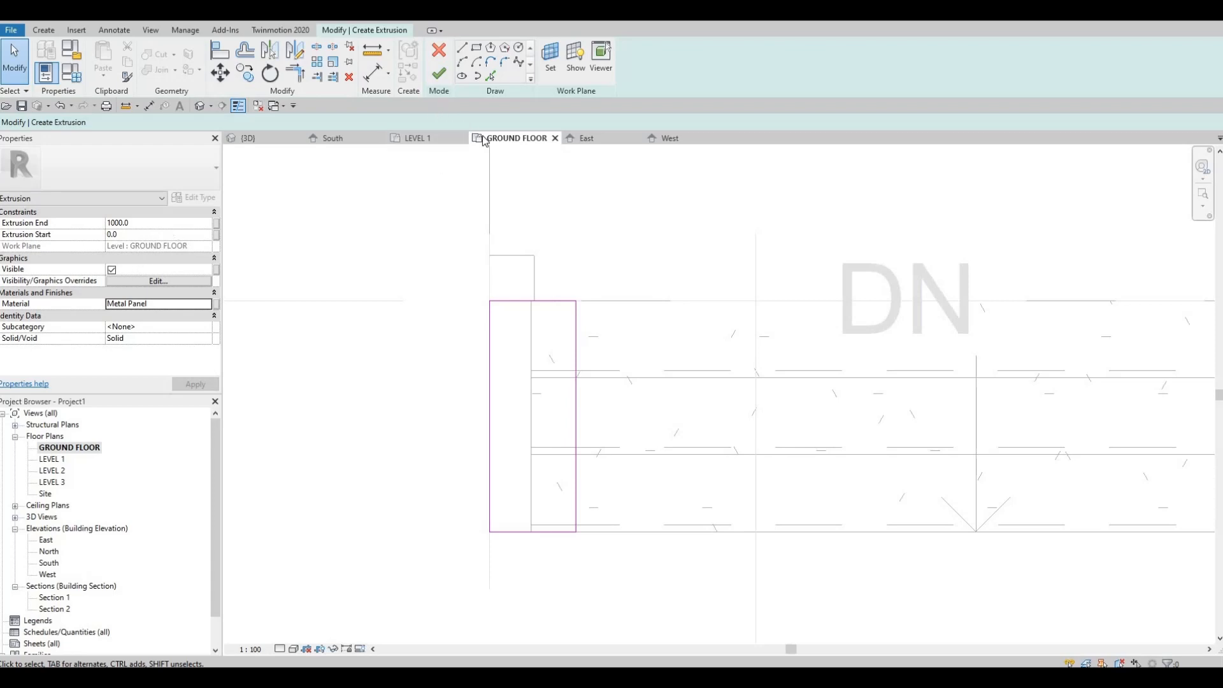
pyautogui.click(439, 75)
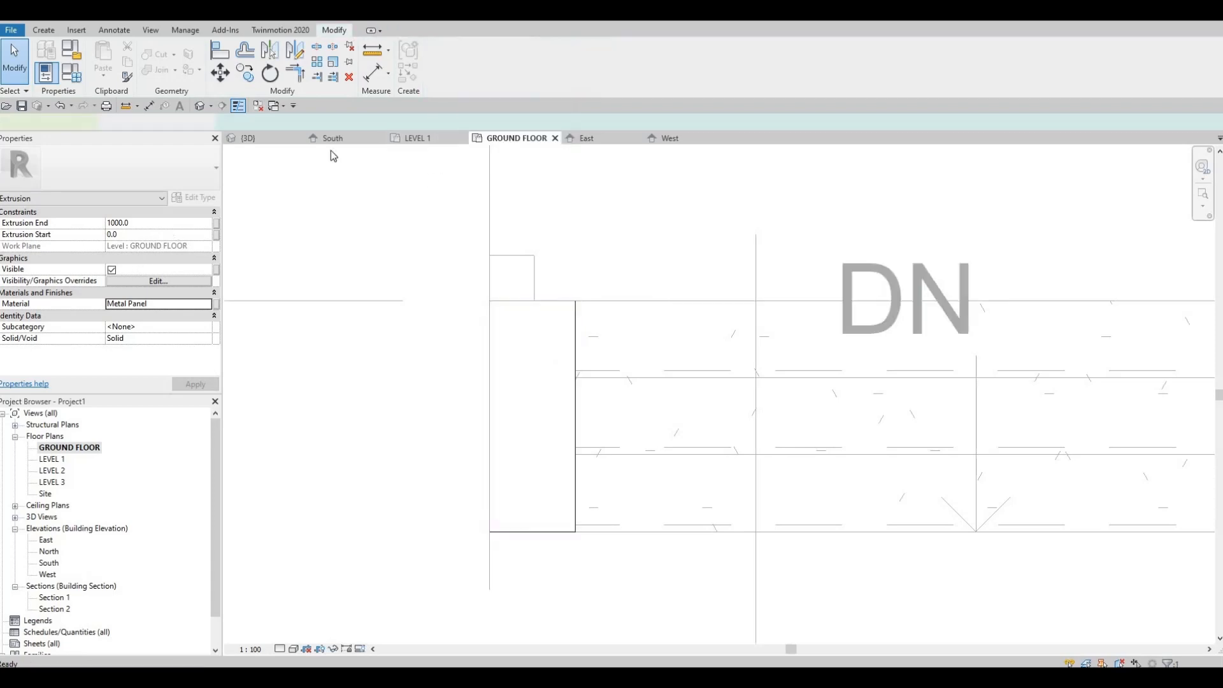
# In the 3D view, reduce the stair-side block's extrusion height to 600.
pyautogui.click(200, 106)
pyautogui.click(636, 415)
pyautogui.scroll(3, 779, 429)
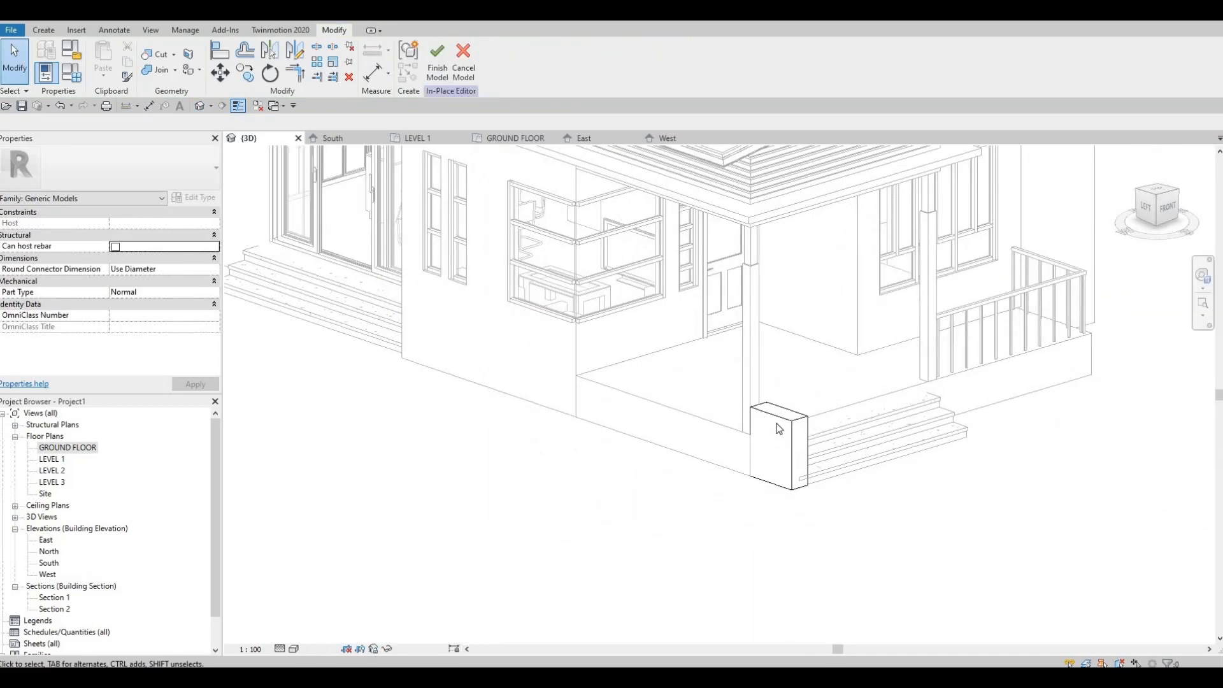
pyautogui.click(777, 417)
pyautogui.scroll(2, 777, 421)
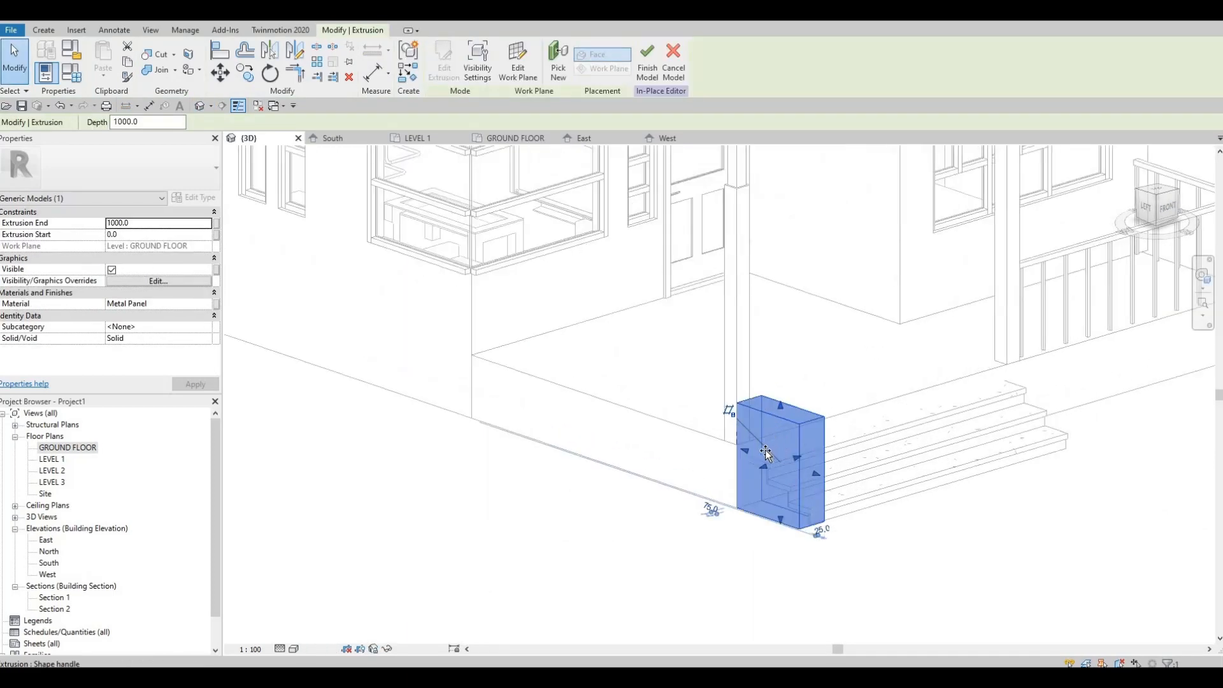
pyautogui.scroll(5, 784, 451)
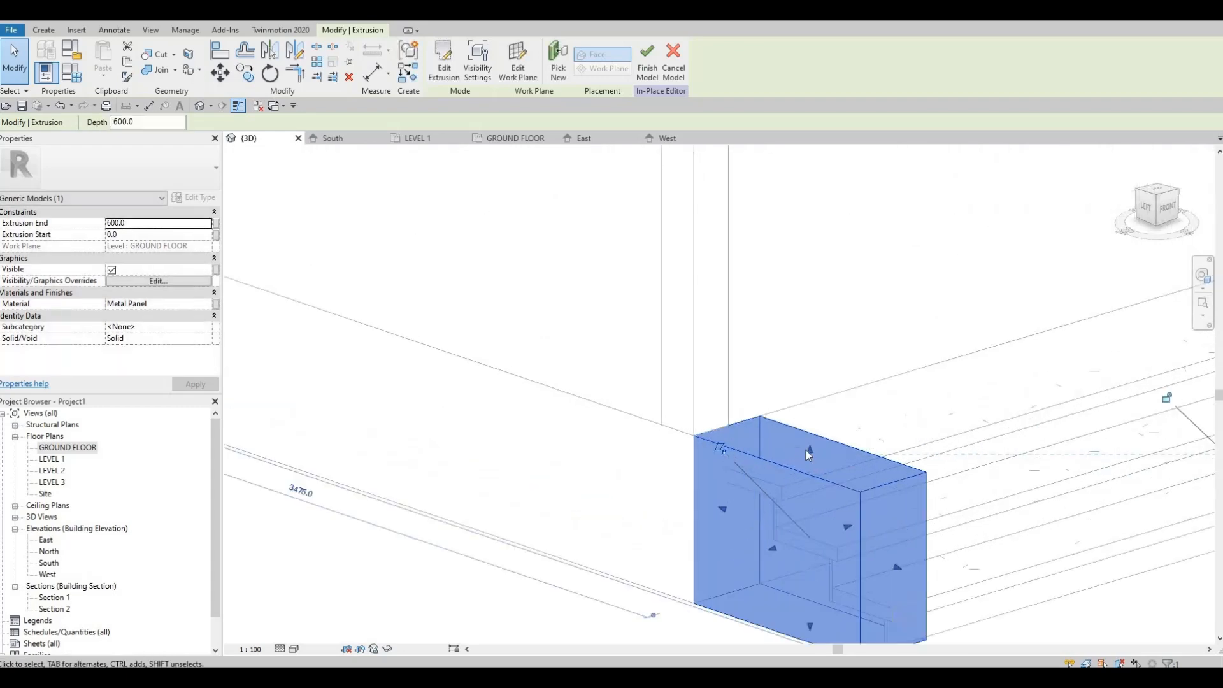
pyautogui.moveTo(809, 452); pyautogui.dragTo(811, 424)
pyautogui.keyDown('shift'); pyautogui.moveTo(746, 347); pyautogui.dragTo(731, 429, button='middle'); pyautogui.keyUp('shift')
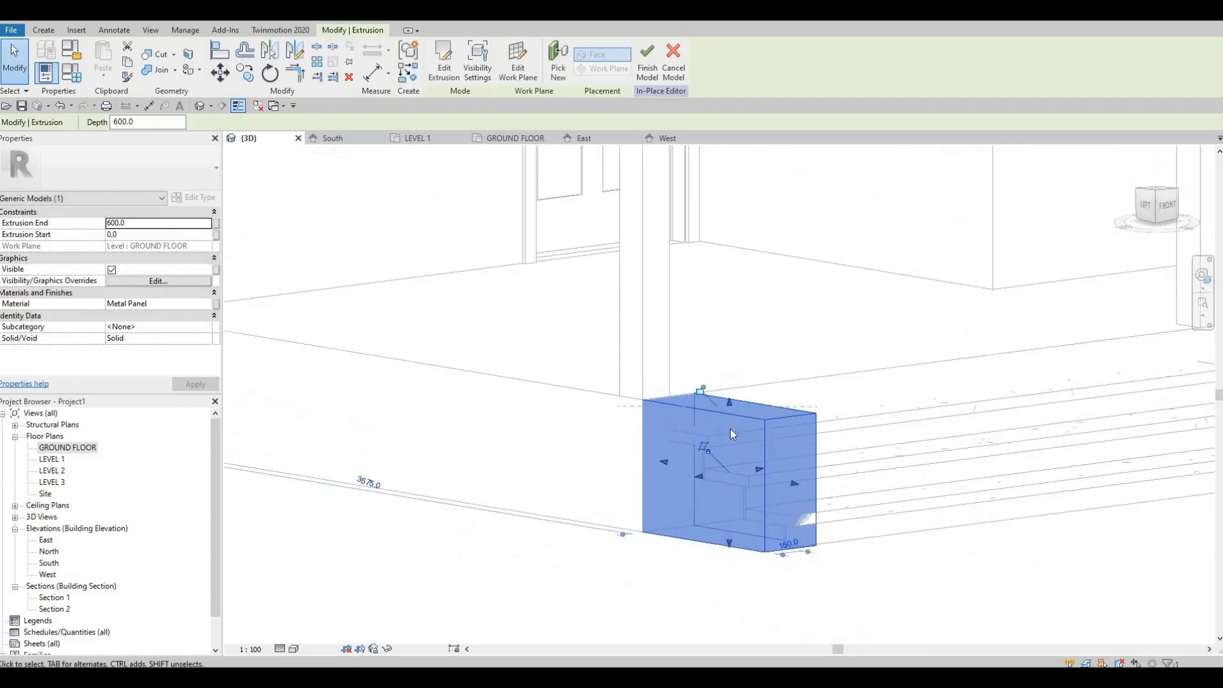
# Align the top face of the block with the porch floor surface.
pyautogui.press('a')
pyautogui.press('l')
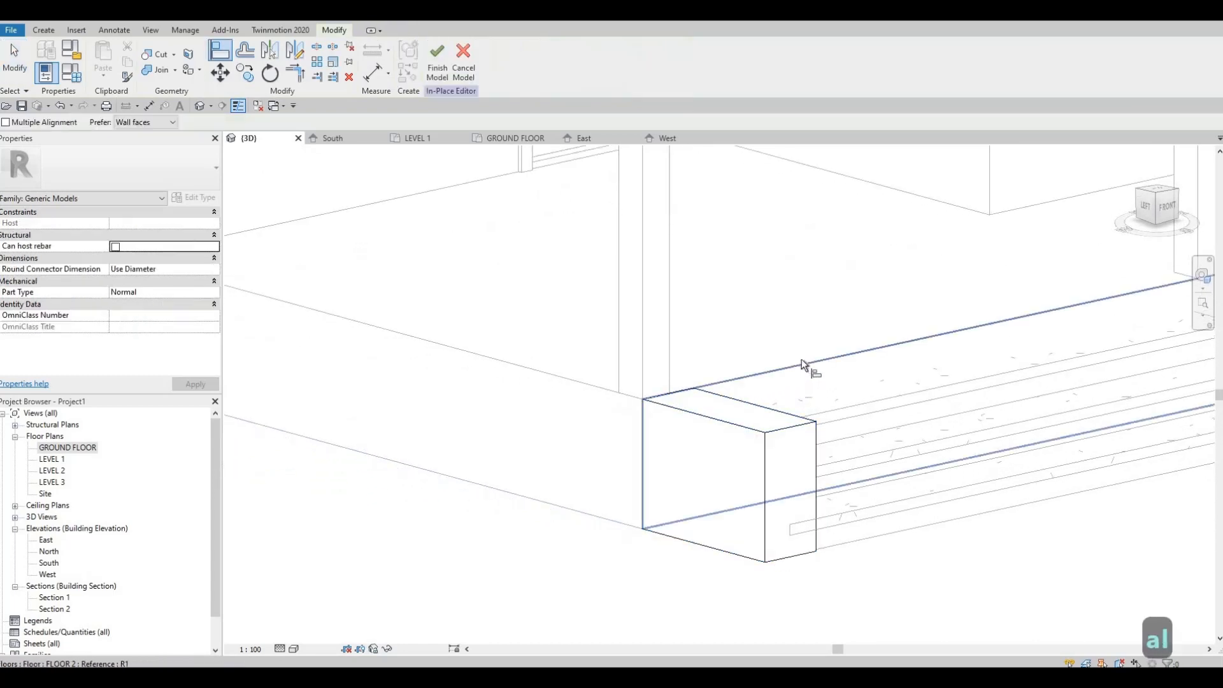
pyautogui.click(778, 415)
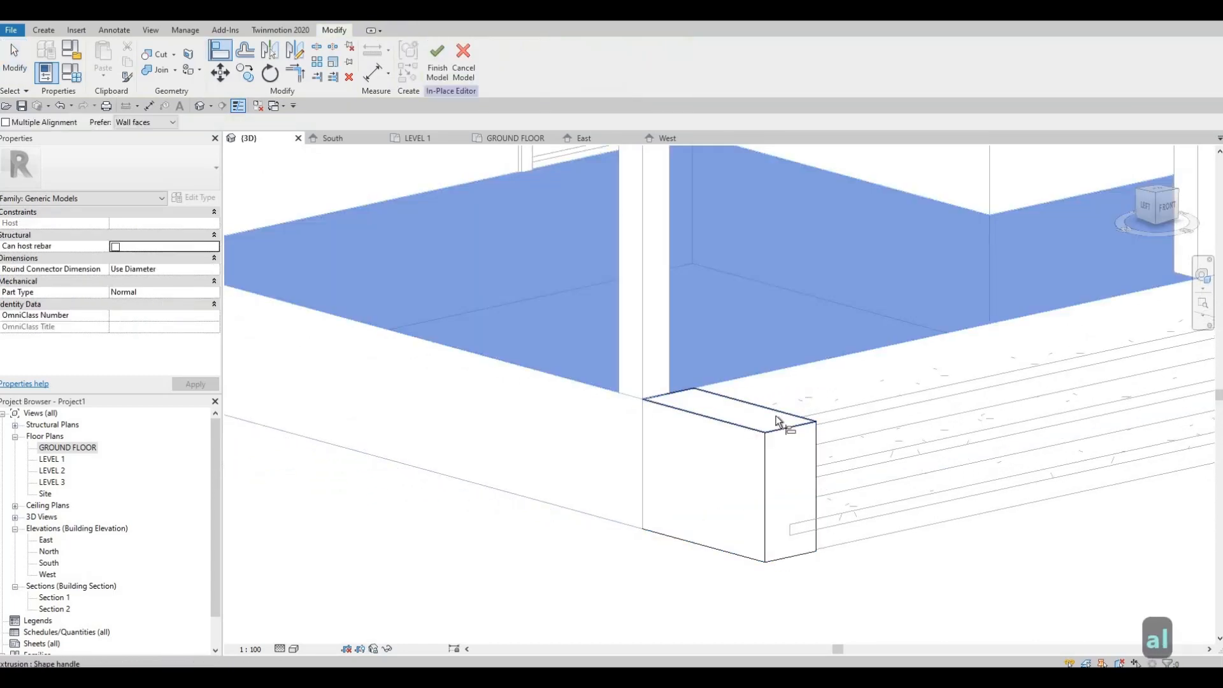
pyautogui.click(783, 436)
pyautogui.scroll(1, 718, 470)
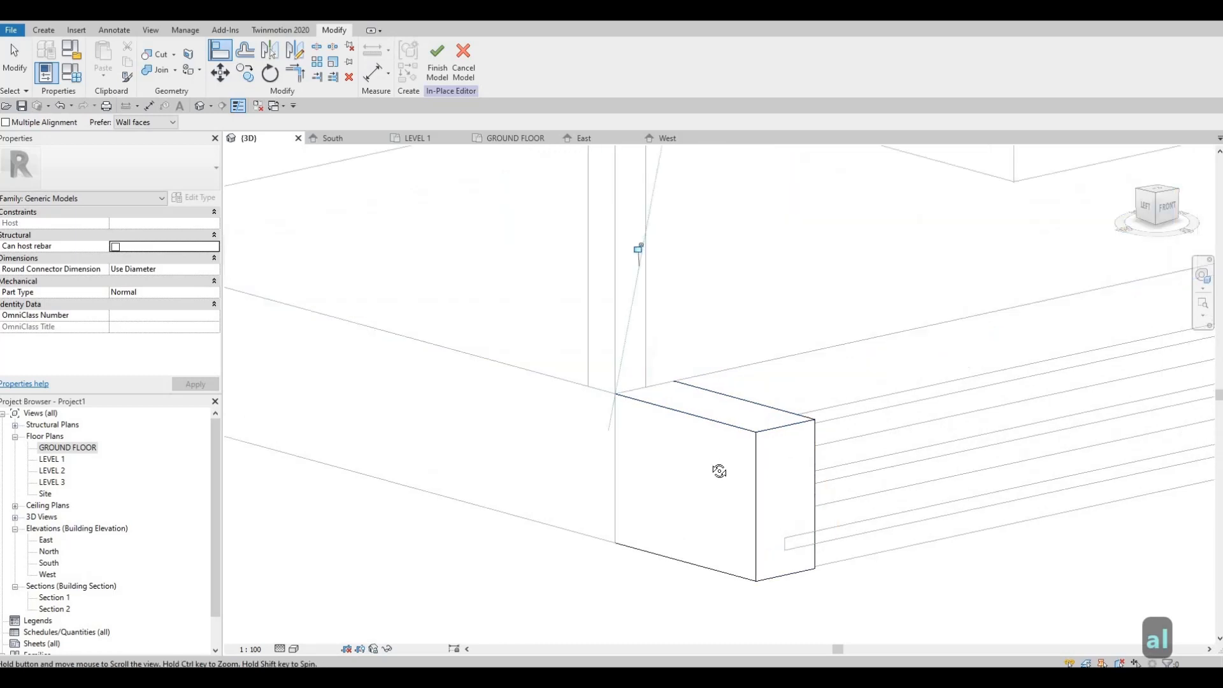
pyautogui.scroll(-2, 700, 471)
pyautogui.press('Escape')
pyautogui.keyDown('shift'); pyautogui.moveTo(695, 474); pyautogui.dragTo(374, 380, button='middle'); pyautogui.keyUp('shift')
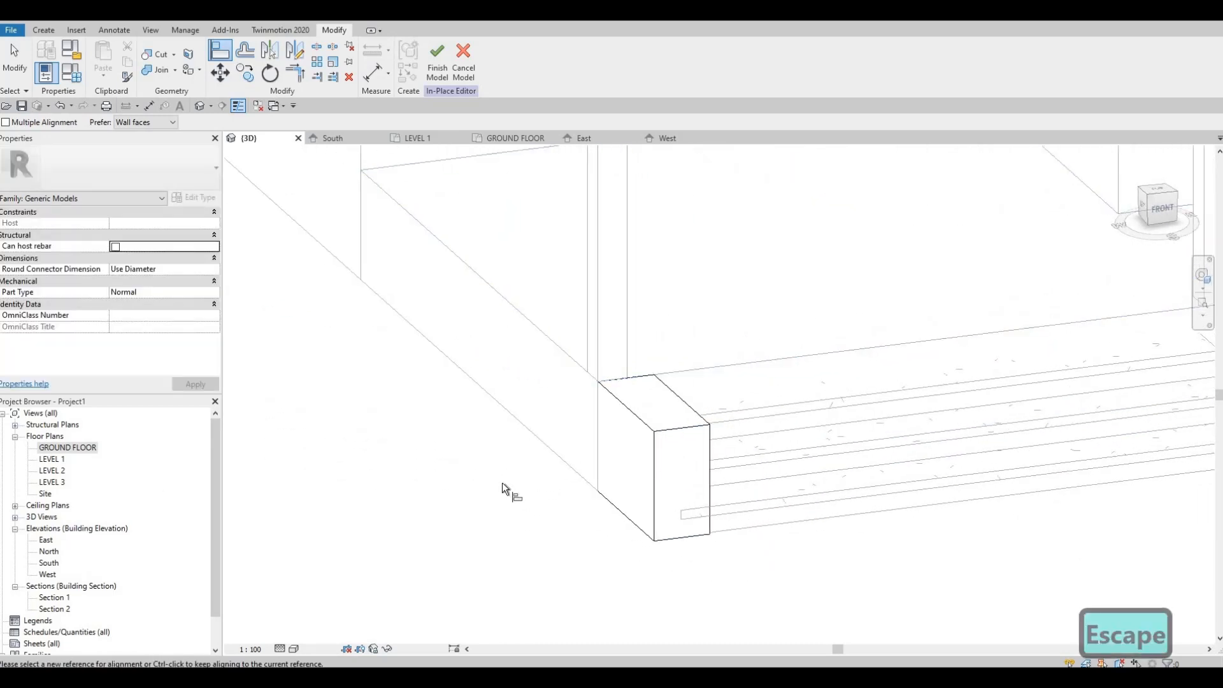
pyautogui.keyDown('shift'); pyautogui.moveTo(571, 523); pyautogui.dragTo(630, 463, button='middle'); pyautogui.keyUp('shift')
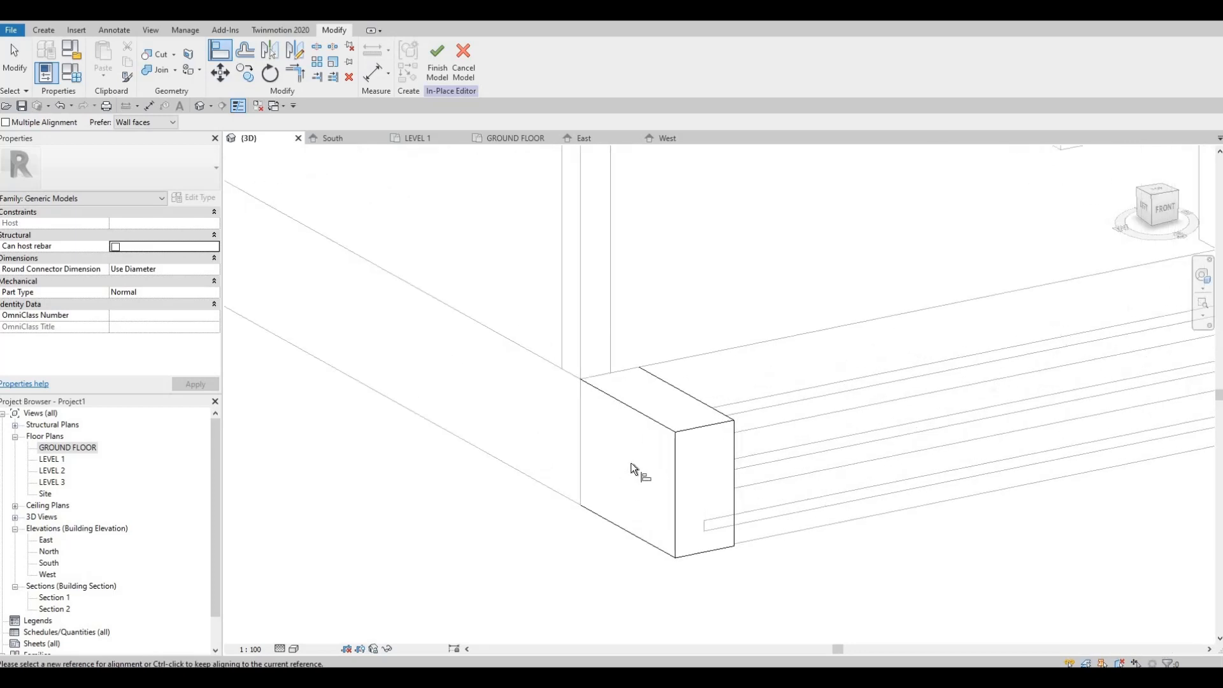
# Create a sweep and pick the block's two long top edges and its front top edge as the path.
pyautogui.click(44, 31)
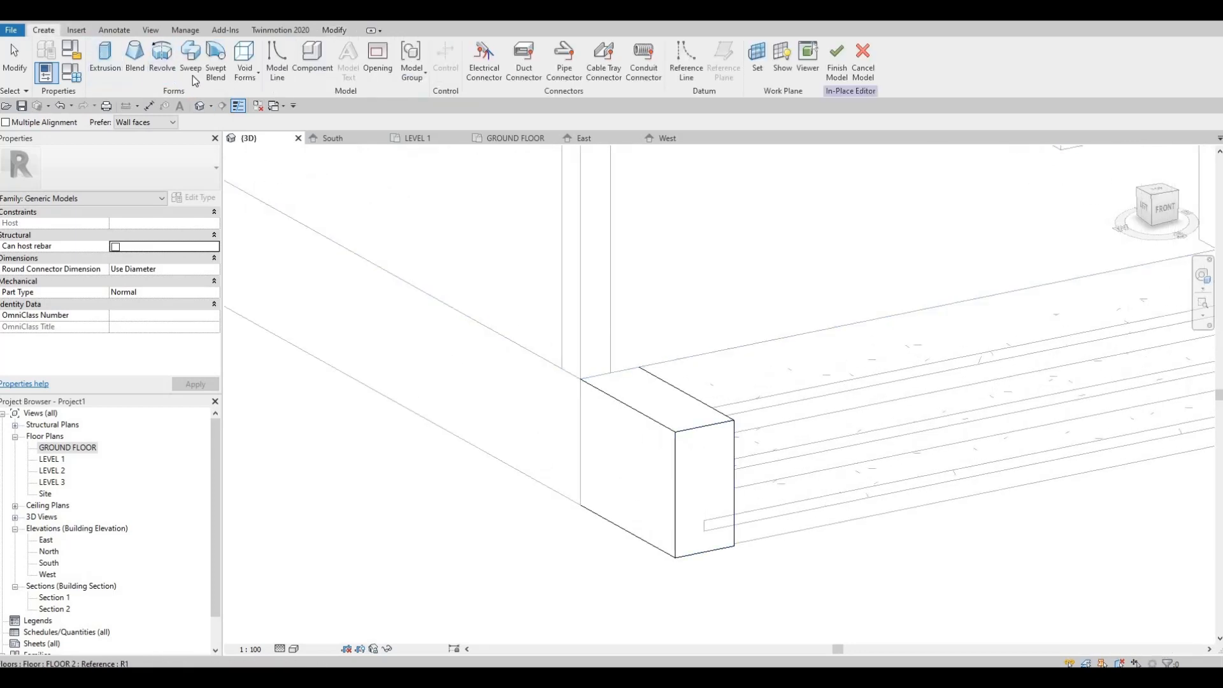
pyautogui.click(192, 75)
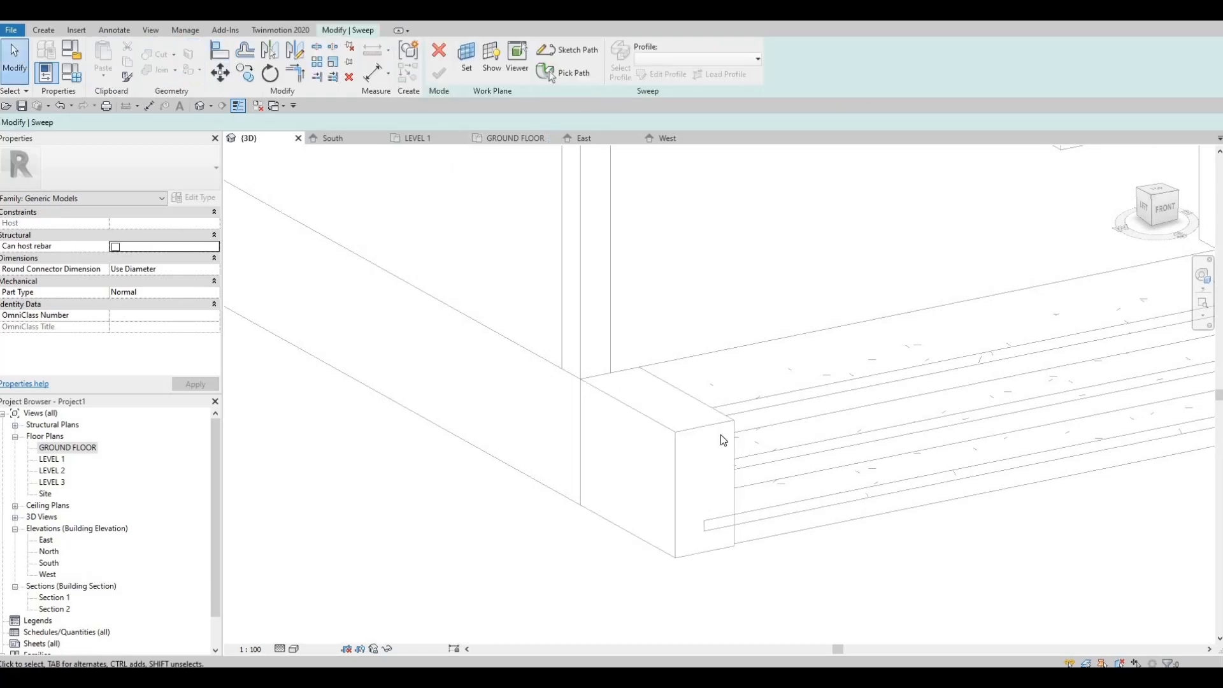
pyautogui.click(572, 72)
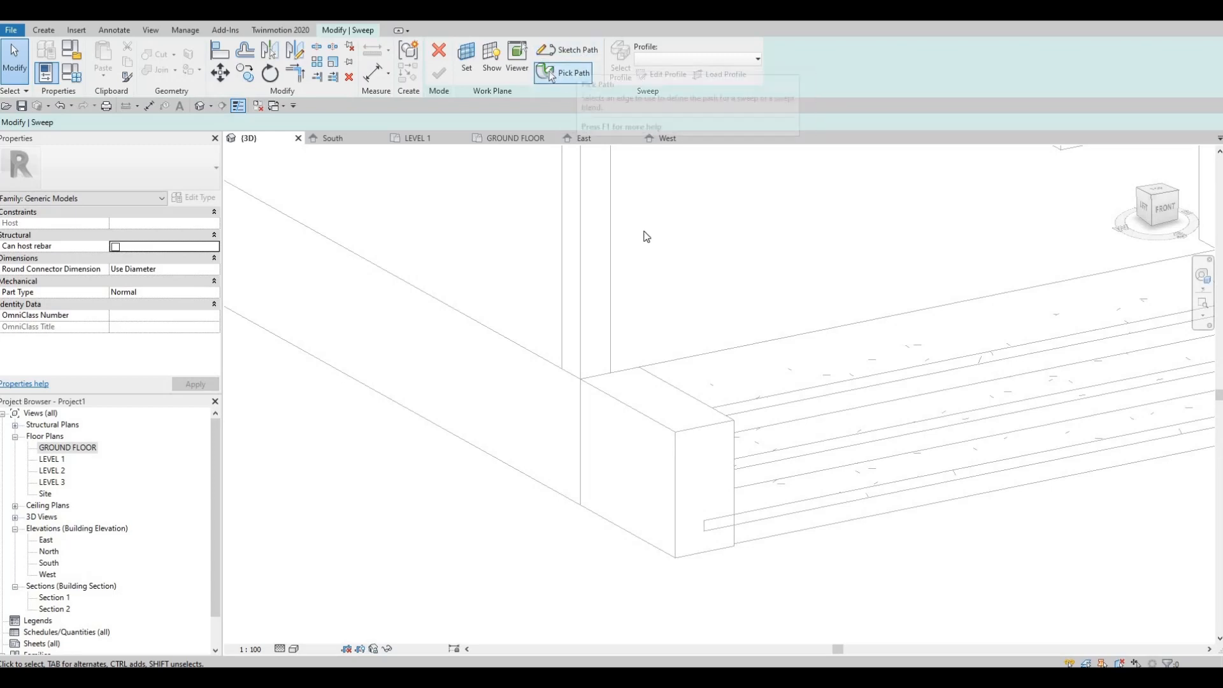
pyautogui.click(639, 413)
pyautogui.click(718, 407)
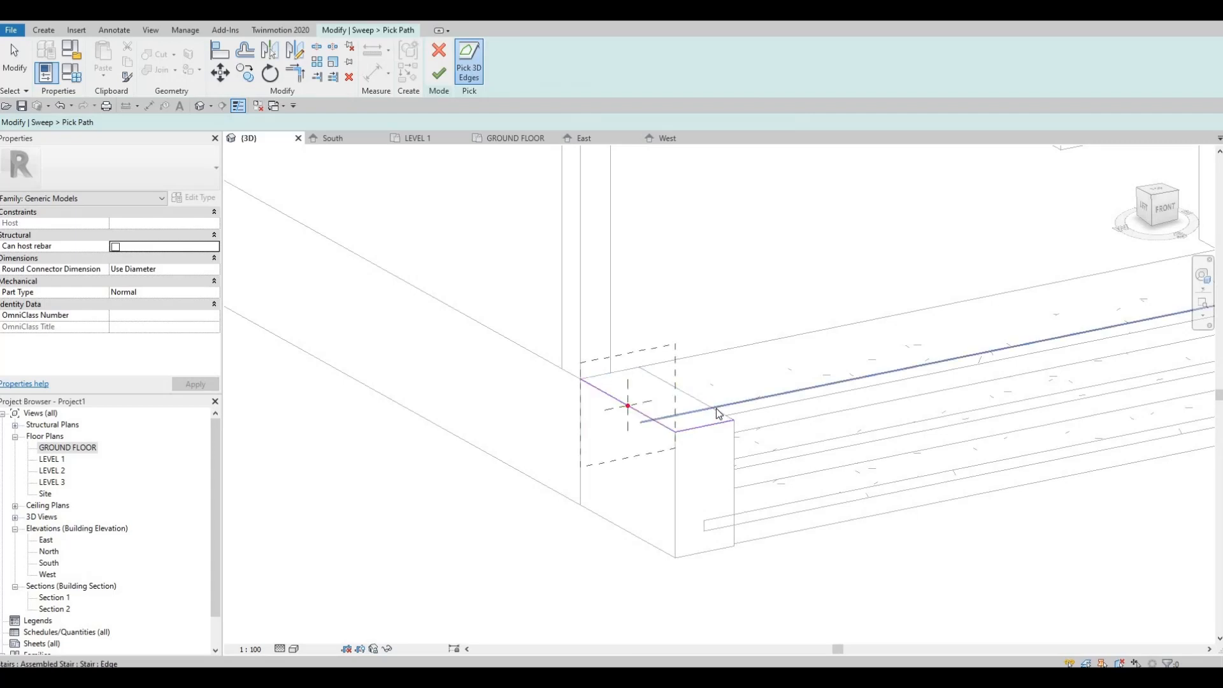
pyautogui.click(708, 408)
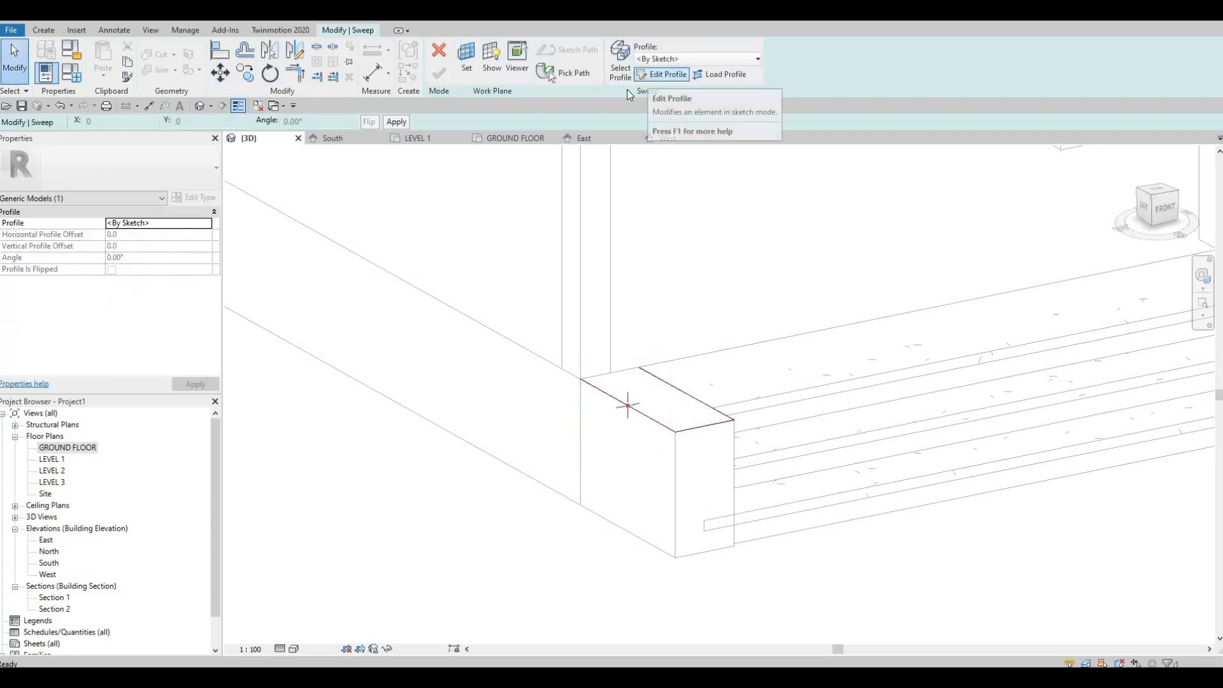
# Sketch a small rectangular sweep profile about 80 high, hanging outside the block from the path's origin.
pyautogui.click(661, 74)
pyautogui.click(476, 48)
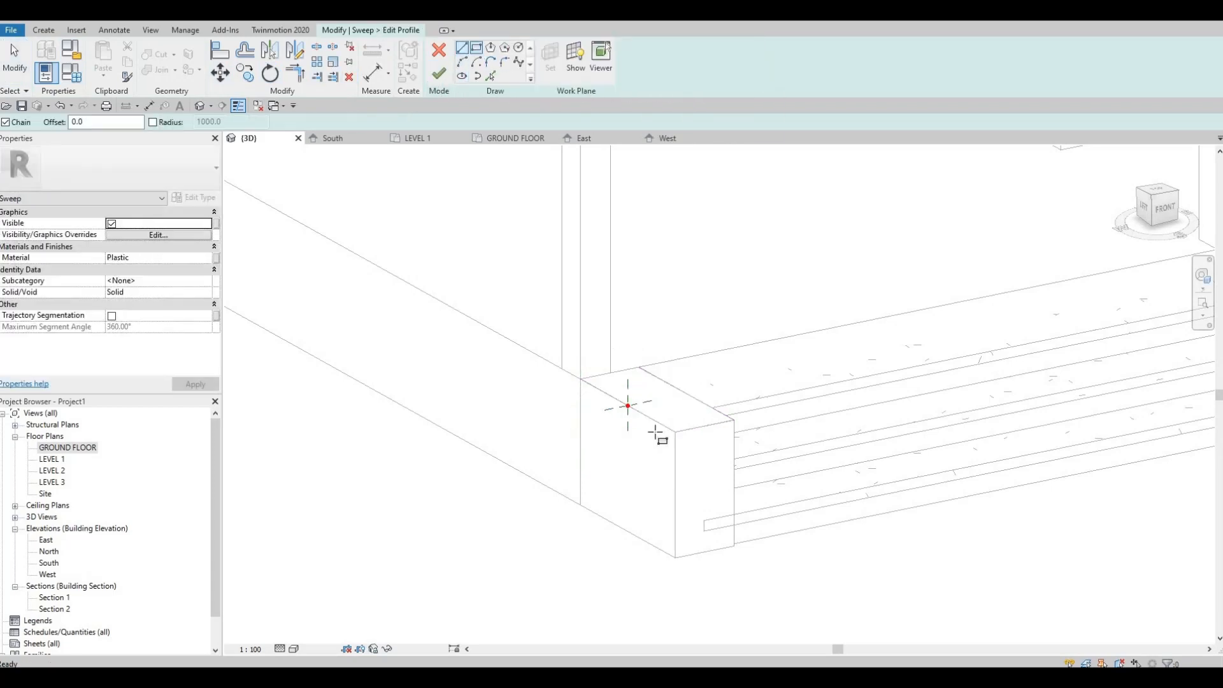
pyautogui.scroll(2, 629, 410)
pyautogui.click(631, 439)
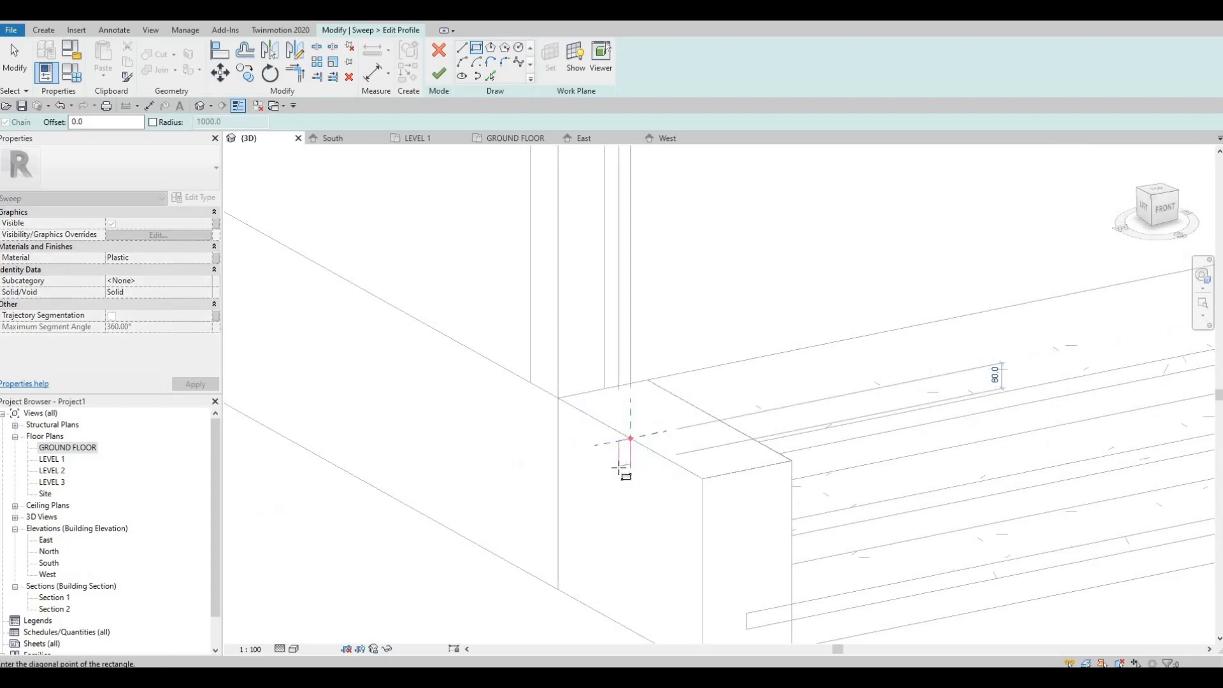
pyautogui.click(655, 464)
pyautogui.moveTo(660, 413); pyautogui.dragTo(642, 381, button='middle')
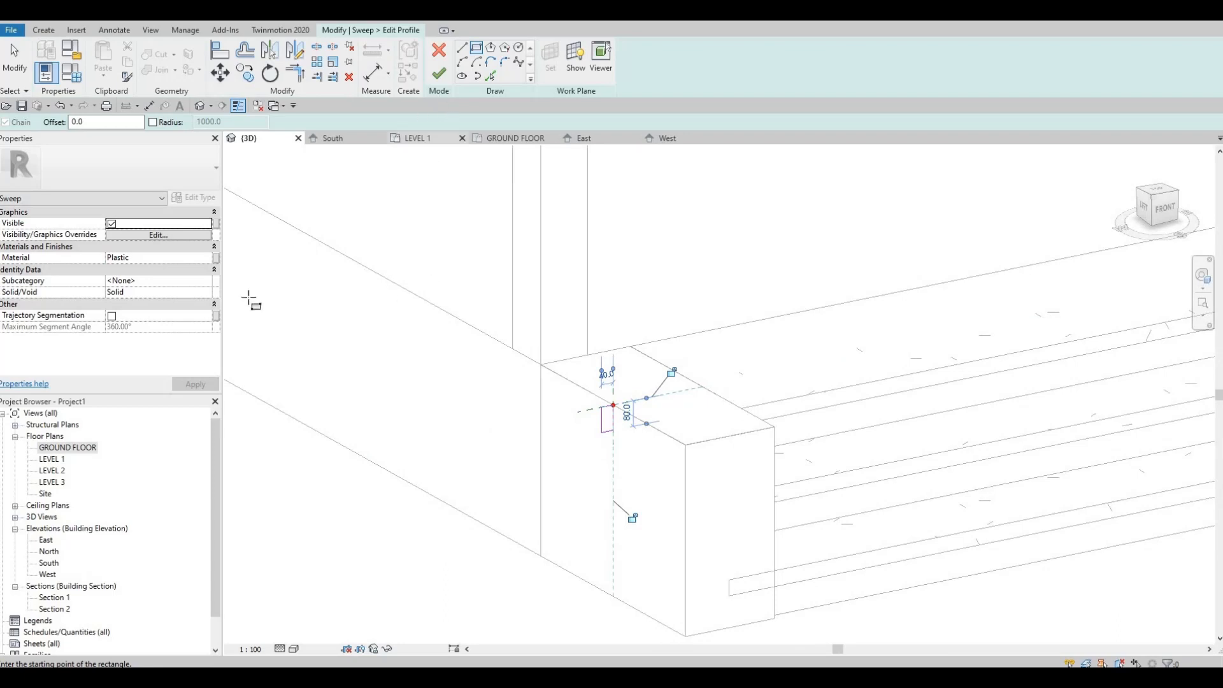
# Set the sweep's material to Rigid insulation and finish the profile and the sweep.
pyautogui.click(205, 260)
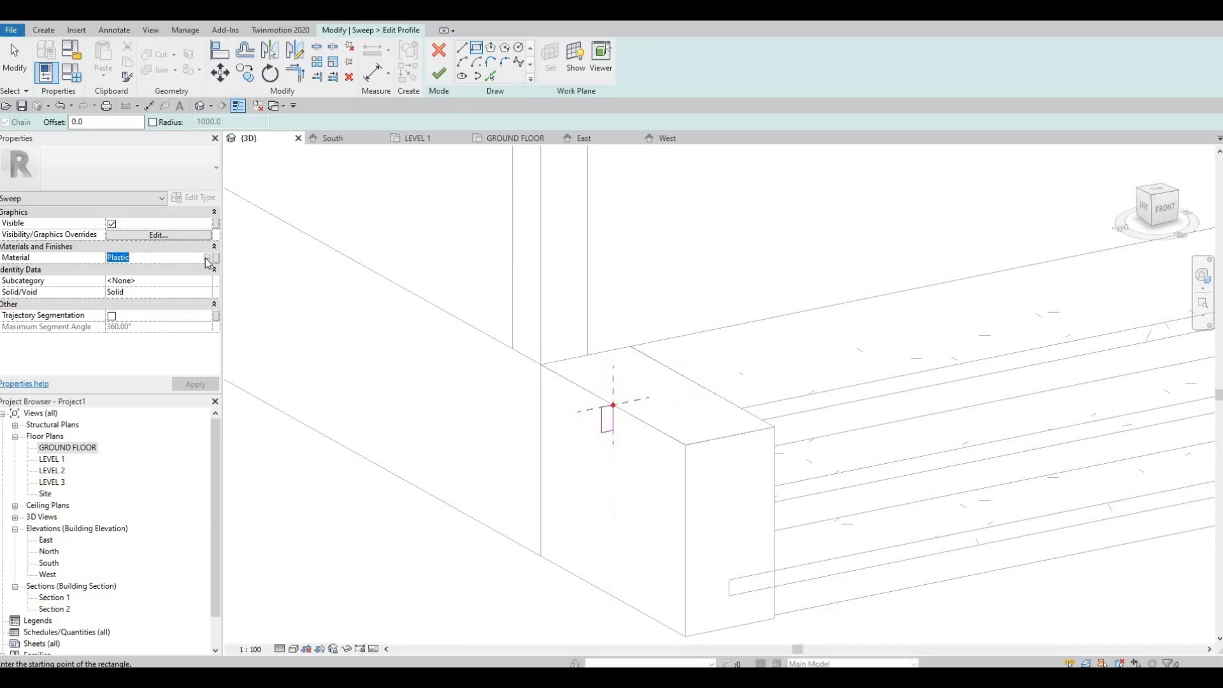
pyautogui.click(207, 258)
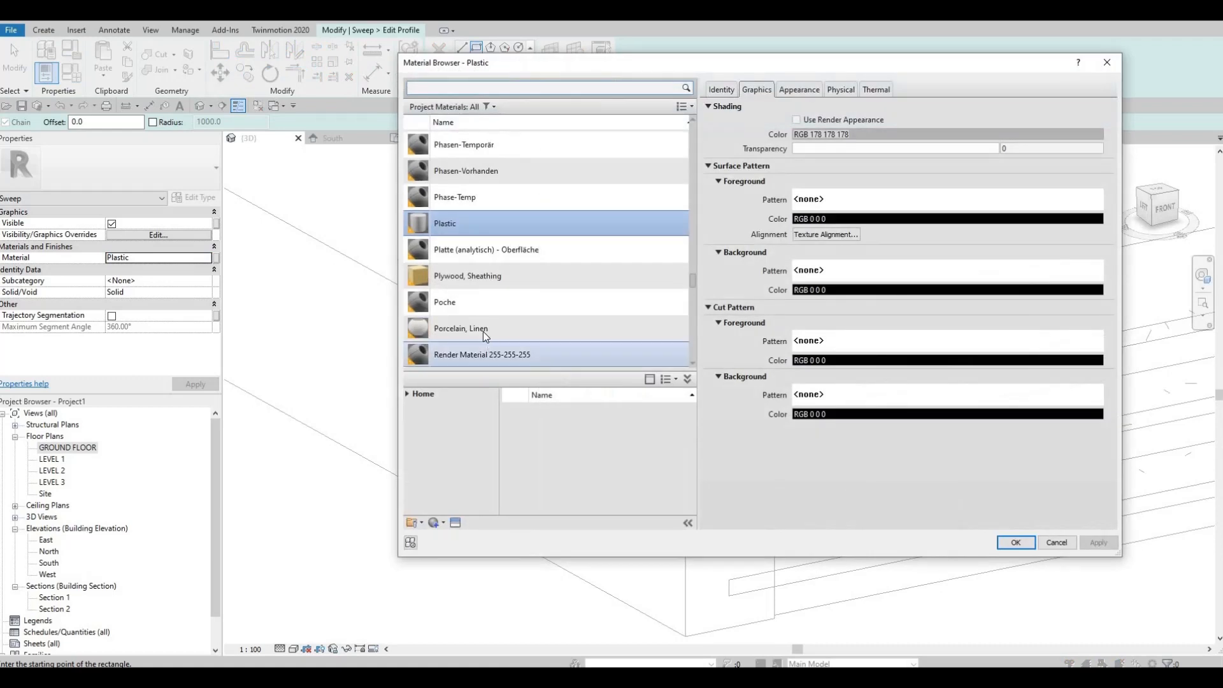
pyautogui.scroll(-4, 478, 334)
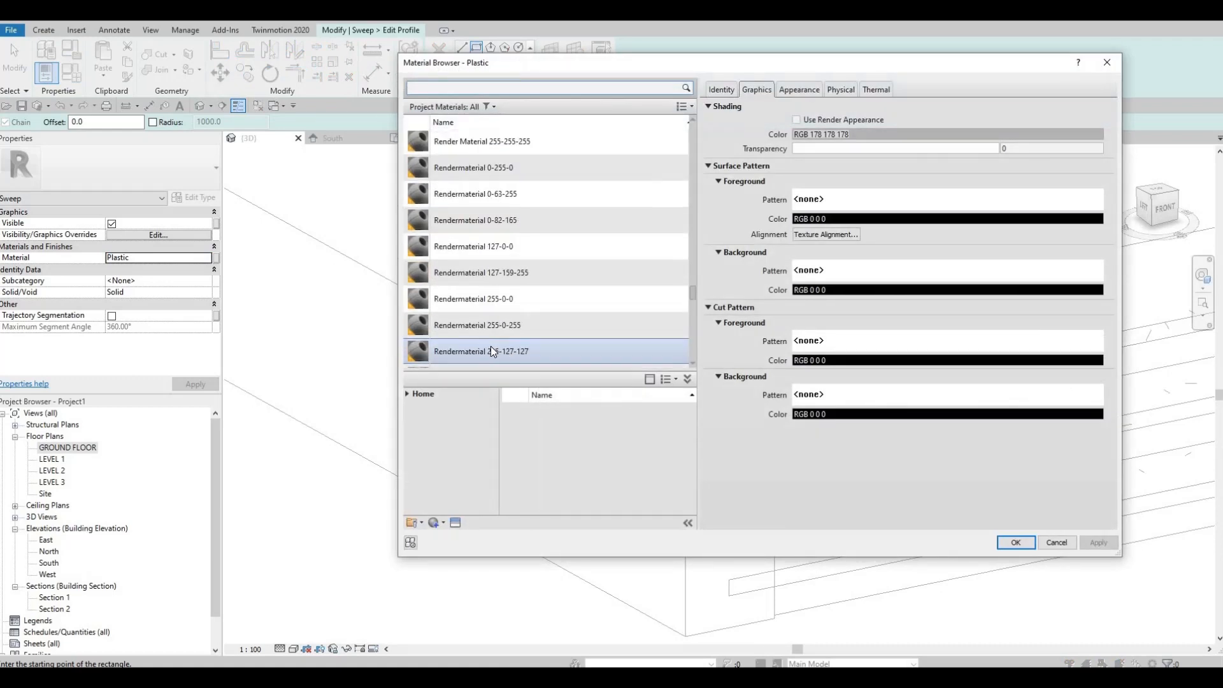
pyautogui.scroll(-1, 475, 335)
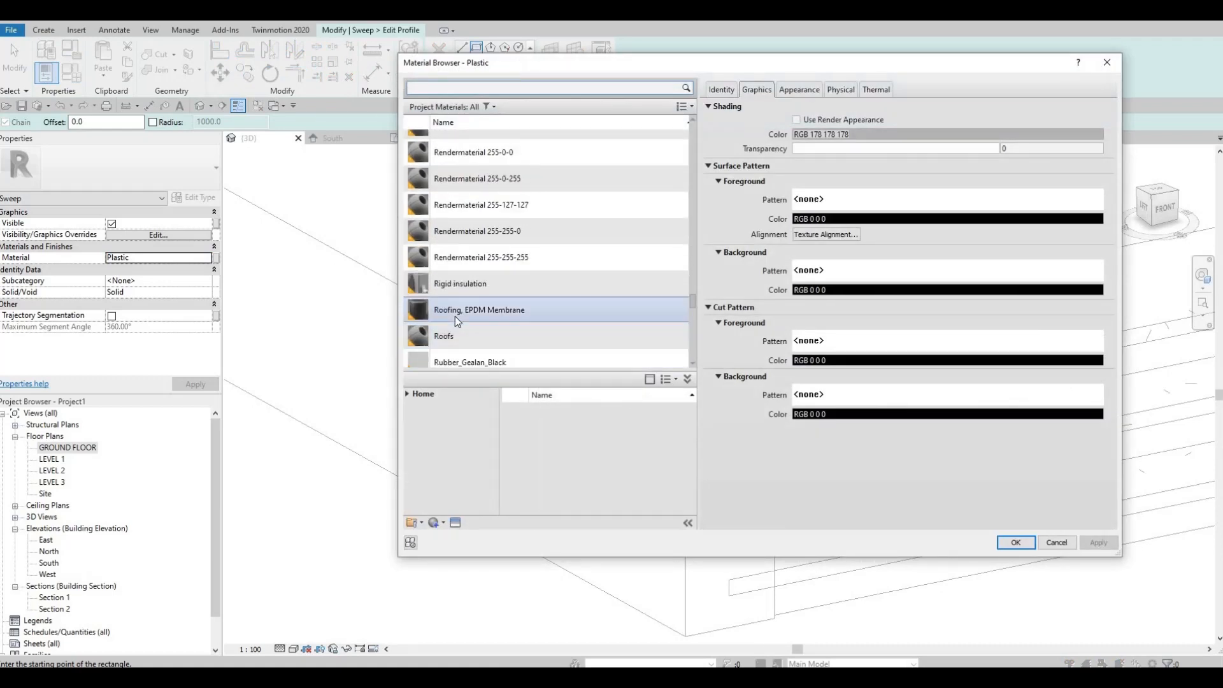
pyautogui.click(462, 288)
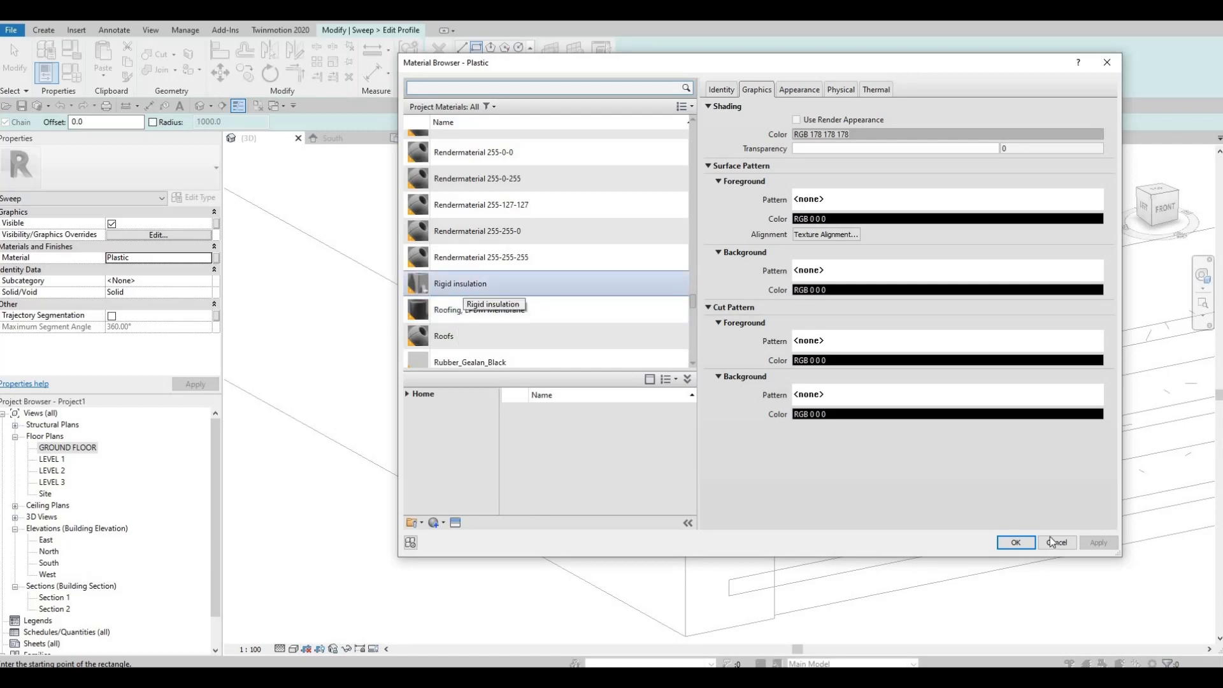
pyautogui.click(1001, 542)
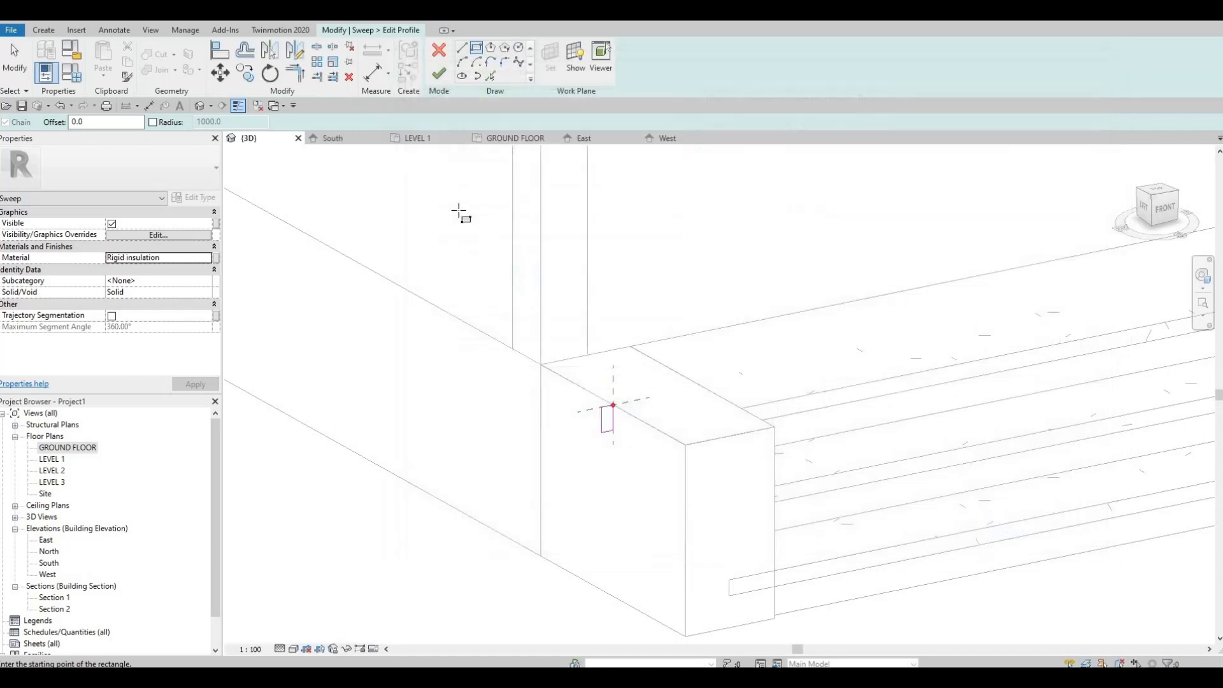
pyautogui.click(441, 78)
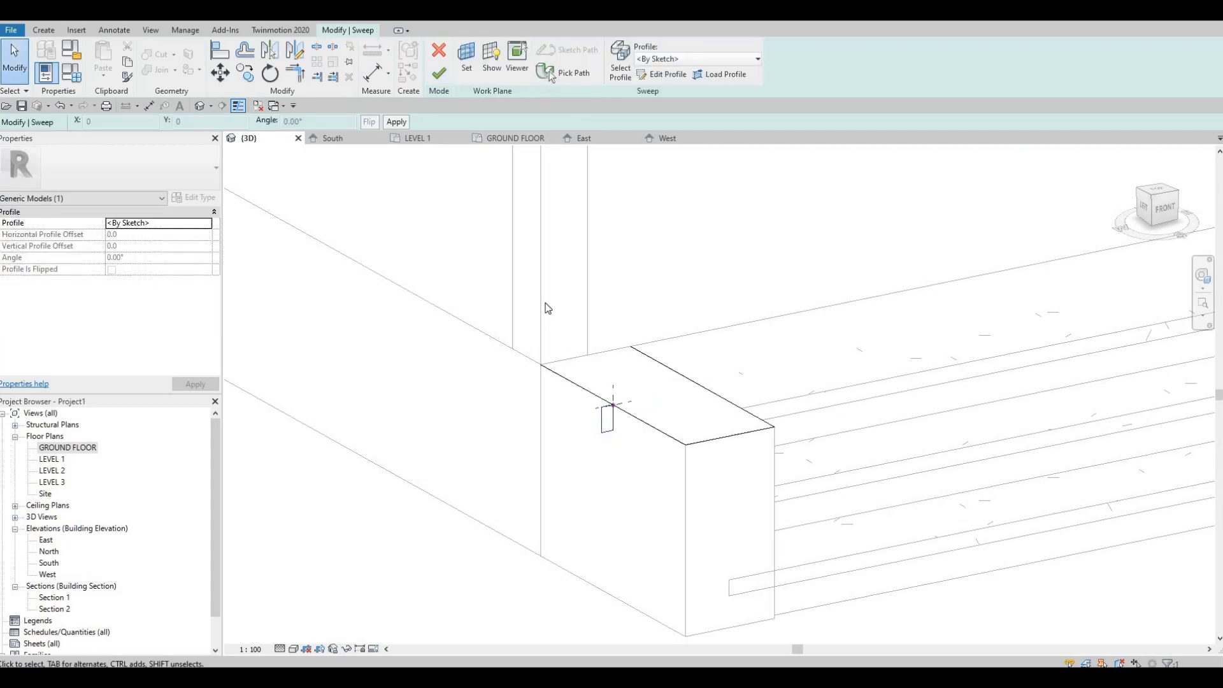
pyautogui.click(440, 75)
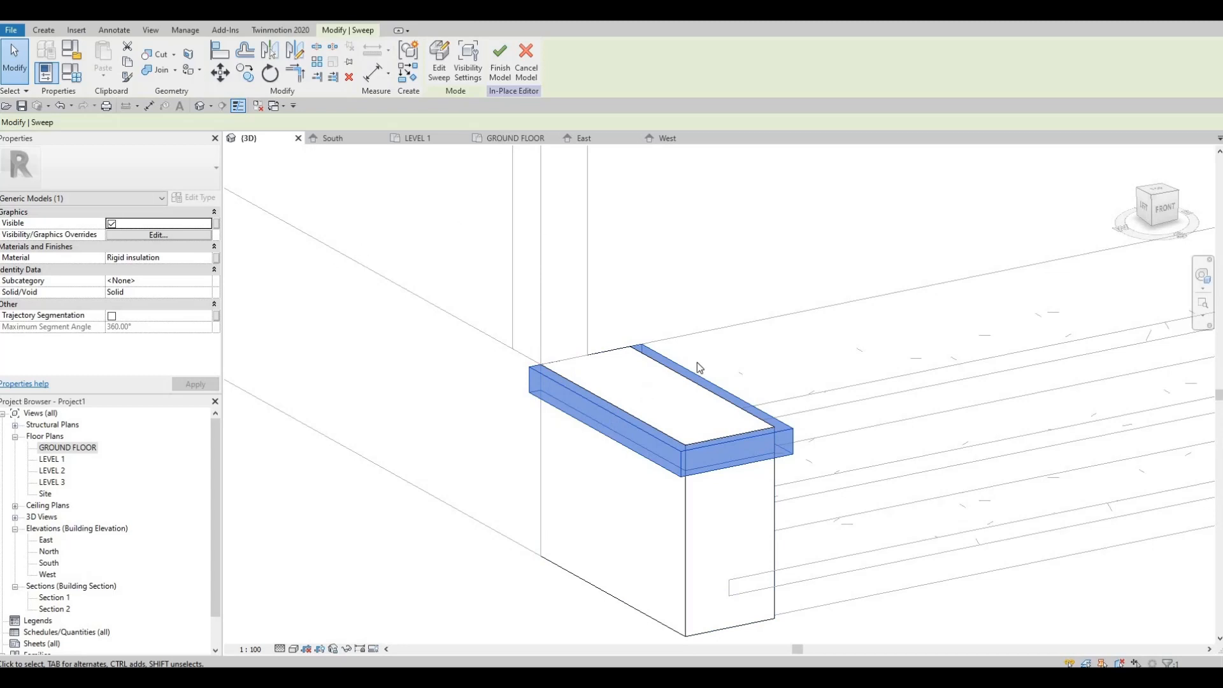
# Start the Paint tool and search the project materials for PLANT.
pyautogui.click(200, 71)
pyautogui.click(223, 90)
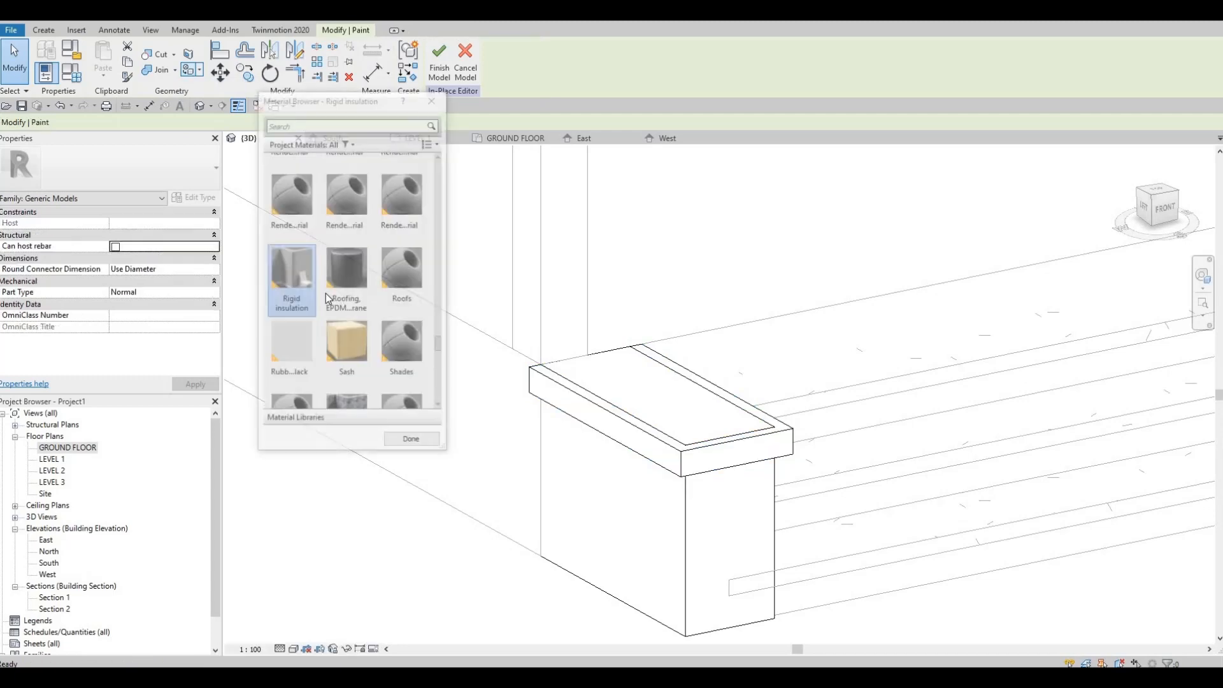
pyautogui.scroll(-5, 328, 298)
pyautogui.click(309, 125)
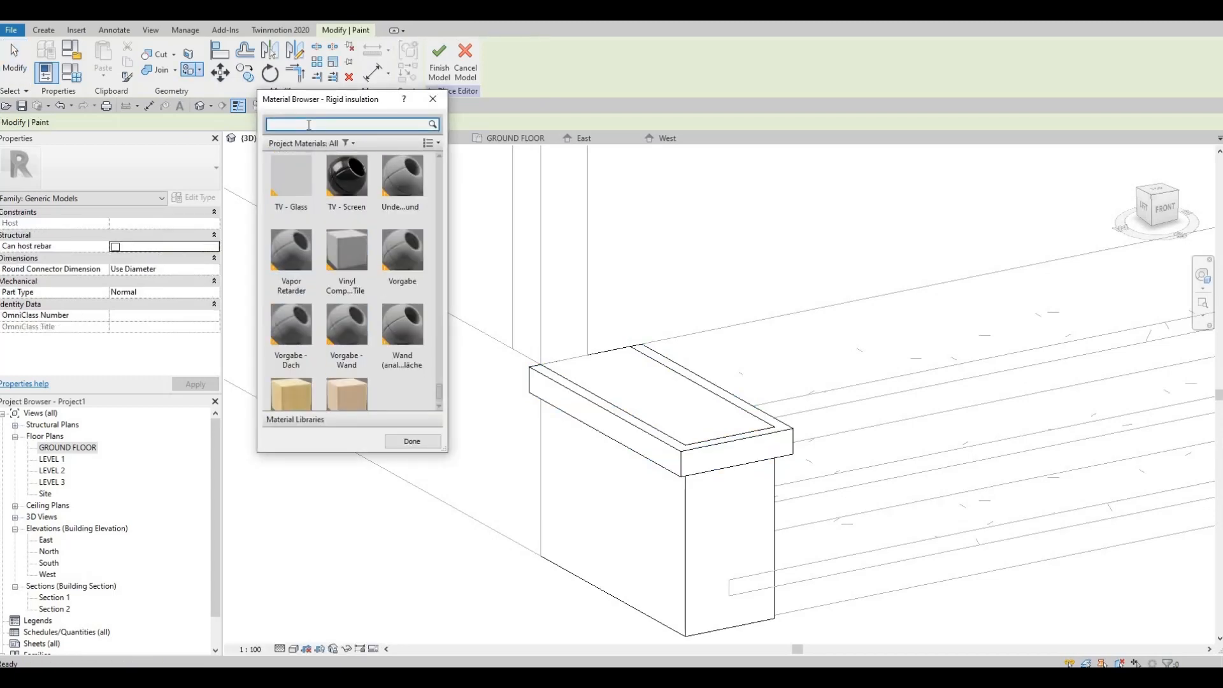
pyautogui.write('PLANT')
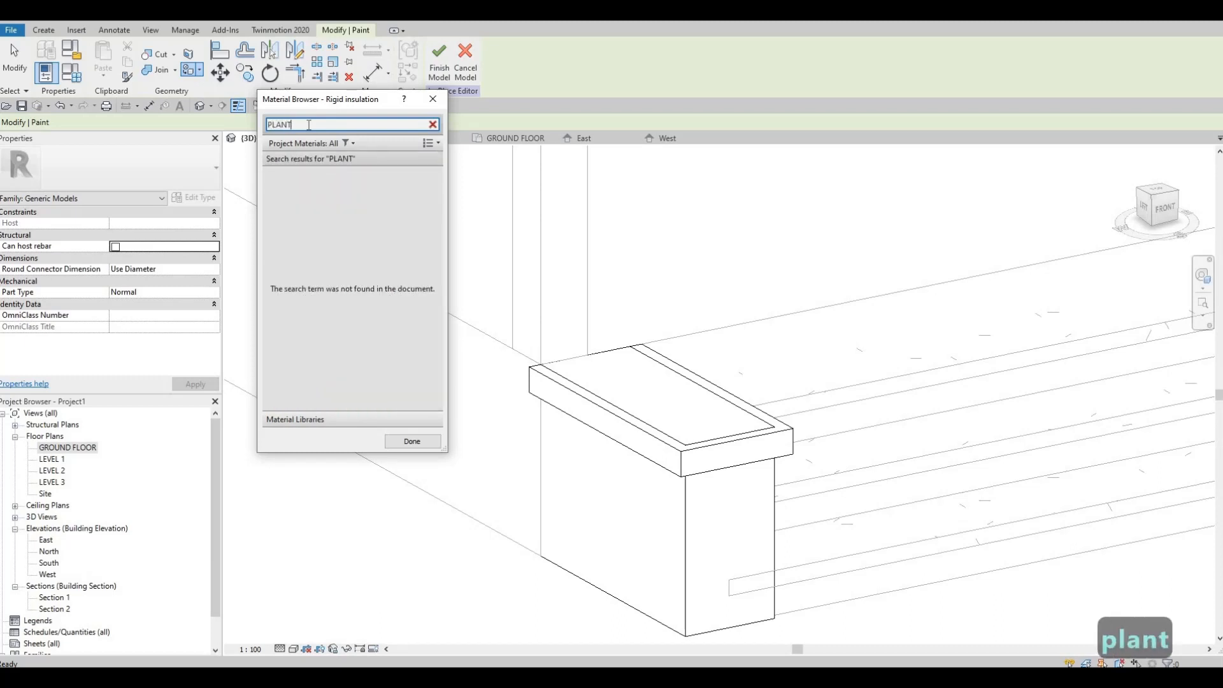
# Replace the material search term with GRASS.
pyautogui.press('BackSpace')
pyautogui.press('BackSpace')
pyautogui.press('BackSpace')
pyautogui.press('BackSpace')
pyautogui.press('BackSpace')
pyautogui.write('GRASS')
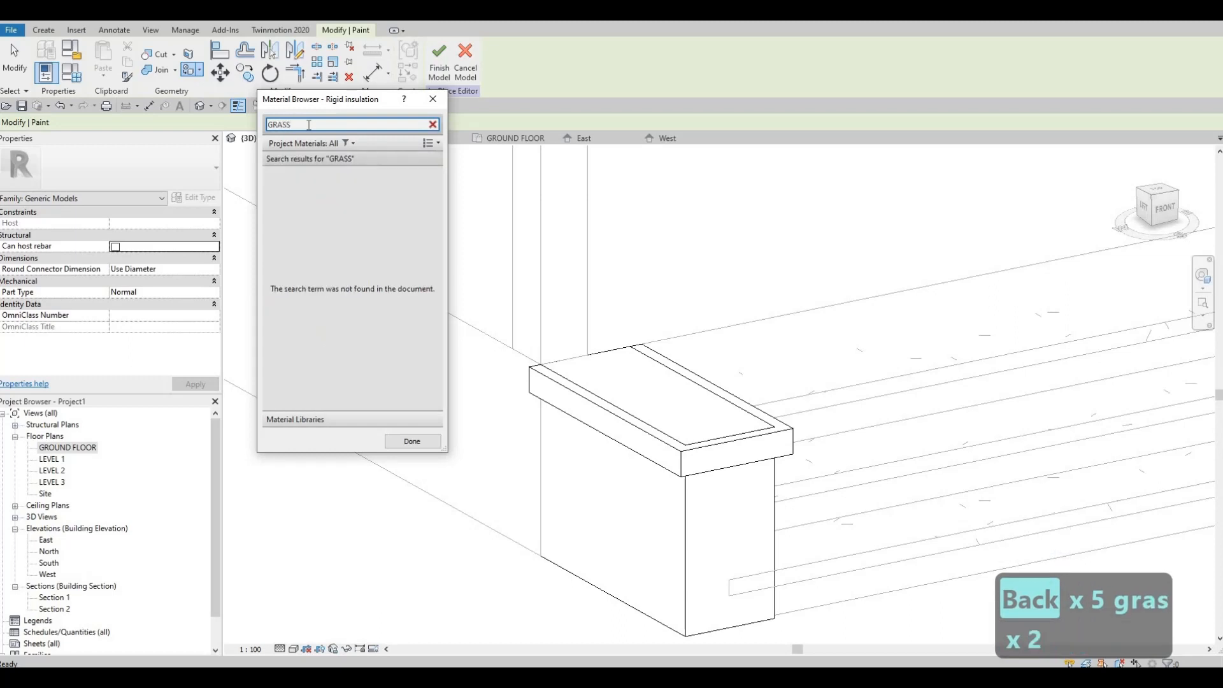
# Clear the GRASS material search and set the project materials filter to <All>.
pyautogui.press('BackSpace')
pyautogui.press('BackSpace')
pyautogui.press('BackSpace')
pyautogui.press('BackSpace')
pyautogui.press('BackSpace')
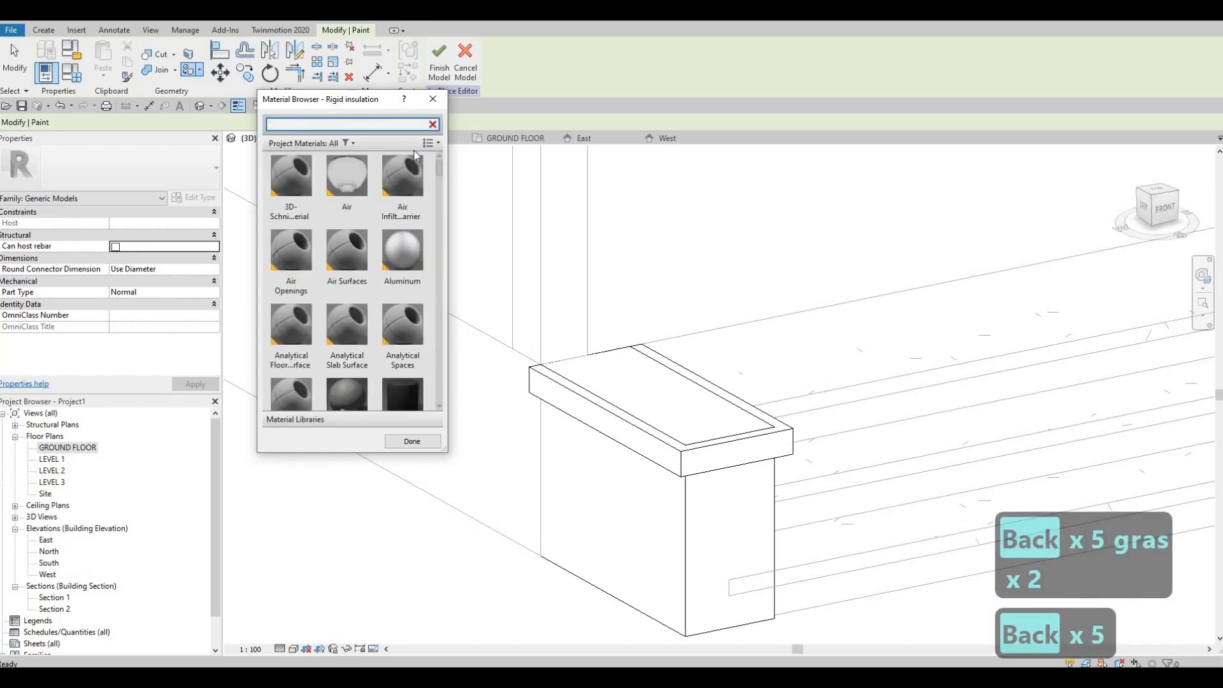
pyautogui.click(432, 144)
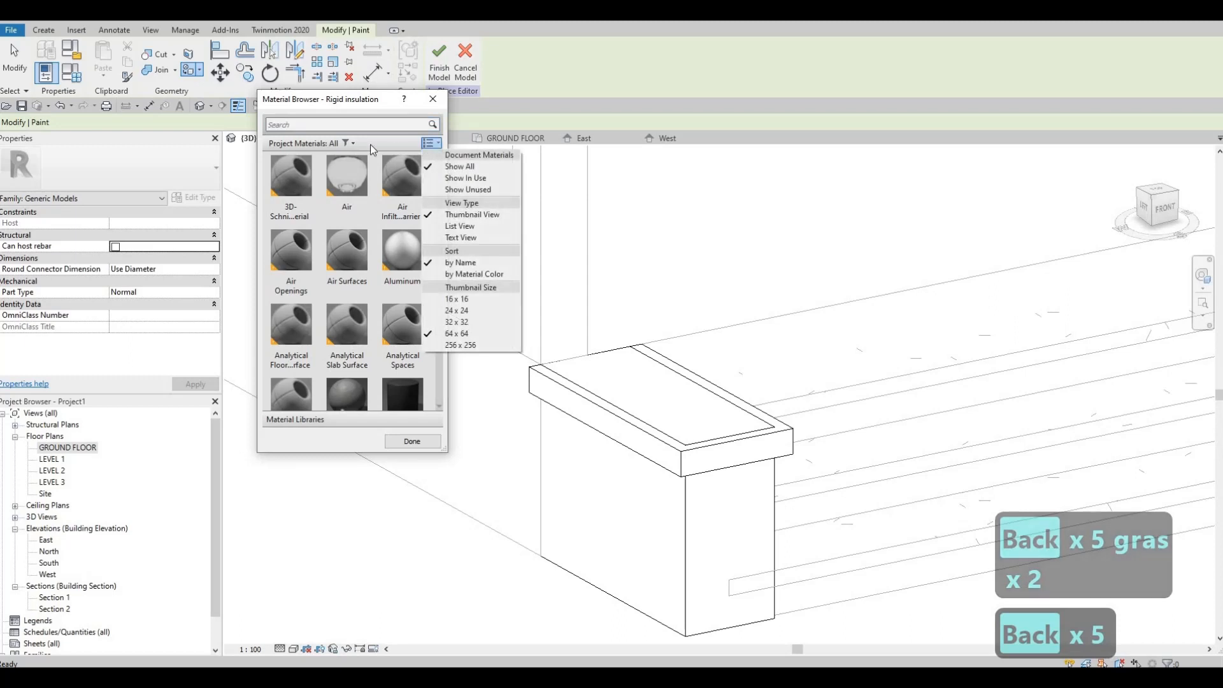
pyautogui.click(345, 147)
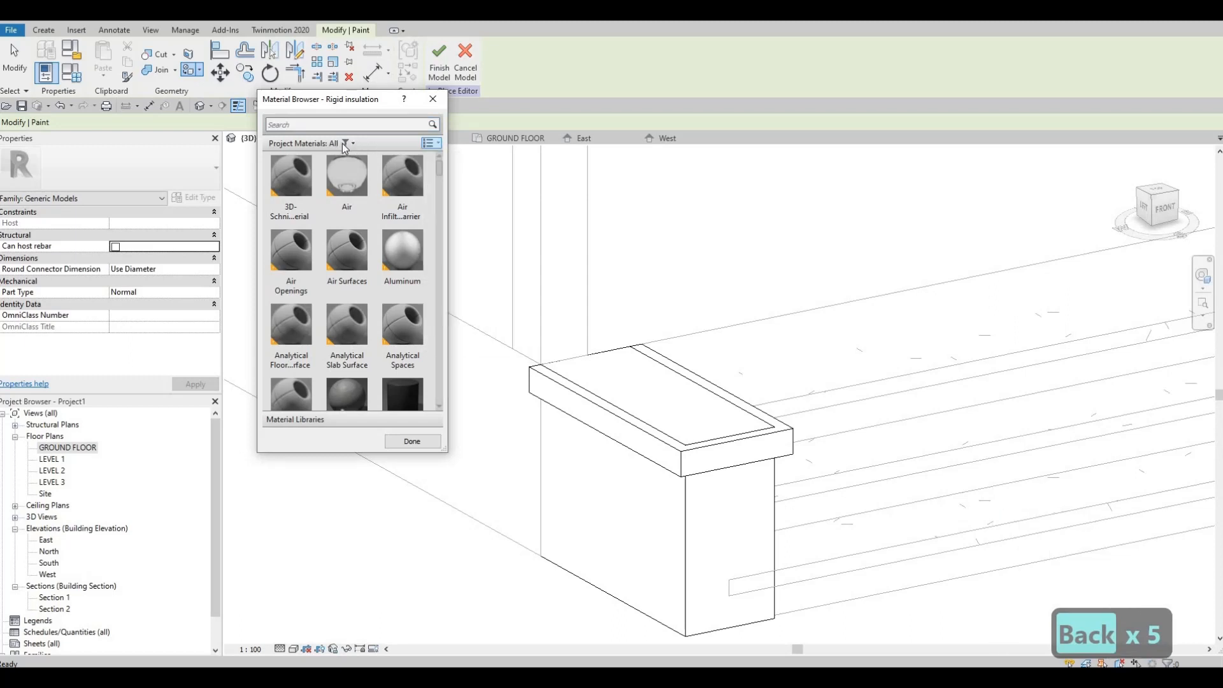
pyautogui.click(346, 144)
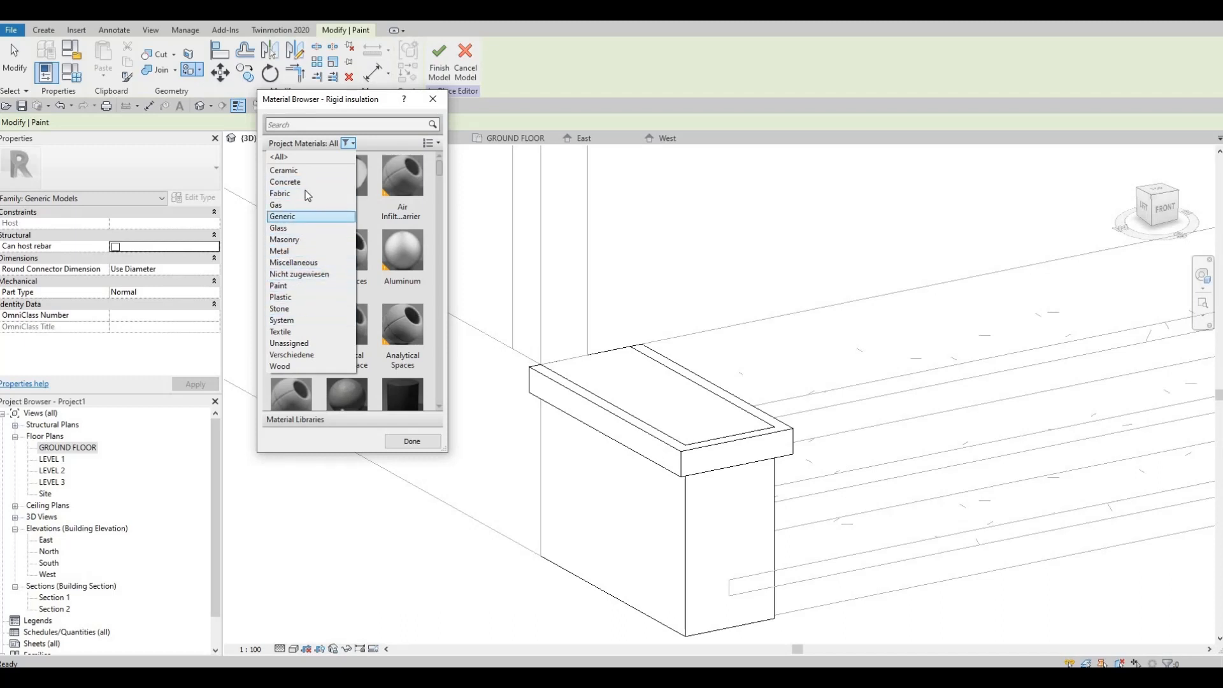
pyautogui.click(307, 157)
# Search all project materials for GRAS, then clear the search term.
pyautogui.click(310, 123)
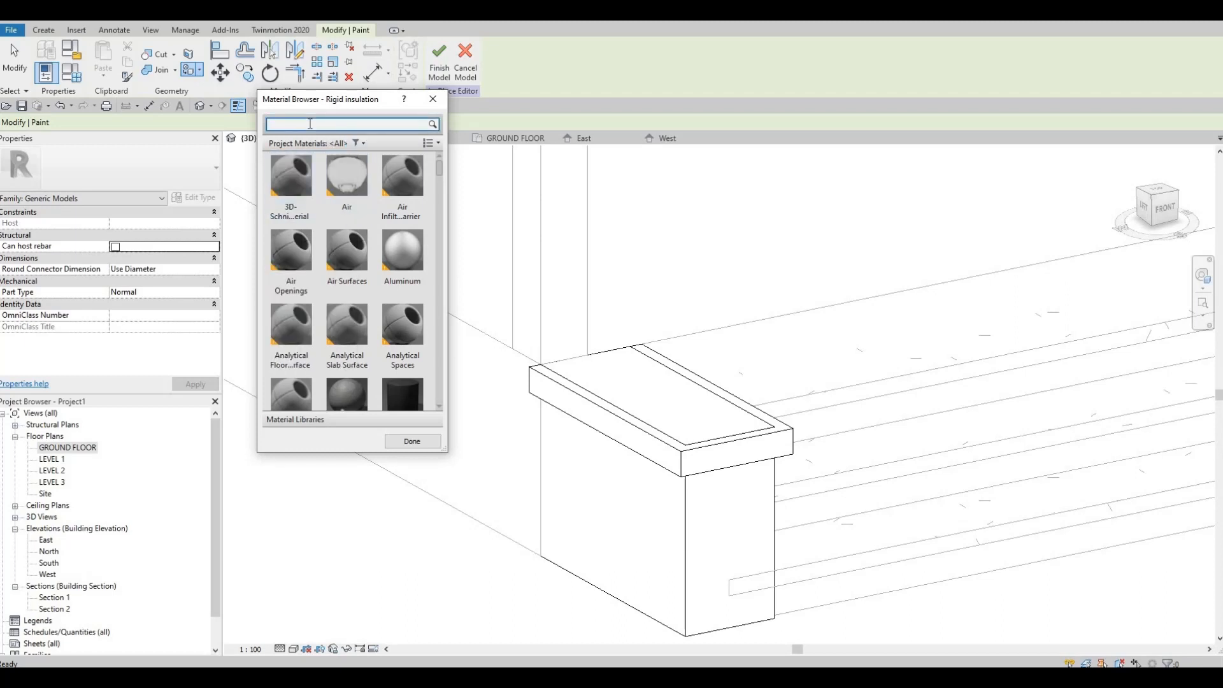
pyautogui.write('GRAS')
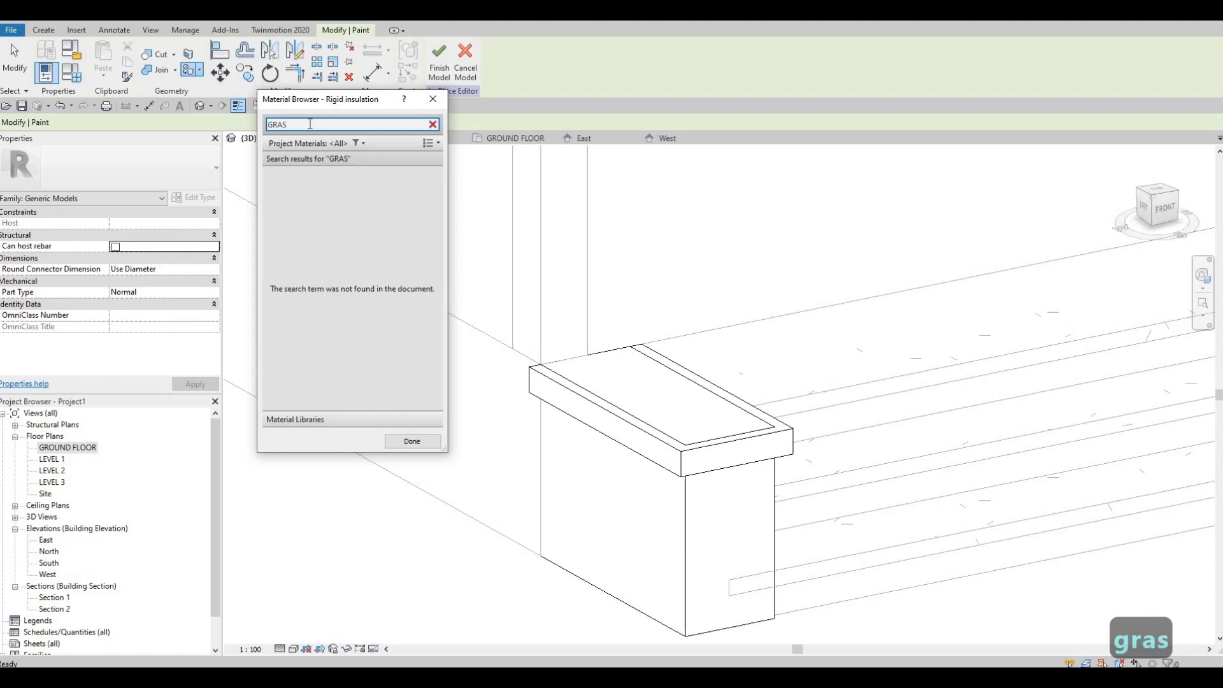
pyautogui.press('BackSpace')
pyautogui.press('BackSpace')
pyautogui.press('BackSpace')
pyautogui.press('BackSpace')
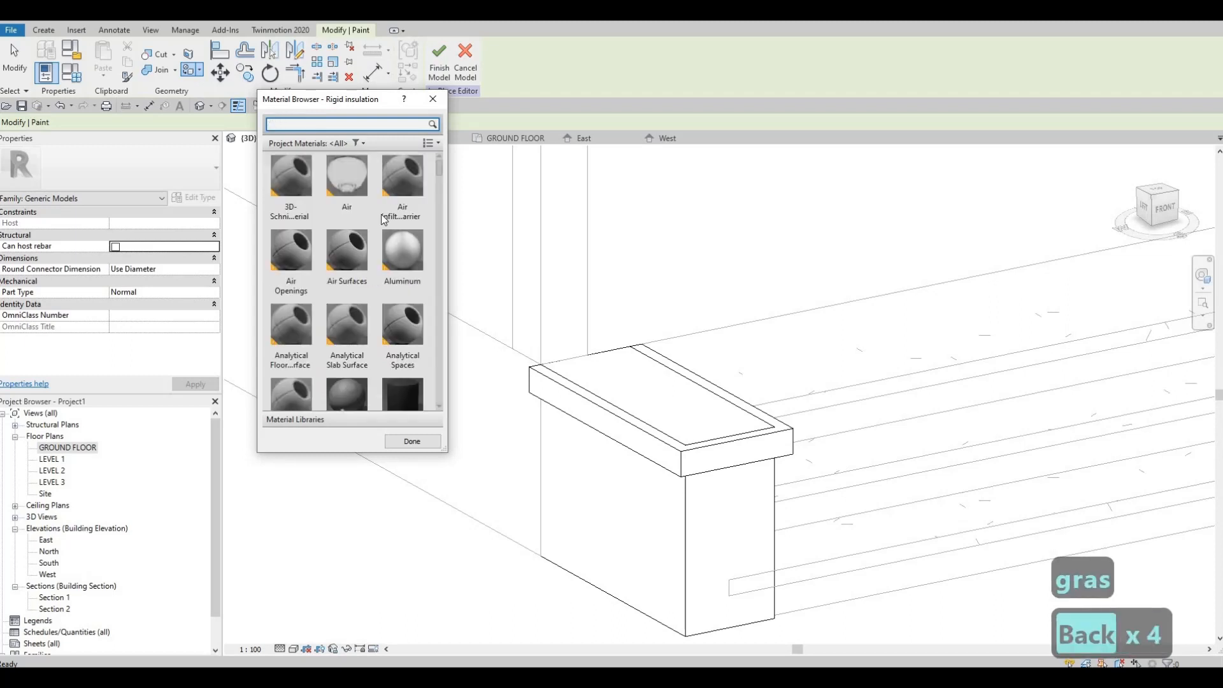
# Paint the planter block's top face with the Default Mass Interior Wall material and finish the in-place model.
pyautogui.scroll(-5, 360, 297)
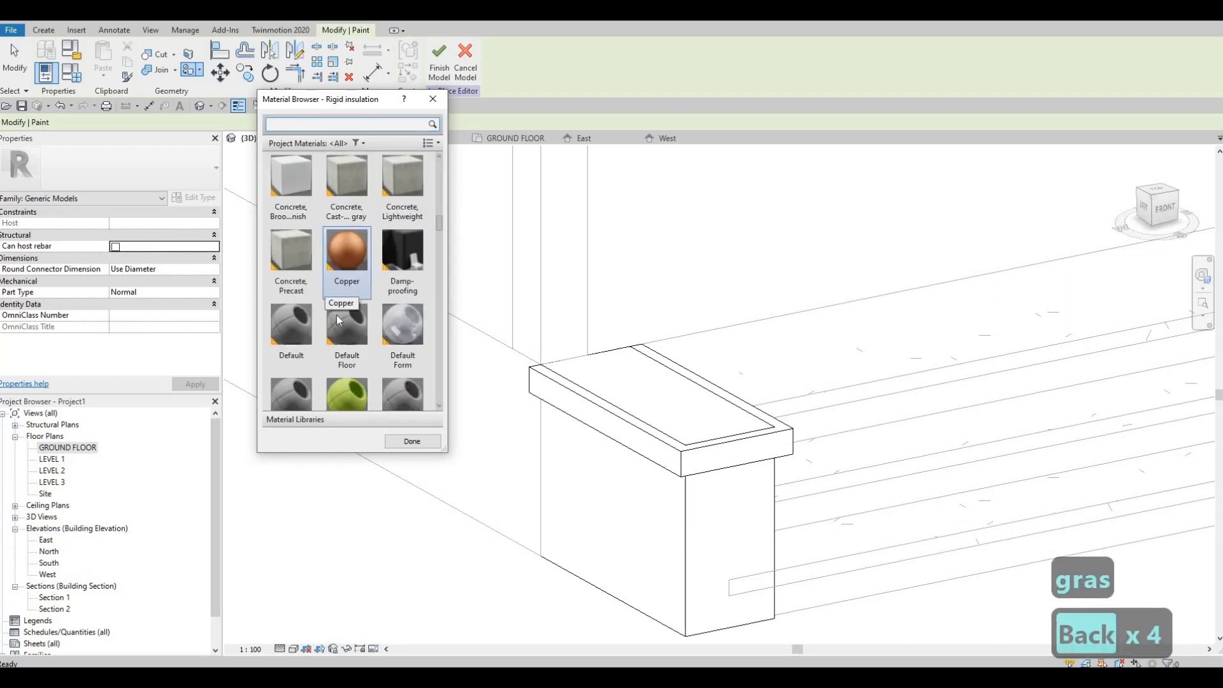
pyautogui.scroll(-3, 337, 335)
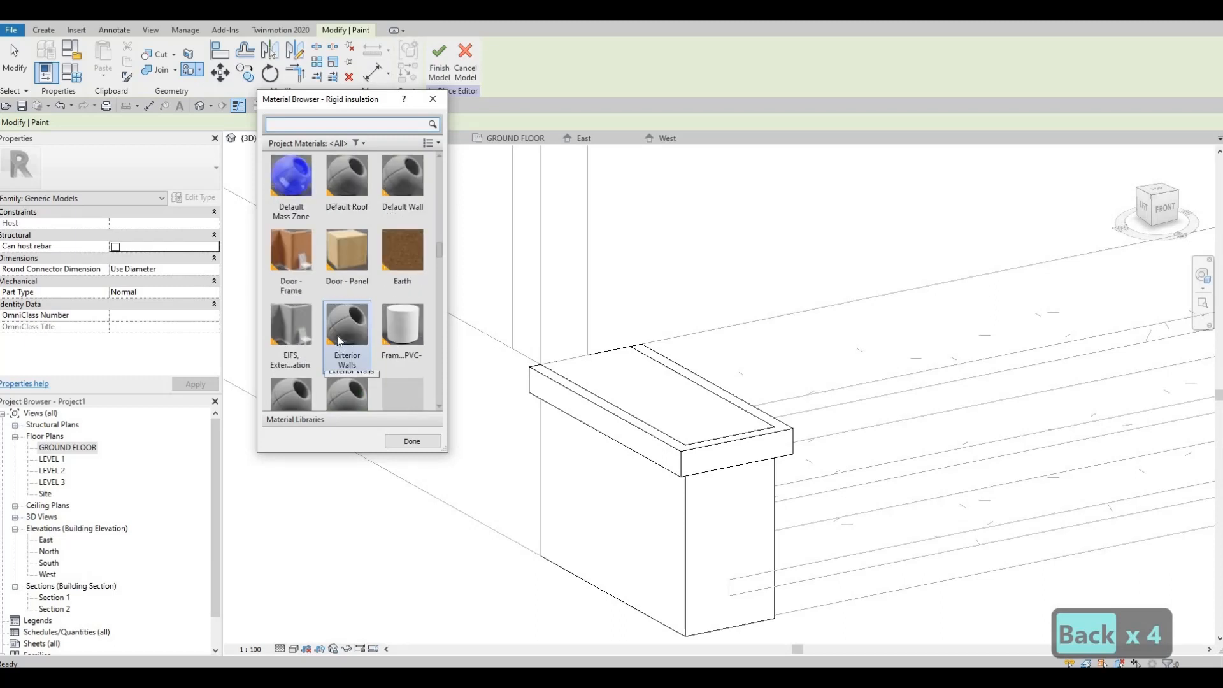
pyautogui.scroll(3, 338, 335)
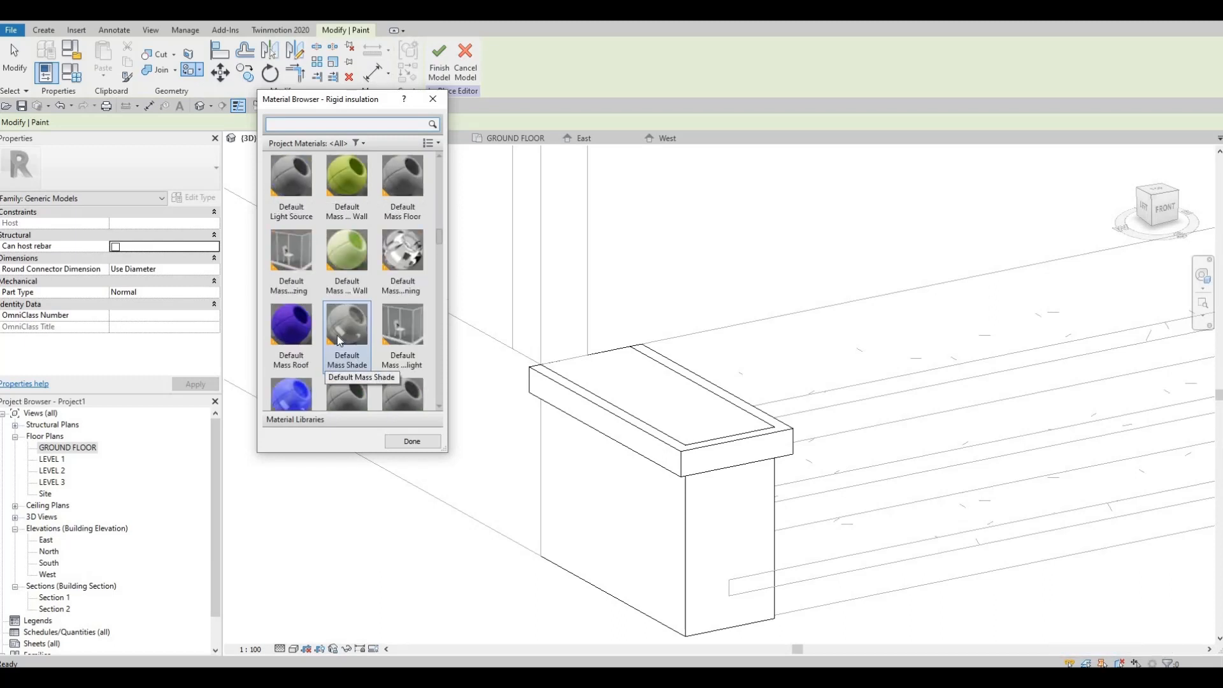
pyautogui.click(353, 259)
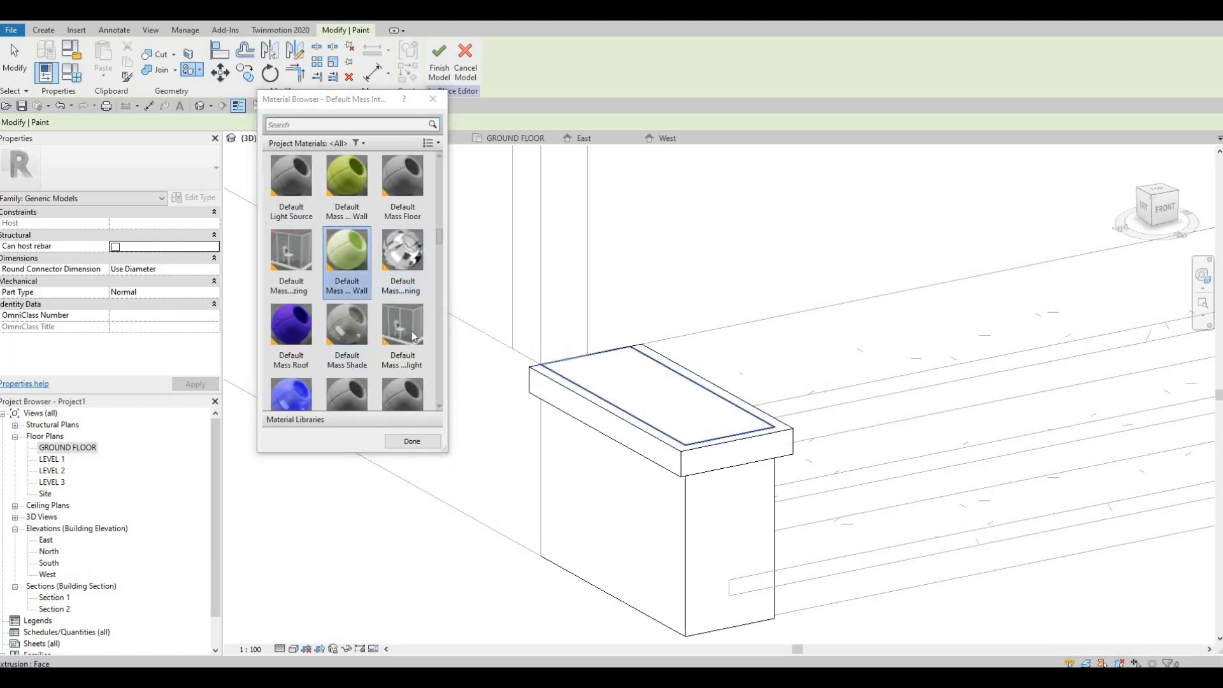
pyautogui.scroll(-1, 407, 344)
pyautogui.click(412, 441)
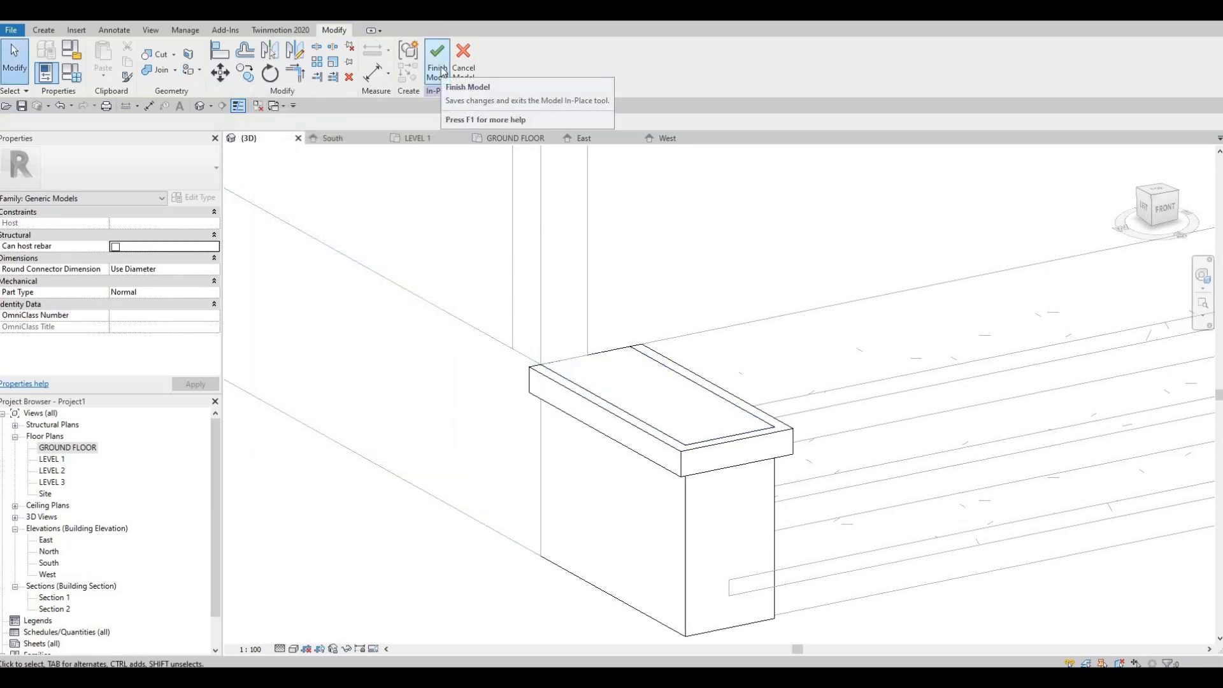
pyautogui.click(438, 58)
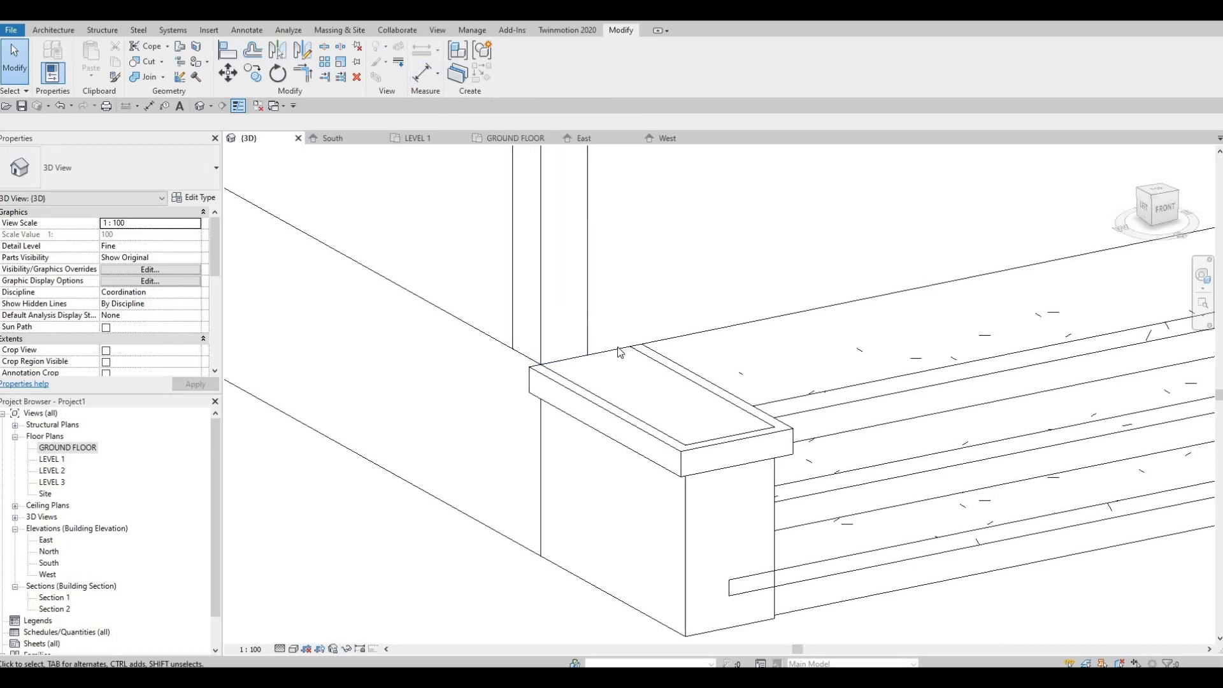
# Edit the porch stairs in the GROUND FLOOR plan and narrow the run on the planter side to about 2992 wide.
pyautogui.keyDown('shift'); pyautogui.moveTo(668, 361); pyautogui.dragTo(851, 467, button='middle'); pyautogui.keyUp('shift')
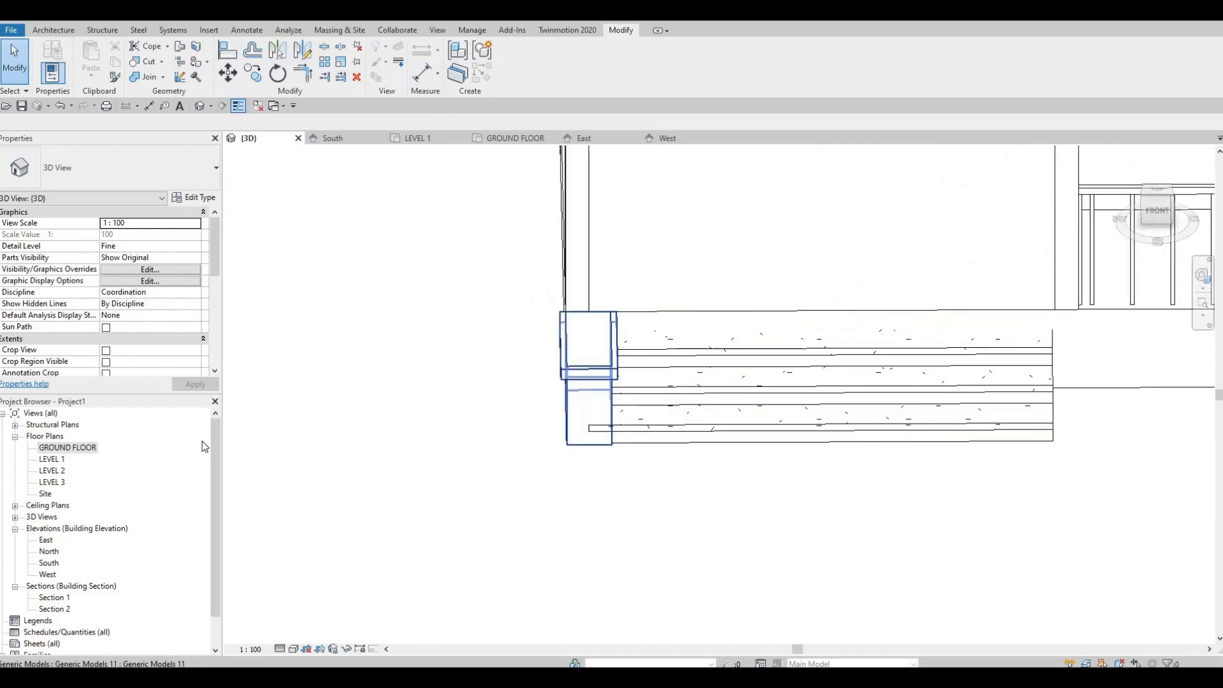
pyautogui.doubleClick(70, 450)
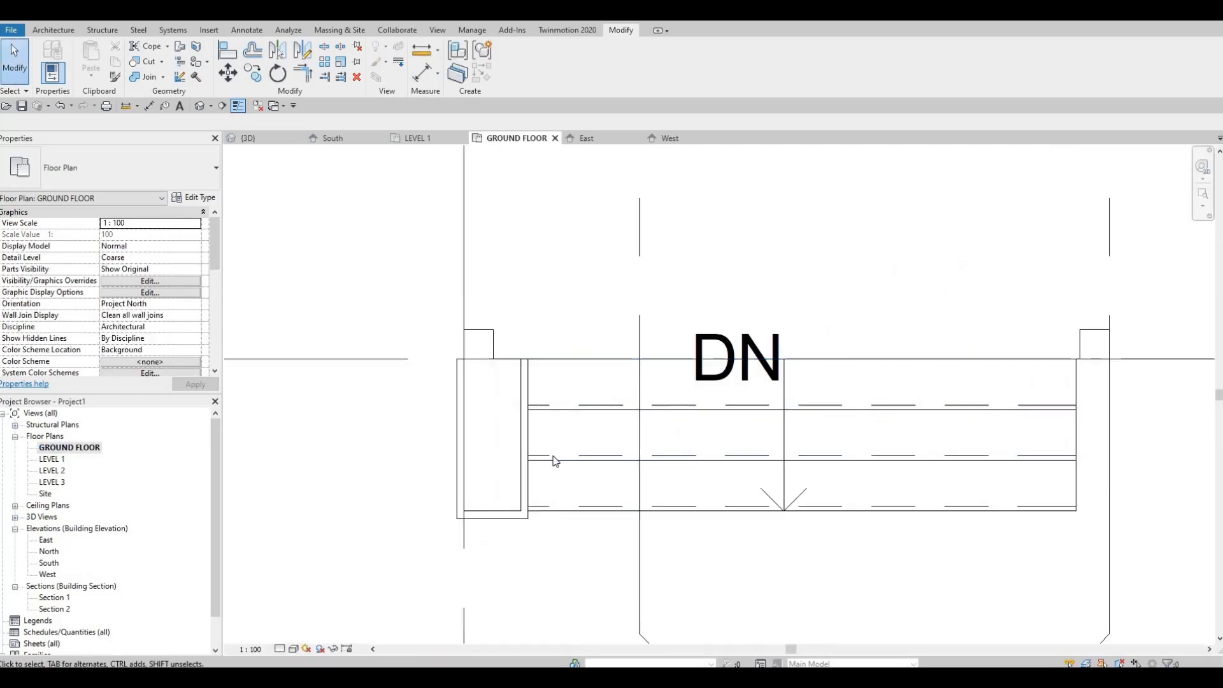
pyautogui.click(565, 369)
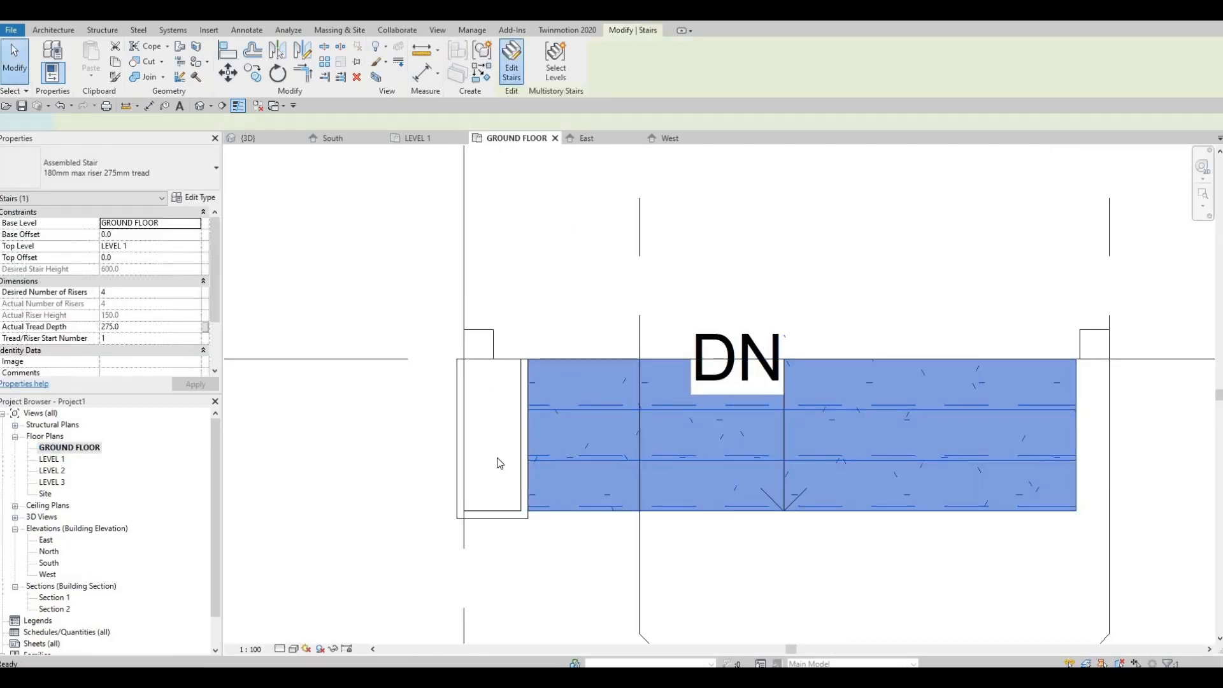
pyautogui.doubleClick(494, 477)
pyautogui.click(505, 437)
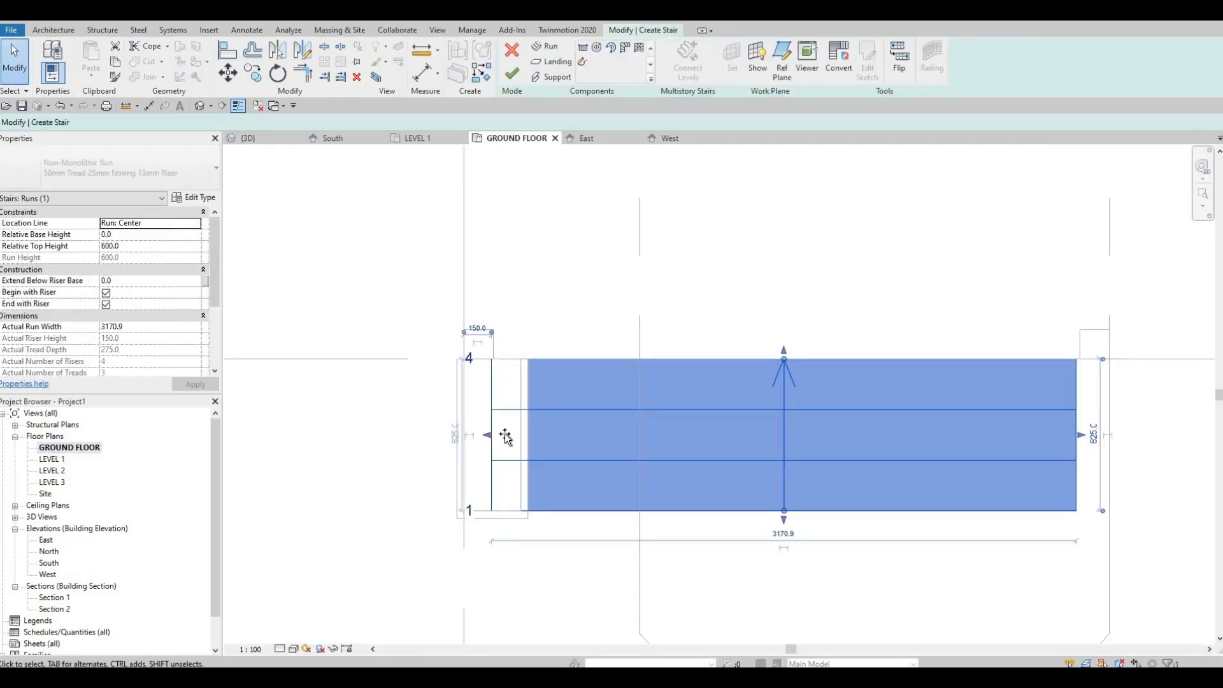
pyautogui.moveTo(523, 436); pyautogui.dragTo(527, 437)
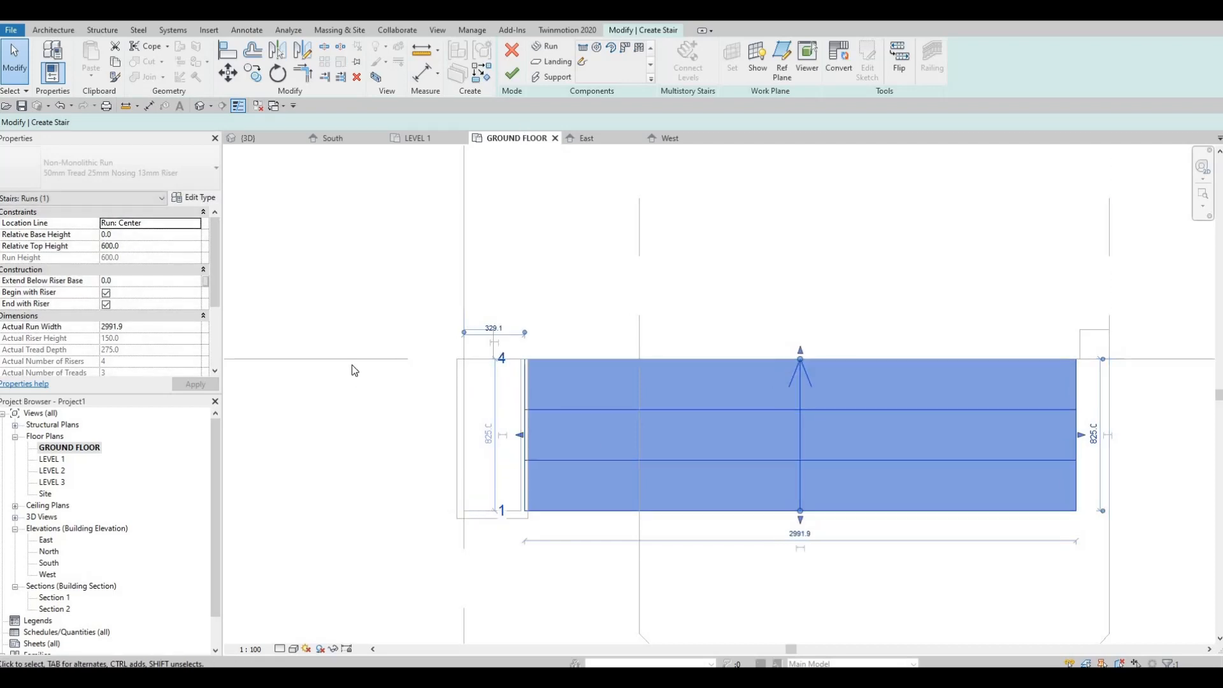
# Align the side of the stair run to the planter block's inner face in the 3D view and finish the stair edit.
pyautogui.click(277, 139)
pyautogui.keyDown('shift'); pyautogui.moveTo(599, 389); pyautogui.dragTo(621, 472, button='middle'); pyautogui.keyUp('shift')
pyautogui.scroll(4, 629, 391)
pyautogui.scroll(2, 623, 472)
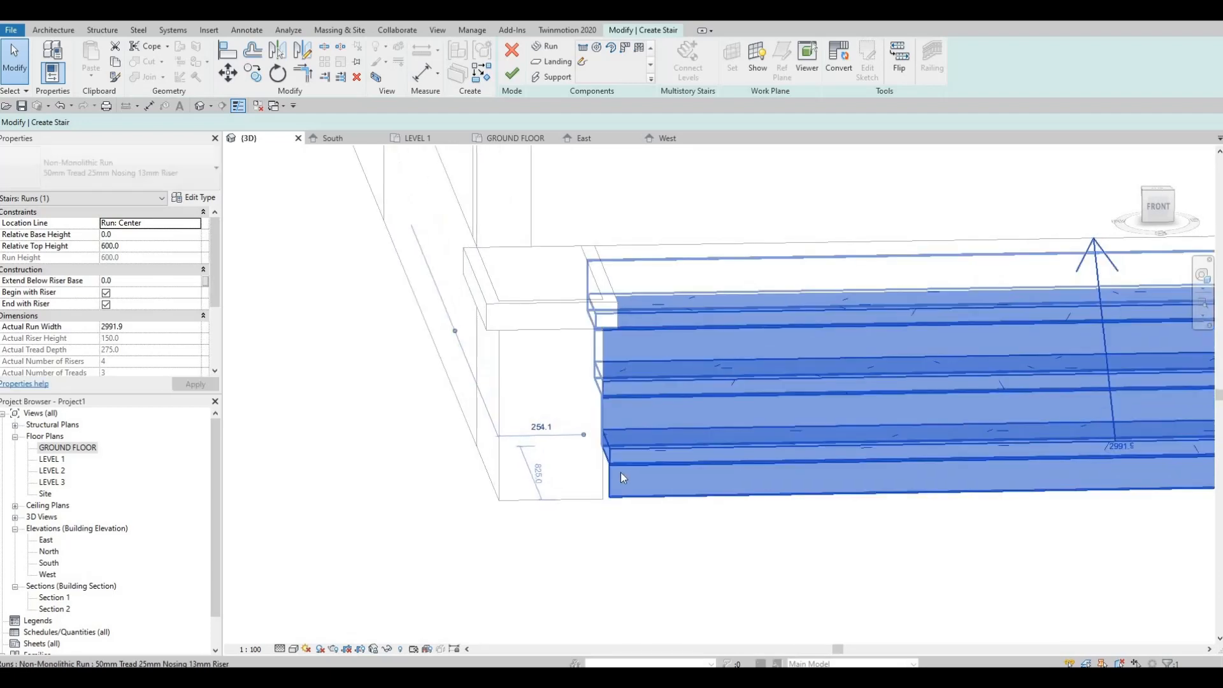
pyautogui.scroll(1, 621, 472)
pyautogui.press('a')
pyautogui.press('l')
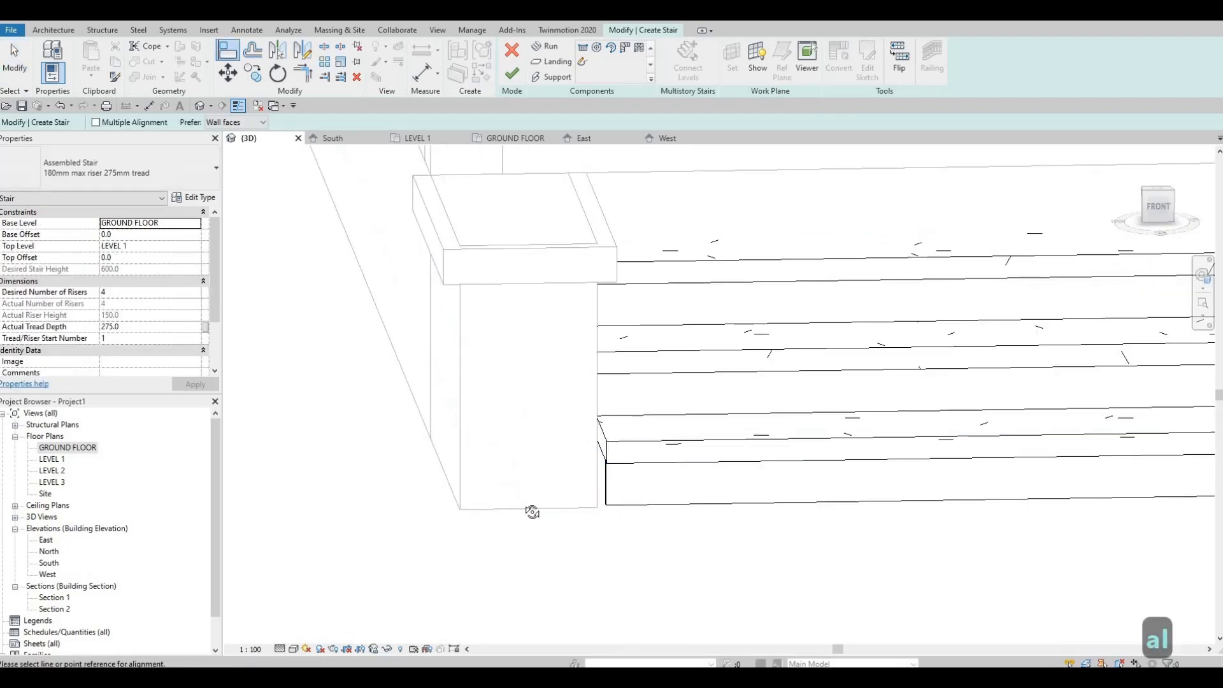
pyautogui.keyDown('shift'); pyautogui.moveTo(587, 382); pyautogui.dragTo(561, 338, button='middle'); pyautogui.keyUp('shift')
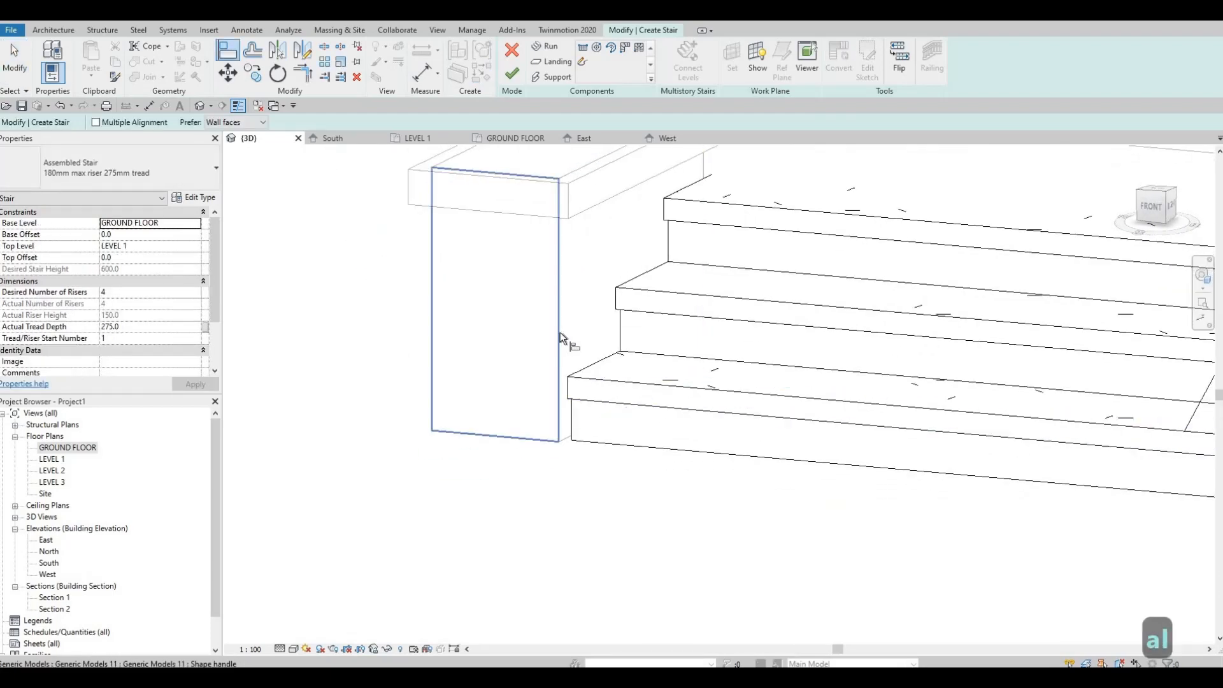
pyautogui.click(561, 332)
pyautogui.keyDown('shift'); pyautogui.moveTo(683, 477); pyautogui.dragTo(634, 456, button='middle'); pyautogui.keyUp('shift')
pyautogui.click(713, 475)
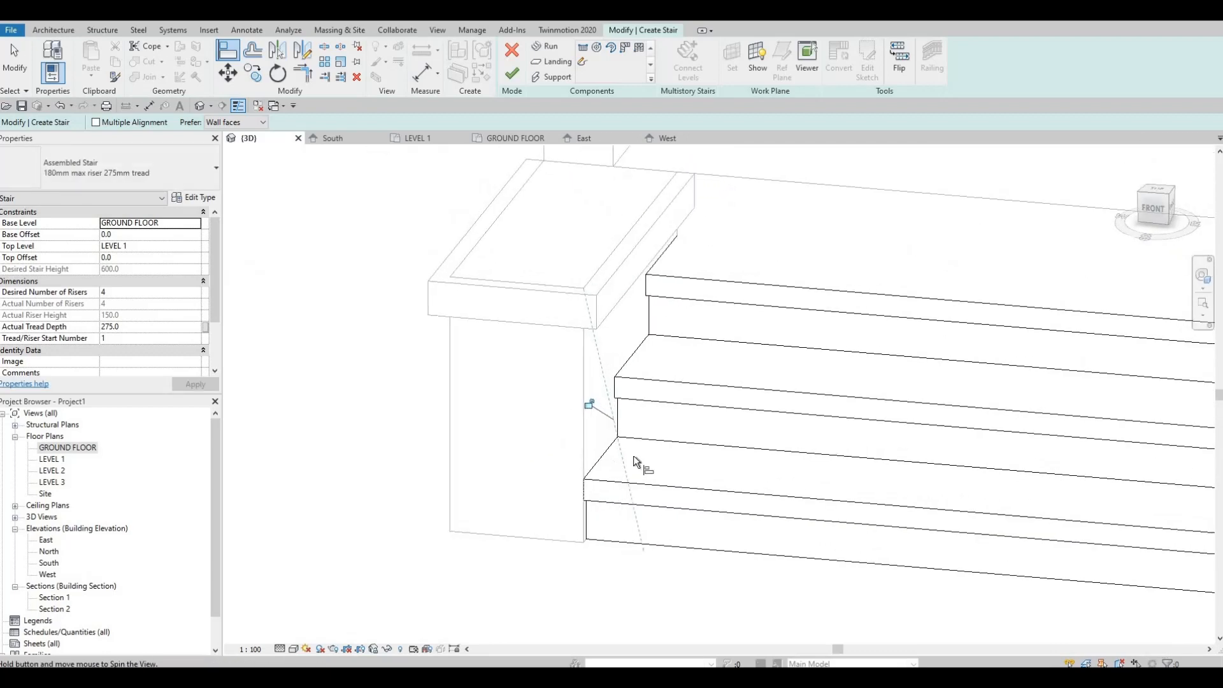
pyautogui.scroll(-5, 623, 459)
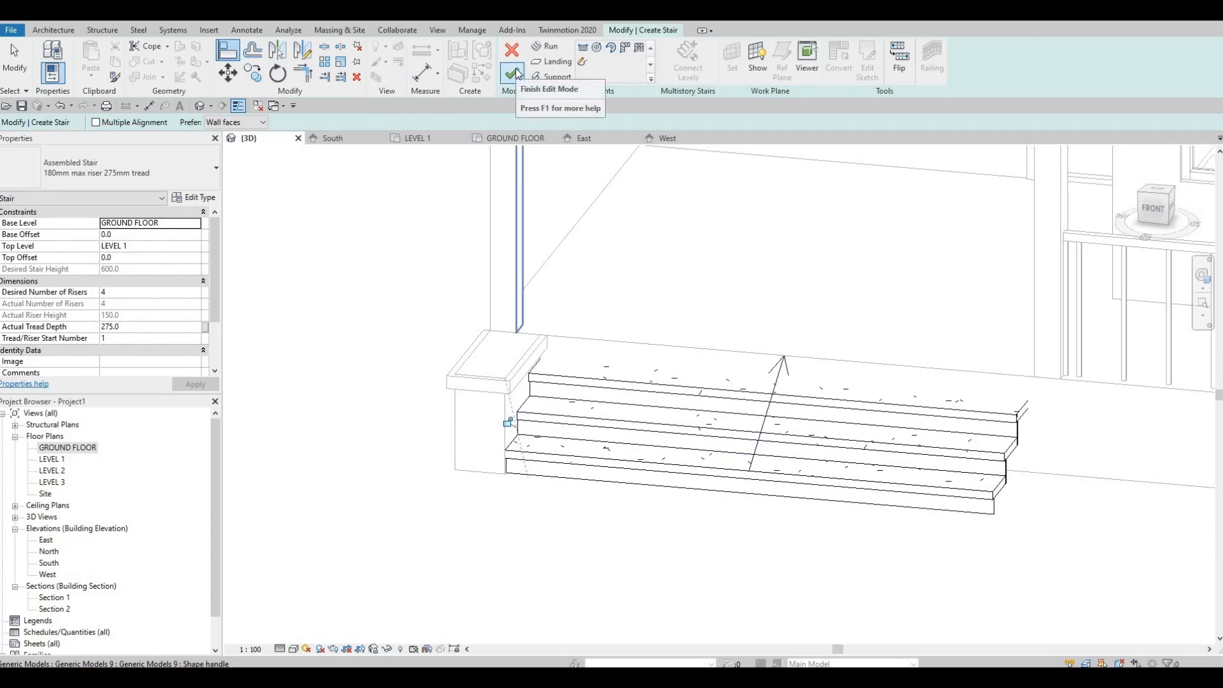
pyautogui.press('Escape')
pyautogui.keyDown('shift'); pyautogui.moveTo(596, 483); pyautogui.dragTo(623, 484, button='middle'); pyautogui.keyUp('shift')
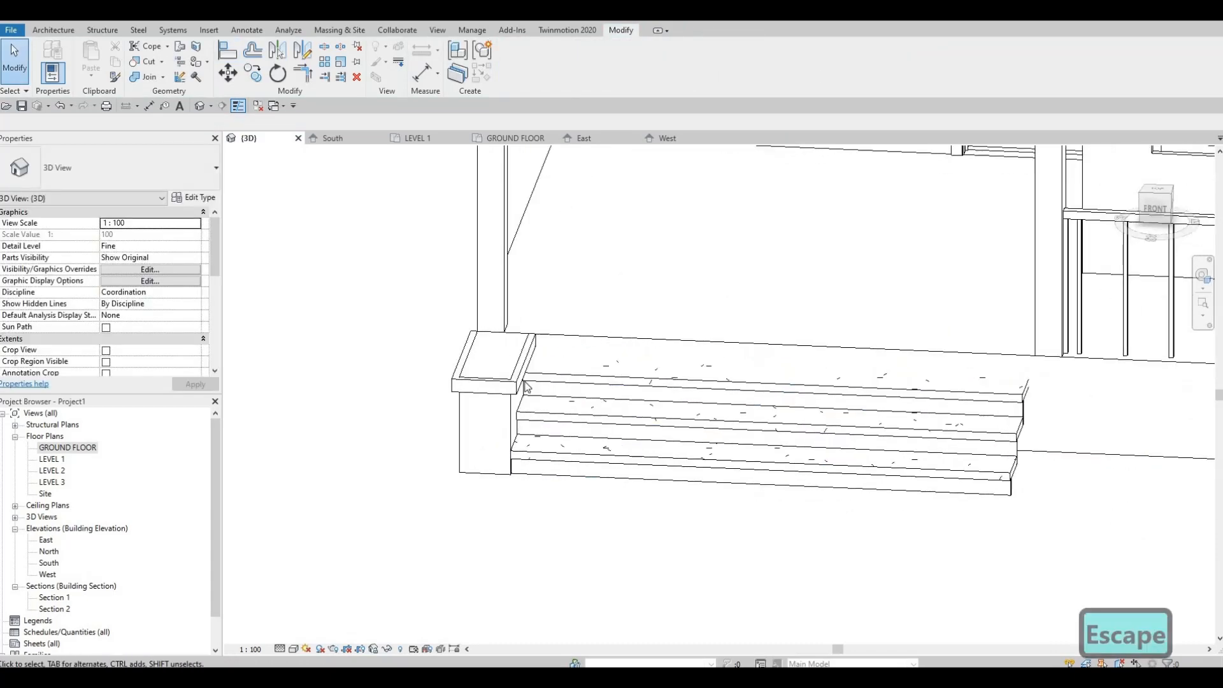
pyautogui.click(519, 390)
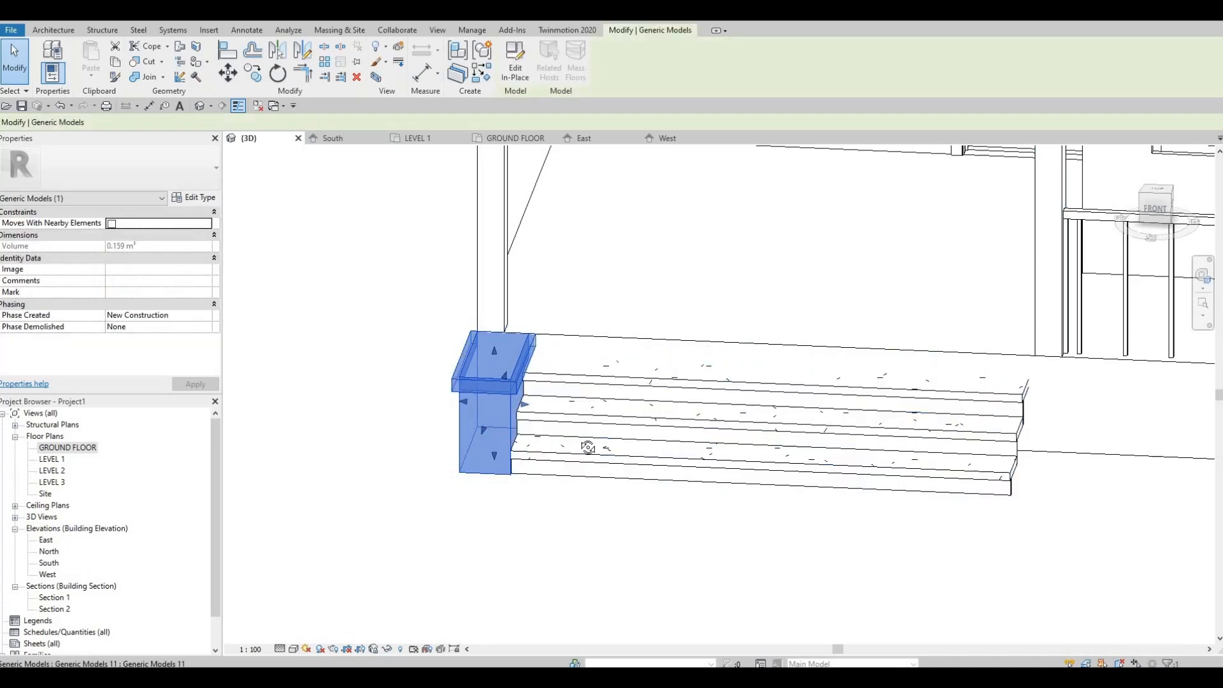
pyautogui.keyDown('shift'); pyautogui.moveTo(588, 447); pyautogui.dragTo(249, 78, button='middle'); pyautogui.keyUp('shift')
pyautogui.press('m')
pyautogui.press('v')
pyautogui.scroll(3, 532, 363)
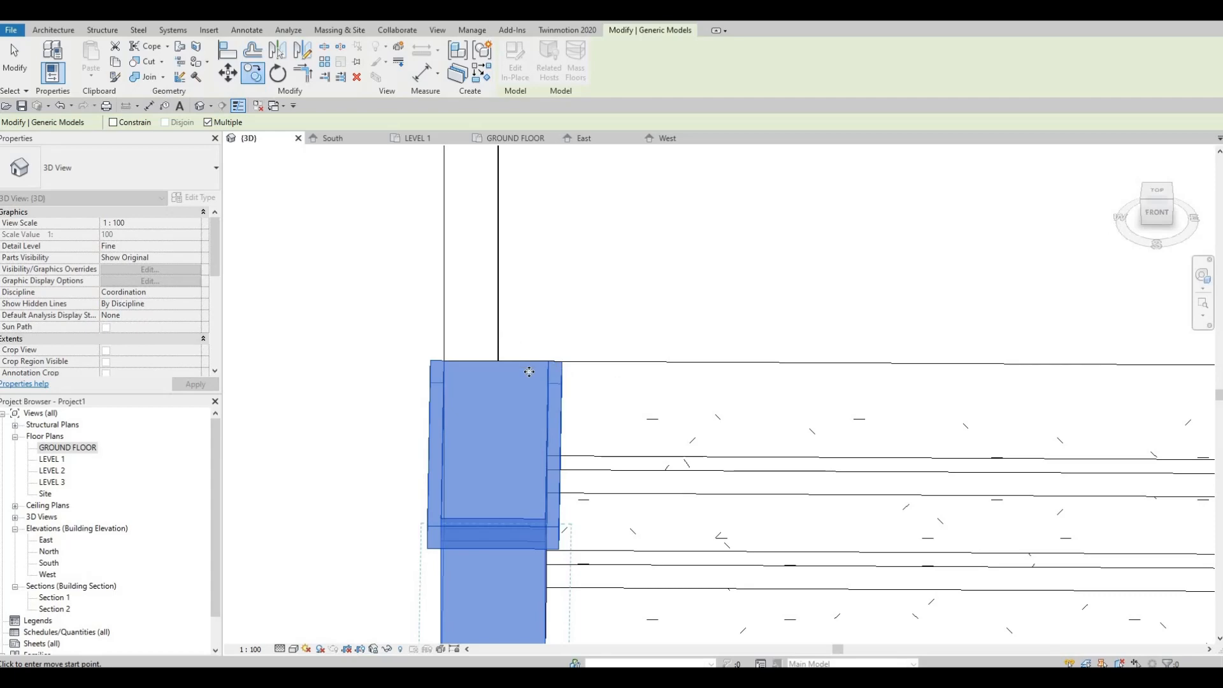
pyautogui.keyDown('shift'); pyautogui.moveTo(529, 371); pyautogui.dragTo(571, 396, button='middle'); pyautogui.keyUp('shift')
pyautogui.press('Escape')
pyautogui.press('Escape')
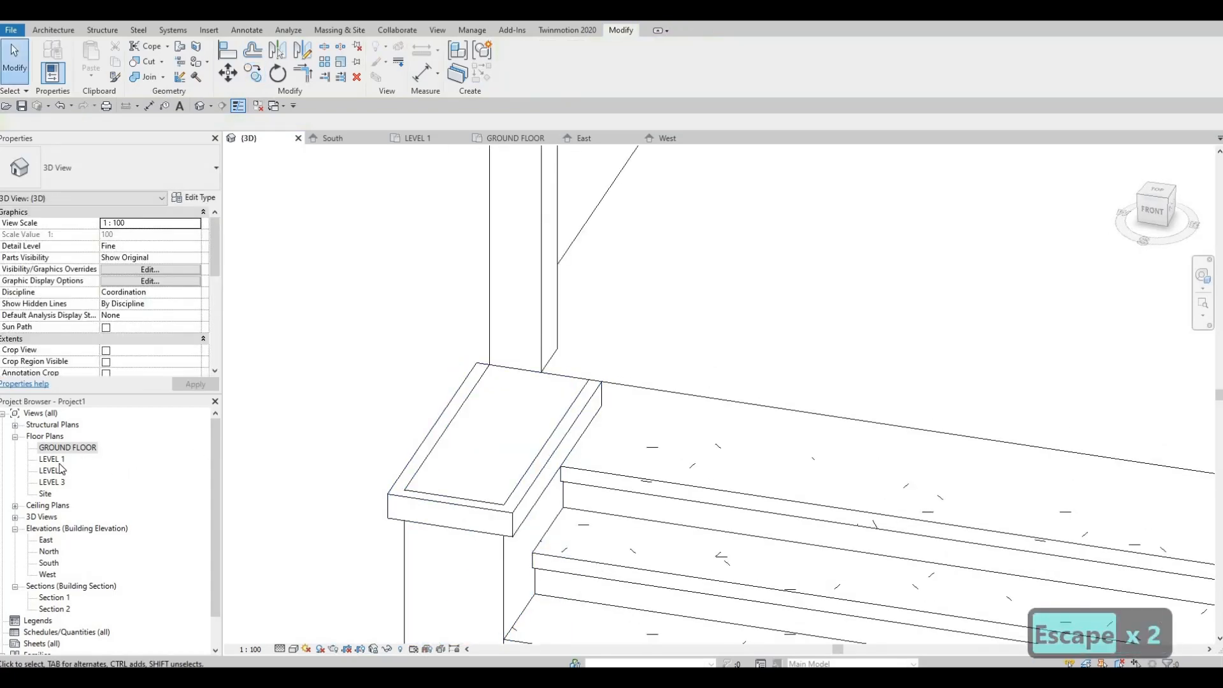
# Copy the planter in the LEVEL 1 plan from its inner back corner to the outer corner of the column across the stairs.
pyautogui.doubleClick(52, 459)
pyautogui.scroll(1, 629, 567)
pyautogui.scroll(-2, 488, 467)
pyautogui.moveTo(589, 555); pyautogui.dragTo(510, 423, button='middle')
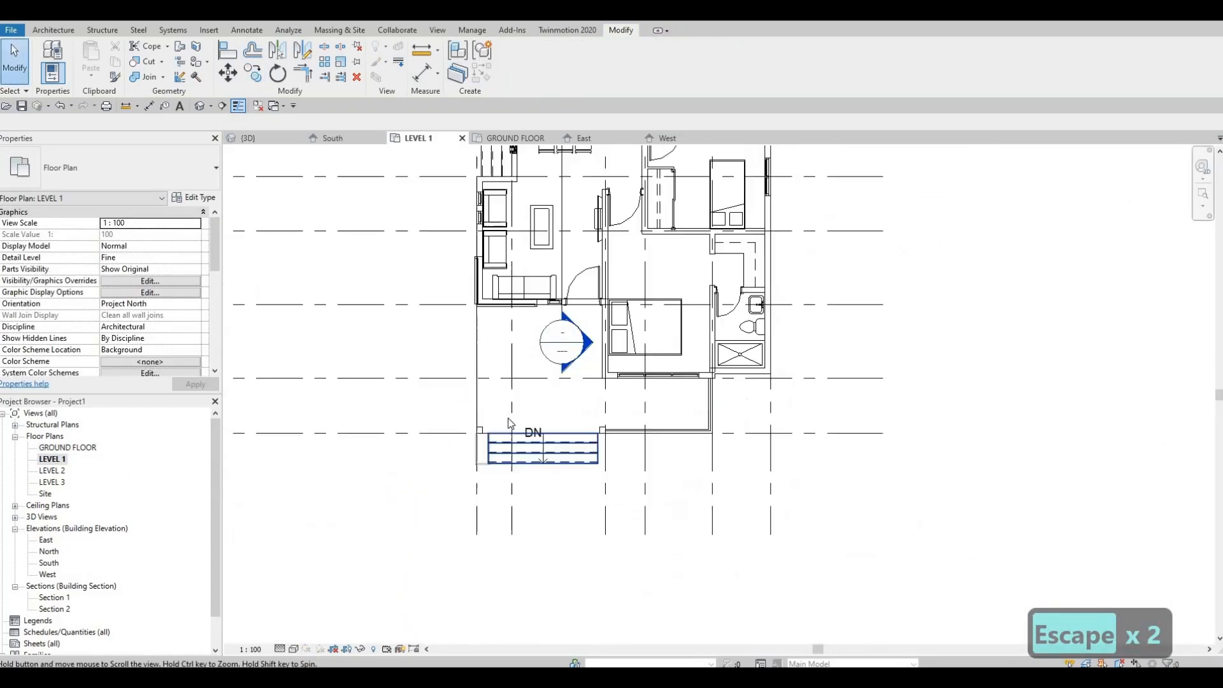
pyautogui.scroll(3, 472, 490)
pyautogui.scroll(2, 482, 450)
pyautogui.click(464, 377)
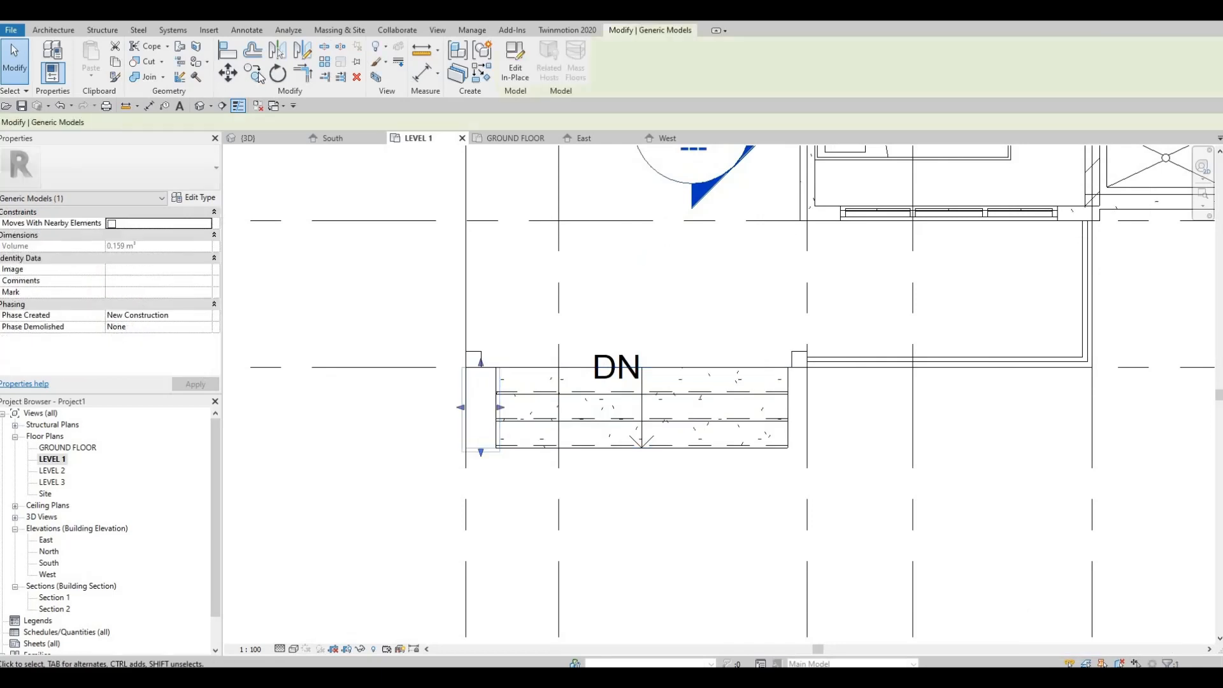
pyautogui.press('c')
pyautogui.press('o')
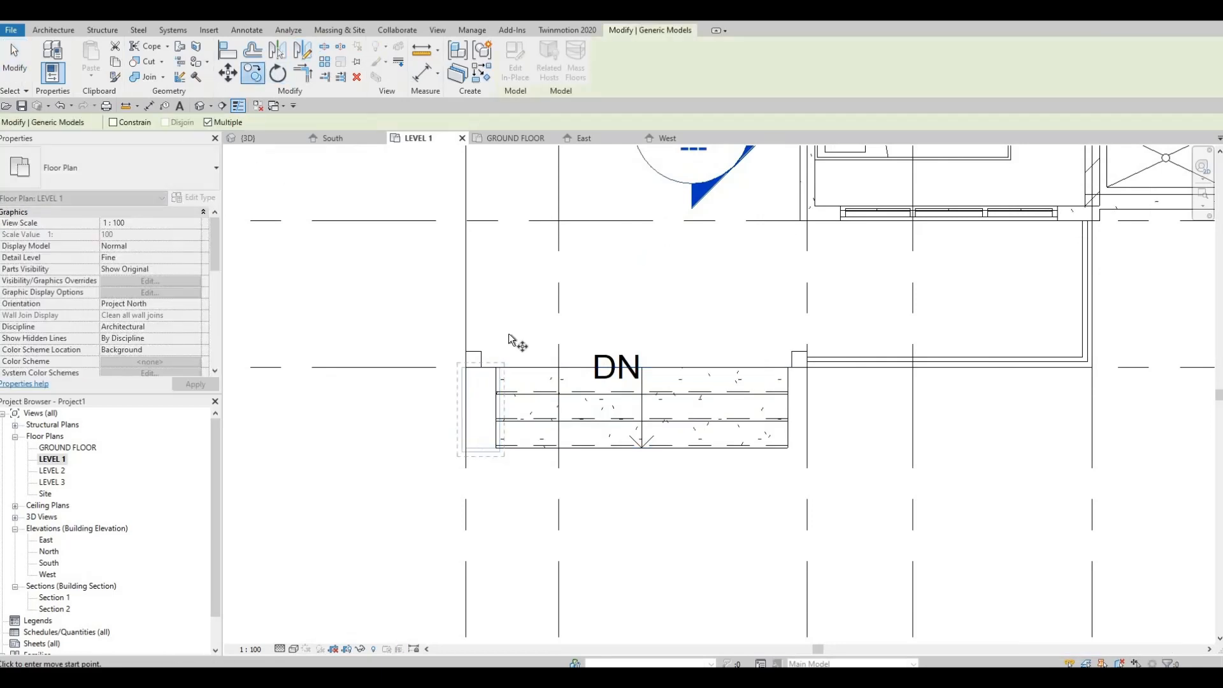
pyautogui.scroll(2, 499, 399)
pyautogui.click(495, 397)
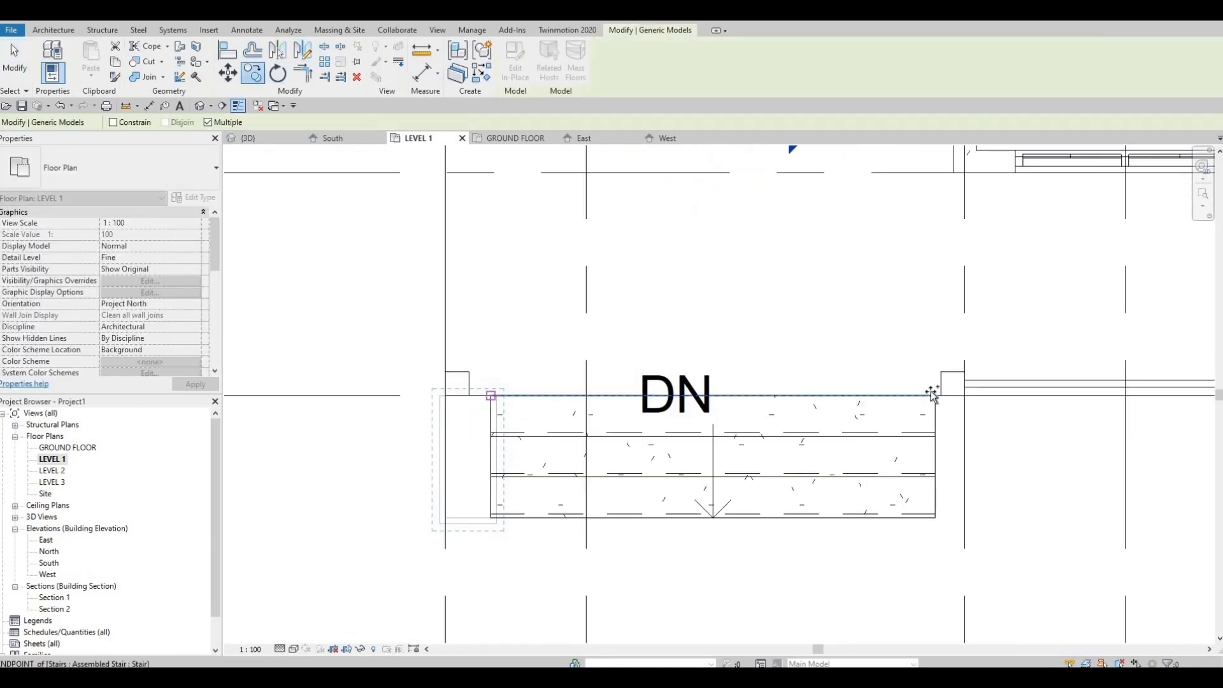
pyautogui.scroll(1, 966, 399)
pyautogui.click(965, 397)
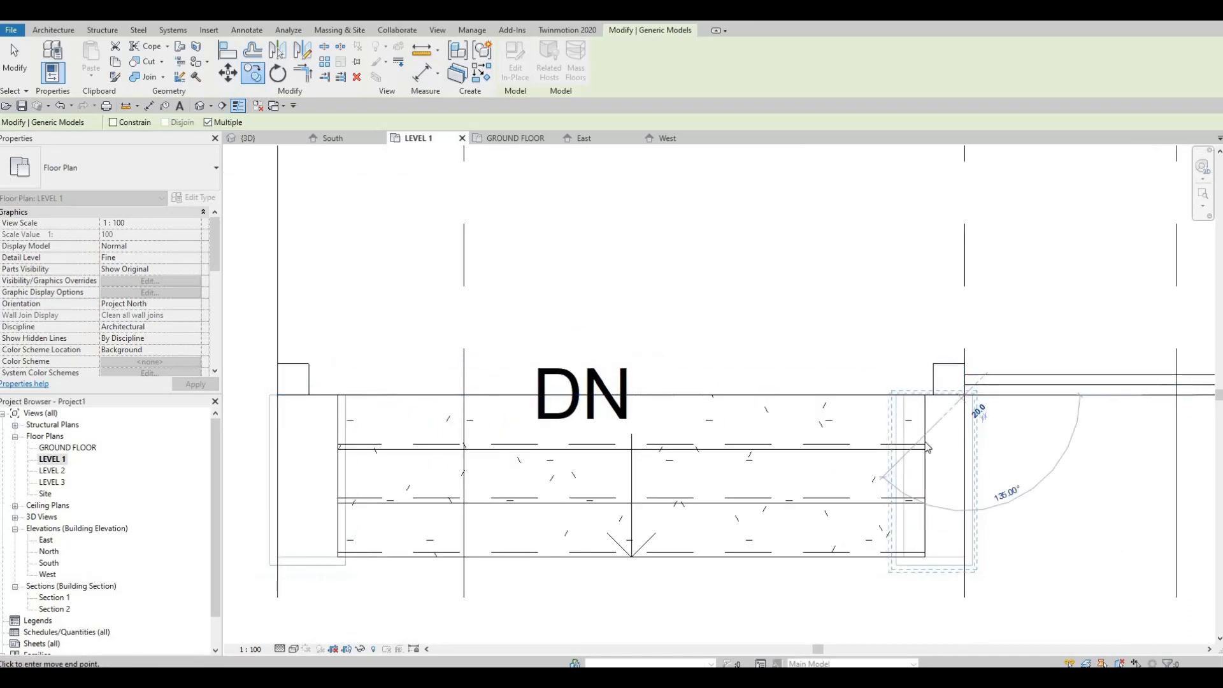
pyautogui.press('Escape')
pyautogui.press('Escape')
pyautogui.press('Escape')
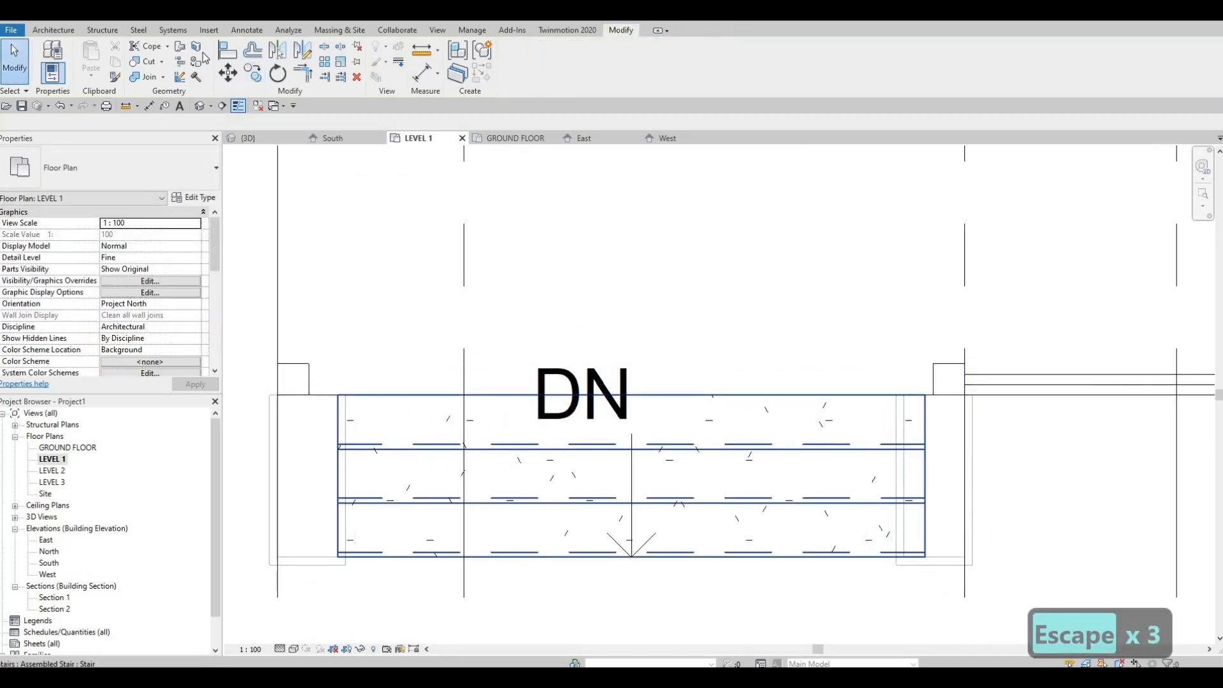
# Return to the 3D view and inspect the planters at both ends of the porch stairs.
pyautogui.click(679, 396)
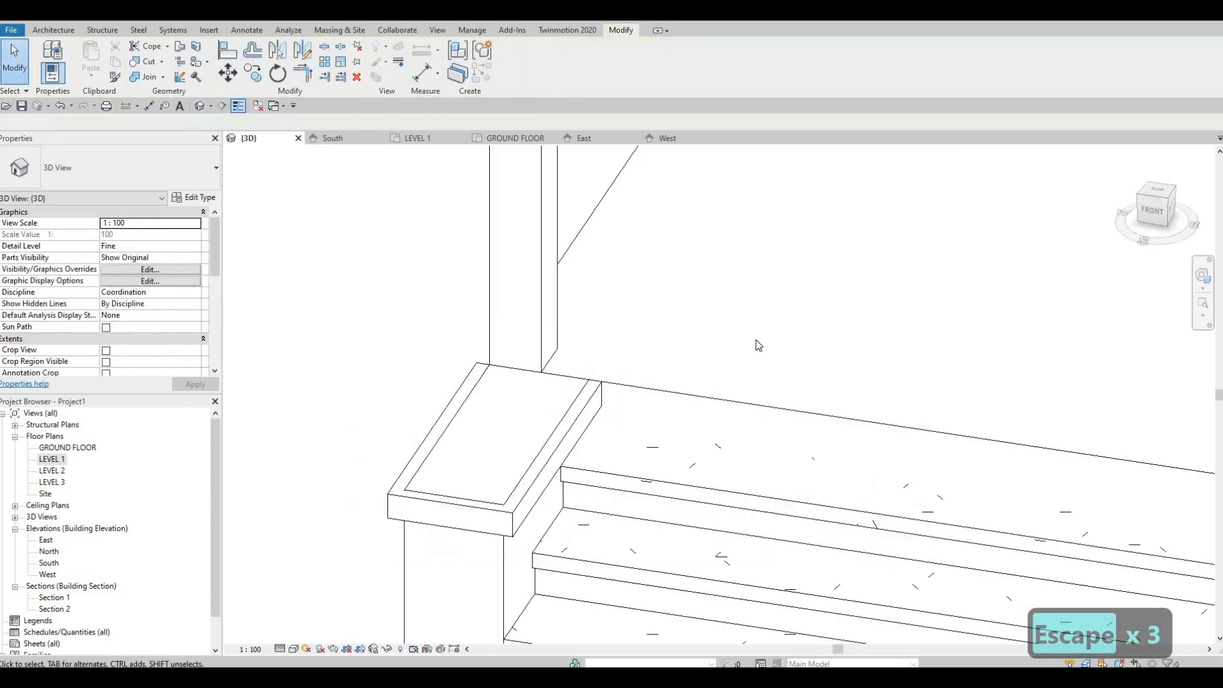
pyautogui.keyDown('shift'); pyautogui.moveTo(757, 342); pyautogui.dragTo(790, 357, button='middle'); pyautogui.keyUp('shift')
pyautogui.scroll(-2, 828, 363)
pyautogui.keyDown('shift'); pyautogui.moveTo(912, 372); pyautogui.dragTo(938, 287, button='middle'); pyautogui.keyUp('shift')
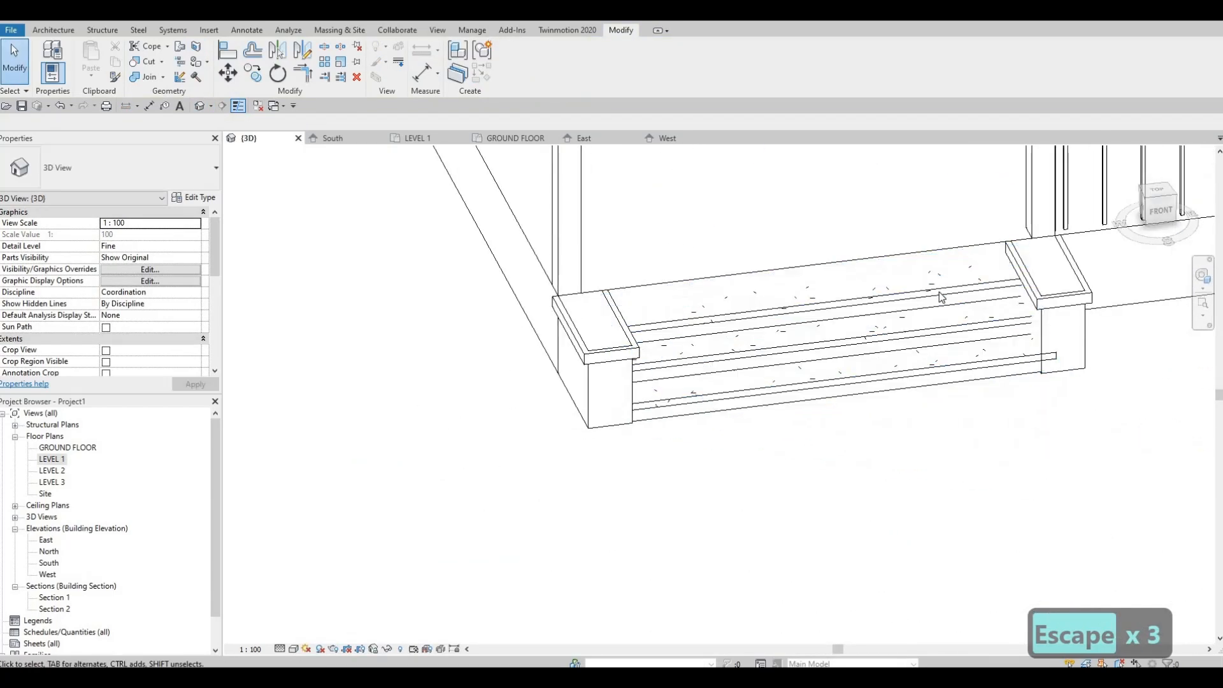
# Edit the porch stairs and align the side of the run to the inner face of the copied planter.
pyautogui.click(937, 285)
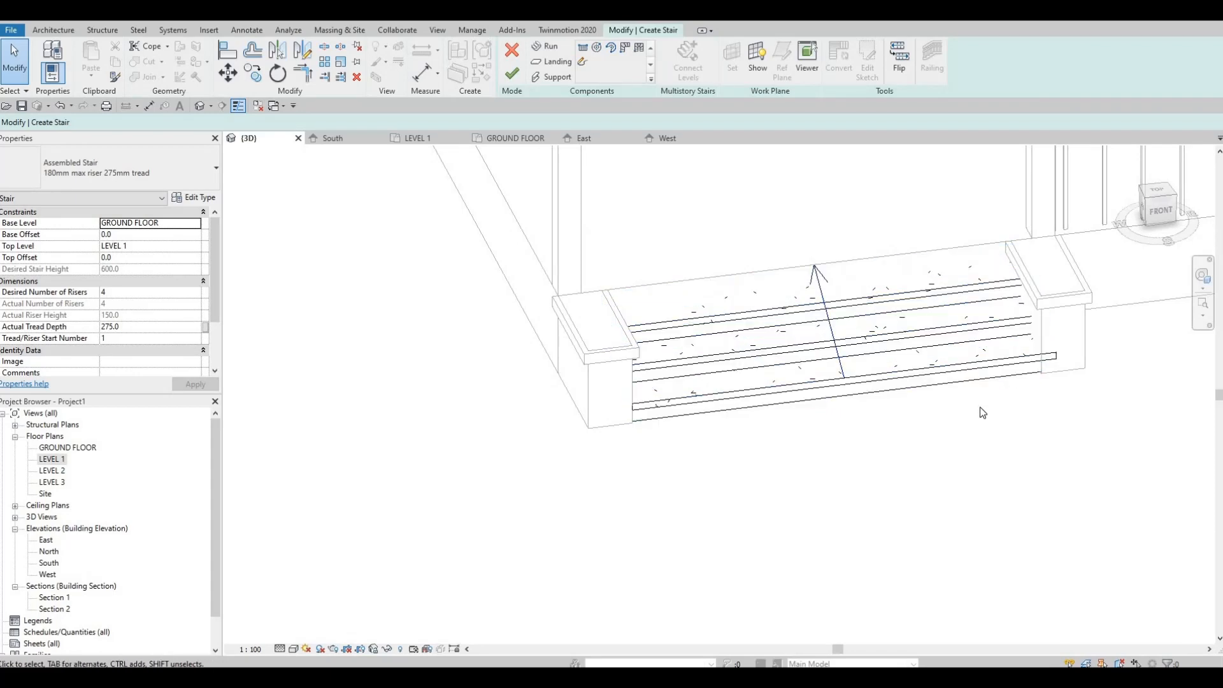
pyautogui.press('l')
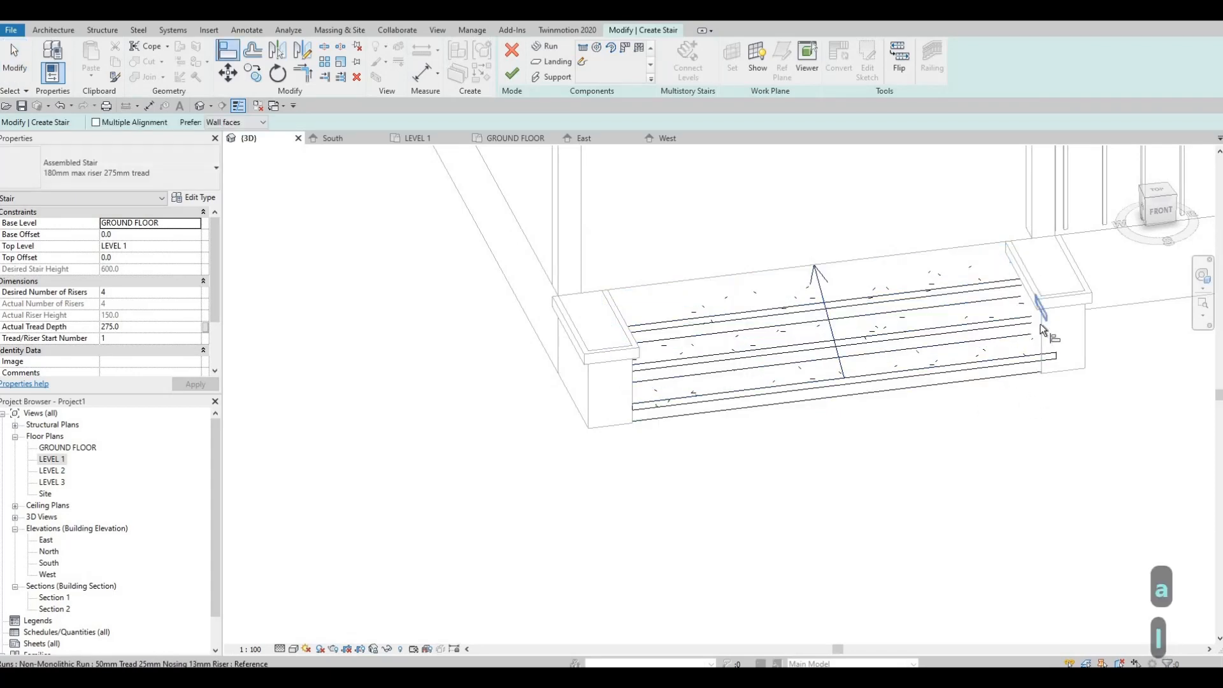
pyautogui.click(1060, 355)
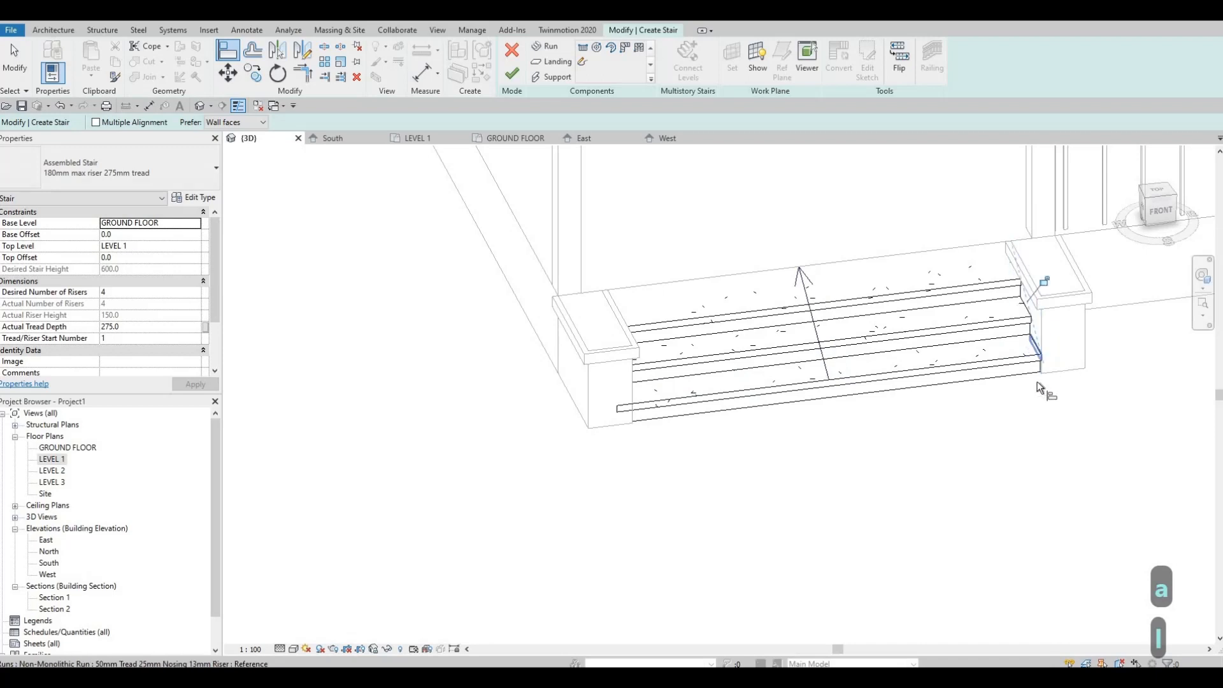
pyautogui.press('Escape')
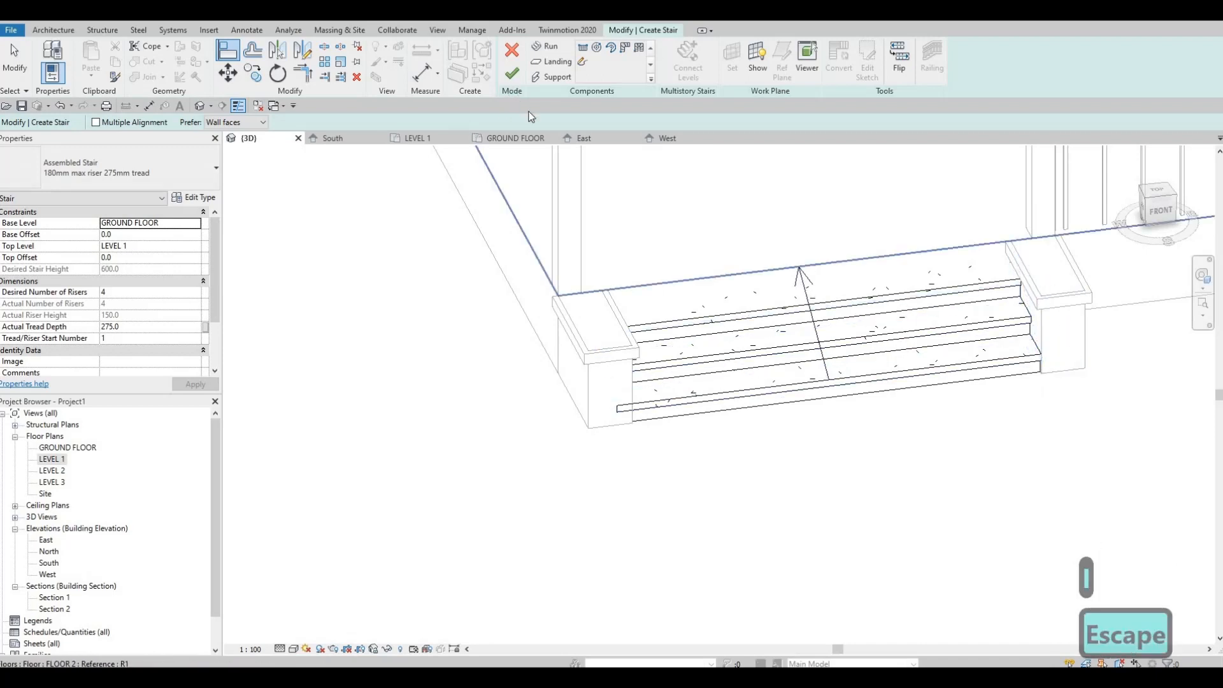
pyautogui.keyDown('shift'); pyautogui.moveTo(583, 343); pyautogui.dragTo(606, 400, button='middle'); pyautogui.keyUp('shift')
pyautogui.press('Escape')
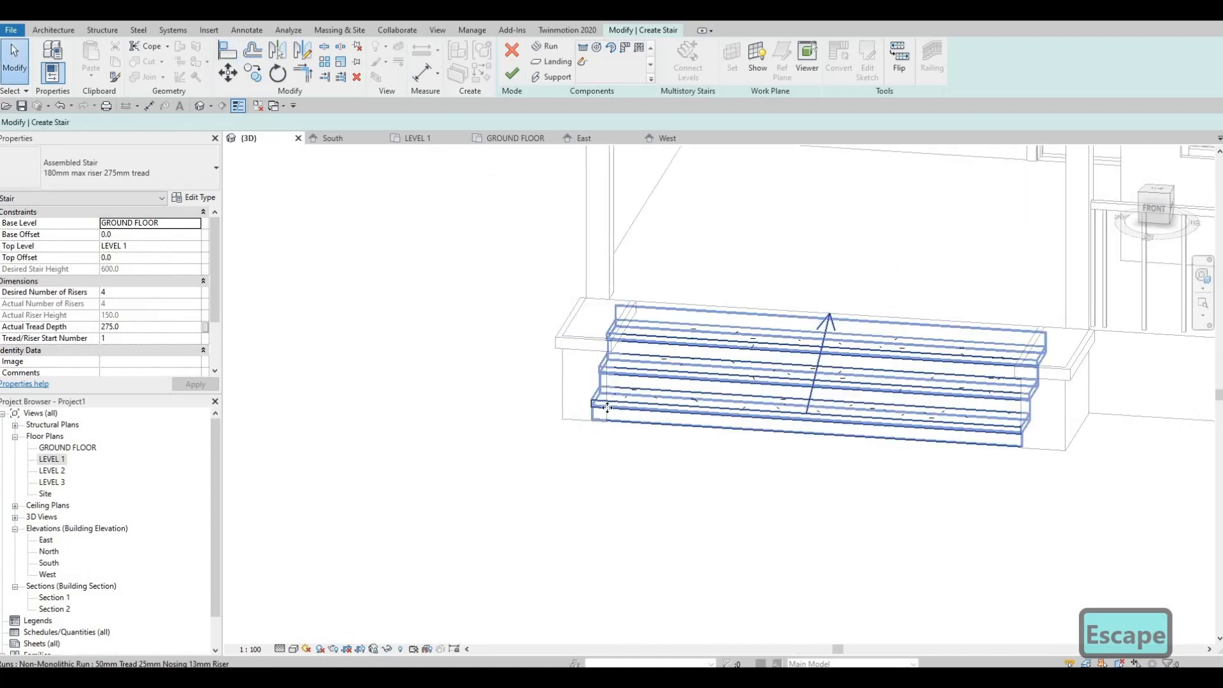
# Examine the other end of the stair run, where its lowest tread meets the original planter block, from several angles.
pyautogui.click(602, 408)
pyautogui.scroll(2, 698, 459)
pyautogui.moveTo(699, 458); pyautogui.dragTo(729, 472, button='middle')
pyautogui.press('Escape')
pyautogui.press('Escape')
pyautogui.keyDown('shift'); pyautogui.moveTo(606, 414); pyautogui.dragTo(642, 407, button='middle'); pyautogui.keyUp('shift')
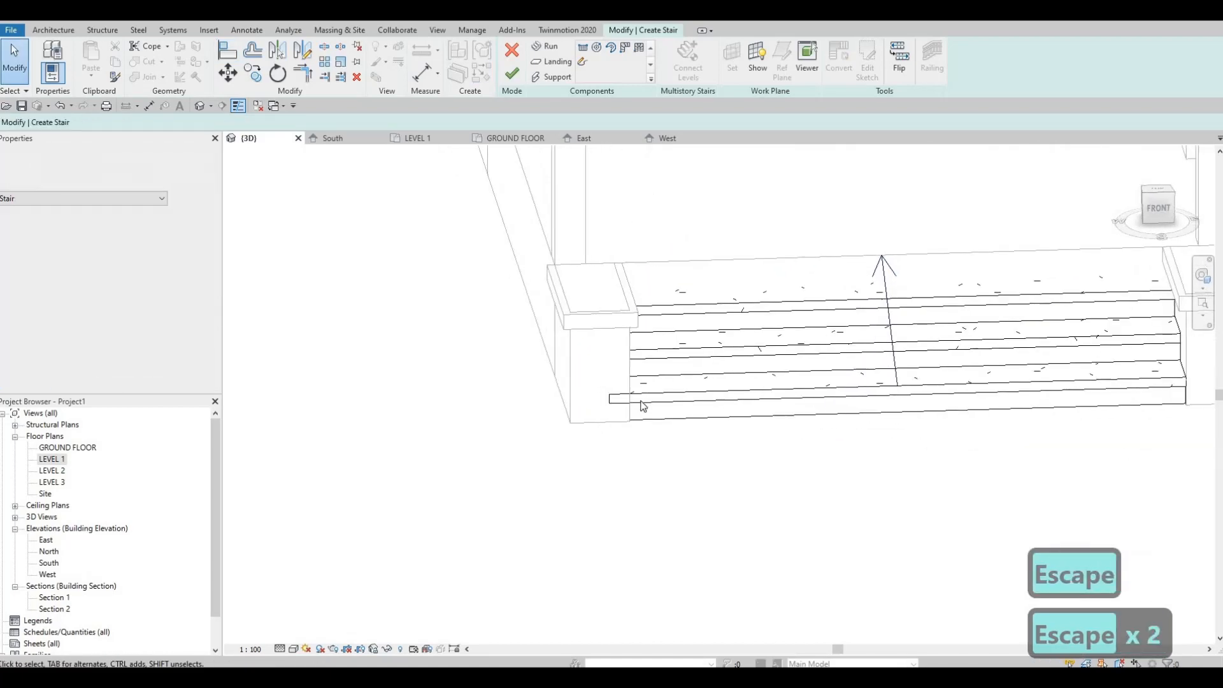
pyautogui.scroll(2, 634, 398)
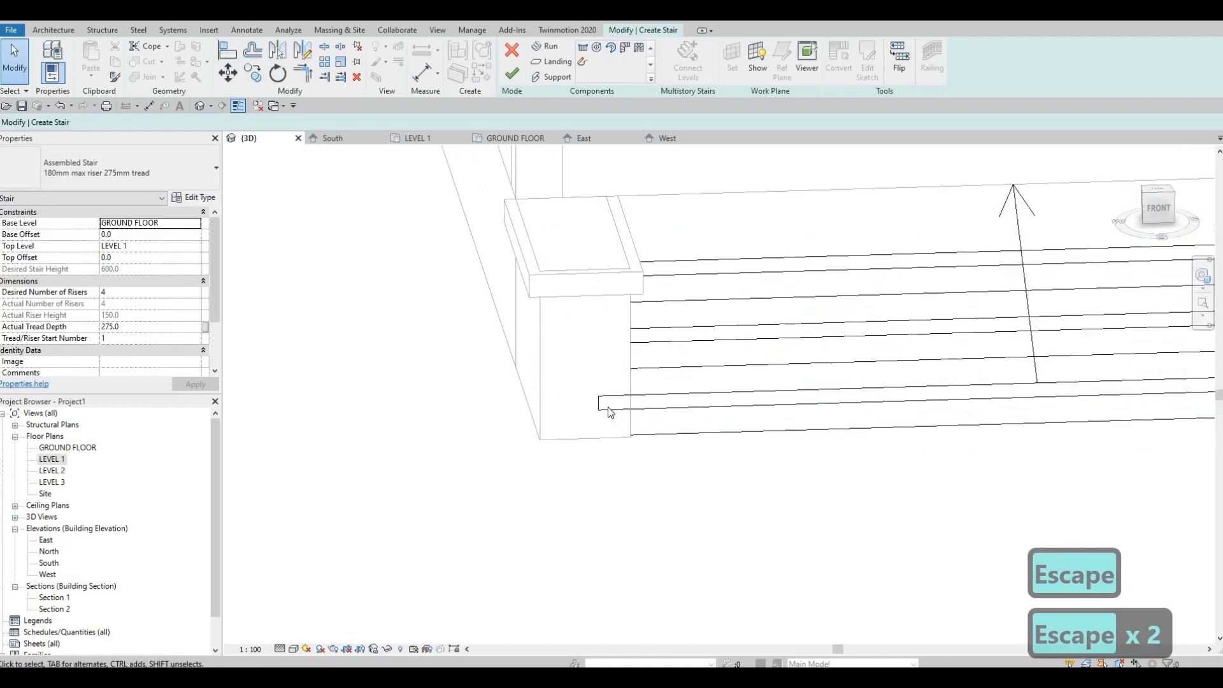
pyautogui.click(654, 407)
pyautogui.keyDown('shift'); pyautogui.moveTo(612, 335); pyautogui.dragTo(778, 261, button='middle'); pyautogui.keyUp('shift')
pyautogui.press('Escape')
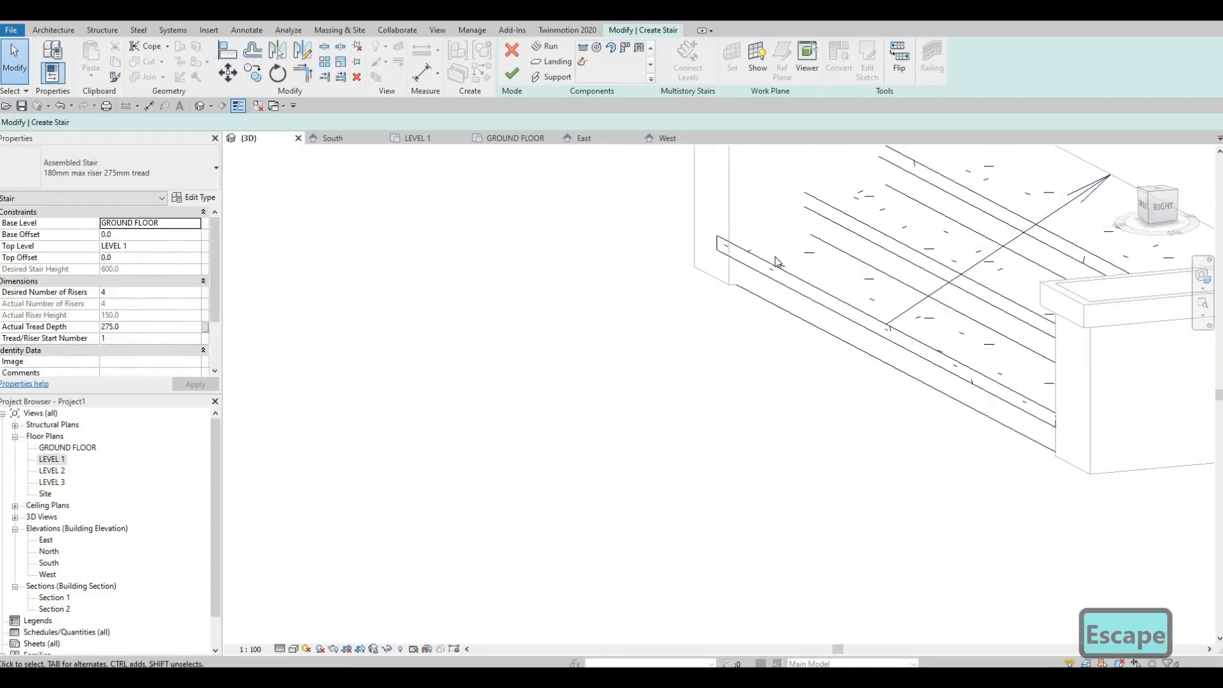
# In the LEVEL 1 plan, narrow the run to about 2883 wide at the original planter's inner face and finish the stair edit.
pyautogui.click(749, 294)
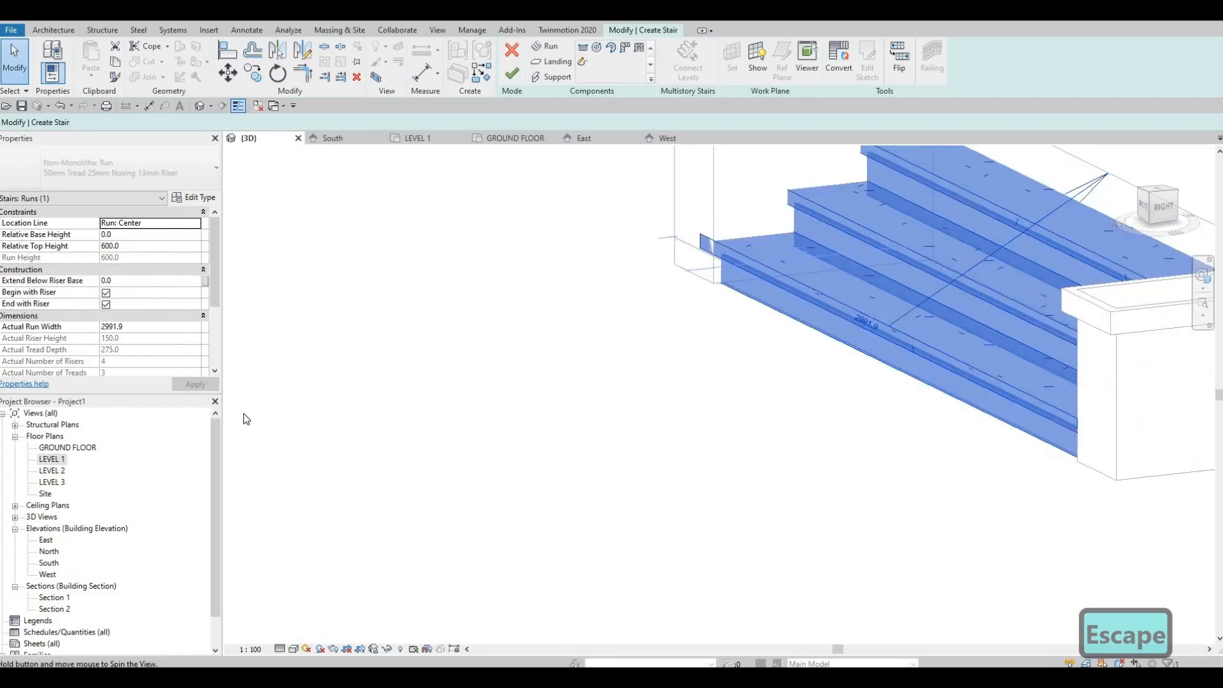
pyautogui.click(61, 463)
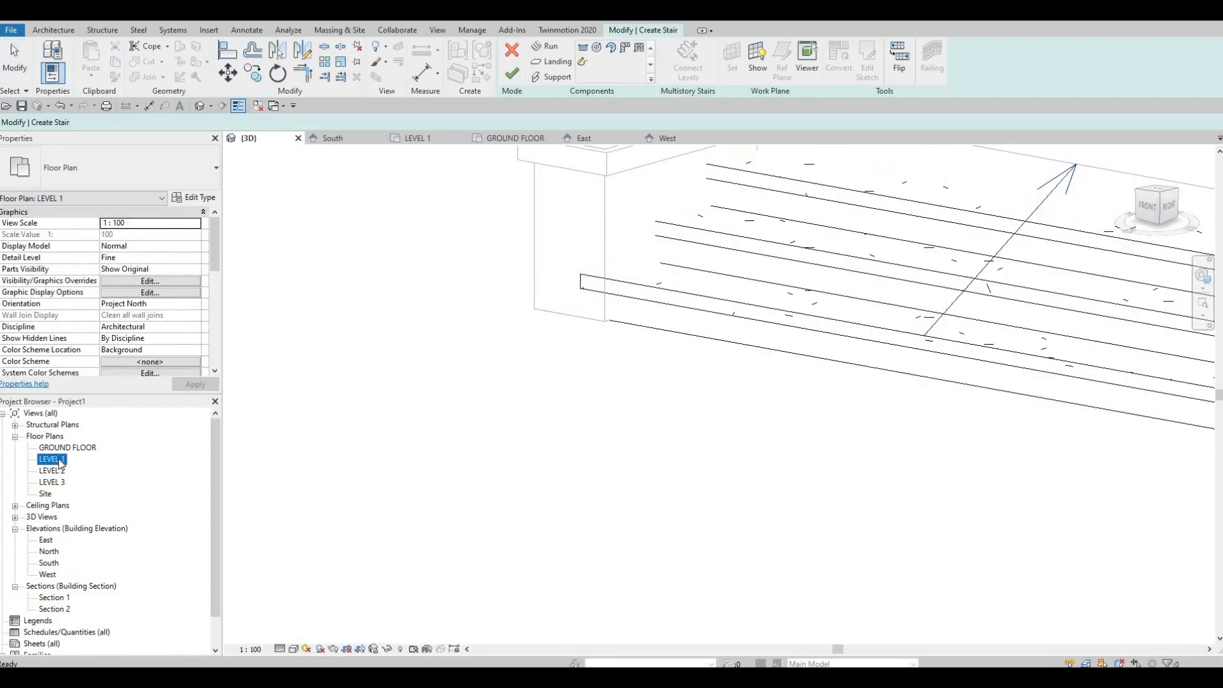
pyautogui.moveTo(355, 553); pyautogui.dragTo(441, 403, button='middle')
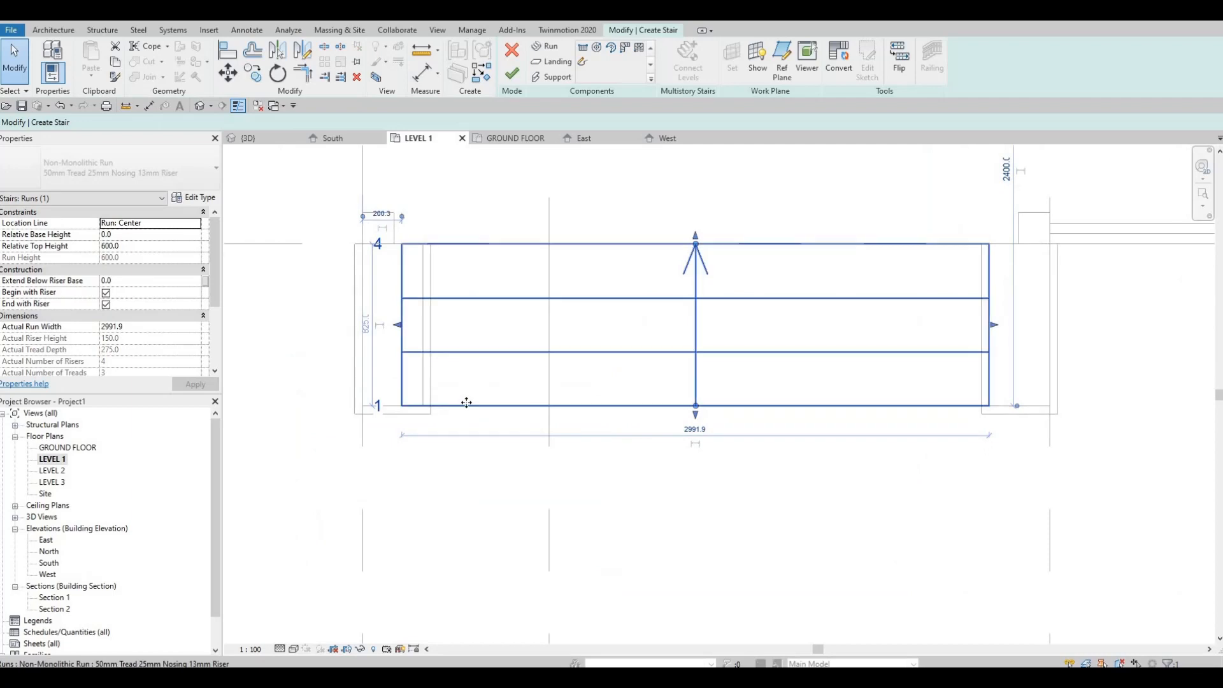
pyautogui.press('Escape')
pyautogui.press('Escape')
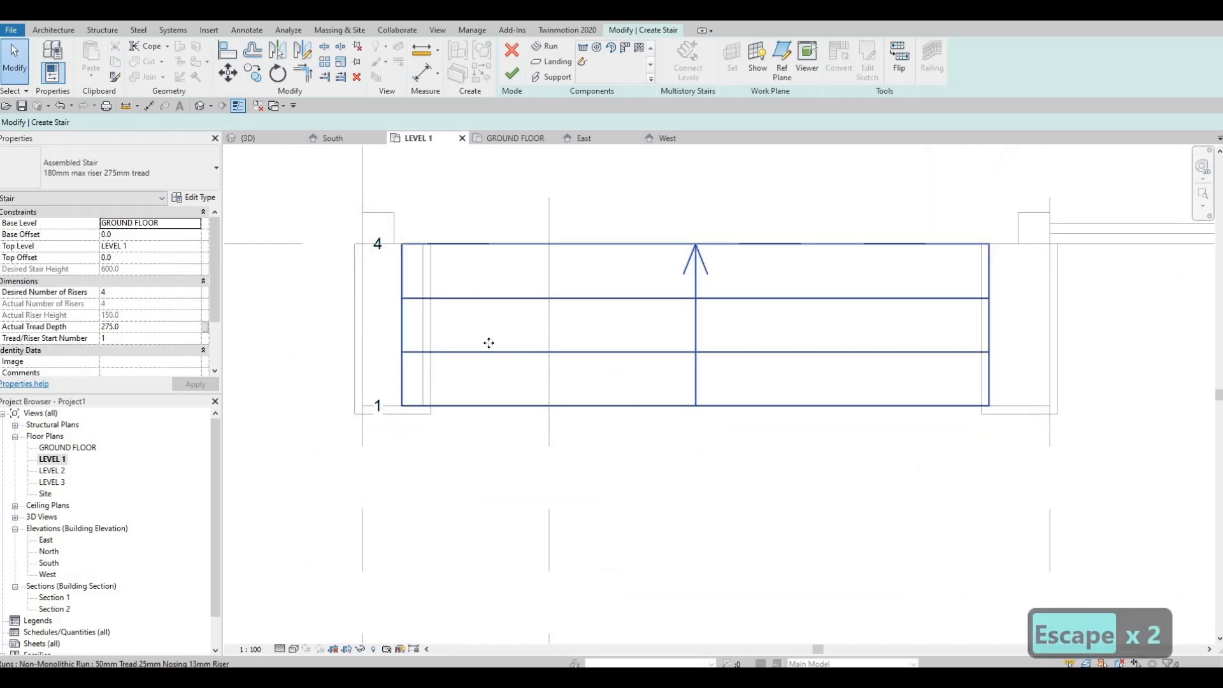
pyautogui.click(401, 327)
pyautogui.moveTo(425, 326); pyautogui.dragTo(431, 338)
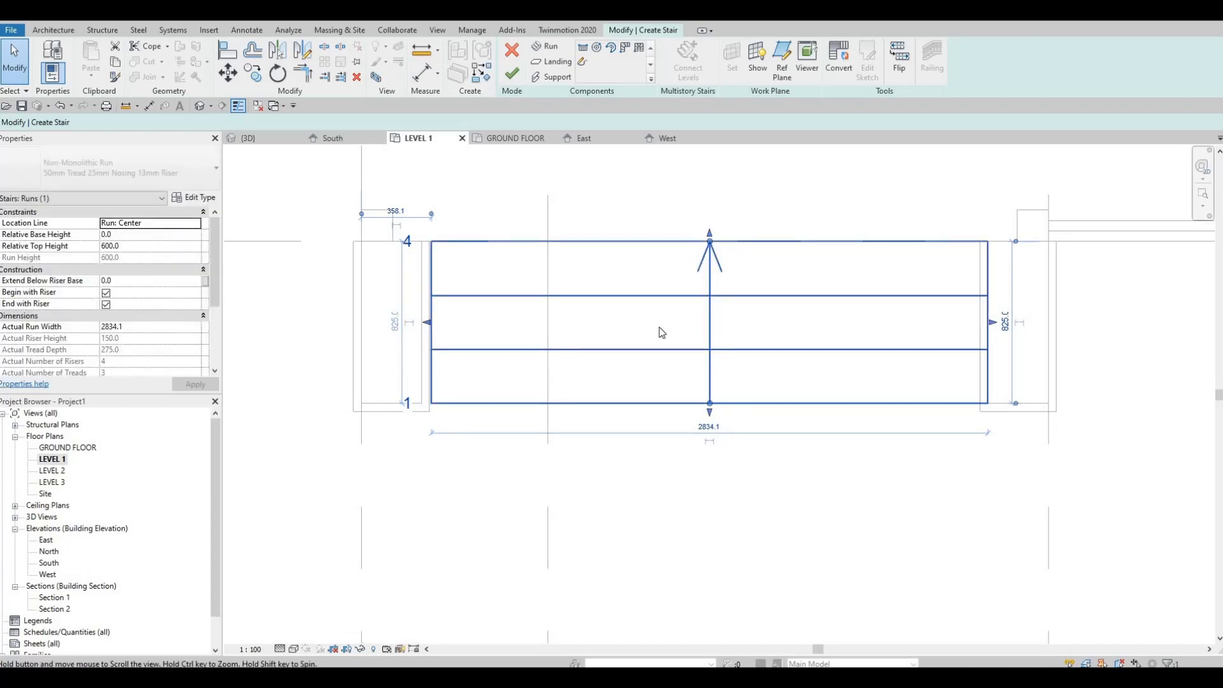
pyautogui.scroll(2, 789, 385)
pyautogui.moveTo(286, 340); pyautogui.dragTo(427, 354, button='middle')
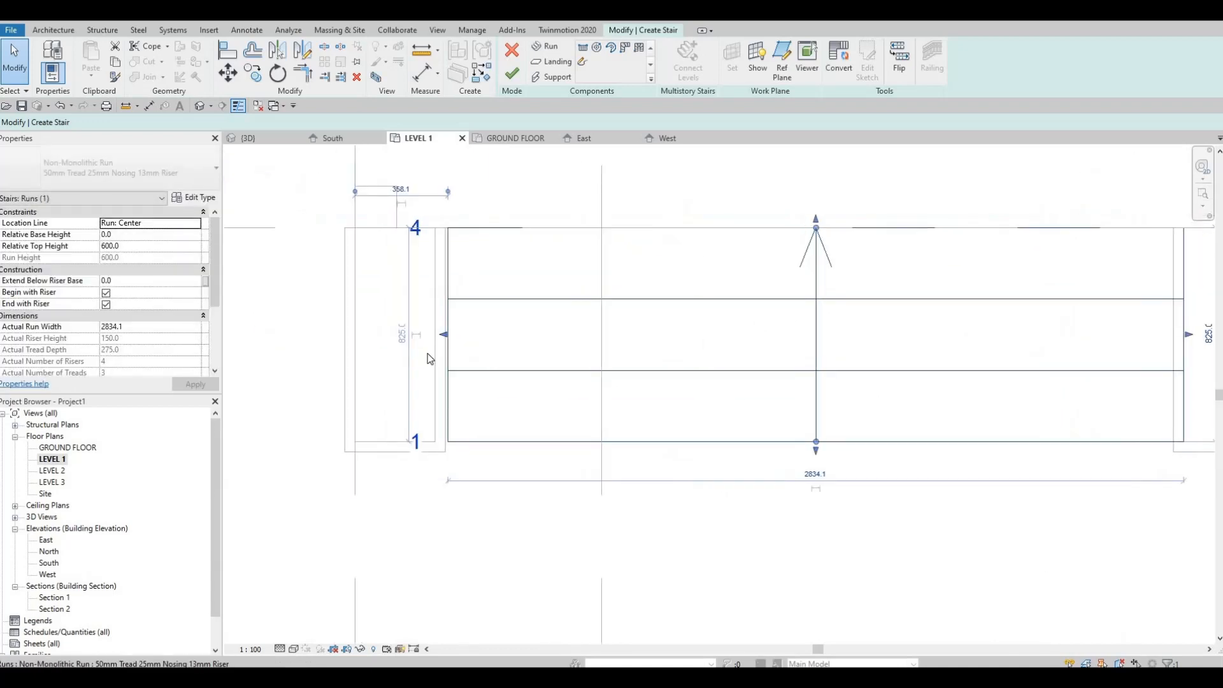
pyautogui.scroll(2, 424, 355)
pyautogui.moveTo(418, 357); pyautogui.dragTo(410, 356)
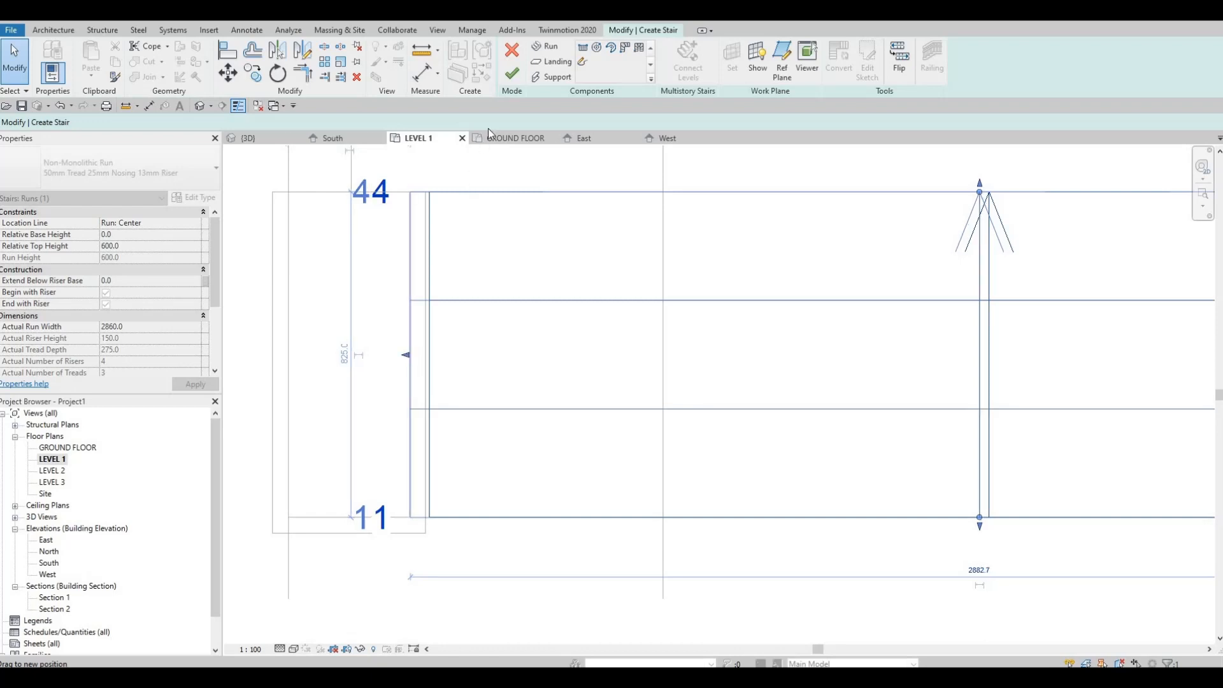
pyautogui.click(511, 73)
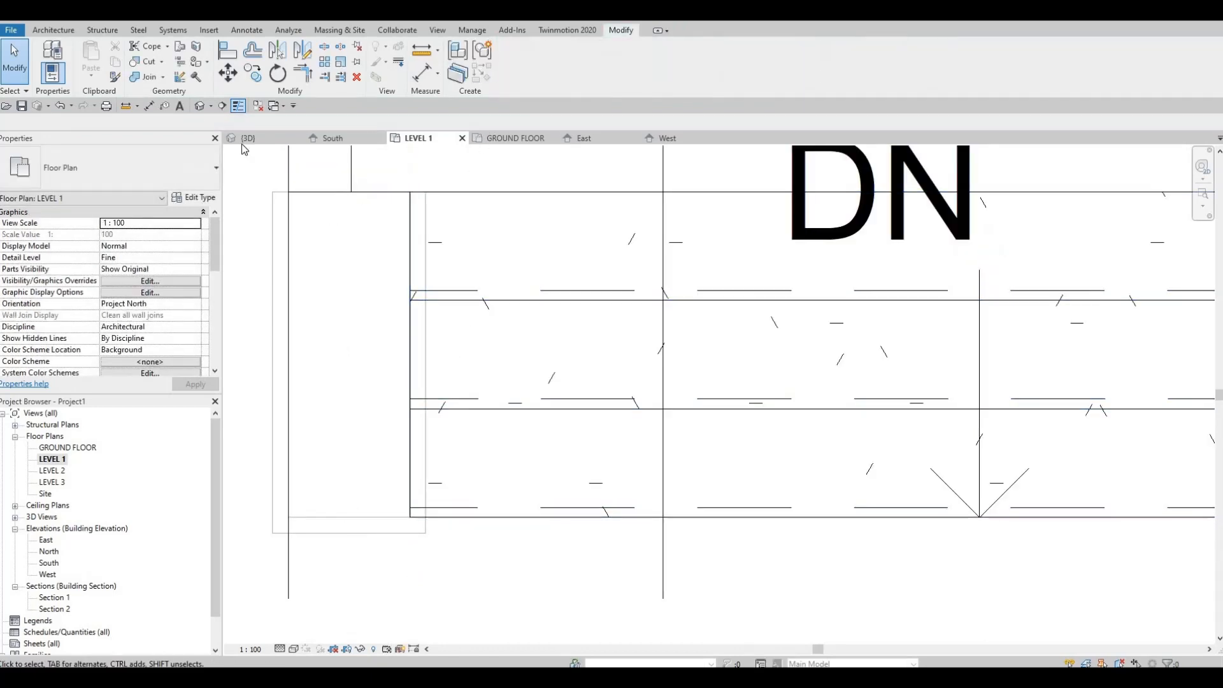
# Return to the 3D view and inspect how the porch stairs fit between the two planters.
pyautogui.press('Escape')
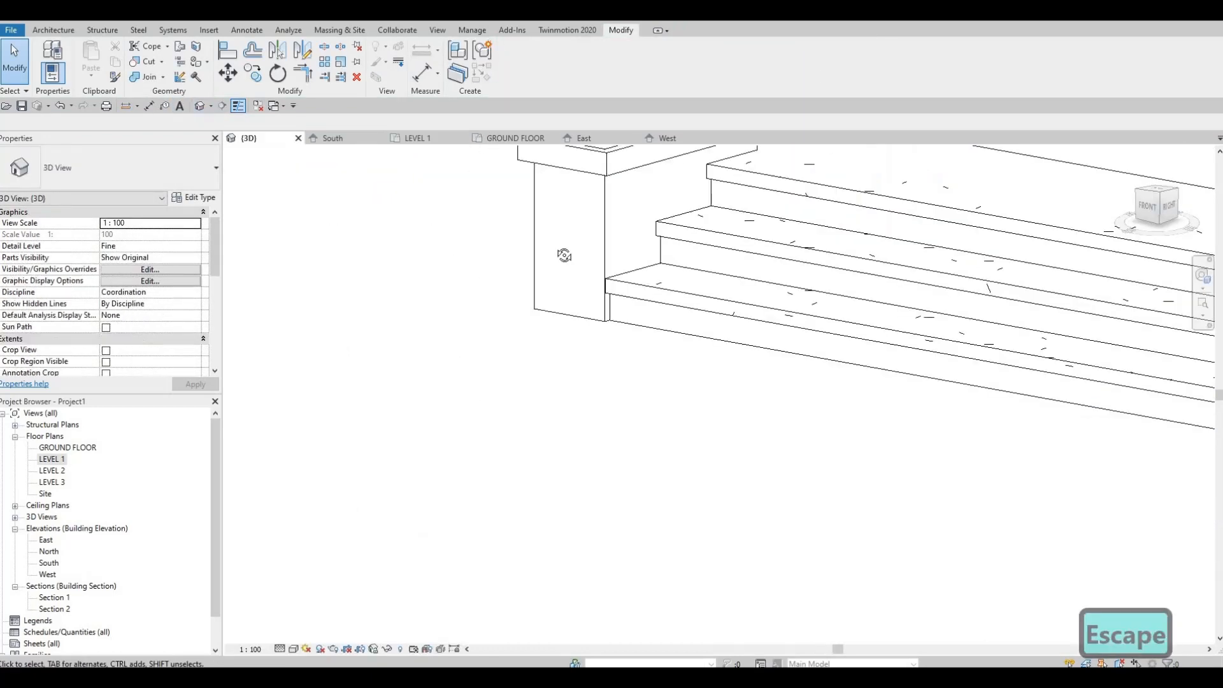
pyautogui.scroll(-2, 596, 236)
pyautogui.keyDown('shift'); pyautogui.moveTo(673, 243); pyautogui.dragTo(627, 307, button='middle'); pyautogui.keyUp('shift')
pyautogui.keyDown('shift'); pyautogui.moveTo(571, 340); pyautogui.dragTo(525, 375, button='middle'); pyautogui.keyUp('shift')
pyautogui.keyDown('shift'); pyautogui.moveTo(735, 317); pyautogui.dragTo(657, 383, button='middle'); pyautogui.keyUp('shift')
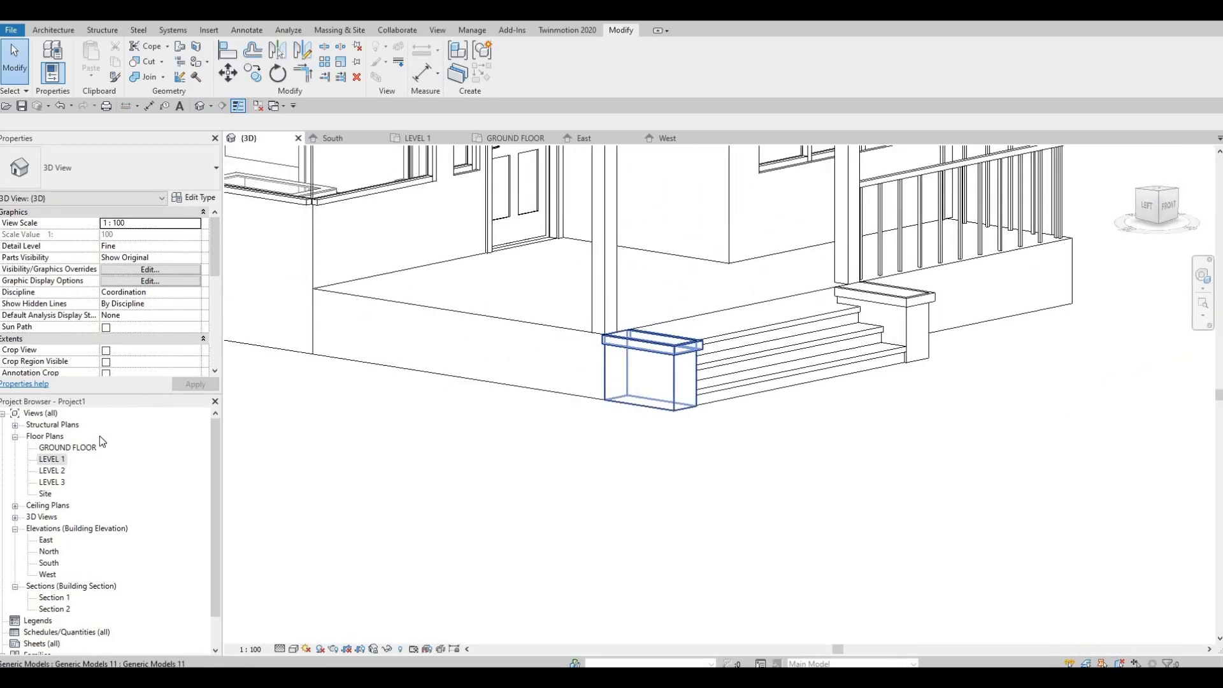
# Copy the porch-corner planter in the LEVEL 1 plan to the open area beyond the kitchen end of the side stairs.
pyautogui.doubleClick(53, 459)
pyautogui.scroll(-5, 408, 370)
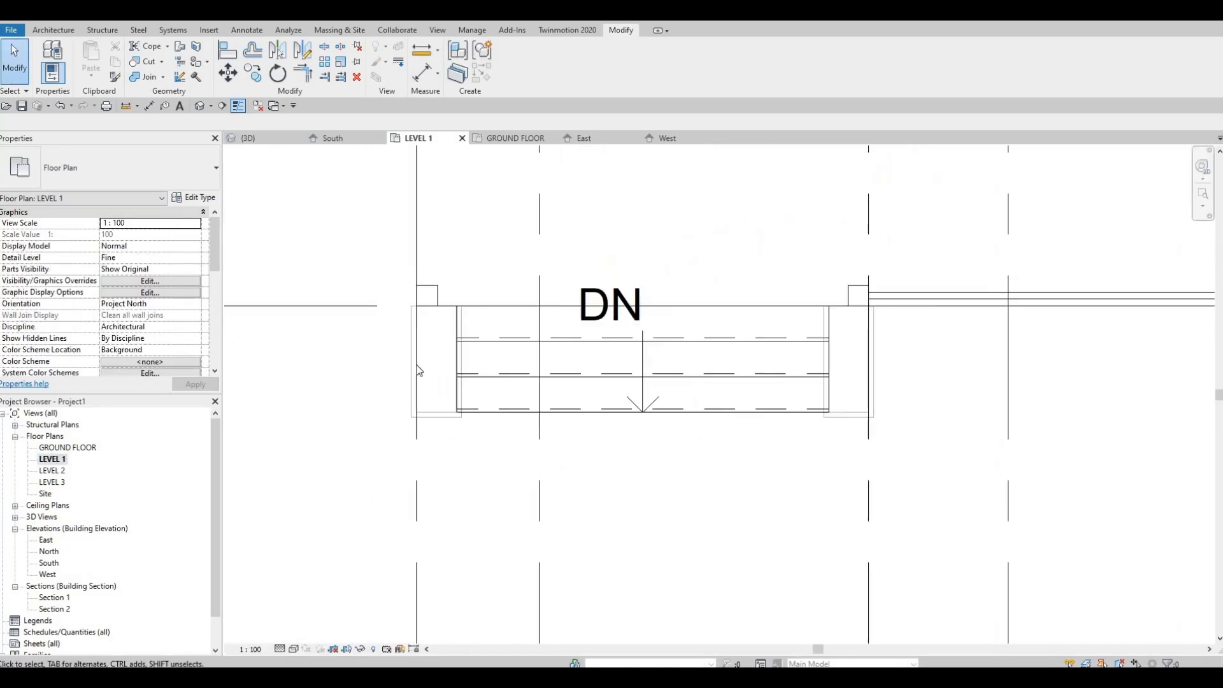
pyautogui.click(418, 375)
pyautogui.press('Escape')
pyautogui.click(430, 416)
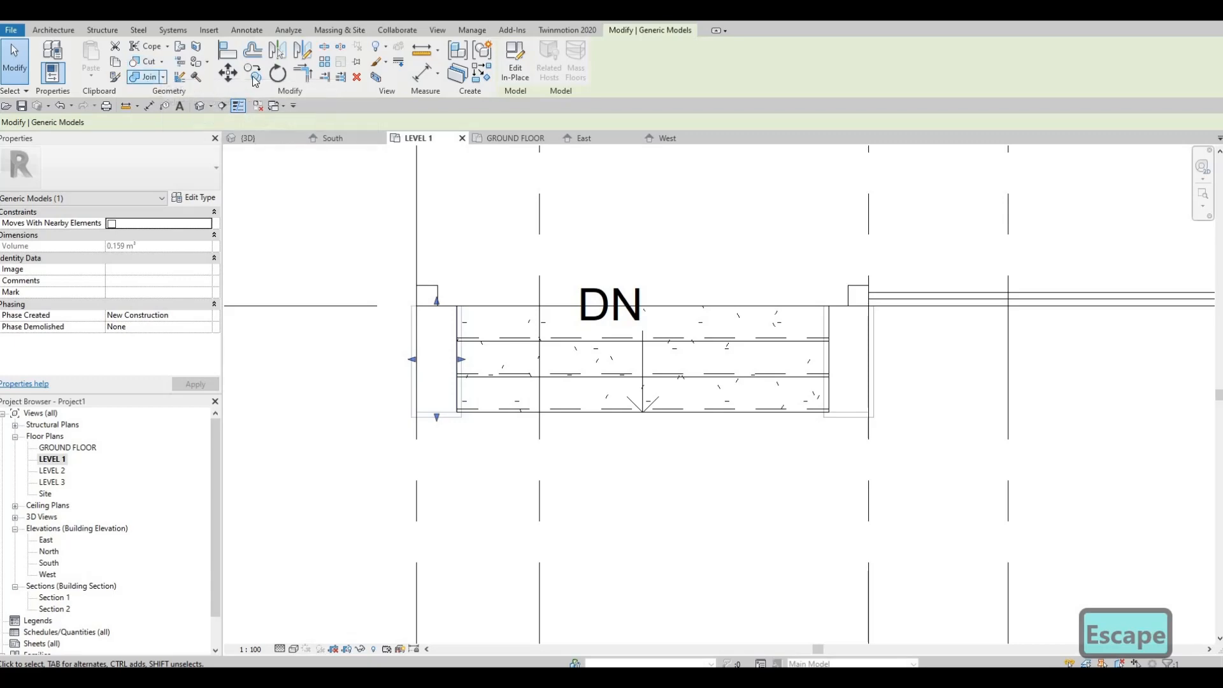
pyautogui.press('c')
pyautogui.press('c')
pyautogui.click(455, 310)
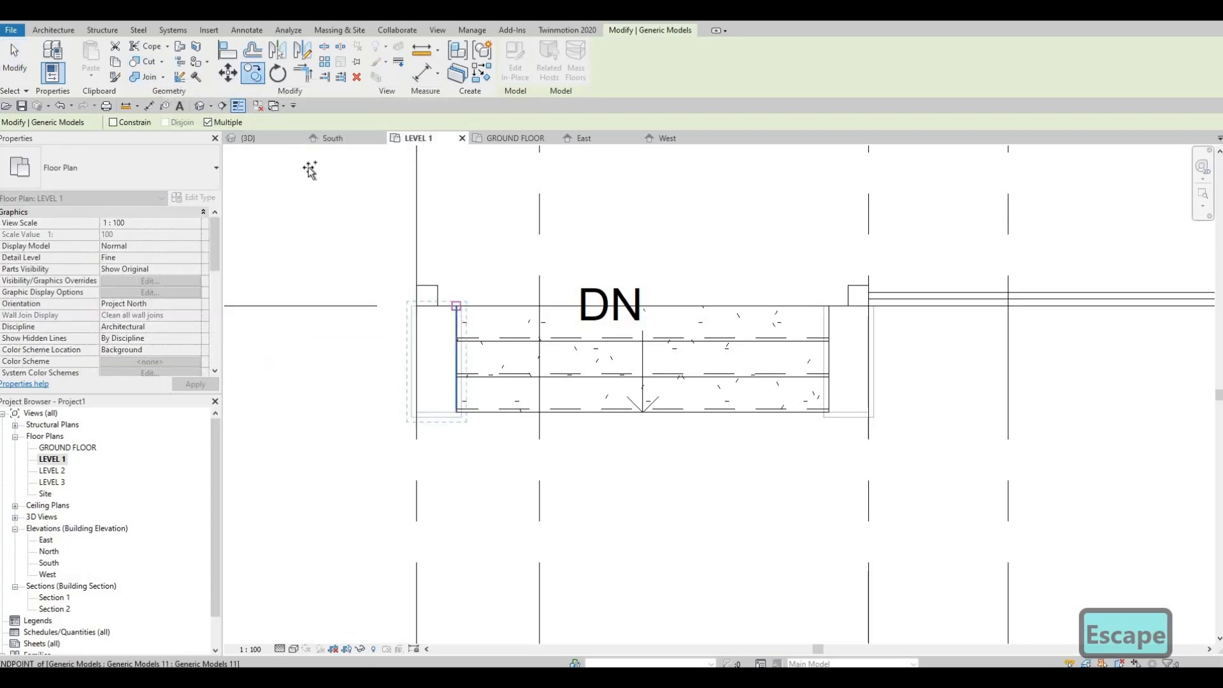
pyautogui.moveTo(371, 370); pyautogui.dragTo(415, 541, button='middle')
pyautogui.scroll(-2, 392, 255)
pyautogui.moveTo(390, 250); pyautogui.dragTo(399, 599, button='middle')
pyautogui.scroll(-3, 411, 347)
pyautogui.moveTo(410, 344); pyautogui.dragTo(380, 579, button='middle')
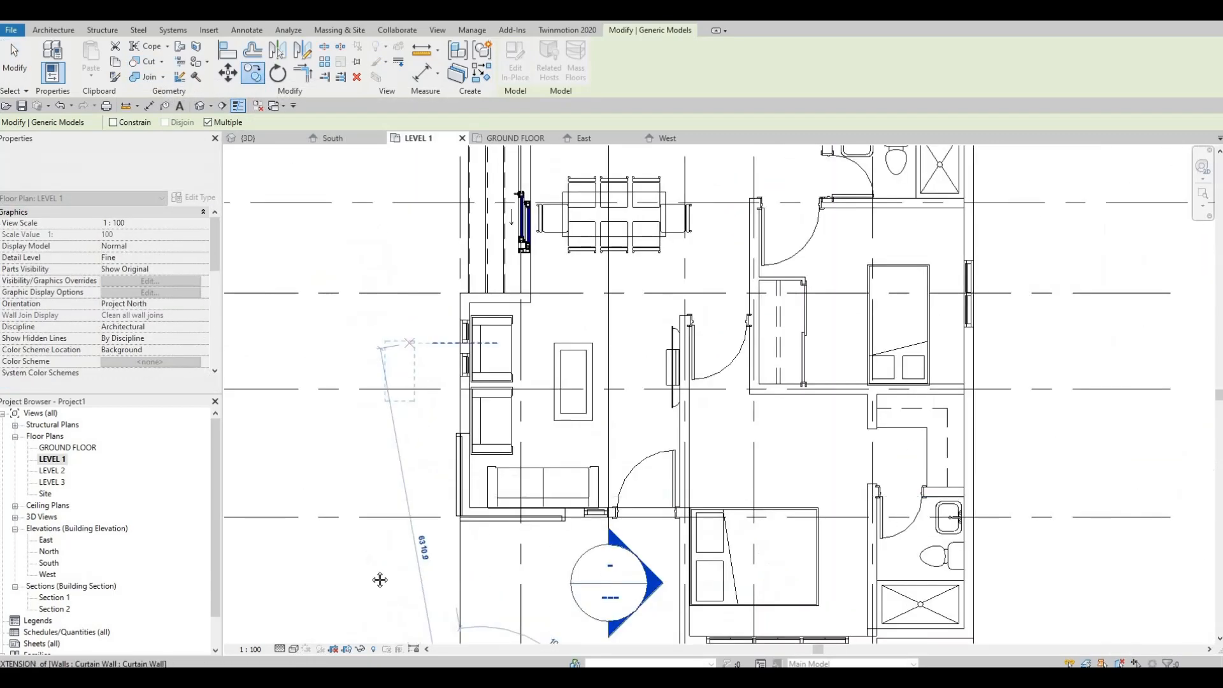
pyautogui.moveTo(433, 362); pyautogui.dragTo(459, 532, button='middle')
pyautogui.scroll(2, 450, 306)
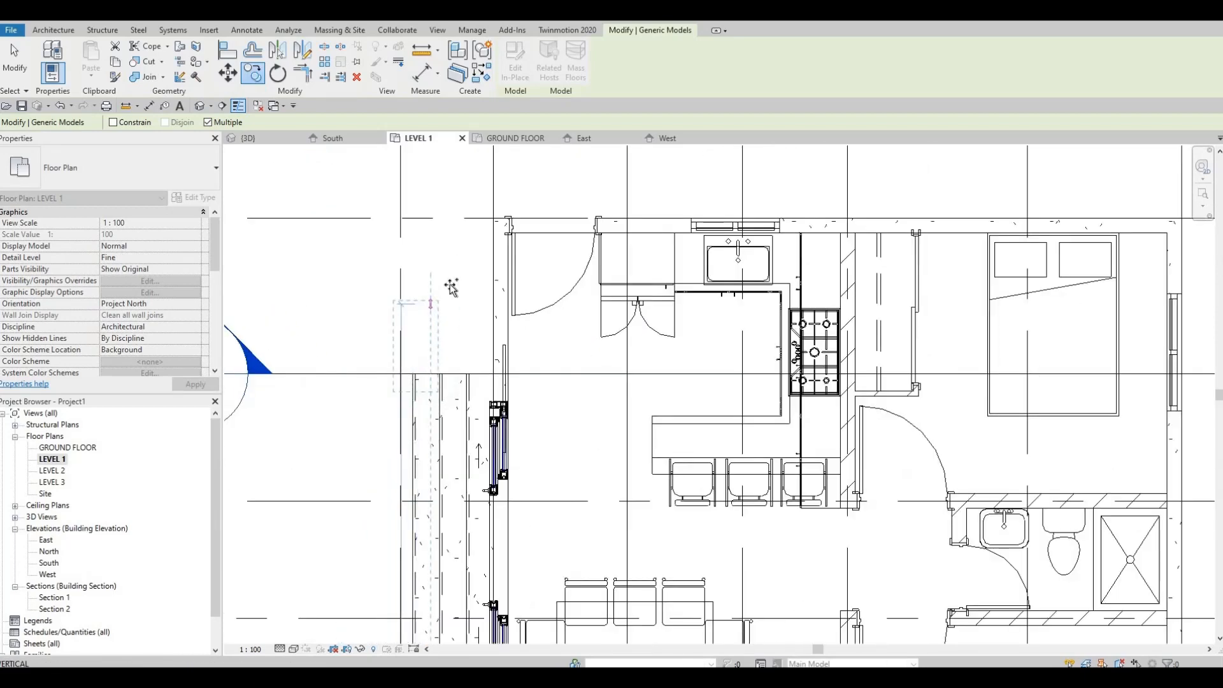
pyautogui.click(453, 285)
pyautogui.press('Escape')
pyautogui.press('Escape')
pyautogui.scroll(1, 437, 291)
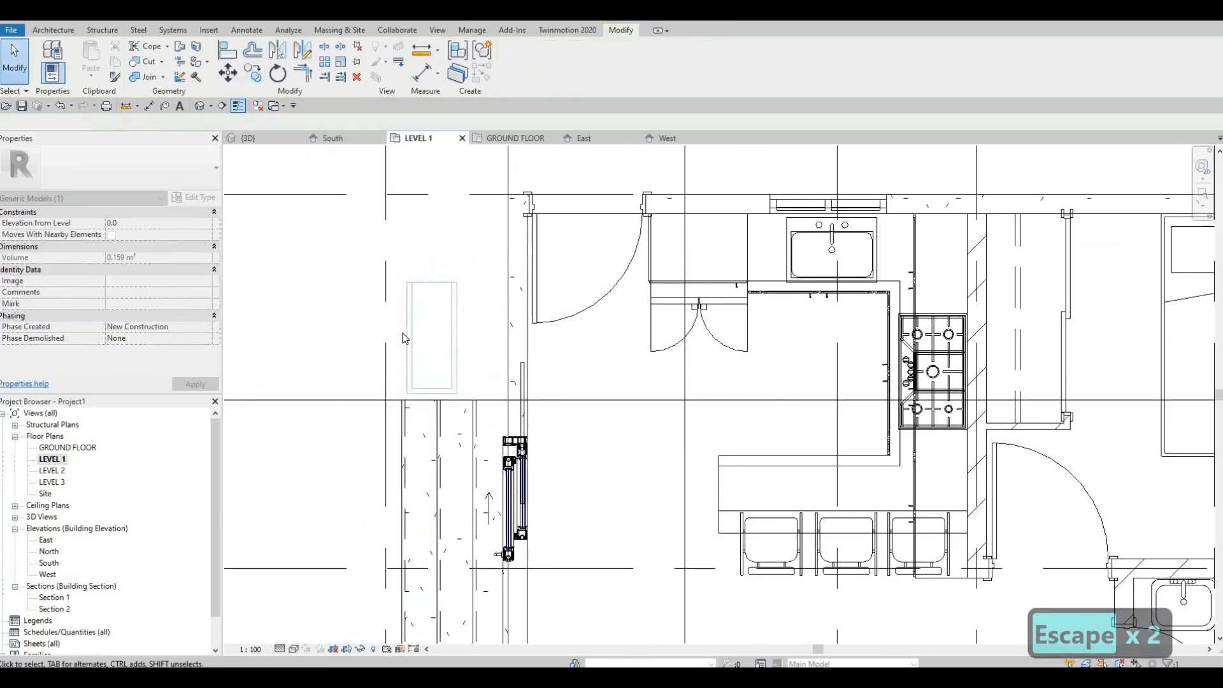
# Rotate the new planter copy by 90 degrees.
pyautogui.click(406, 338)
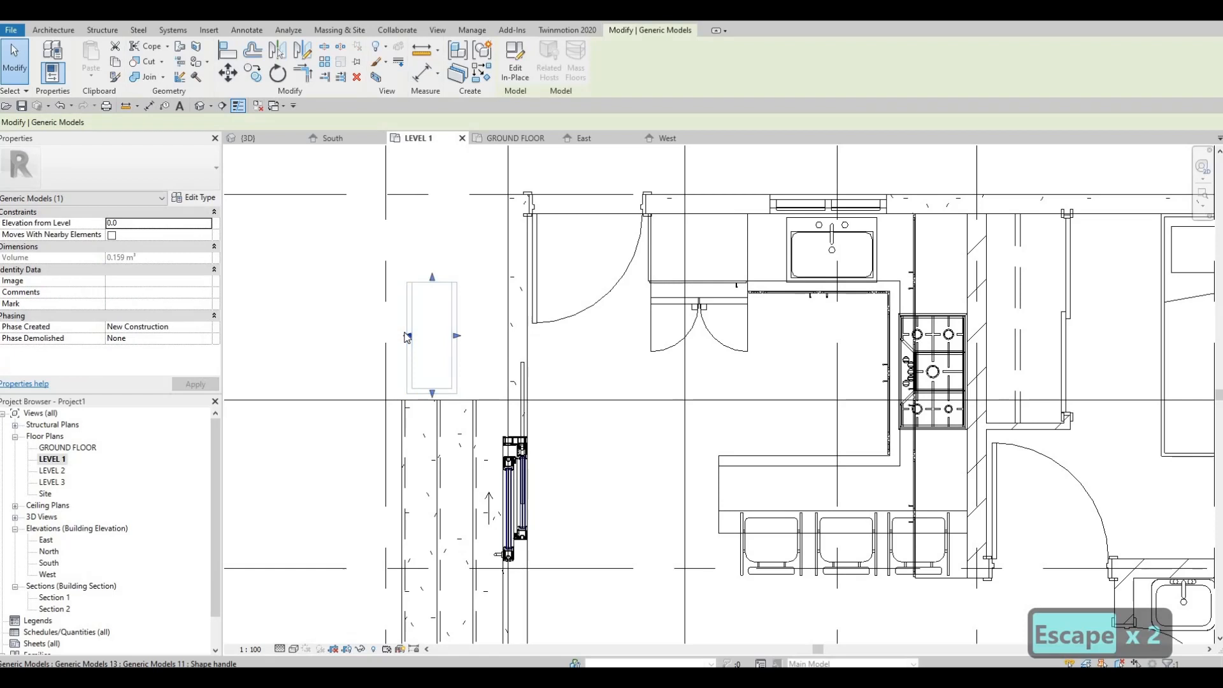
pyautogui.press('r')
pyautogui.press('o')
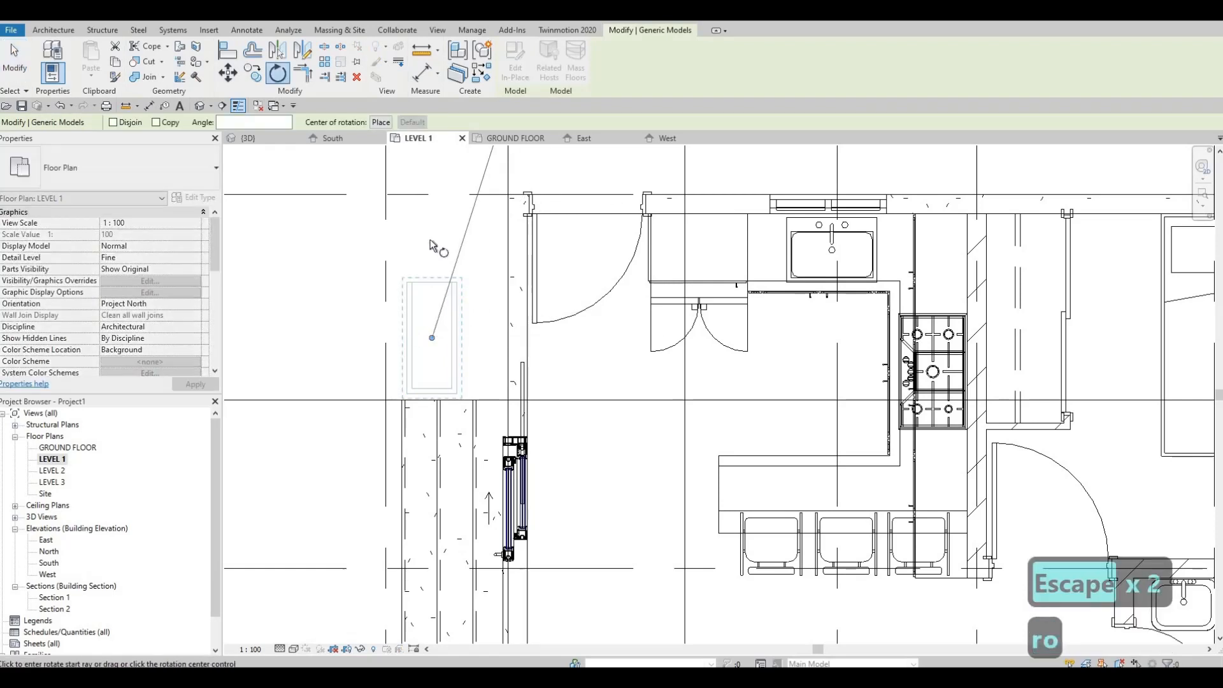
pyautogui.click(466, 268)
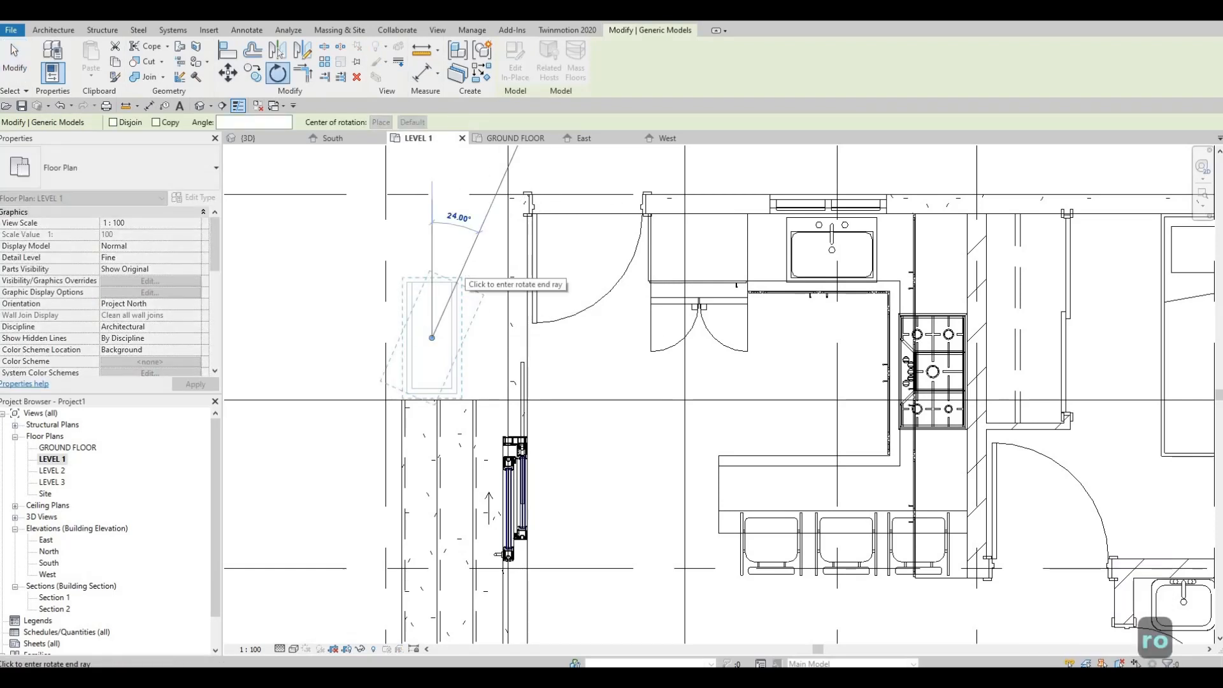
pyautogui.write('90')
pyautogui.press('Return')
pyautogui.press('Escape')
pyautogui.press('Escape')
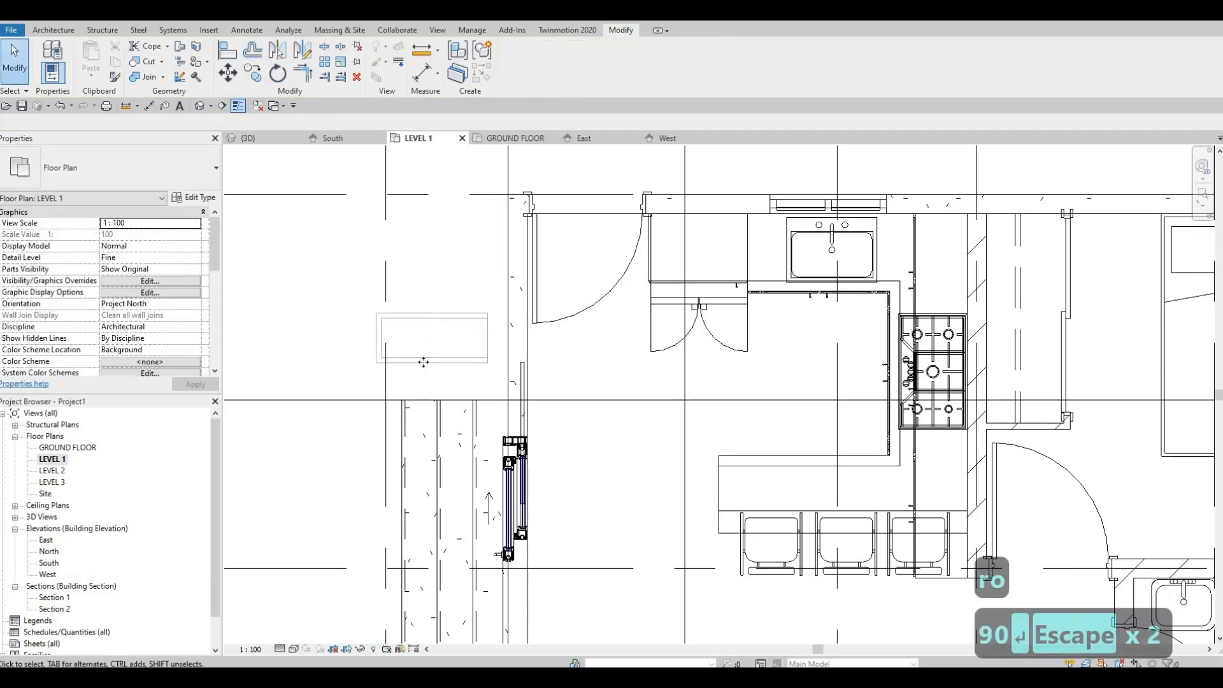
# Move the rotated planter from its block corner to where the exterior wall face meets the grid line at the side stairs' end.
pyautogui.click(423, 362)
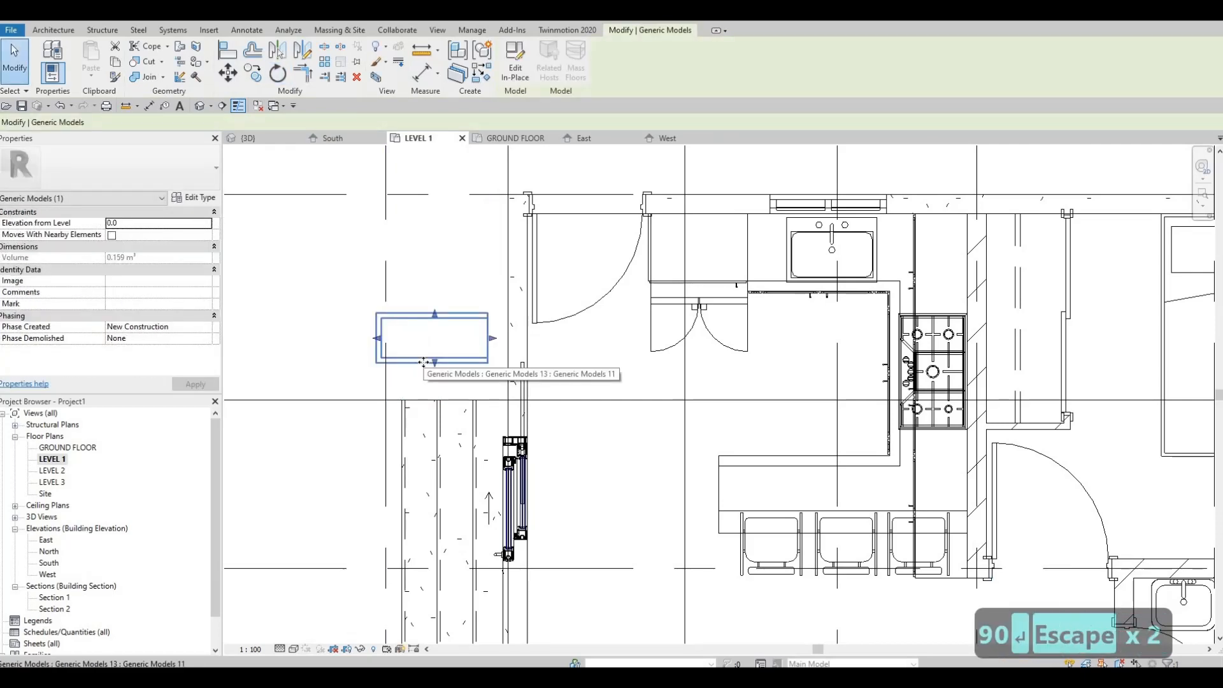
pyautogui.press('m')
pyautogui.press('v')
pyautogui.scroll(3, 481, 372)
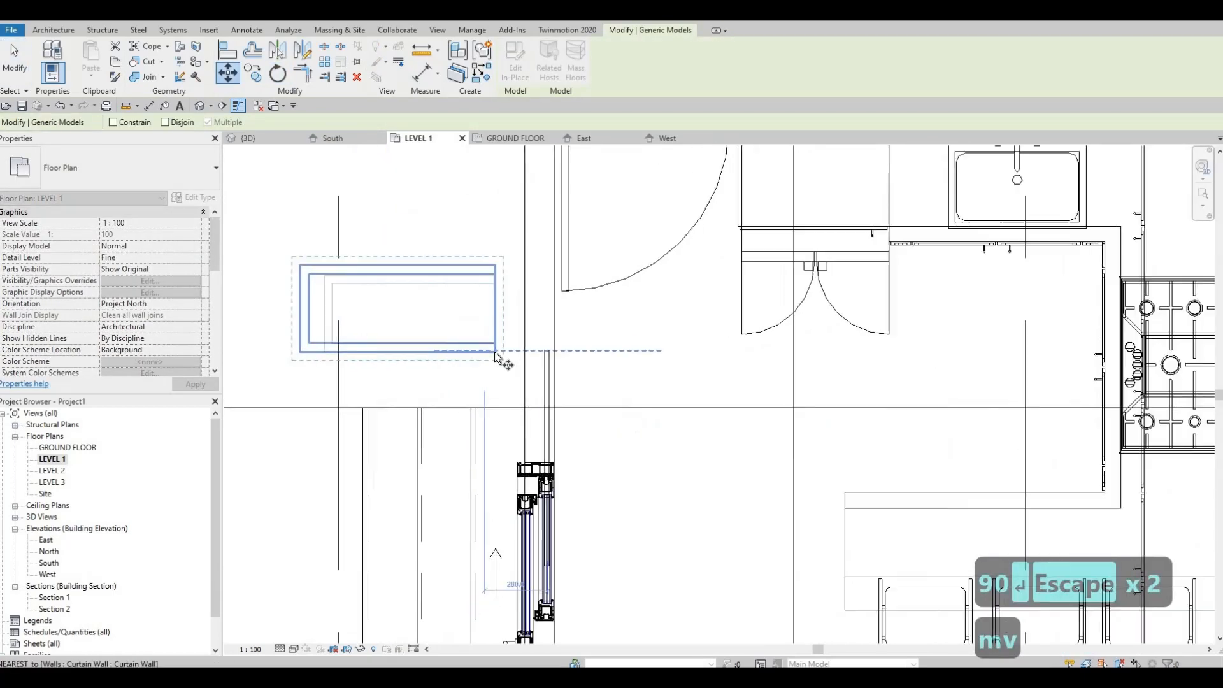
pyautogui.click(511, 332)
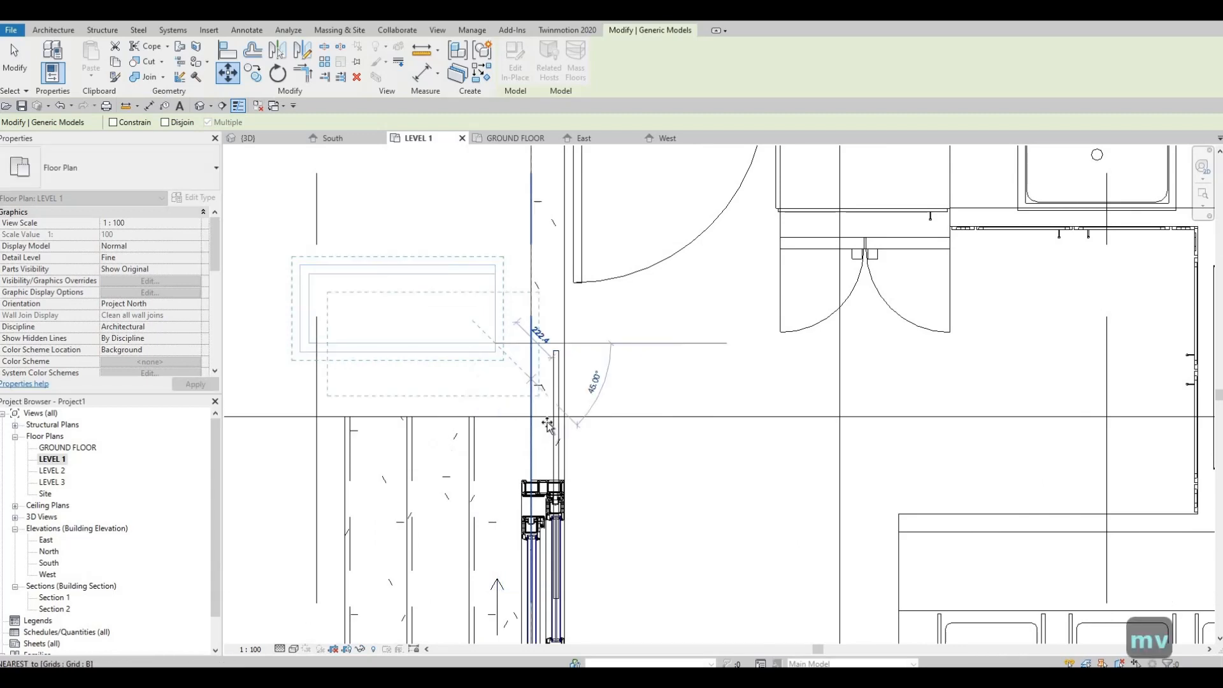
pyautogui.scroll(2, 547, 409)
pyautogui.scroll(2, 567, 395)
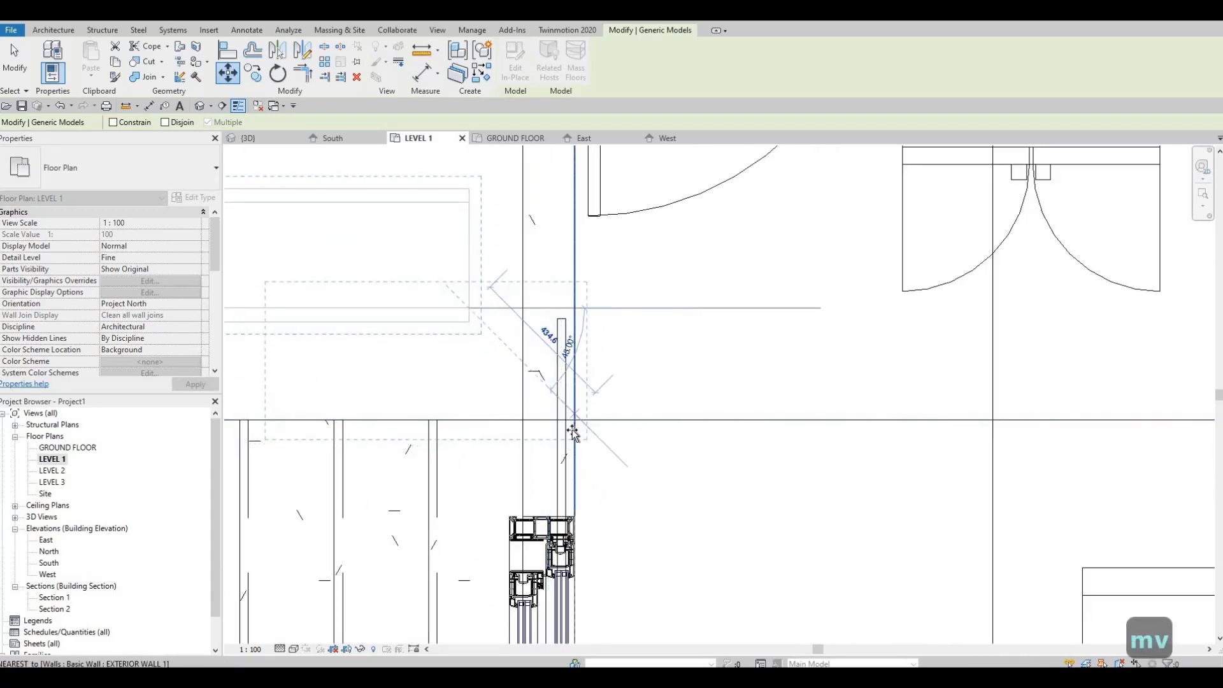
pyautogui.scroll(-5, 516, 421)
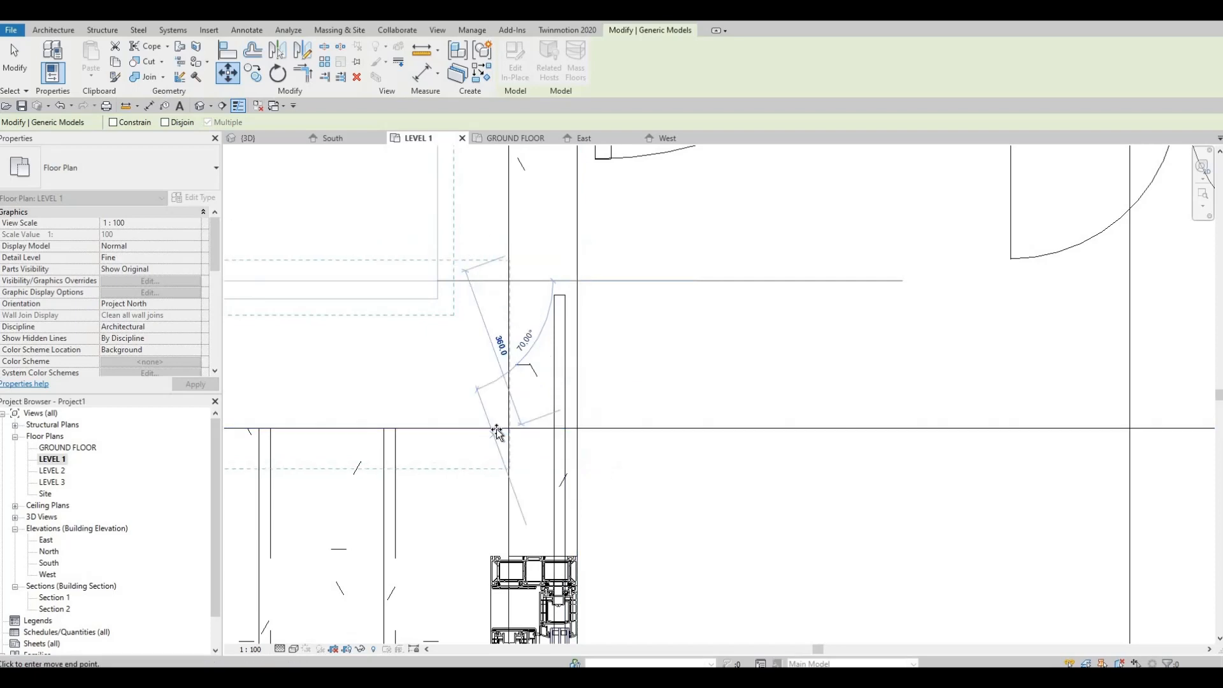
pyautogui.scroll(4, 517, 438)
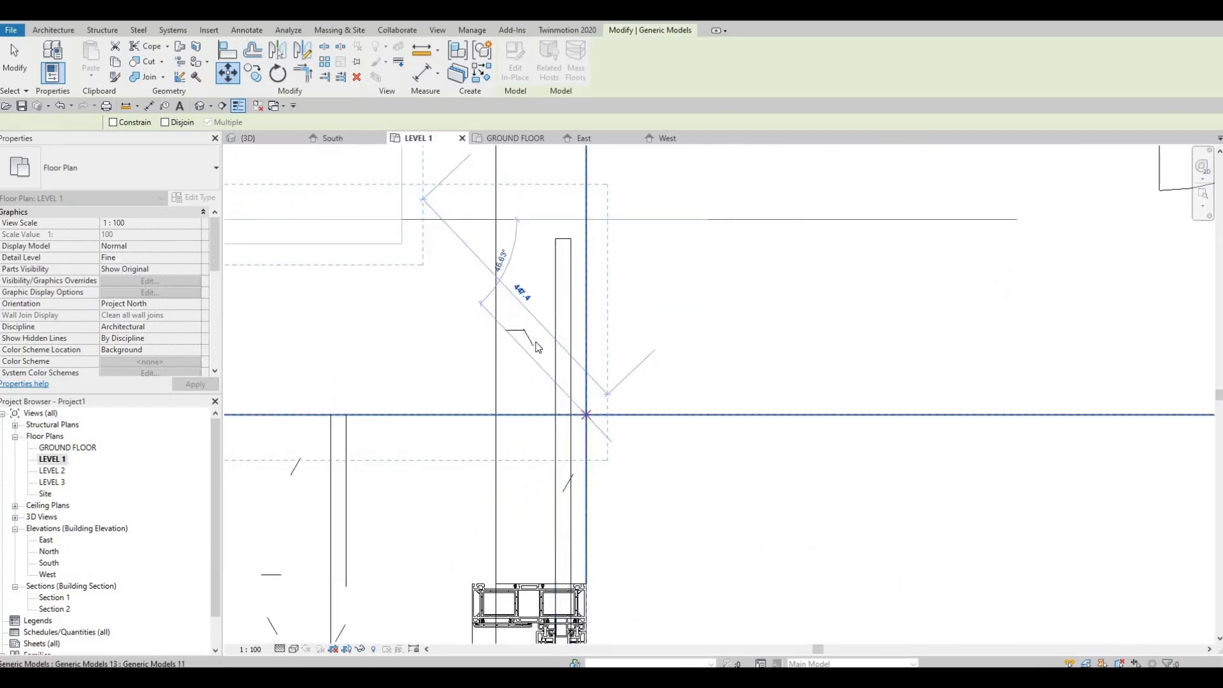
pyautogui.click(586, 415)
pyautogui.scroll(-5, 529, 332)
pyautogui.scroll(-1, 503, 401)
pyautogui.moveTo(494, 402); pyautogui.dragTo(538, 295, button='middle')
pyautogui.click(538, 306)
pyautogui.moveTo(526, 466); pyautogui.dragTo(524, 387, button='middle')
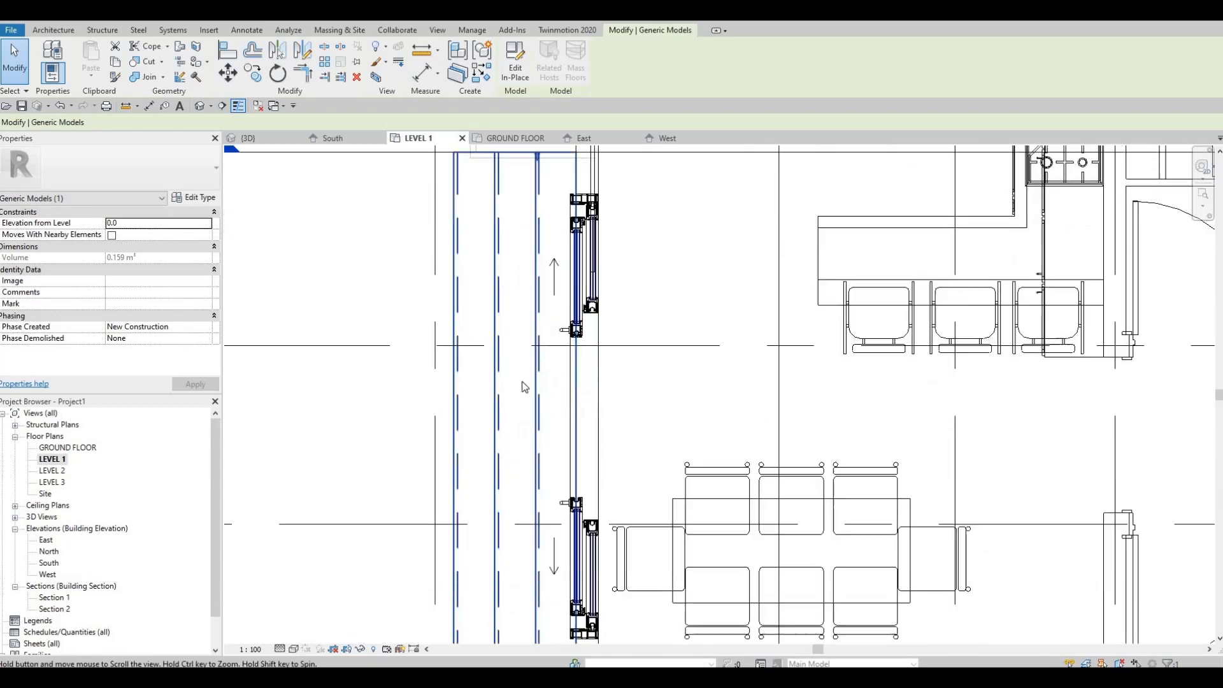
# Move the rotated planter across the wall thickness so its end sits flush with the outer wall face.
pyautogui.scroll(-4, 524, 387)
pyautogui.scroll(4, 548, 509)
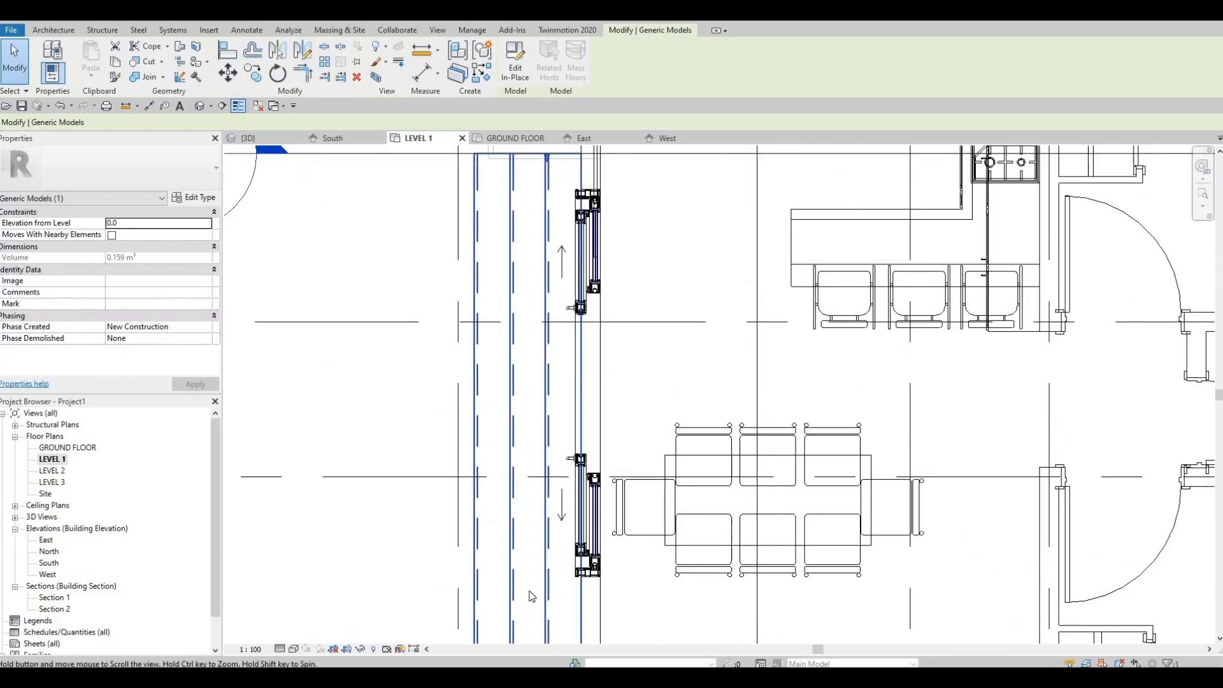
pyautogui.moveTo(540, 383); pyautogui.dragTo(514, 554, button='middle')
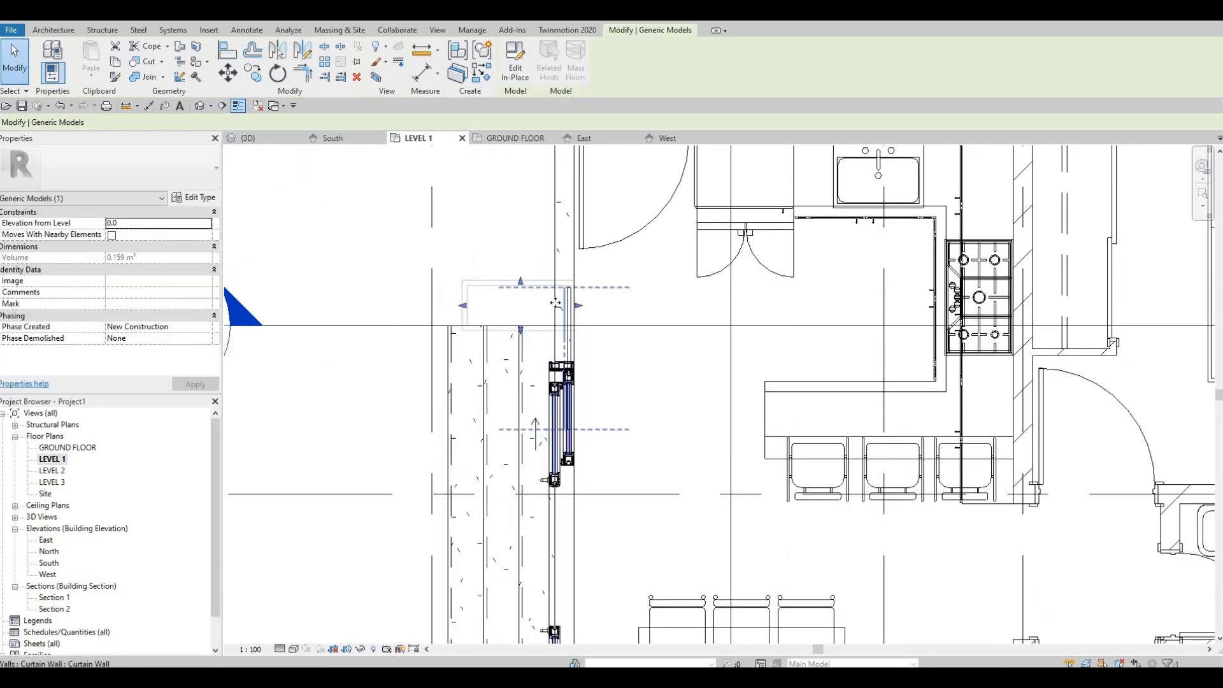
pyautogui.scroll(3, 556, 304)
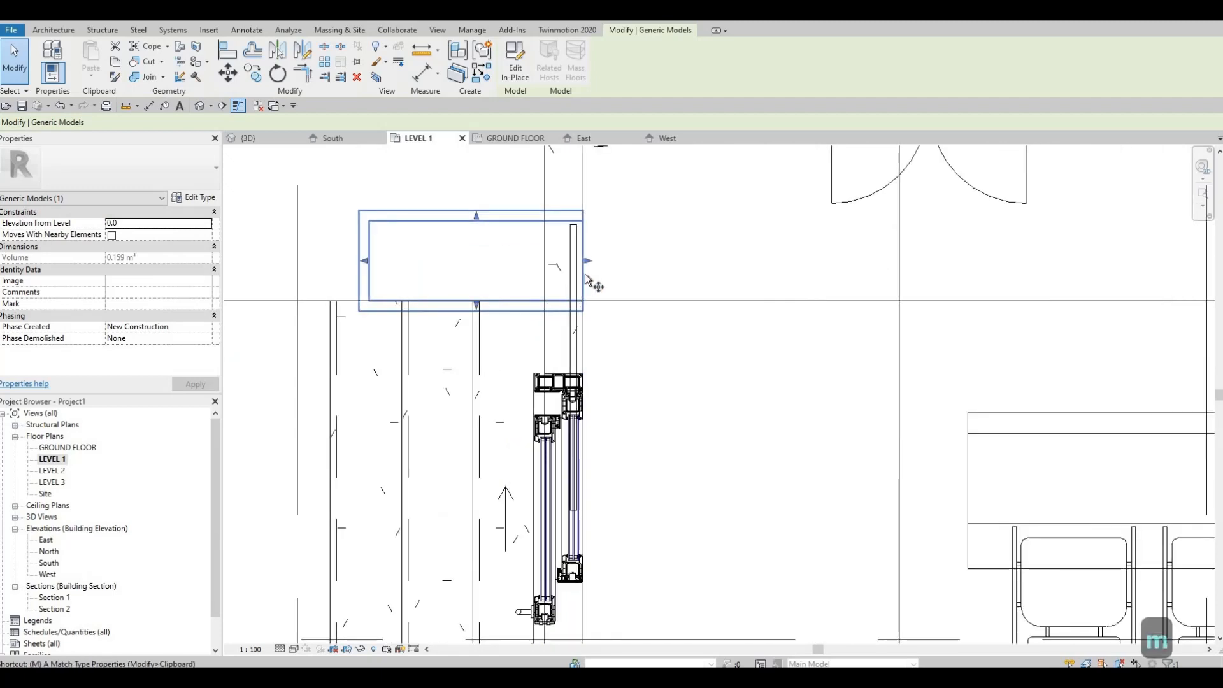
pyautogui.press('v')
pyautogui.scroll(2, 595, 310)
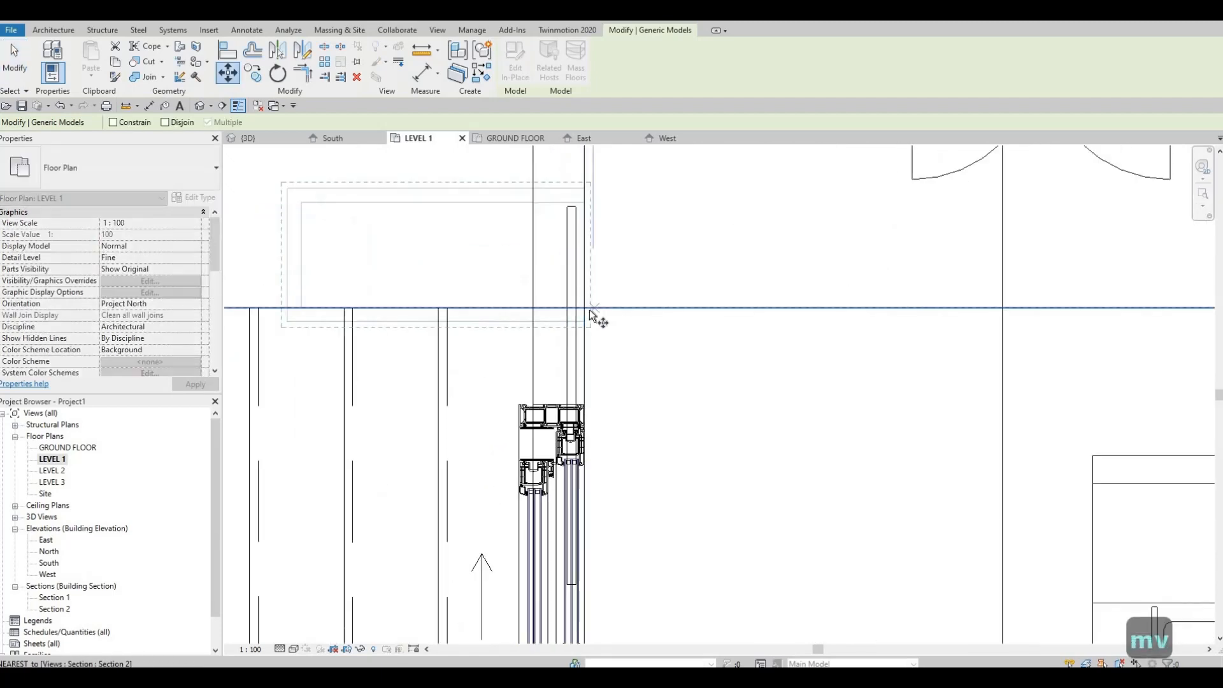
pyautogui.click(534, 311)
pyautogui.press('Escape')
pyautogui.press('Escape')
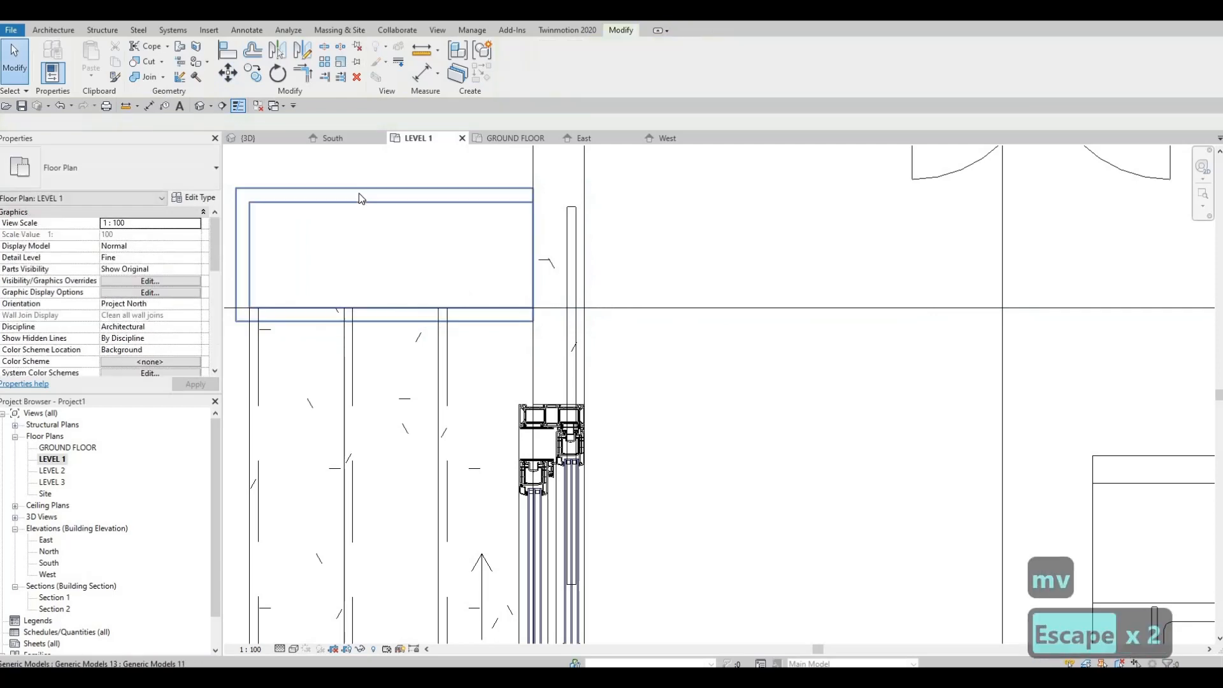
pyautogui.press('Escape')
# Return to the 3D view and inspect the planter at the end of the side stairs and the porch entrance.
pyautogui.scroll(-2, 354, 189)
pyautogui.moveTo(351, 186); pyautogui.dragTo(487, 173, button='middle')
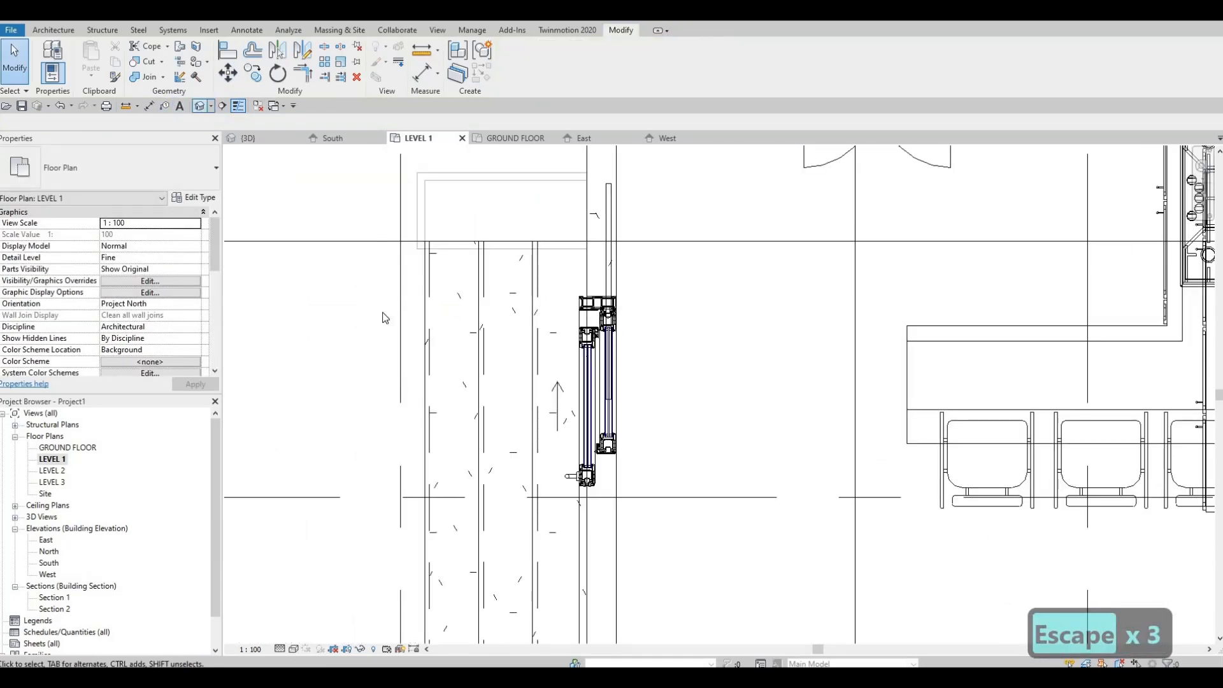
pyautogui.moveTo(478, 366); pyautogui.dragTo(628, 377, button='middle')
pyautogui.keyDown('shift'); pyautogui.moveTo(421, 369); pyautogui.dragTo(593, 341, button='middle'); pyautogui.keyUp('shift')
pyautogui.click(429, 402)
pyautogui.keyDown('shift'); pyautogui.moveTo(417, 446); pyautogui.dragTo(494, 410, button='middle'); pyautogui.keyUp('shift')
pyautogui.keyDown('shift'); pyautogui.moveTo(612, 449); pyautogui.dragTo(519, 467, button='middle'); pyautogui.keyUp('shift')
pyautogui.moveTo(357, 455); pyautogui.dragTo(730, 408, button='middle')
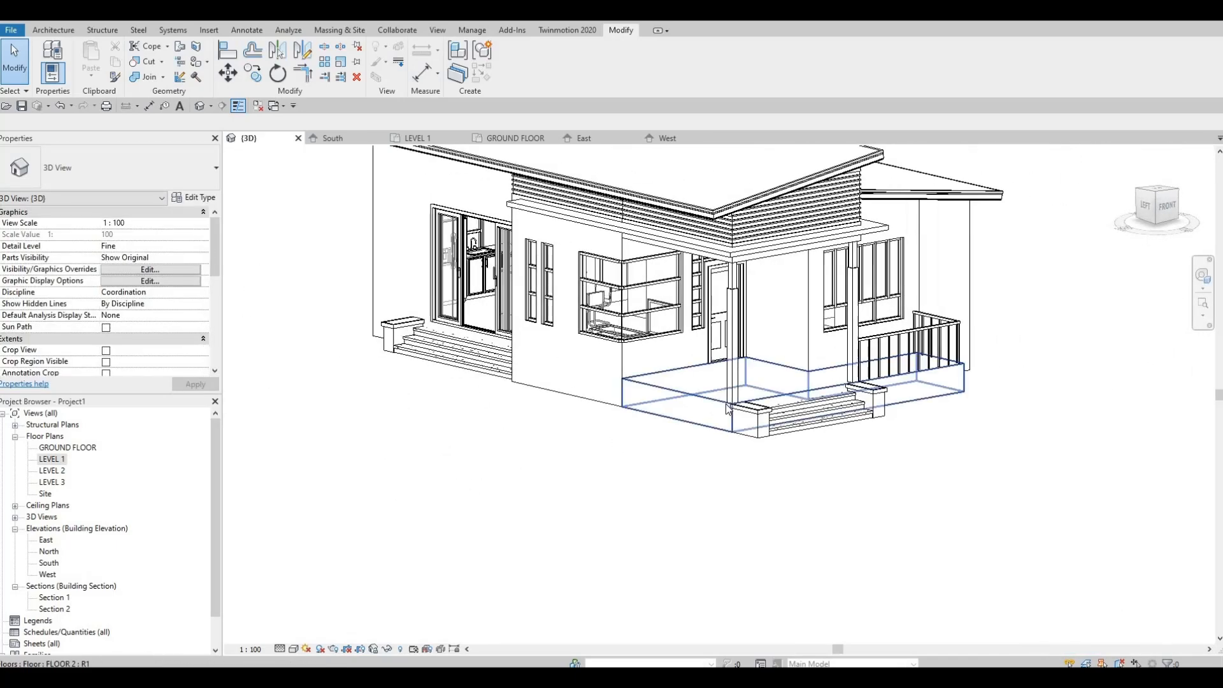
# Select the porch column model and open it for in-place editing in the LEVEL 1 plan.
pyautogui.scroll(2, 726, 403)
pyautogui.press('Escape')
pyautogui.press('Escape')
pyautogui.click(732, 364)
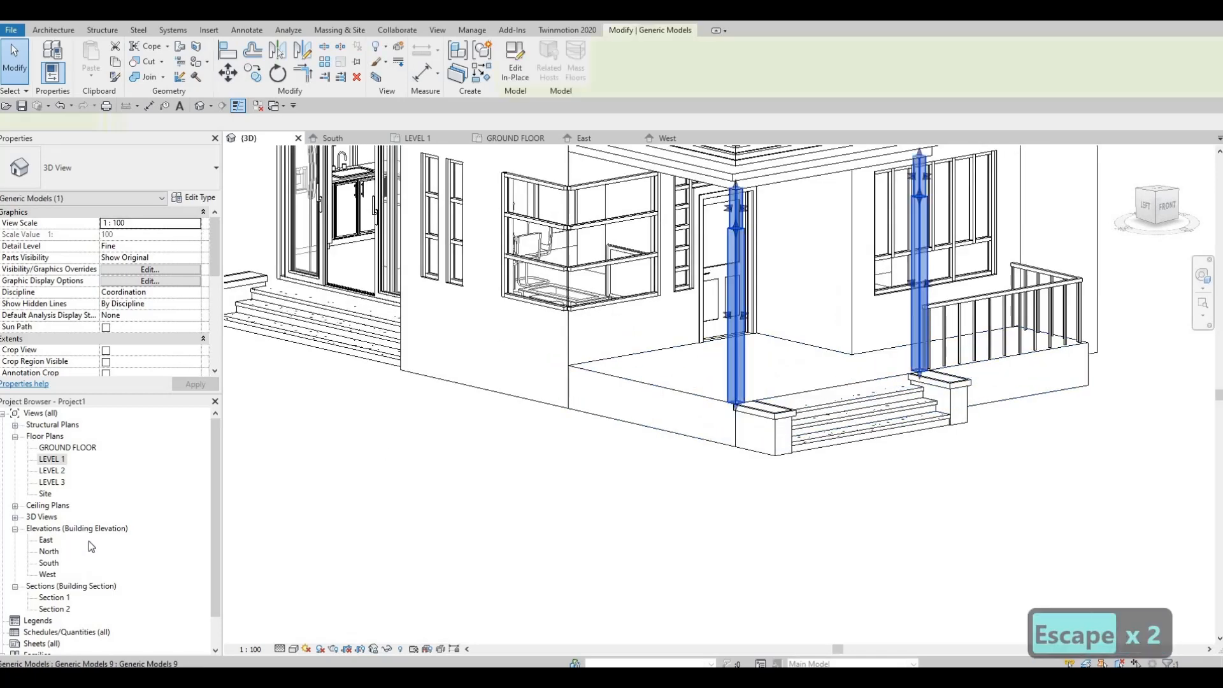
pyautogui.doubleClick(53, 460)
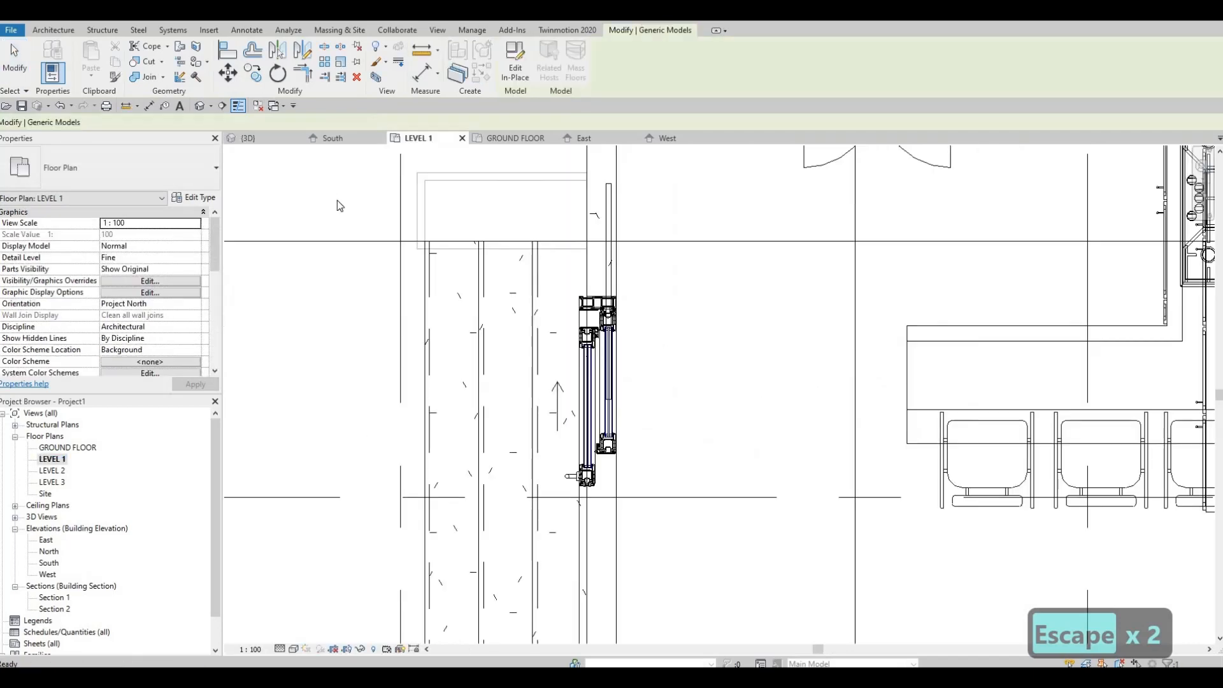
pyautogui.moveTo(487, 471); pyautogui.dragTo(504, 265, button='middle')
pyautogui.scroll(-2, 446, 287)
pyautogui.scroll(-1, 560, 457)
pyautogui.moveTo(561, 457); pyautogui.dragTo(543, 232, button='middle')
pyautogui.scroll(-1, 550, 387)
pyautogui.moveTo(550, 386); pyautogui.dragTo(548, 302, button='middle')
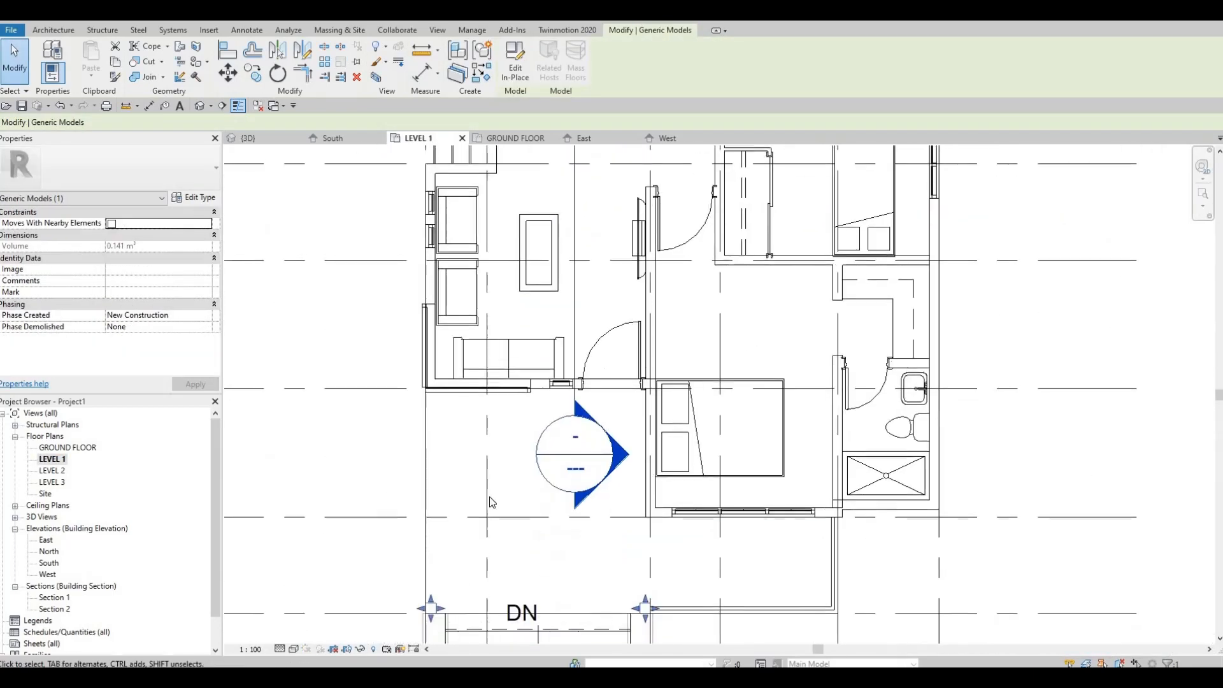
pyautogui.moveTo(491, 503); pyautogui.dragTo(529, 335, button='middle')
pyautogui.scroll(4, 491, 491)
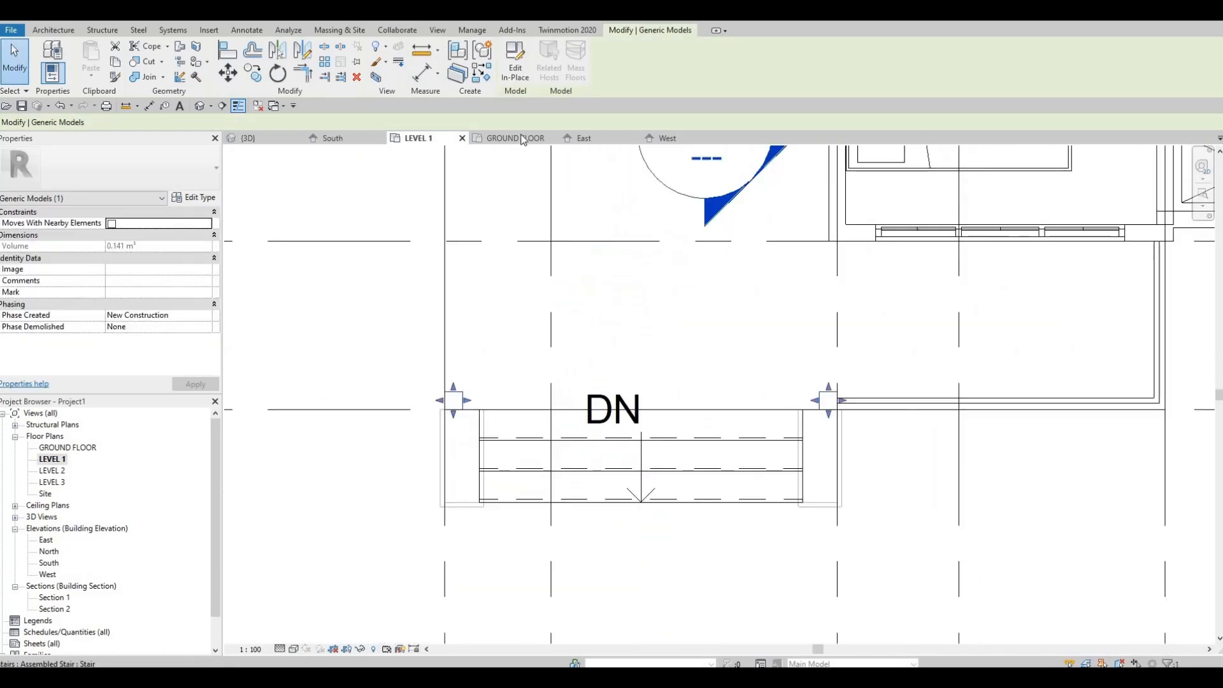
pyautogui.doubleClick(824, 406)
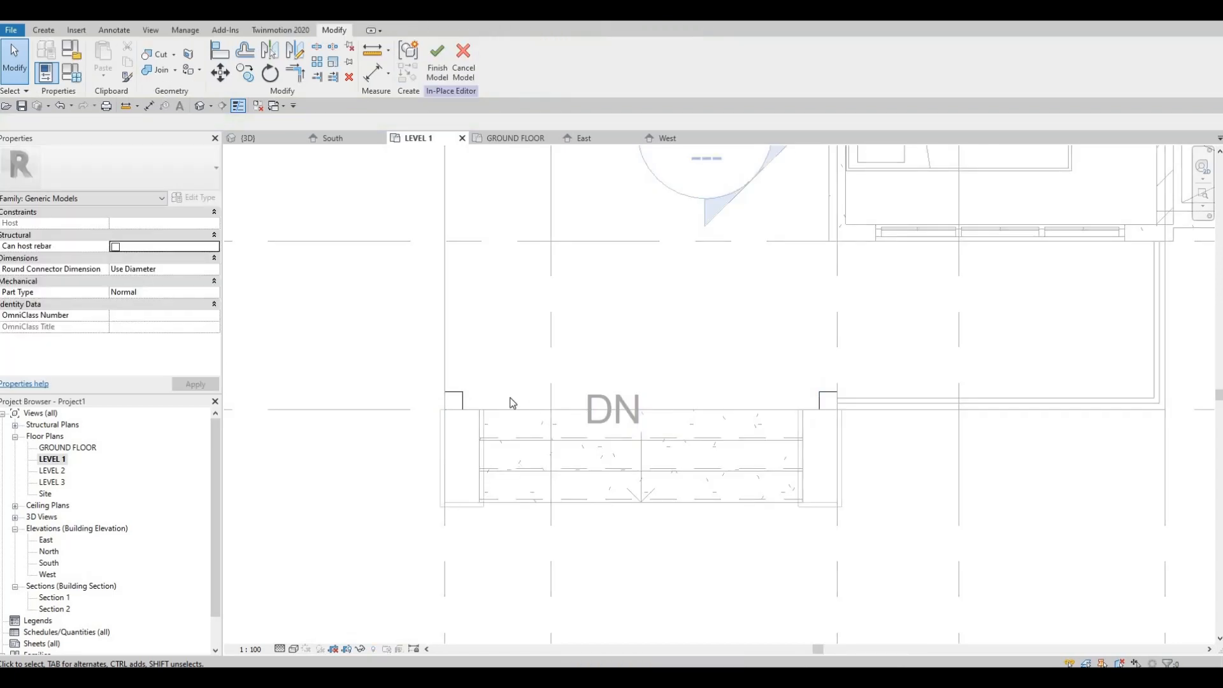
# Edit the lower extrusion of the column at the porch's outer corner and delete its 160 mm square sketch.
pyautogui.click(463, 395)
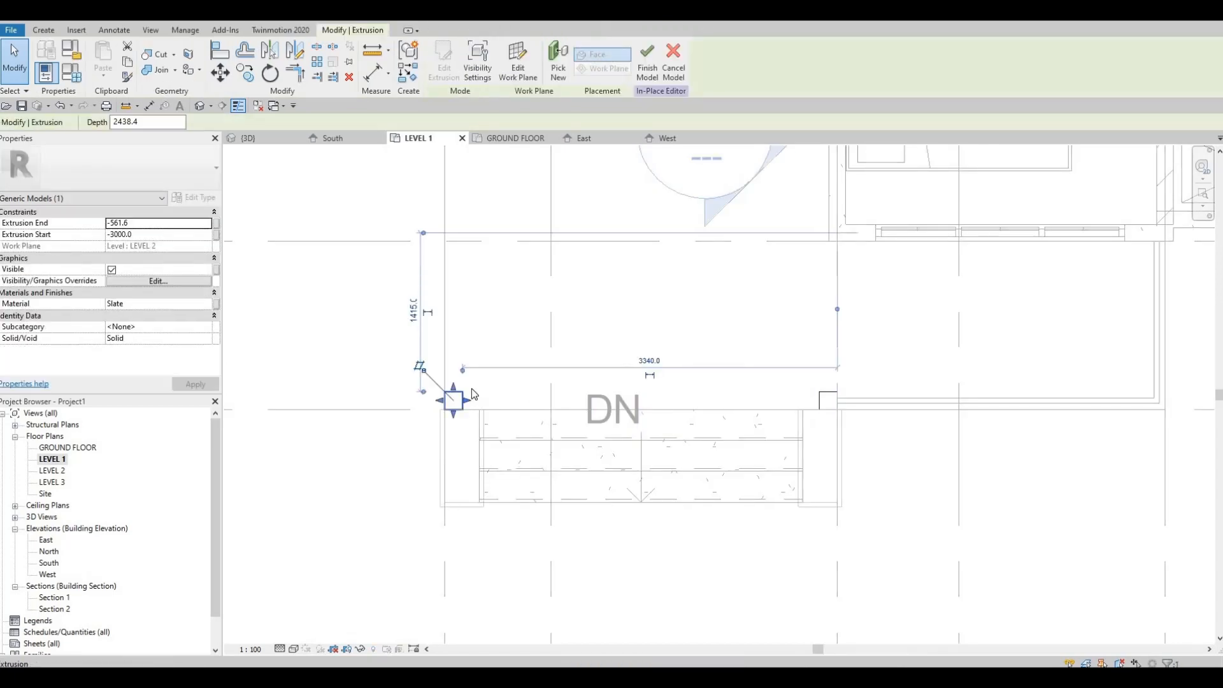
pyautogui.scroll(4, 458, 390)
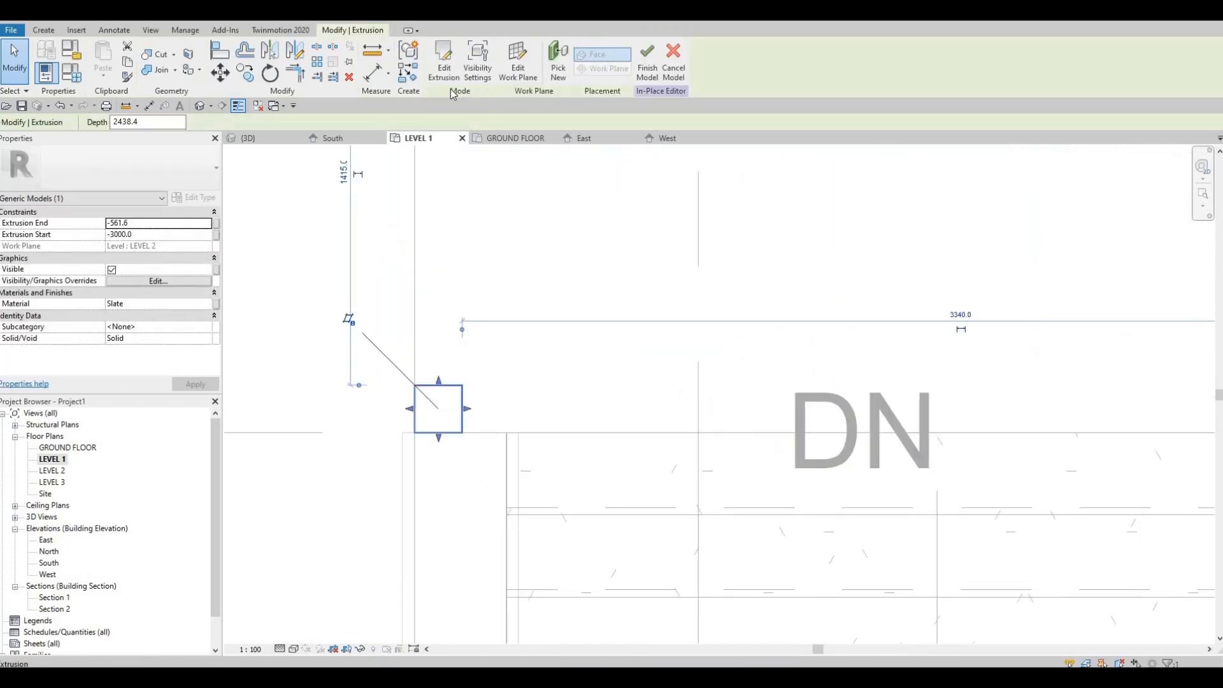
pyautogui.doubleClick(464, 395)
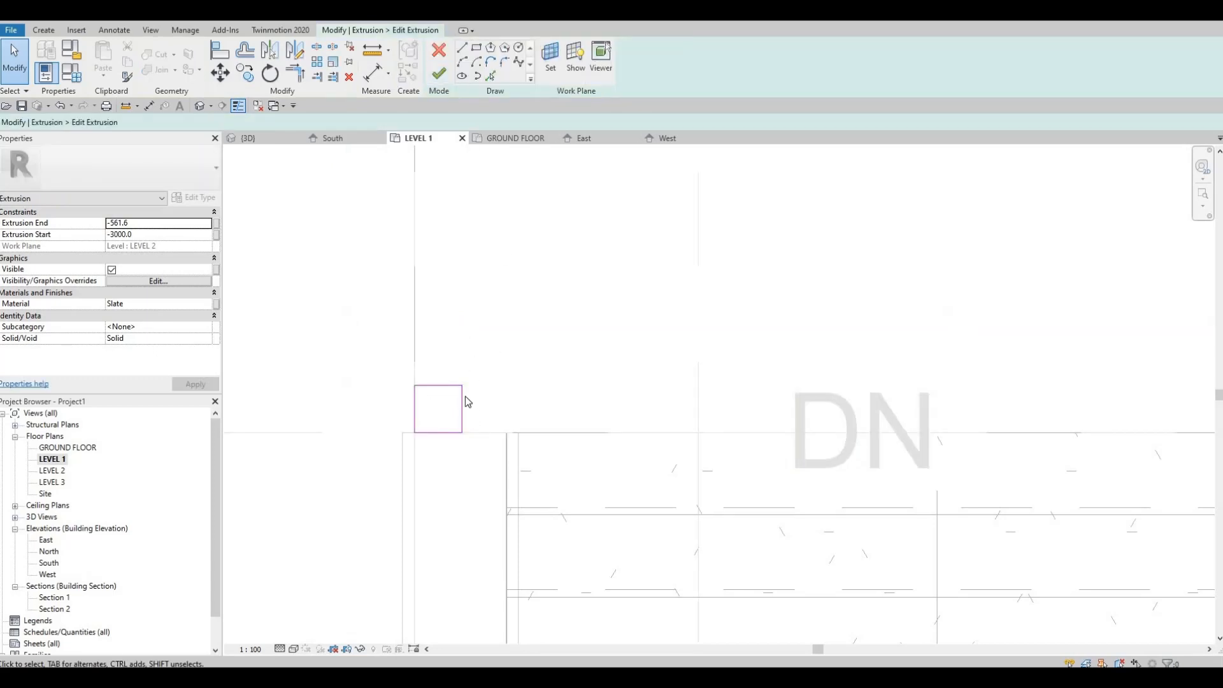
pyautogui.click(462, 395)
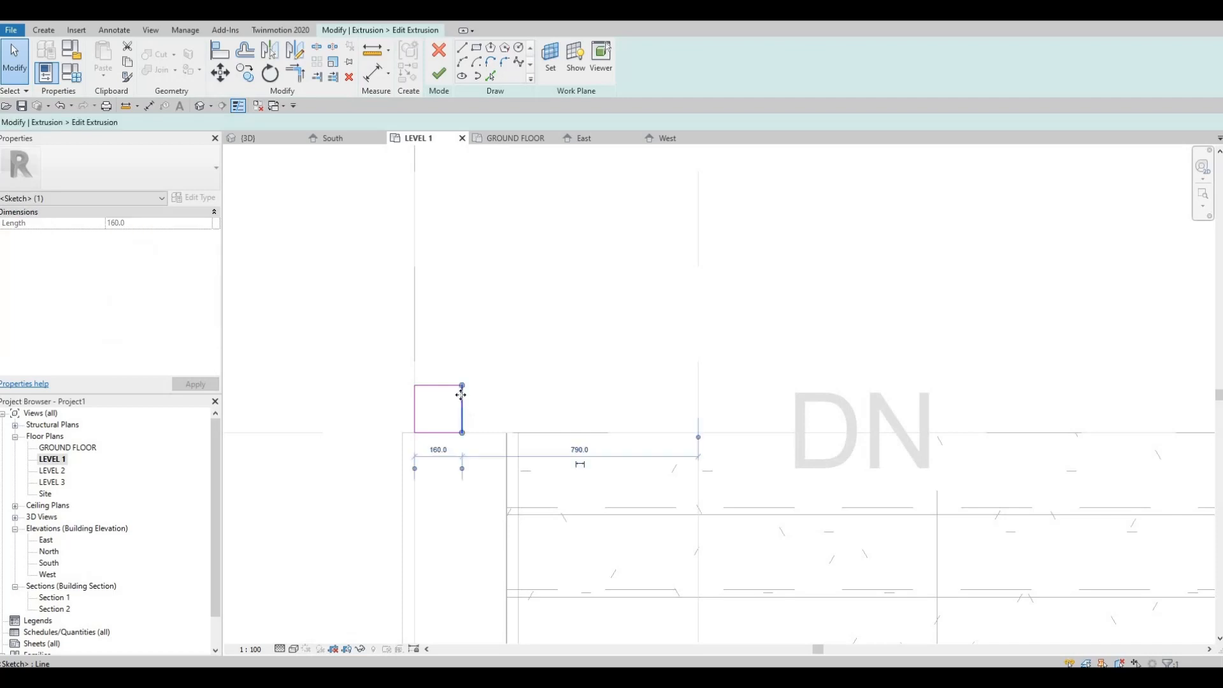
pyautogui.press('Escape')
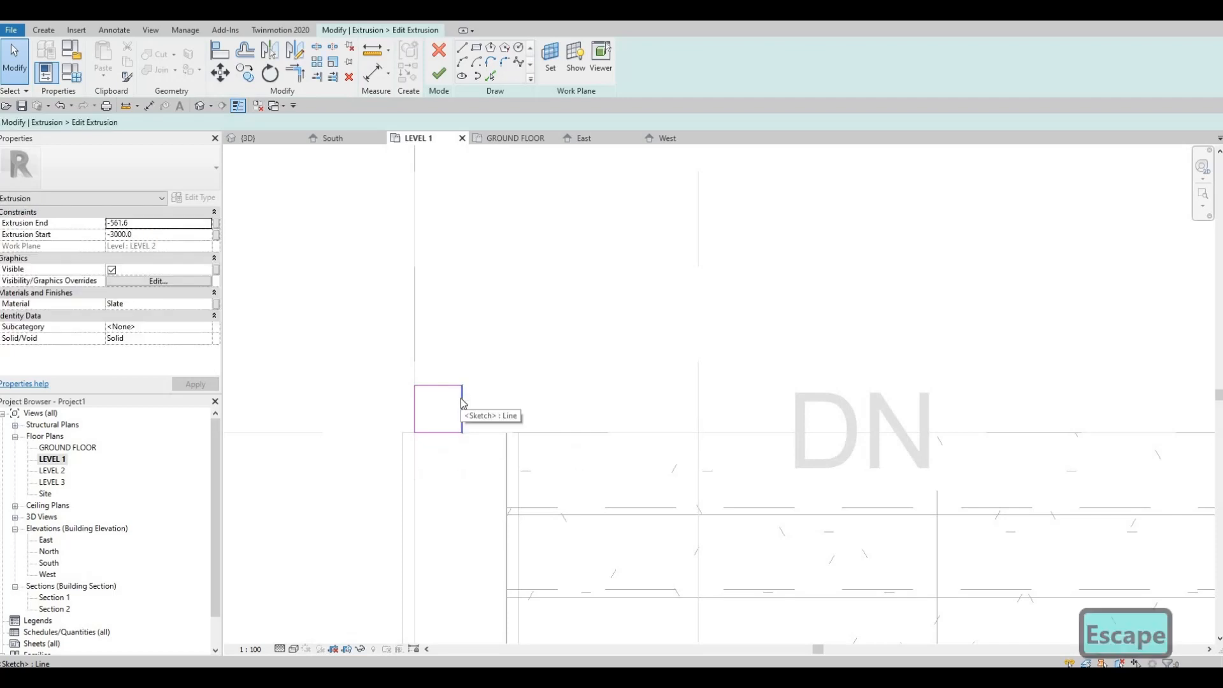
pyautogui.press('Tab')
pyautogui.click(462, 395)
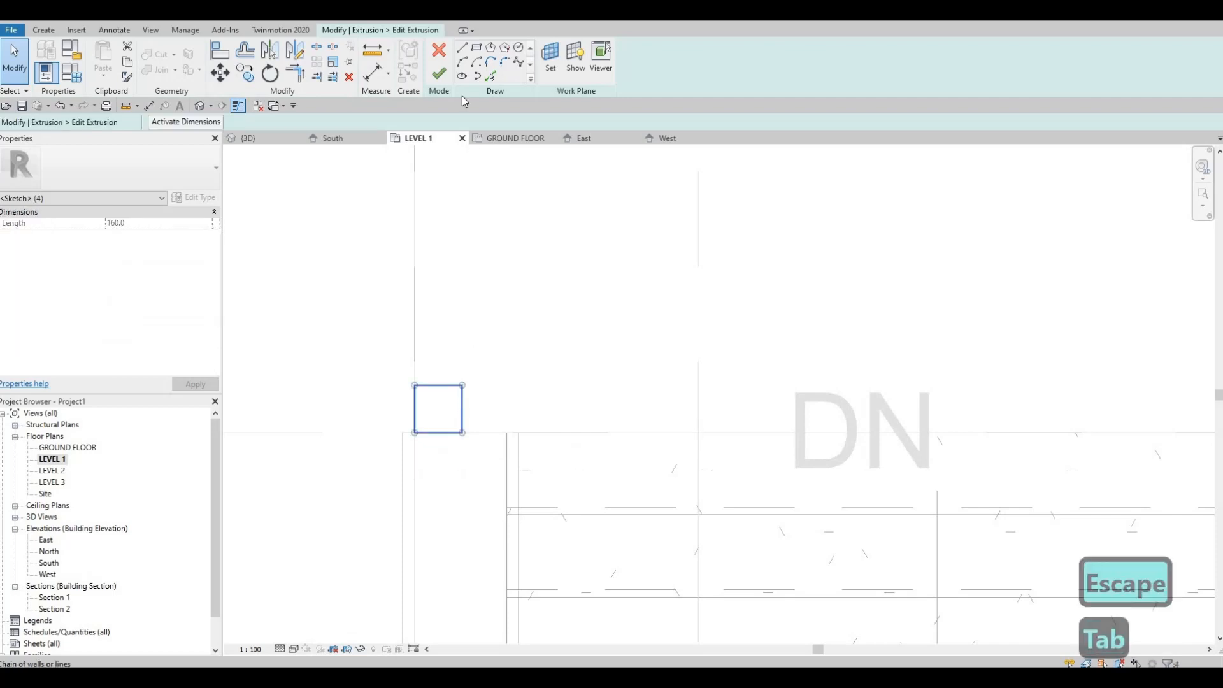
pyautogui.press('Delete')
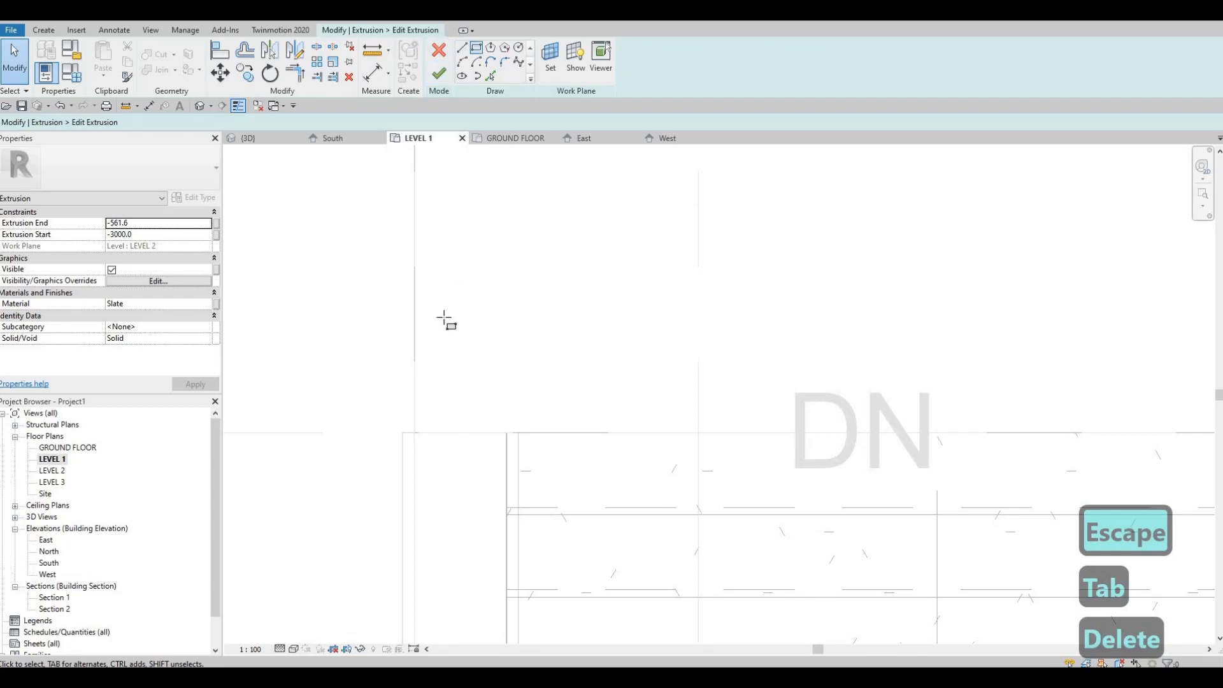
# Sketch a rectangle about 320 by 360 mm from the porch corner, directly behind the planter.
pyautogui.click(415, 433)
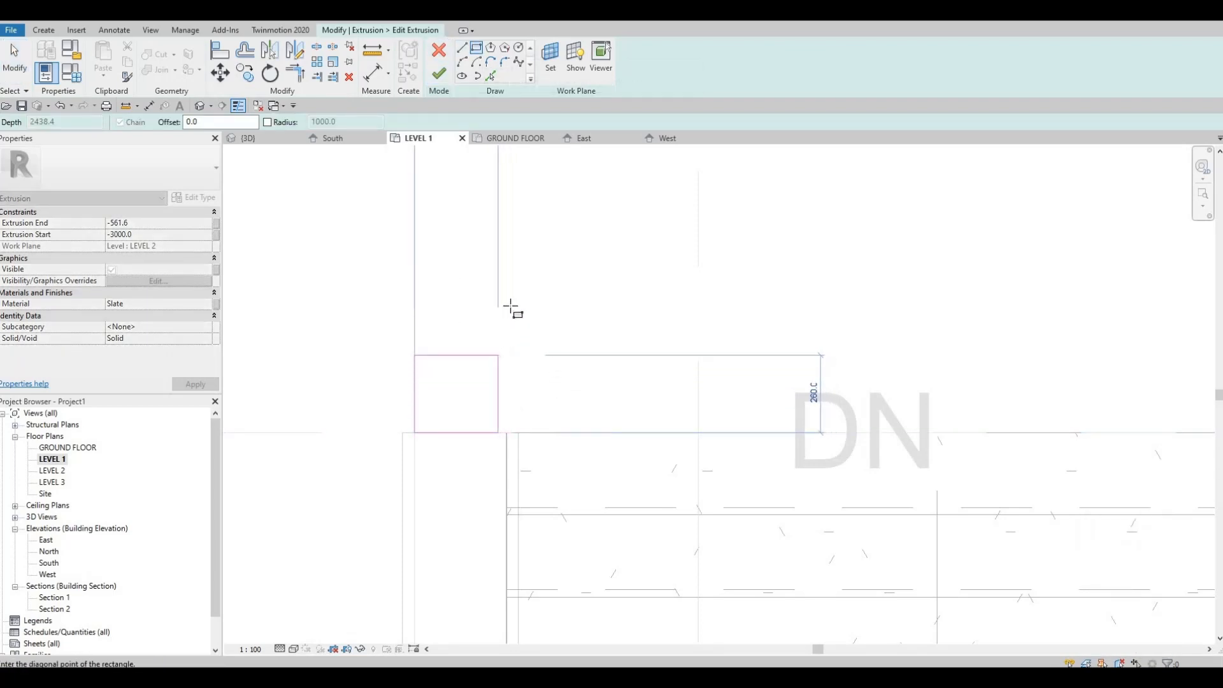
pyautogui.scroll(-2, 513, 312)
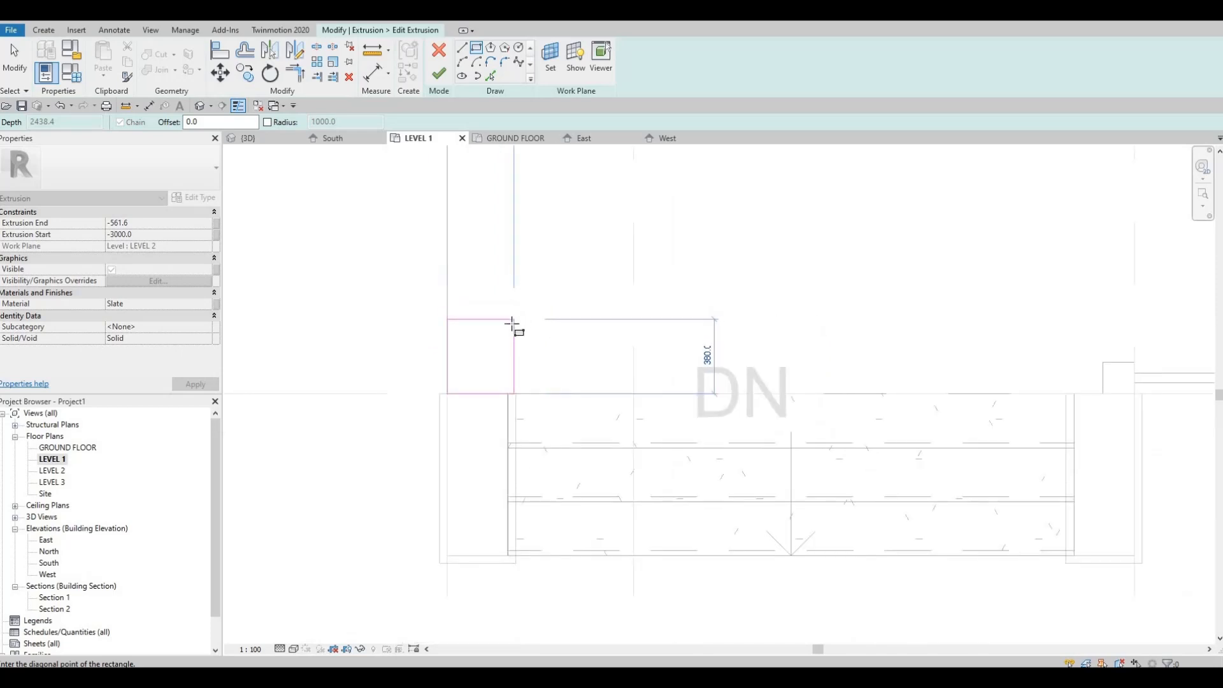
pyautogui.click(508, 372)
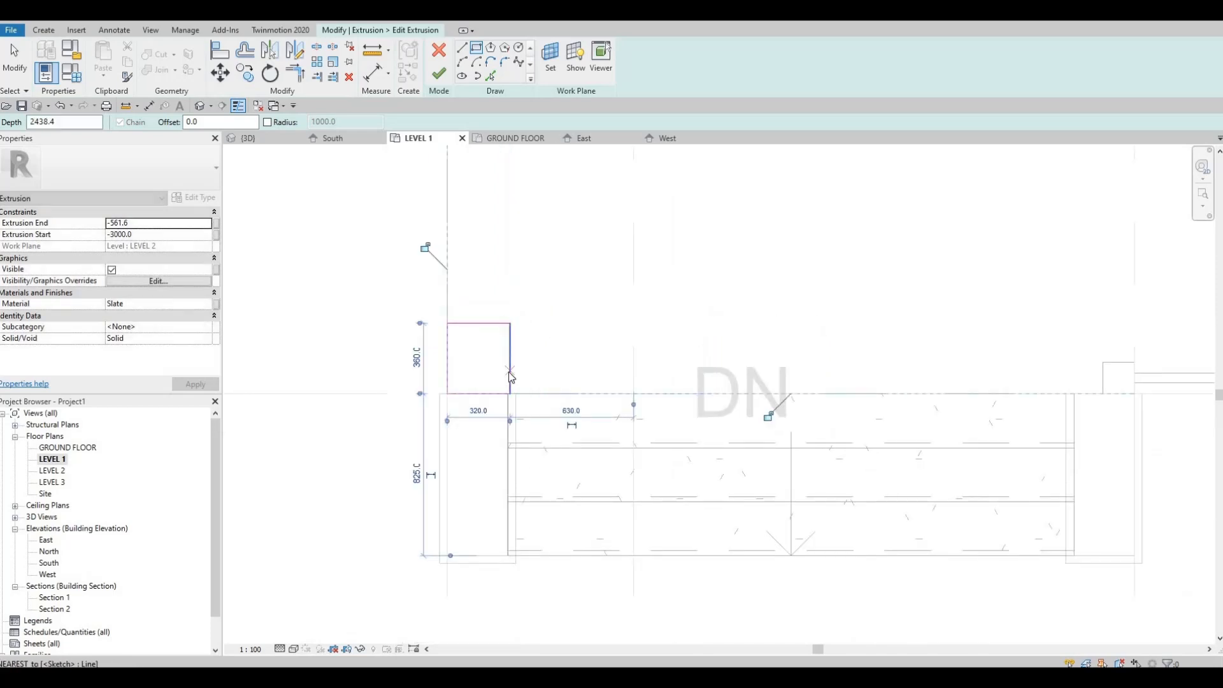
pyautogui.scroll(2, 510, 376)
pyautogui.press('Escape')
pyautogui.press('Escape')
pyautogui.press('Escape')
# Align the rectangle's stair-side edge with the adjacent edge of the porch stairs.
pyautogui.press('l')
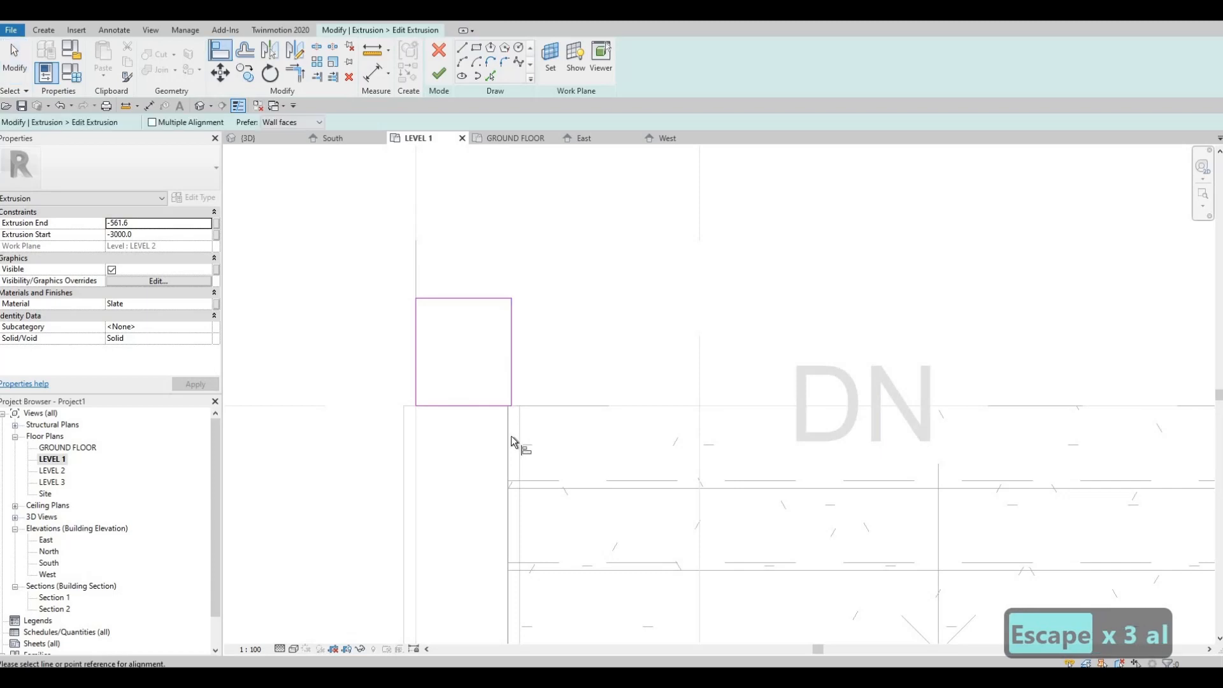
pyautogui.scroll(1, 511, 436)
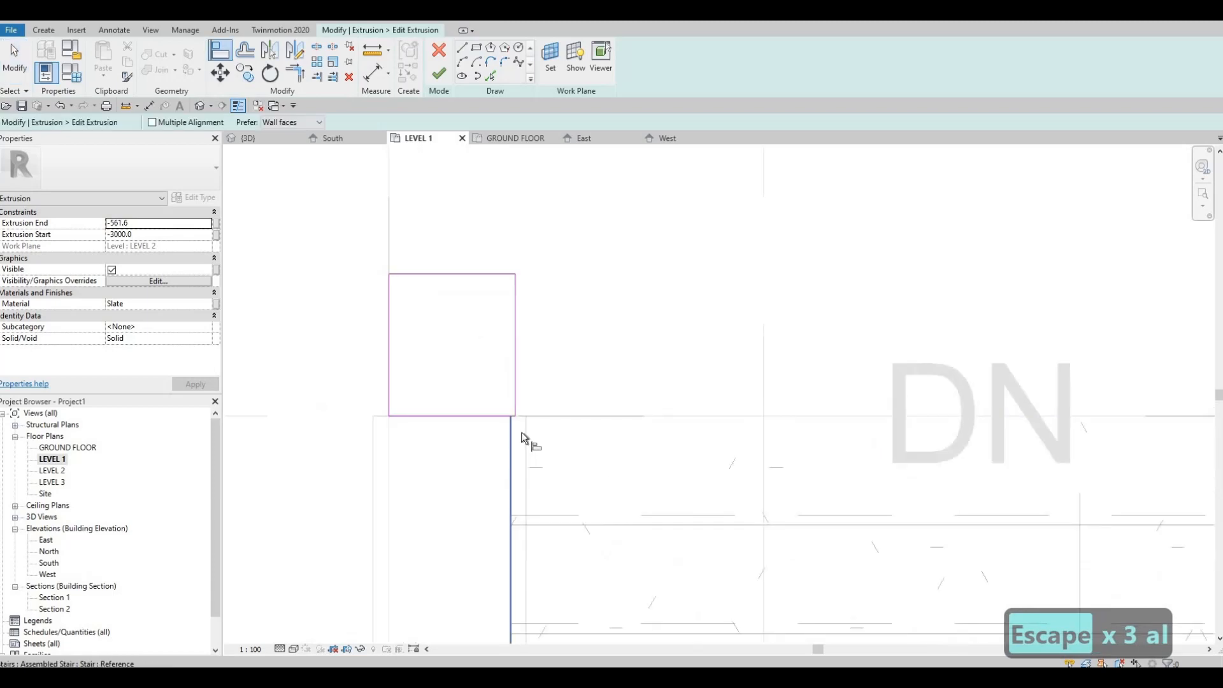
pyautogui.click(515, 389)
pyautogui.press('Escape')
pyautogui.press('Escape')
pyautogui.press('Escape')
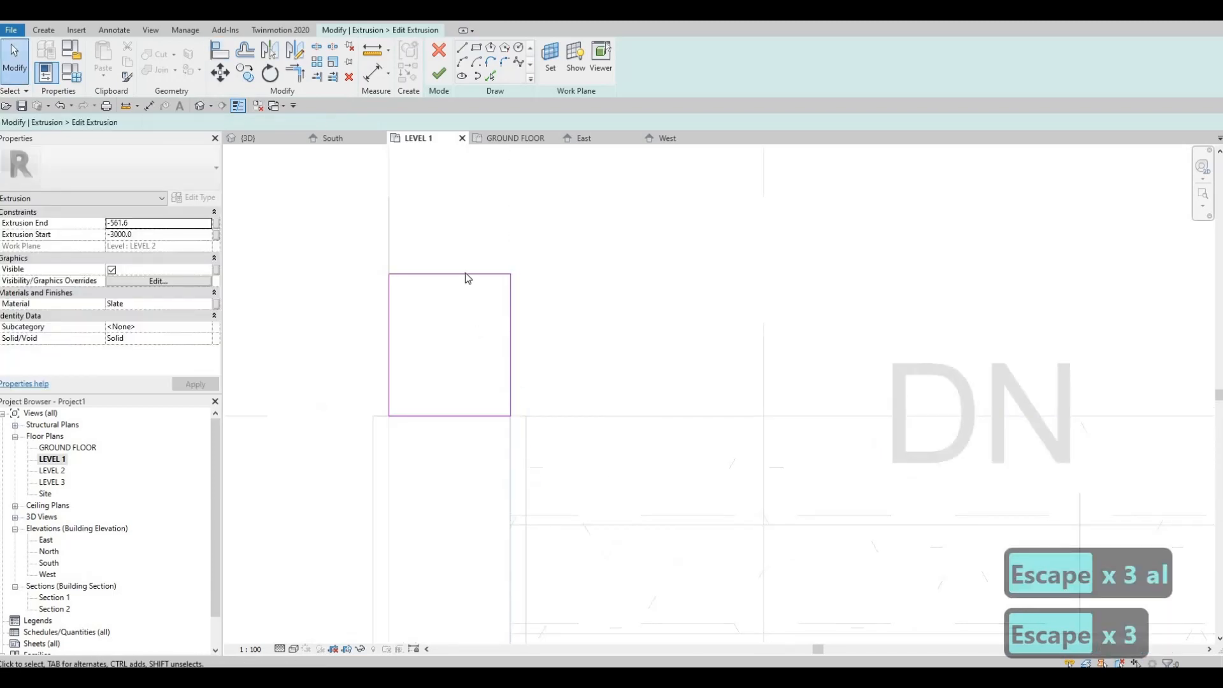
# Set the column rectangle's depth to 309.5 mm so it matches the width.
pyautogui.click(465, 274)
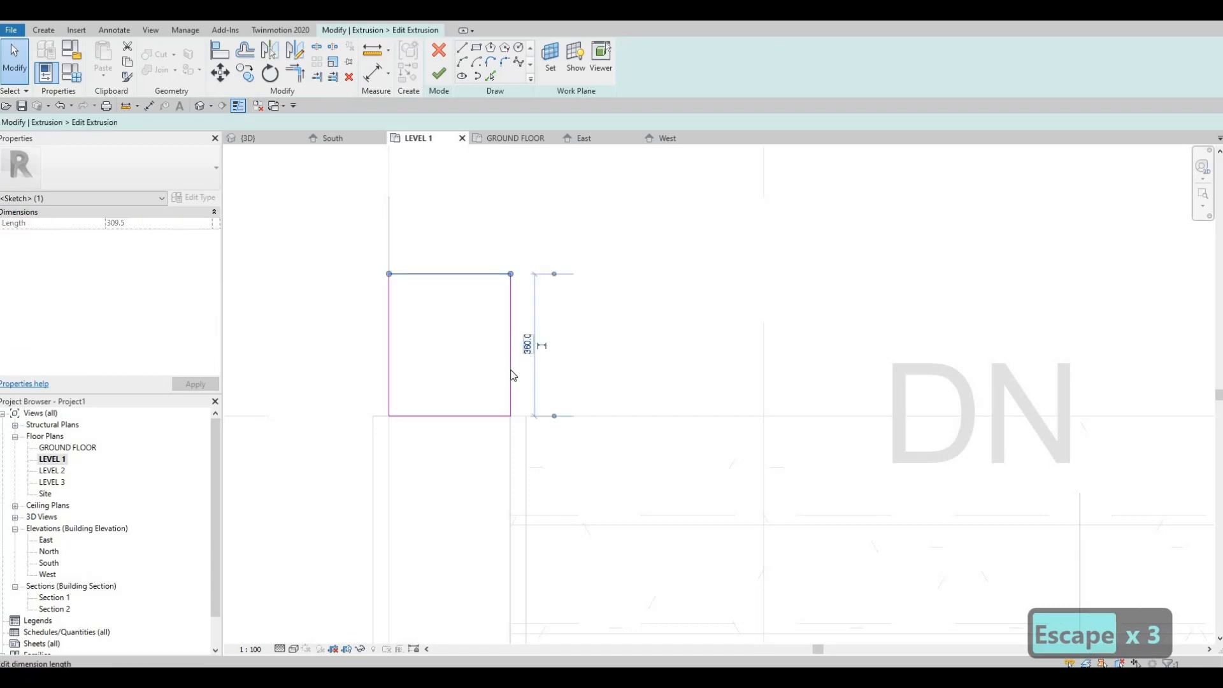
pyautogui.scroll(1, 513, 376)
pyautogui.press('Escape')
pyautogui.click(478, 426)
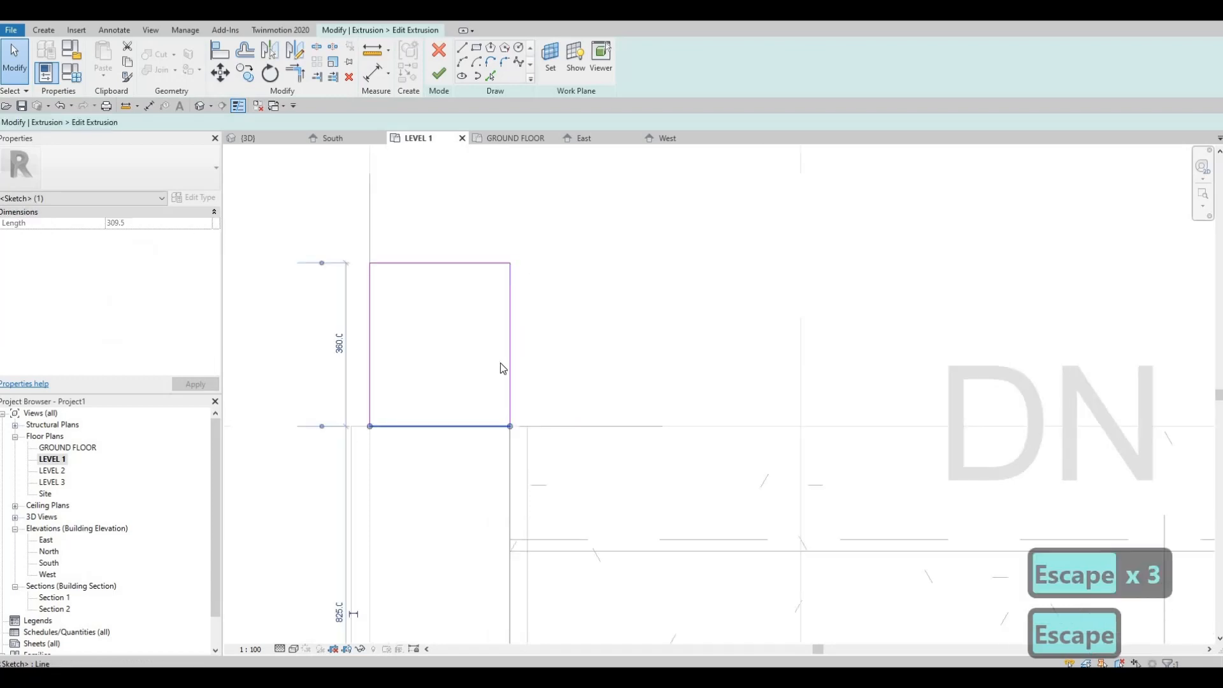
pyautogui.press('Escape')
pyautogui.click(511, 357)
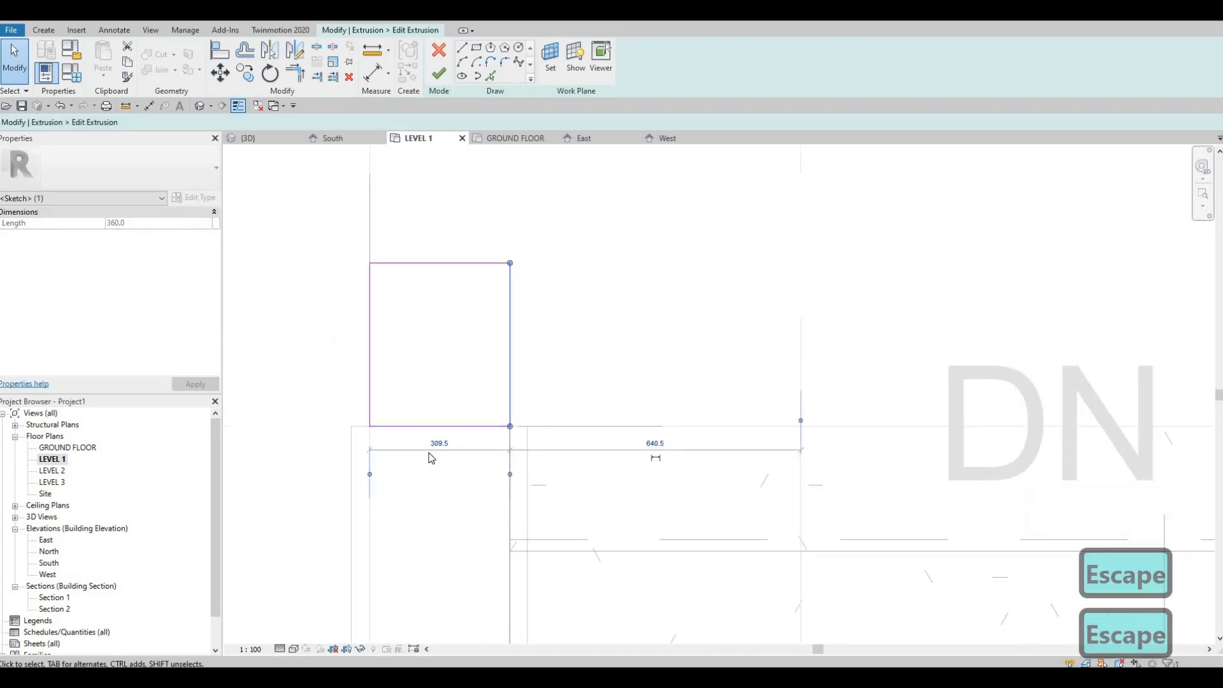
pyautogui.scroll(2, 430, 453)
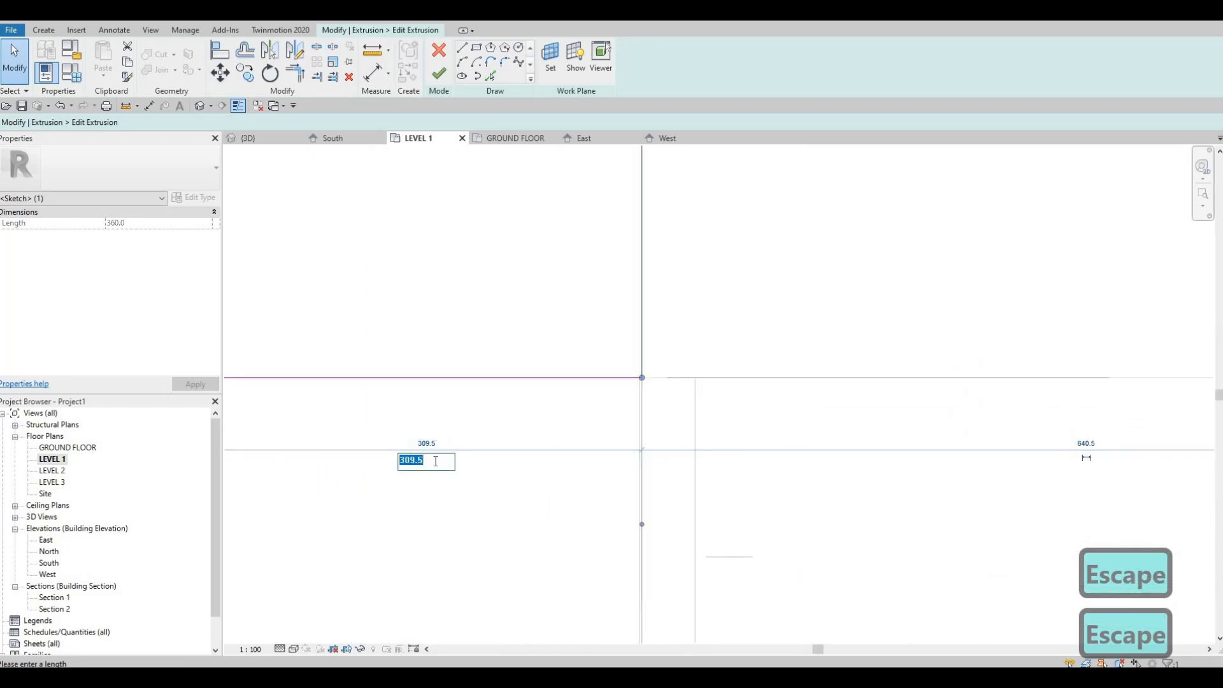
pyautogui.scroll(-3, 460, 395)
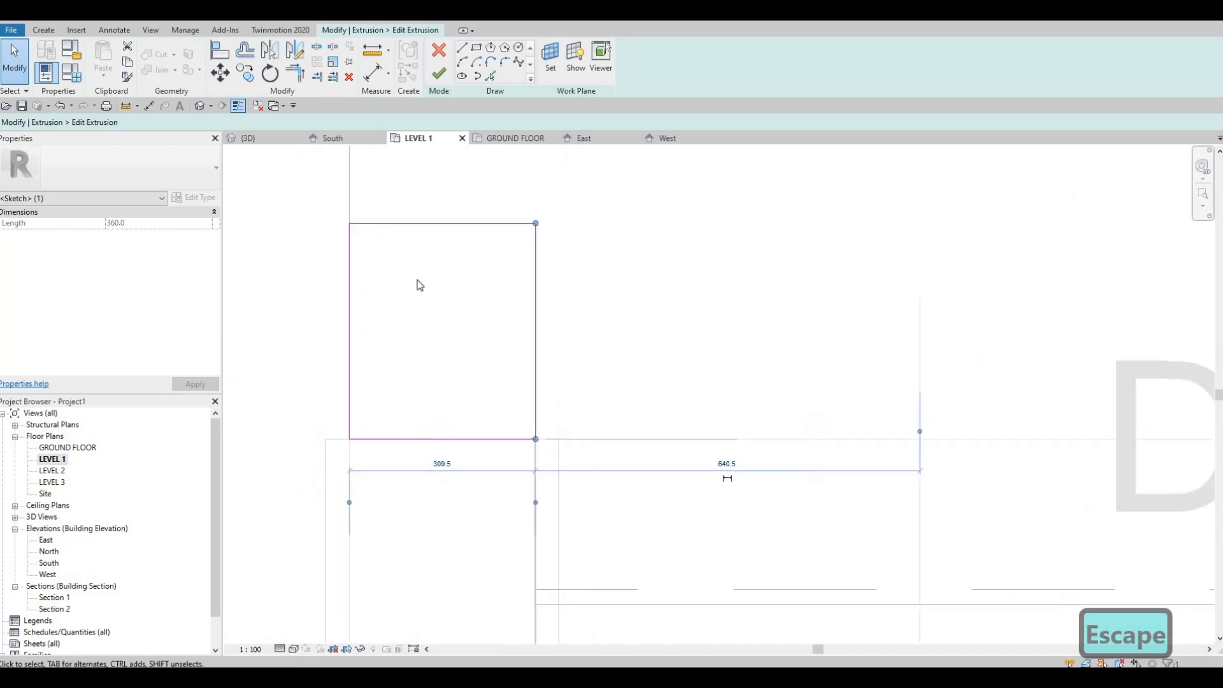
pyautogui.scroll(-1, 436, 258)
pyautogui.click(429, 250)
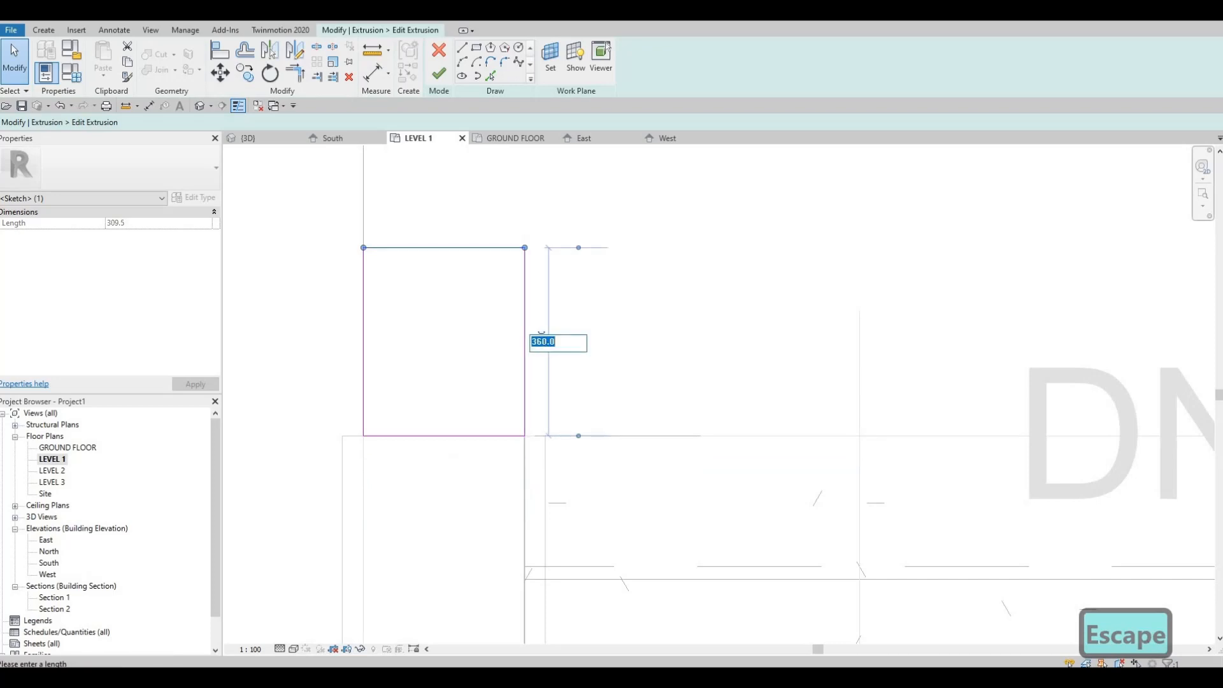
pyautogui.write('309')
pyautogui.press('Return')
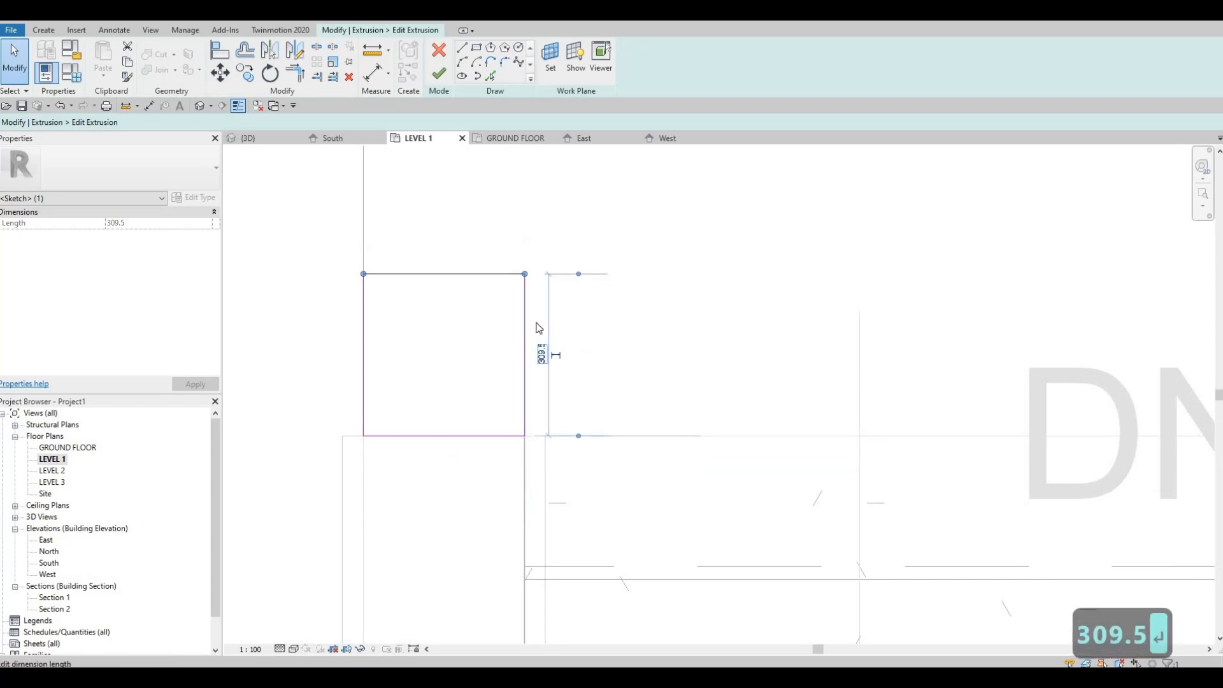
pyautogui.press('Escape')
# Finish the column sketch, delete the lower column extrusion at the other end of the stairs, and show the 3D view.
pyautogui.scroll(-4, 923, 357)
pyautogui.moveTo(956, 376); pyautogui.dragTo(561, 356, button='middle')
pyautogui.scroll(-1, 560, 355)
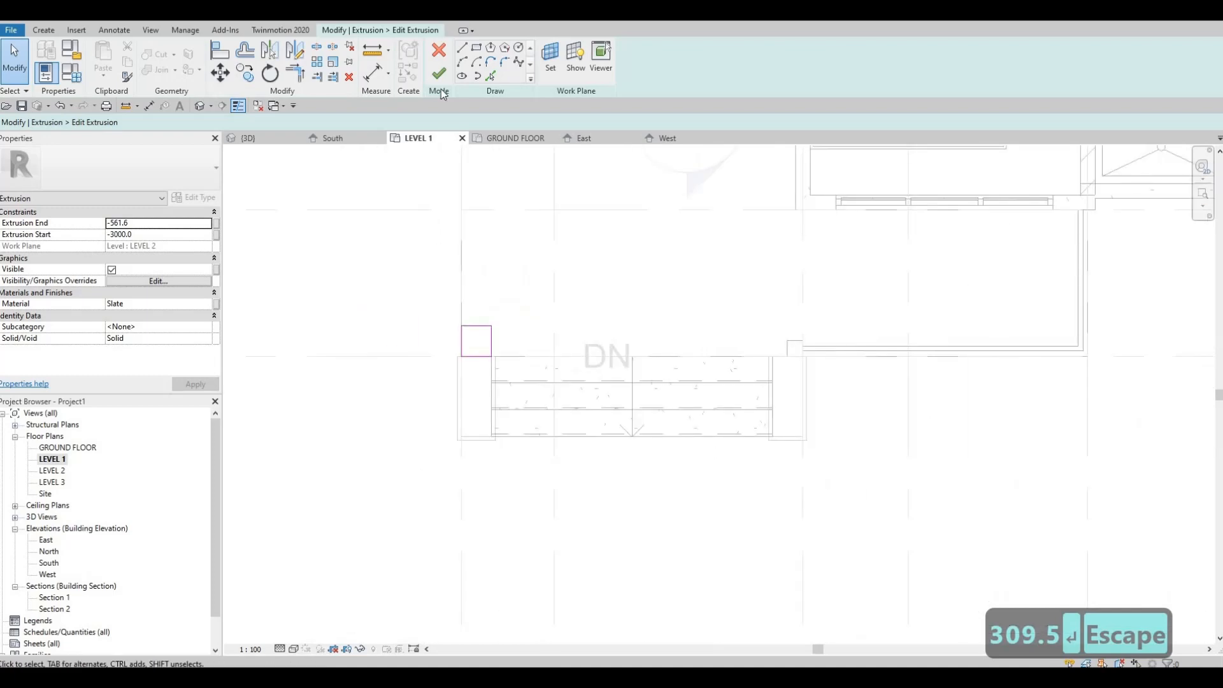
pyautogui.click(788, 346)
pyautogui.press('Delete')
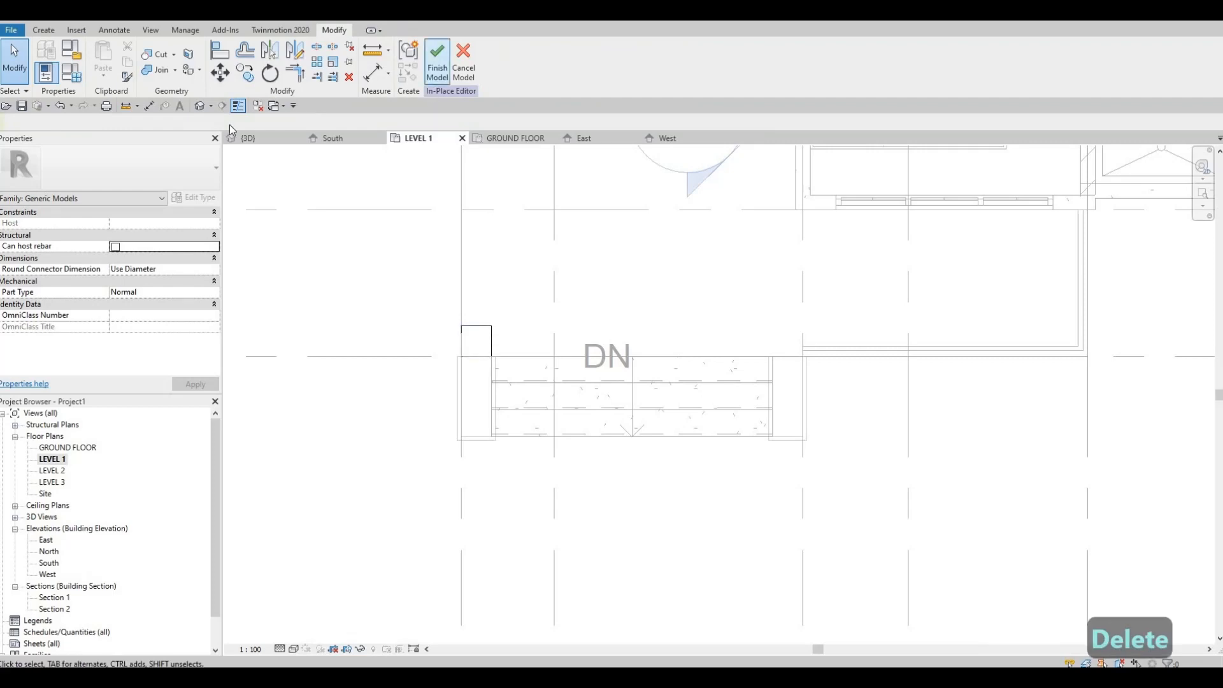
pyautogui.click(200, 106)
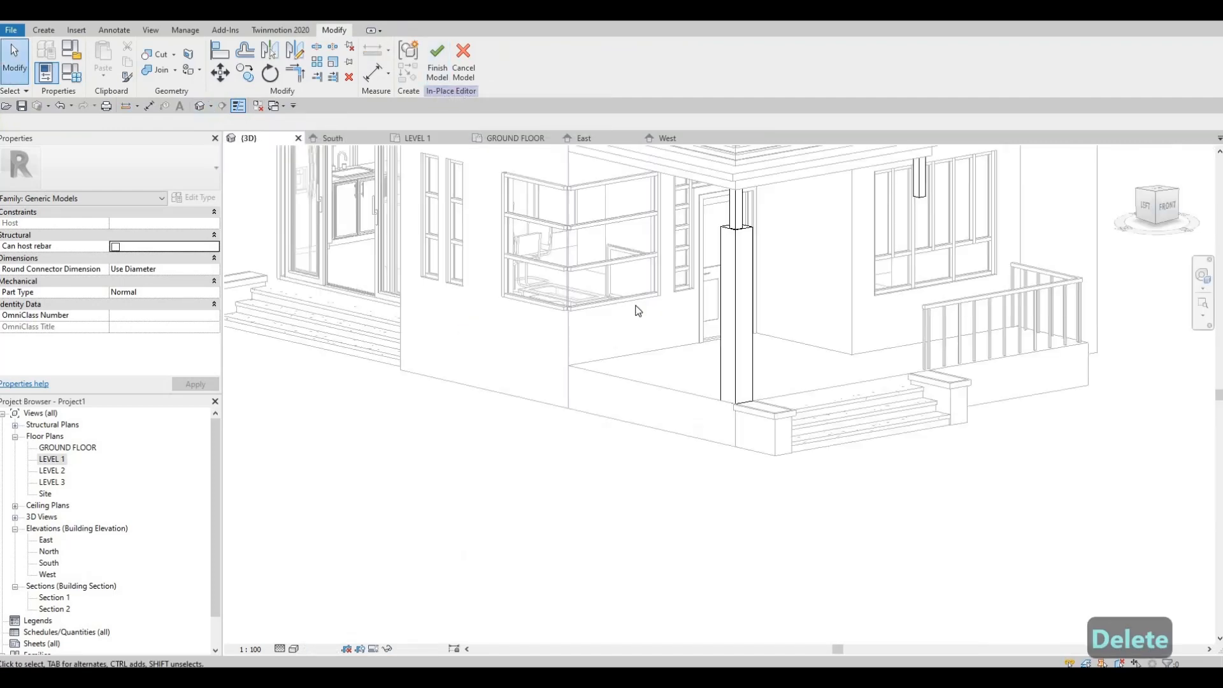
# Open the sketch of the narrow upper column extrusion for editing and show it in the LEVEL 2 floor plan.
pyautogui.keyDown('shift'); pyautogui.moveTo(742, 296); pyautogui.dragTo(711, 297, button='middle'); pyautogui.keyUp('shift')
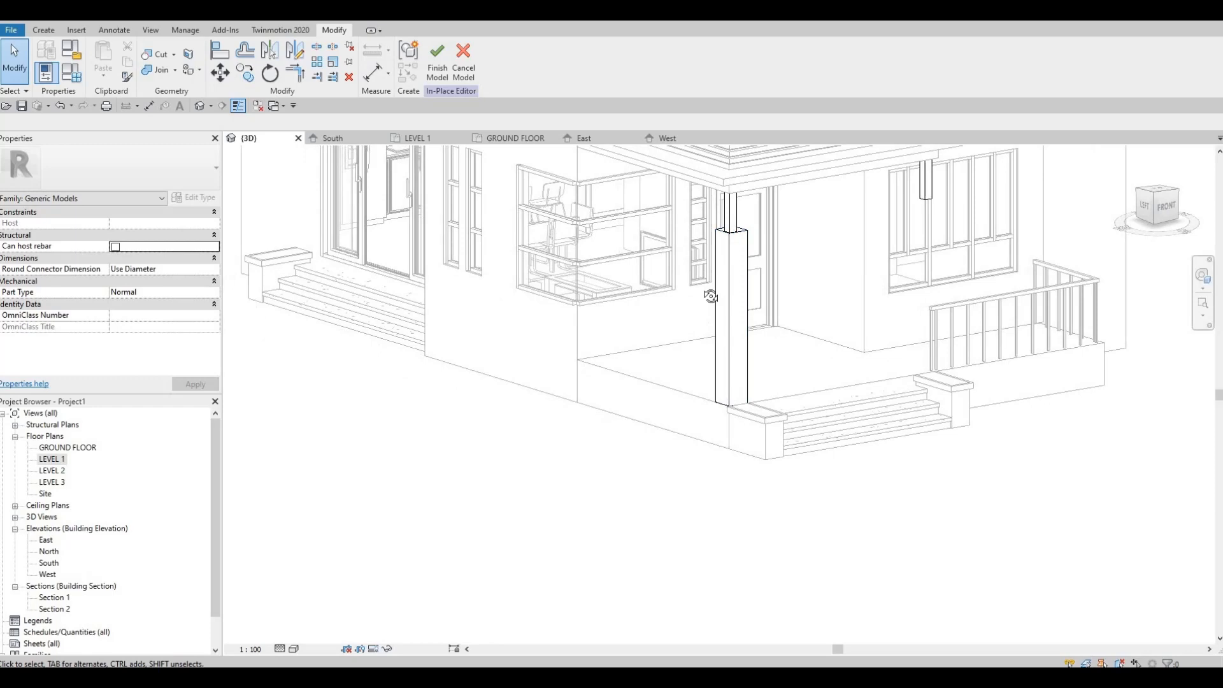
pyautogui.scroll(2, 729, 222)
pyautogui.click(728, 222)
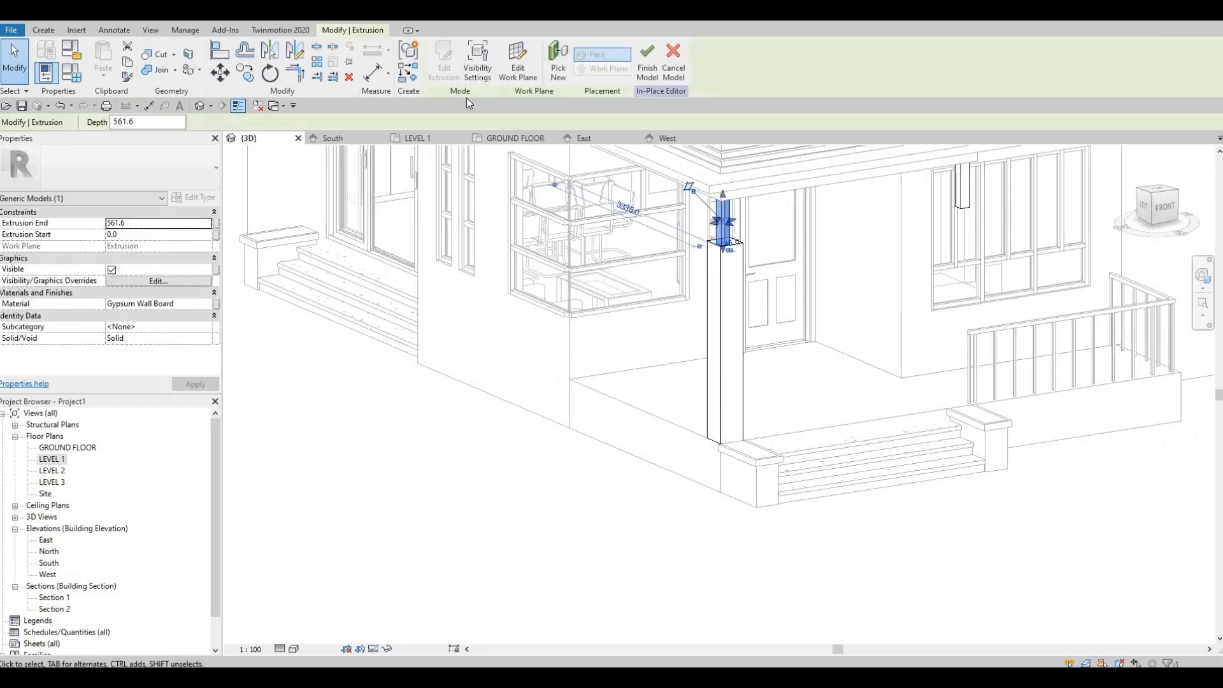
pyautogui.click(442, 71)
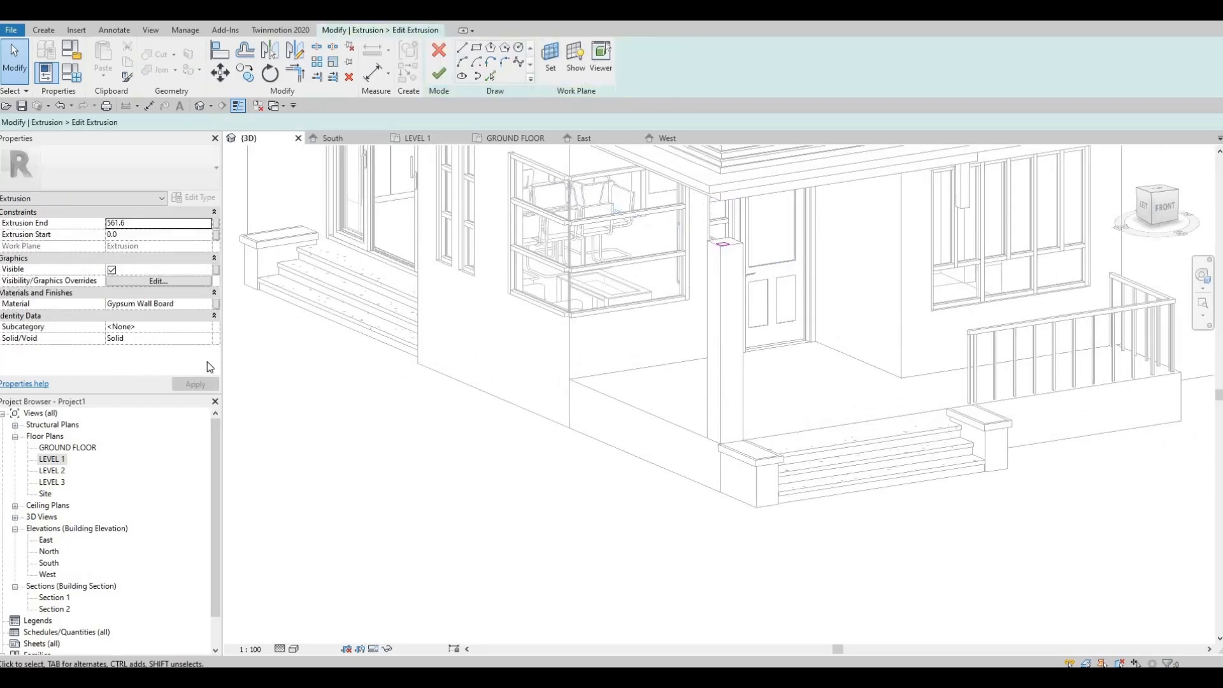
pyautogui.doubleClick(63, 472)
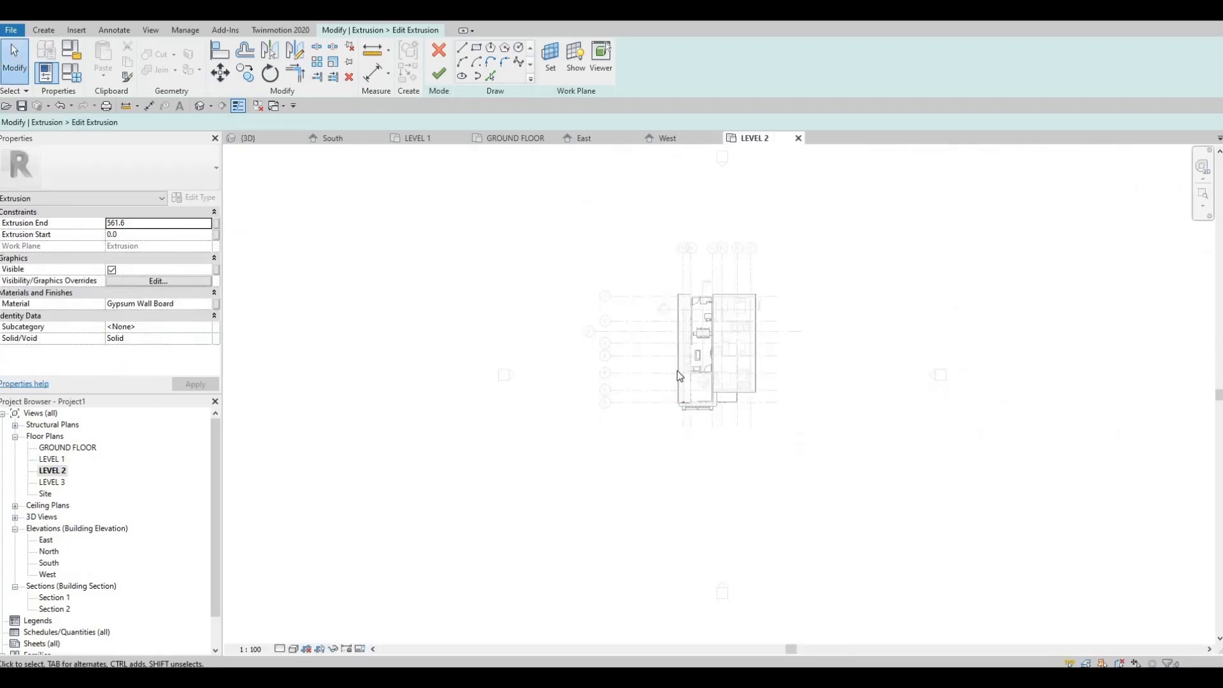
pyautogui.scroll(8, 678, 374)
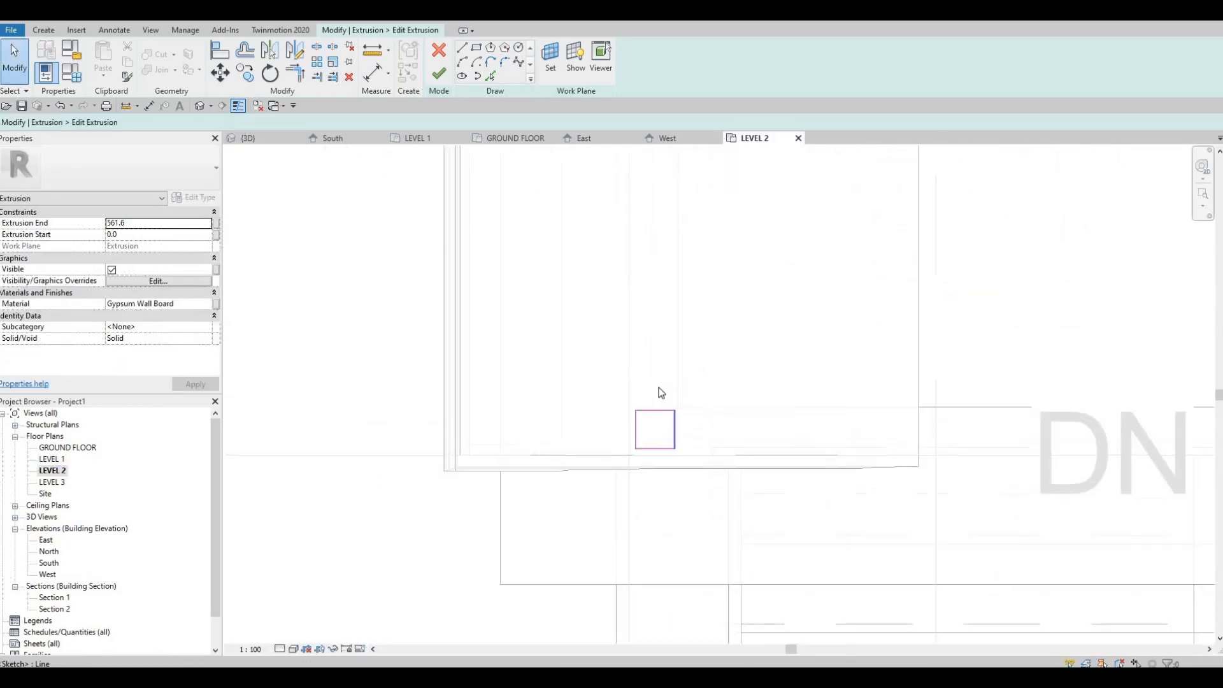
pyautogui.scroll(-3, 656, 388)
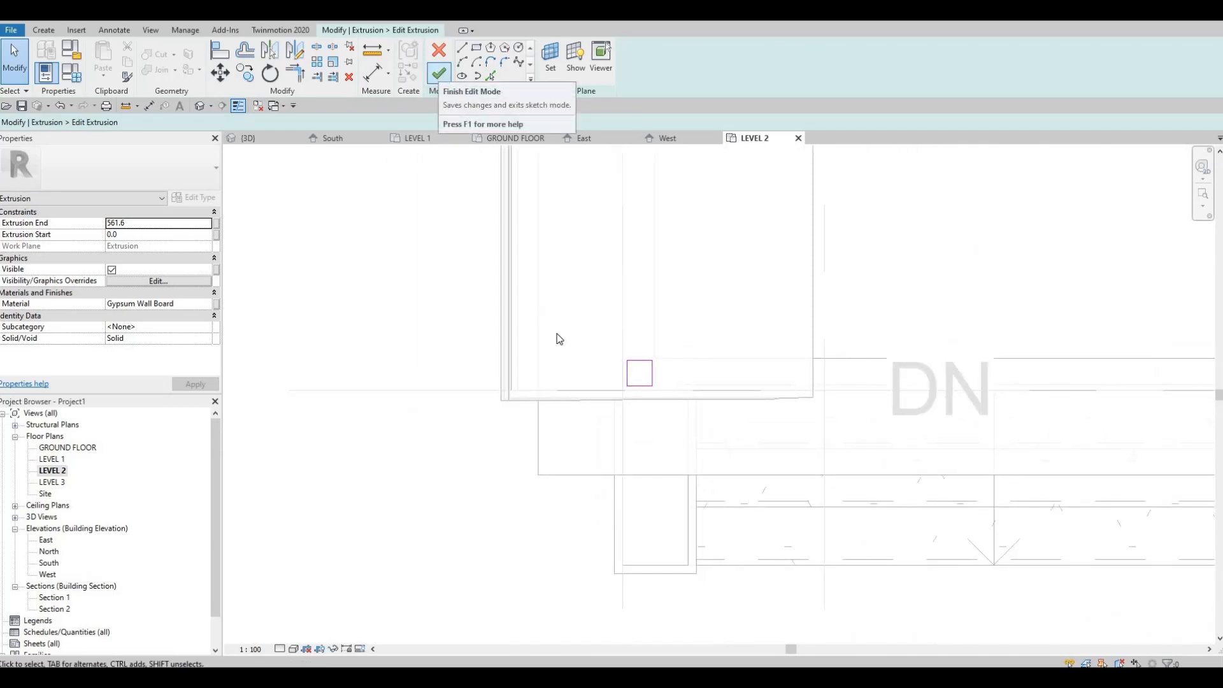
pyautogui.scroll(7, 701, 397)
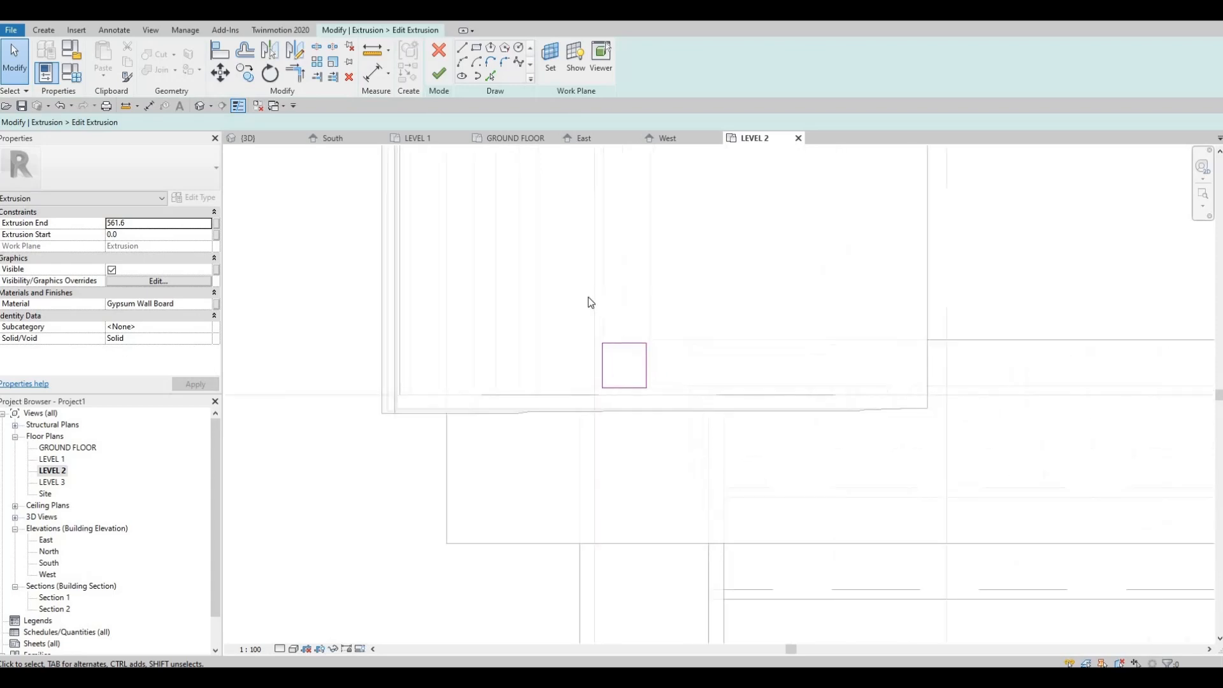
pyautogui.scroll(-6, 376, 462)
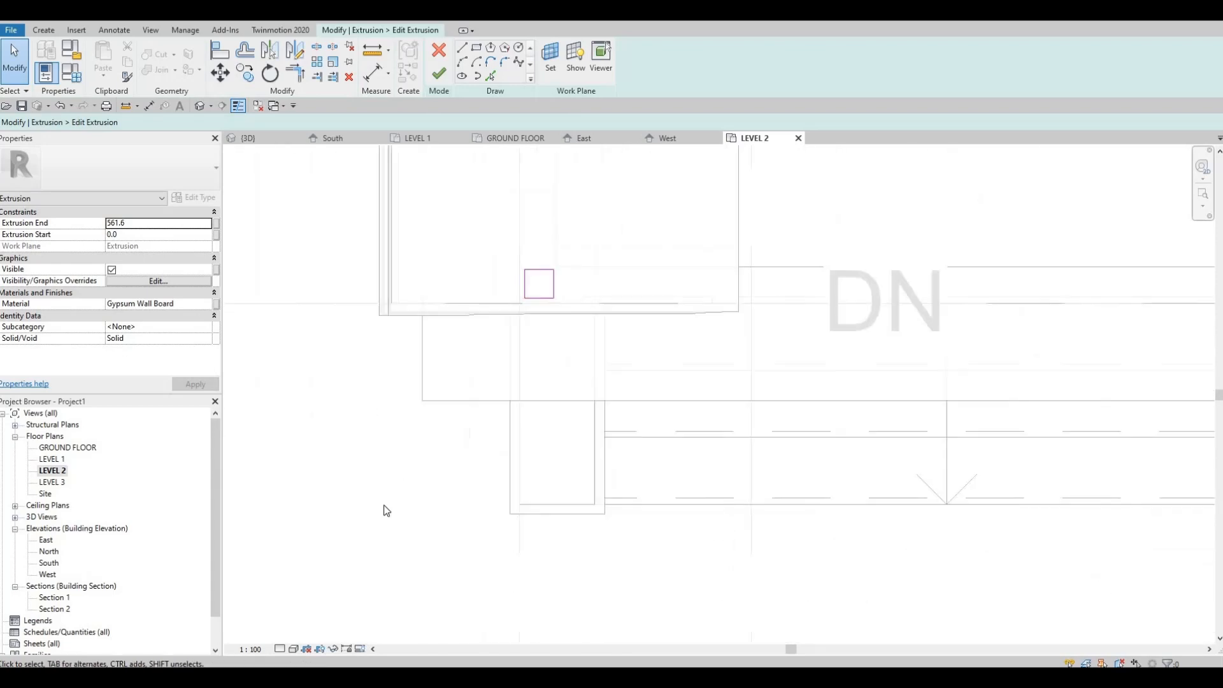
# Adjust the LEVEL 2 view's model display in the graphic display options so the column base shows through.
pyautogui.click(294, 650)
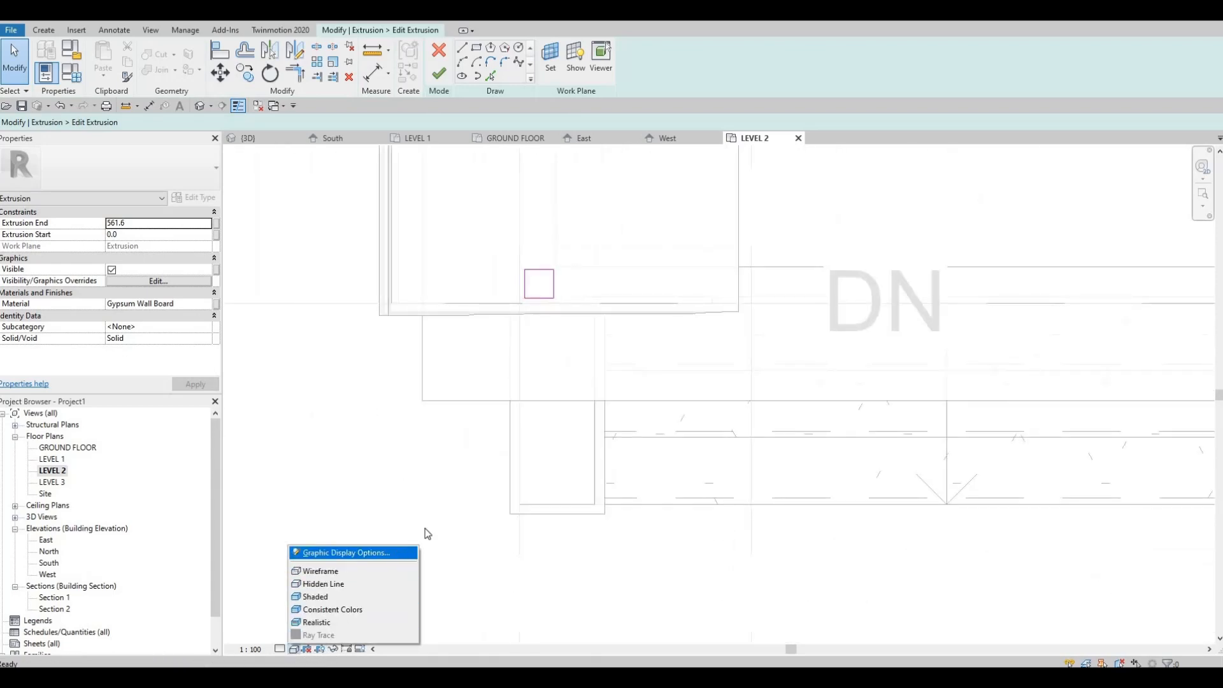
pyautogui.click(344, 552)
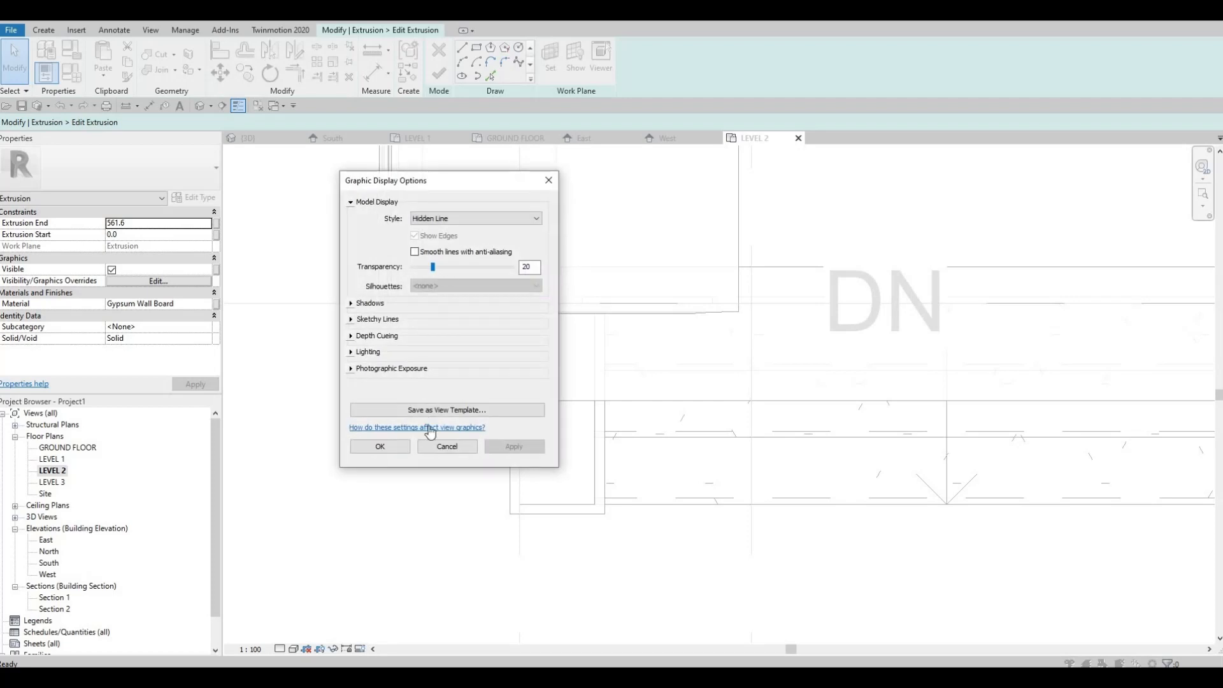
pyautogui.click(376, 451)
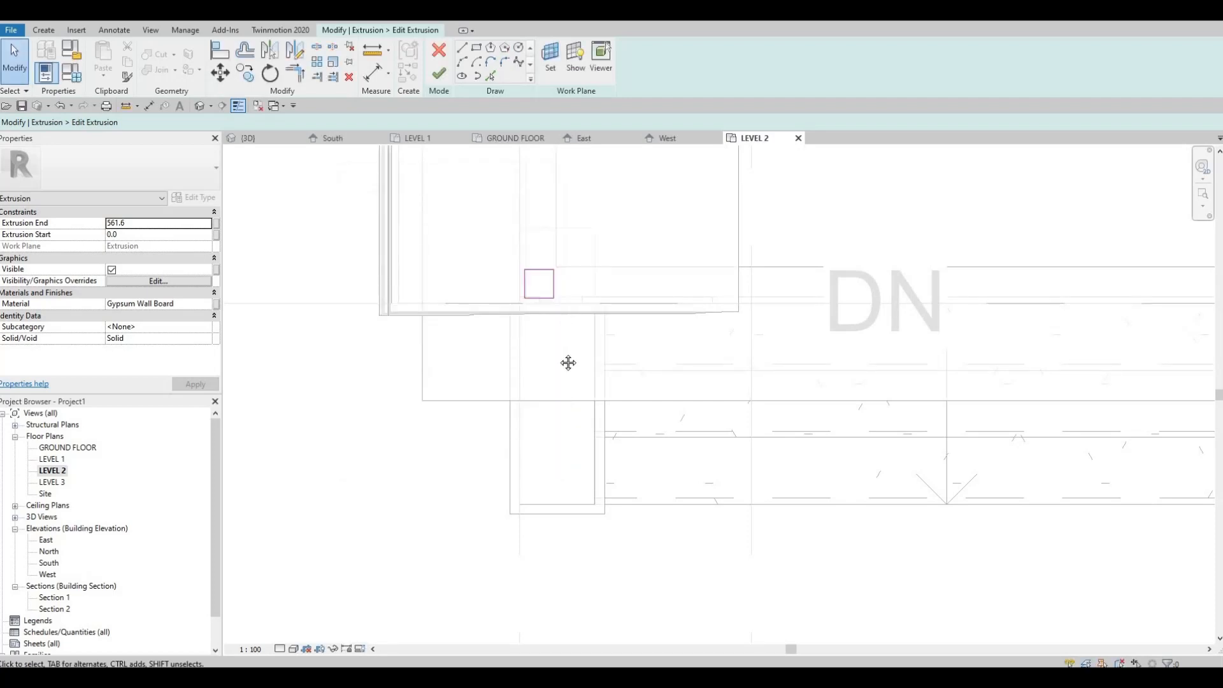
# Delete the existing square profile from the upper column's sketch.
pyautogui.scroll(3, 563, 366)
pyautogui.moveTo(558, 280); pyautogui.dragTo(525, 418, button='middle')
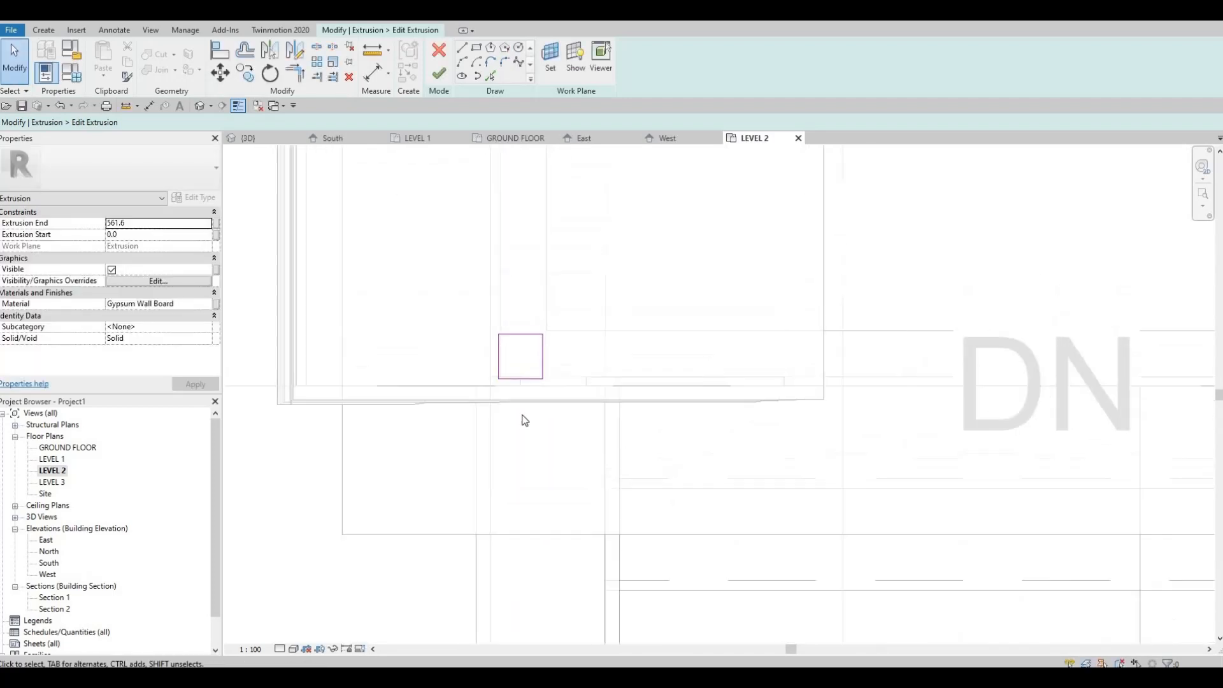
pyautogui.scroll(1, 524, 418)
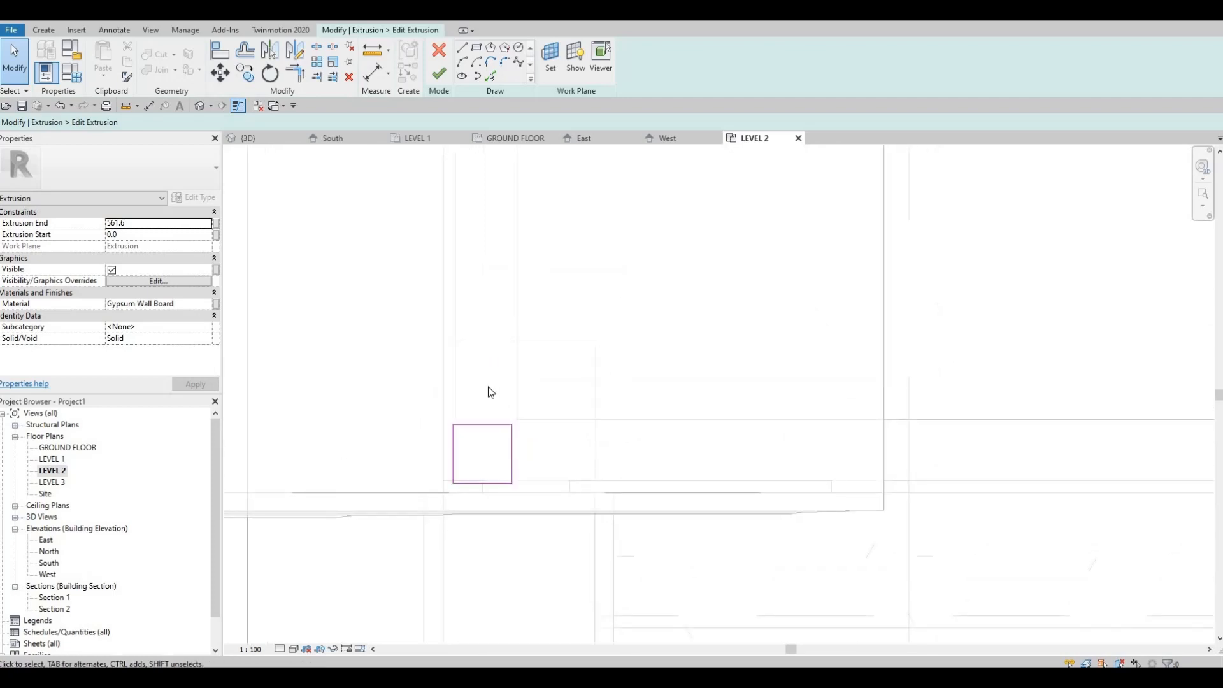
pyautogui.scroll(-3, 488, 386)
pyautogui.moveTo(465, 457); pyautogui.dragTo(514, 401, button='middle')
pyautogui.scroll(3, 513, 401)
pyautogui.moveTo(577, 332); pyautogui.dragTo(524, 463, button='middle')
pyautogui.scroll(2, 522, 438)
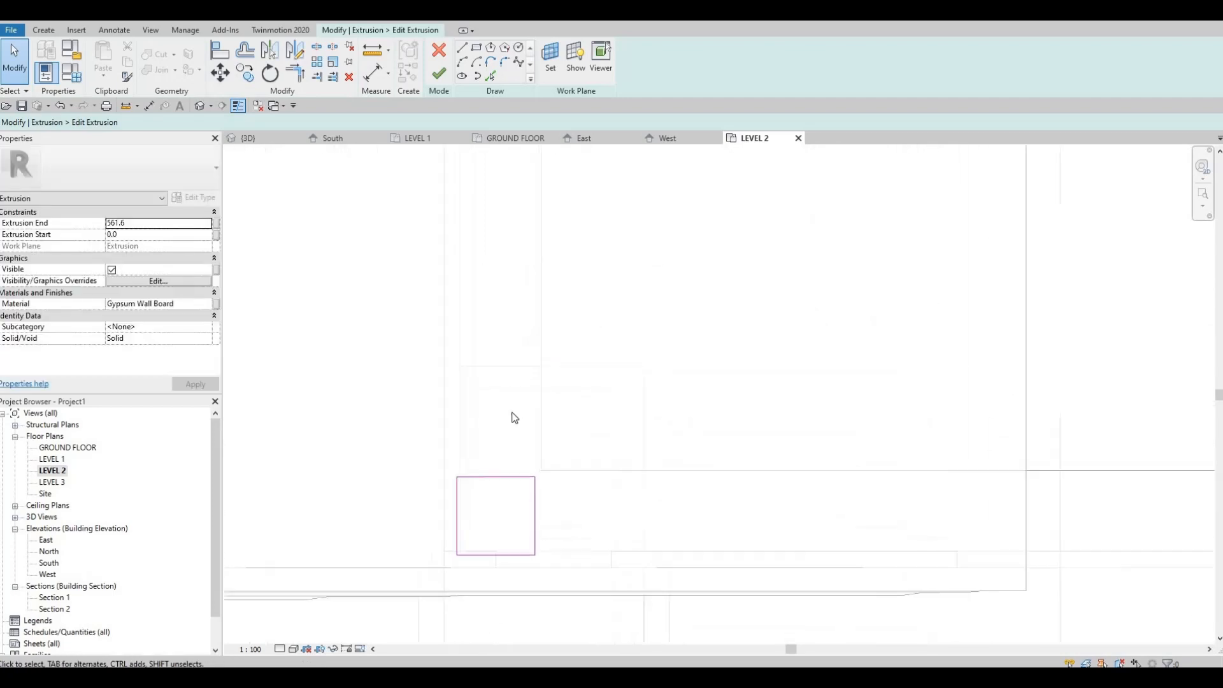
pyautogui.scroll(-1, 499, 418)
pyautogui.moveTo(499, 417); pyautogui.dragTo(498, 367, button='middle')
pyautogui.moveTo(428, 404)
pyautogui.mouseDown()
pyautogui.moveTo(547, 476)
pyautogui.moveTo(543, 504)
pyautogui.mouseUp()
pyautogui.press('Escape')
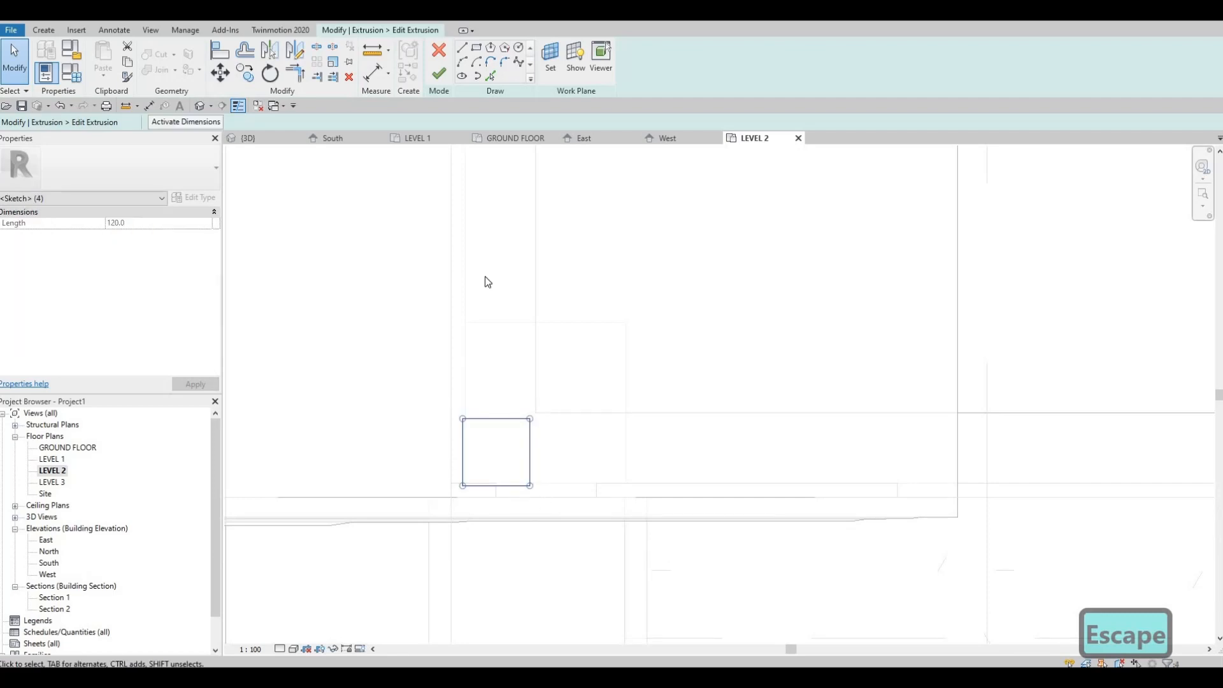
pyautogui.press('Delete')
# Sketch a rectangle between the column base's opposite corners with a 50 mm inward offset, finish the extrusion sketch, and show the 3D view.
pyautogui.click(477, 48)
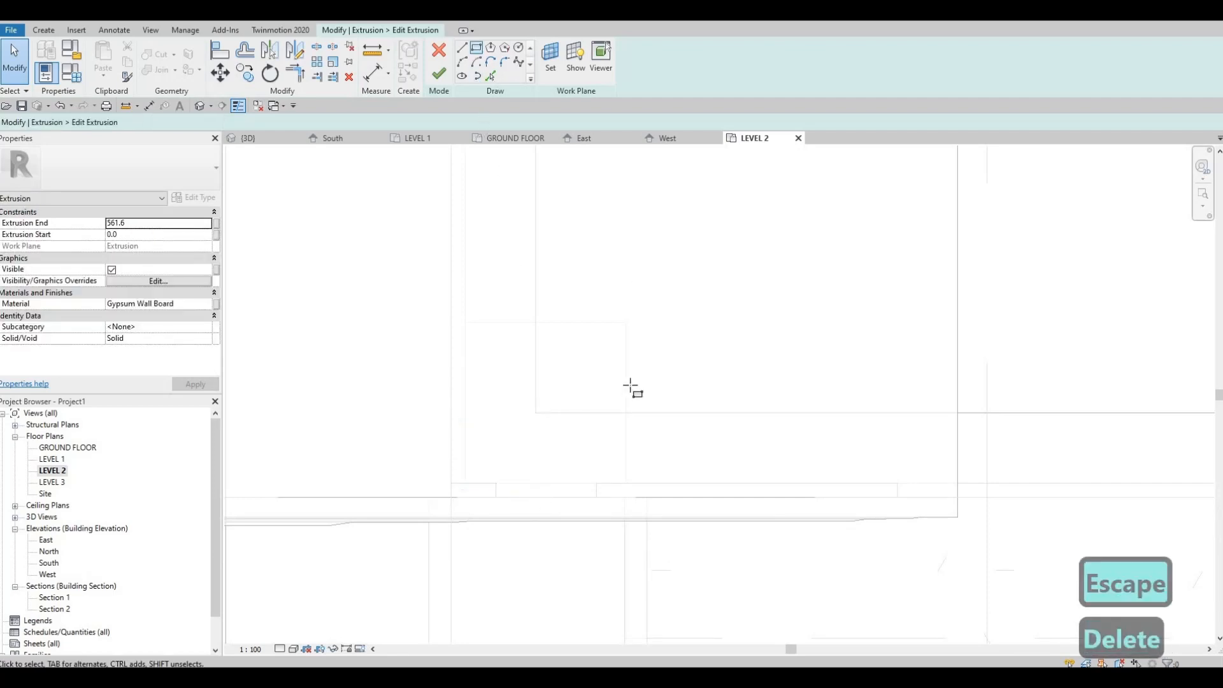
pyautogui.scroll(3, 471, 331)
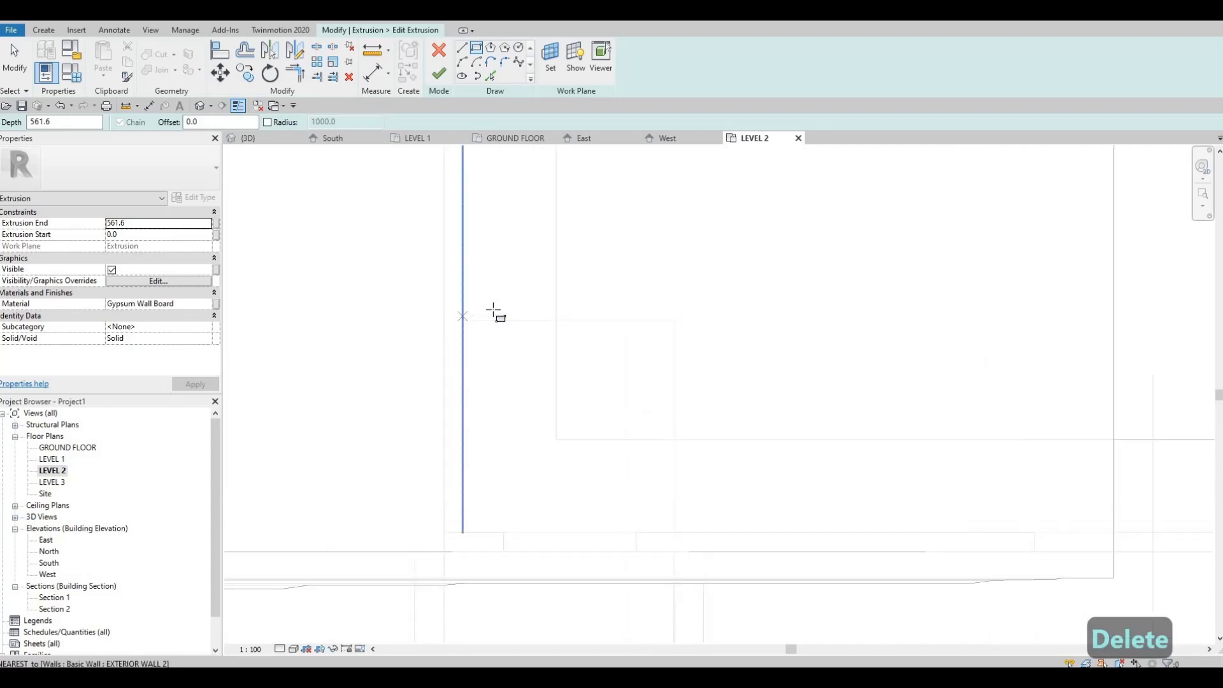
pyautogui.scroll(-2, 523, 223)
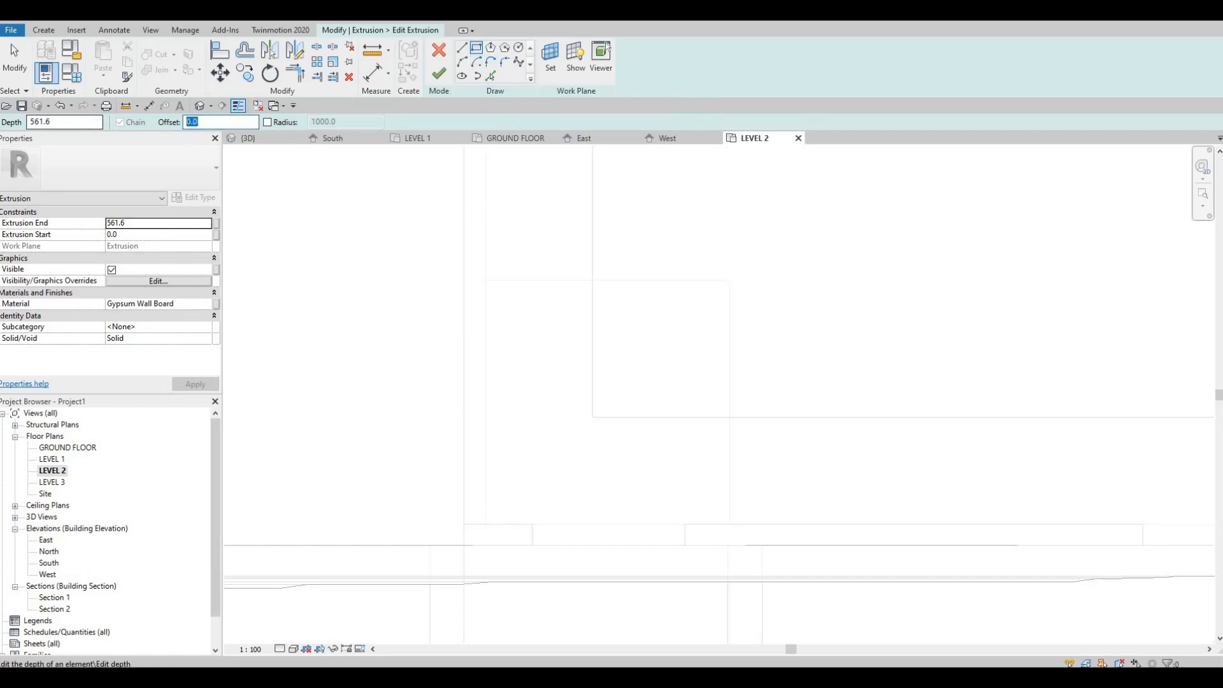
pyautogui.write('0')
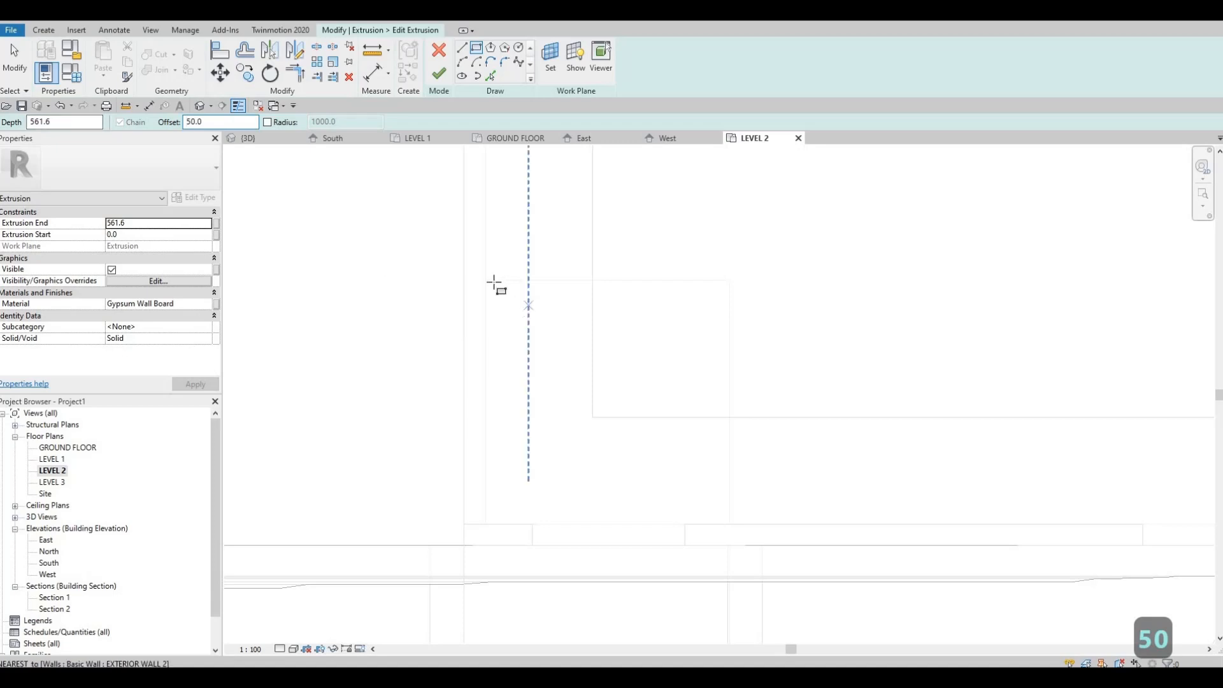
pyautogui.click(655, 492)
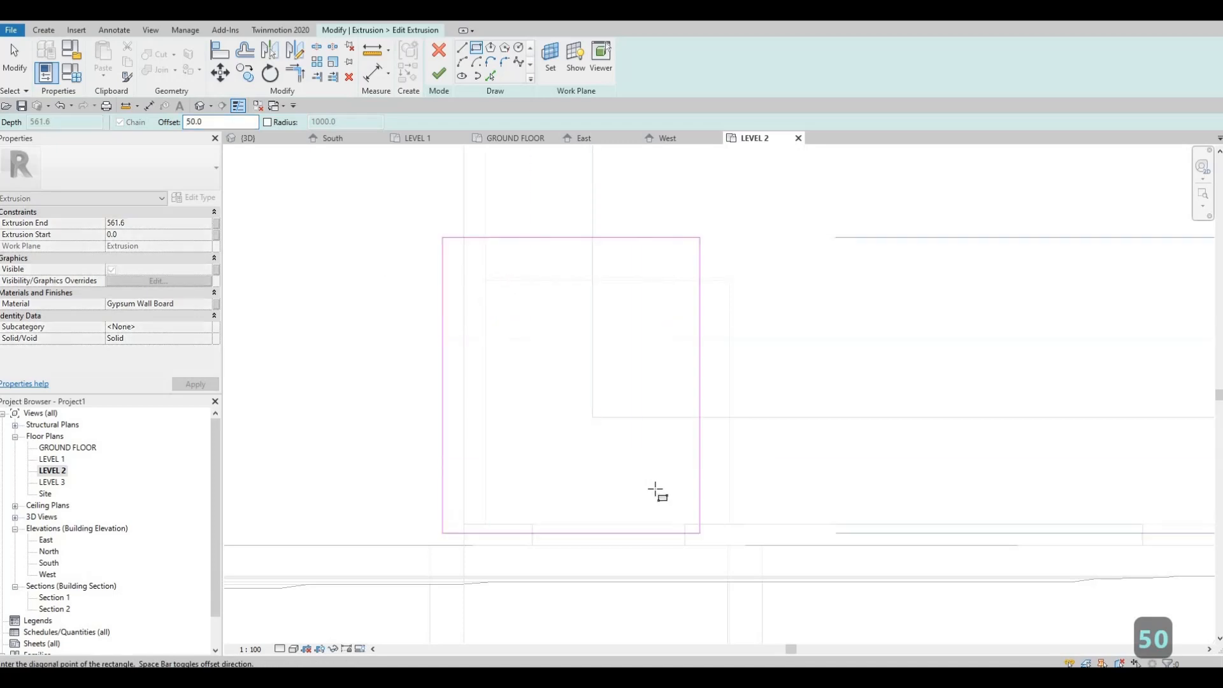
pyautogui.scroll(1, 660, 513)
pyautogui.moveTo(669, 469); pyautogui.dragTo(666, 419, button='middle')
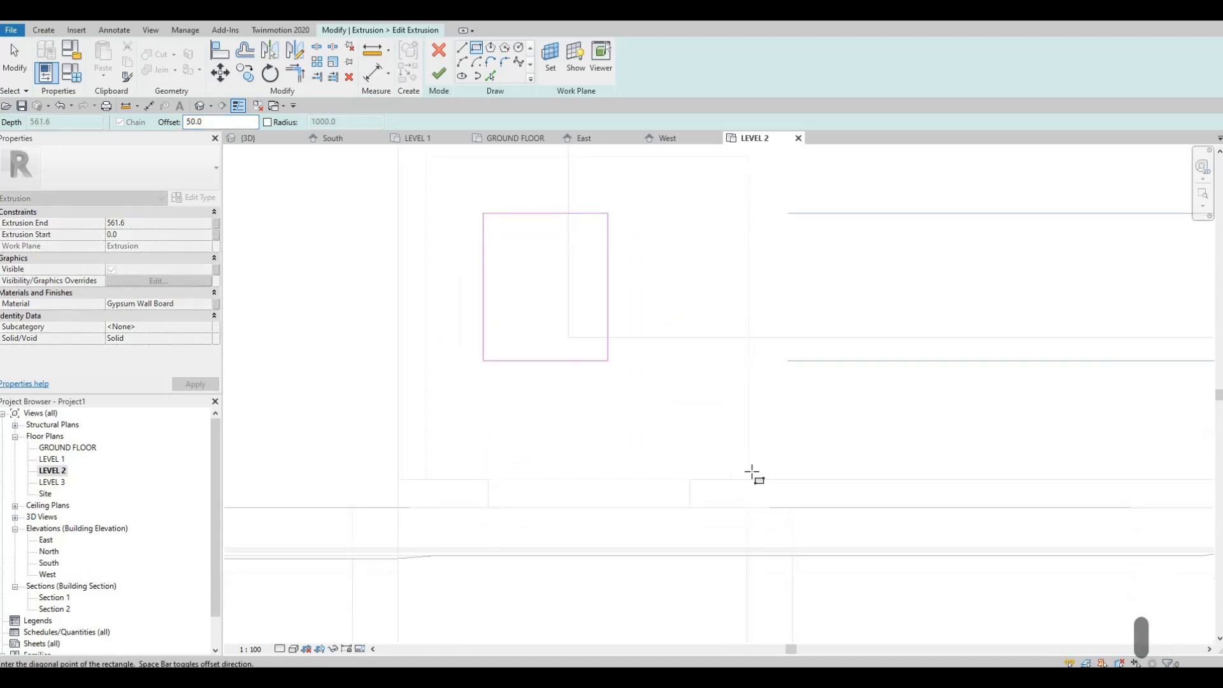
pyautogui.click(748, 481)
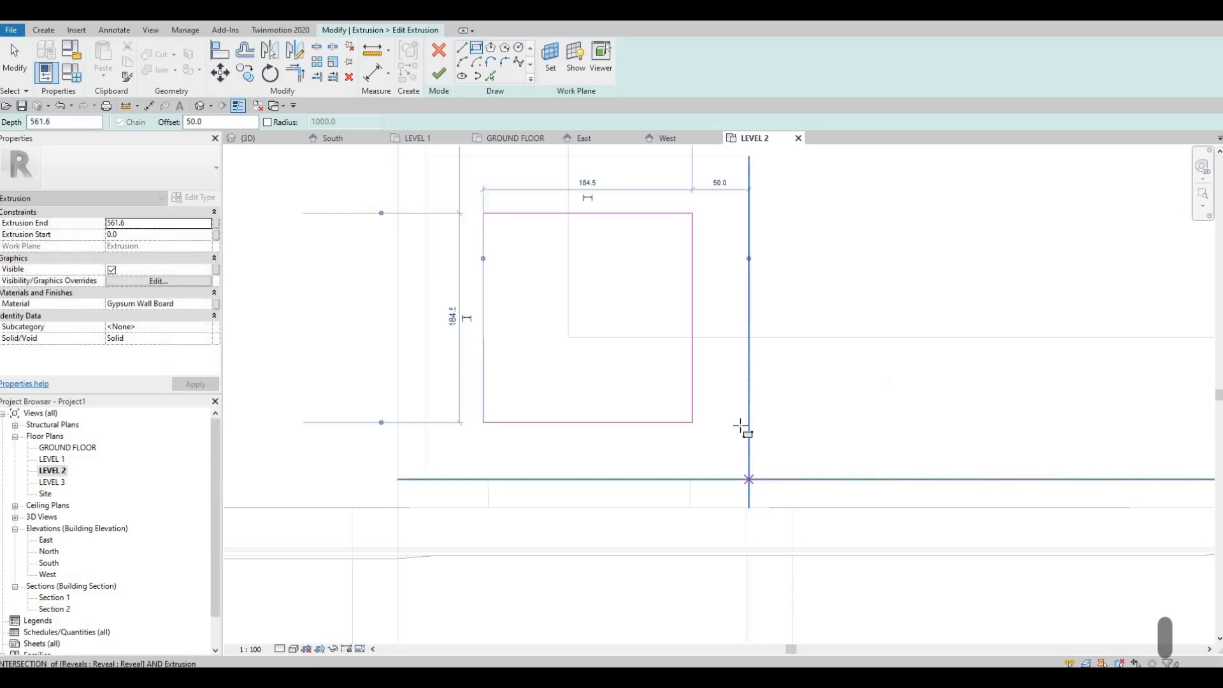
pyautogui.scroll(-2, 691, 414)
pyautogui.press('Escape')
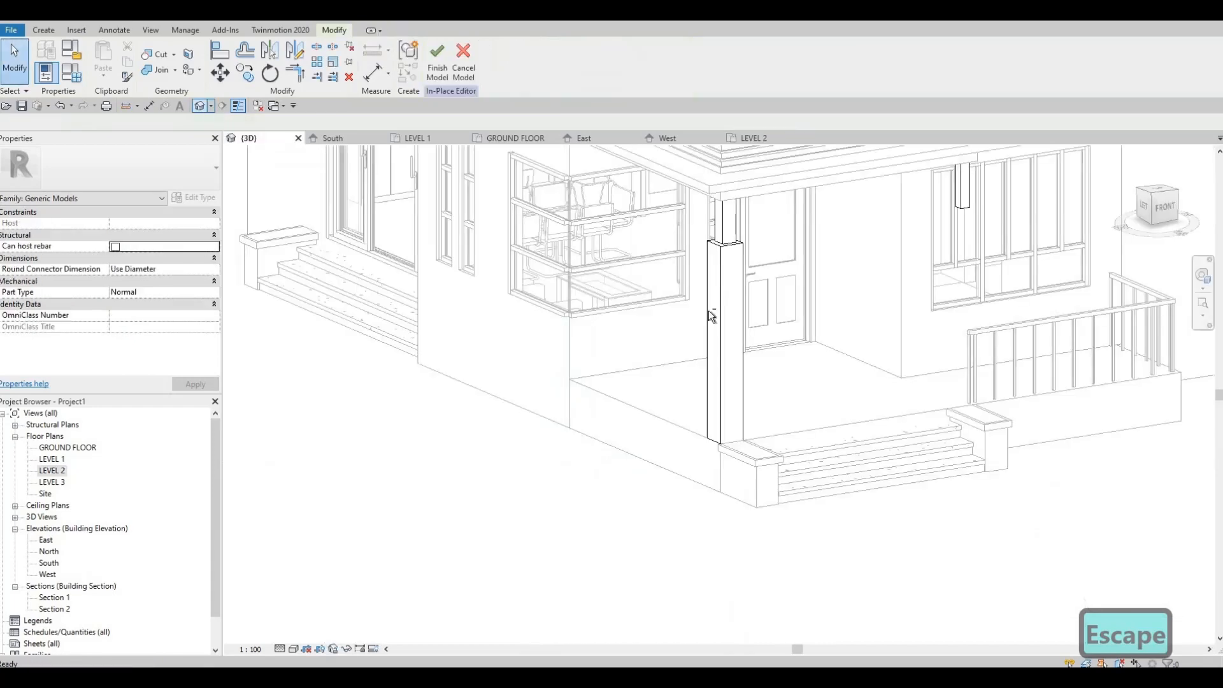
# Delete the remaining upper column extrusion at the railing end of the porch stairs.
pyautogui.keyDown('shift'); pyautogui.moveTo(783, 320); pyautogui.dragTo(951, 223, button='middle'); pyautogui.keyUp('shift')
pyautogui.press('Escape')
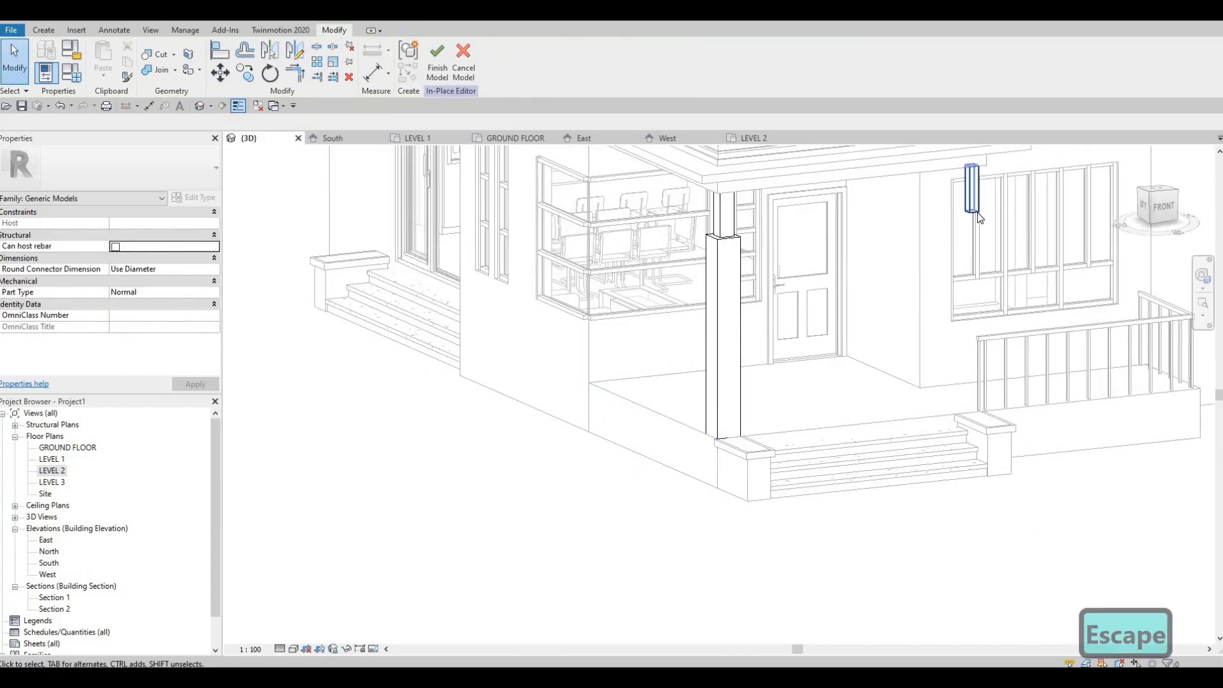
pyautogui.click(975, 210)
pyautogui.press('Delete')
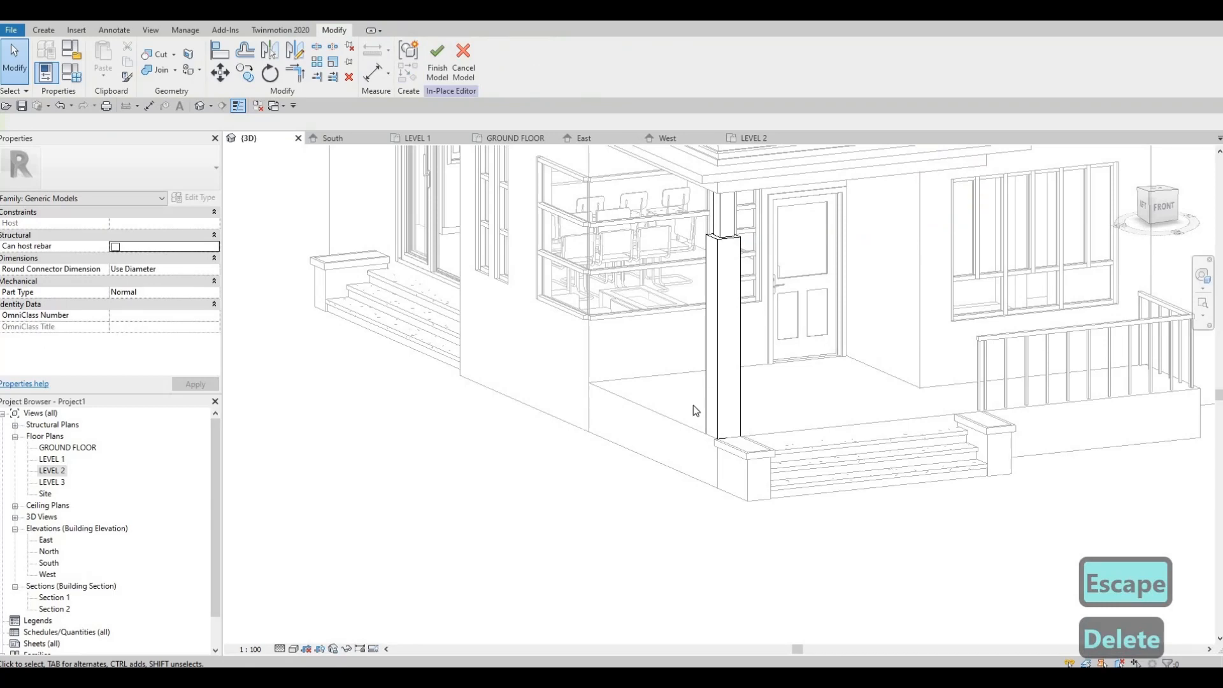
pyautogui.press('Escape')
pyautogui.keyDown('shift'); pyautogui.moveTo(636, 492); pyautogui.dragTo(719, 560, button='middle'); pyautogui.keyUp('shift')
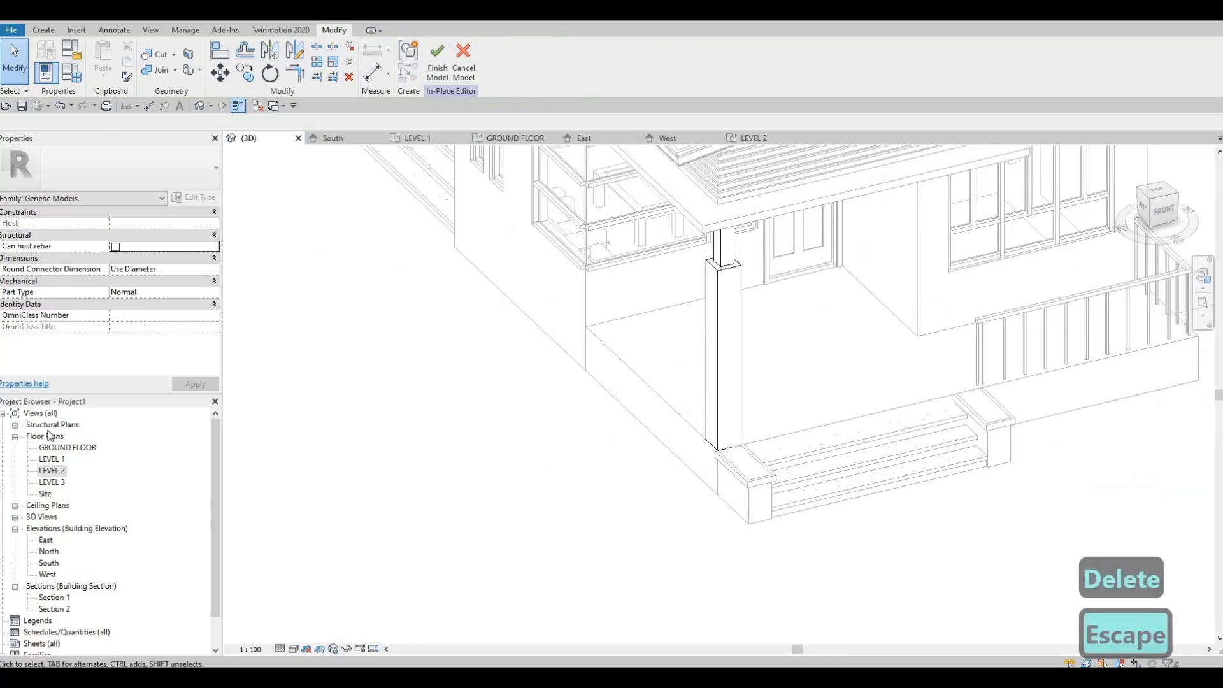
pyautogui.doubleClick(52, 459)
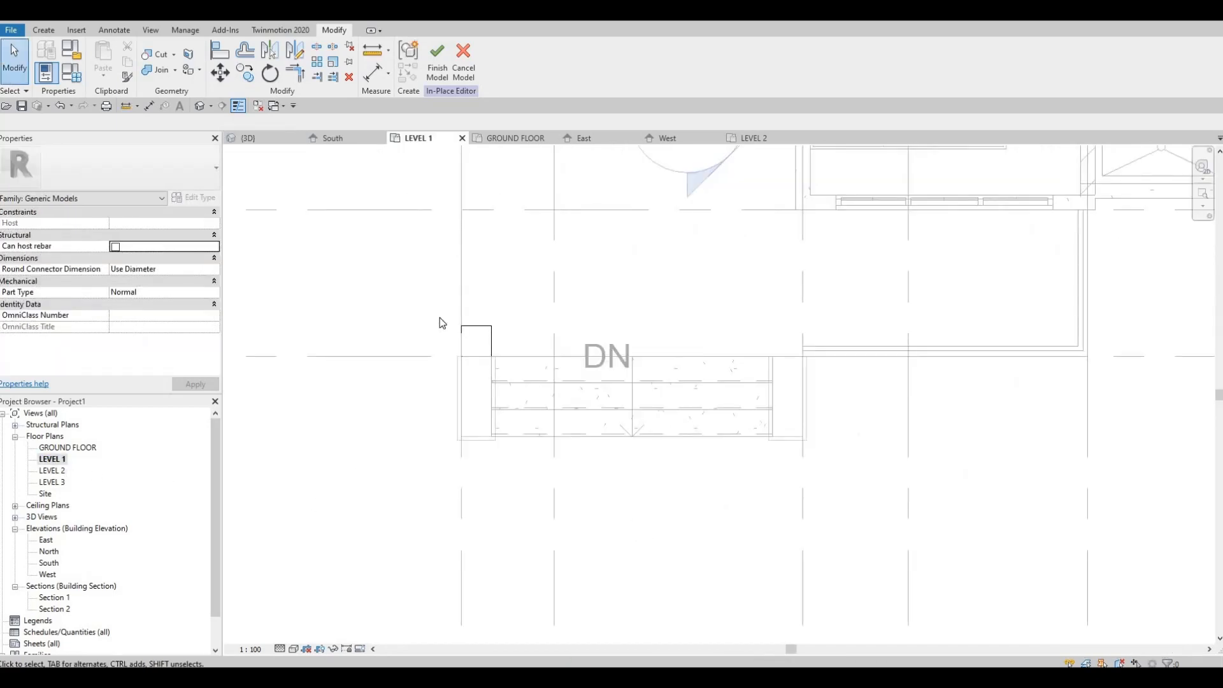
pyautogui.click(478, 331)
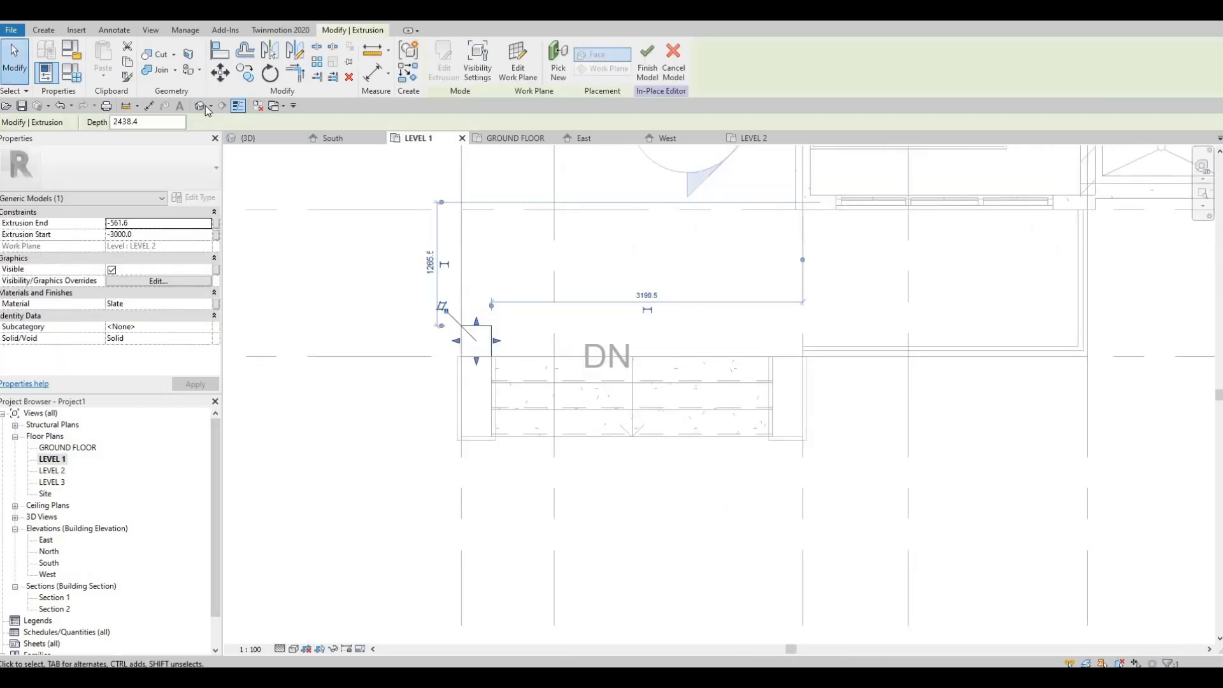
pyautogui.hotkey('ctrl', 'Tab')
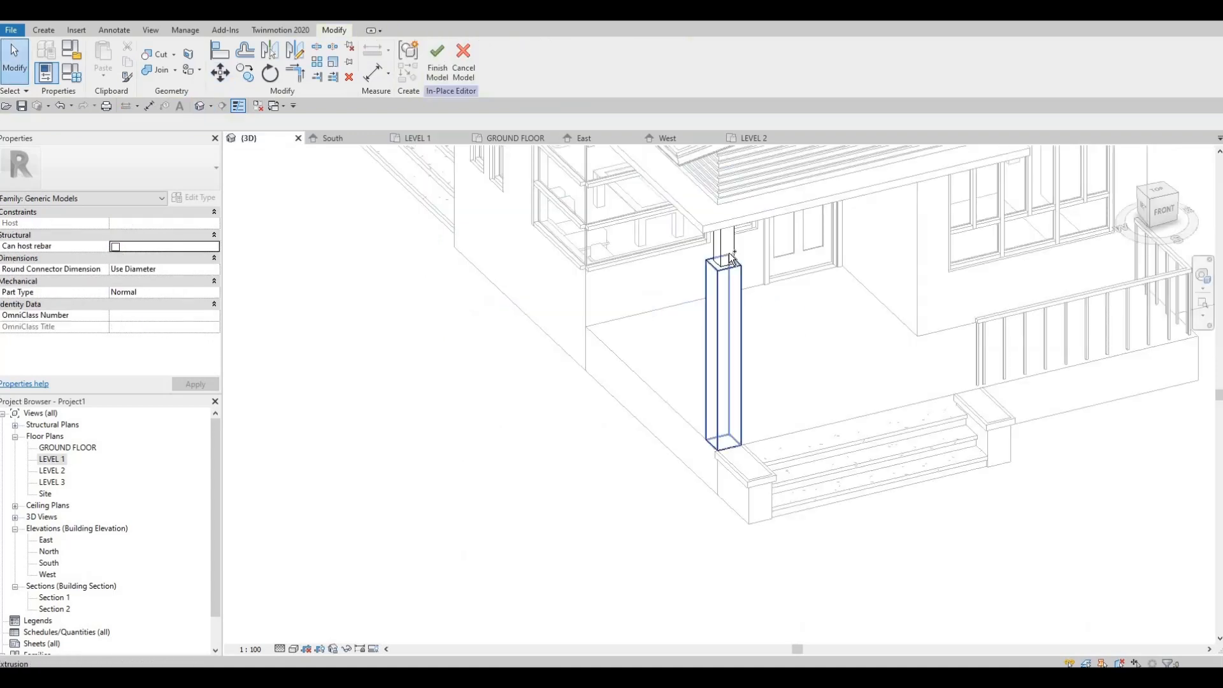
# Copy both the column base and its upper extrusion from the stair planter's corner to the matching planter corner at the railing end.
pyautogui.click(729, 252)
pyautogui.keyDown('ctrl'); pyautogui.click(735, 264); pyautogui.keyUp('ctrl')
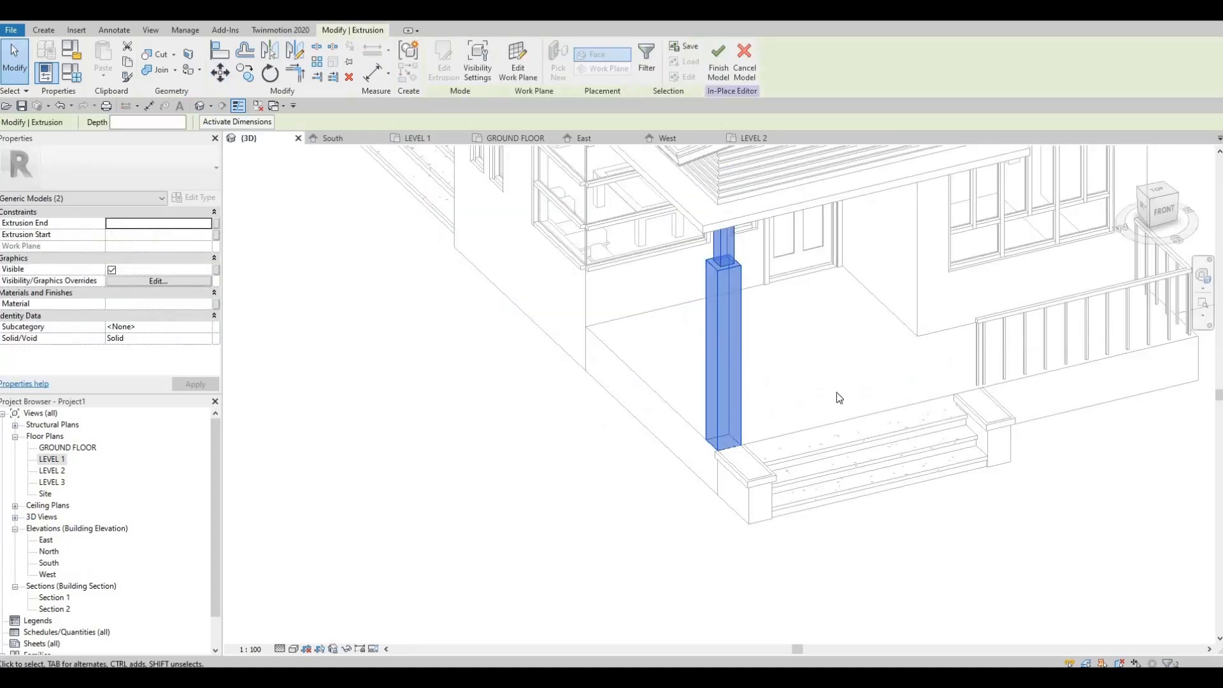
pyautogui.moveTo(661, 322); pyautogui.dragTo(655, 325, button='middle')
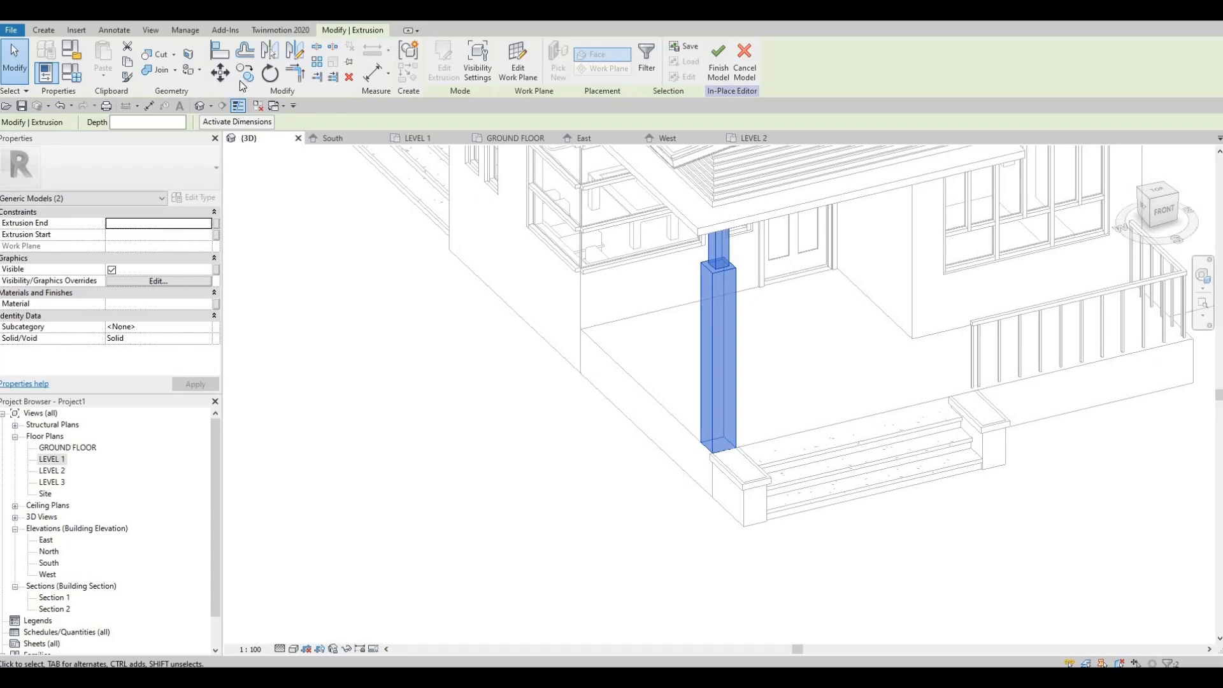
pyautogui.press('c')
pyautogui.press('o')
pyautogui.scroll(3, 734, 472)
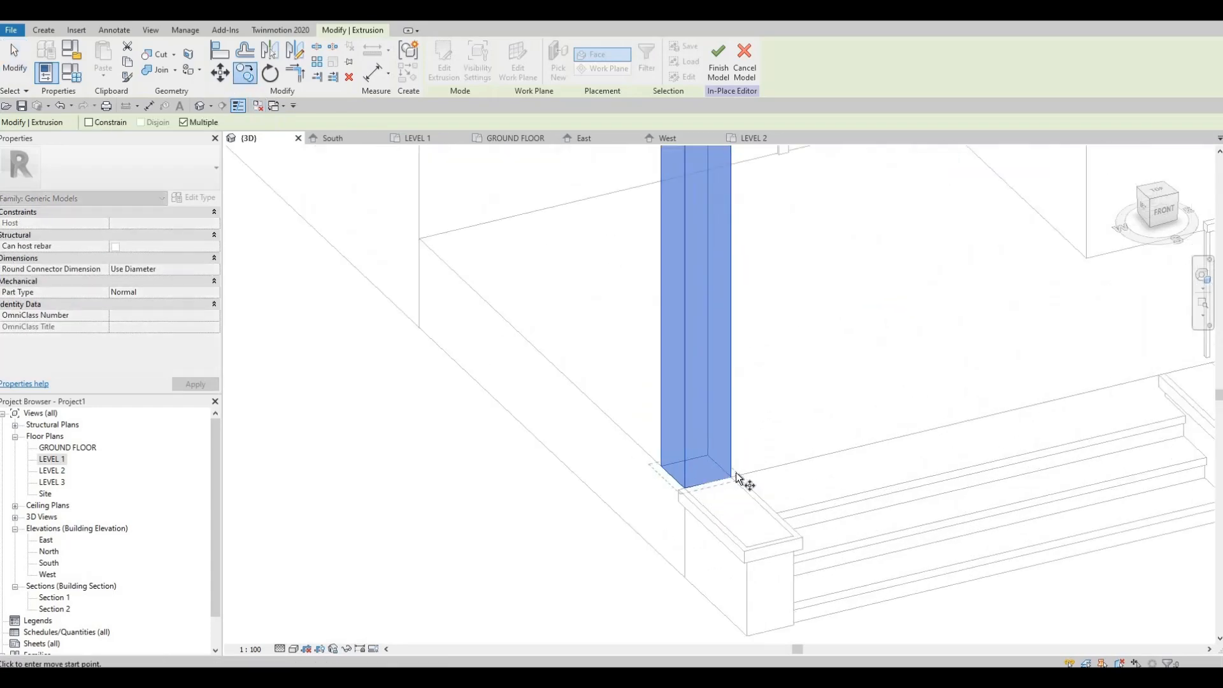
pyautogui.click(735, 474)
pyautogui.scroll(5, 863, 418)
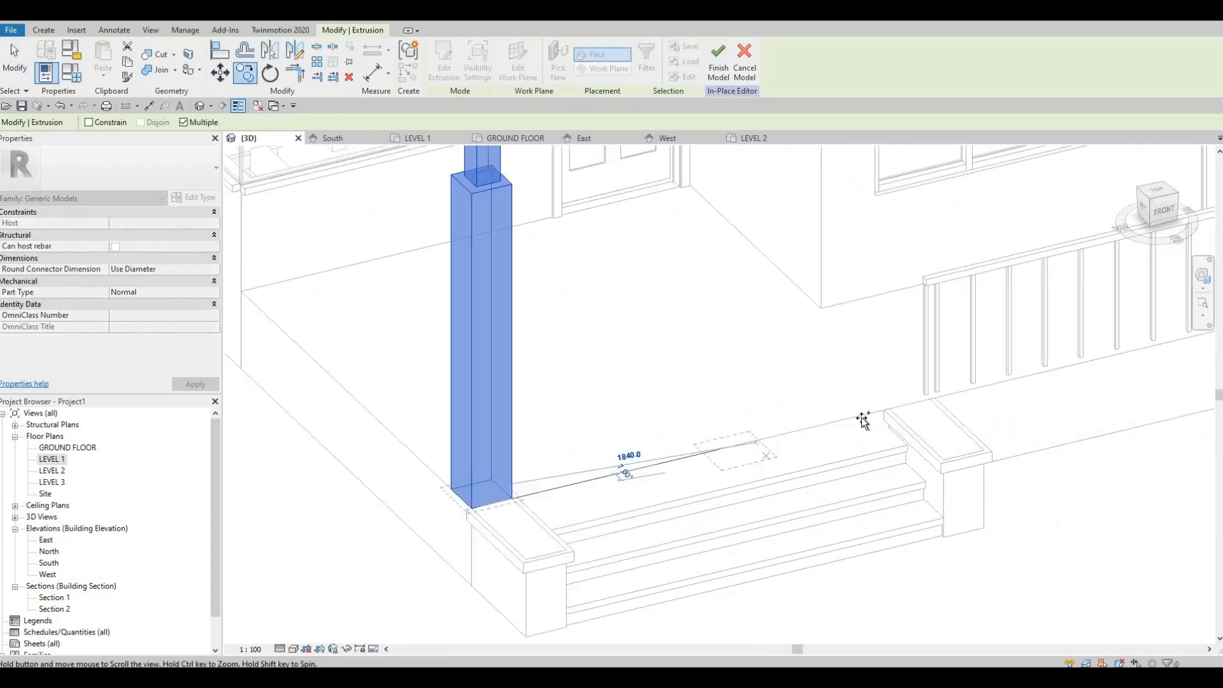
pyautogui.scroll(-4, 833, 404)
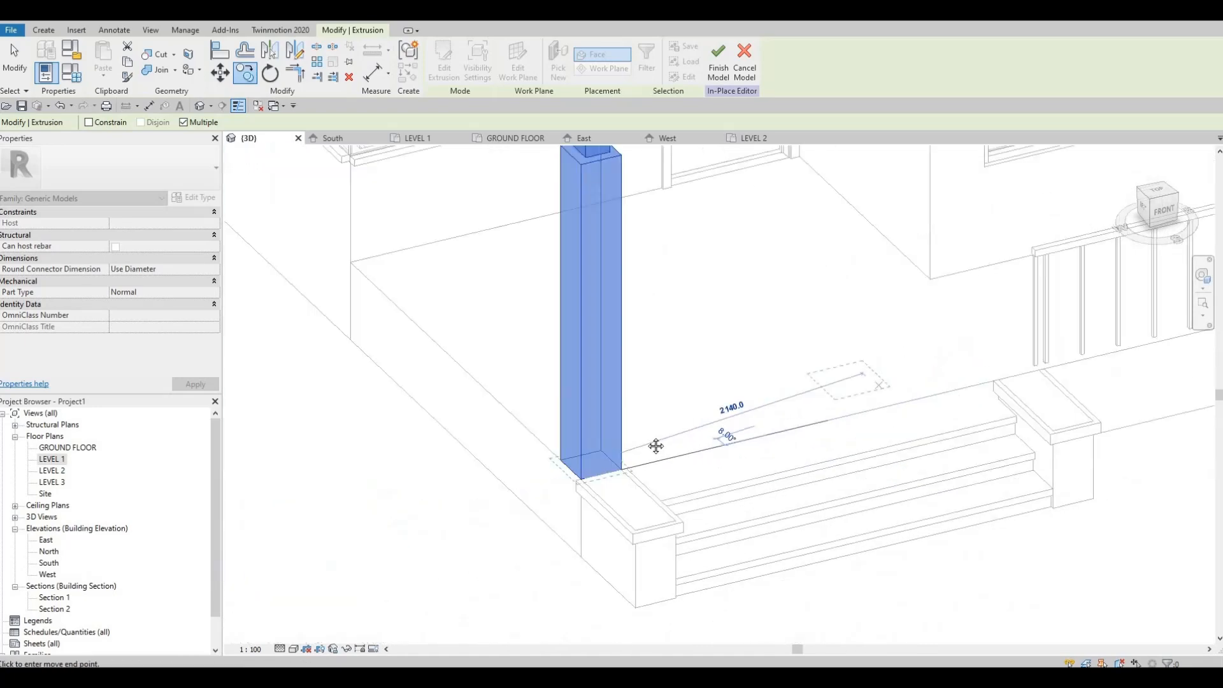
pyautogui.scroll(3, 776, 380)
pyautogui.scroll(4, 773, 439)
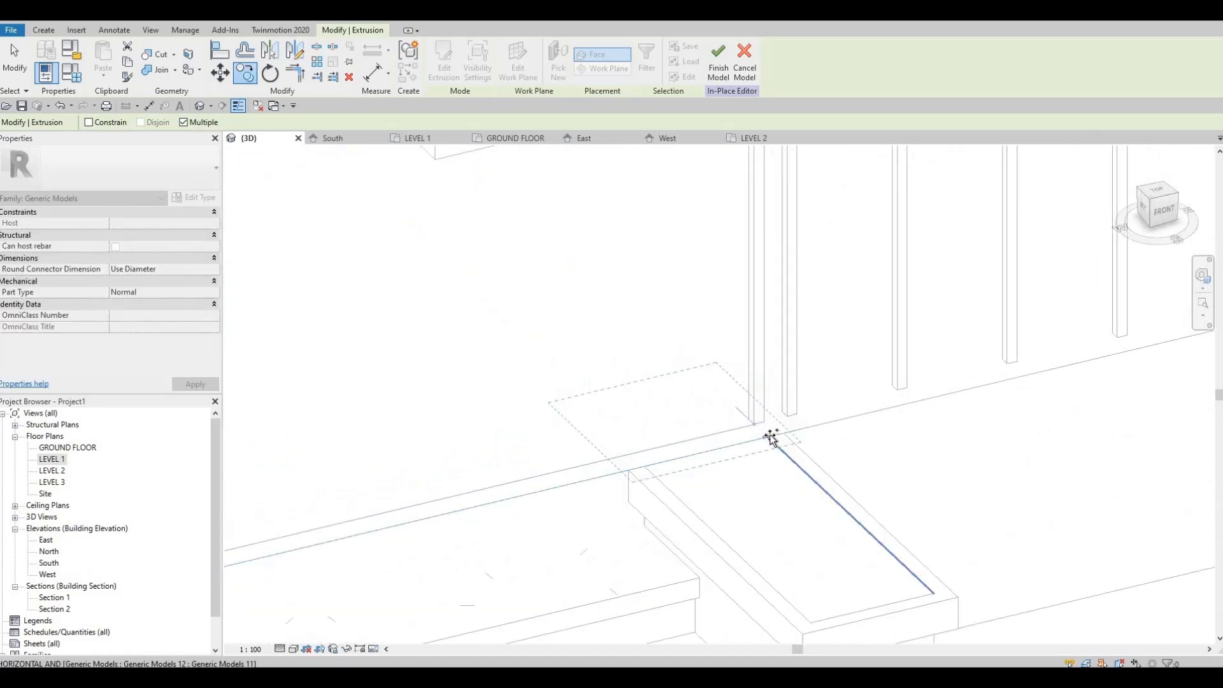
pyautogui.scroll(2, 768, 439)
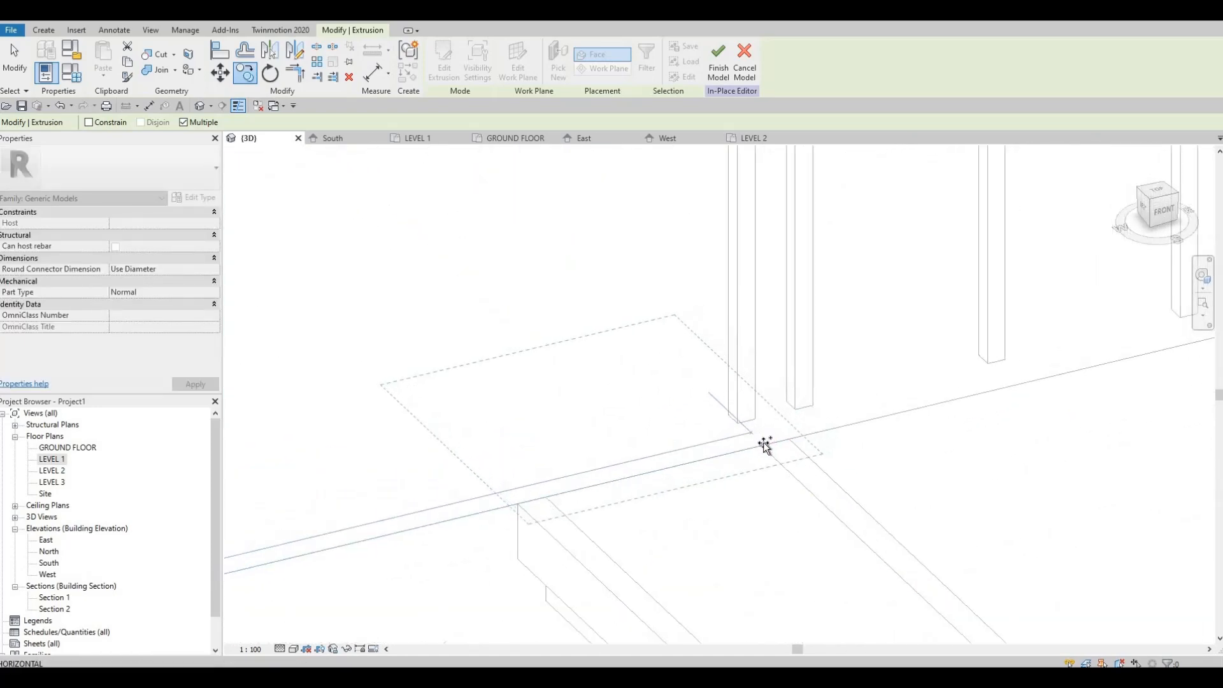
pyautogui.scroll(2, 764, 442)
pyautogui.scroll(2, 763, 445)
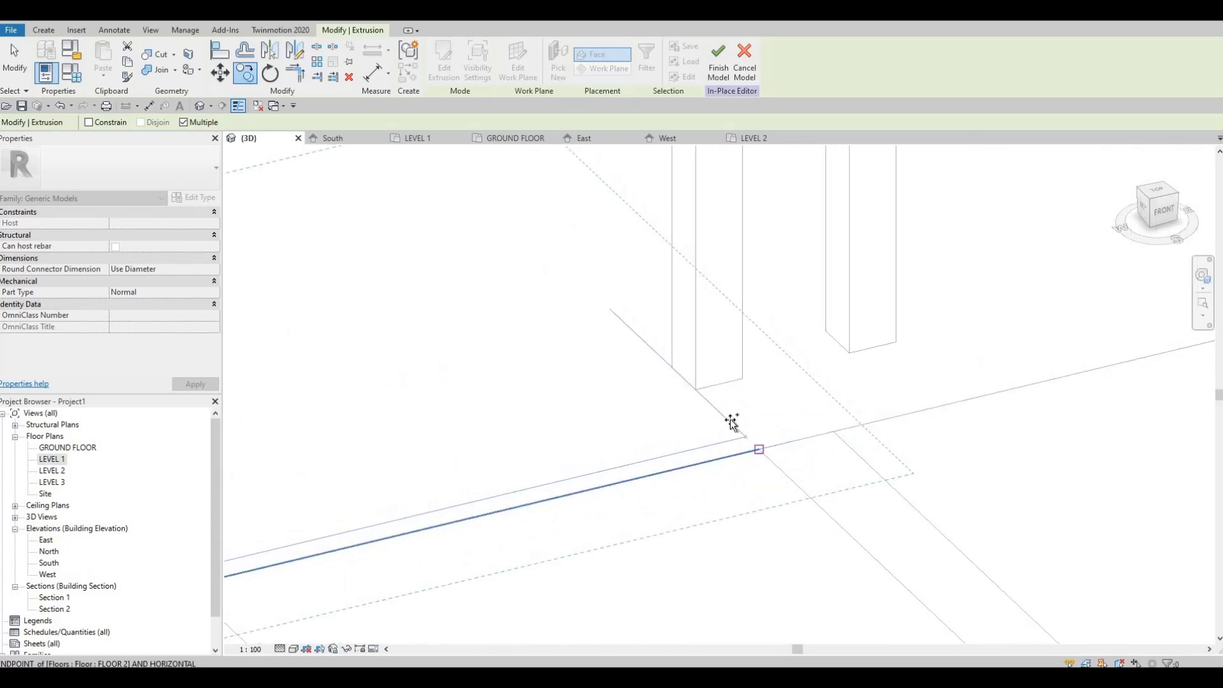
pyautogui.press('Escape')
pyautogui.press('Escape')
# Finish the in-place column model and deselect it.
pyautogui.scroll(-3, 714, 392)
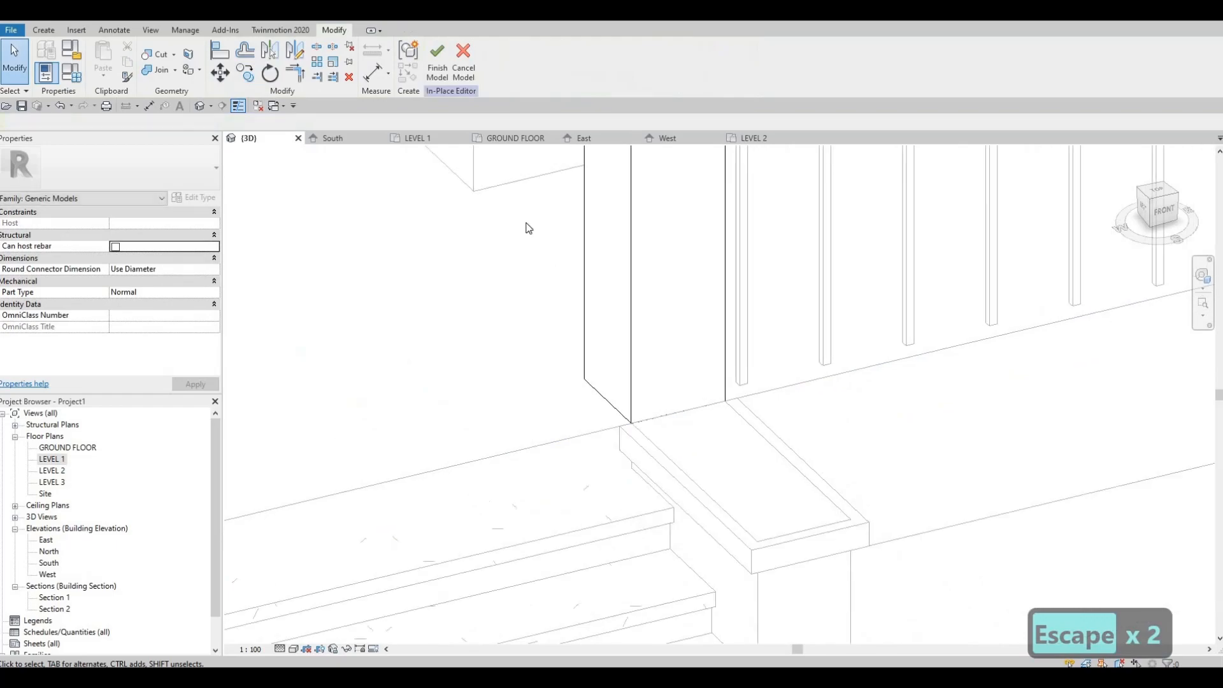
pyautogui.click(438, 69)
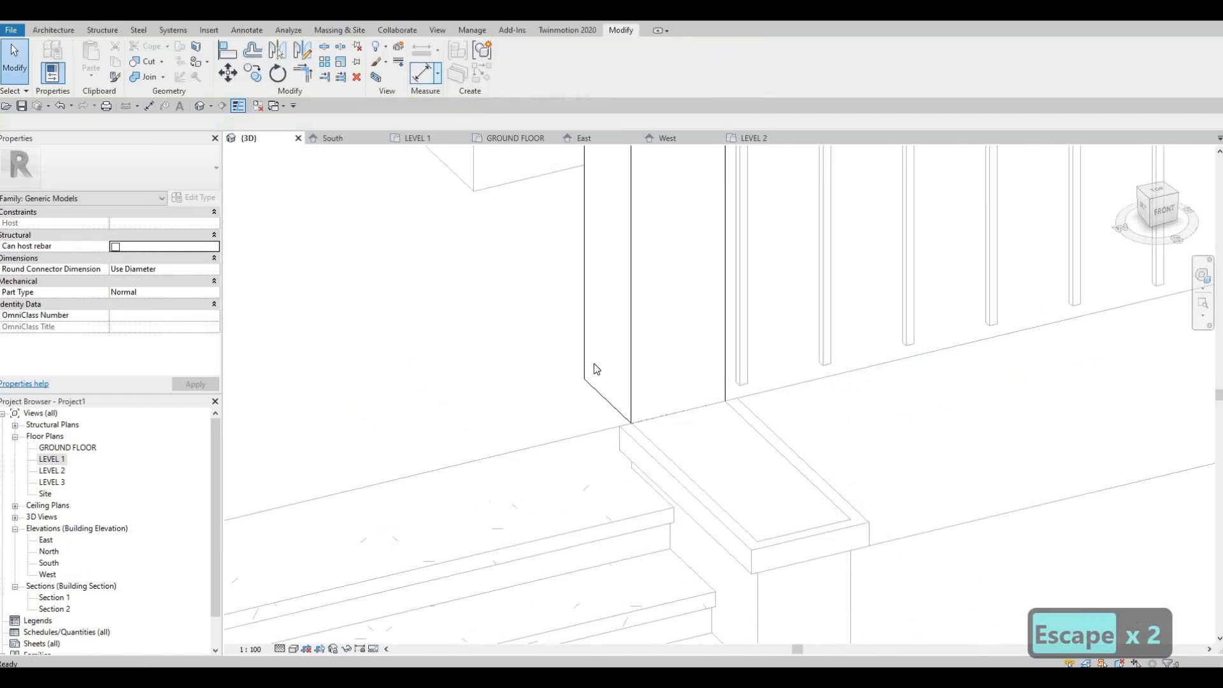
pyautogui.scroll(-4, 596, 387)
pyautogui.scroll(-3, 578, 417)
pyautogui.press('Escape')
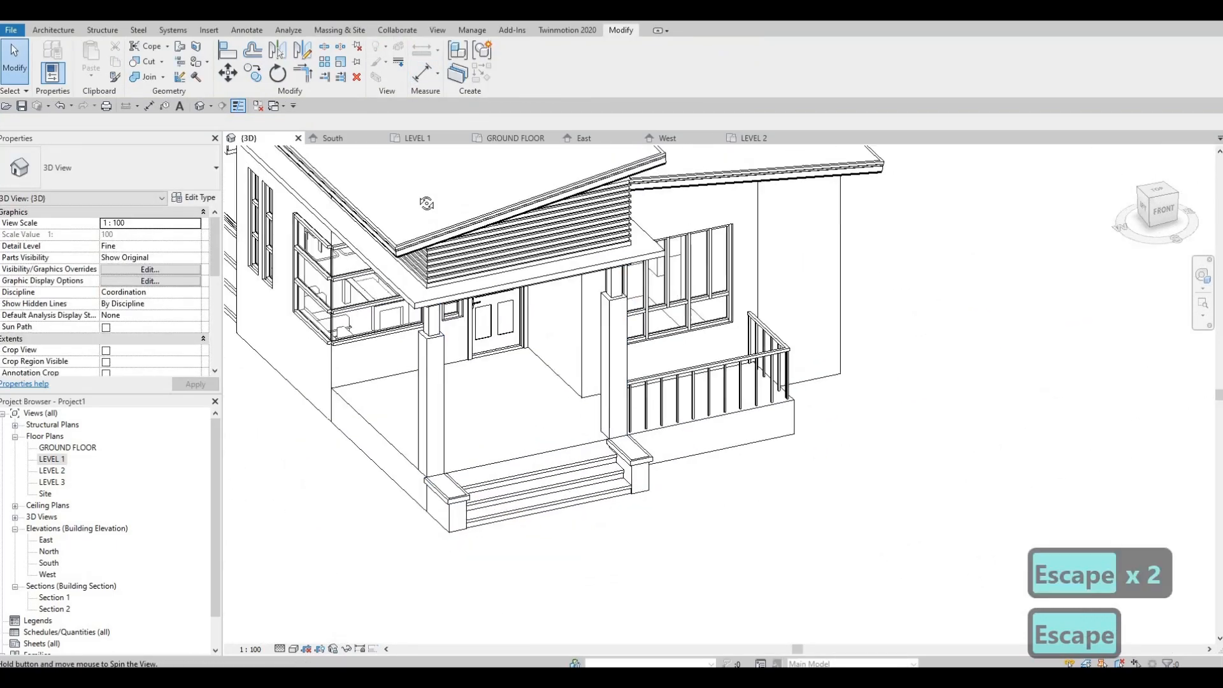
# Raise the base top of the outer-corner porch column and snap its upper part's top to the exterior wall's lower endpoint.
pyautogui.keyDown('shift'); pyautogui.moveTo(578, 416); pyautogui.dragTo(601, 292, button='middle'); pyautogui.keyUp('shift')
pyautogui.scroll(2, 601, 288)
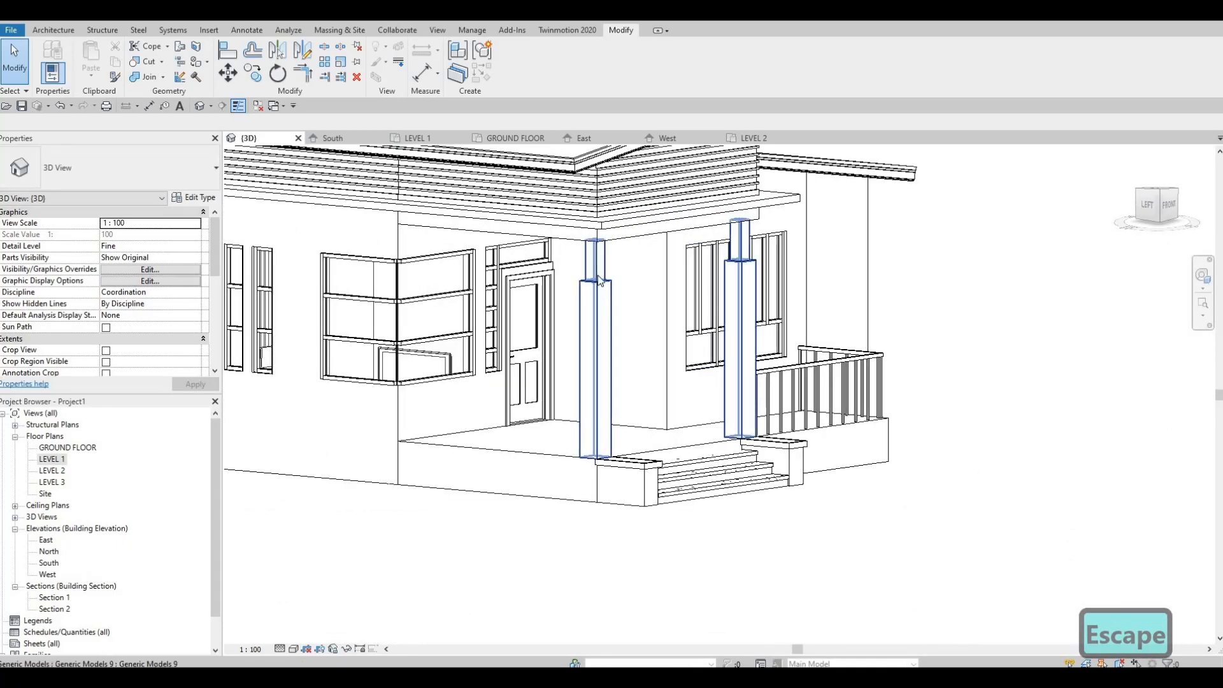
pyautogui.click(599, 288)
pyautogui.scroll(2, 599, 288)
pyautogui.scroll(1, 599, 287)
pyautogui.moveTo(594, 287); pyautogui.dragTo(594, 267)
pyautogui.moveTo(634, 303); pyautogui.dragTo(627, 233, button='middle')
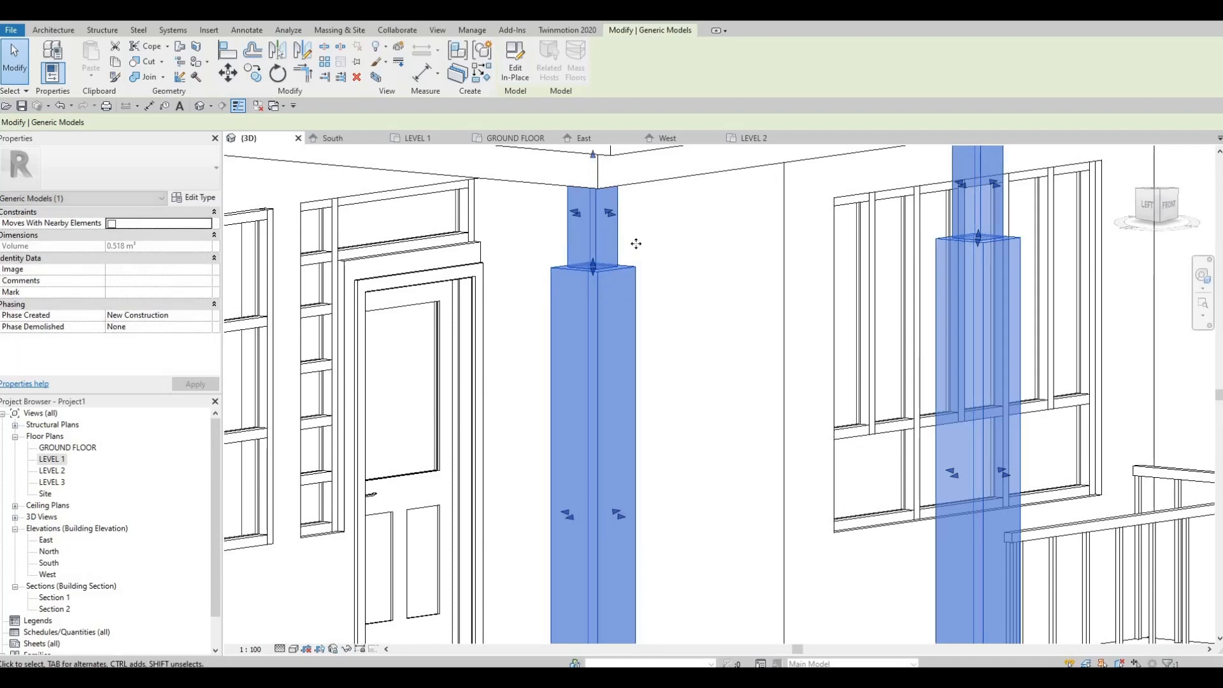
pyautogui.scroll(-2, 642, 256)
pyautogui.moveTo(750, 295); pyautogui.dragTo(731, 372, button='middle')
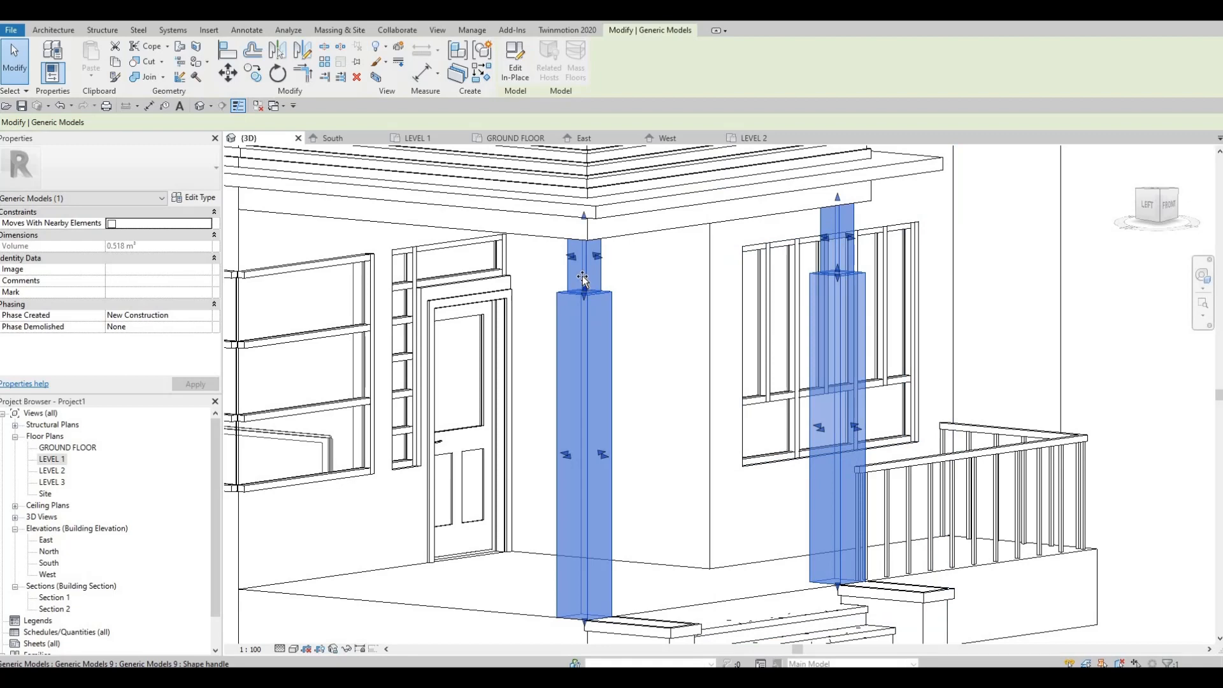
pyautogui.moveTo(583, 278); pyautogui.dragTo(586, 241)
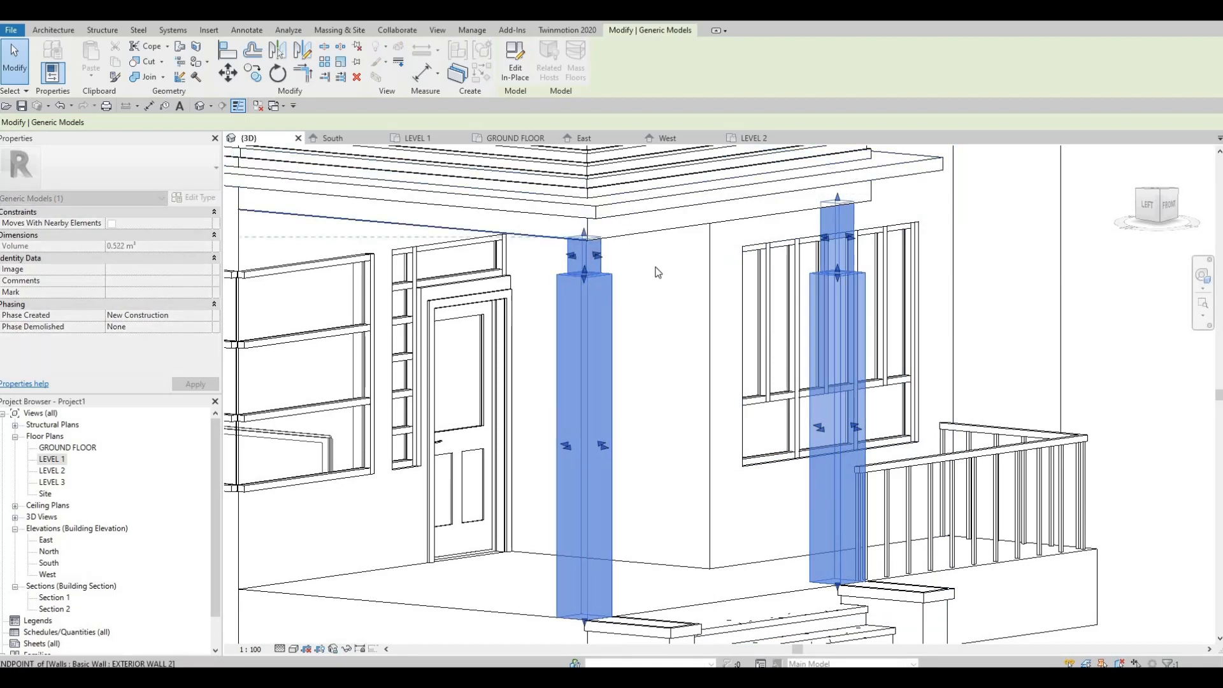
pyautogui.press('Escape')
pyautogui.press('Escape')
# Align the base top of the railing-end column with the base top of the outer-corner column.
pyautogui.press('a')
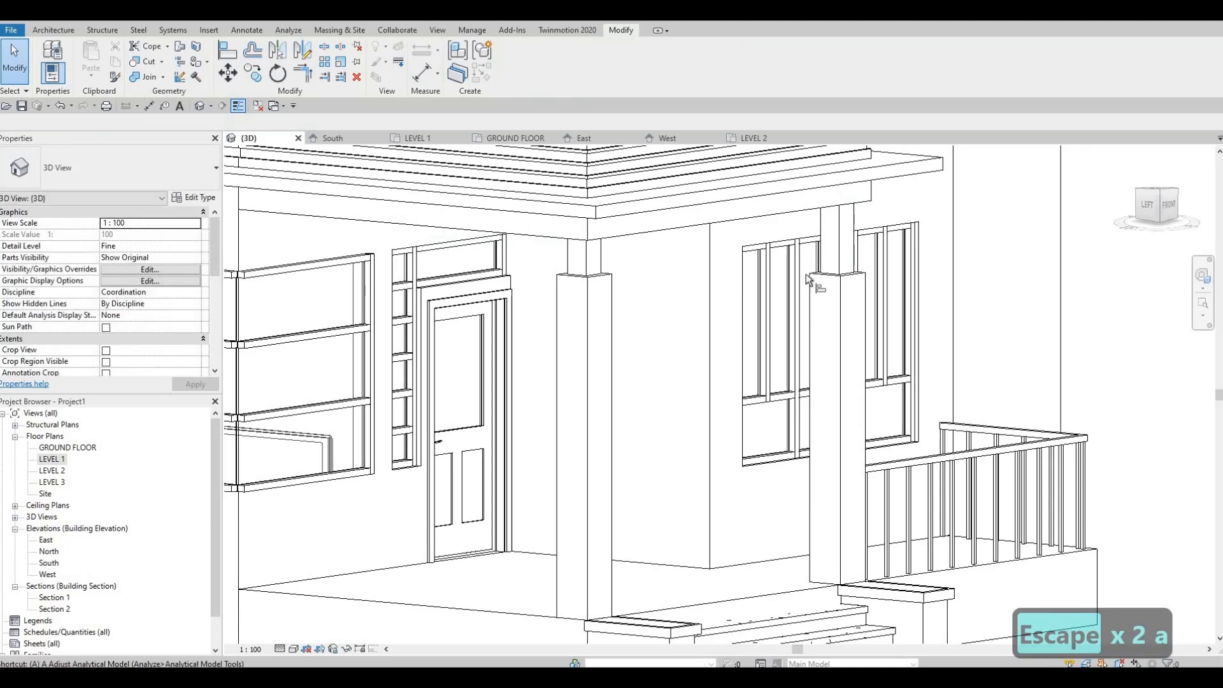
pyautogui.press('l')
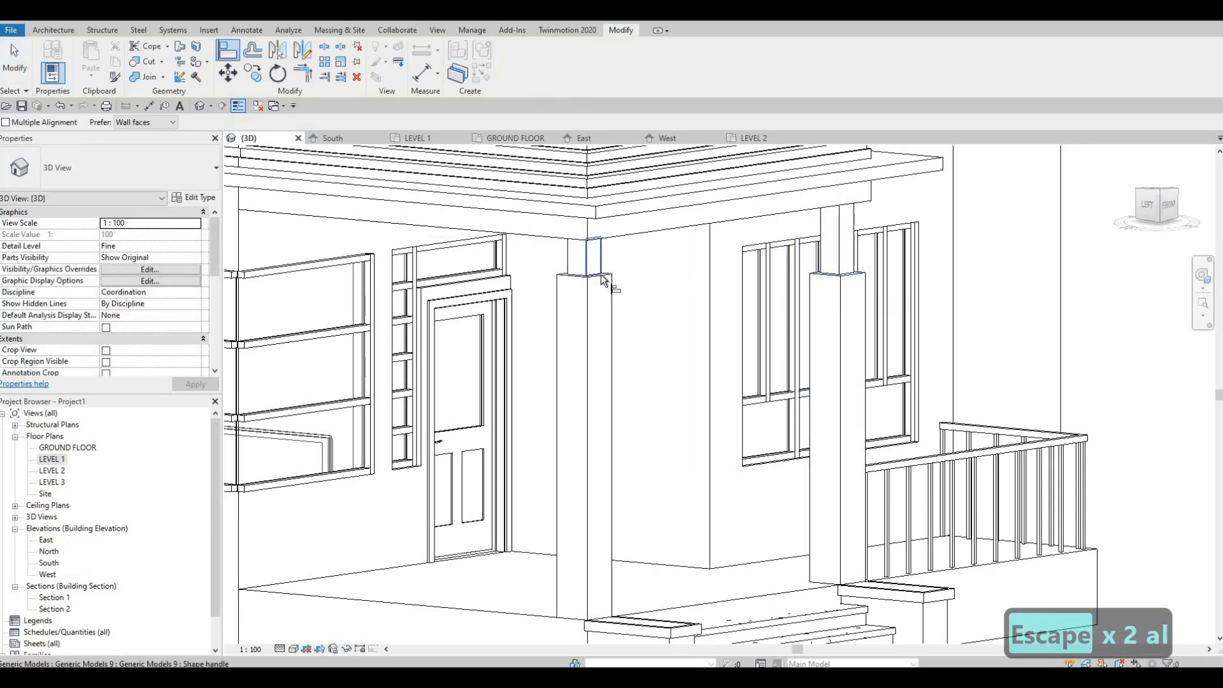
pyautogui.click(855, 278)
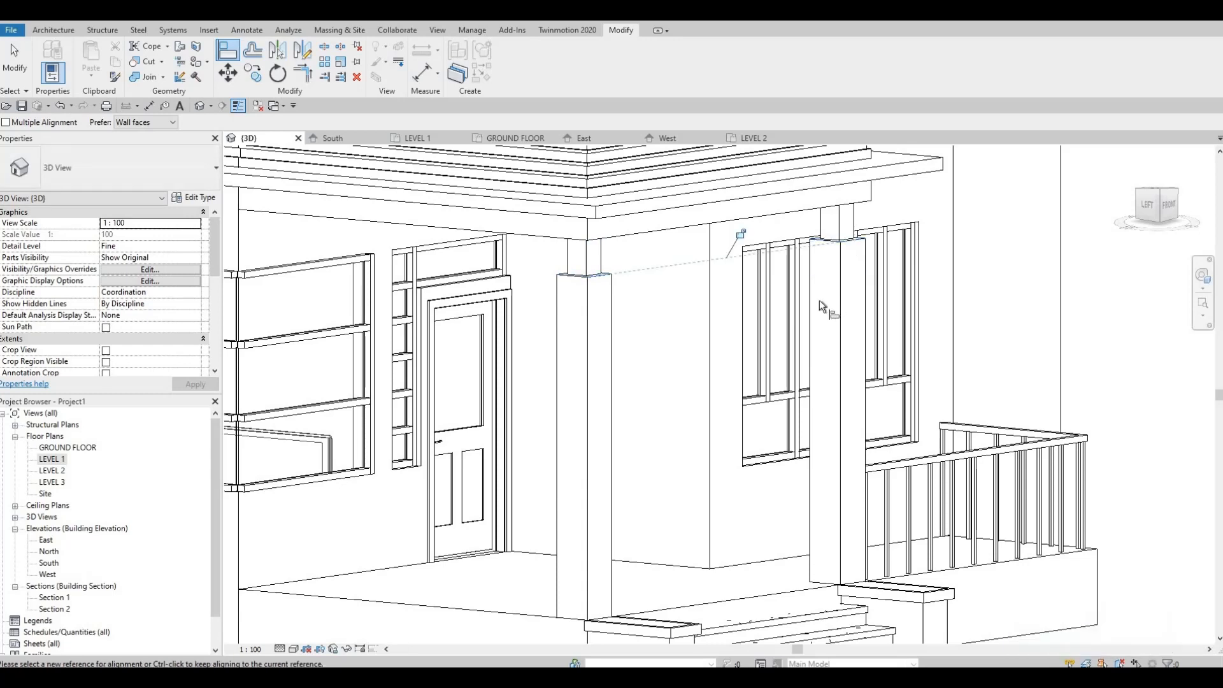
pyautogui.press('Escape')
pyautogui.keyDown('shift'); pyautogui.moveTo(950, 258); pyautogui.dragTo(772, 222, button='middle'); pyautogui.keyUp('shift')
pyautogui.press('Escape')
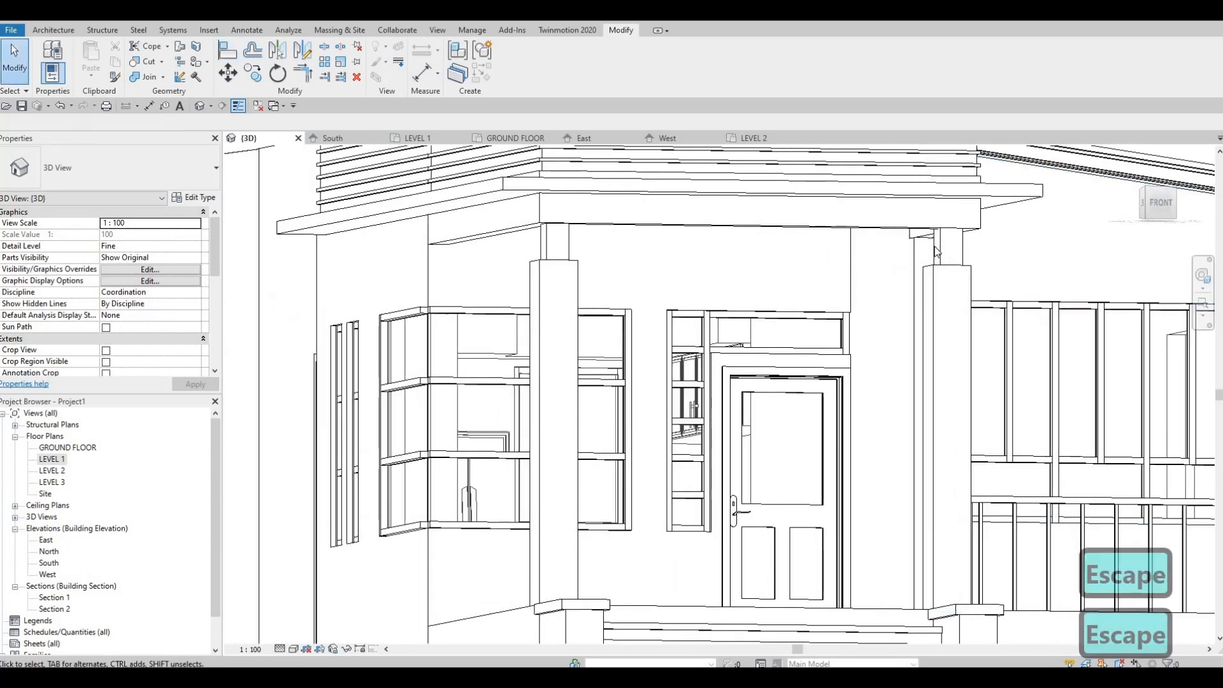
# Adjust the upper parts of both porch columns so their tops meet the underside of the wall above the porch.
pyautogui.click(938, 220)
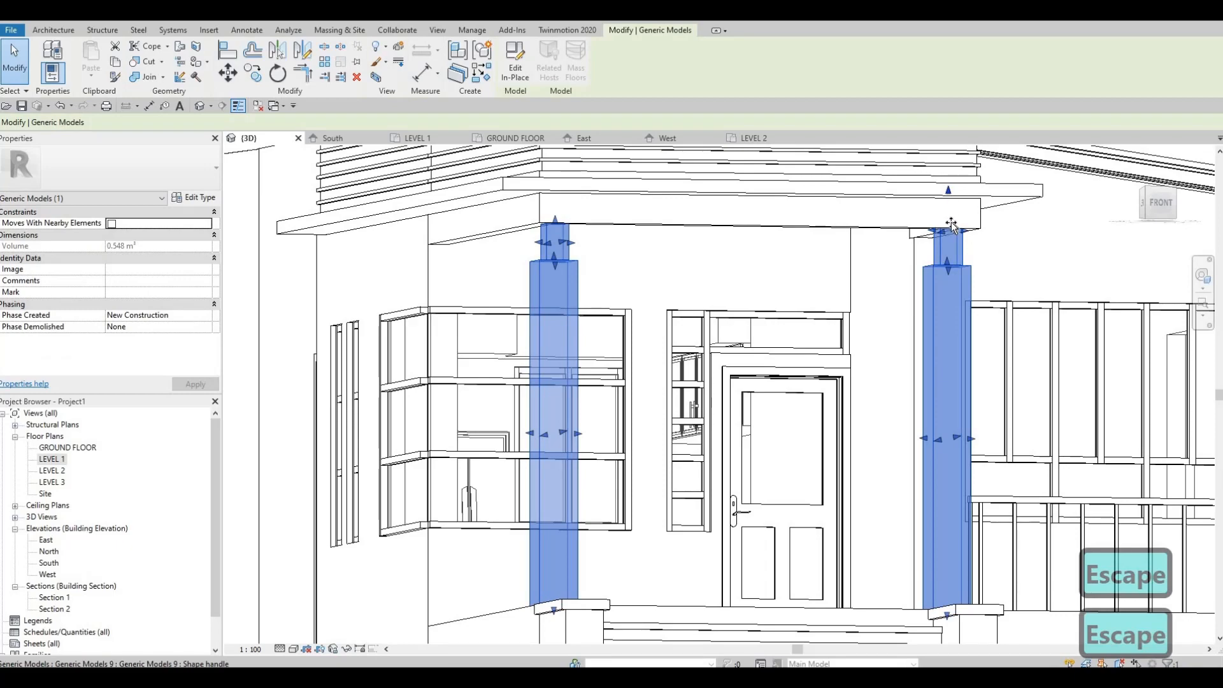
pyautogui.moveTo(951, 230); pyautogui.dragTo(950, 228)
pyautogui.keyDown('shift'); pyautogui.moveTo(957, 242); pyautogui.dragTo(941, 195, button='middle'); pyautogui.keyUp('shift')
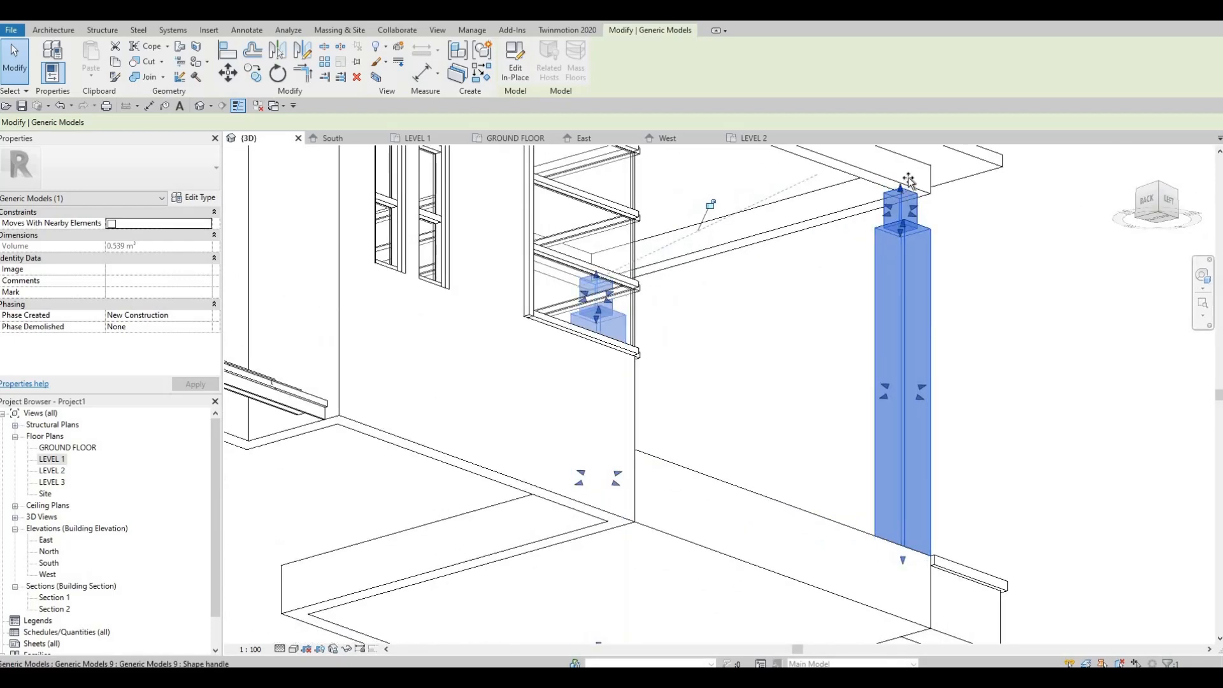
pyautogui.moveTo(908, 181); pyautogui.dragTo(921, 161)
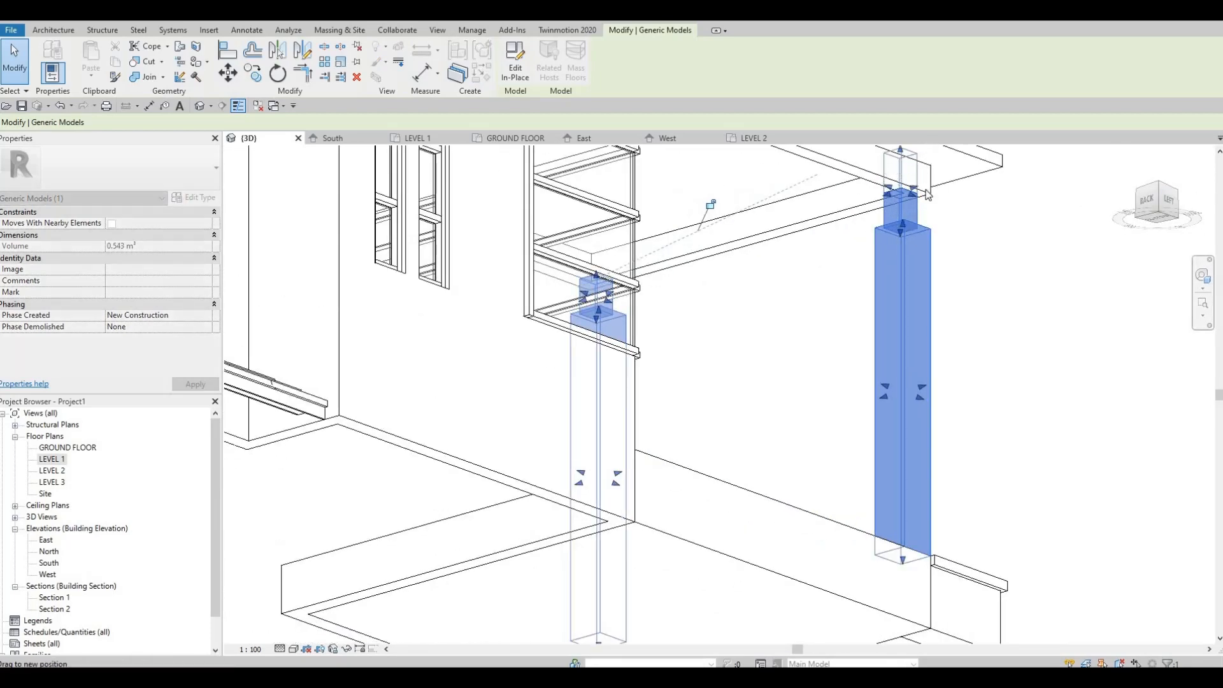
pyautogui.moveTo(887, 209); pyautogui.dragTo(844, 329, button='middle')
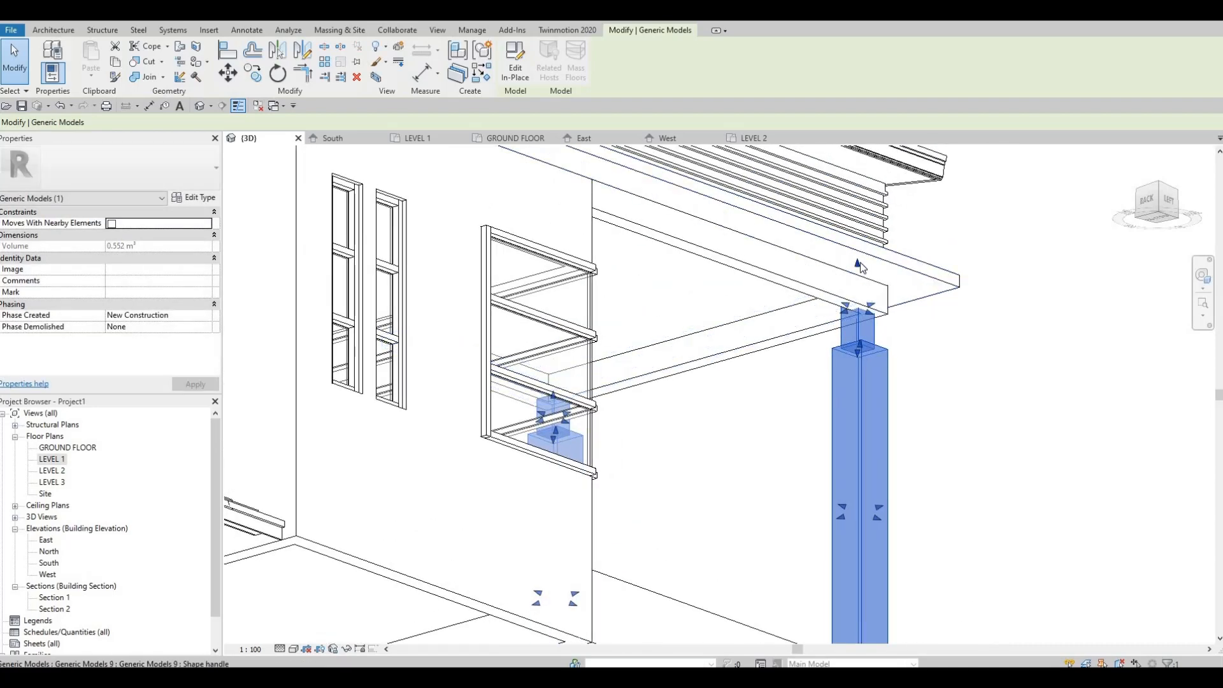
pyautogui.moveTo(862, 291); pyautogui.dragTo(866, 313)
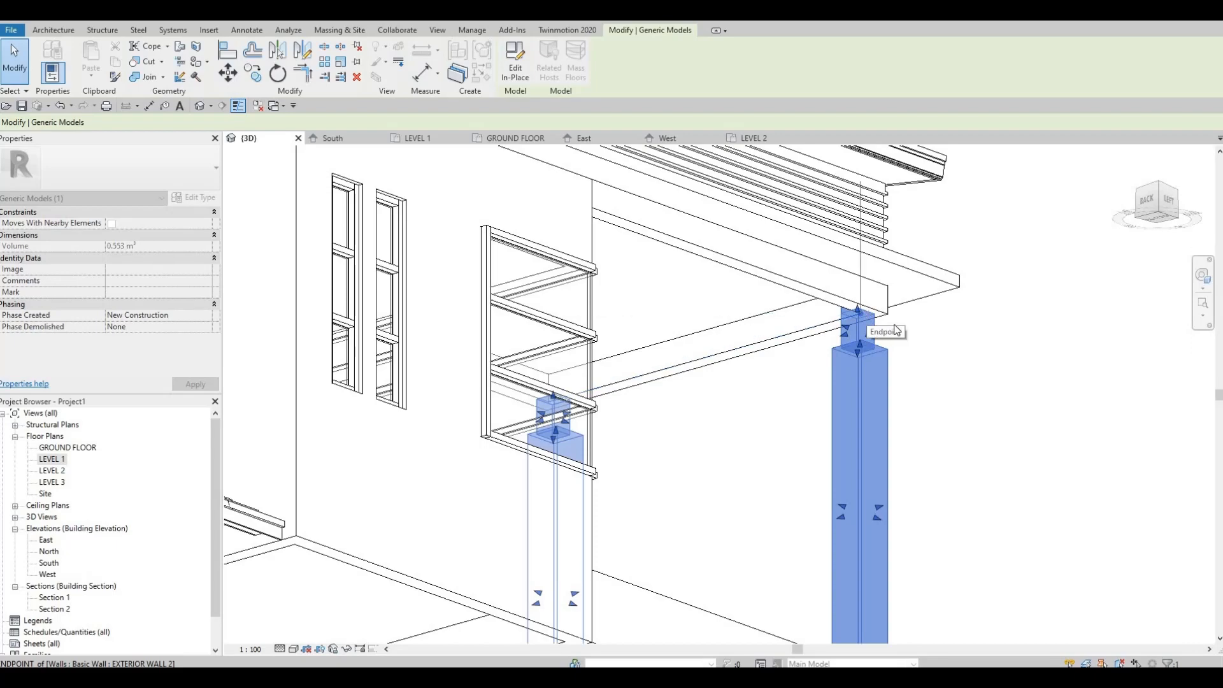
pyautogui.press('Escape')
# Examine the finished porch columns, planters, stairs and raised porch floor from several sides of the house.
pyautogui.keyDown('shift'); pyautogui.moveTo(669, 432); pyautogui.dragTo(539, 417, button='middle'); pyautogui.keyUp('shift')
pyautogui.scroll(-2, 514, 300)
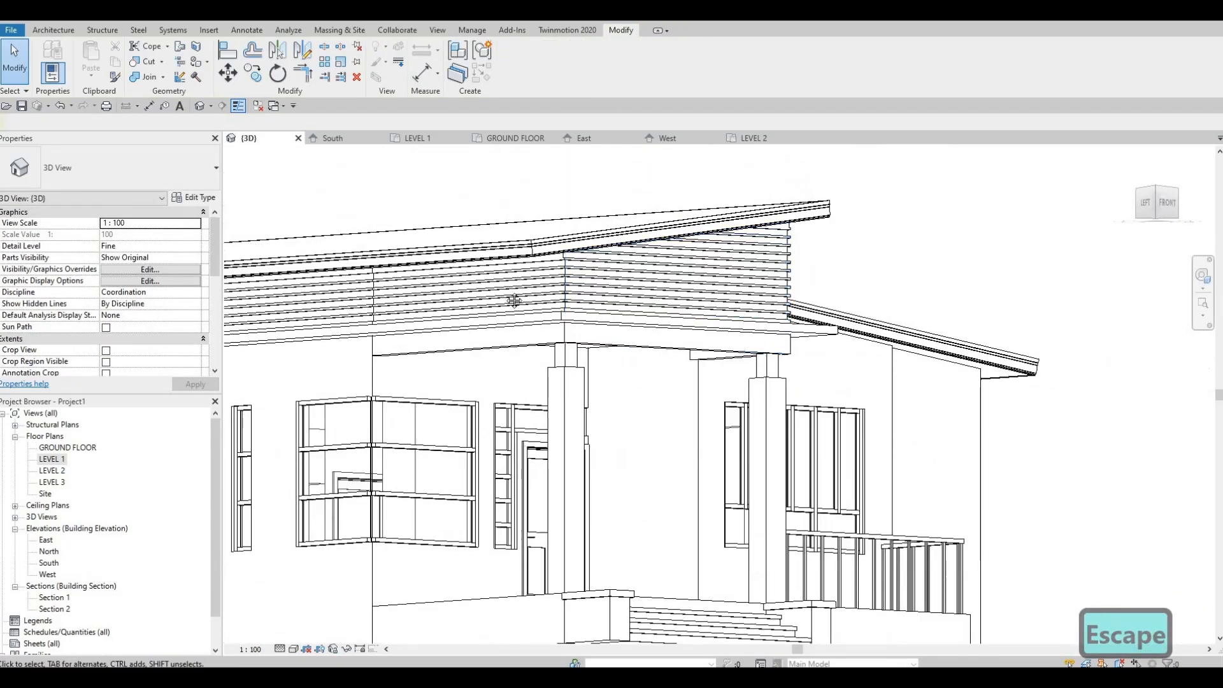
pyautogui.keyDown('shift'); pyautogui.moveTo(513, 300); pyautogui.dragTo(950, 412, button='middle'); pyautogui.keyUp('shift')
pyautogui.moveTo(591, 414); pyautogui.dragTo(836, 407, button='middle')
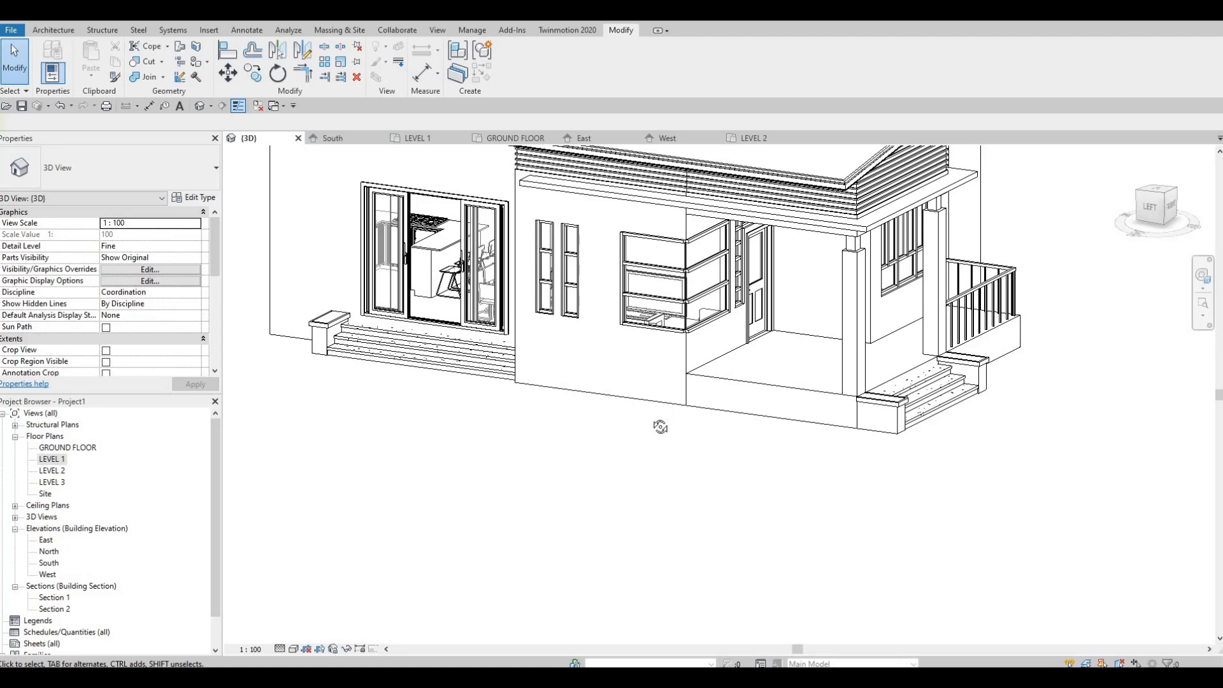
pyautogui.keyDown('shift'); pyautogui.moveTo(661, 427); pyautogui.dragTo(633, 396, button='middle'); pyautogui.keyUp('shift')
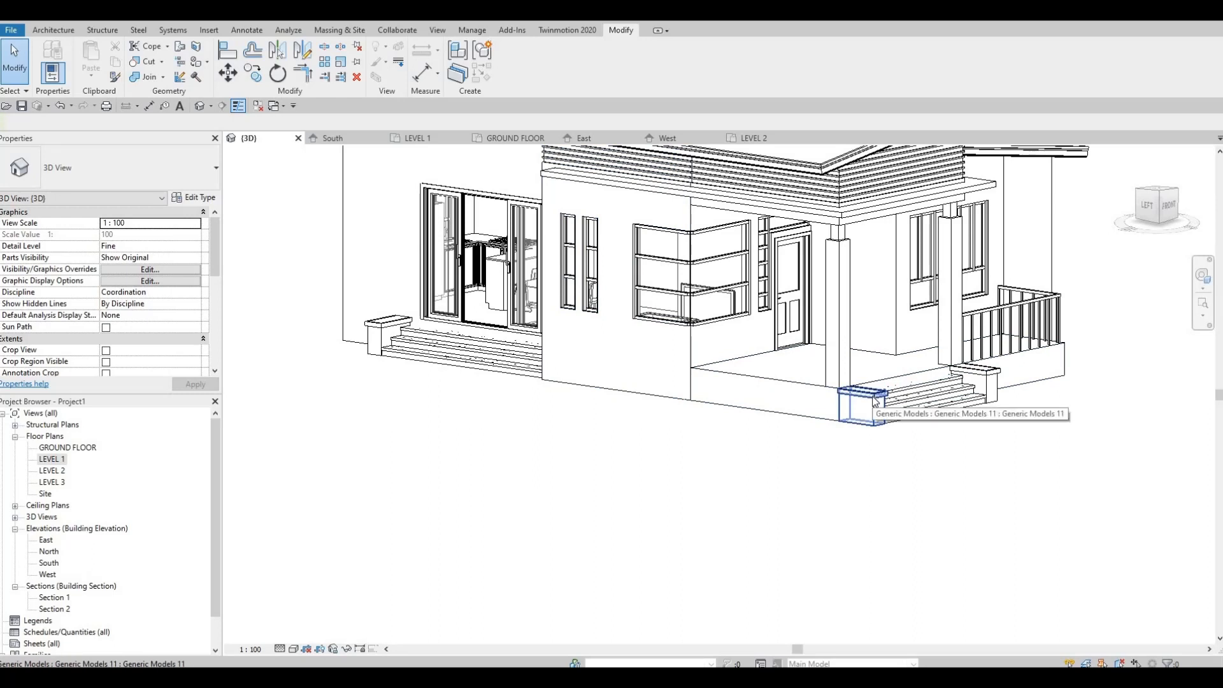
pyautogui.press('Escape')
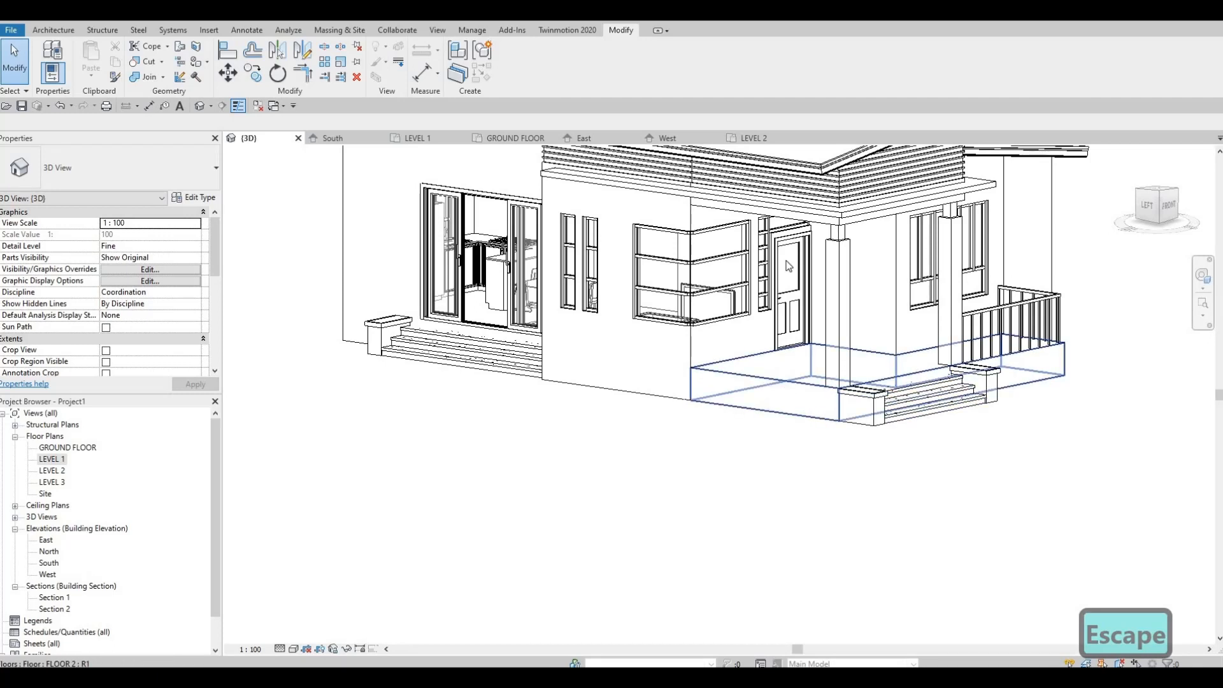
pyautogui.click(798, 391)
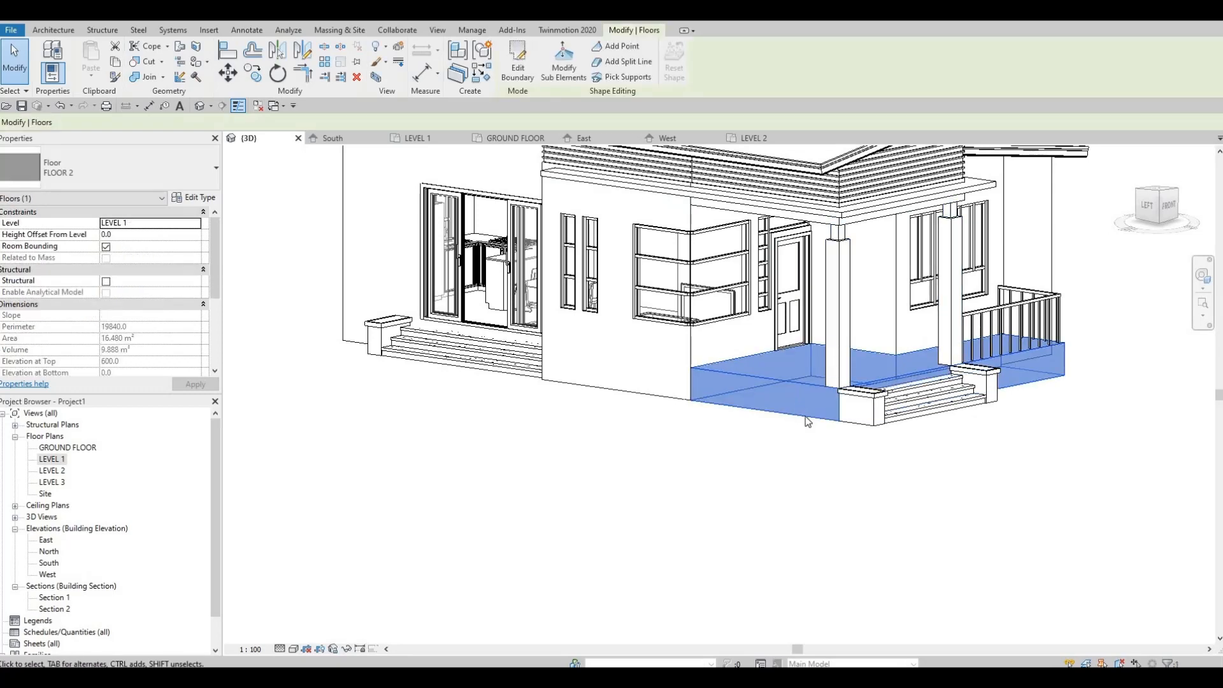
pyautogui.moveTo(782, 423); pyautogui.dragTo(788, 436, button='middle')
pyautogui.press('Escape')
pyautogui.press('Escape')
pyautogui.moveTo(691, 435); pyautogui.dragTo(686, 445, button='middle')
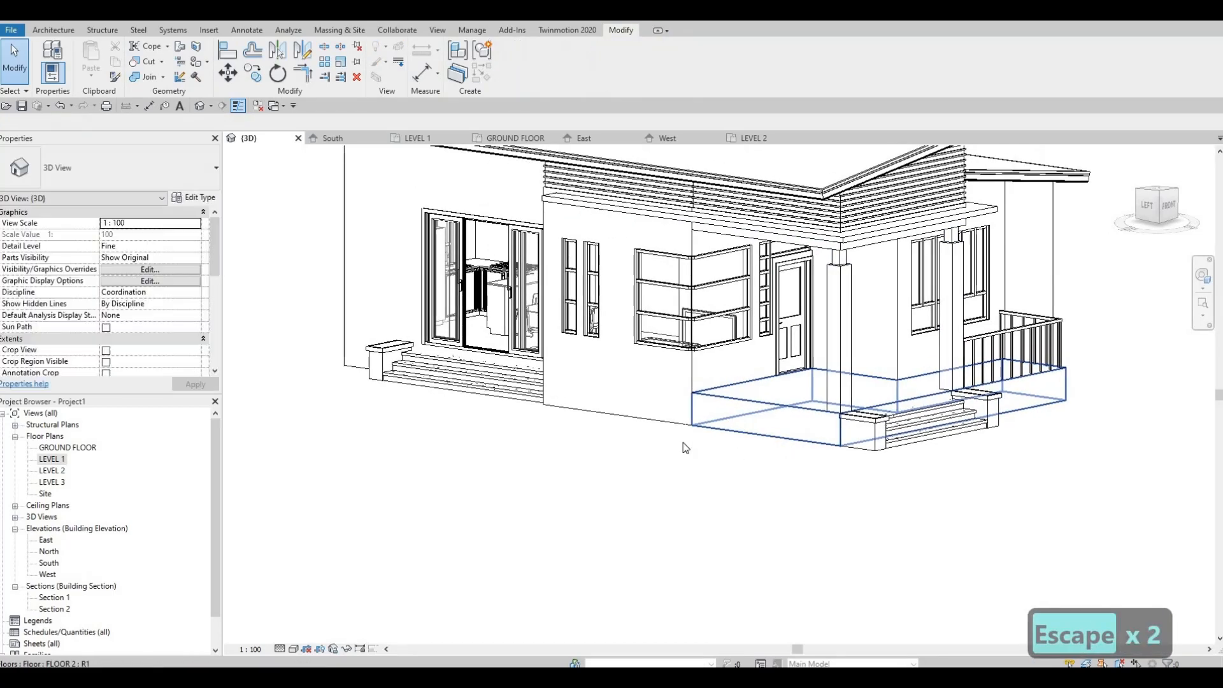
pyautogui.moveTo(754, 413); pyautogui.dragTo(737, 417, button='middle')
pyautogui.scroll(4, 739, 422)
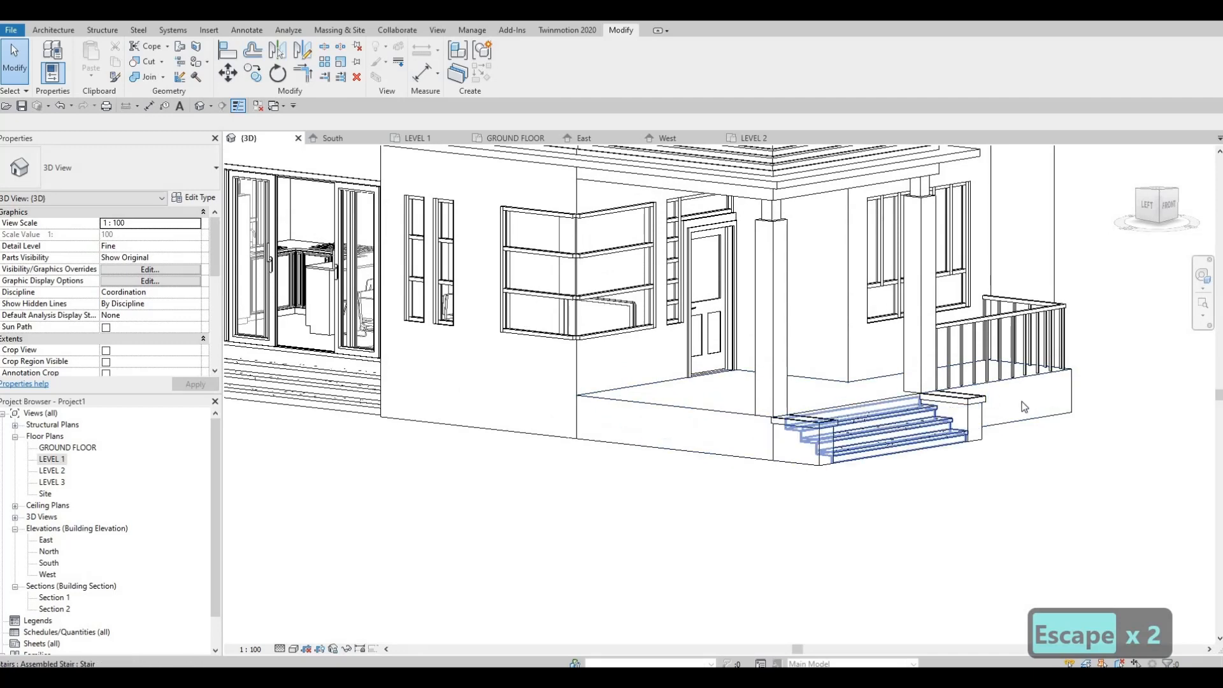
# Paint the side faces of the raised porch floor with the Default Mass Shade material.
pyautogui.keyDown('shift'); pyautogui.moveTo(910, 436); pyautogui.dragTo(650, 421, button='middle'); pyautogui.keyUp('shift')
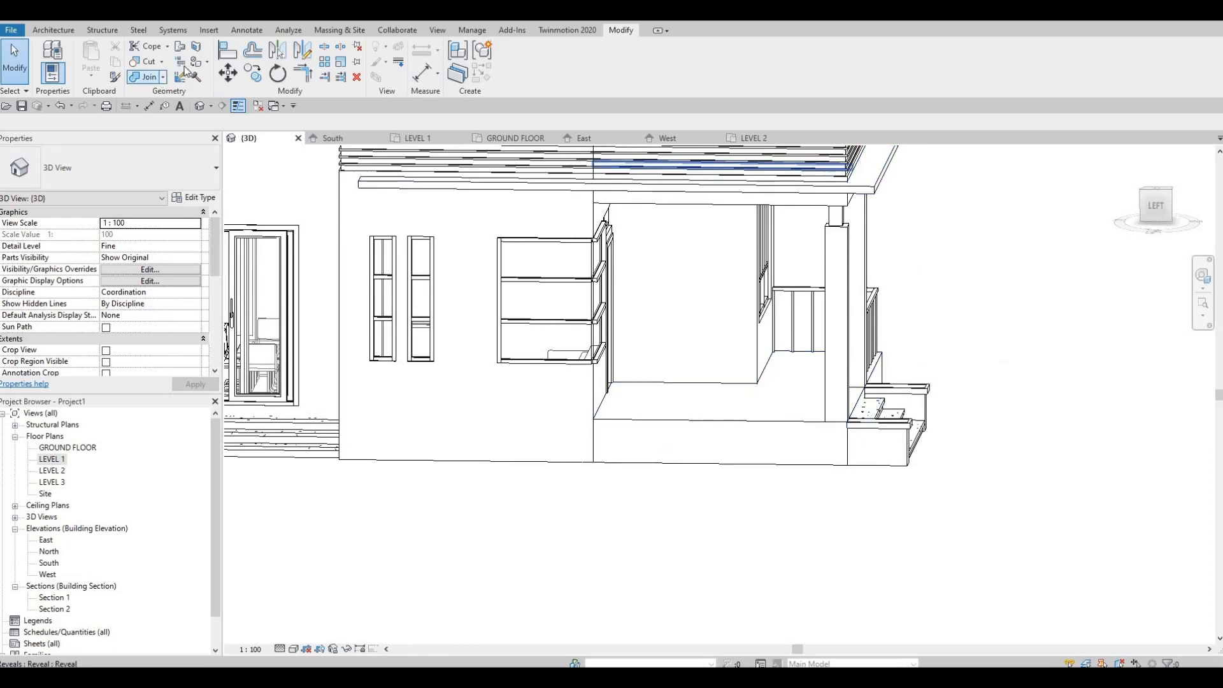
pyautogui.click(198, 64)
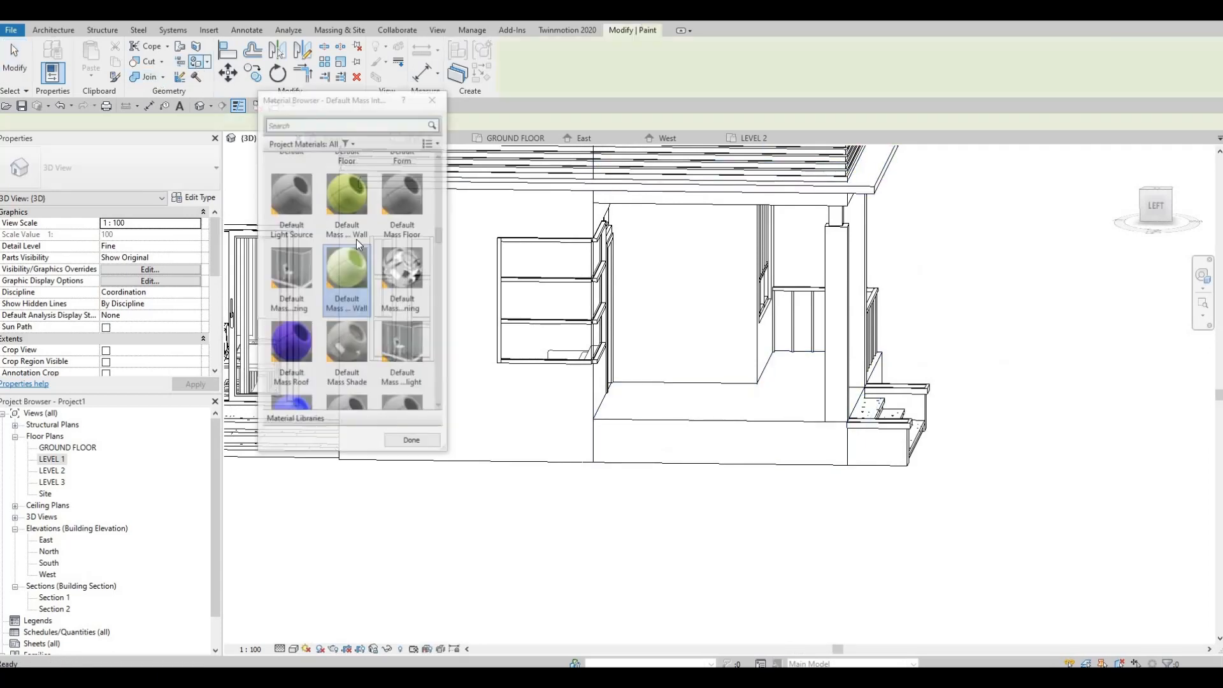
pyautogui.scroll(-5, 352, 291)
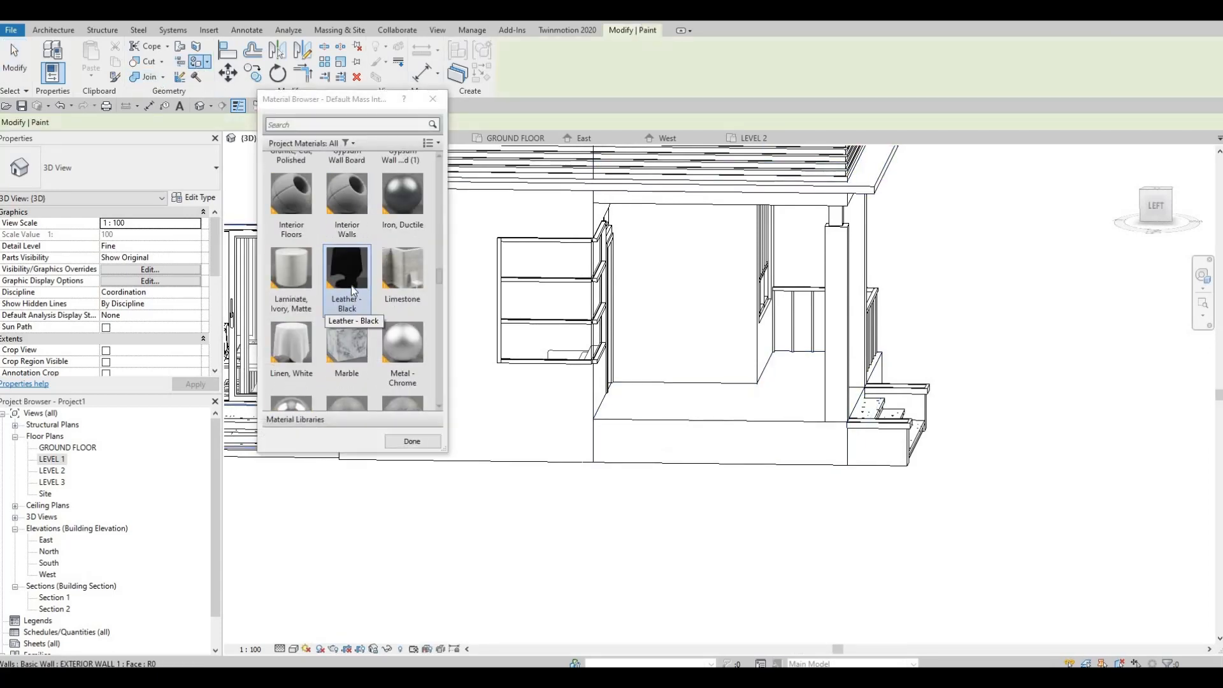
pyautogui.scroll(5, 351, 287)
pyautogui.scroll(3, 376, 299)
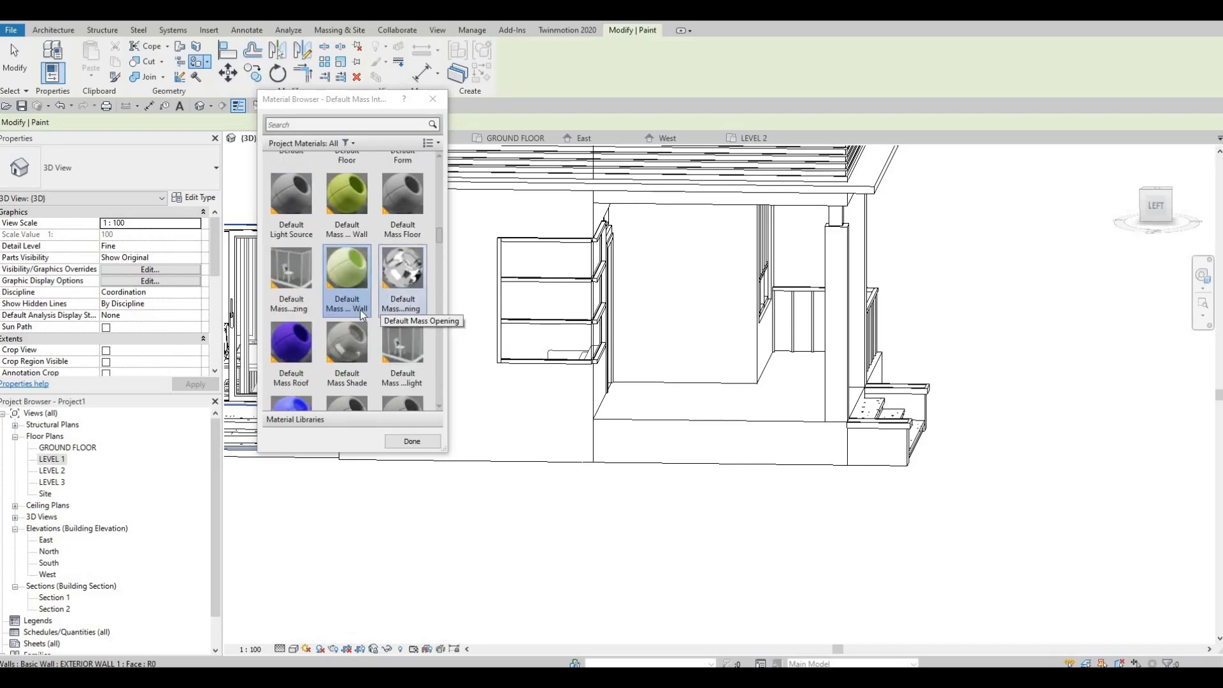
pyautogui.click(346, 337)
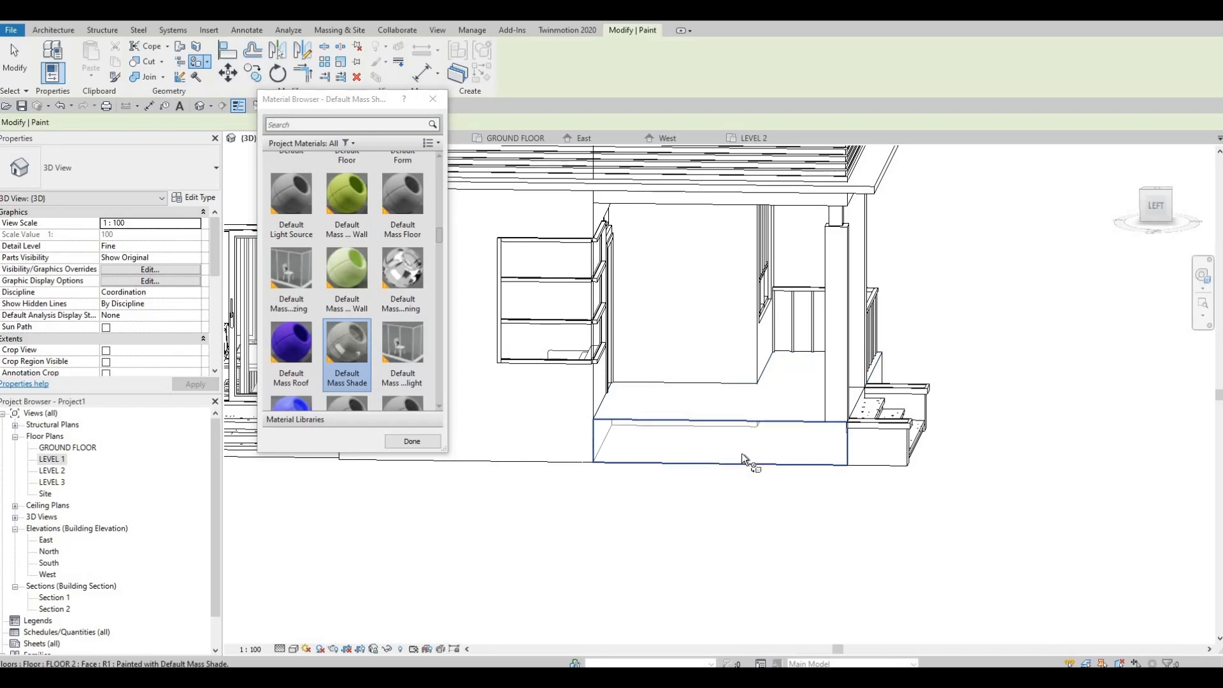
pyautogui.keyDown('shift'); pyautogui.moveTo(741, 453); pyautogui.dragTo(491, 473, button='middle'); pyautogui.keyUp('shift')
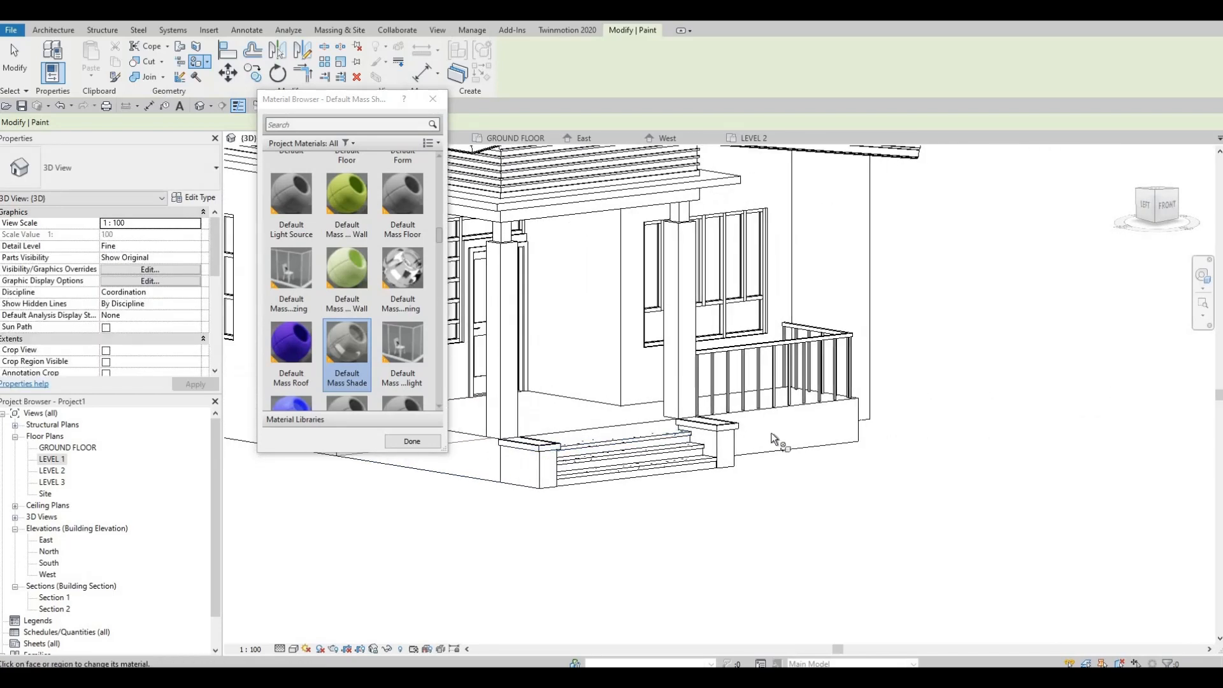
pyautogui.keyDown('shift'); pyautogui.moveTo(694, 499); pyautogui.dragTo(754, 511, button='middle'); pyautogui.keyUp('shift')
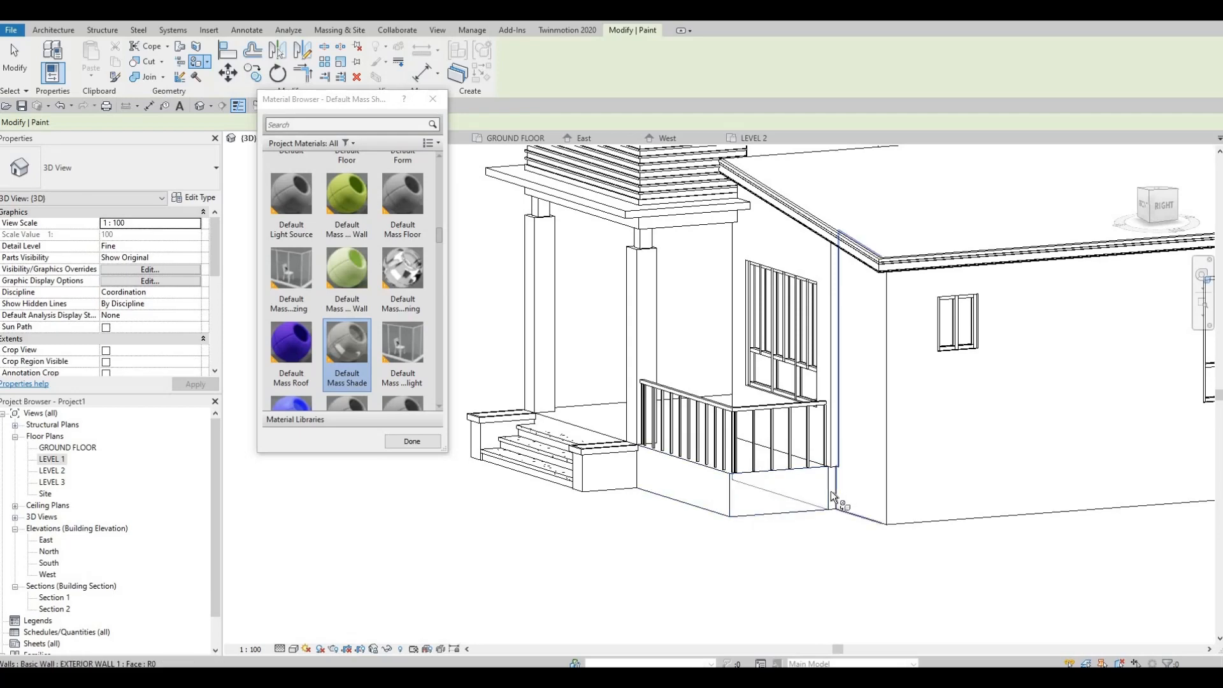
pyautogui.scroll(2, 832, 508)
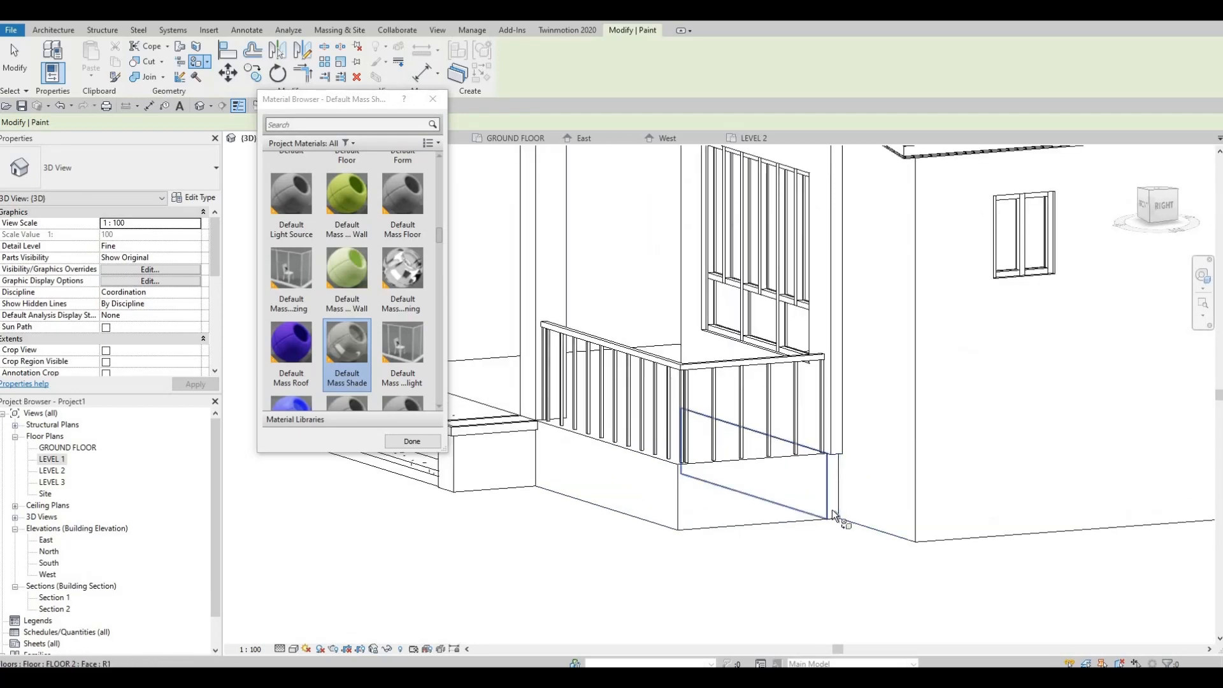
pyautogui.moveTo(886, 516)
pyautogui.keyDown('shift'); pyautogui.mouseDown(button='middle')
pyautogui.moveTo(764, 508)
pyautogui.moveTo(855, 478)
pyautogui.mouseUp(button='middle'); pyautogui.keyUp('shift')
pyautogui.press('Escape')
pyautogui.press('Escape')
# Examine the porch floor's painted sides, the stairs and the corner window wall from several angles.
pyautogui.keyDown('shift'); pyautogui.moveTo(357, 423); pyautogui.dragTo(517, 443, button='middle'); pyautogui.keyUp('shift')
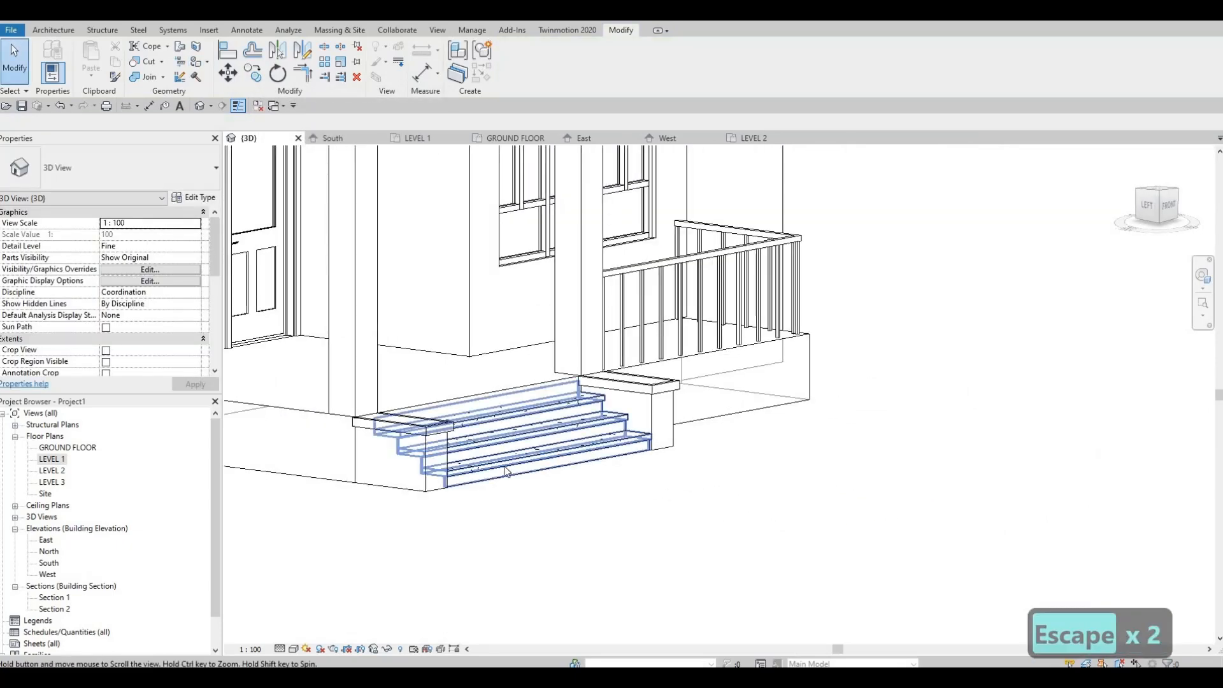
pyautogui.scroll(-2, 484, 446)
pyautogui.moveTo(331, 454); pyautogui.dragTo(571, 469, button='middle')
pyautogui.keyDown('shift'); pyautogui.moveTo(258, 450); pyautogui.dragTo(638, 423, button='middle'); pyautogui.keyUp('shift')
pyautogui.keyDown('shift'); pyautogui.moveTo(457, 421); pyautogui.dragTo(548, 426, button='middle'); pyautogui.keyUp('shift')
pyautogui.moveTo(682, 499); pyautogui.dragTo(611, 502, button='middle')
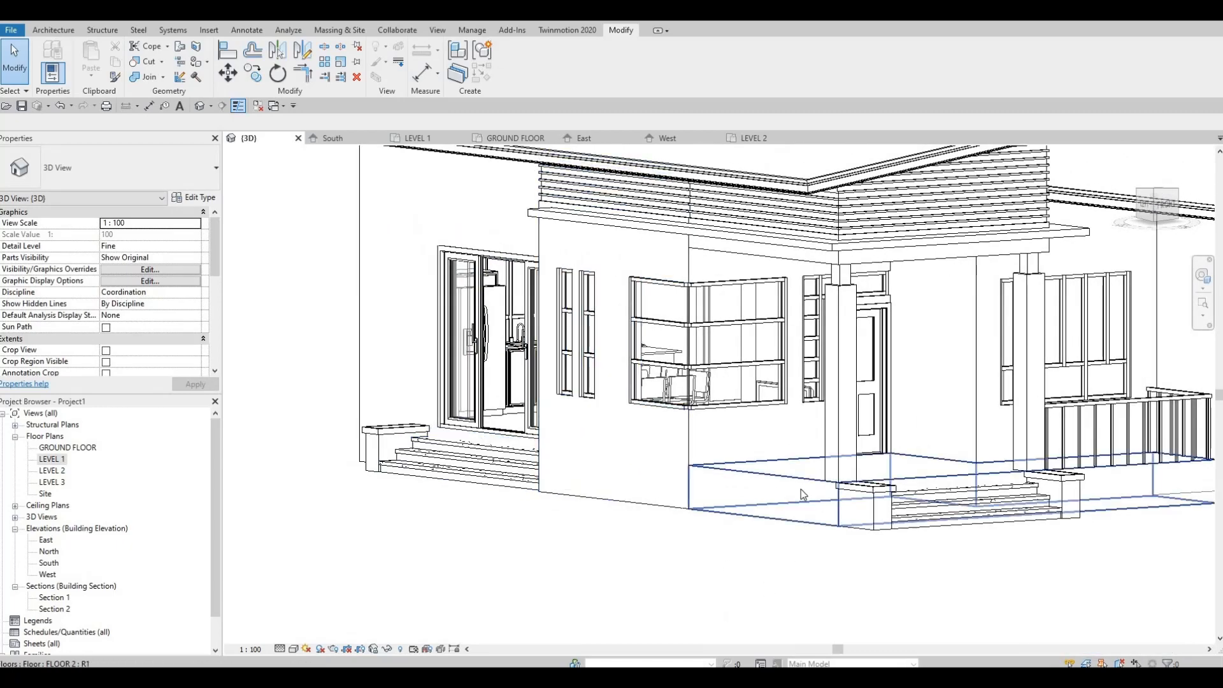
pyautogui.keyDown('shift'); pyautogui.moveTo(801, 490); pyautogui.dragTo(840, 500, button='middle'); pyautogui.keyUp('shift')
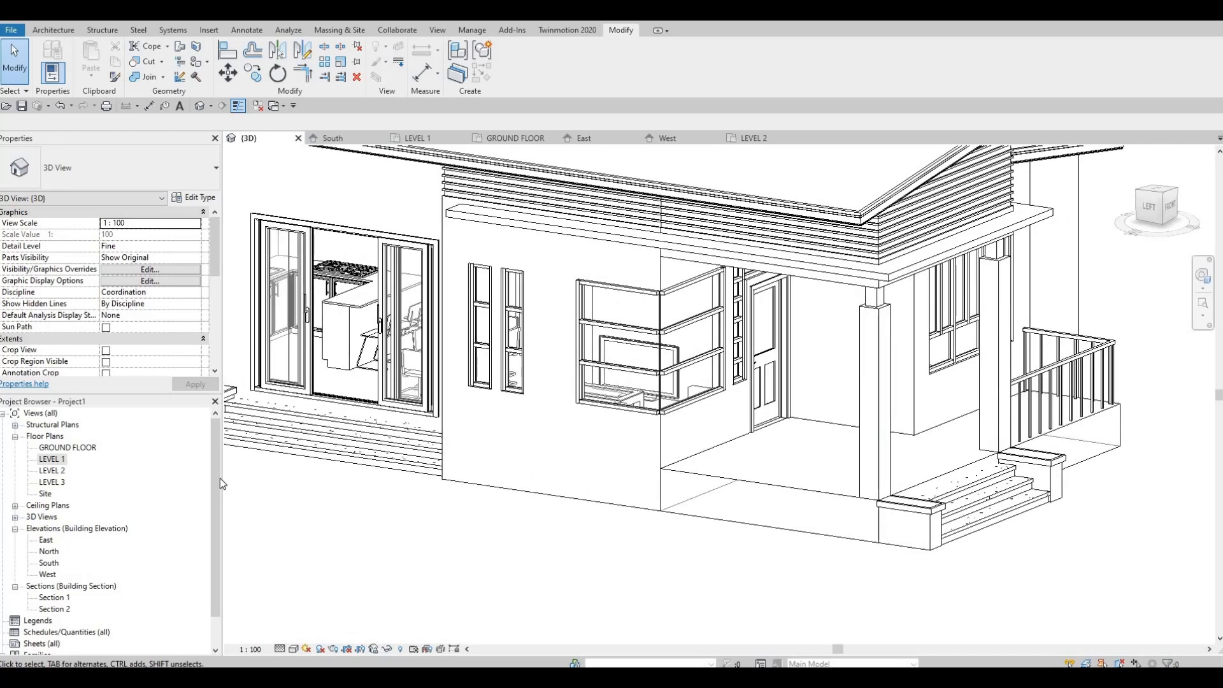
# Open the LEVEL 1 floor plan and start an in-place model component there.
pyautogui.click(42, 461)
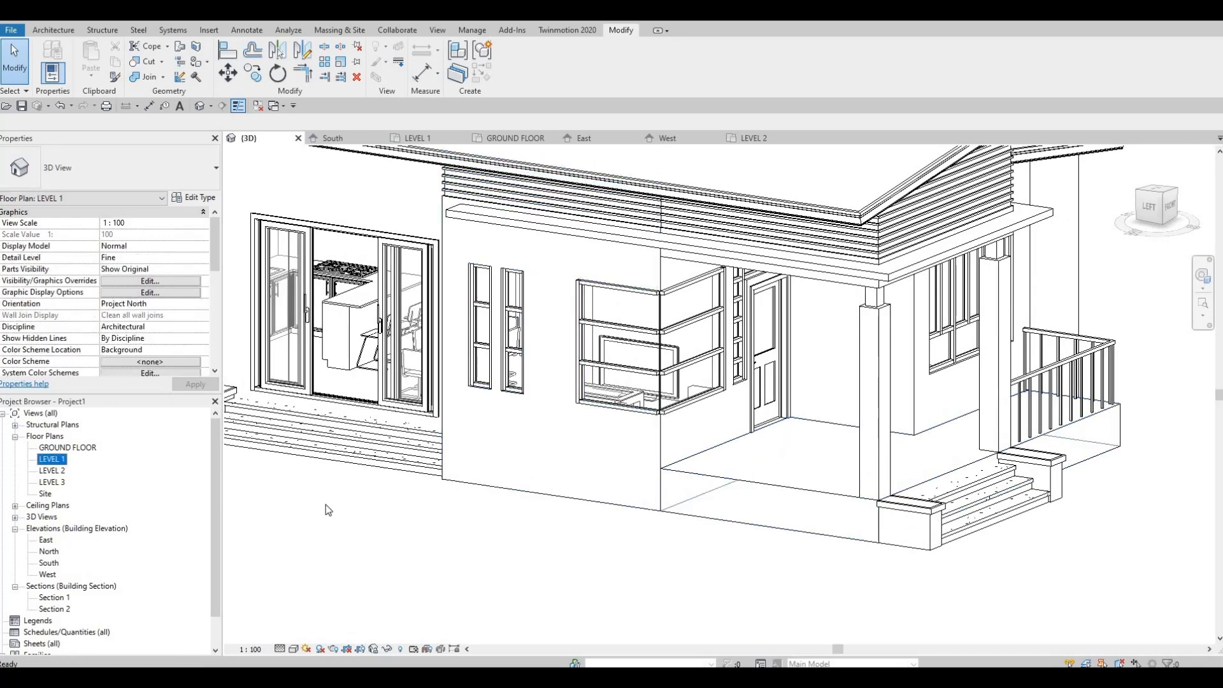
pyautogui.doubleClick(55, 463)
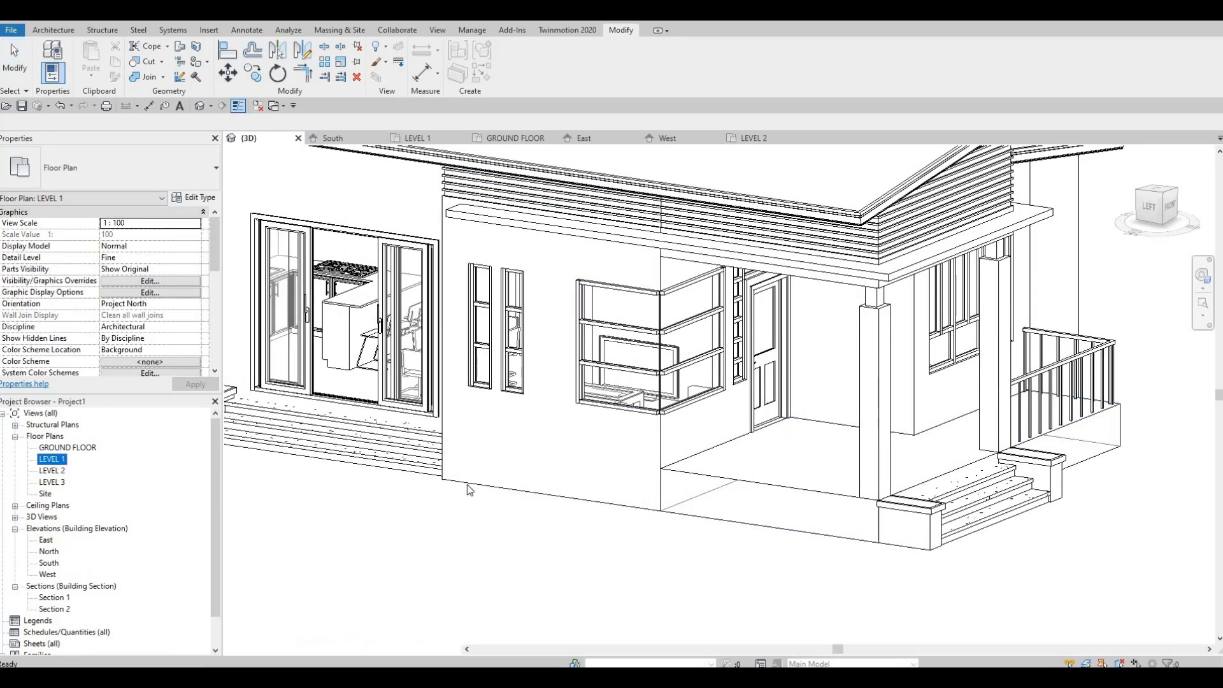
pyautogui.click(53, 30)
pyautogui.click(147, 75)
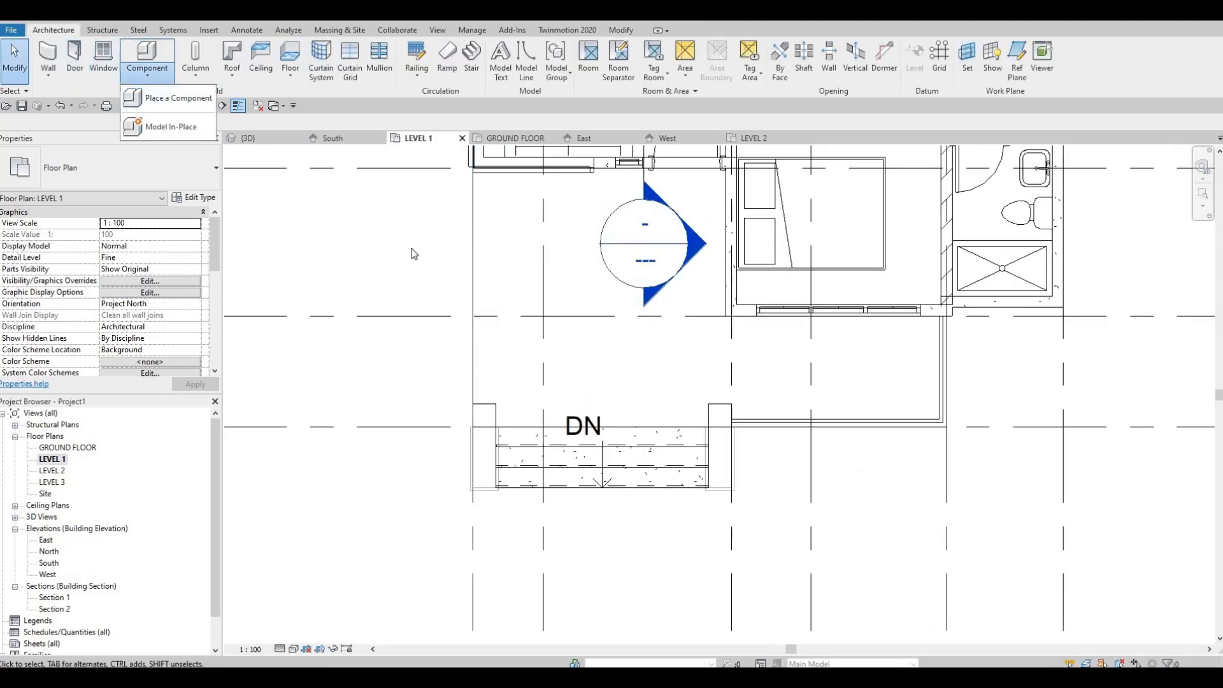
pyautogui.scroll(-4, 565, 319)
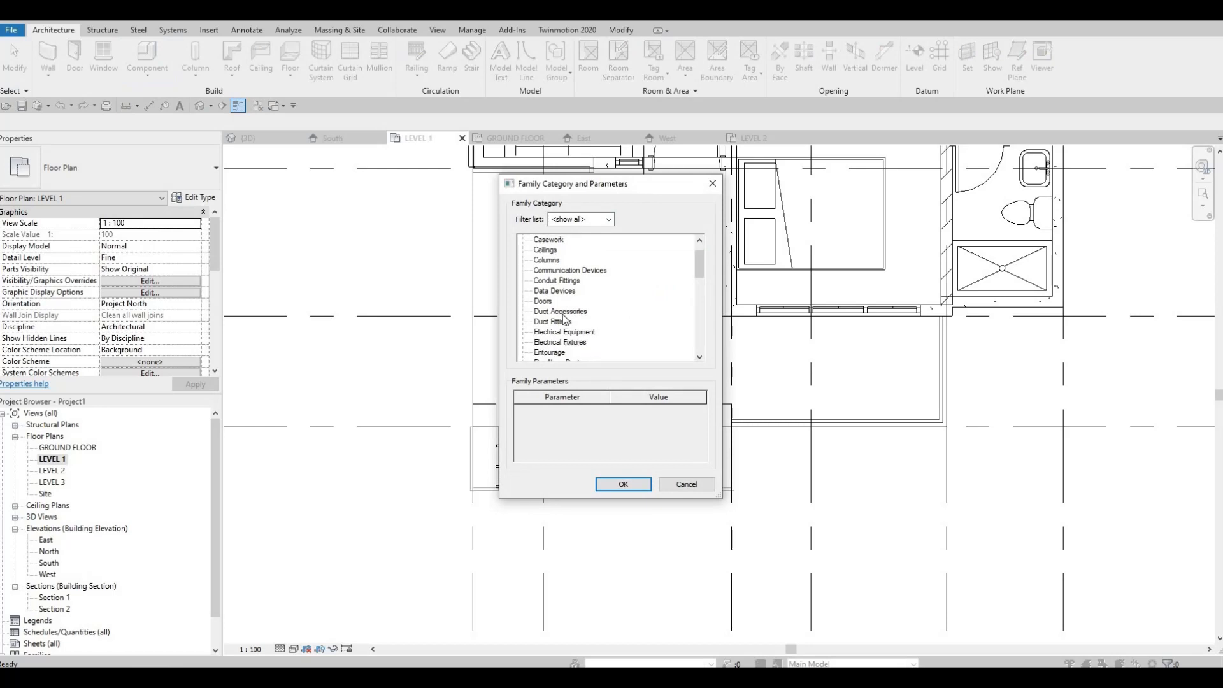
pyautogui.click(623, 484)
pyautogui.press('Return')
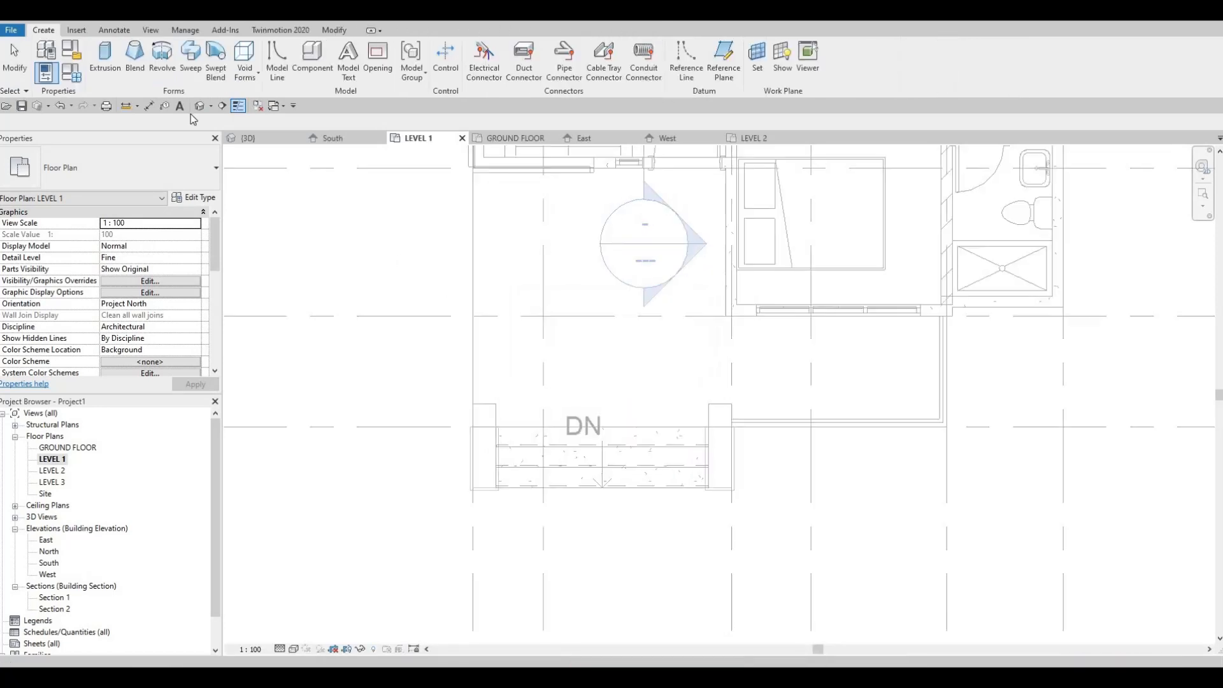
# Start a solid extrusion and assign it the Acrylic material from the AEC Materials library.
pyautogui.click(105, 58)
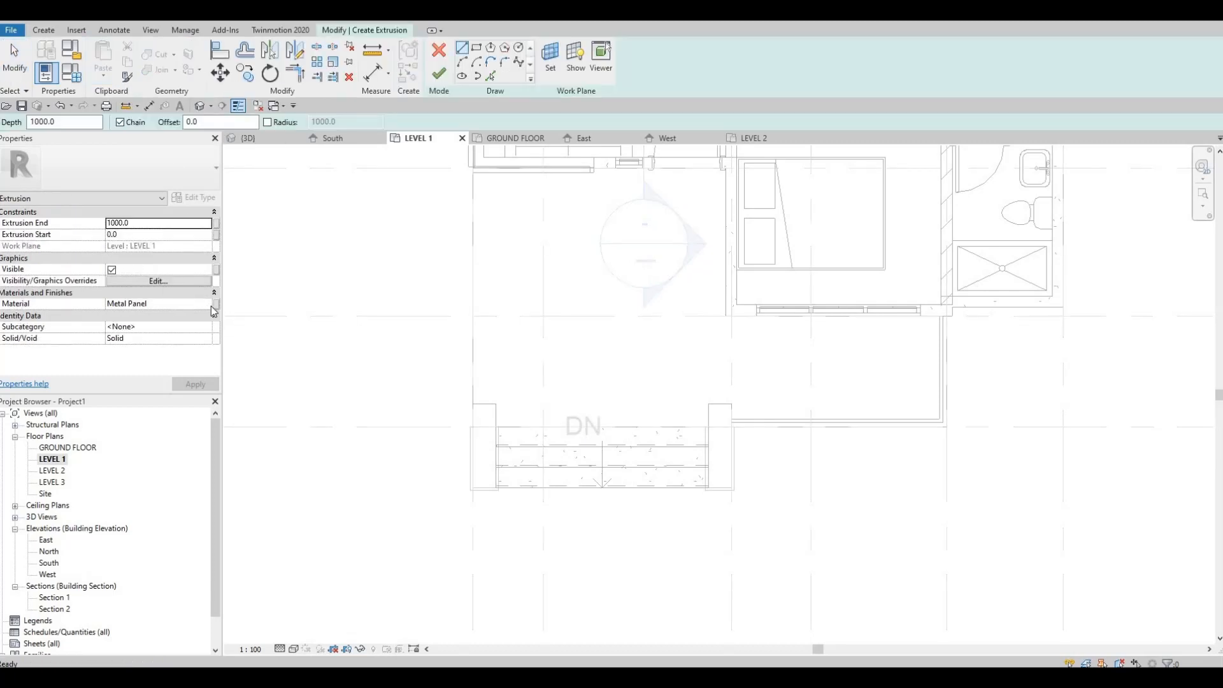
pyautogui.click(211, 306)
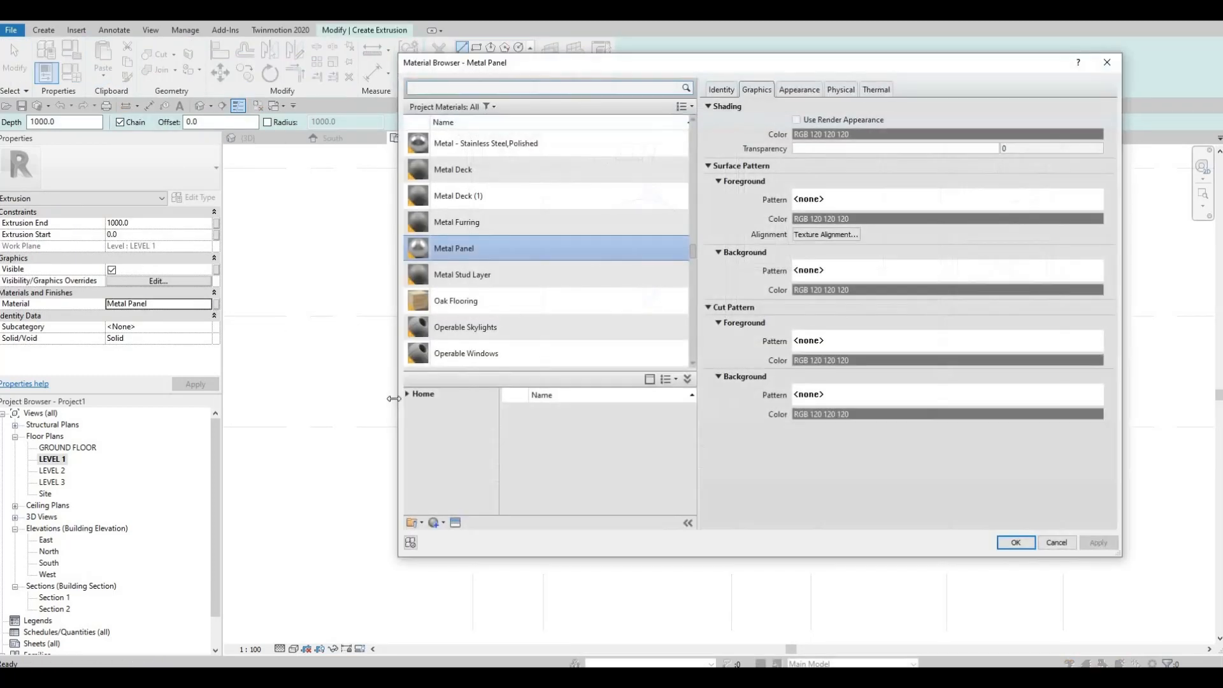
pyautogui.click(407, 395)
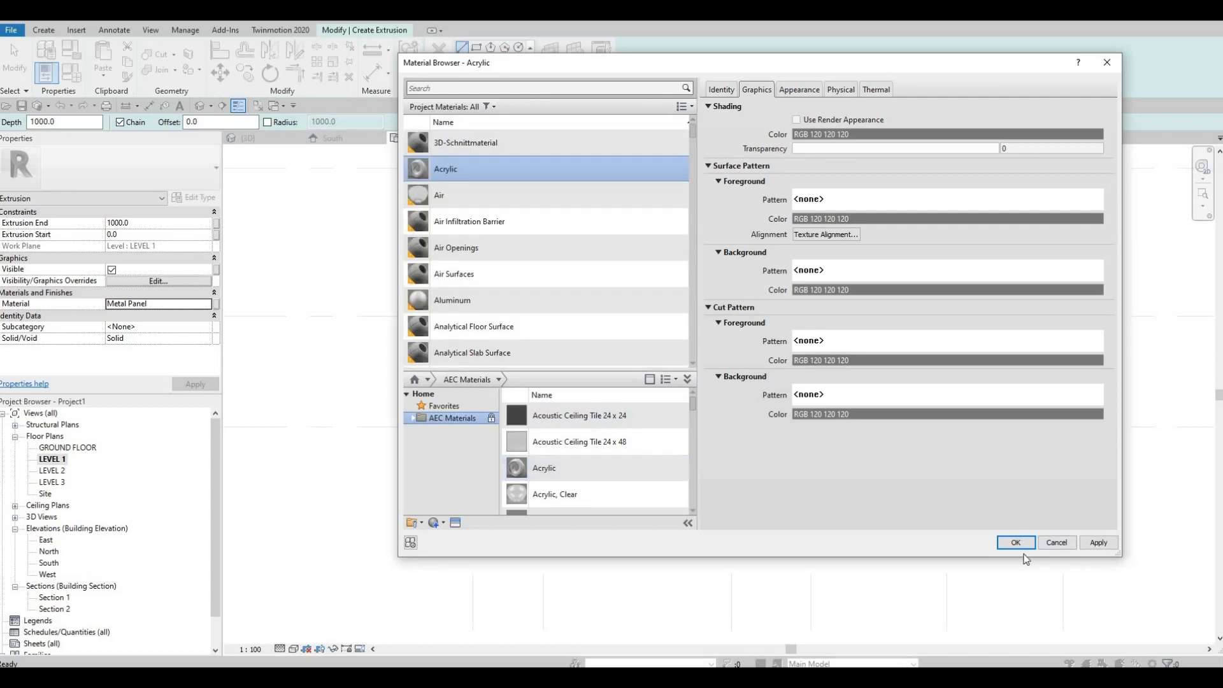
pyautogui.press('Return')
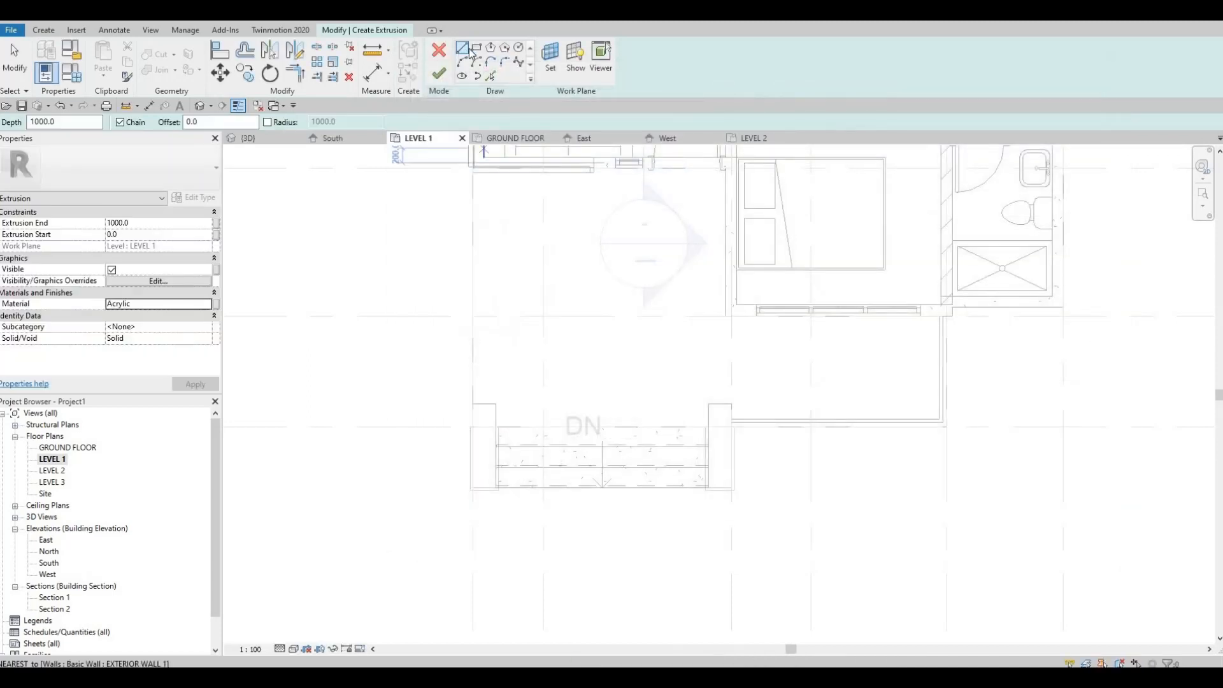
# Sketch a rectangle about 200 by 180 mm against grid line A, just behind the stair planter at the porch's outer corner.
pyautogui.scroll(5, 503, 363)
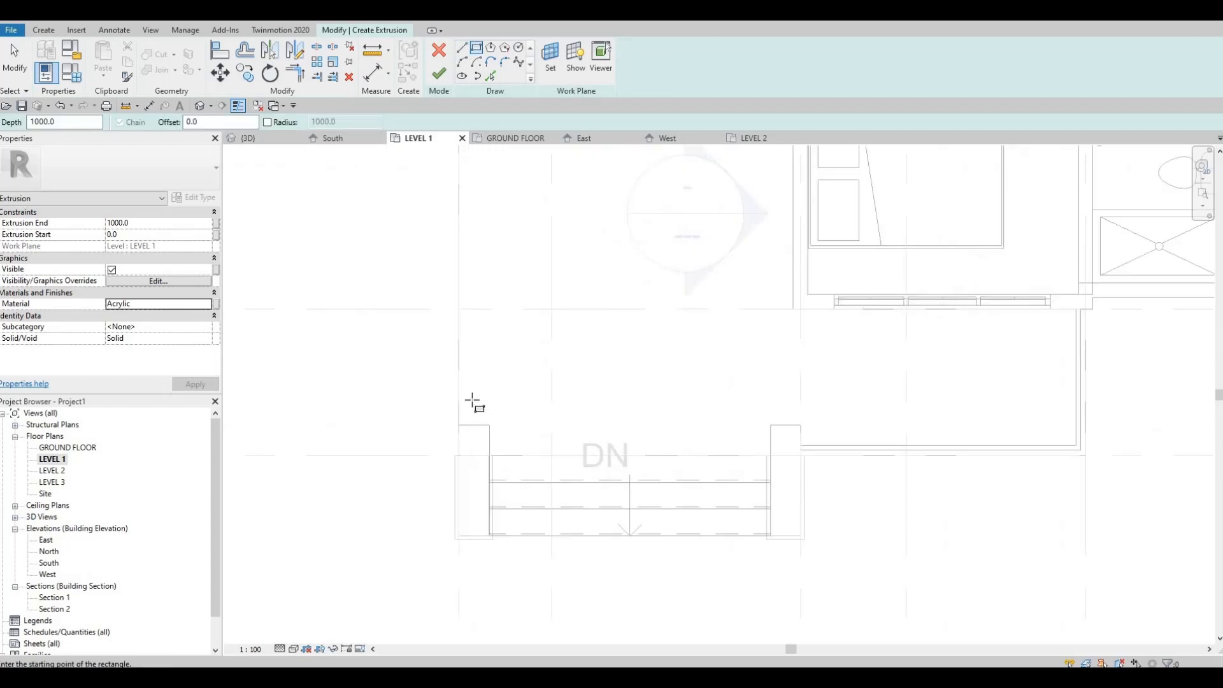
pyautogui.scroll(-2, 478, 368)
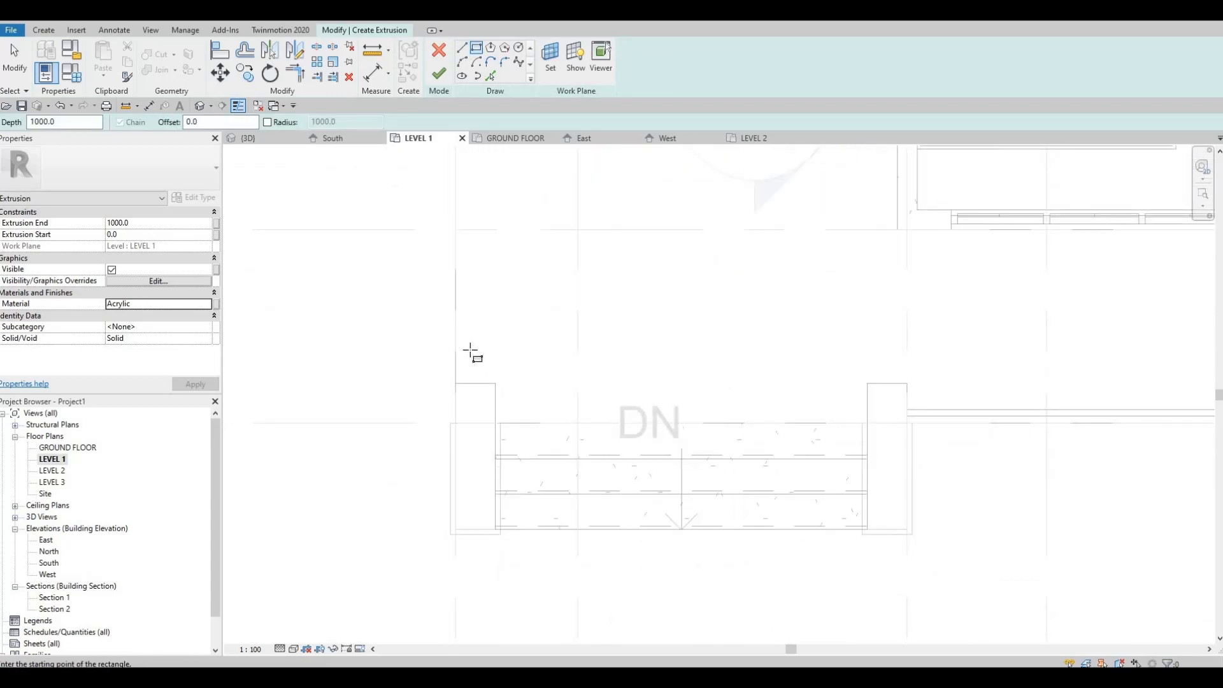
pyautogui.moveTo(498, 367)
pyautogui.mouseDown(button='middle')
pyautogui.moveTo(533, 333)
pyautogui.moveTo(496, 380)
pyautogui.mouseUp(button='middle')
pyautogui.scroll(-2, 527, 338)
pyautogui.scroll(3, 516, 344)
pyautogui.scroll(2, 511, 349)
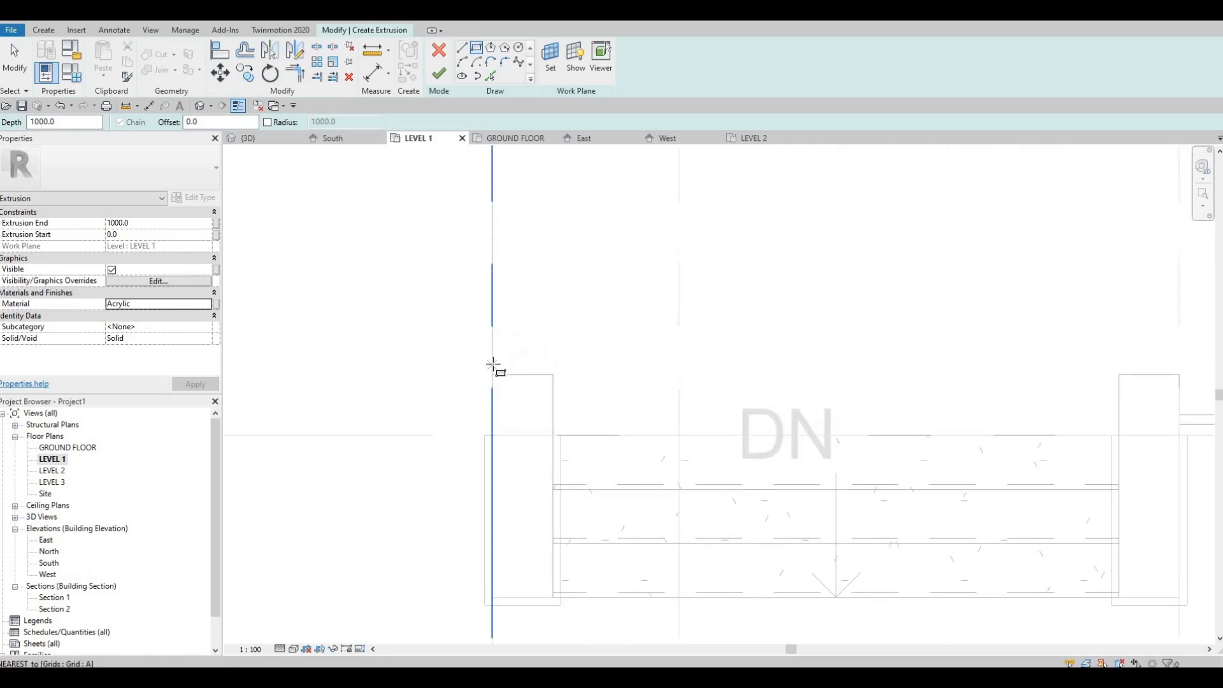
pyautogui.click(507, 339)
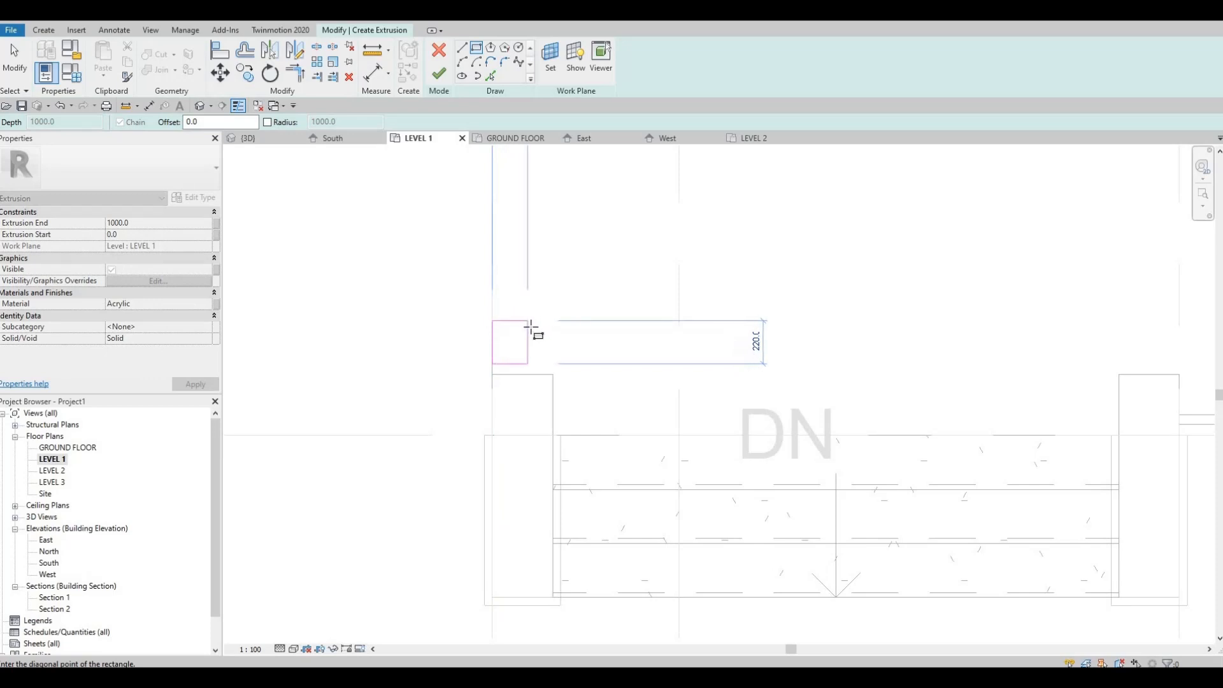
pyautogui.click(528, 335)
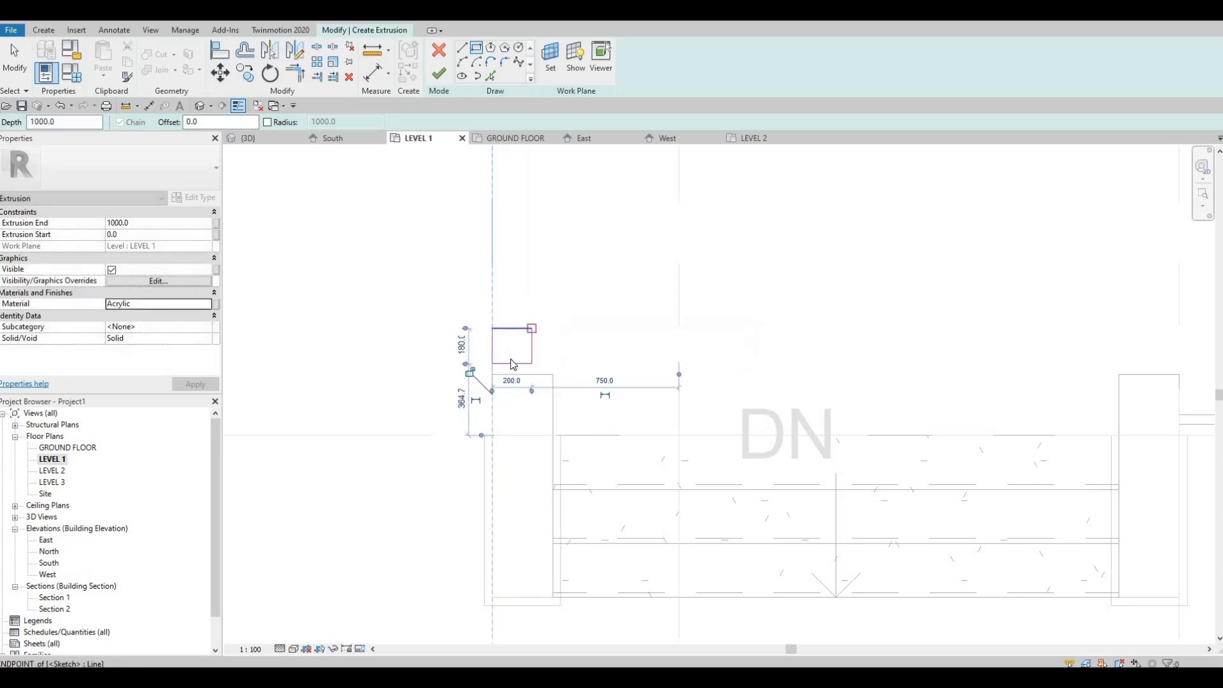
# Set the rectangle's shorter dimension to 200 mm to make the profile square.
pyautogui.press('Escape')
pyautogui.press('Escape')
pyautogui.click(496, 364)
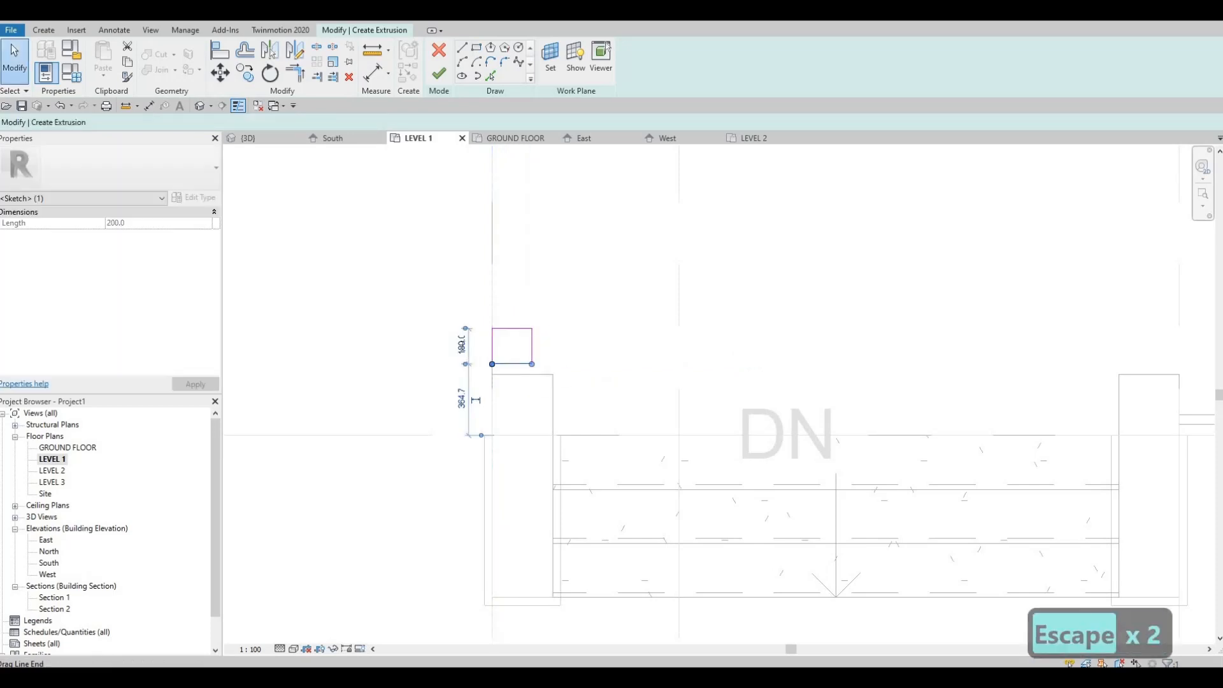
pyautogui.write('200')
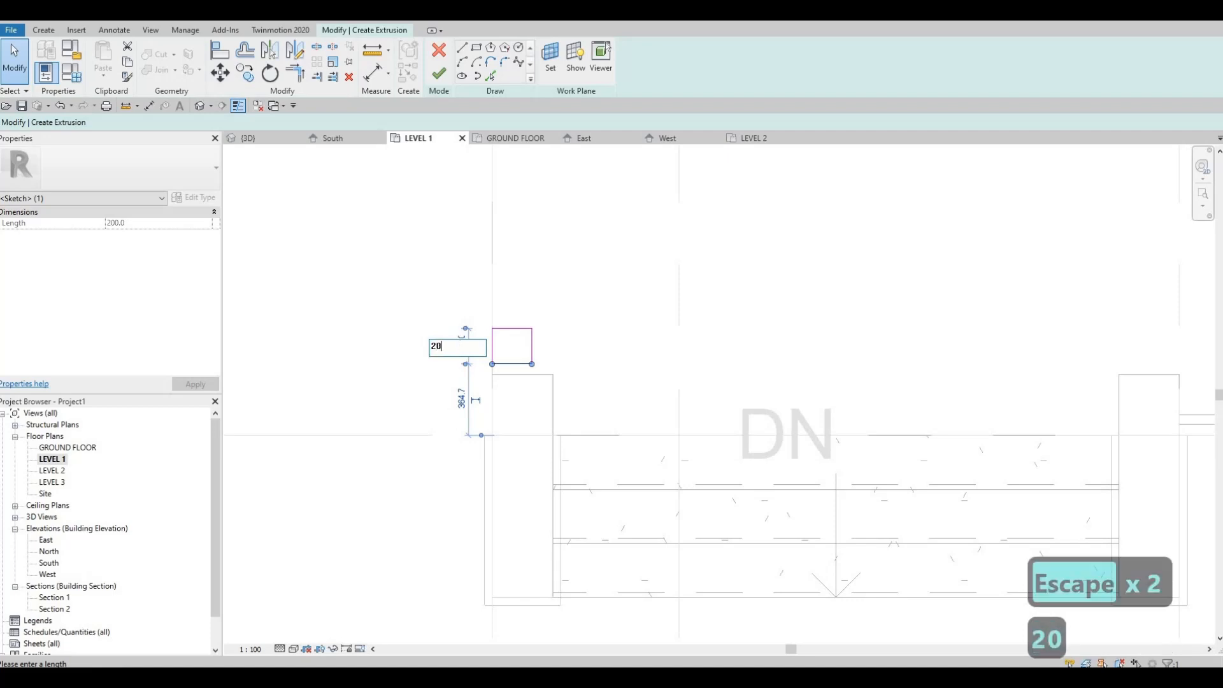
pyautogui.click(533, 337)
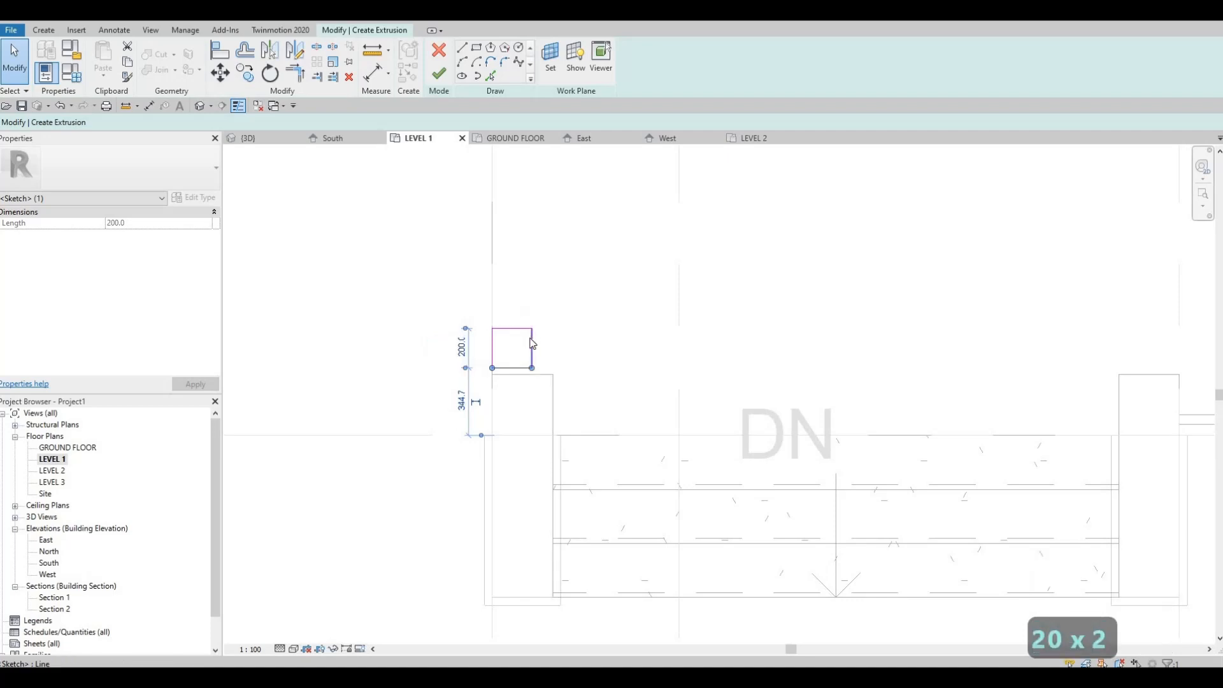
pyautogui.click(532, 338)
pyautogui.press('Escape')
pyautogui.press('Escape')
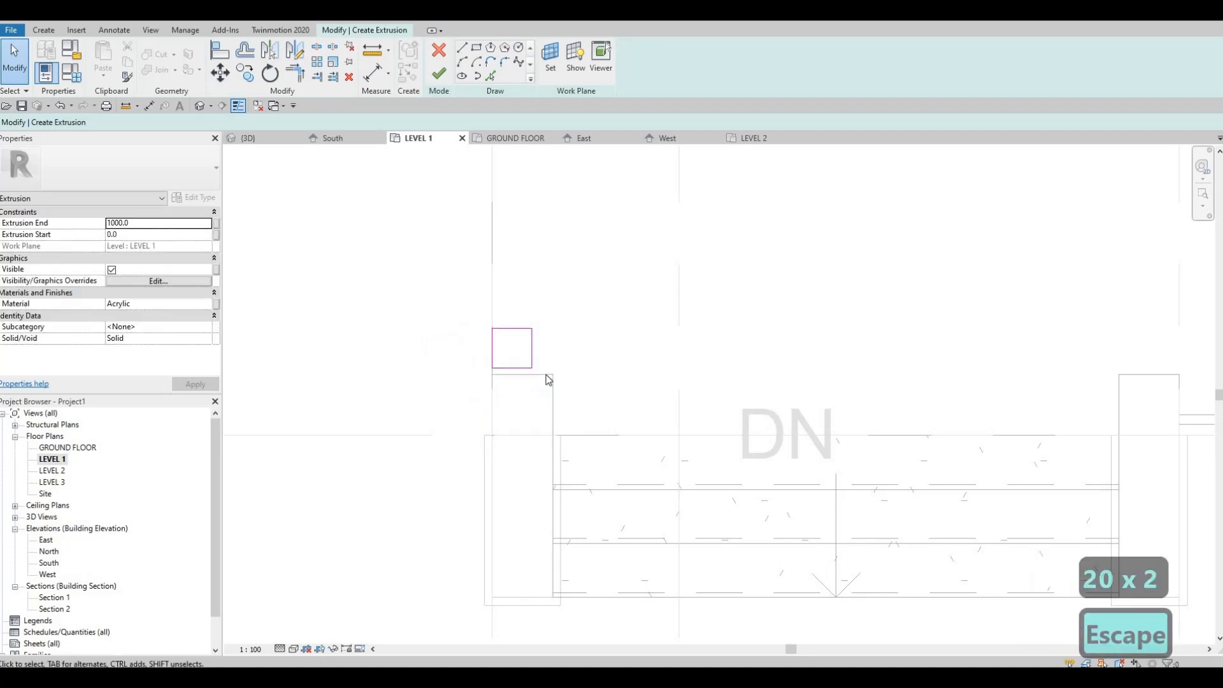
# Nudge the square profile along the grid line, slightly farther from the stair planter.
pyautogui.moveTo(474, 311); pyautogui.dragTo(546, 384)
pyautogui.press('Up')
pyautogui.press('Up')
pyautogui.press('Up')
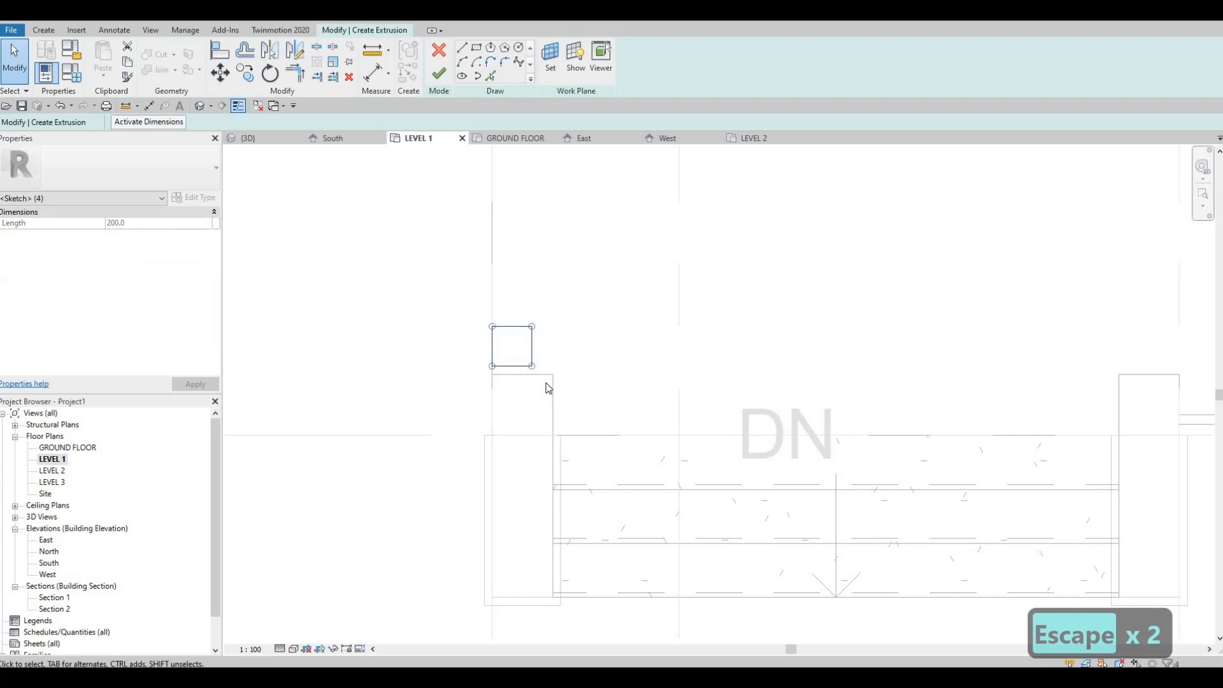
pyautogui.press('Up')
pyautogui.press('Up')
pyautogui.press('Up')
pyautogui.press('Escape')
pyautogui.press('Escape')
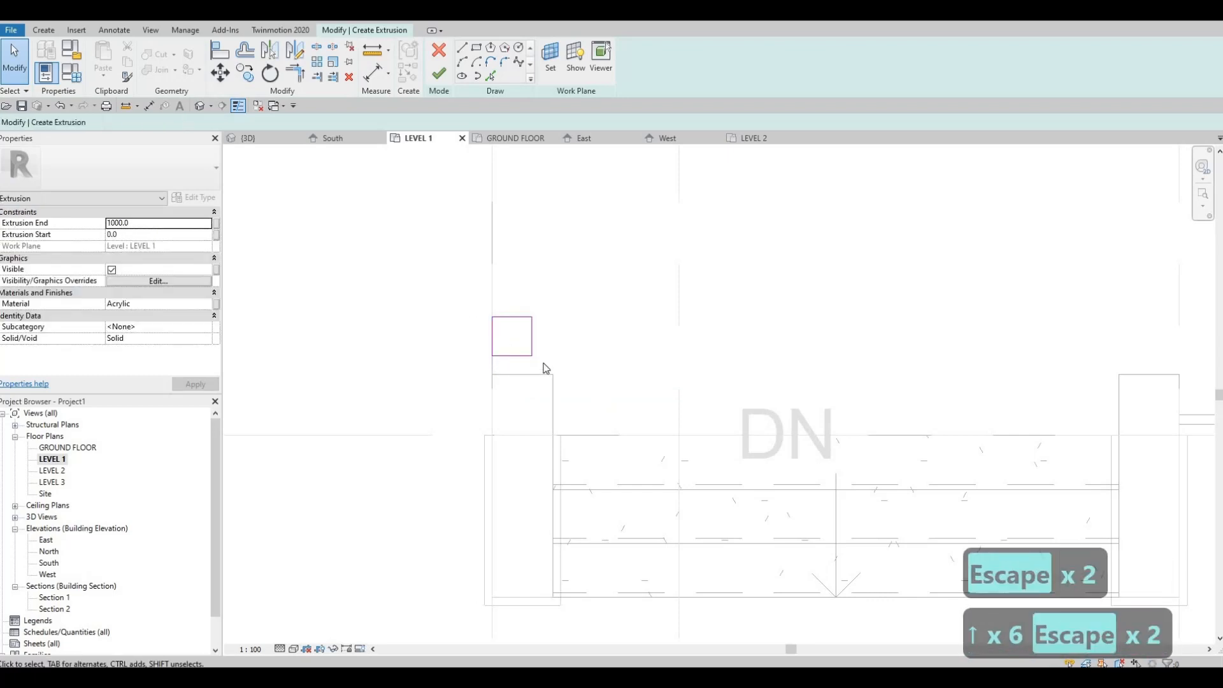
# Try a copy of the square post profile 400 mm along grid line A and delete that copy.
pyautogui.moveTo(470, 298); pyautogui.dragTo(546, 373)
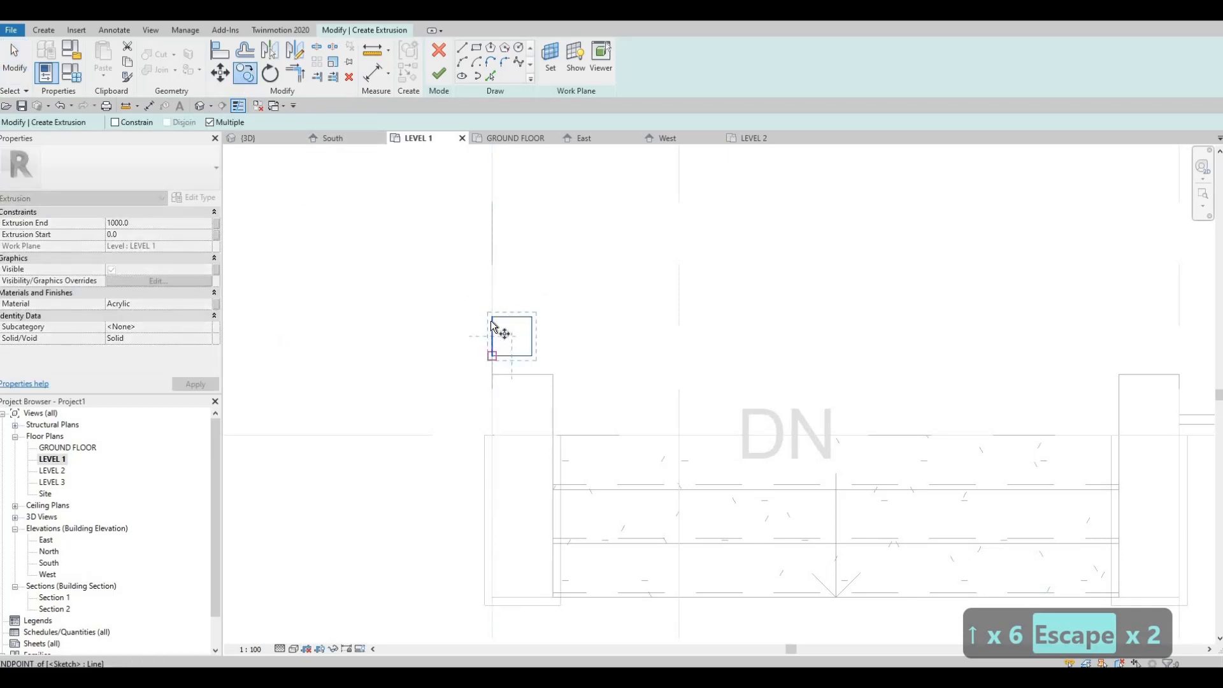
pyautogui.click(493, 357)
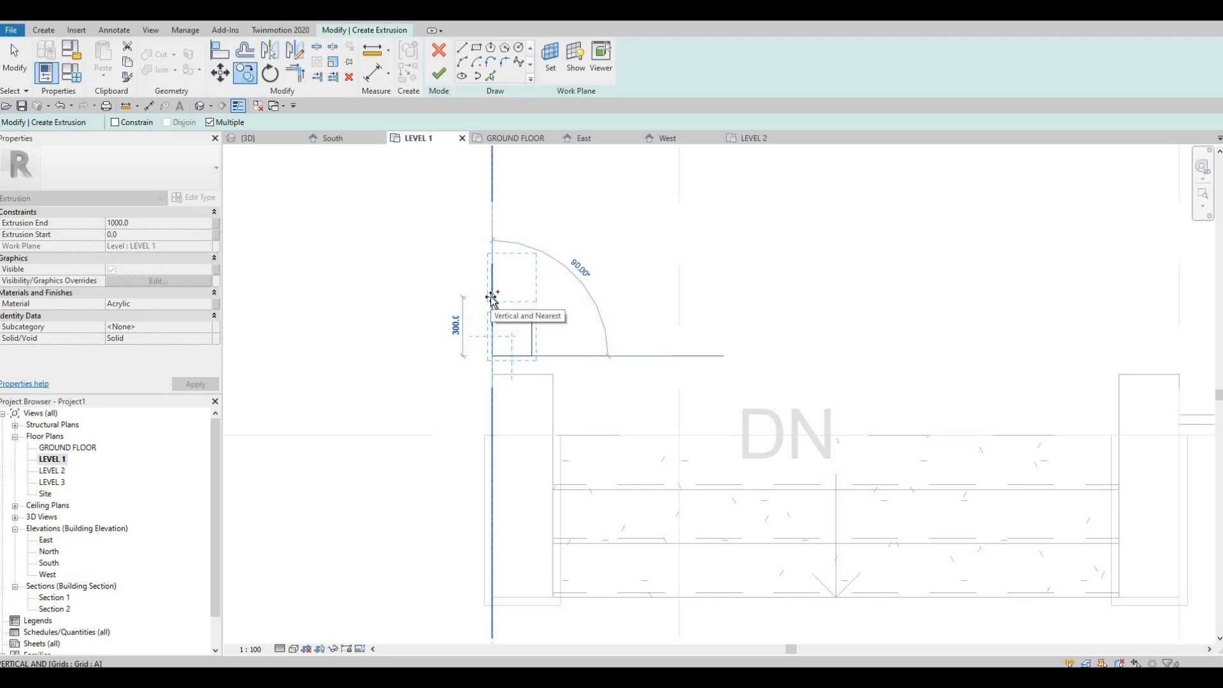
pyautogui.scroll(-3, 503, 268)
pyautogui.moveTo(521, 293); pyautogui.dragTo(499, 478, button='middle')
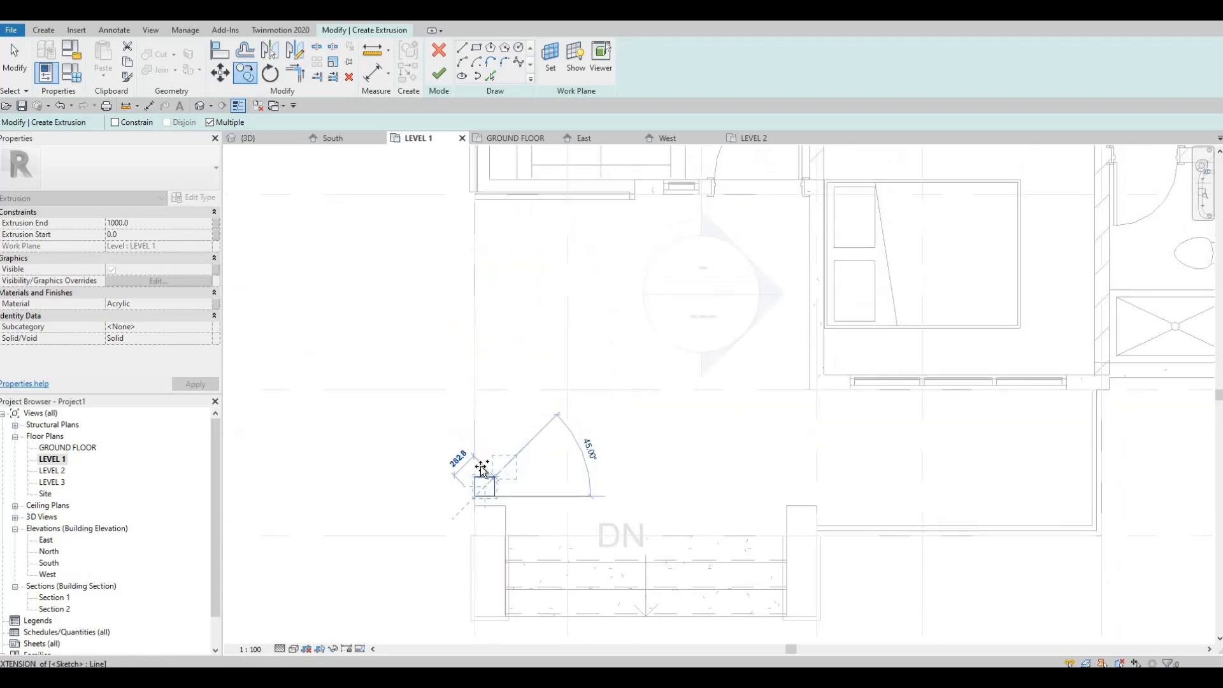
pyautogui.scroll(4, 460, 487)
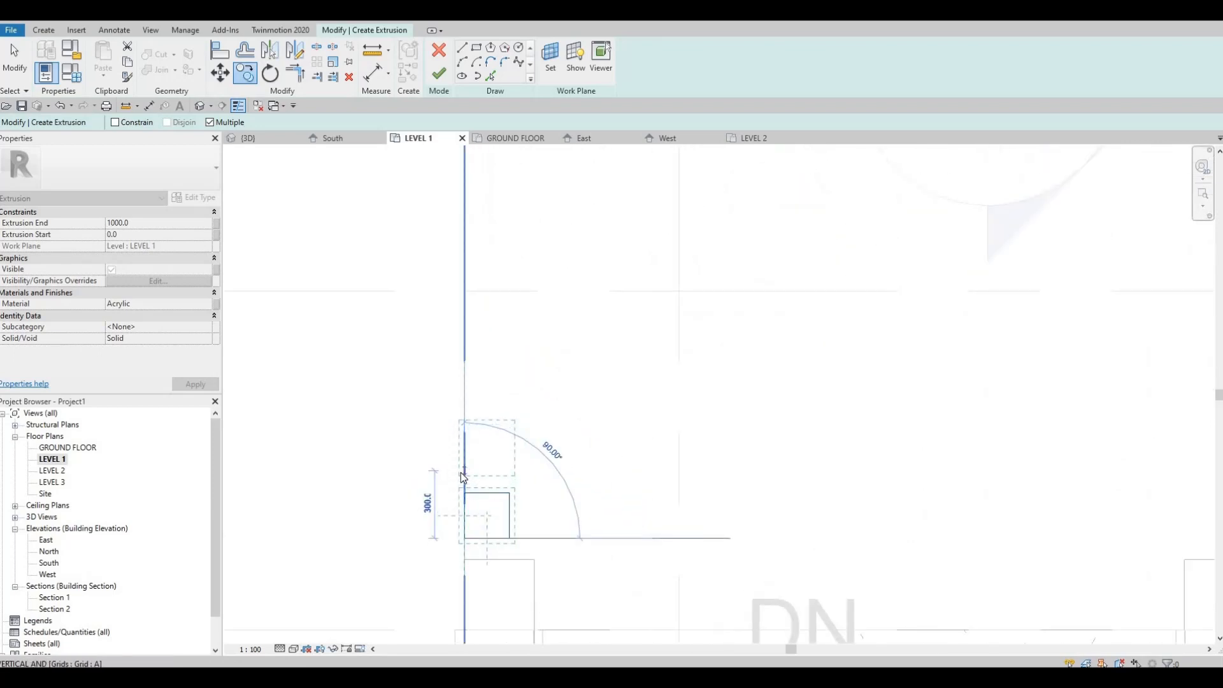
pyautogui.write('400')
pyautogui.press('Return')
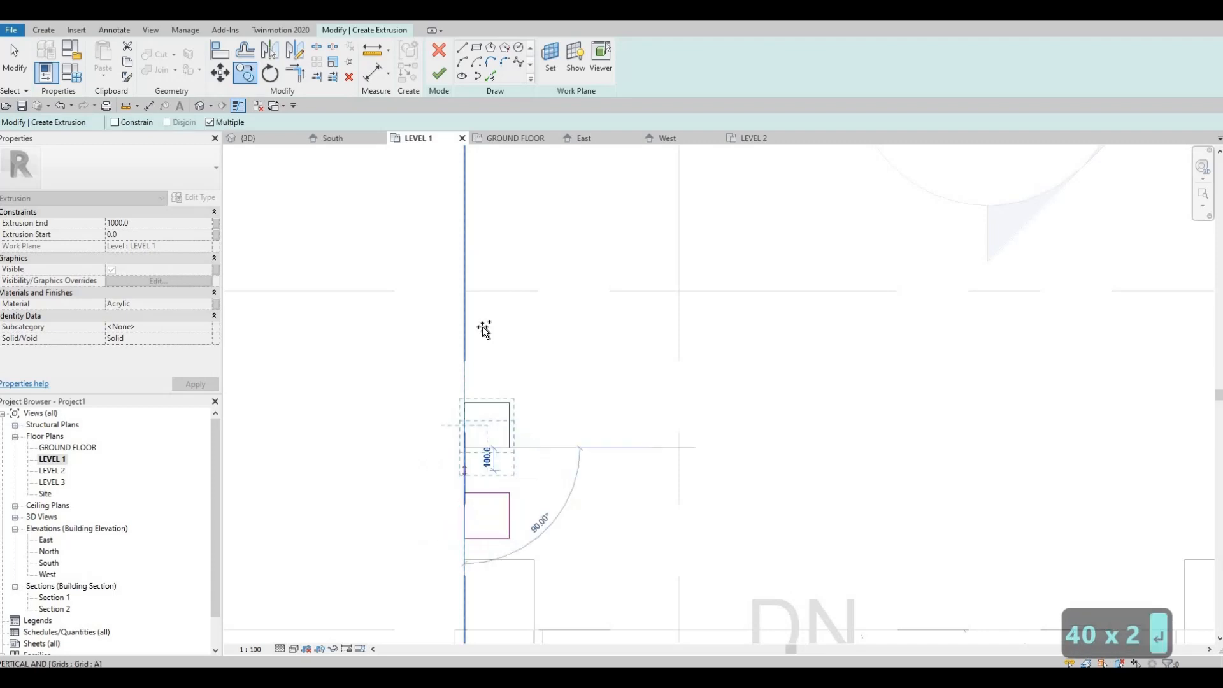
pyautogui.press('Escape')
pyautogui.press('Escape')
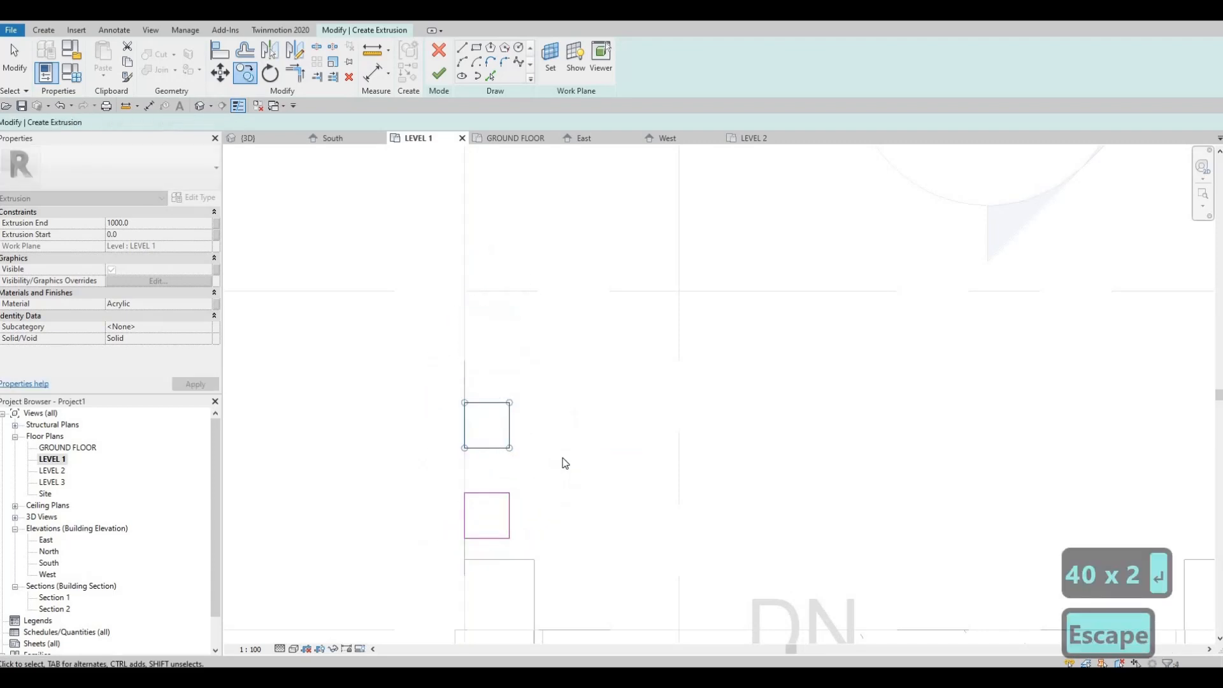
pyautogui.moveTo(565, 463); pyautogui.dragTo(571, 469)
pyautogui.press('Delete')
# Copy the square post profile five times along grid line A, away from the stair planter, at 300 mm spacing.
pyautogui.moveTo(533, 548); pyautogui.dragTo(429, 457)
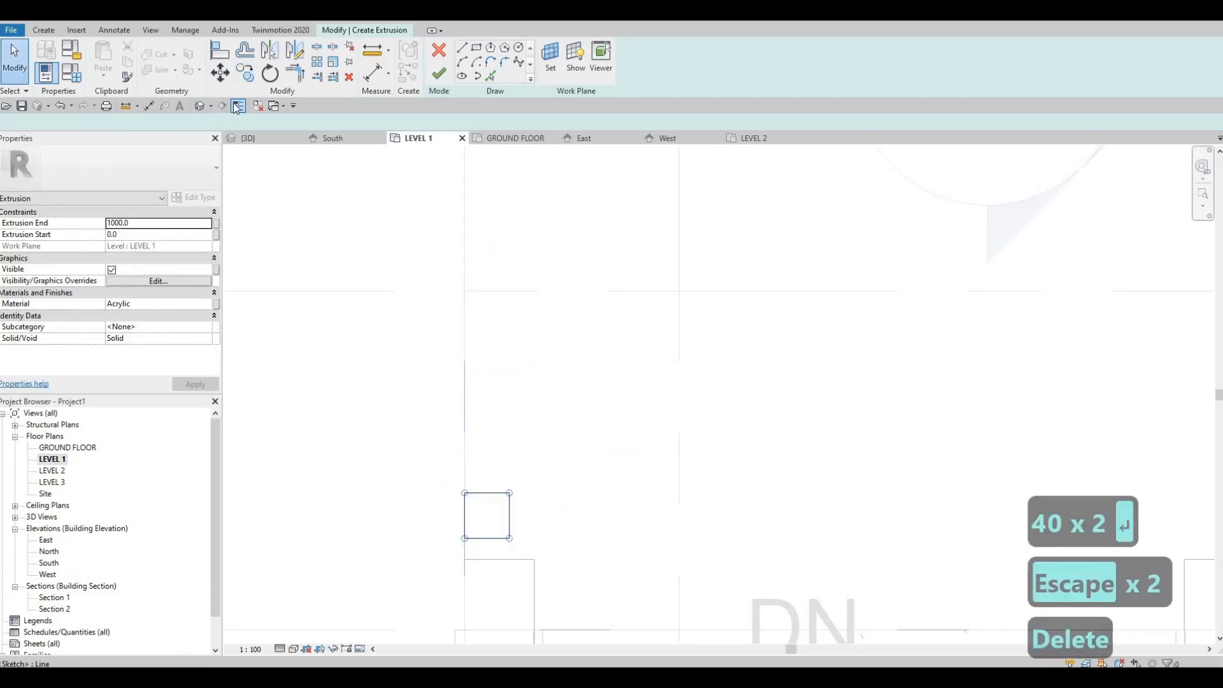
pyautogui.click(464, 538)
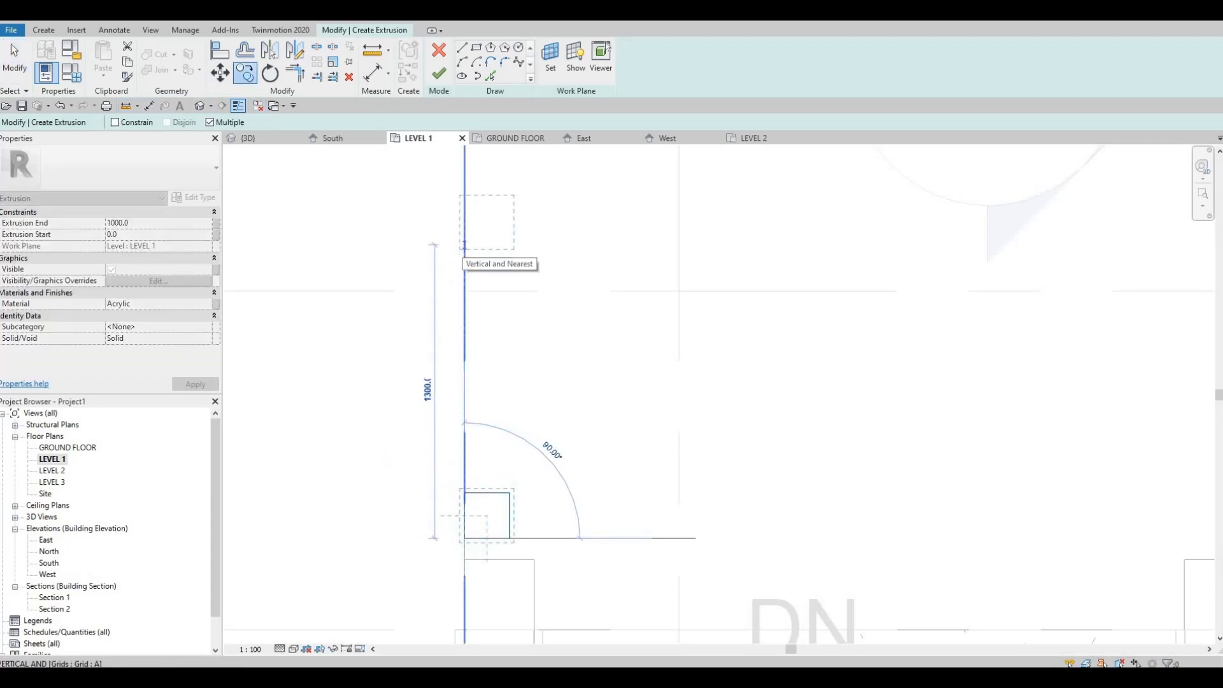
pyautogui.write('300')
pyautogui.press('Return')
pyautogui.write('300')
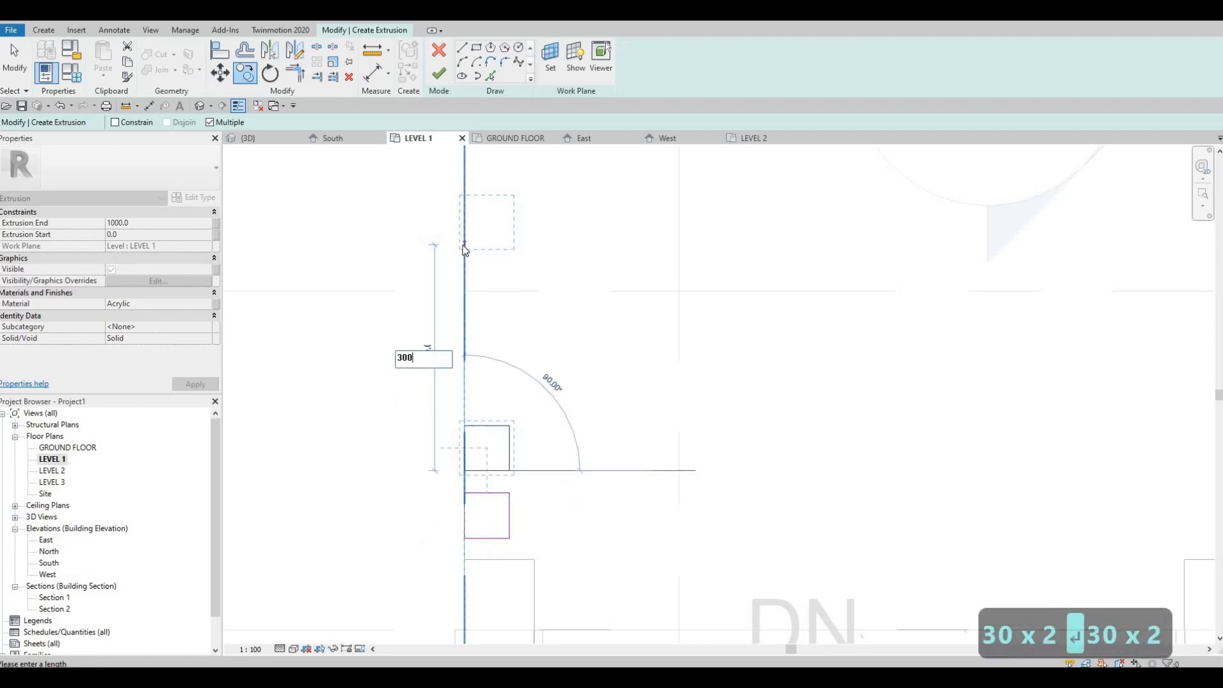
pyautogui.press('Return')
pyautogui.write('300')
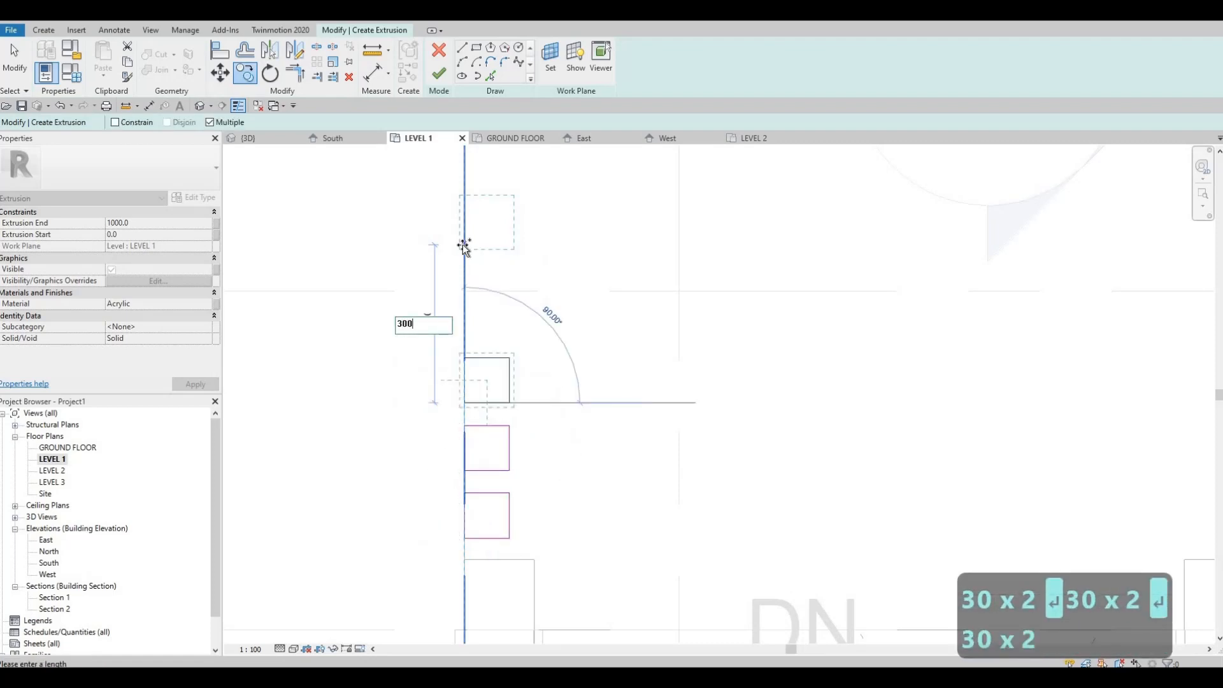
pyautogui.press('Return')
pyautogui.write('300')
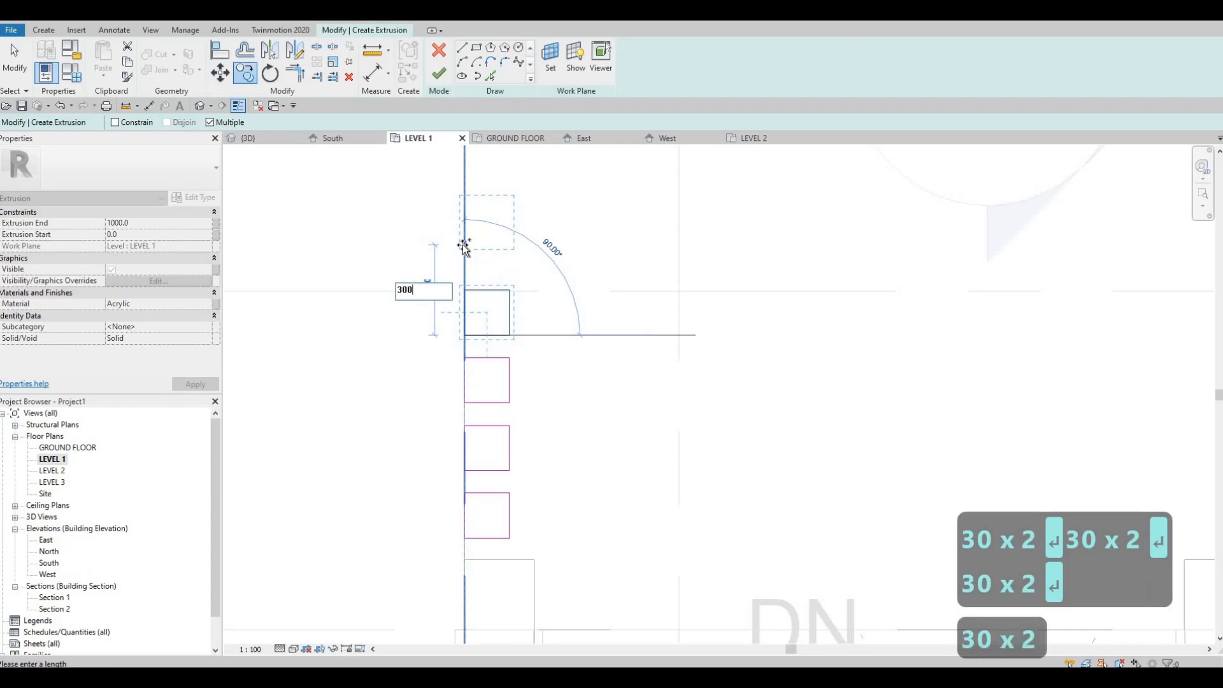
pyautogui.press('Return')
pyautogui.write('300')
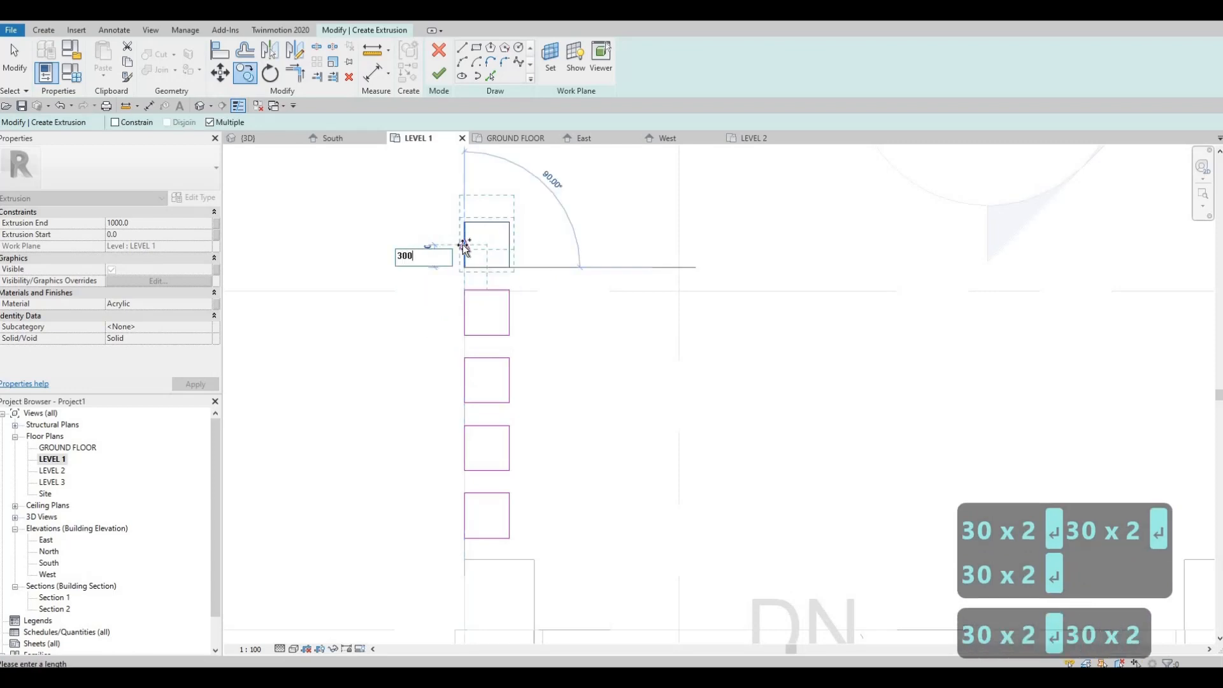
pyautogui.press('Return')
pyautogui.scroll(-4, 602, 424)
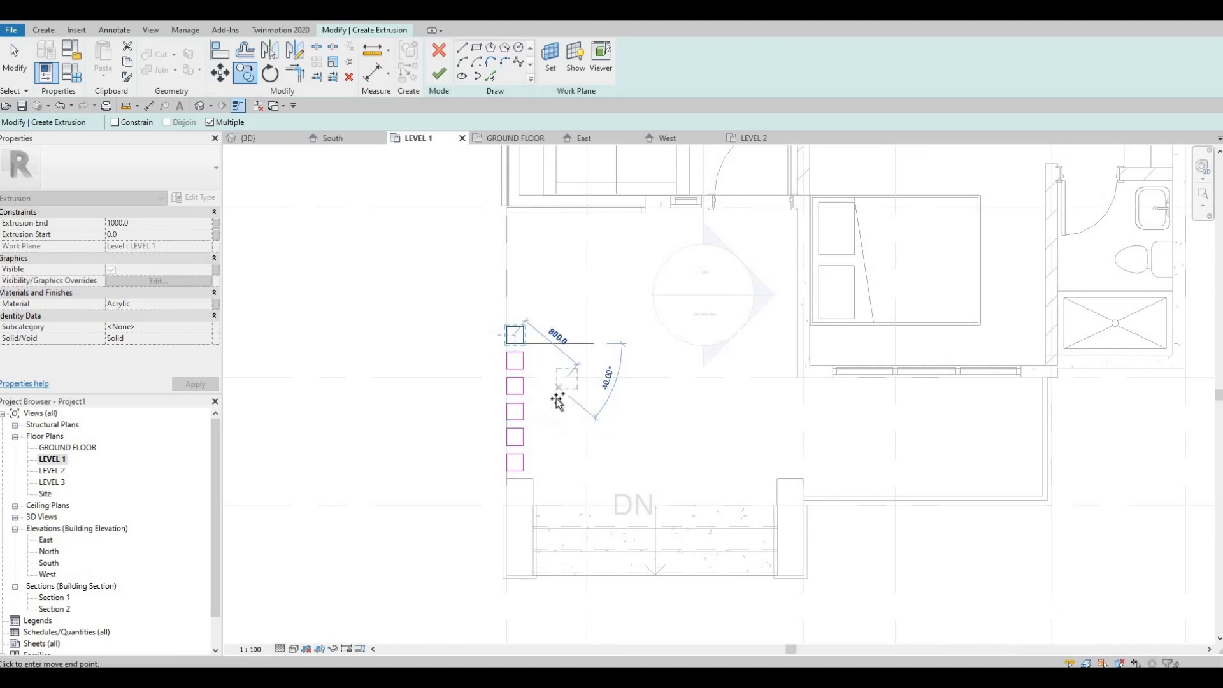
pyautogui.scroll(2, 559, 394)
pyautogui.press('Escape')
pyautogui.press('Escape')
pyautogui.scroll(-2, 561, 256)
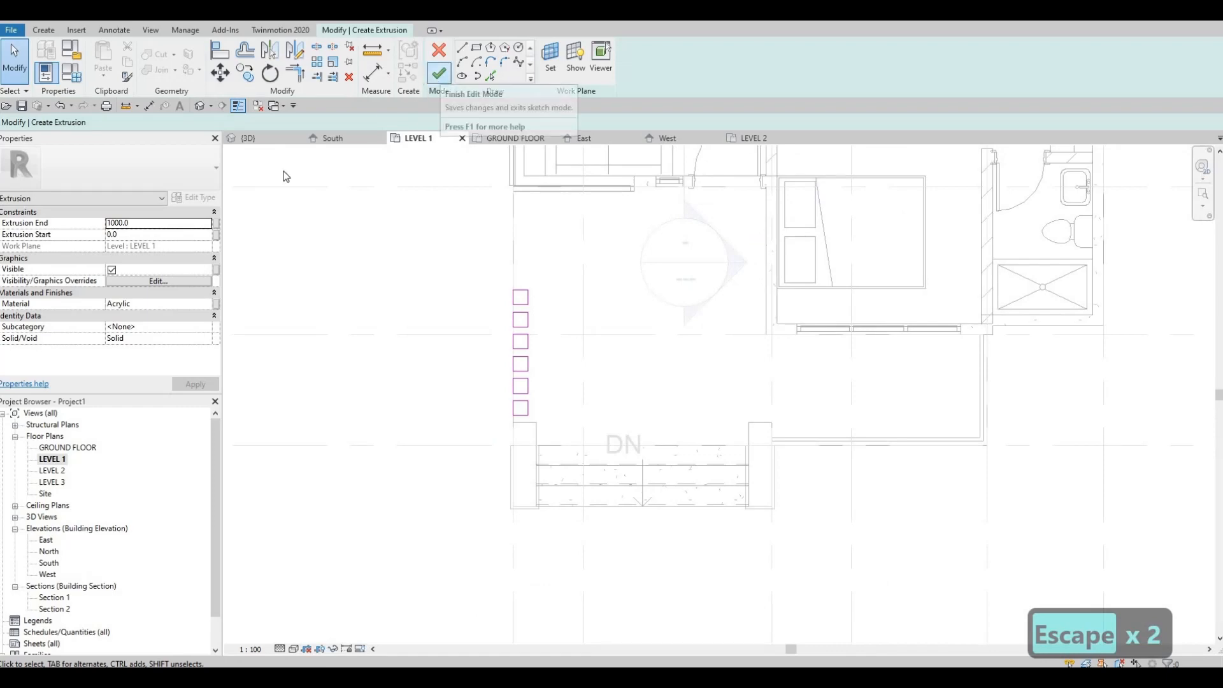
# Finish the extrusion sketch and stretch the posts in 3D up to the porch roof beam, about 2897 mm high.
pyautogui.click(440, 75)
pyautogui.click(202, 106)
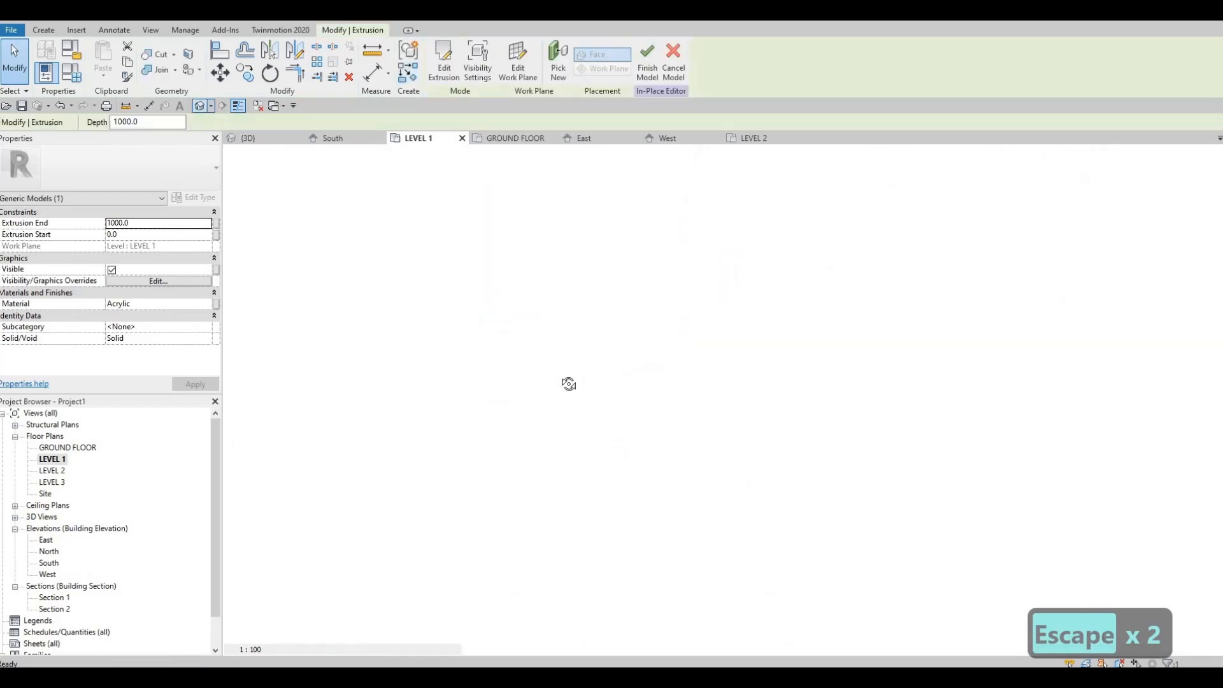
pyautogui.keyDown('shift'); pyautogui.moveTo(824, 401); pyautogui.dragTo(813, 413, button='middle'); pyautogui.keyUp('shift')
pyautogui.click(814, 413)
pyautogui.moveTo(811, 407); pyautogui.dragTo(820, 266)
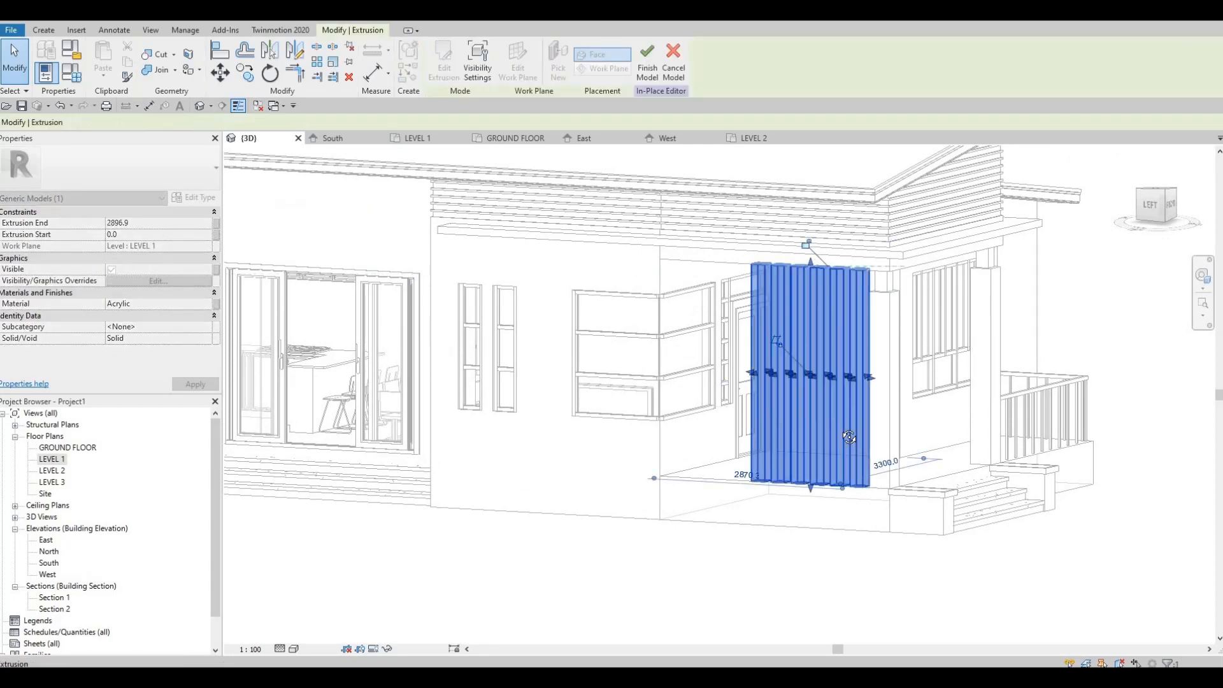
# Deselect the posts and finish the in-place model.
pyautogui.press('Escape')
pyautogui.keyDown('shift'); pyautogui.moveTo(845, 470); pyautogui.dragTo(896, 460, button='middle'); pyautogui.keyUp('shift')
pyautogui.keyDown('shift'); pyautogui.moveTo(759, 512); pyautogui.dragTo(676, 496, button='middle'); pyautogui.keyUp('shift')
pyautogui.press('Escape')
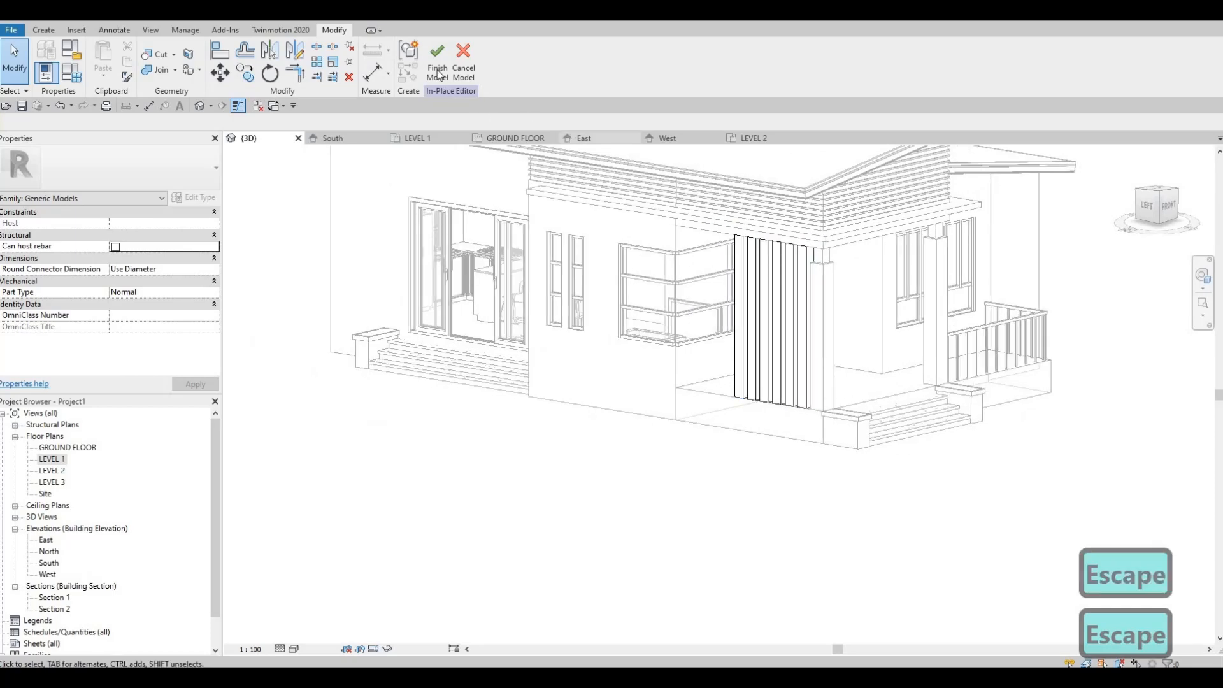
pyautogui.press('Escape')
pyautogui.keyDown('shift'); pyautogui.moveTo(769, 537); pyautogui.dragTo(790, 485, button='middle'); pyautogui.keyUp('shift')
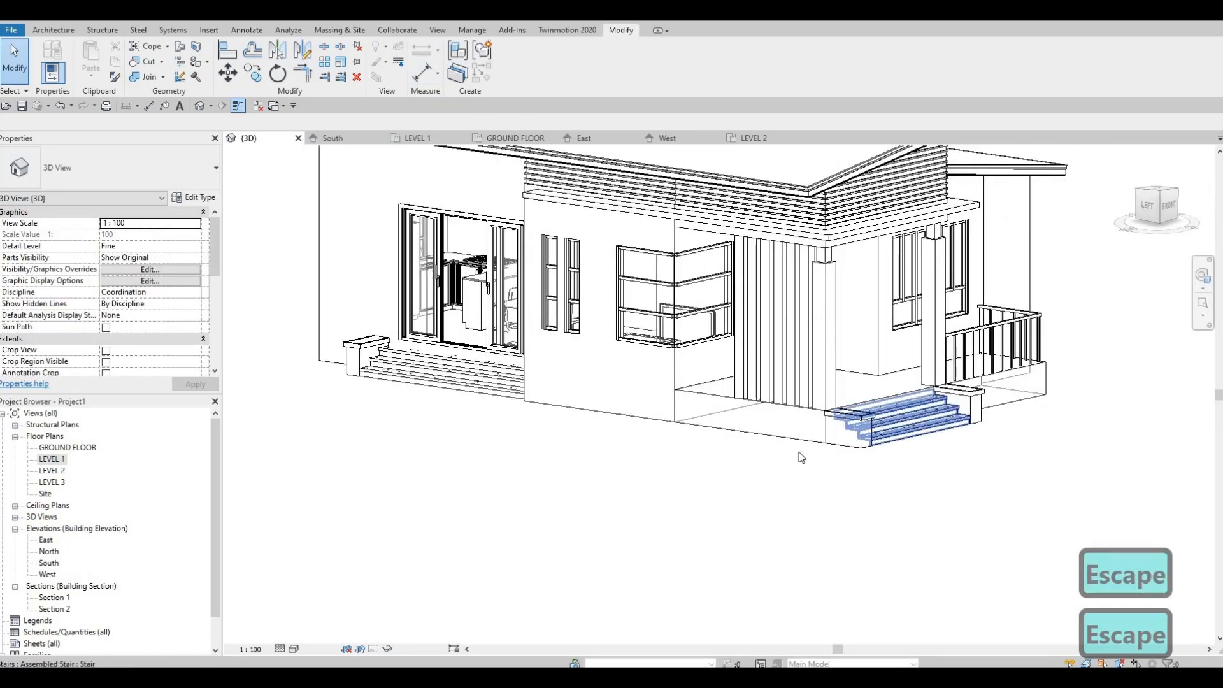
pyautogui.keyDown('shift'); pyautogui.moveTo(739, 438); pyautogui.dragTo(663, 400, button='middle'); pyautogui.keyUp('shift')
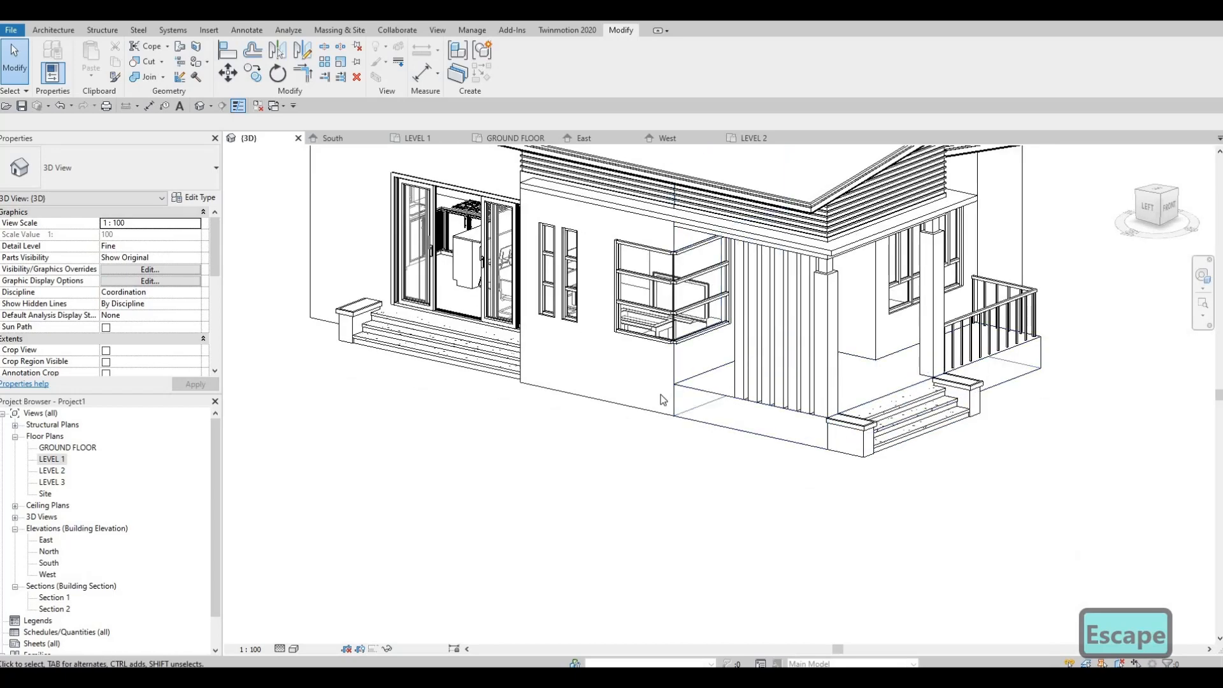
pyautogui.keyDown('shift'); pyautogui.moveTo(717, 505); pyautogui.dragTo(734, 456, button='middle'); pyautogui.keyUp('shift')
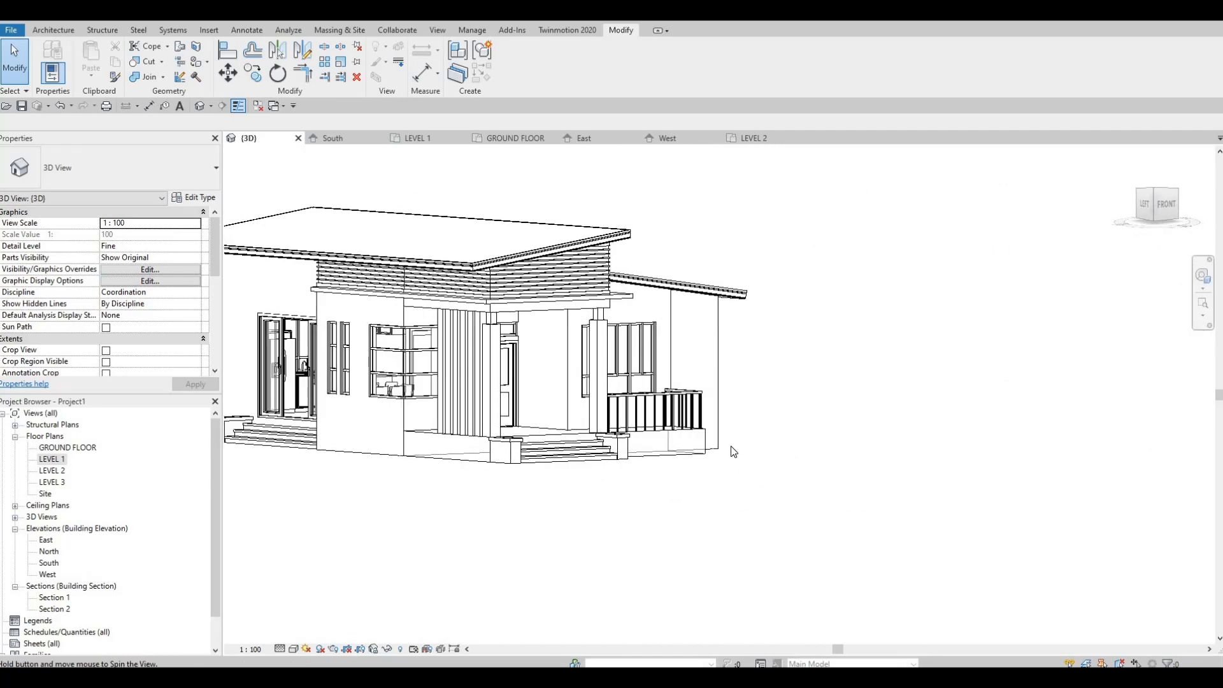
pyautogui.scroll(2, 758, 533)
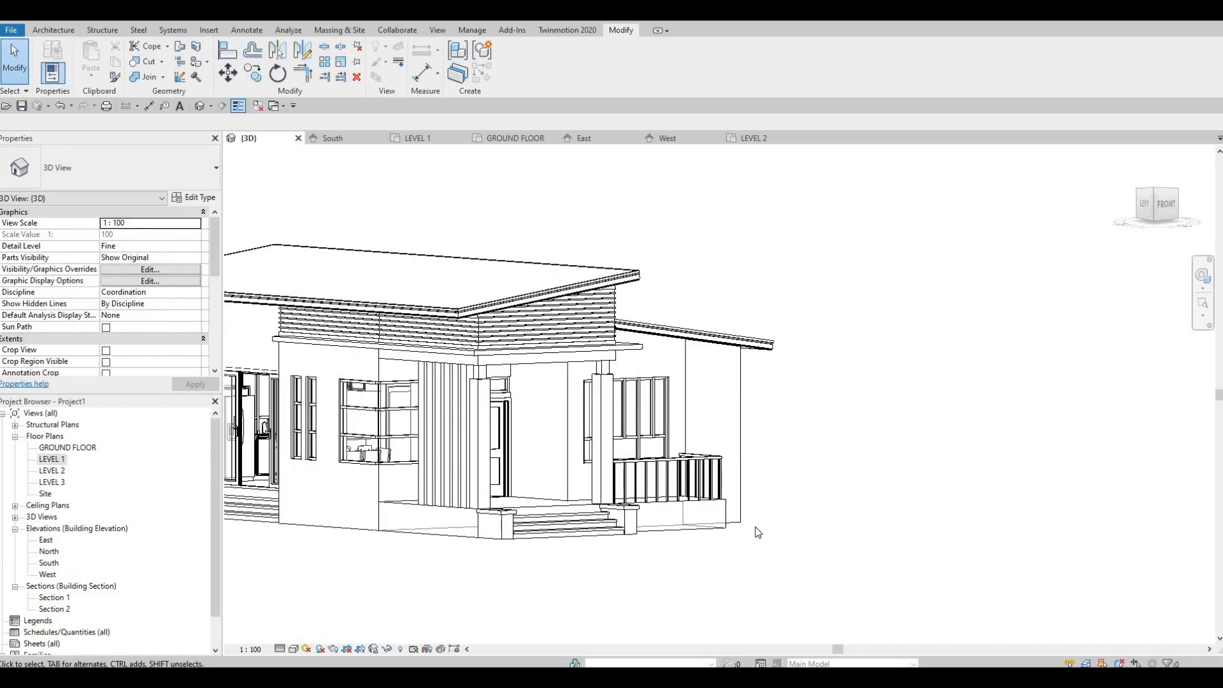